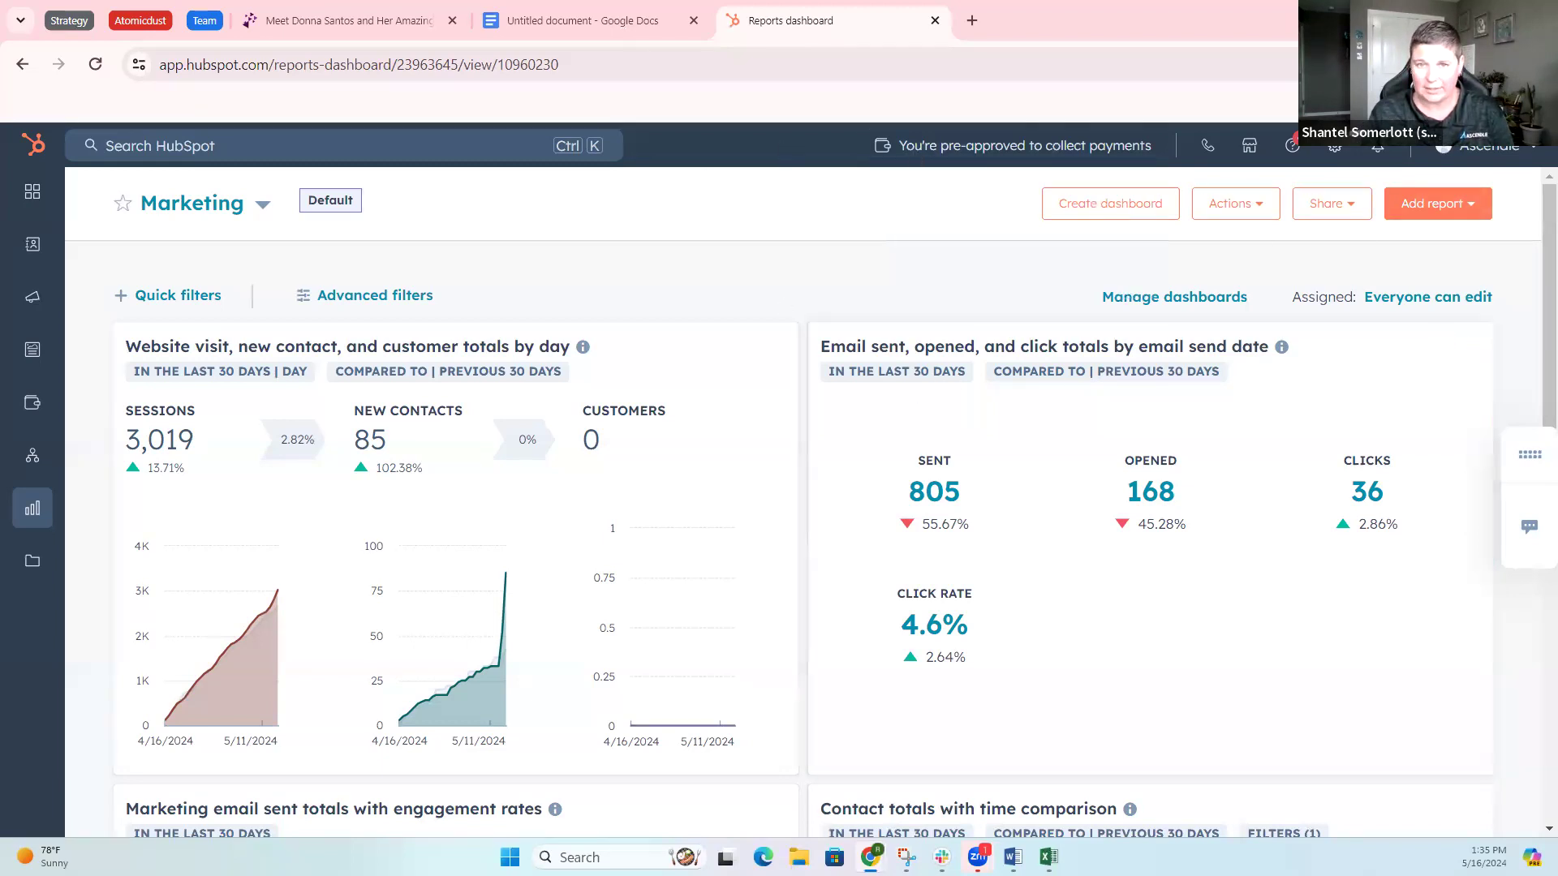
Step: Open the settings of the Social tool and start connecting a new LinkedIn account
{"action": "mouse_move", "coordinate": [56, 304]}
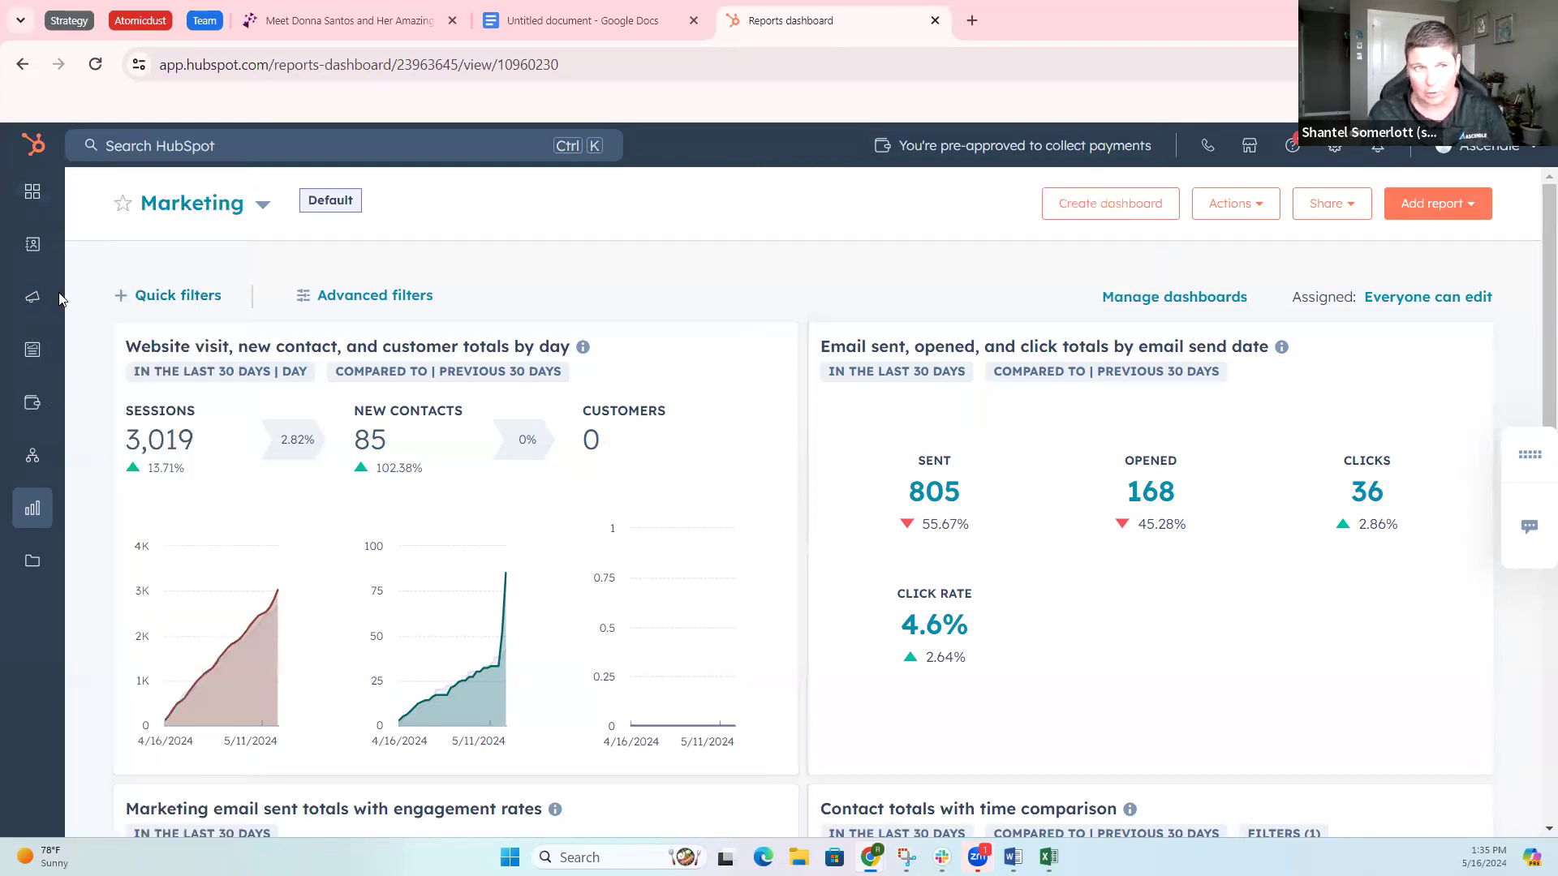
{"action": "mouse_move", "coordinate": [215, 300]}
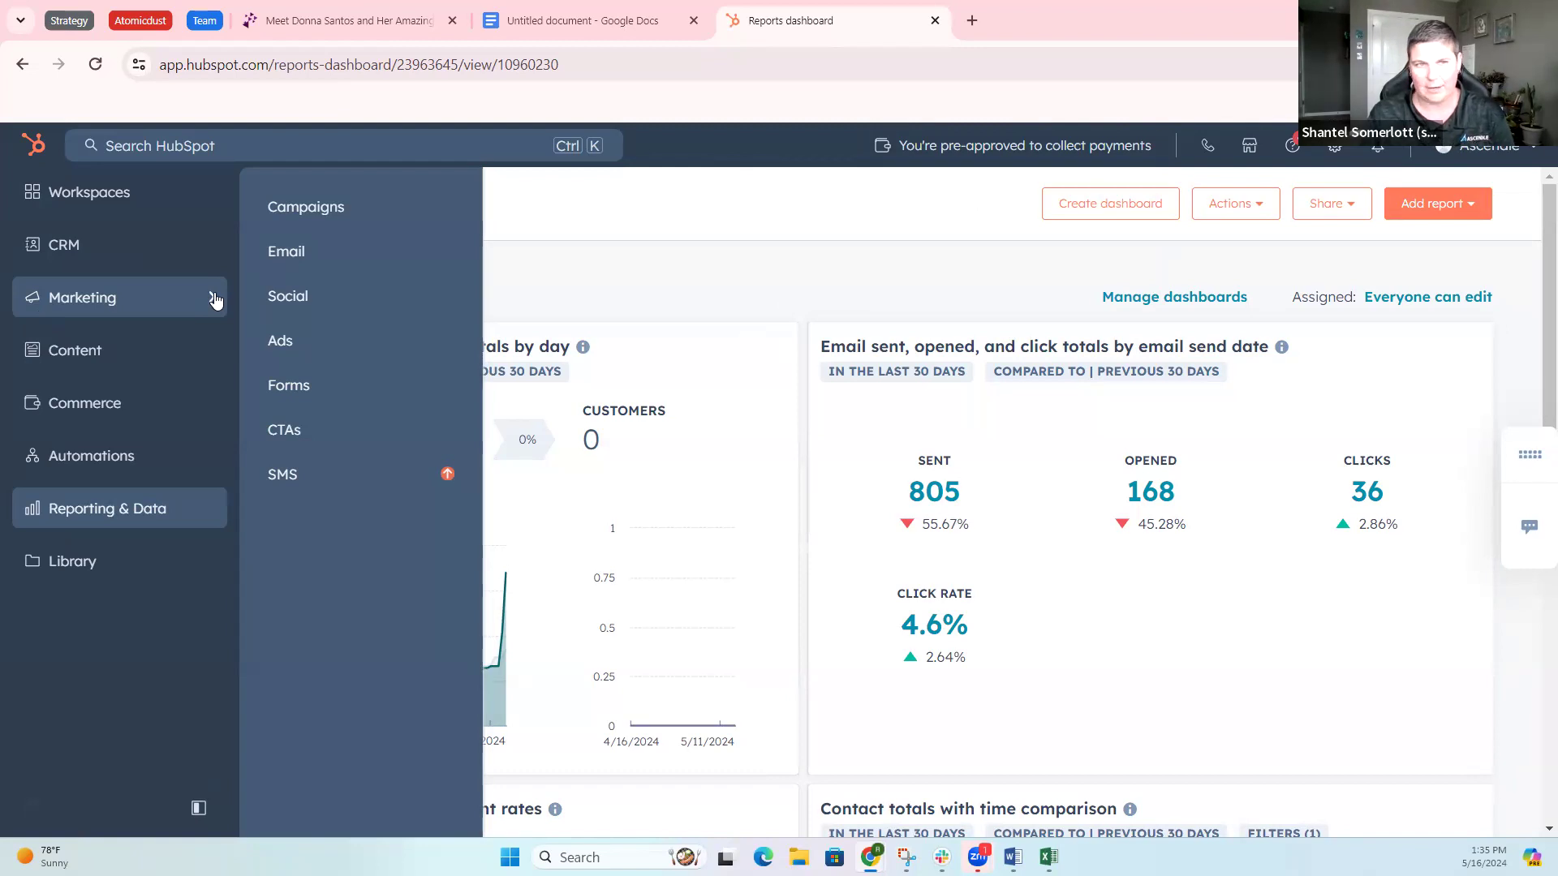
{"action": "left_click", "coordinate": [276, 297]}
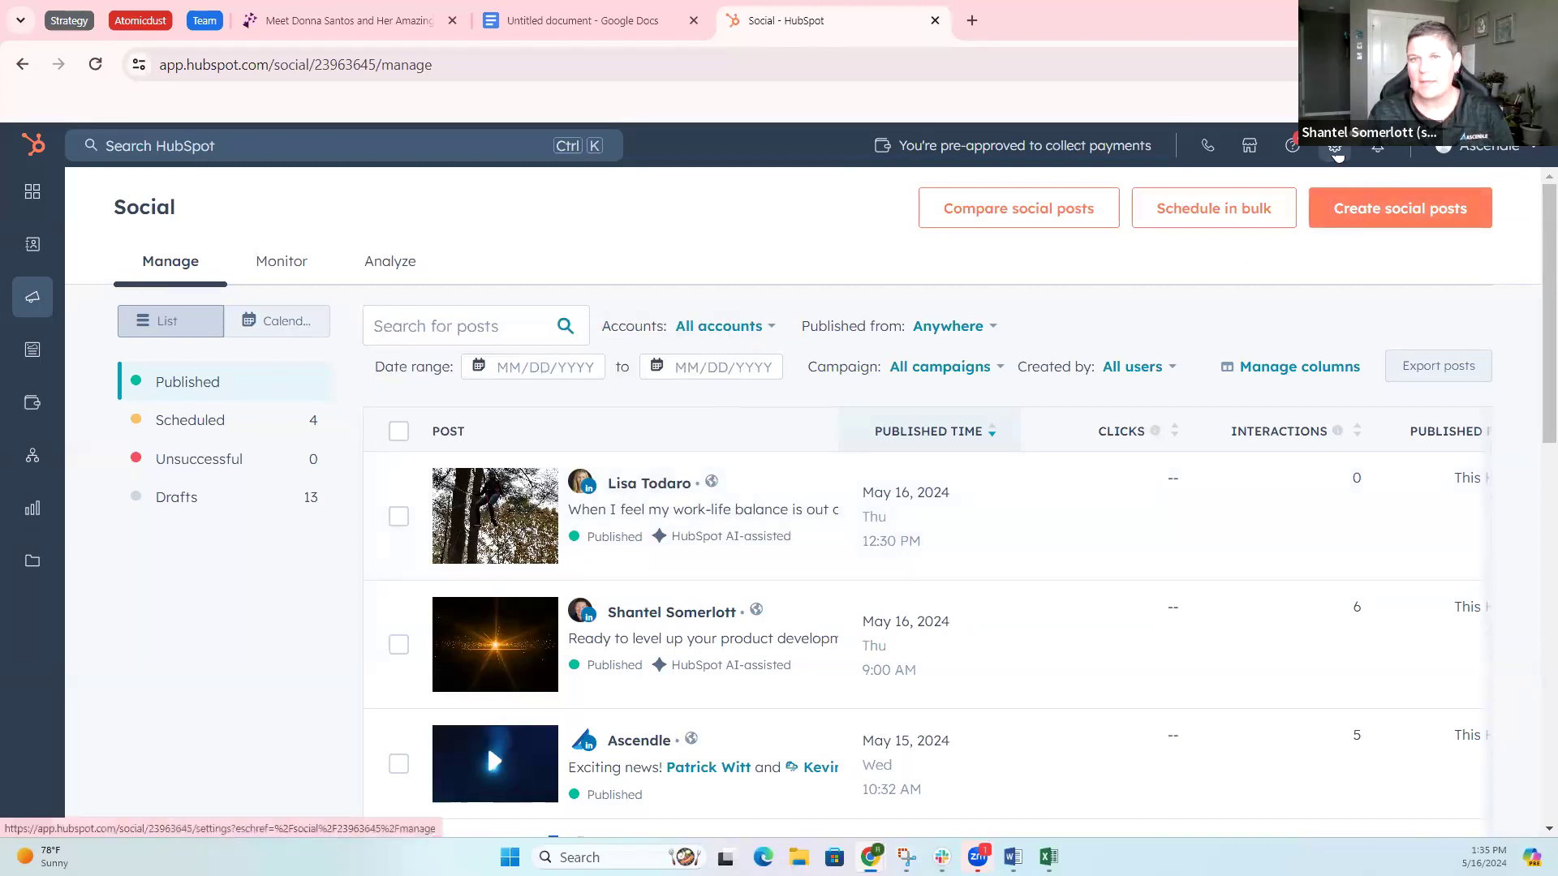
{"action": "left_click", "coordinate": [1335, 147]}
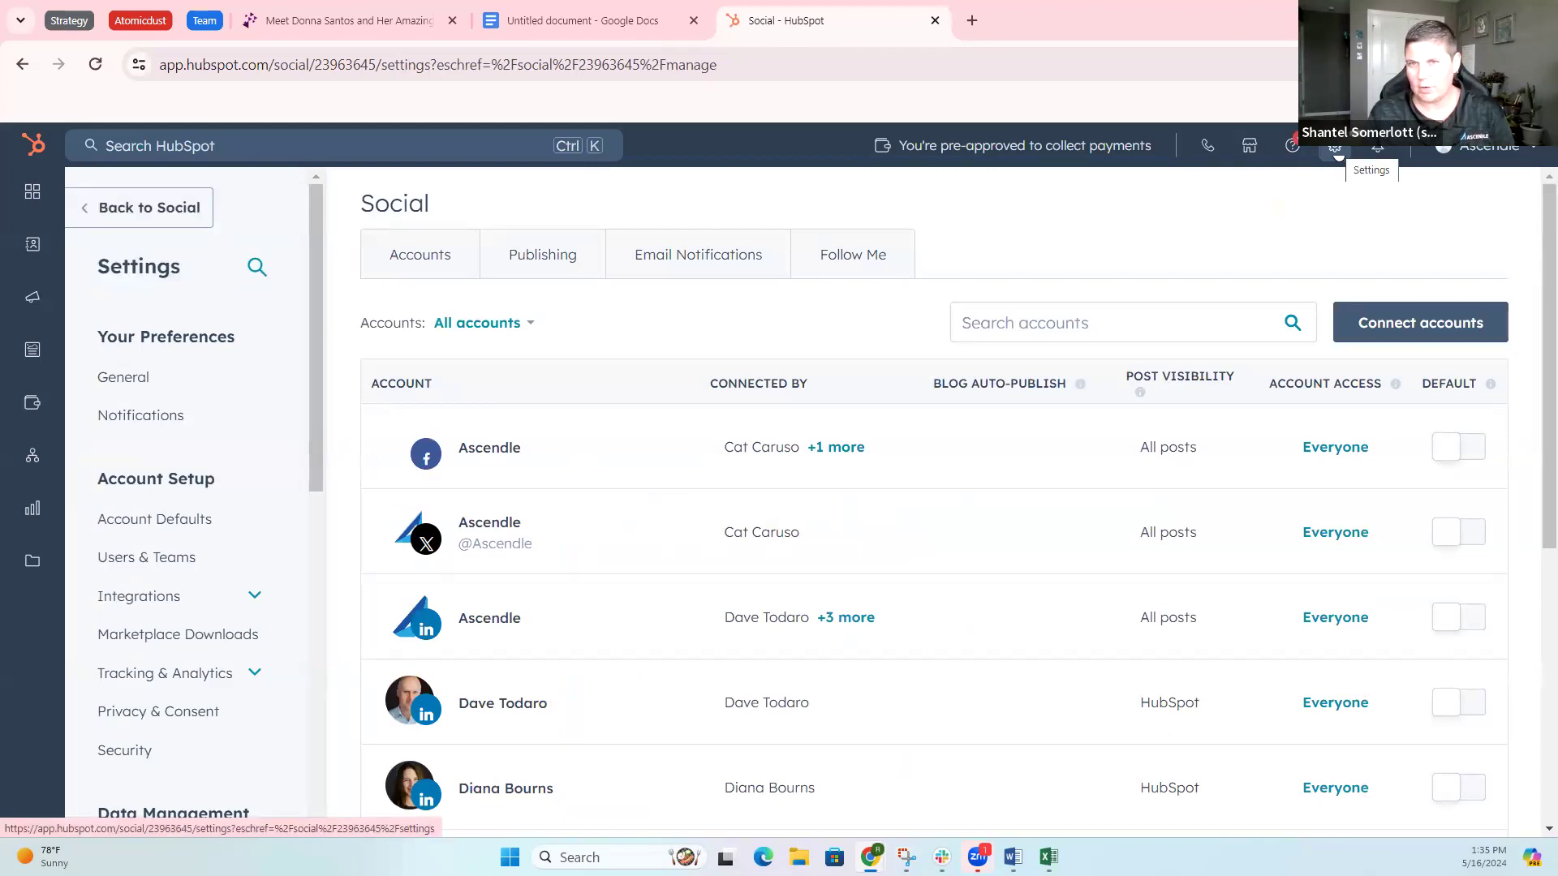
{"action": "left_click", "coordinate": [1428, 323]}
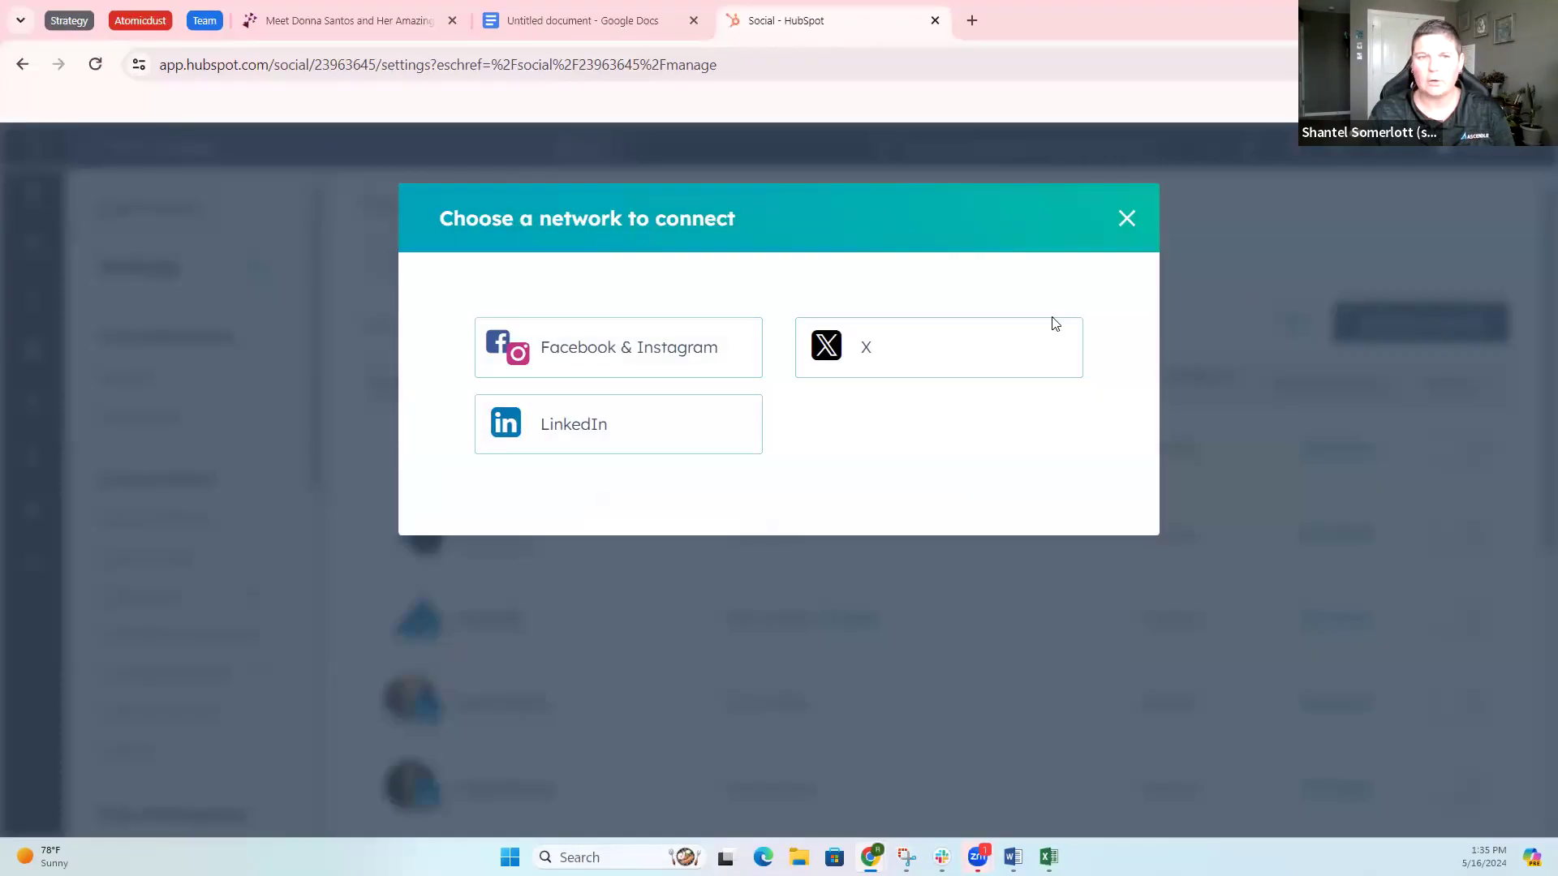
{"action": "left_click", "coordinate": [661, 437]}
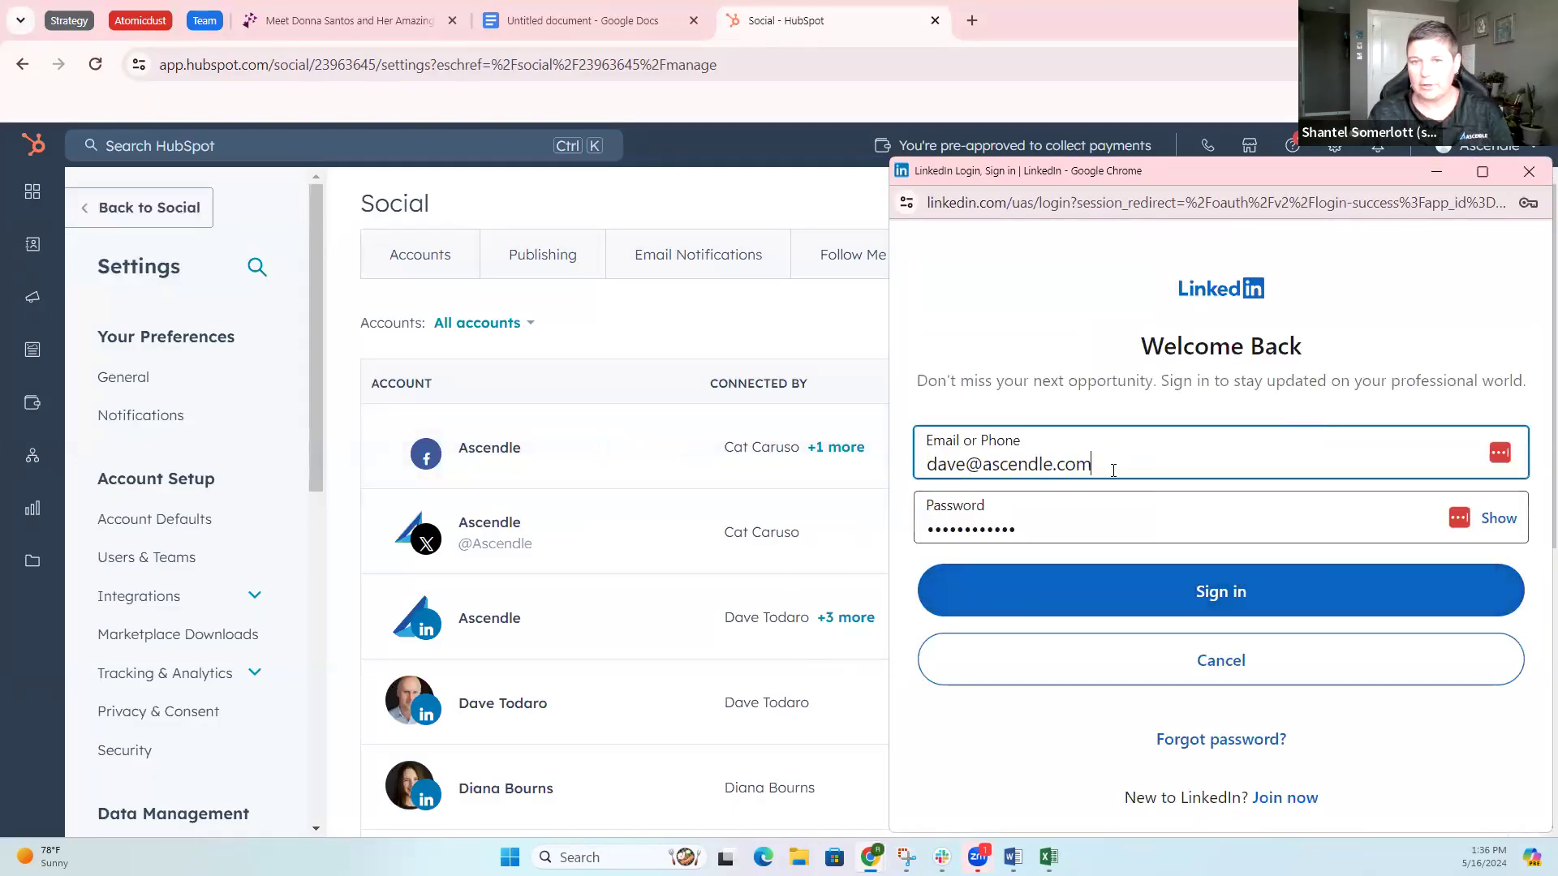
Step: Sign in to LinkedIn with the team member's e-mail and password, and decline saving the login to LastPass
{"action": "left_click_drag", "start_coordinate": [1093, 463], "coordinate": [925, 464]}
{"action": "left_click", "coordinate": [1087, 508]}
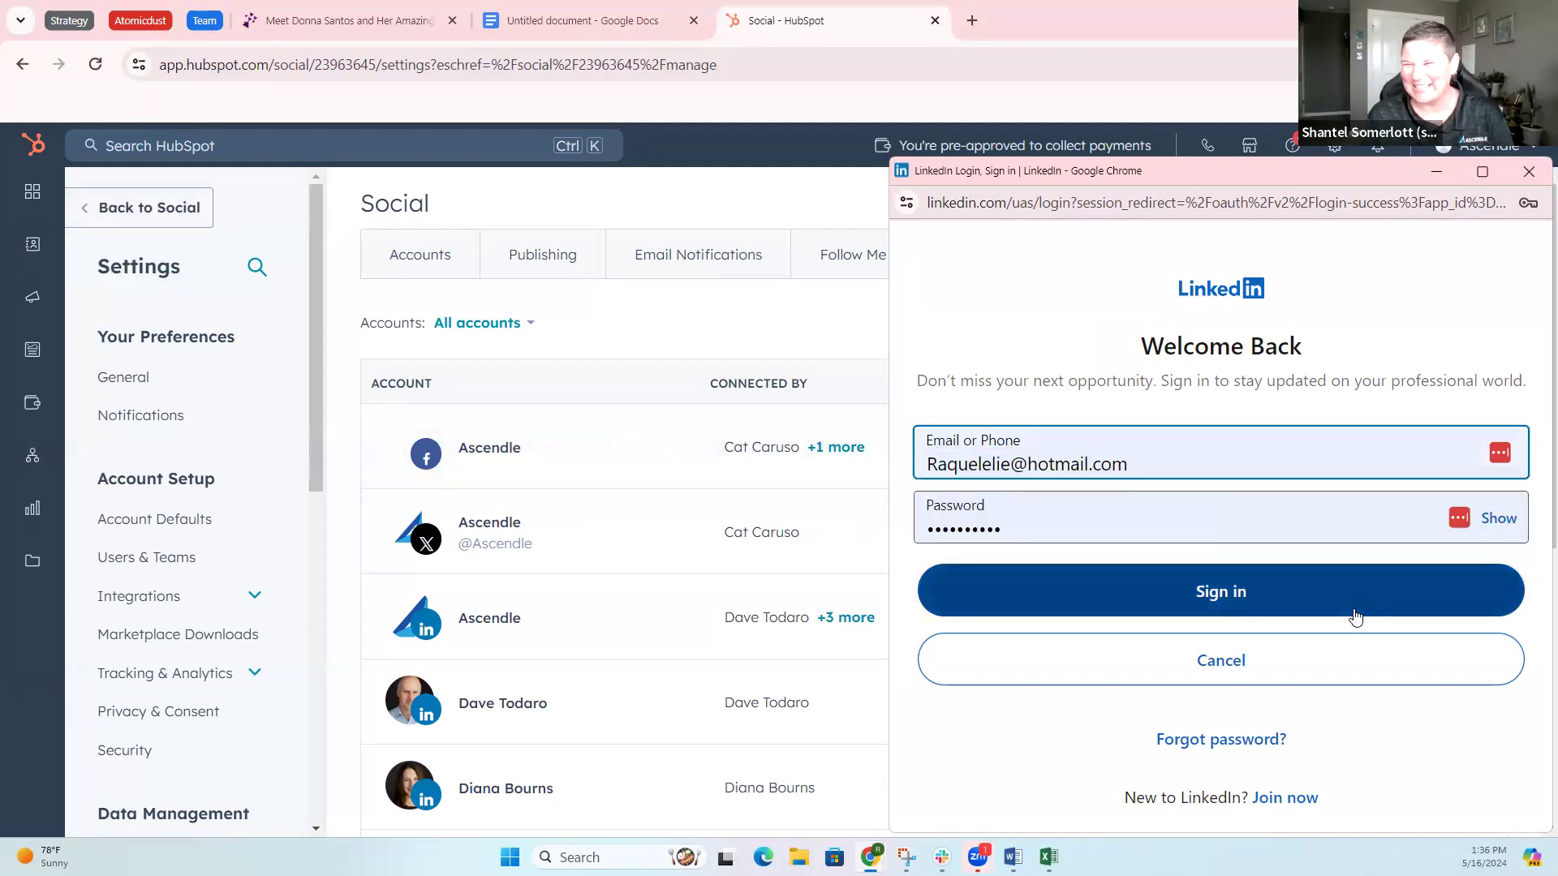
{"action": "left_click", "coordinate": [1281, 599]}
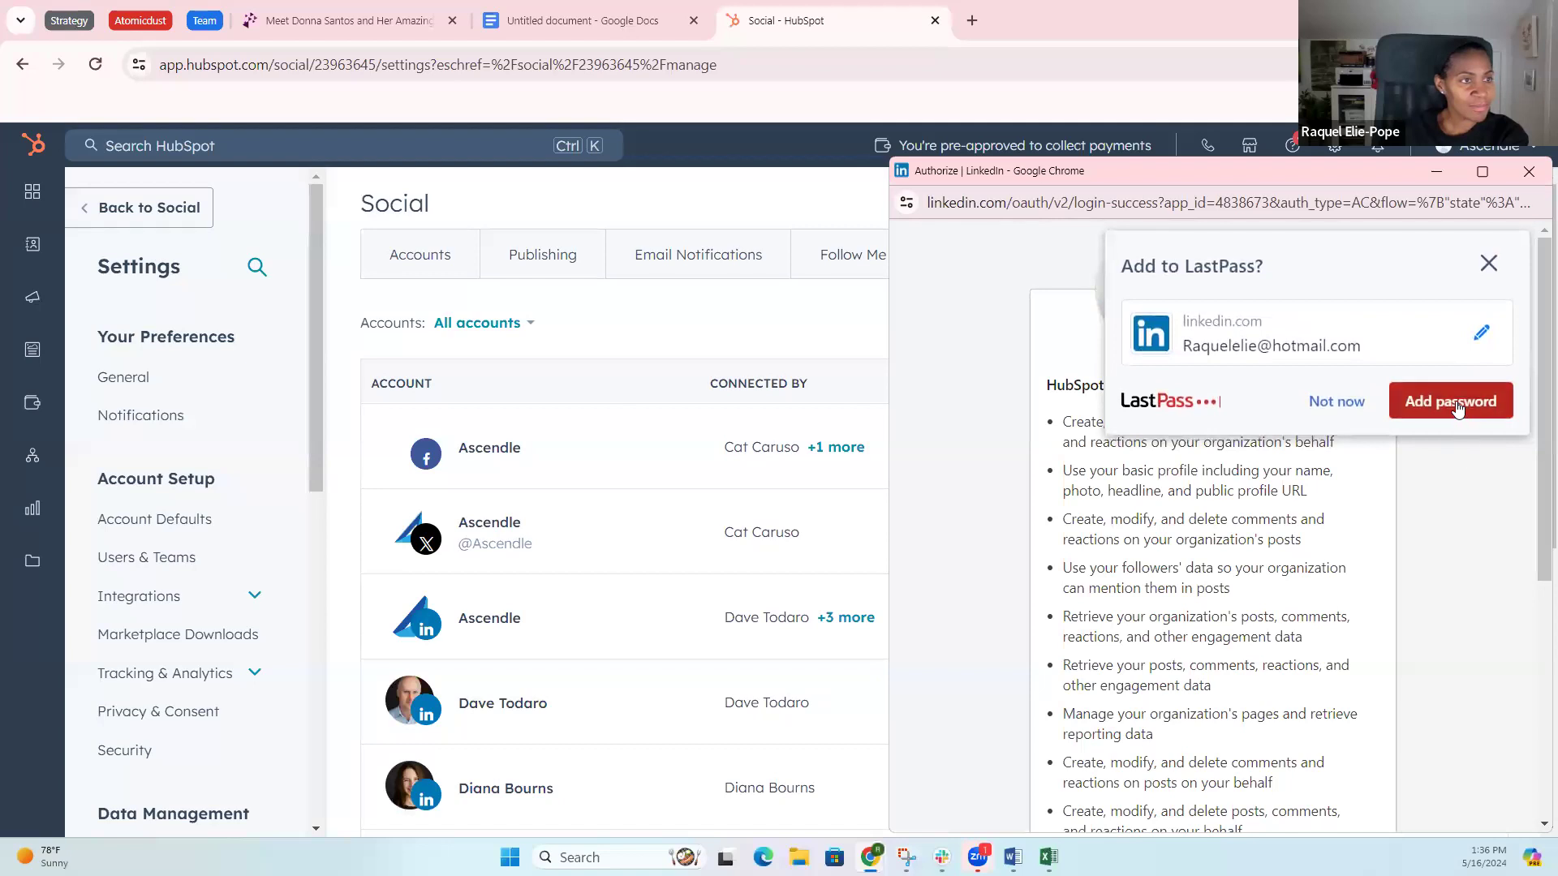
{"action": "left_click", "coordinate": [1346, 401]}
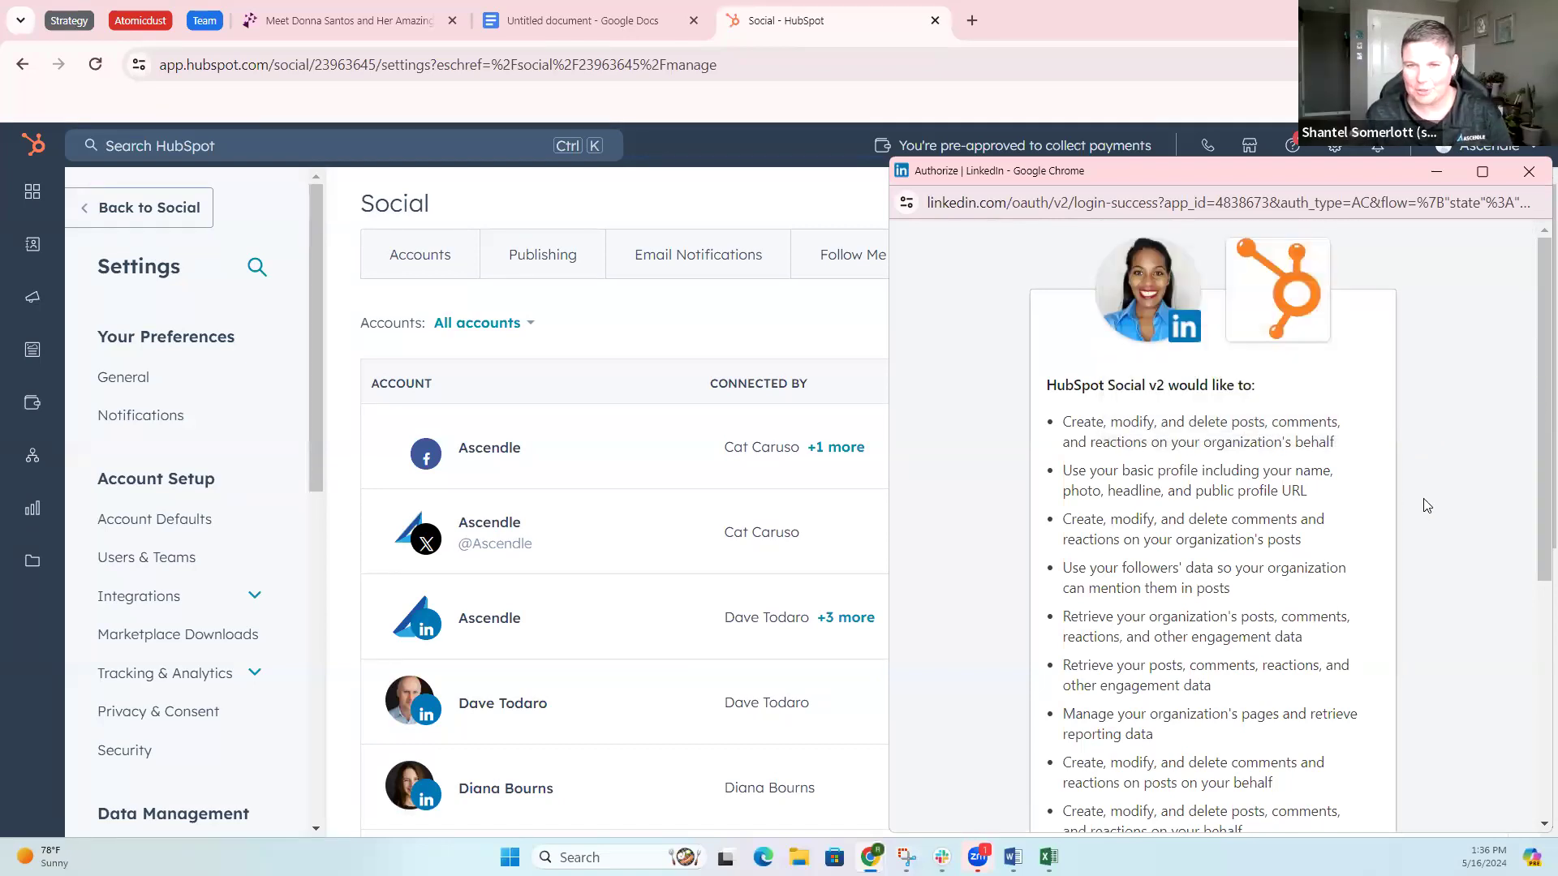
Step: Authorize HubSpot Social v2 to access the LinkedIn account and connect the team member's personal profile
{"action": "scroll", "coordinate": [1320, 464], "scroll_direction": "down", "scroll_amount": 4}
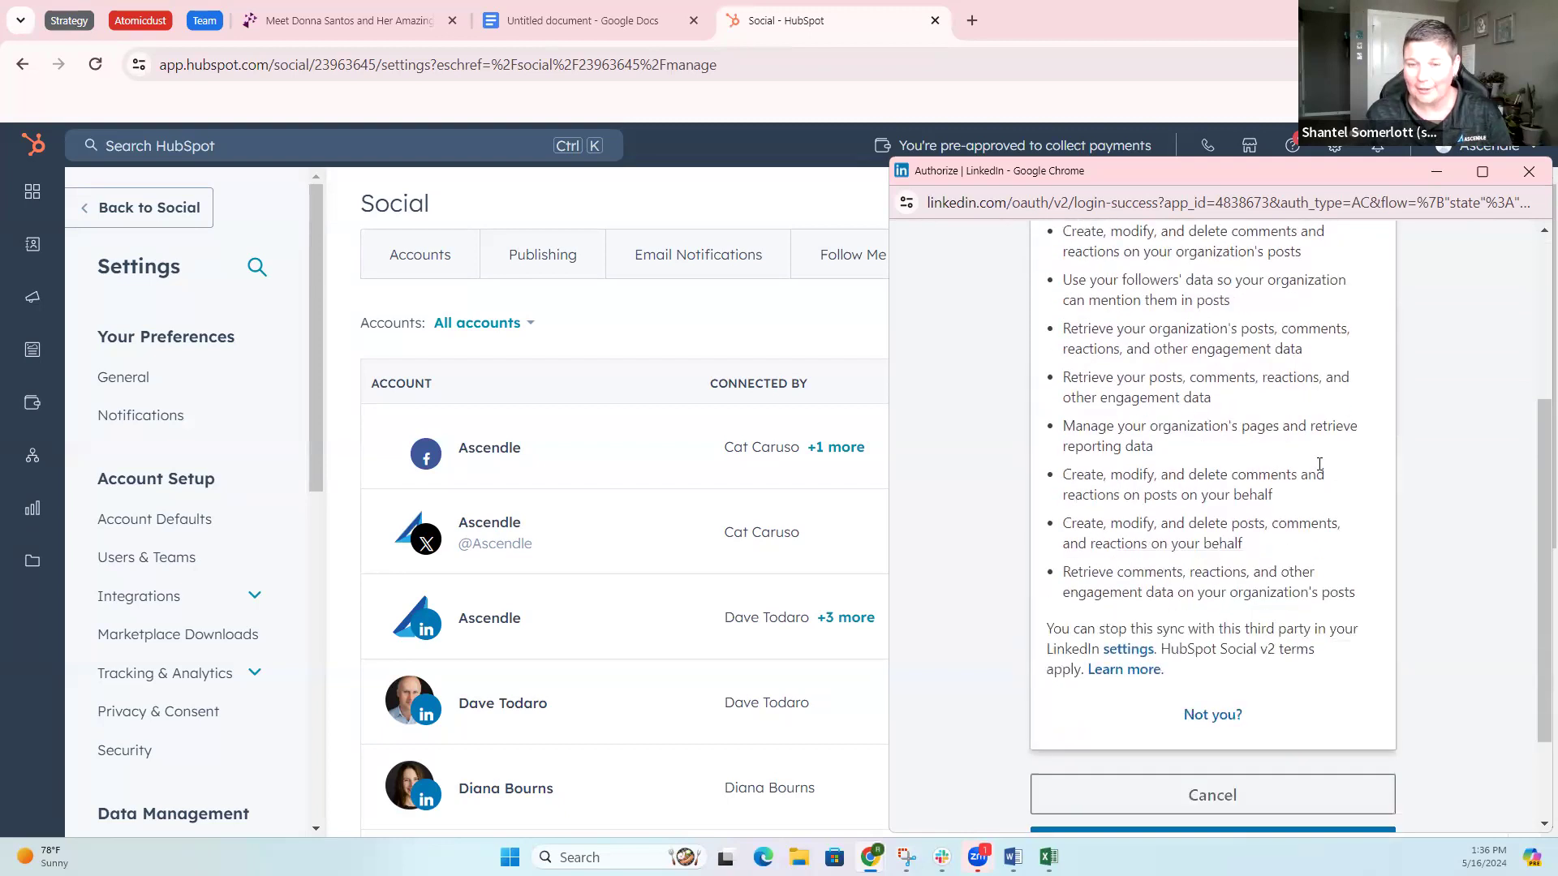
{"action": "scroll", "coordinate": [1316, 479], "scroll_direction": "down", "scroll_amount": 2}
{"action": "left_click", "coordinate": [1249, 718]}
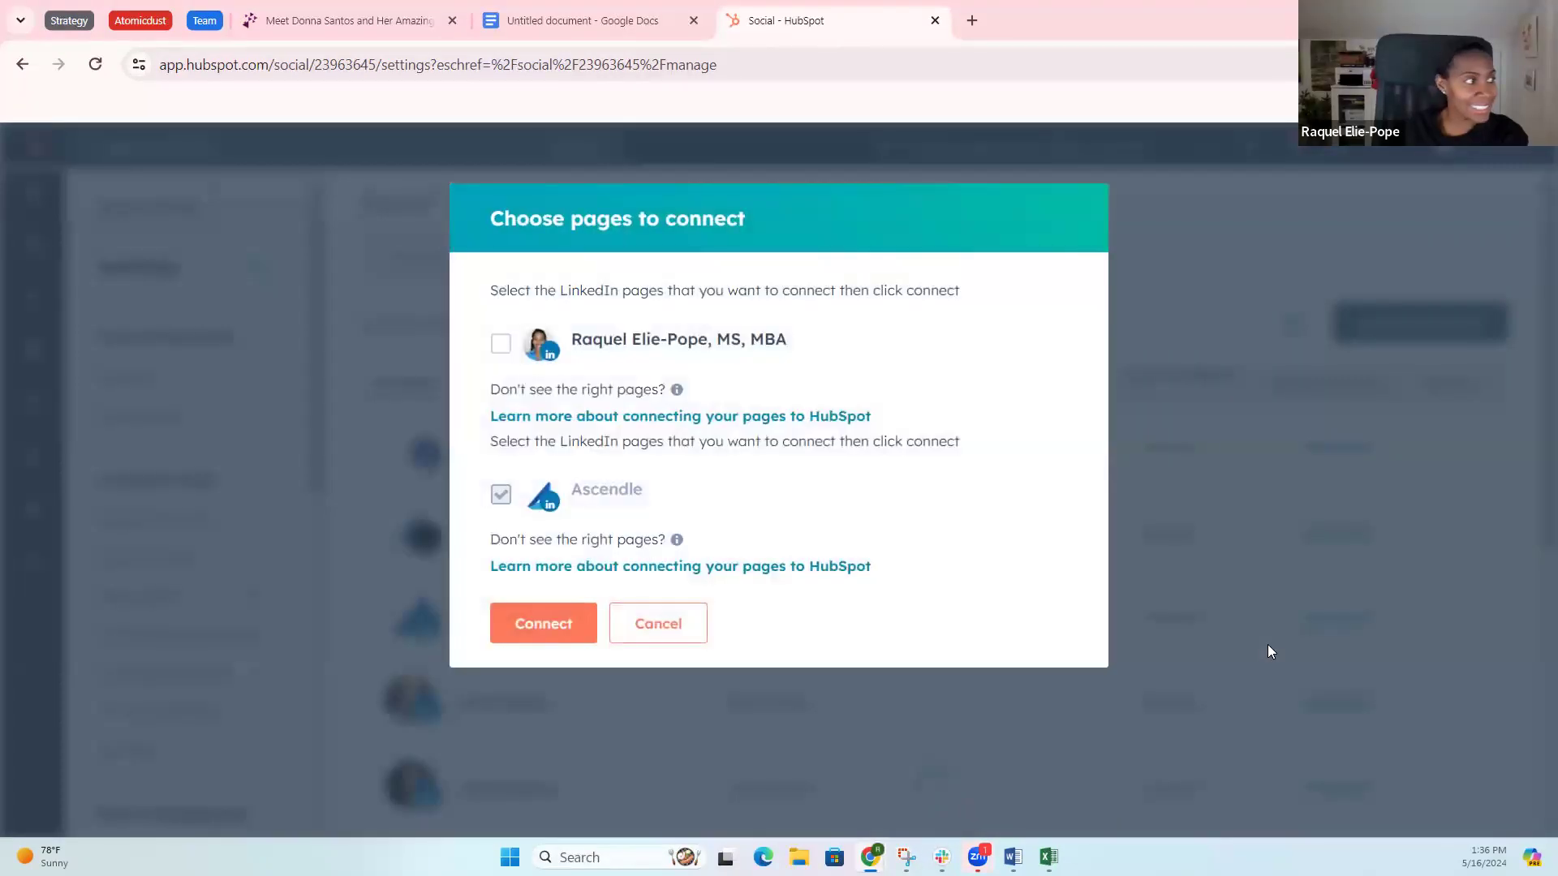
{"action": "left_click", "coordinate": [499, 352]}
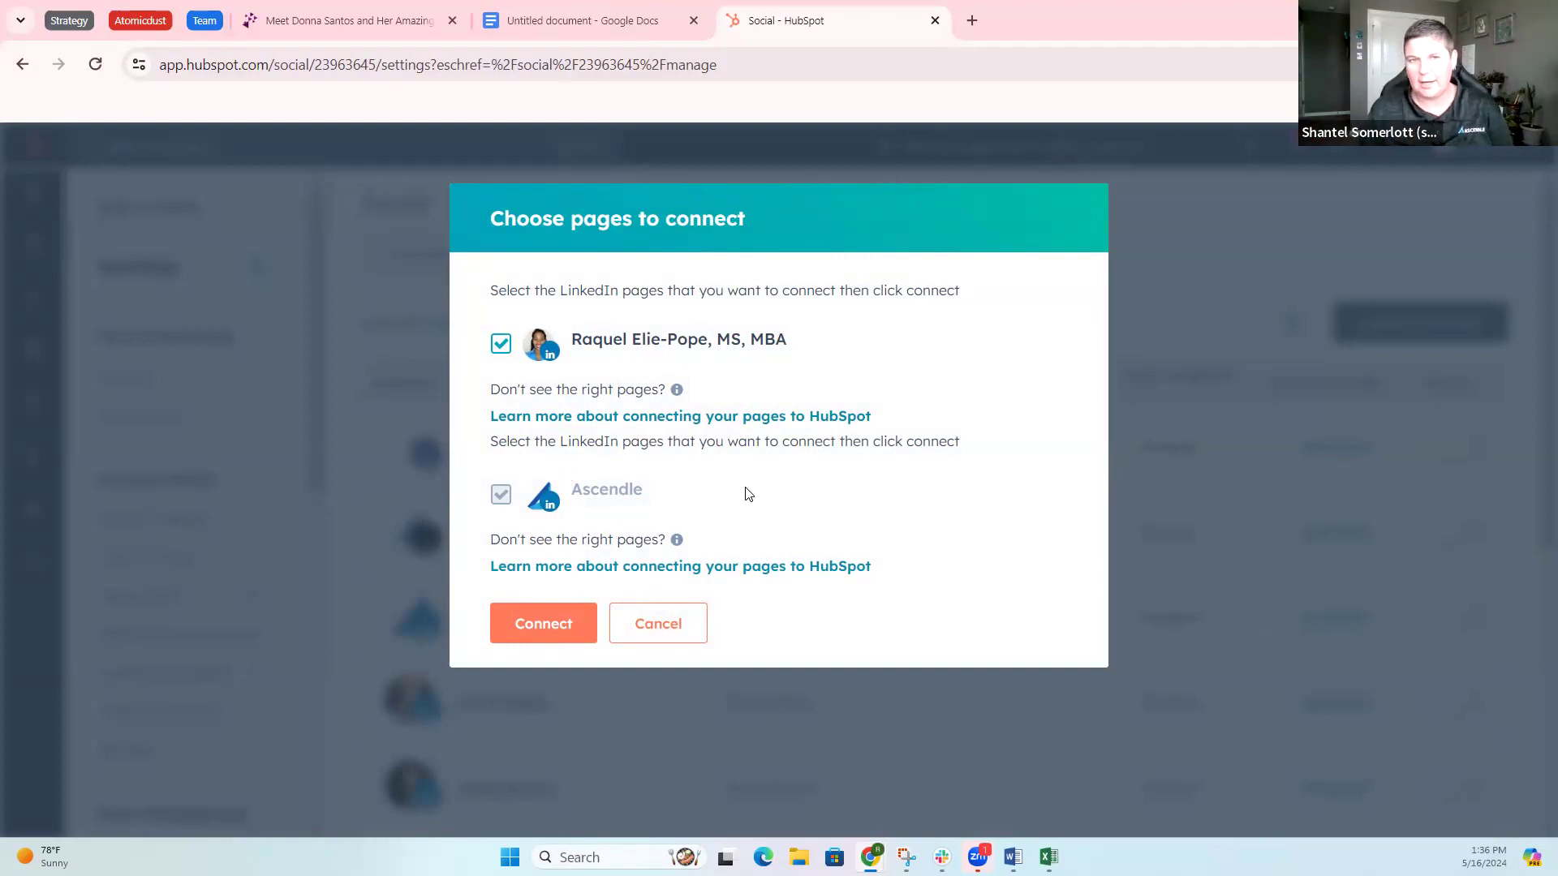
{"action": "left_click", "coordinate": [574, 630]}
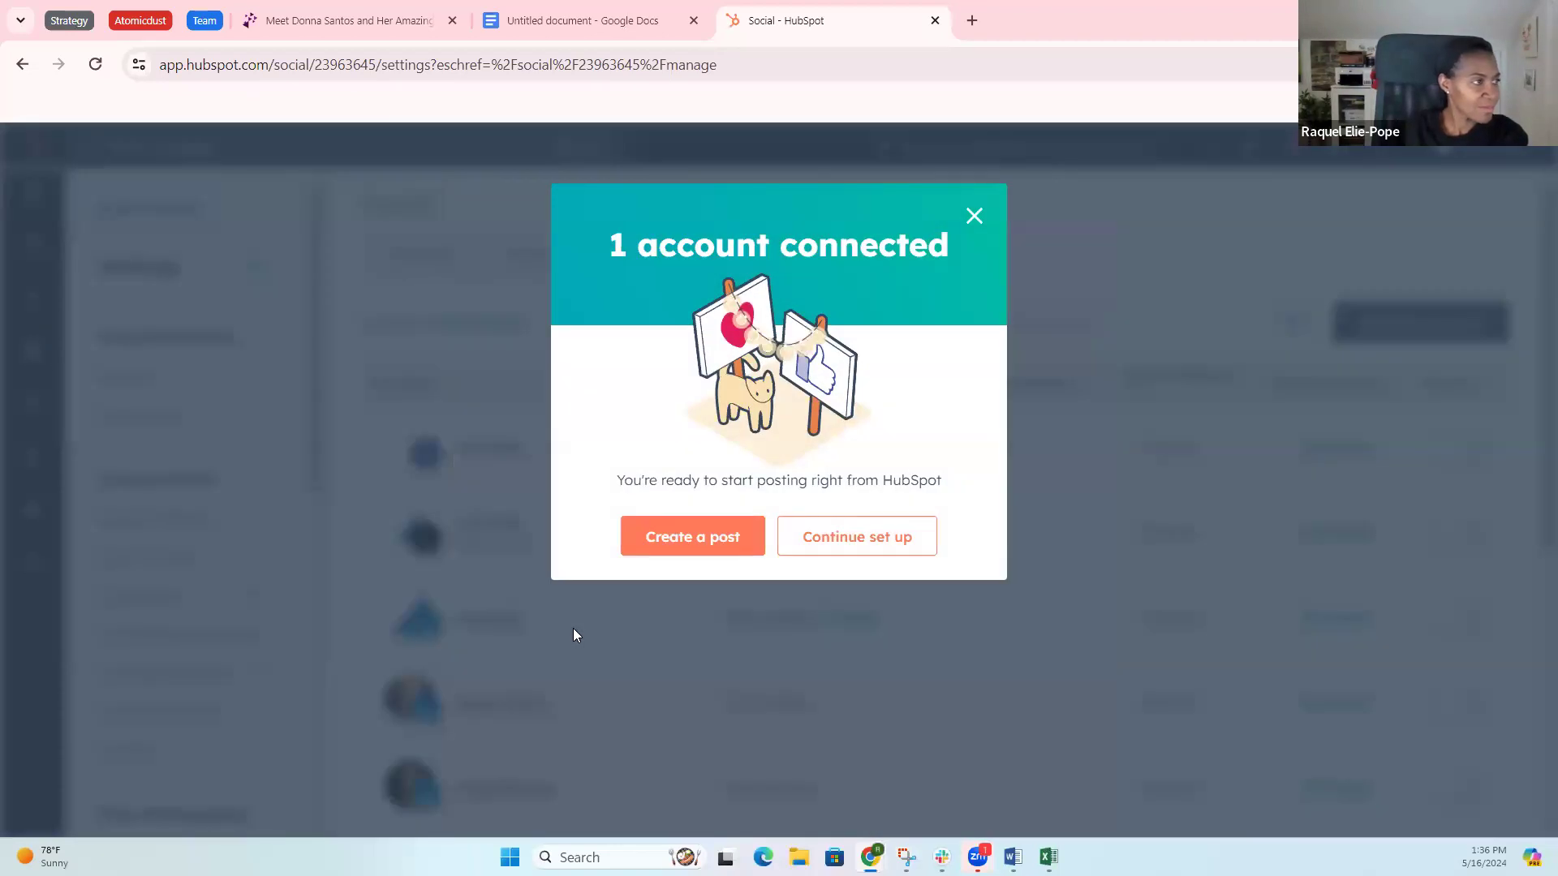
Step: Start creating a new social post and dismiss the AI assistant introduction tips
{"action": "left_click", "coordinate": [723, 538]}
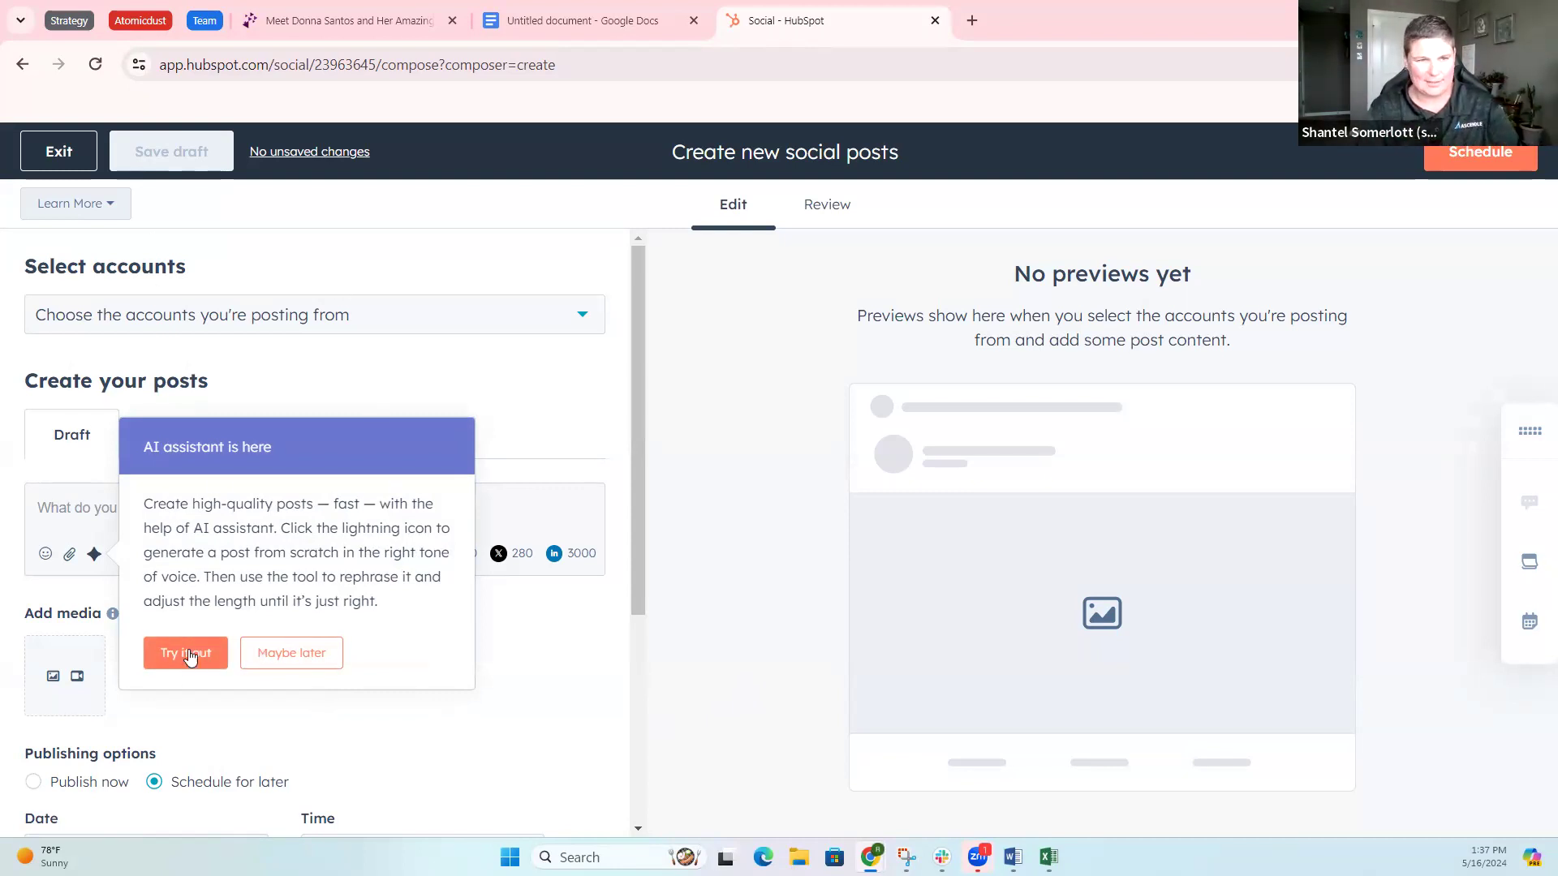
{"action": "left_click", "coordinate": [291, 653]}
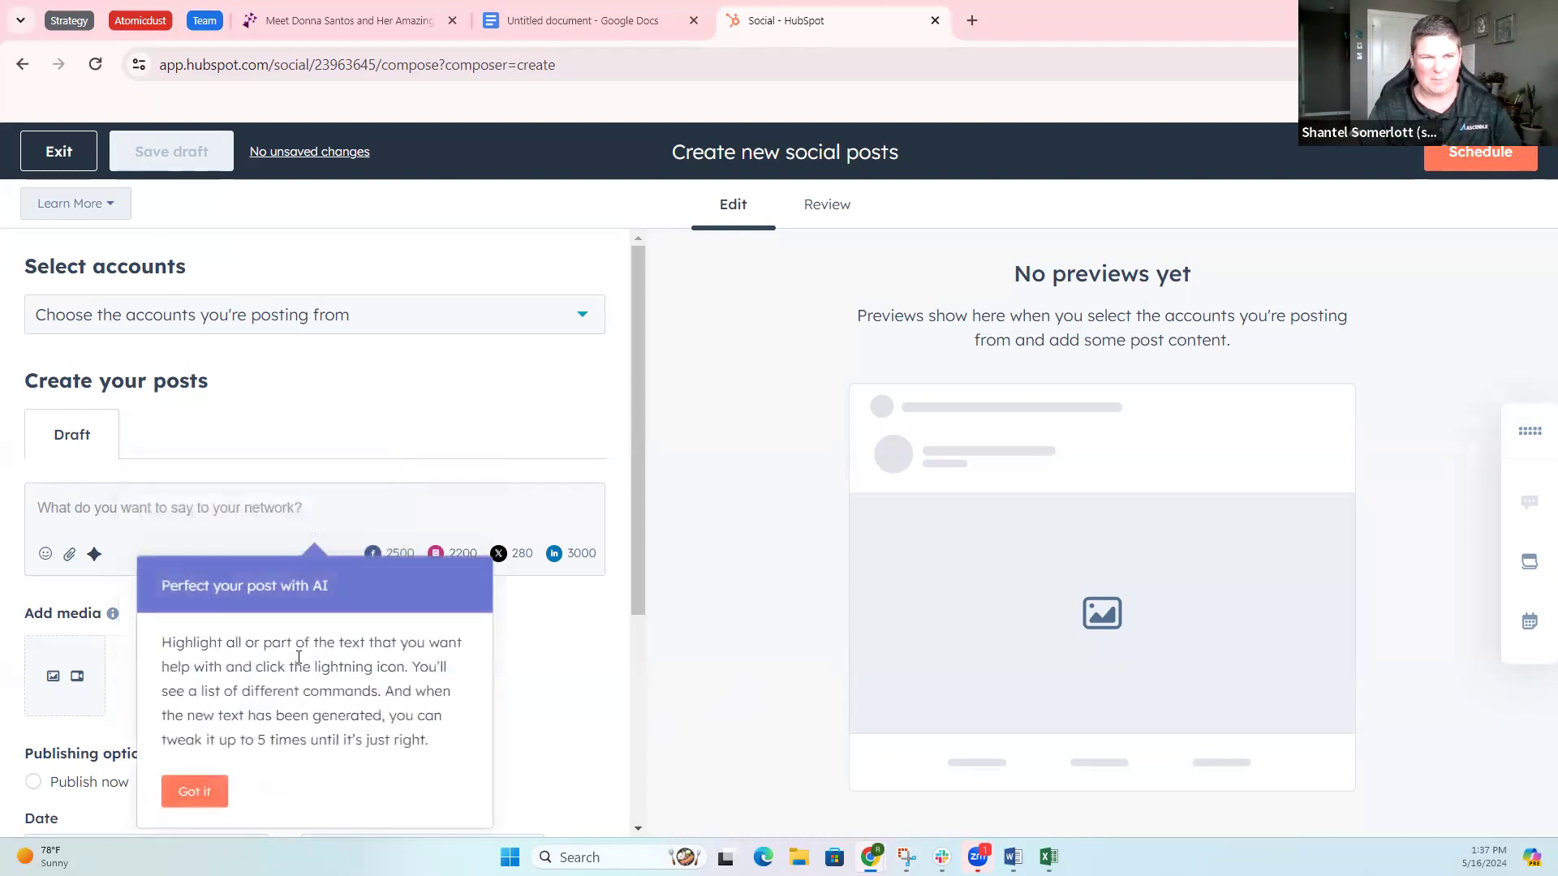
{"action": "left_click", "coordinate": [192, 792]}
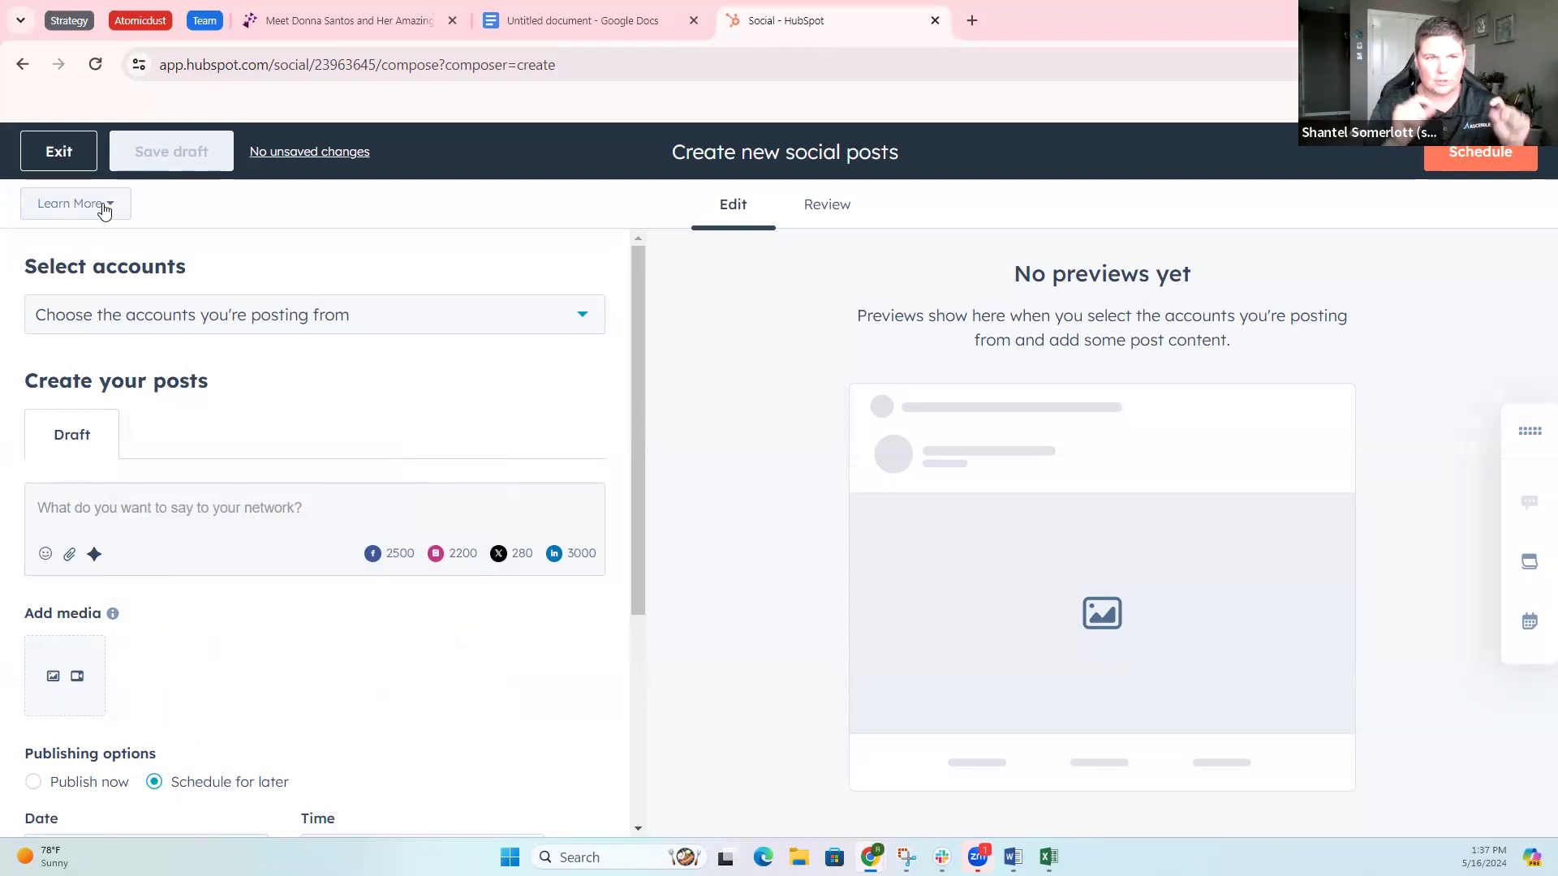
Step: Choose the newly connected personal LinkedIn profile as the account to post from
{"action": "left_click", "coordinate": [558, 322]}
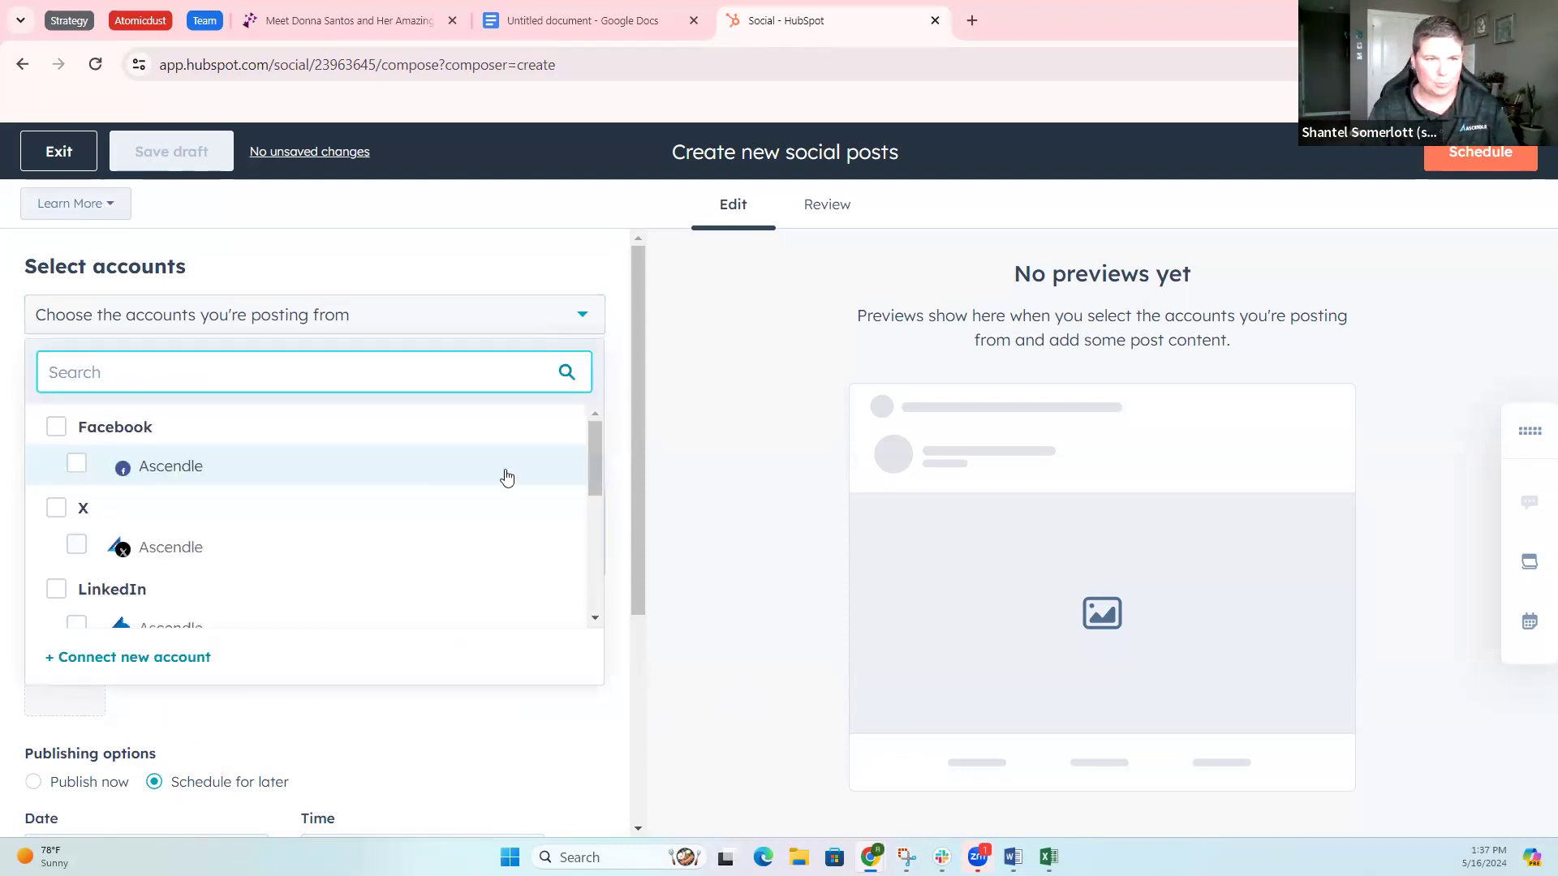
{"action": "scroll", "coordinate": [493, 515], "scroll_direction": "down", "scroll_amount": 5}
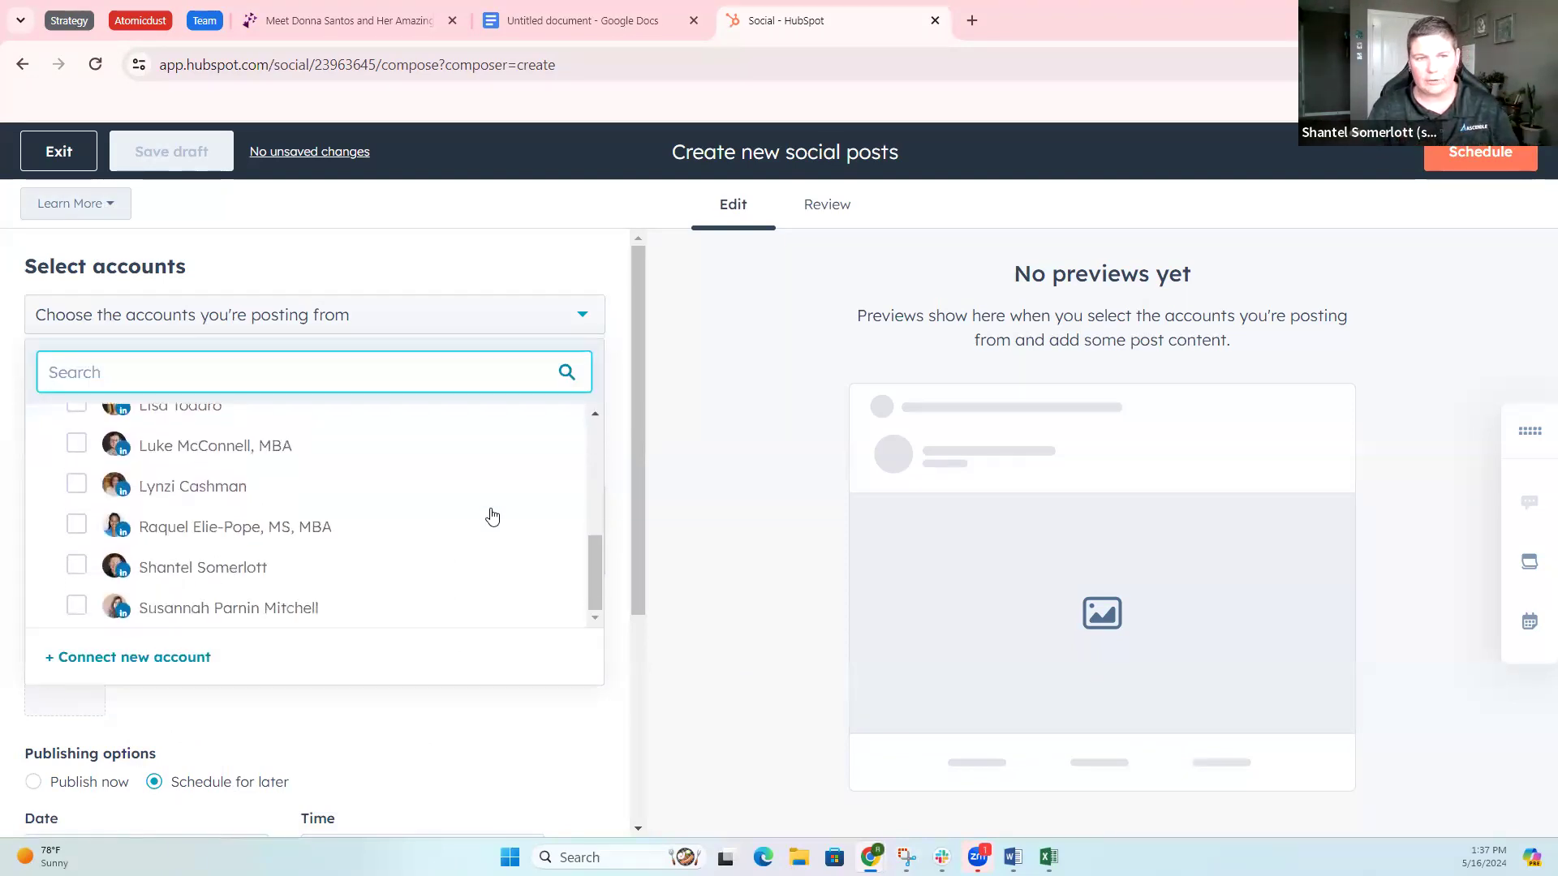
{"action": "left_click", "coordinate": [77, 527]}
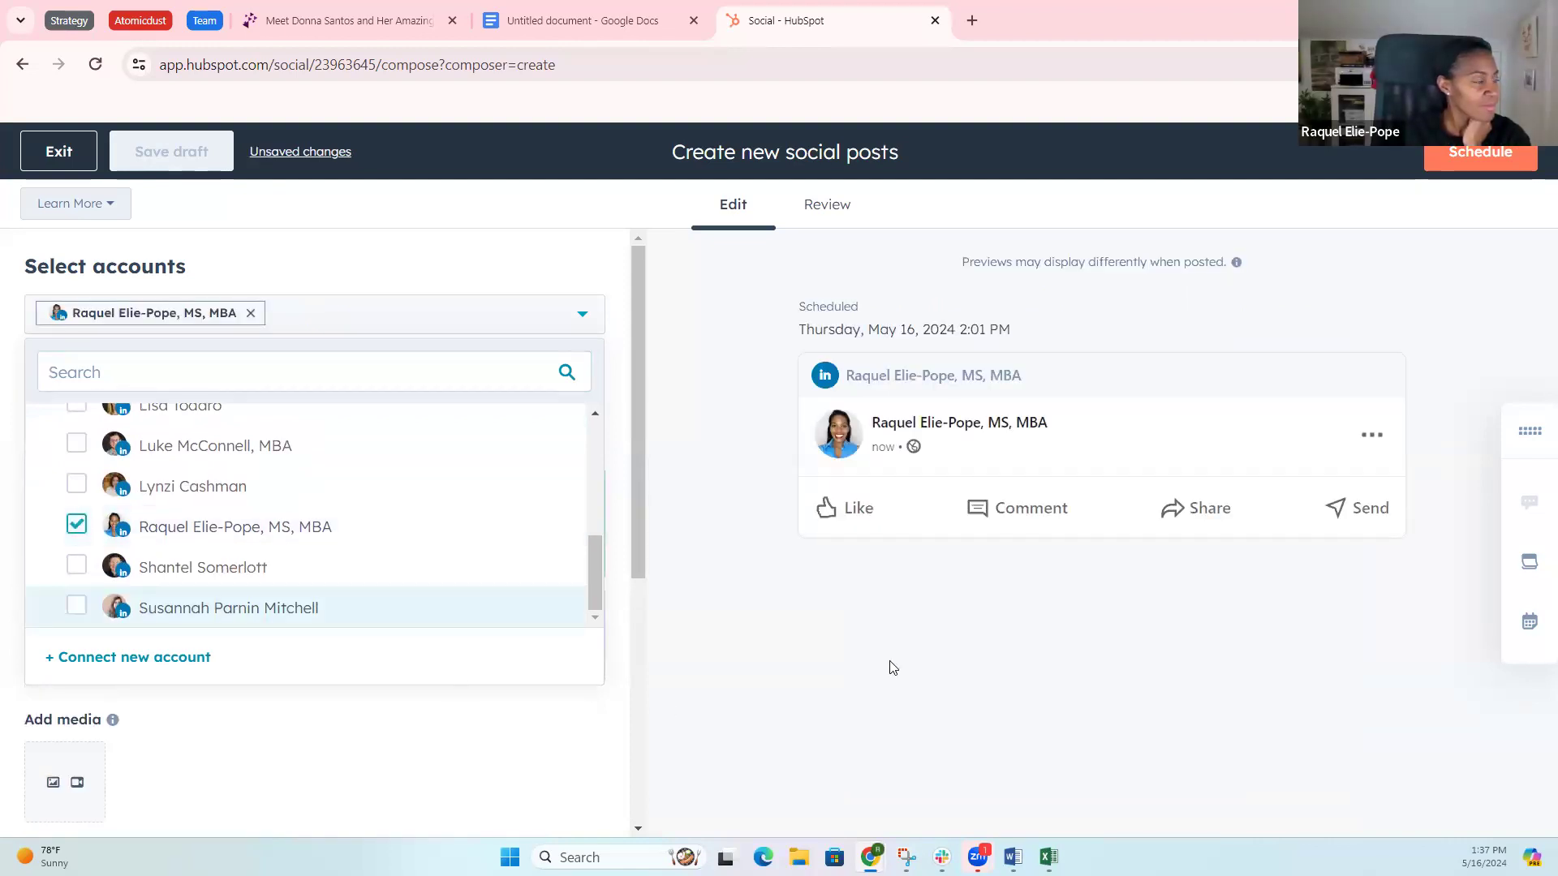
{"action": "left_click", "coordinate": [692, 686]}
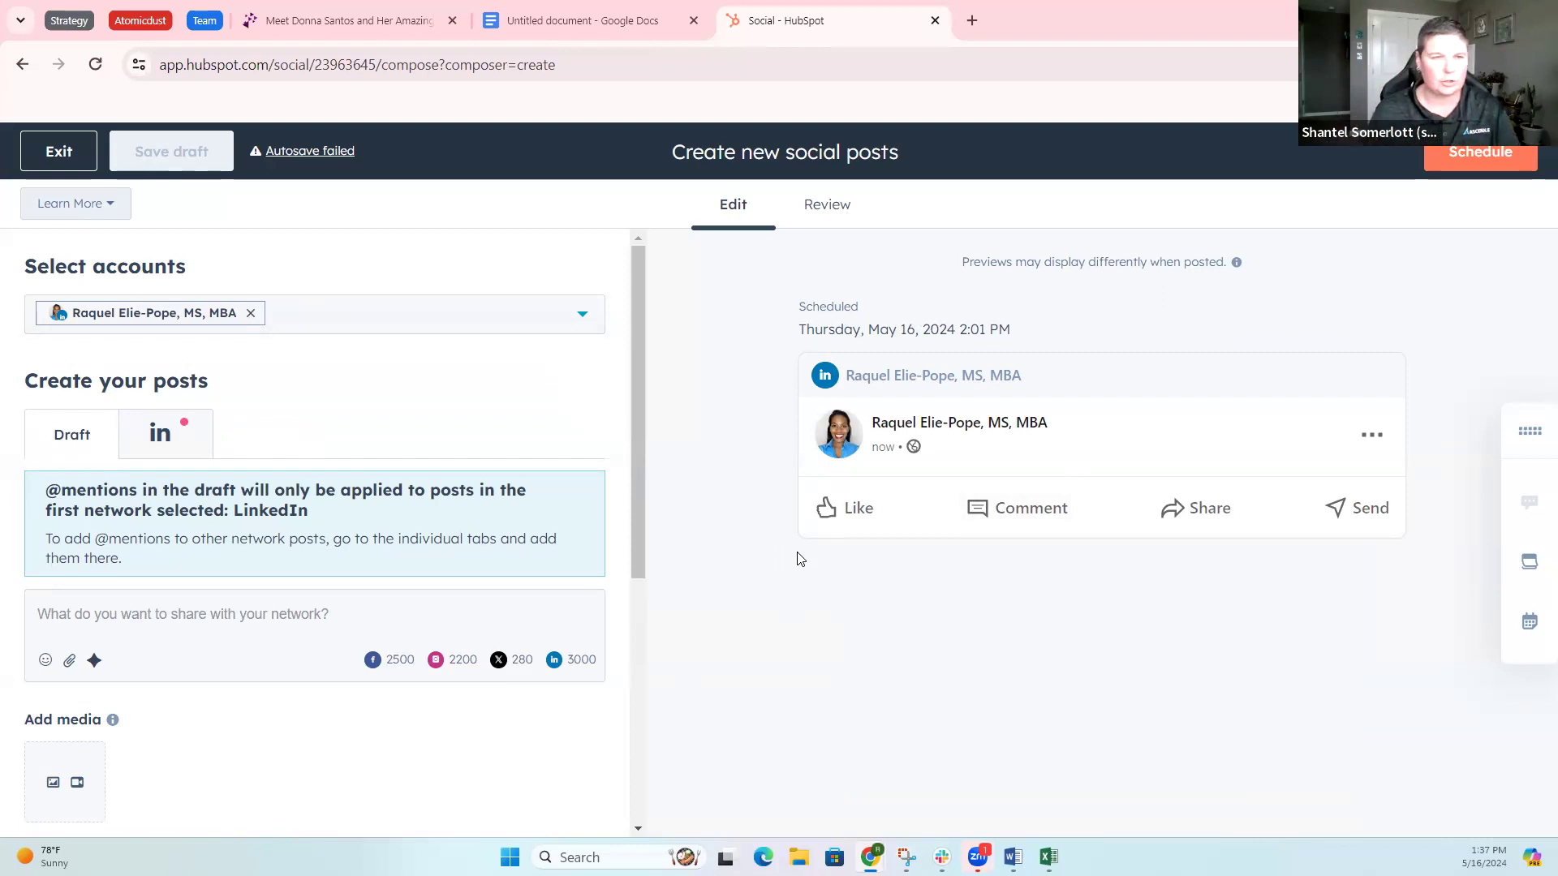
Step: Open the AI generator for the draft post's text
{"action": "left_click", "coordinate": [206, 617]}
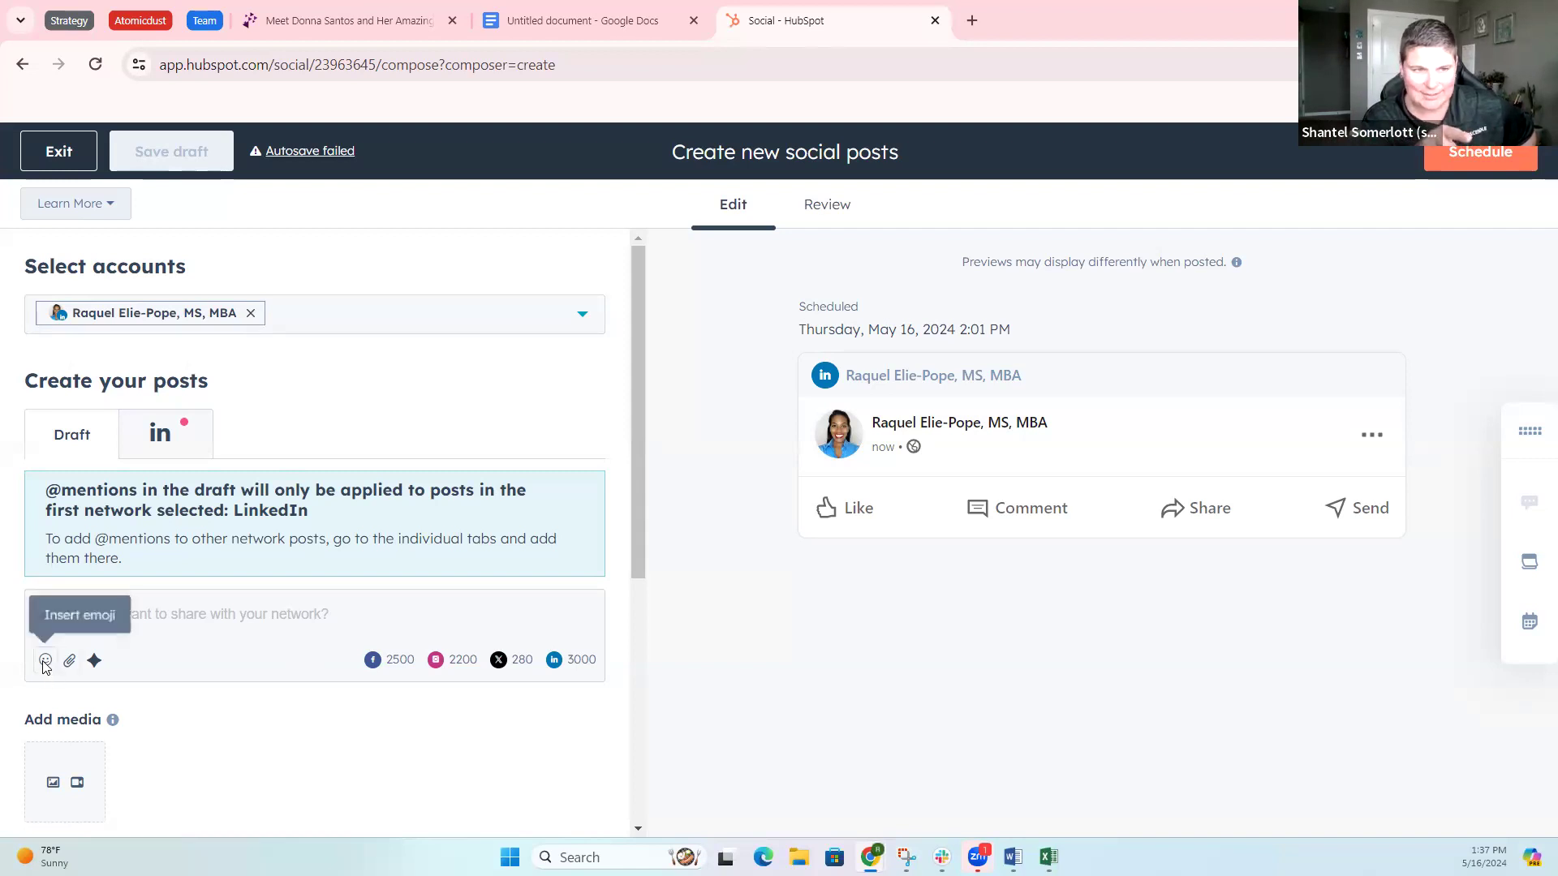
{"action": "left_click", "coordinate": [94, 660]}
{"action": "left_click", "coordinate": [211, 553]}
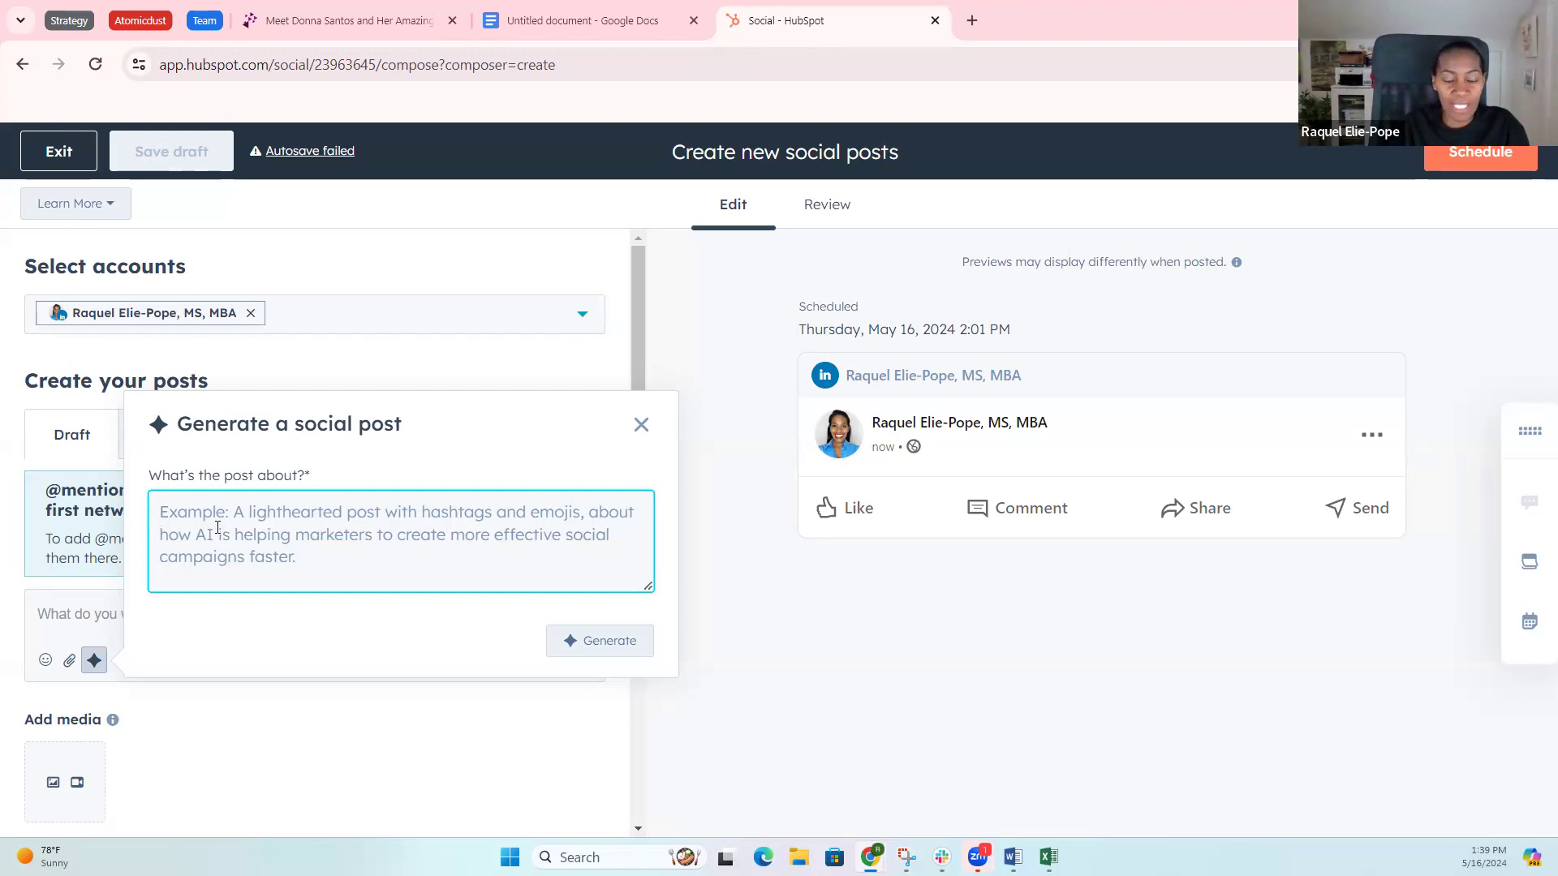
{"action": "type", "text": "ai, marketing"}
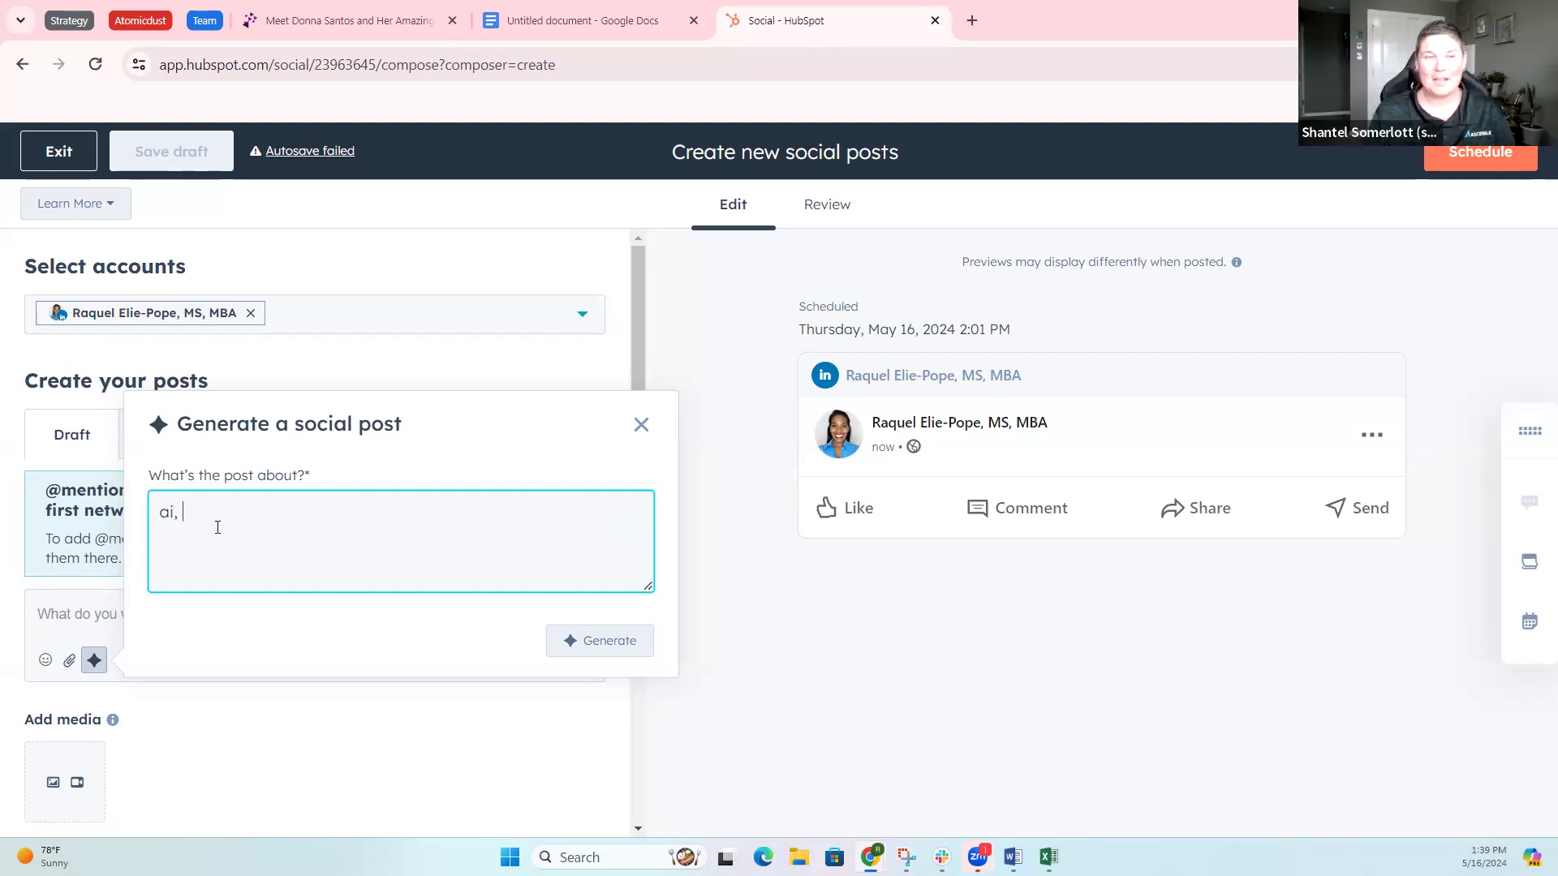
{"action": "key", "text": "BackSpace"}
{"action": "key", "text": "BackSpace"}
{"action": "key", "text": "BackSpace"}
{"action": "key", "text": "BackSpace"}
{"action": "key", "text": "BackSpace"}
{"action": "key", "text": "BackSpace"}
{"action": "key", "text": "BackSpace"}
{"action": "key", "text": "BackSpace"}
{"action": "key", "text": "BackSpace"}
{"action": "key", "text": "BackSpace"}
{"action": "key", "text": "BackSpace"}
{"action": "key", "text": "BackSpace"}
{"action": "key", "text": "BackSpace"}
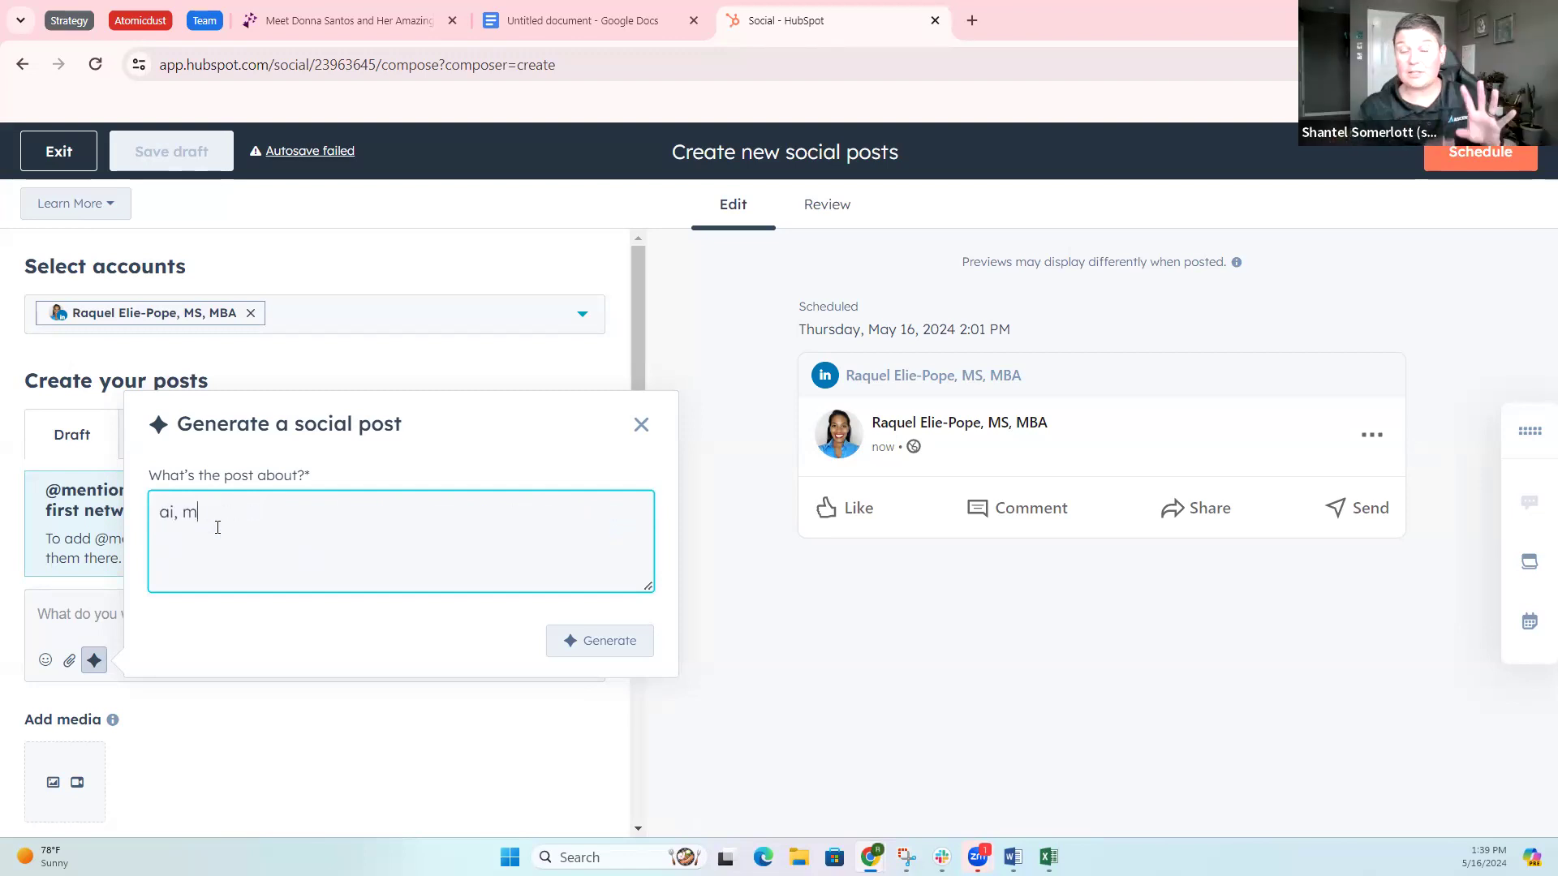
Step: Describe the post as "I want a post that incorporates AI, Marketing software development" and generate it
{"action": "type", "text": "I would"}
{"action": "key", "text": "BackSpace"}
{"action": "key", "text": "BackSpace"}
{"action": "key", "text": "BackSpace"}
{"action": "key", "text": "BackSpace"}
{"action": "key", "text": "BackSpace"}
{"action": "type", "text": "ant a oppo"}
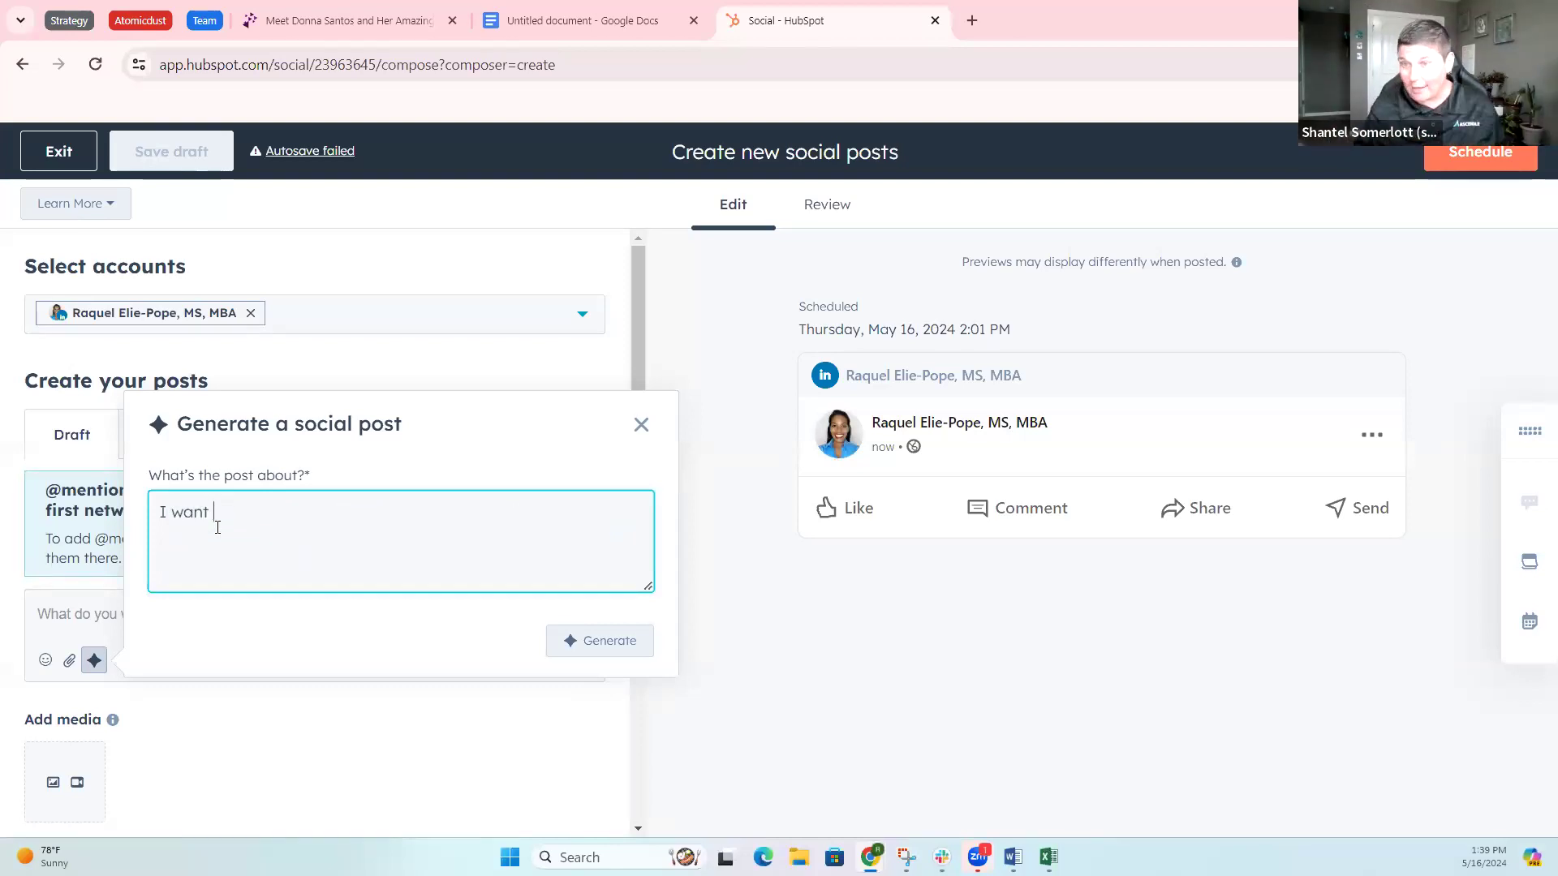
{"action": "key", "text": "BackSpace"}
{"action": "key", "text": "BackSpace"}
{"action": "type", "text": "o"}
{"action": "key", "text": "BackSpace"}
{"action": "key", "text": "BackSpace"}
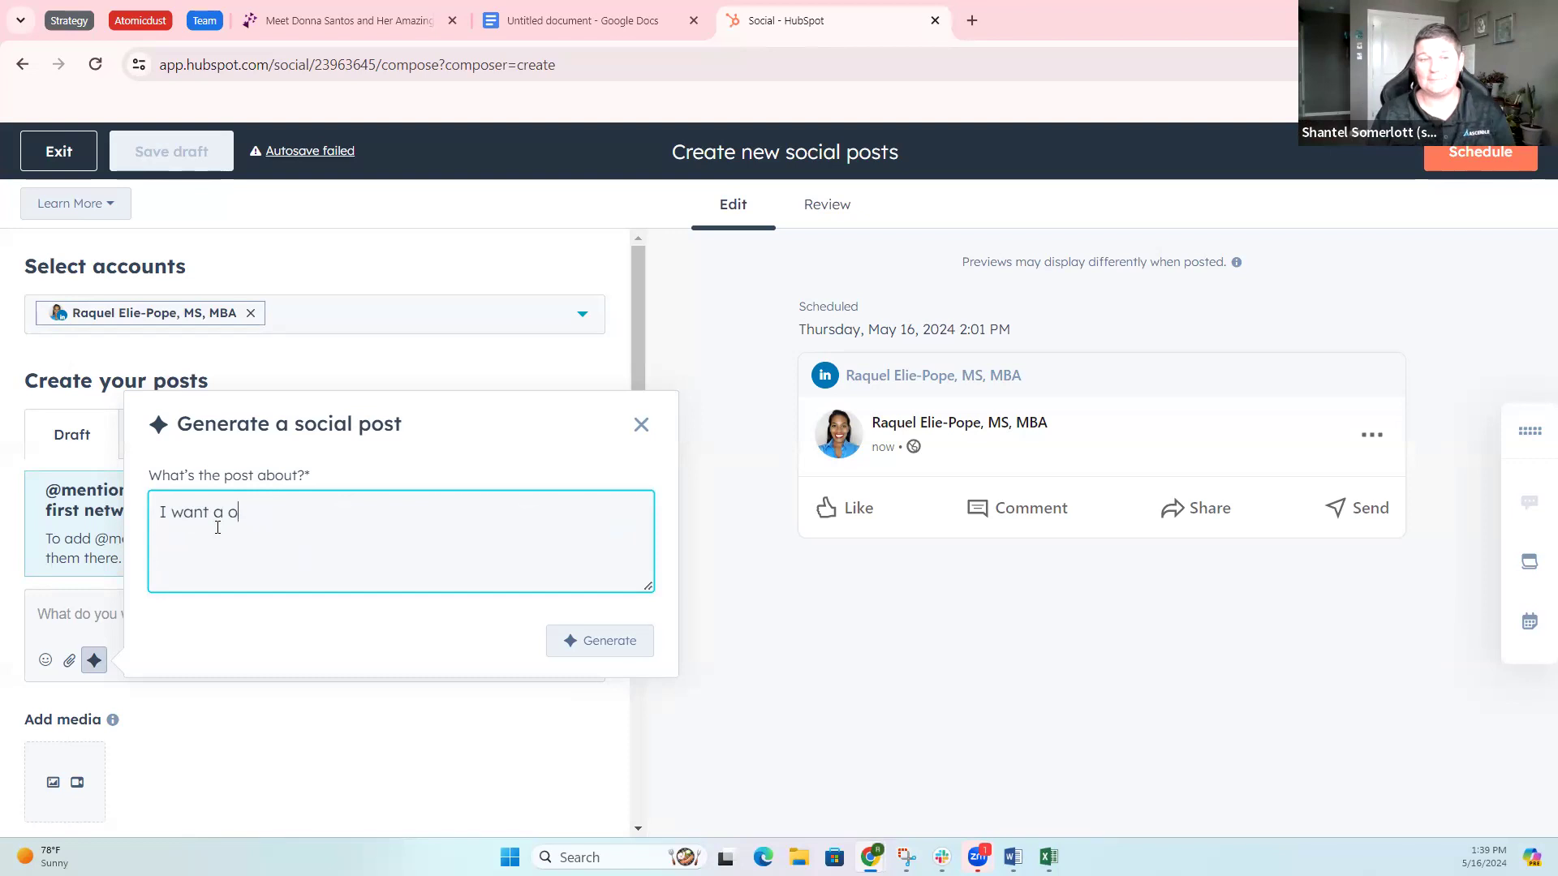
{"action": "key", "text": "BackSpace"}
{"action": "type", "text": "p[o"}
{"action": "key", "text": "BackSpace"}
{"action": "key", "text": "BackSpace"}
{"action": "type", "text": "ost that incoi"}
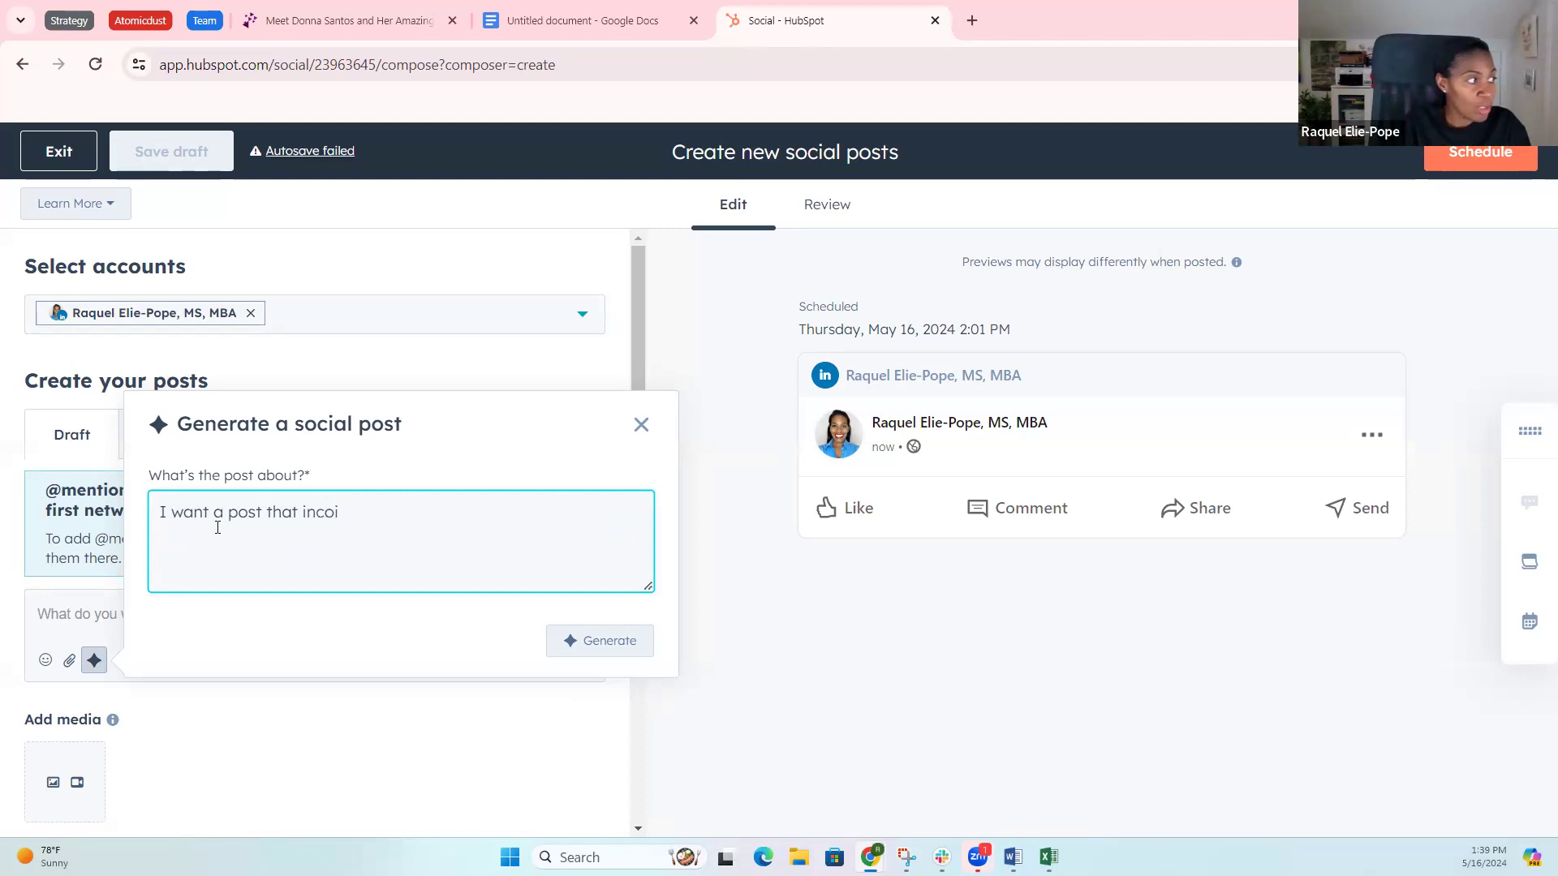
{"action": "key", "text": "BackSpace"}
{"action": "type", "text": "rporates AI, Marketing "}
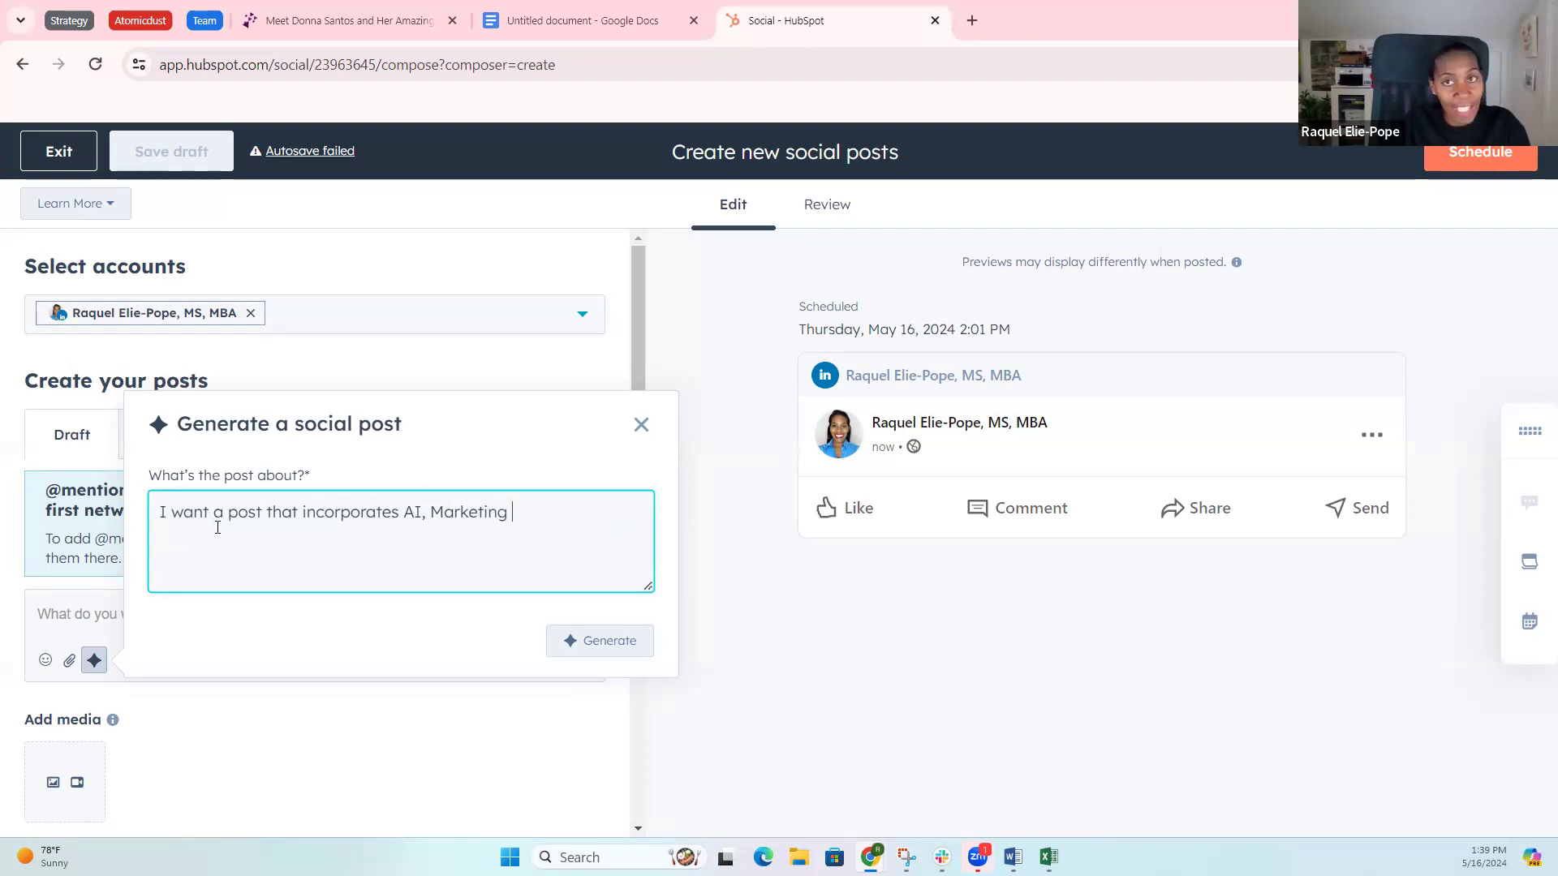
{"action": "type", "text": "soft"}
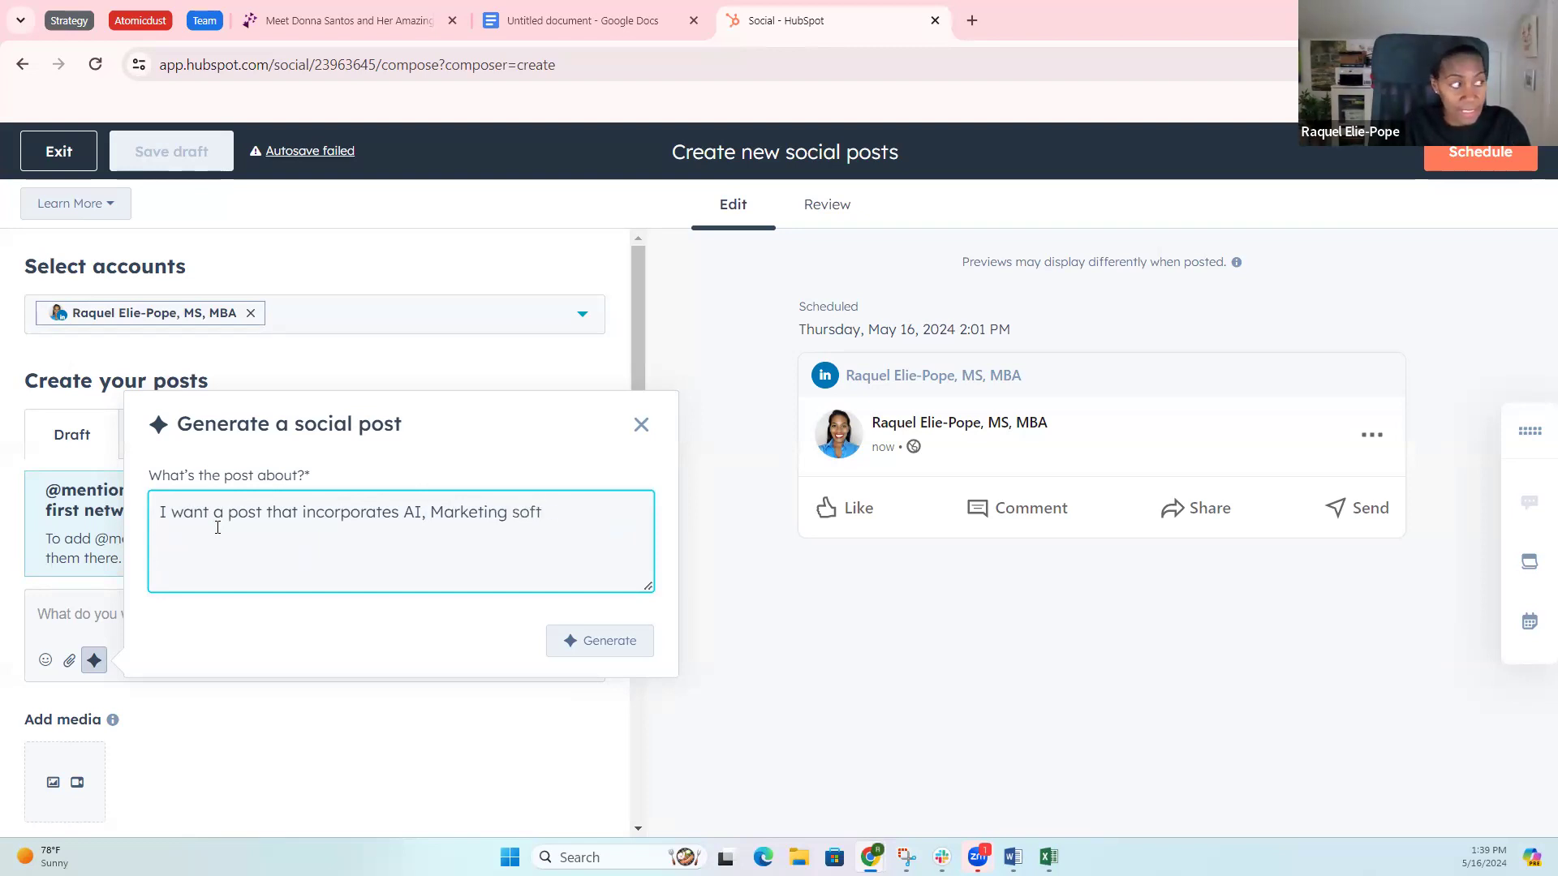
{"action": "type", "text": "ware development"}
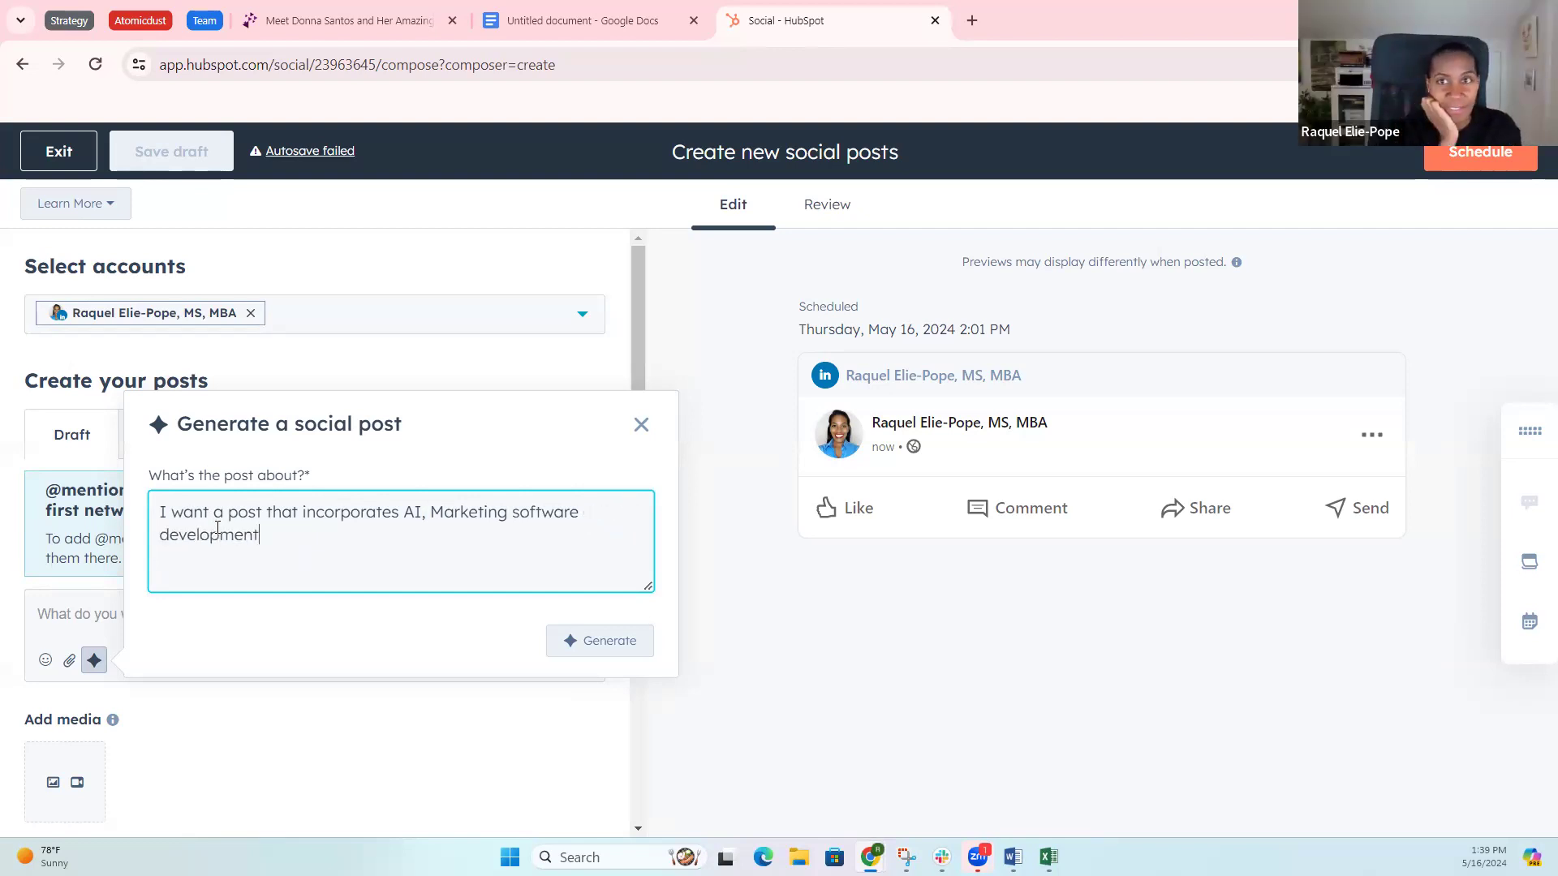
{"action": "left_click", "coordinate": [609, 645]}
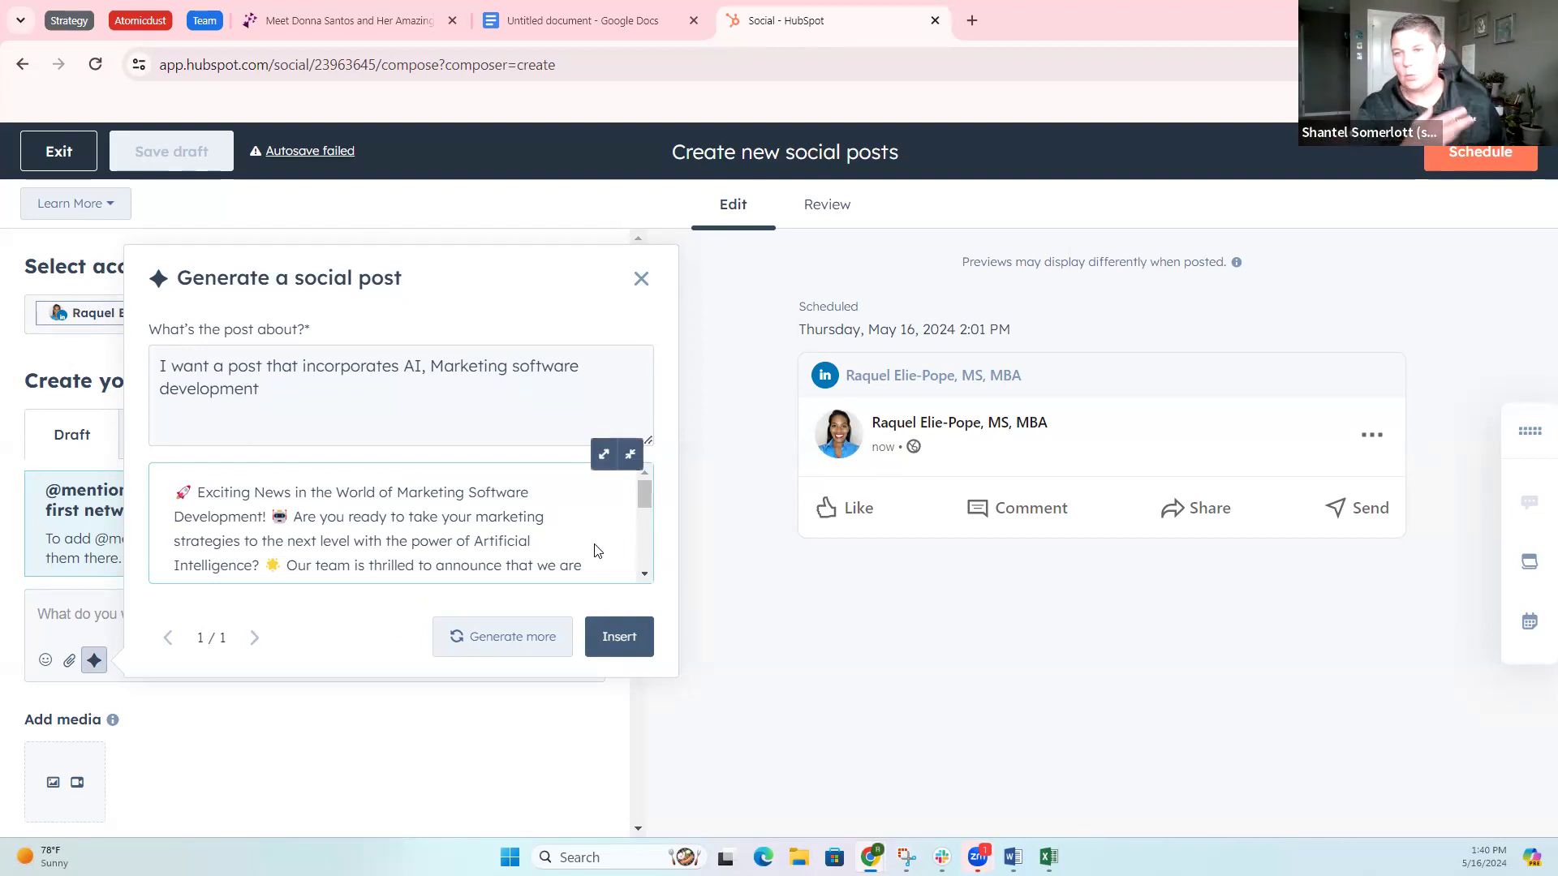
Step: Extend the AI prompt with "I want the post to be simple and I do not want to ask a question."
{"action": "mouse_move", "coordinate": [644, 496]}
{"action": "left_mouse_down"}
{"action": "mouse_move", "coordinate": [649, 570]}
{"action": "mouse_move", "coordinate": [647, 491]}
{"action": "left_mouse_up"}
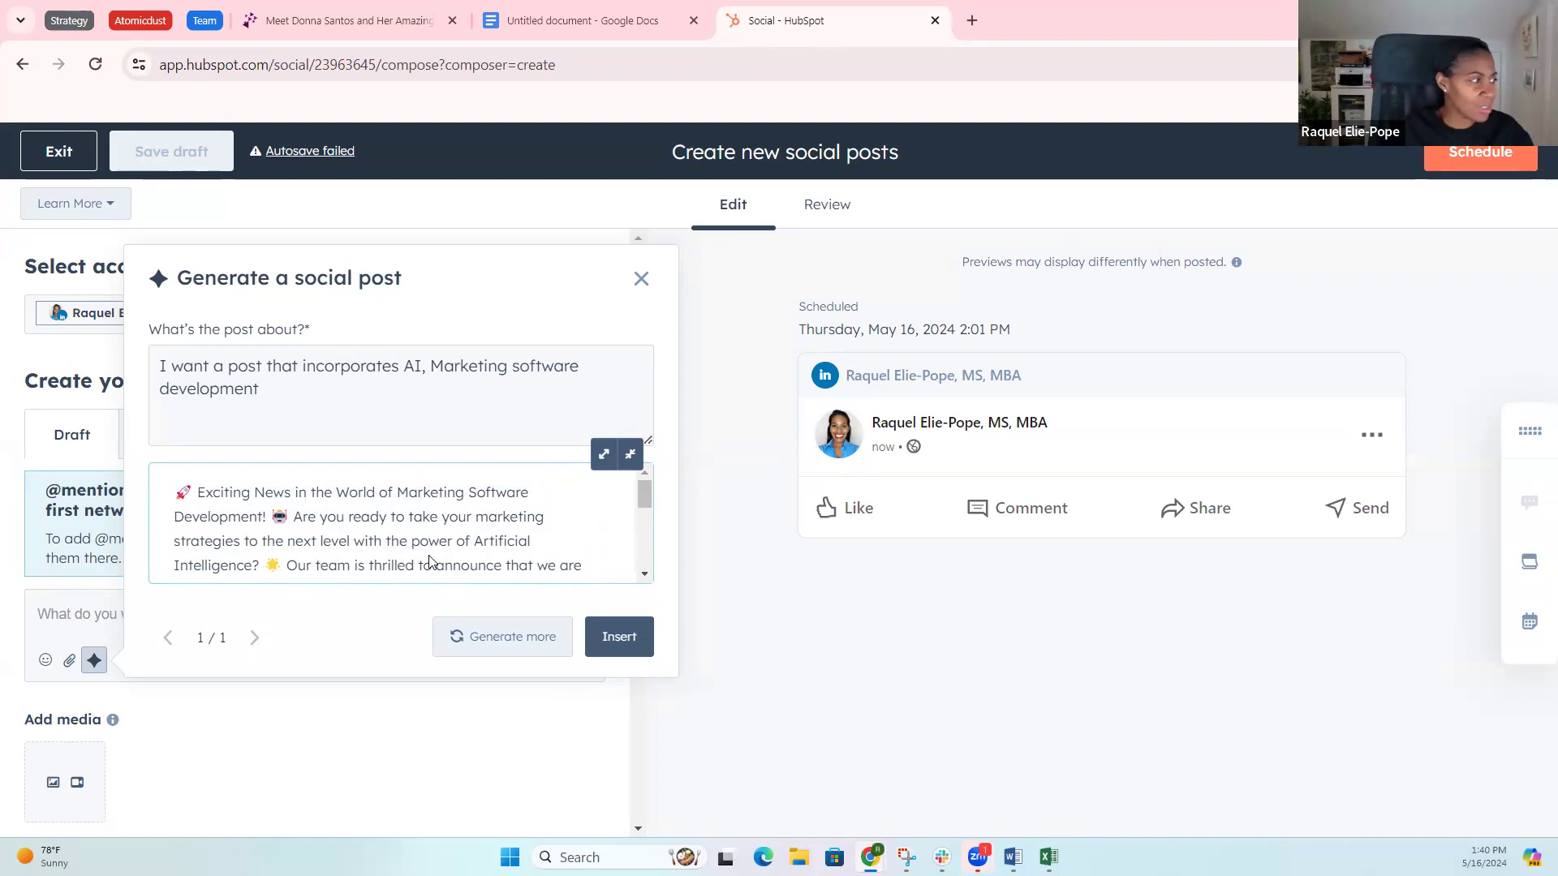
{"action": "scroll", "coordinate": [476, 563], "scroll_direction": "down", "scroll_amount": 1}
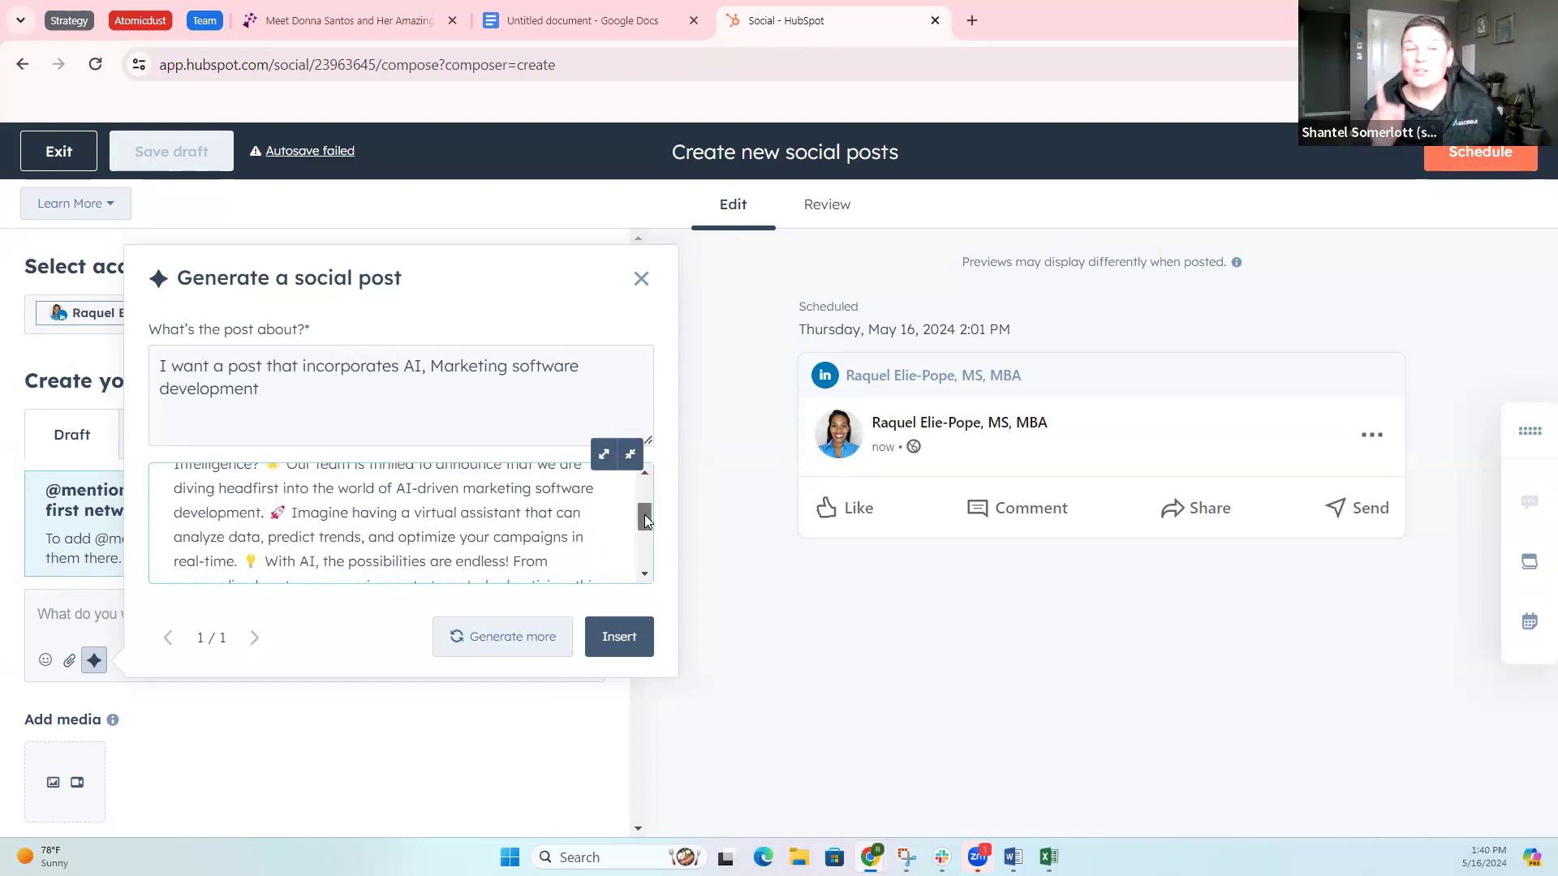
{"action": "scroll", "coordinate": [617, 520], "scroll_direction": "up", "scroll_amount": 1}
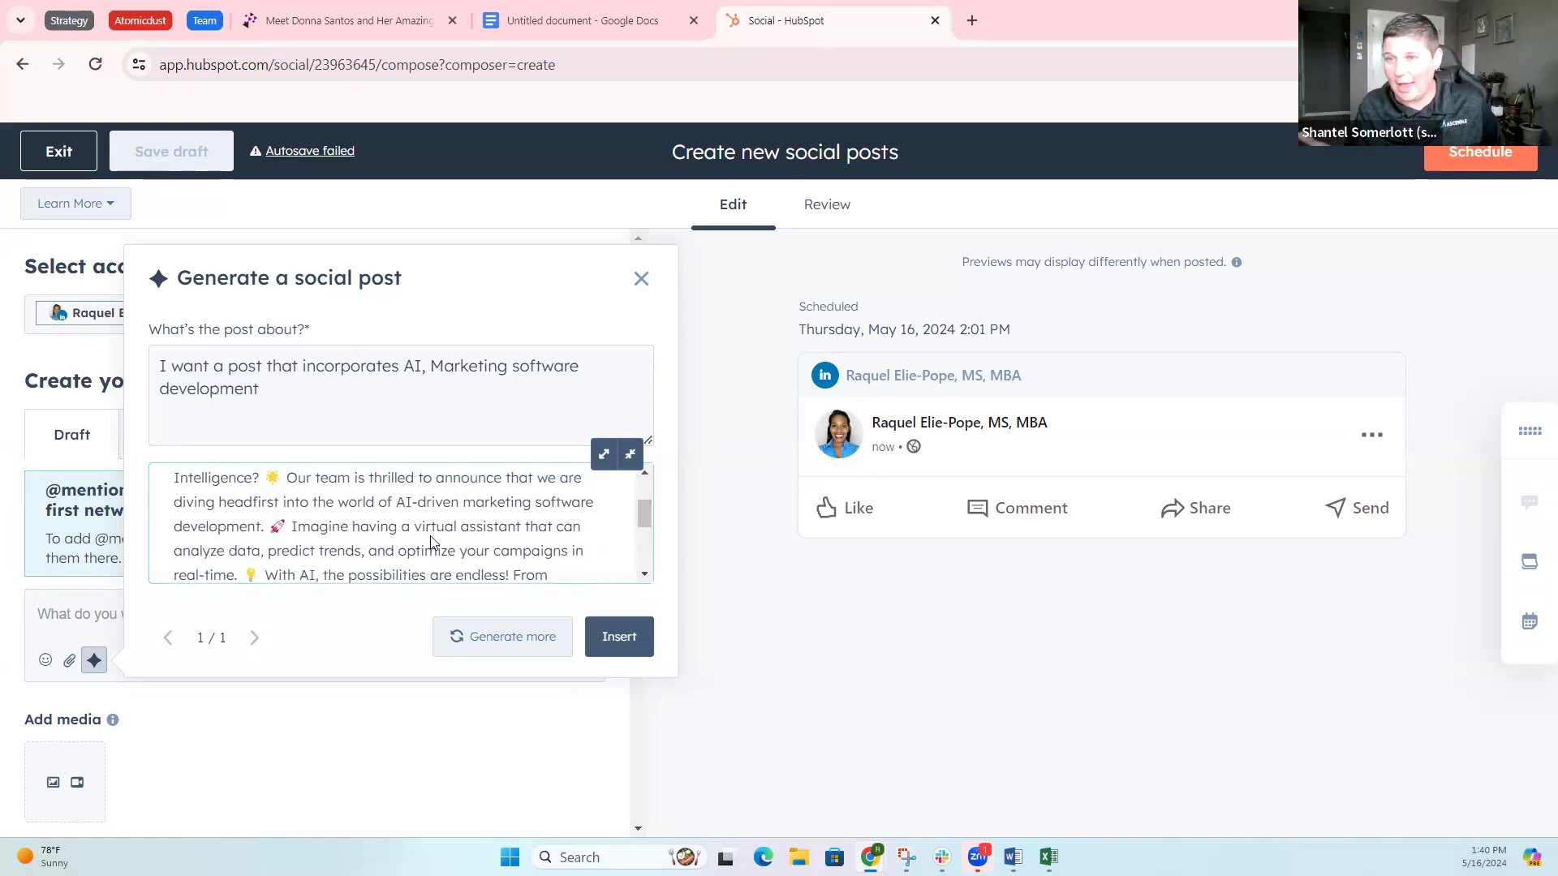
{"action": "left_click", "coordinate": [267, 390]}
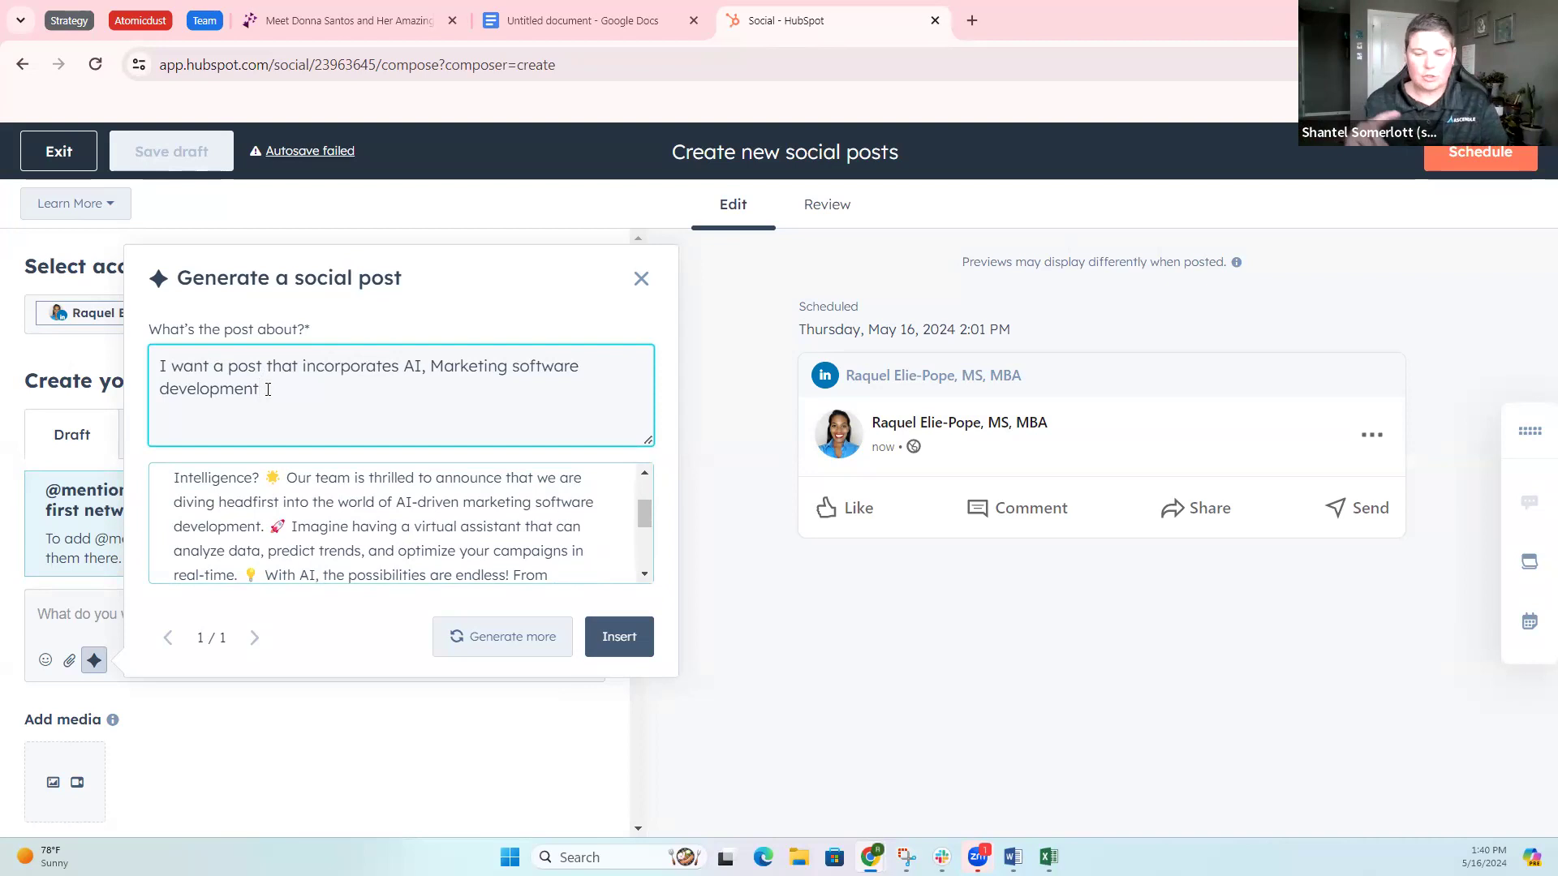
{"action": "type", "text": "I want the psot"}
{"action": "key", "text": "BackSpace"}
{"action": "key", "text": "BackSpace"}
{"action": "key", "text": "BackSpace"}
{"action": "type", "text": "ost to n"}
{"action": "key", "text": "BackSpace"}
{"action": "type", "text": "be simple and I don"}
{"action": "key", "text": "BackSpace"}
{"action": "type", "text": "not want to ask a question.  I would li"}
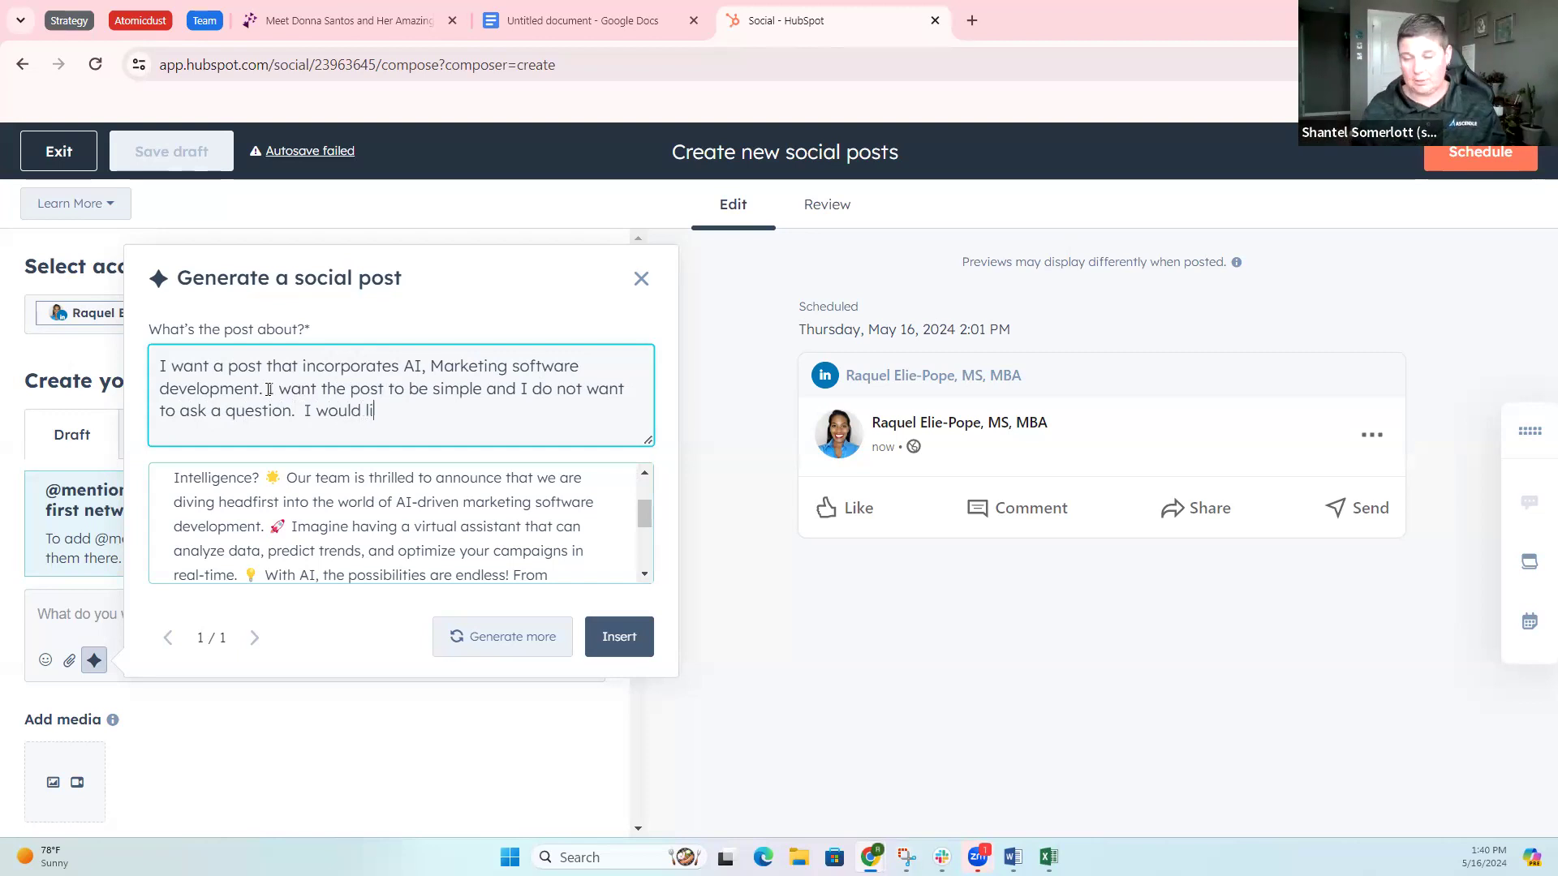
Step: Complete the prompt with "I would like to say that we are in the AI journey together and how can we collaborate and learn today."
{"action": "type", "text": "ke to say"}
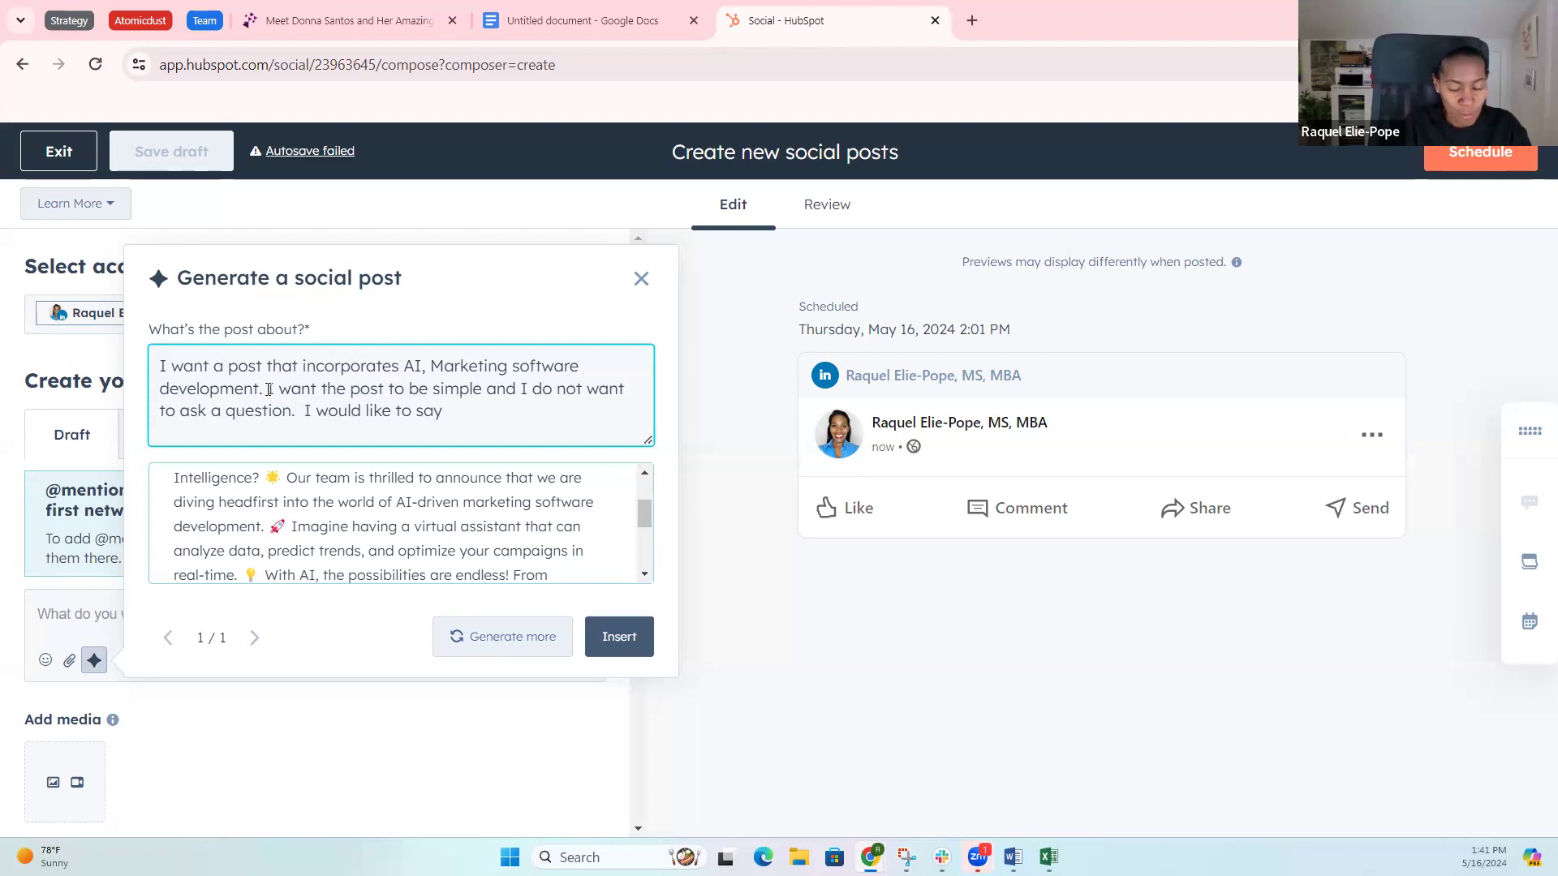
{"action": "type", "text": " that we are in"}
{"action": "type", "text": " the AI"}
{"action": "type", "text": " journey tog"}
{"action": "type", "text": "ether and how ca"}
{"action": "type", "text": "n we coll"}
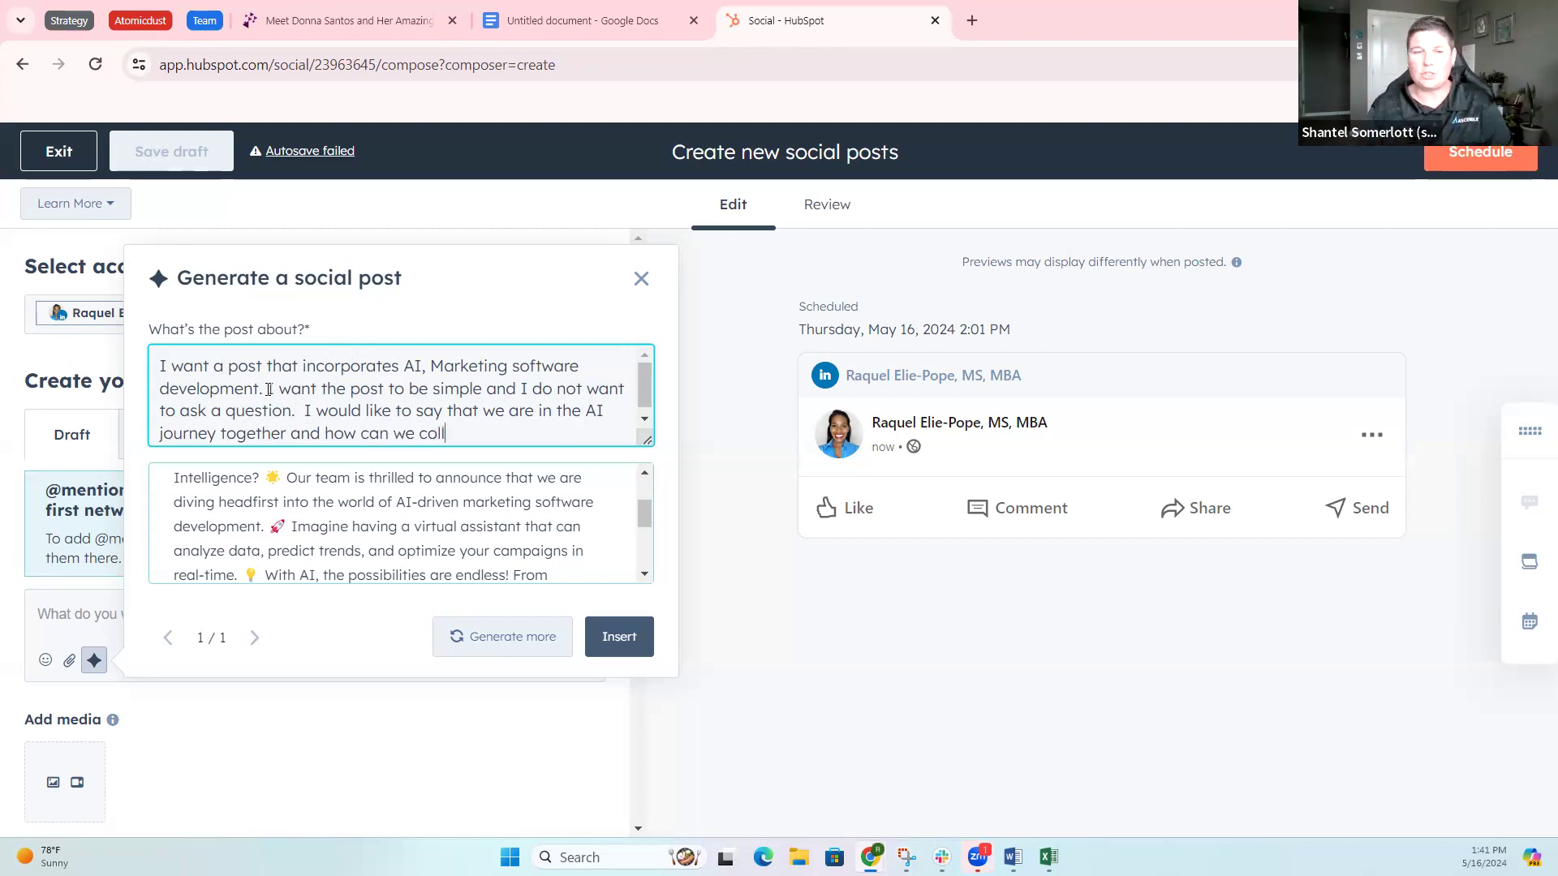
{"action": "type", "text": "aborate and le"}
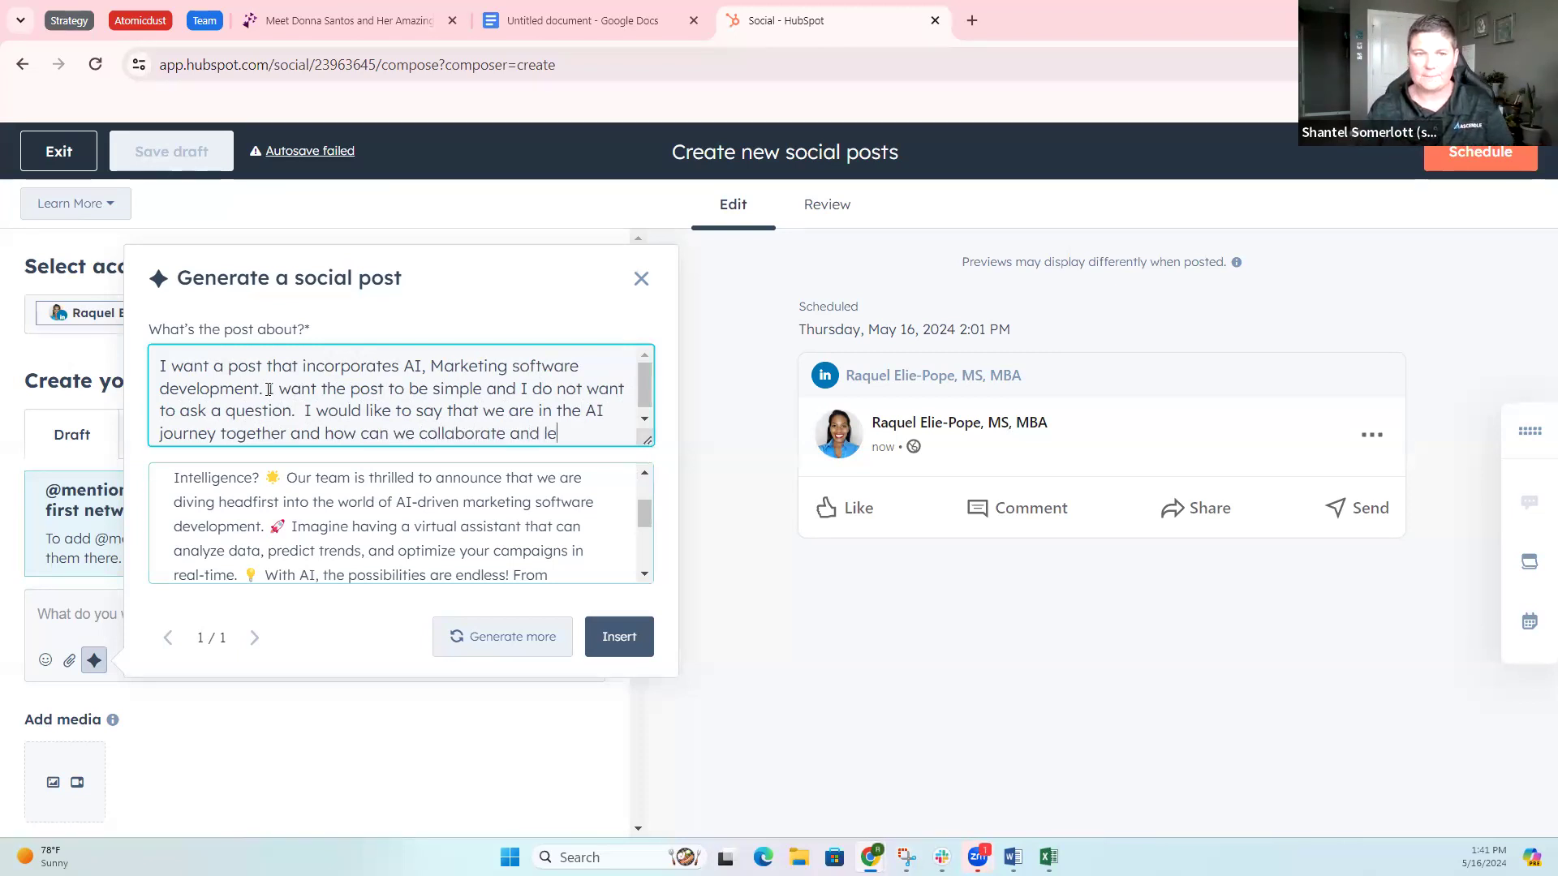
{"action": "type", "text": "arn today"}
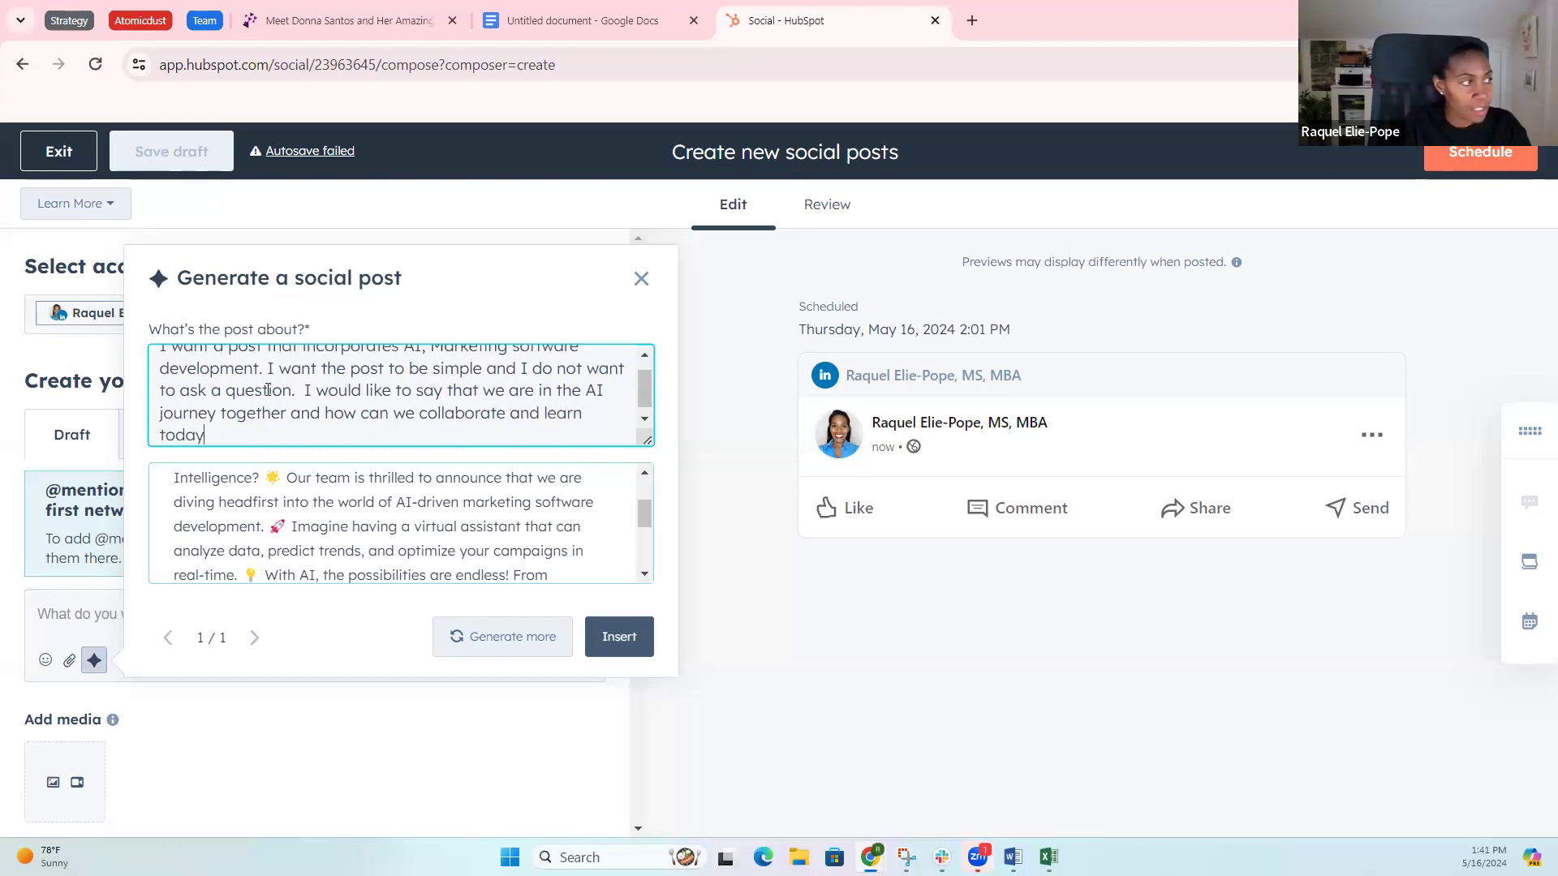
{"action": "type", "text": "."}
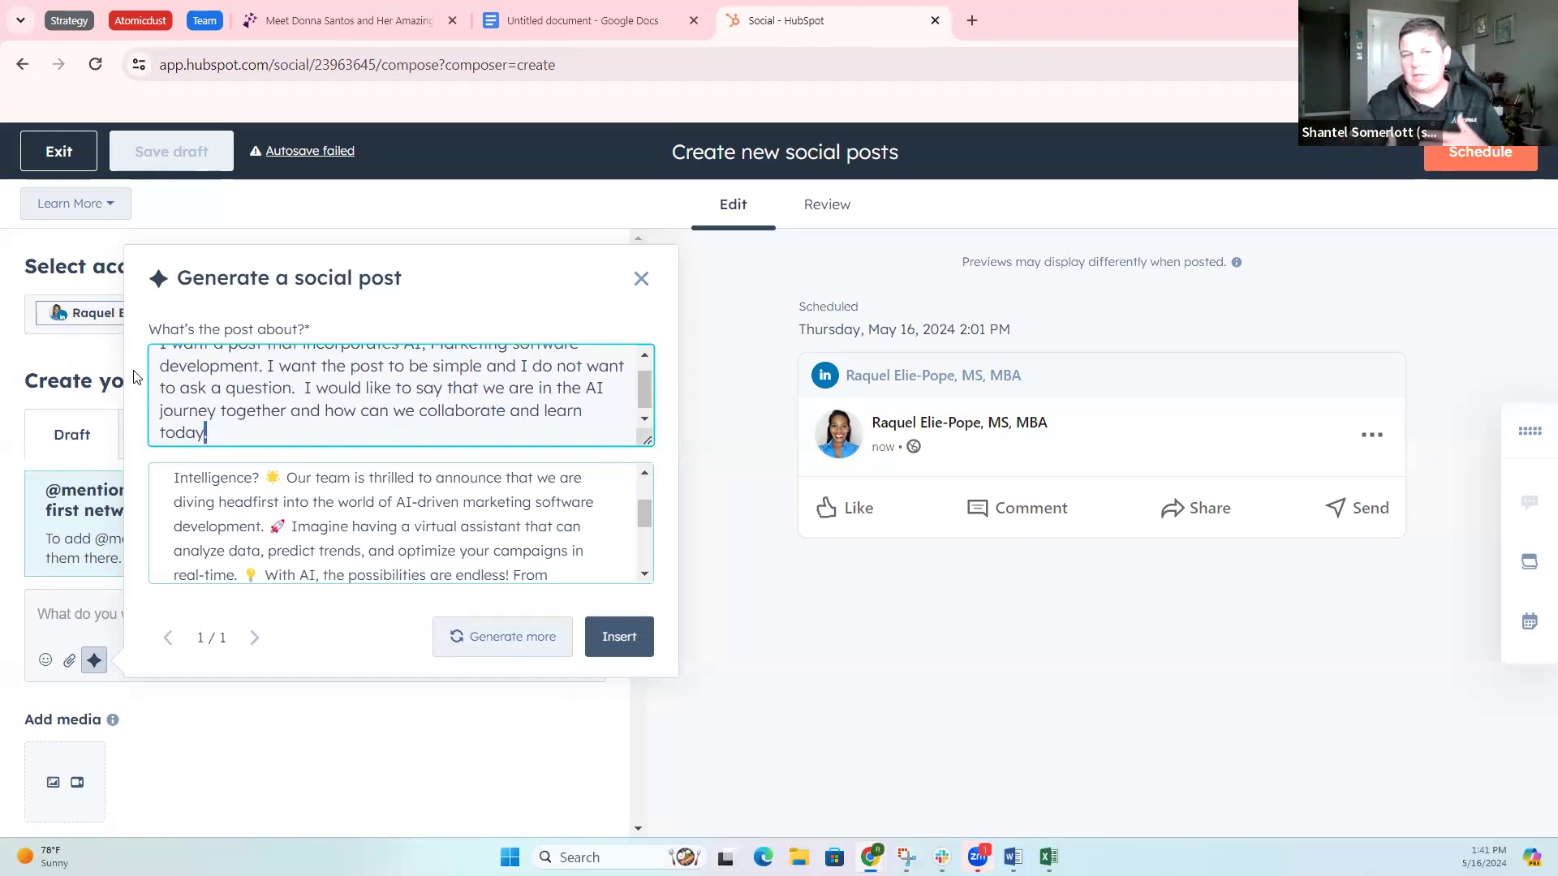
Step: Review the extended prompt and generate another version of the post from it
{"action": "left_click_drag", "start_coordinate": [213, 436], "coordinate": [235, 389]}
{"action": "left_click_drag", "start_coordinate": [112, 255], "coordinate": [284, 409]}
{"action": "scroll", "coordinate": [402, 404], "scroll_direction": "down", "scroll_amount": 1}
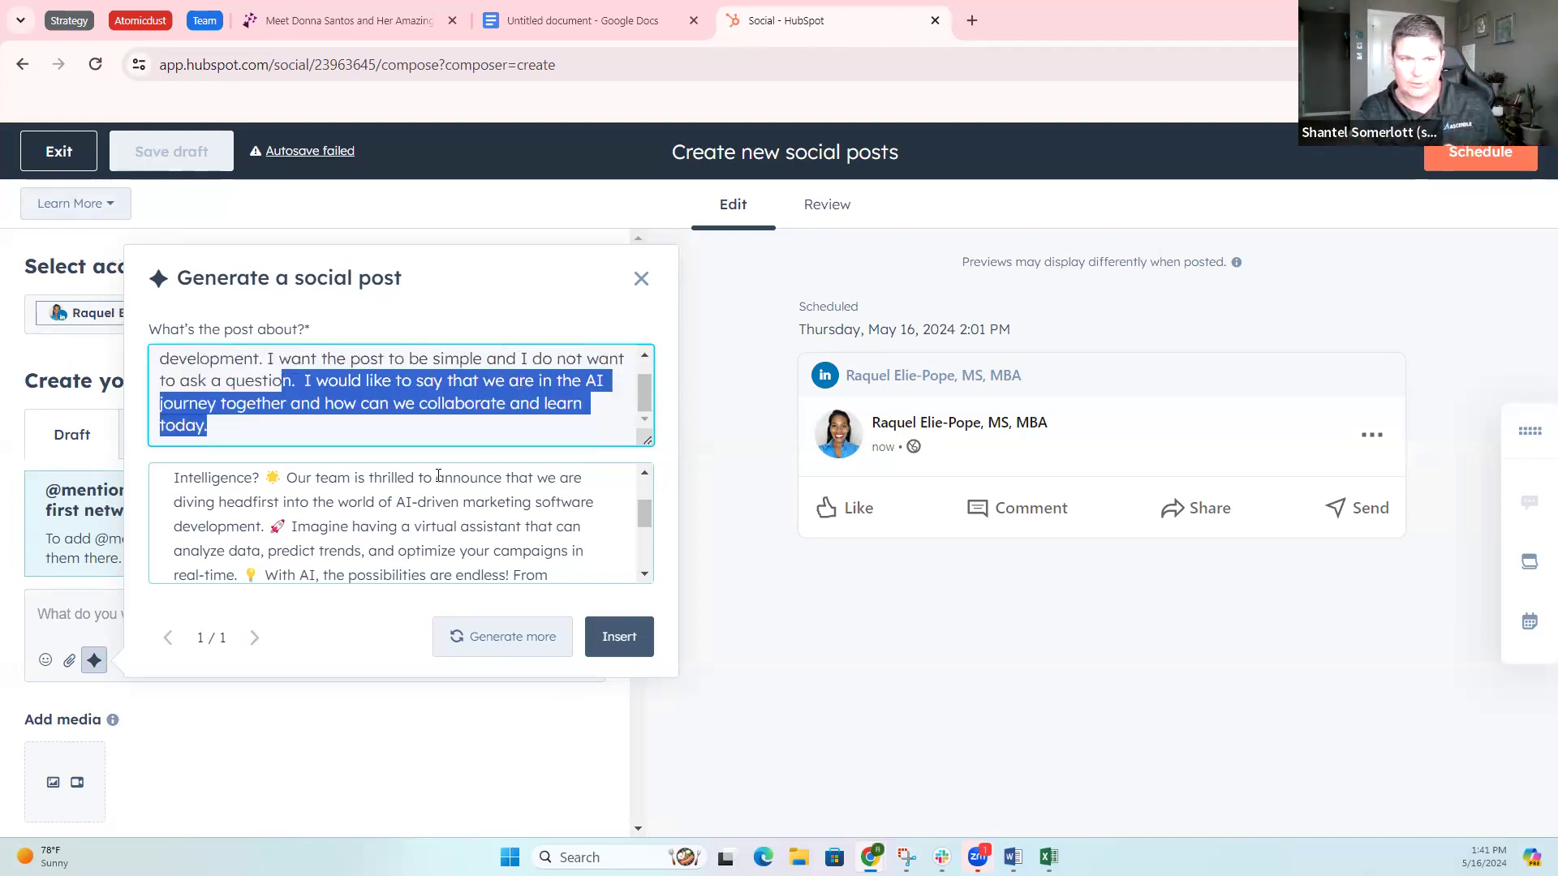
{"action": "left_click", "coordinate": [334, 430]}
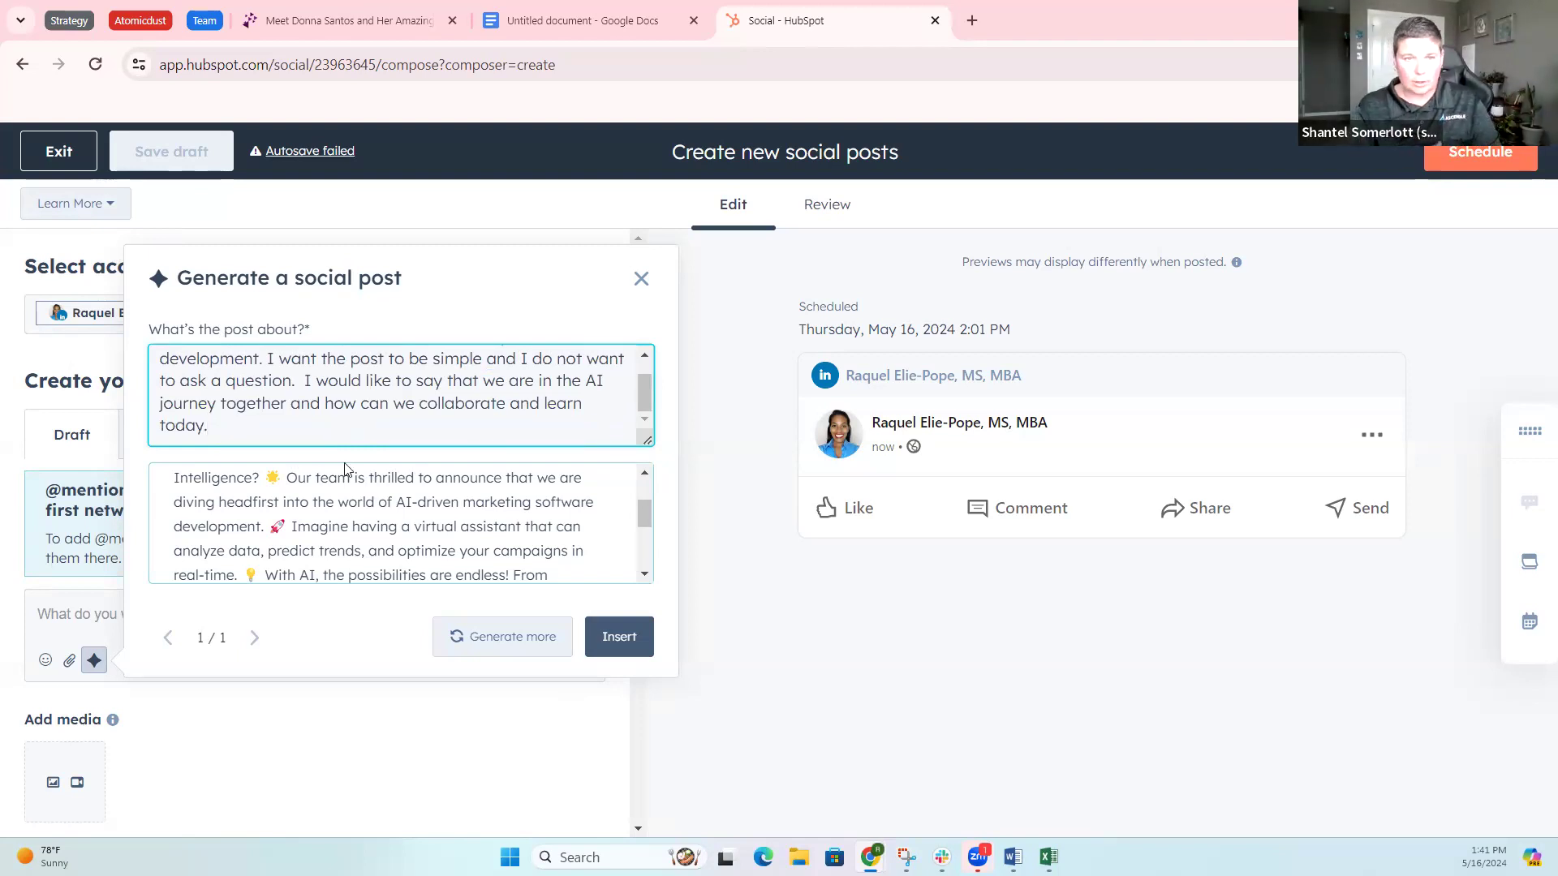
{"action": "left_click", "coordinate": [499, 637]}
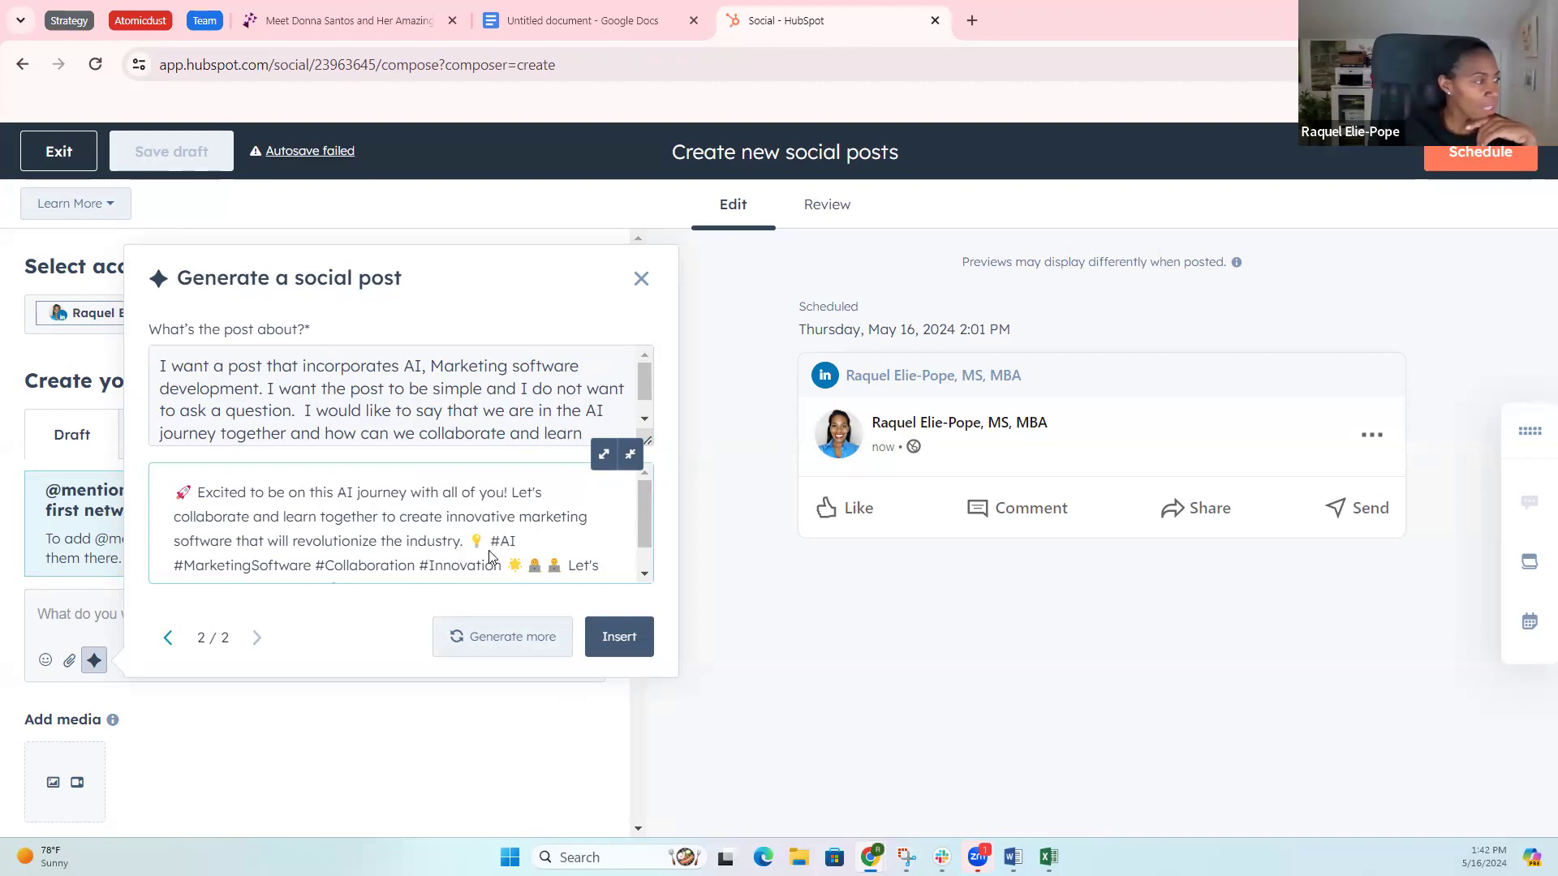
Step: Add a comma after "Marketing" in the prompt to separate it from "software development", and generate a new version of the post
{"action": "left_click_drag", "start_coordinate": [193, 492], "coordinate": [453, 538]}
{"action": "scroll", "coordinate": [542, 533], "scroll_direction": "down", "scroll_amount": 1}
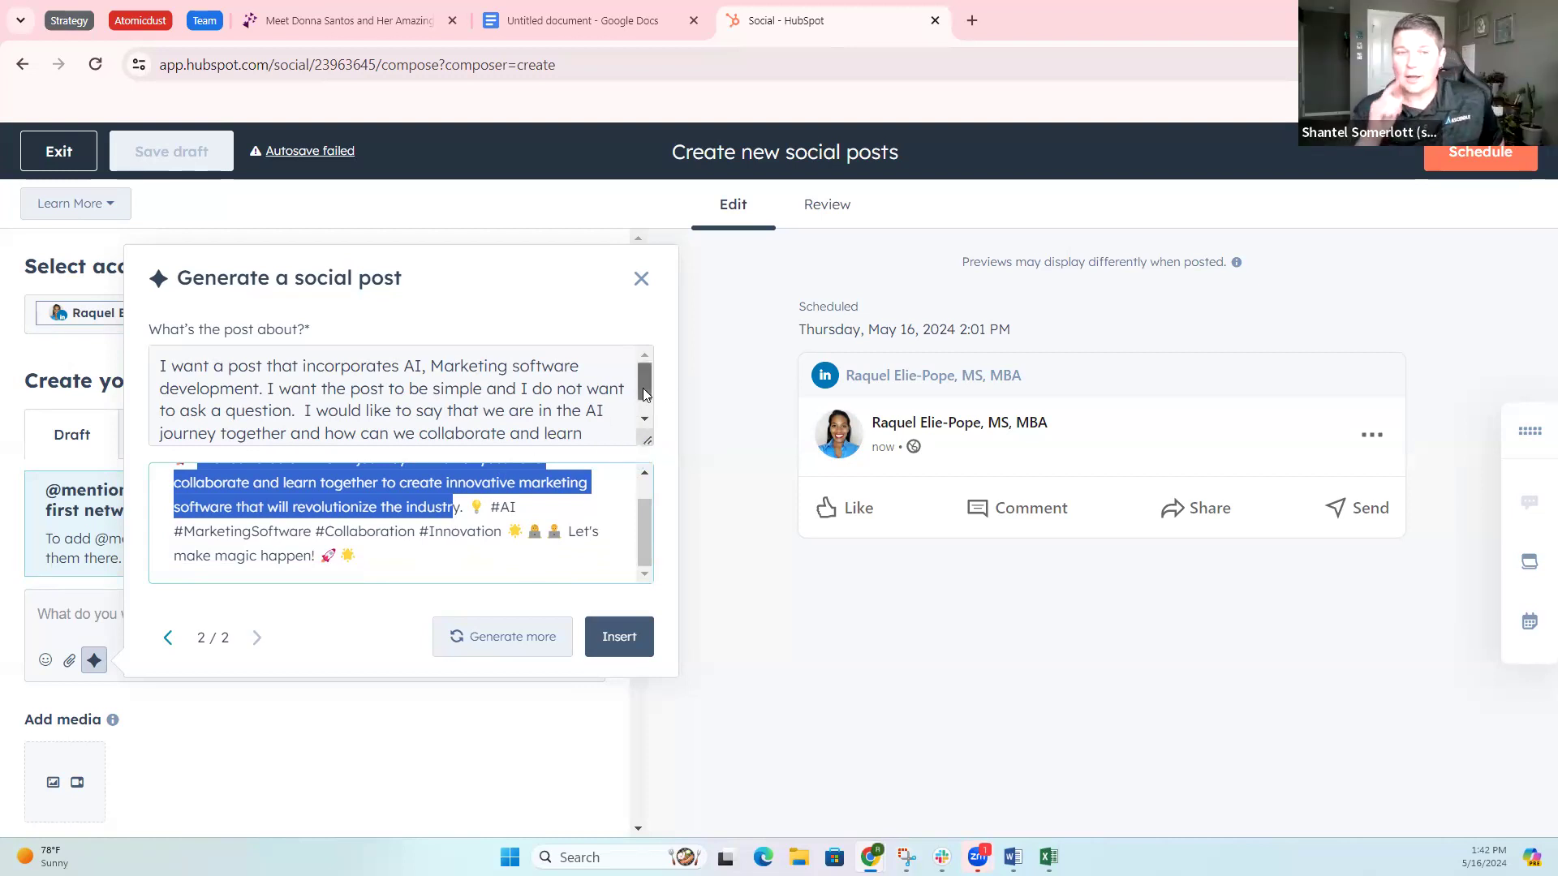
{"action": "scroll", "coordinate": [477, 440], "scroll_direction": "down", "scroll_amount": 1}
{"action": "left_click", "coordinate": [258, 433]}
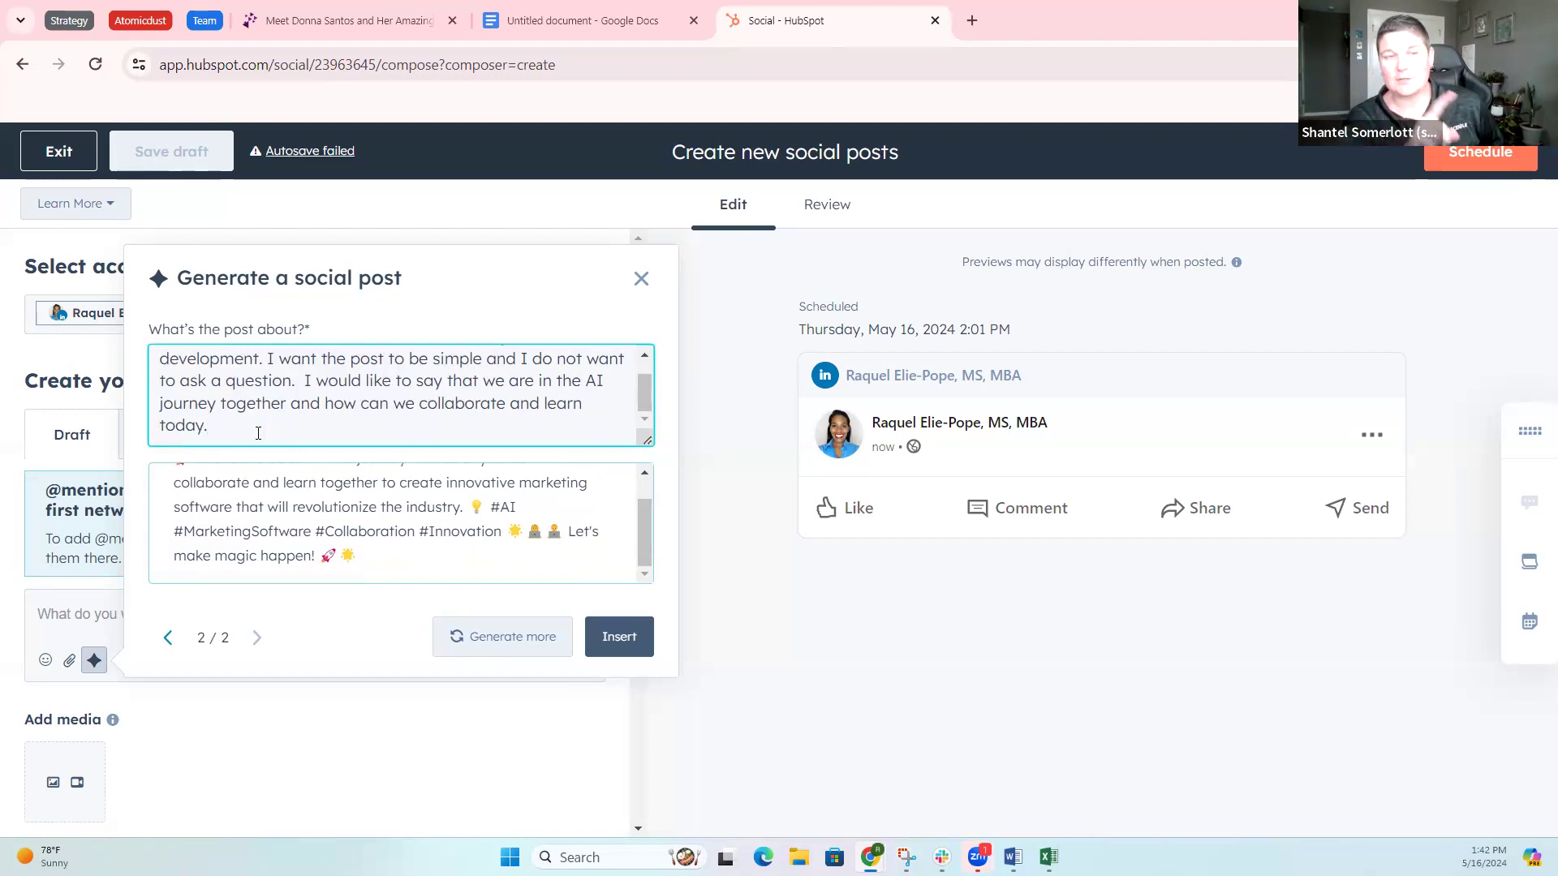
{"action": "scroll", "coordinate": [377, 383], "scroll_direction": "up", "scroll_amount": 1}
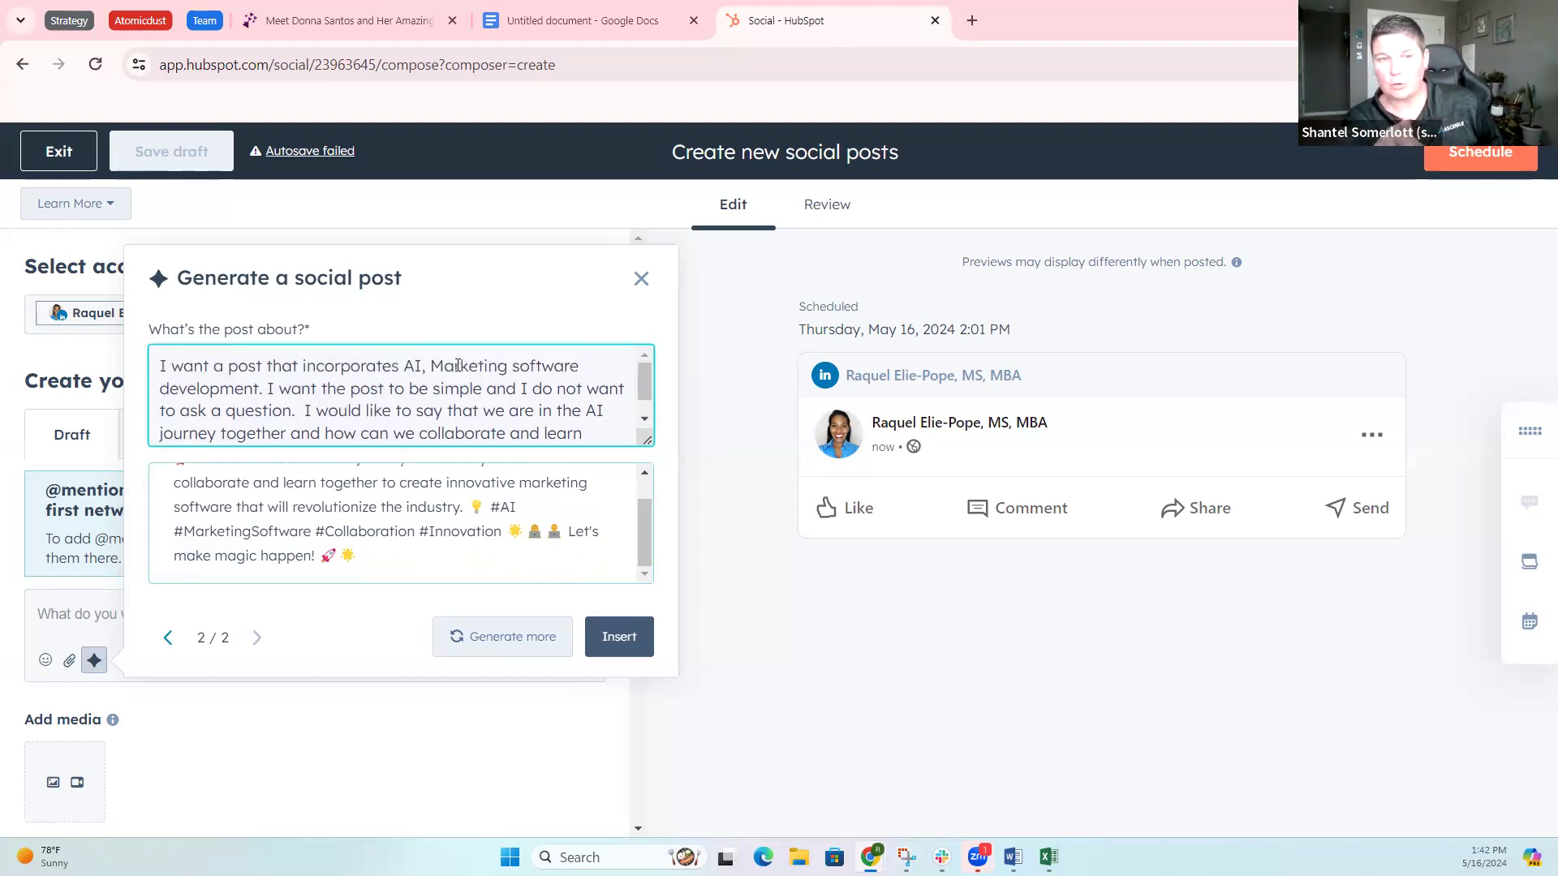
{"action": "left_click_drag", "start_coordinate": [509, 367], "coordinate": [264, 394]}
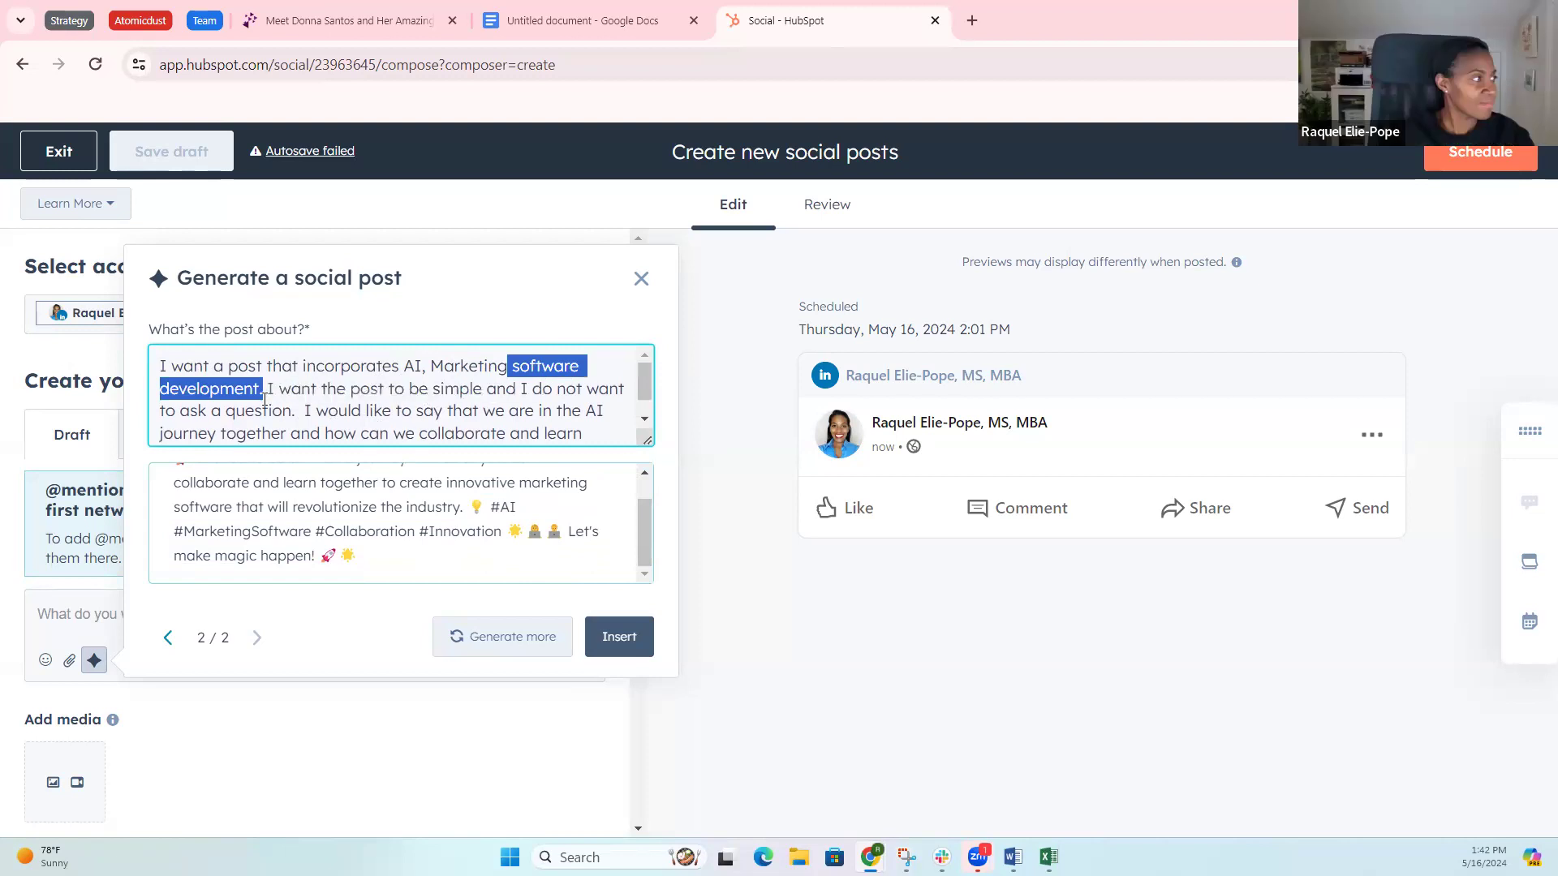
{"action": "left_click", "coordinate": [508, 369]}
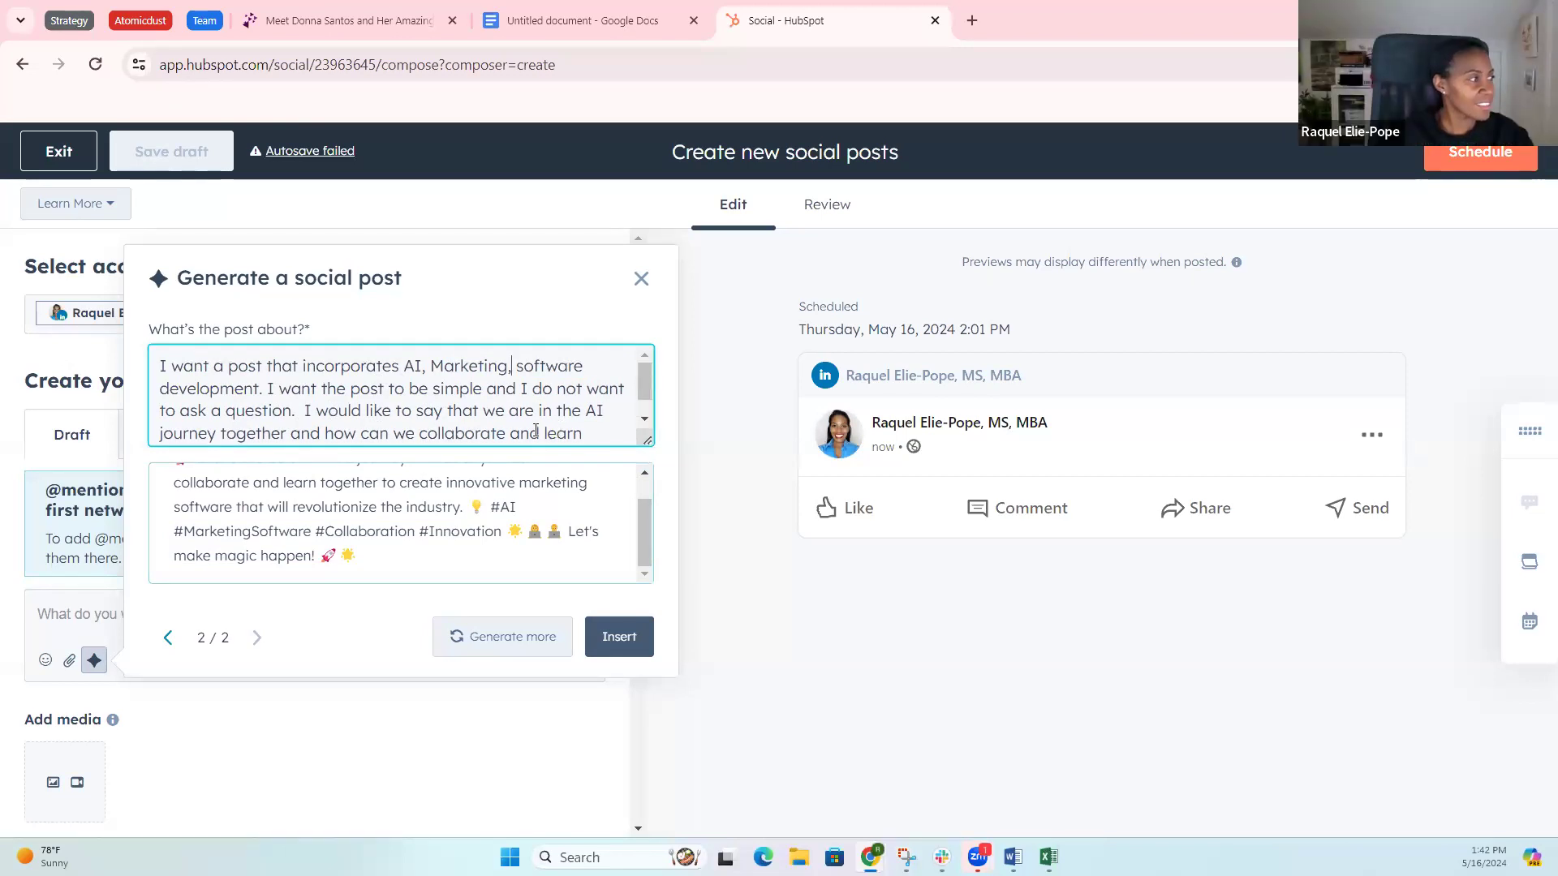
{"action": "scroll", "coordinate": [560, 433], "scroll_direction": "down", "scroll_amount": 1}
{"action": "left_click", "coordinate": [513, 647]}
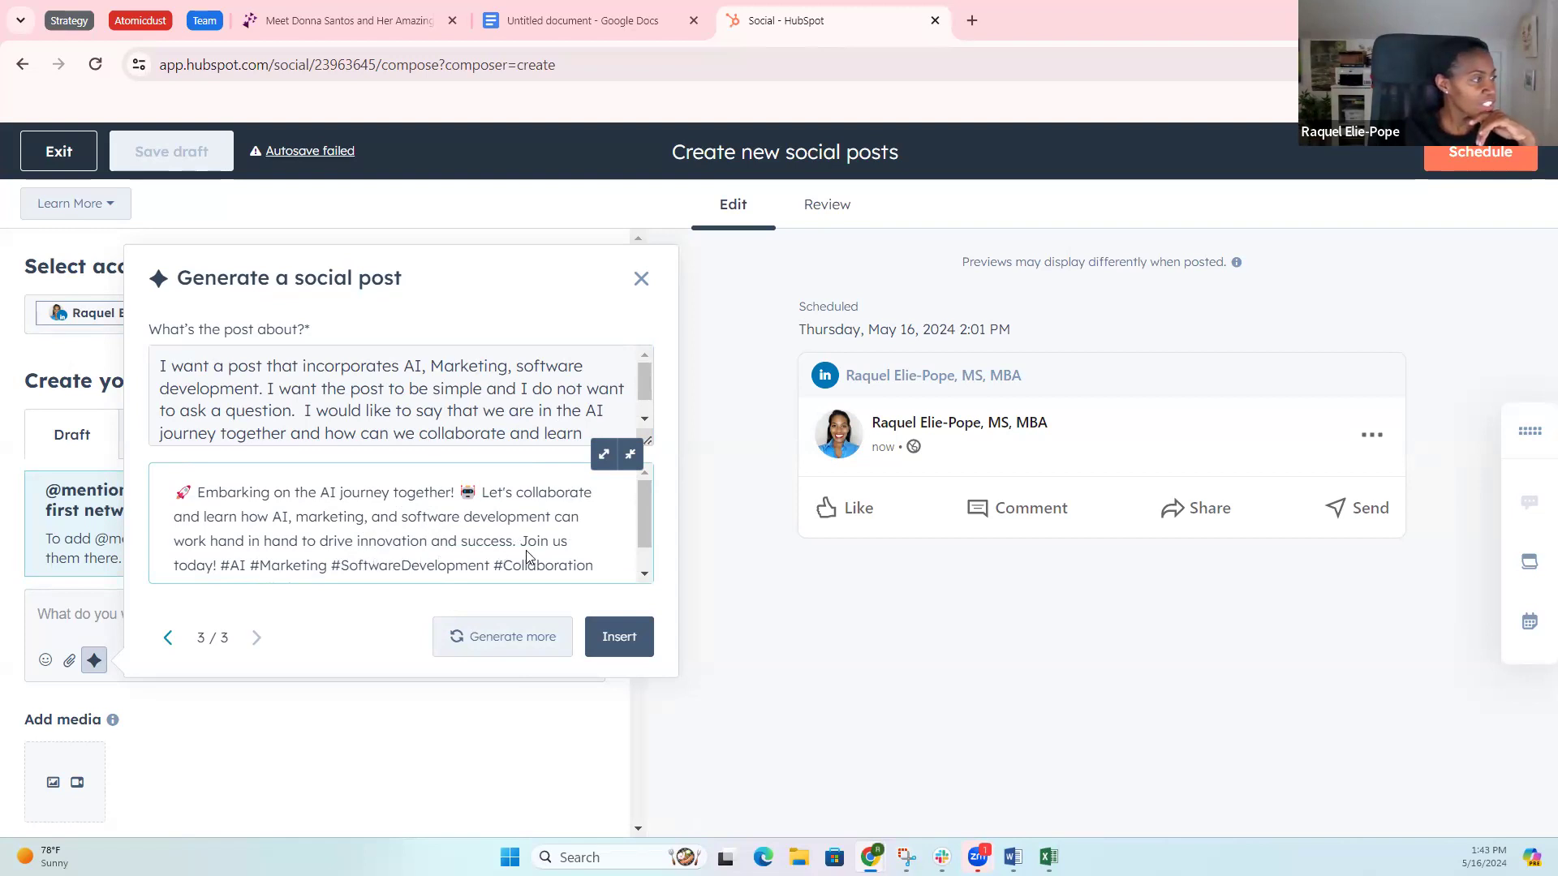
{"action": "scroll", "coordinate": [563, 560], "scroll_direction": "down", "scroll_amount": 1}
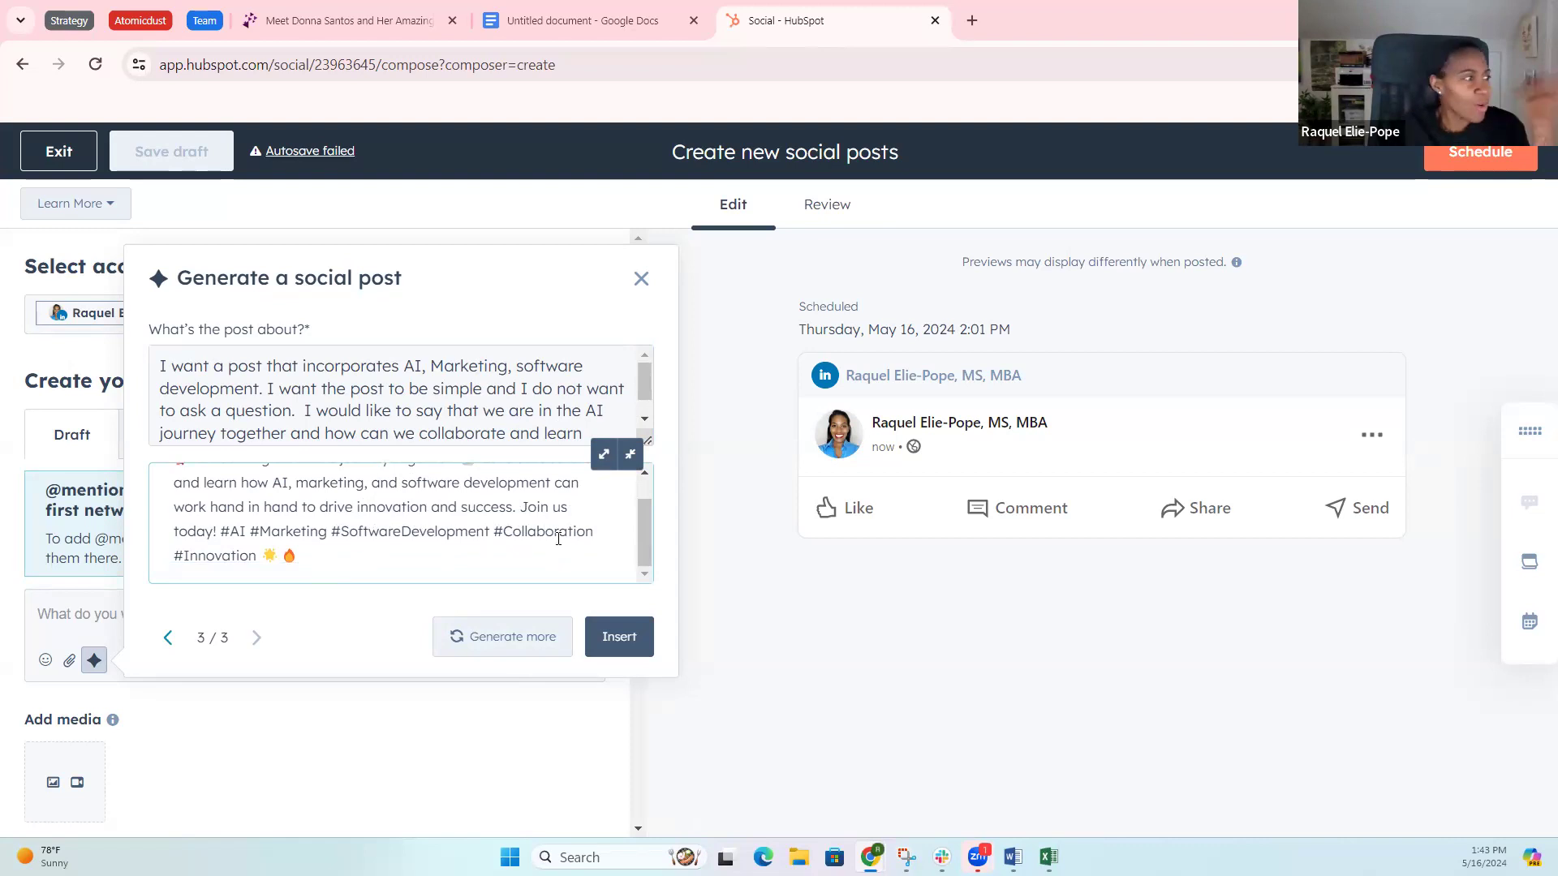
{"action": "scroll", "coordinate": [571, 423], "scroll_direction": "down", "scroll_amount": 1}
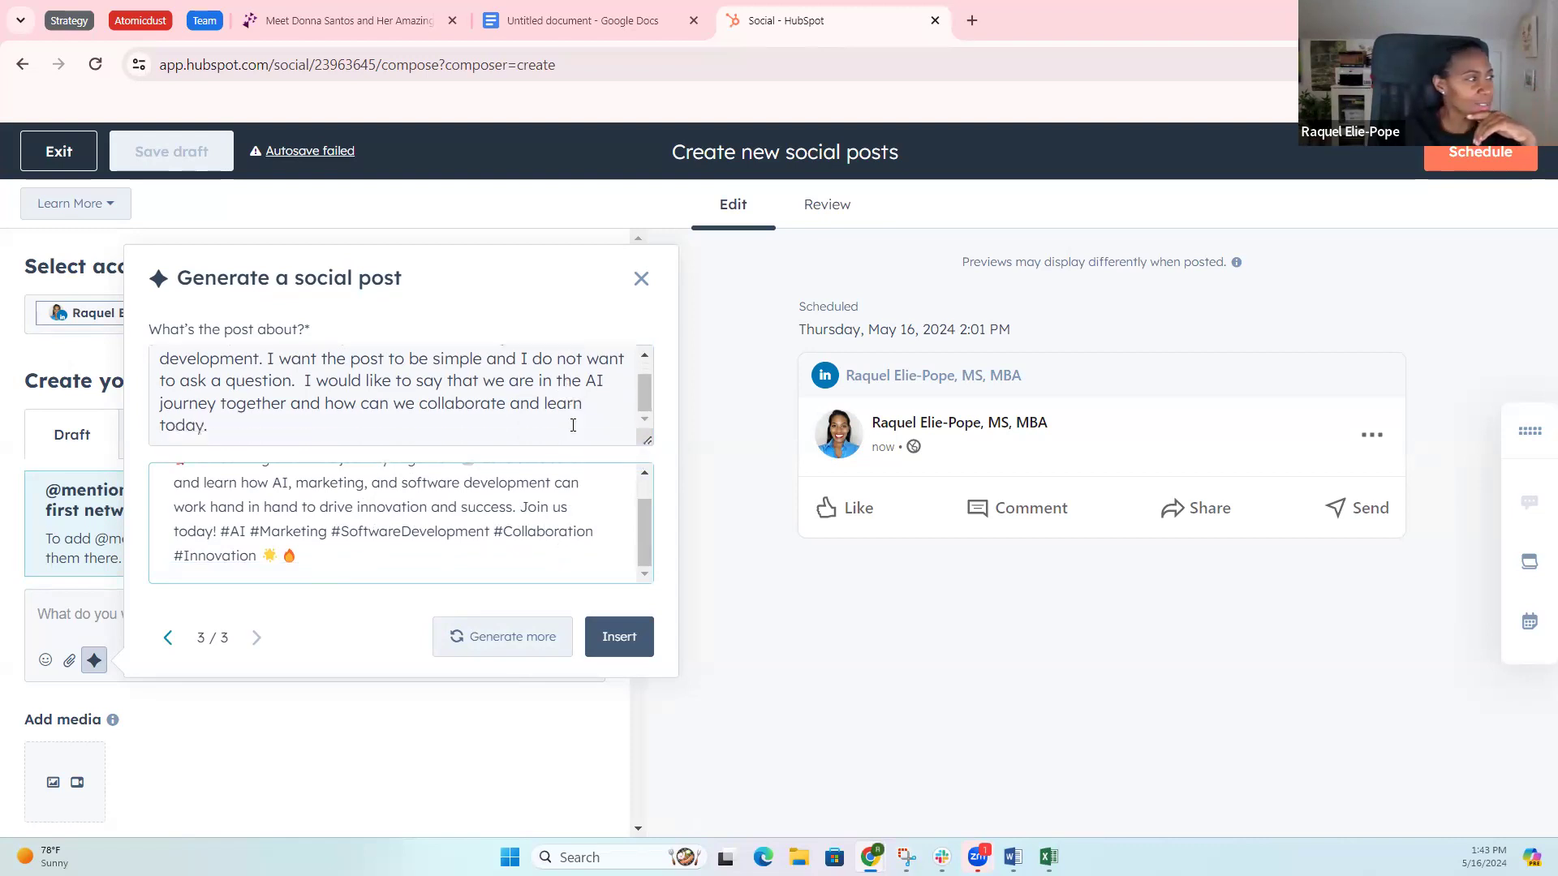
{"action": "left_click", "coordinate": [233, 429]}
{"action": "type", "text": "remopve the"}
{"action": "key", "text": "BackSpace"}
{"action": "key", "text": "BackSpace"}
{"action": "key", "text": "BackSpace"}
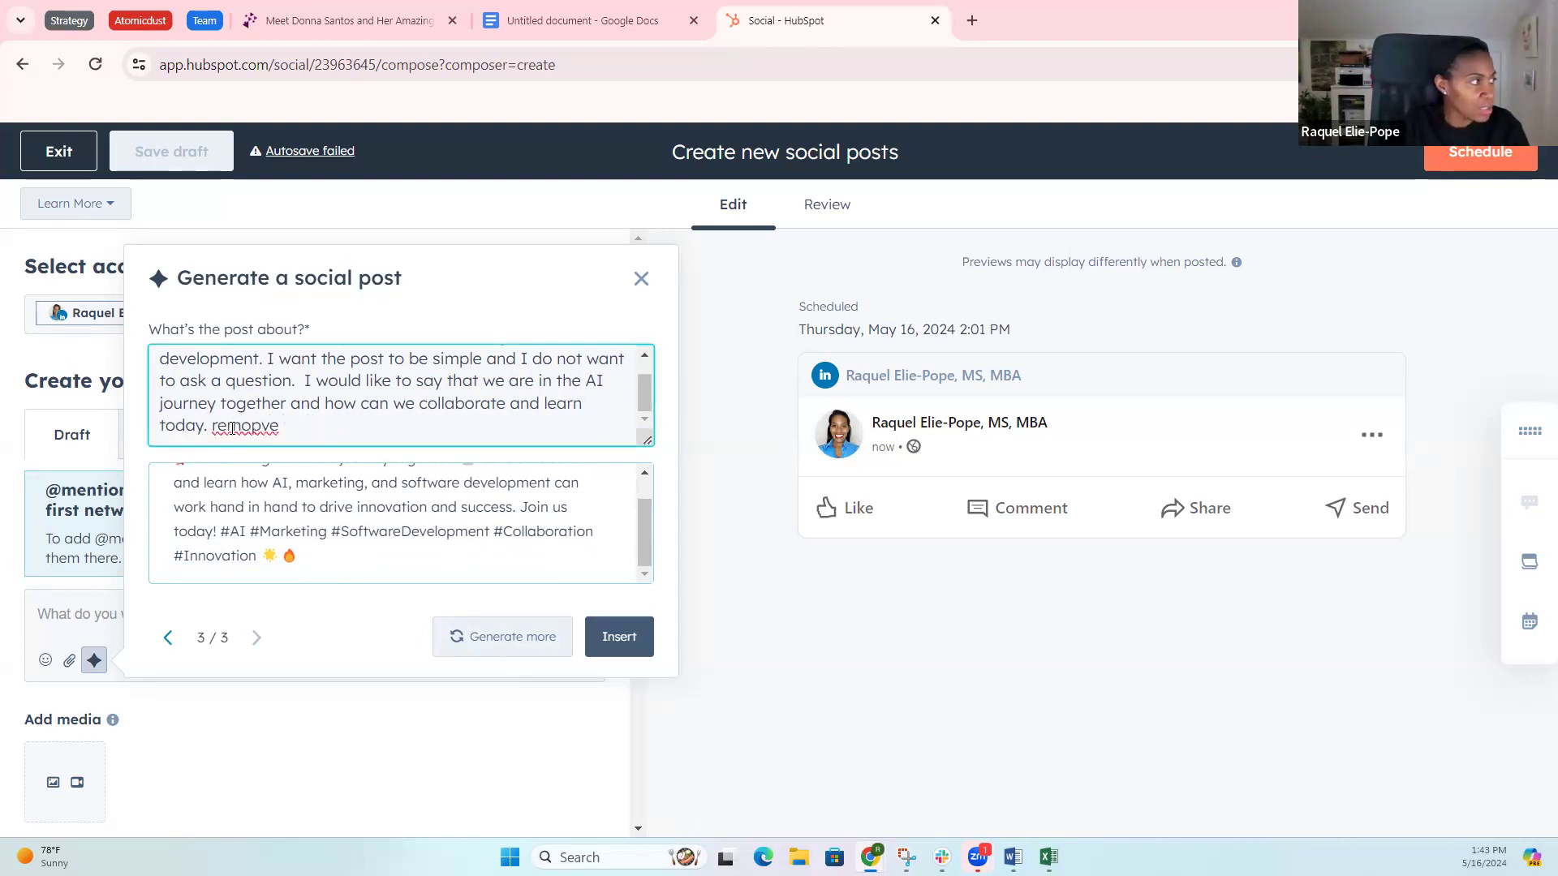
{"action": "key", "text": "BackSpace"}
{"action": "key", "text": "BackSpace"}
{"action": "key", "text": "BackSpace"}
{"action": "key", "text": "BackSpace"}
{"action": "key", "text": "BackSpace"}
{"action": "key", "text": "BackSpace"}
{"action": "key", "text": "BackSpace"}
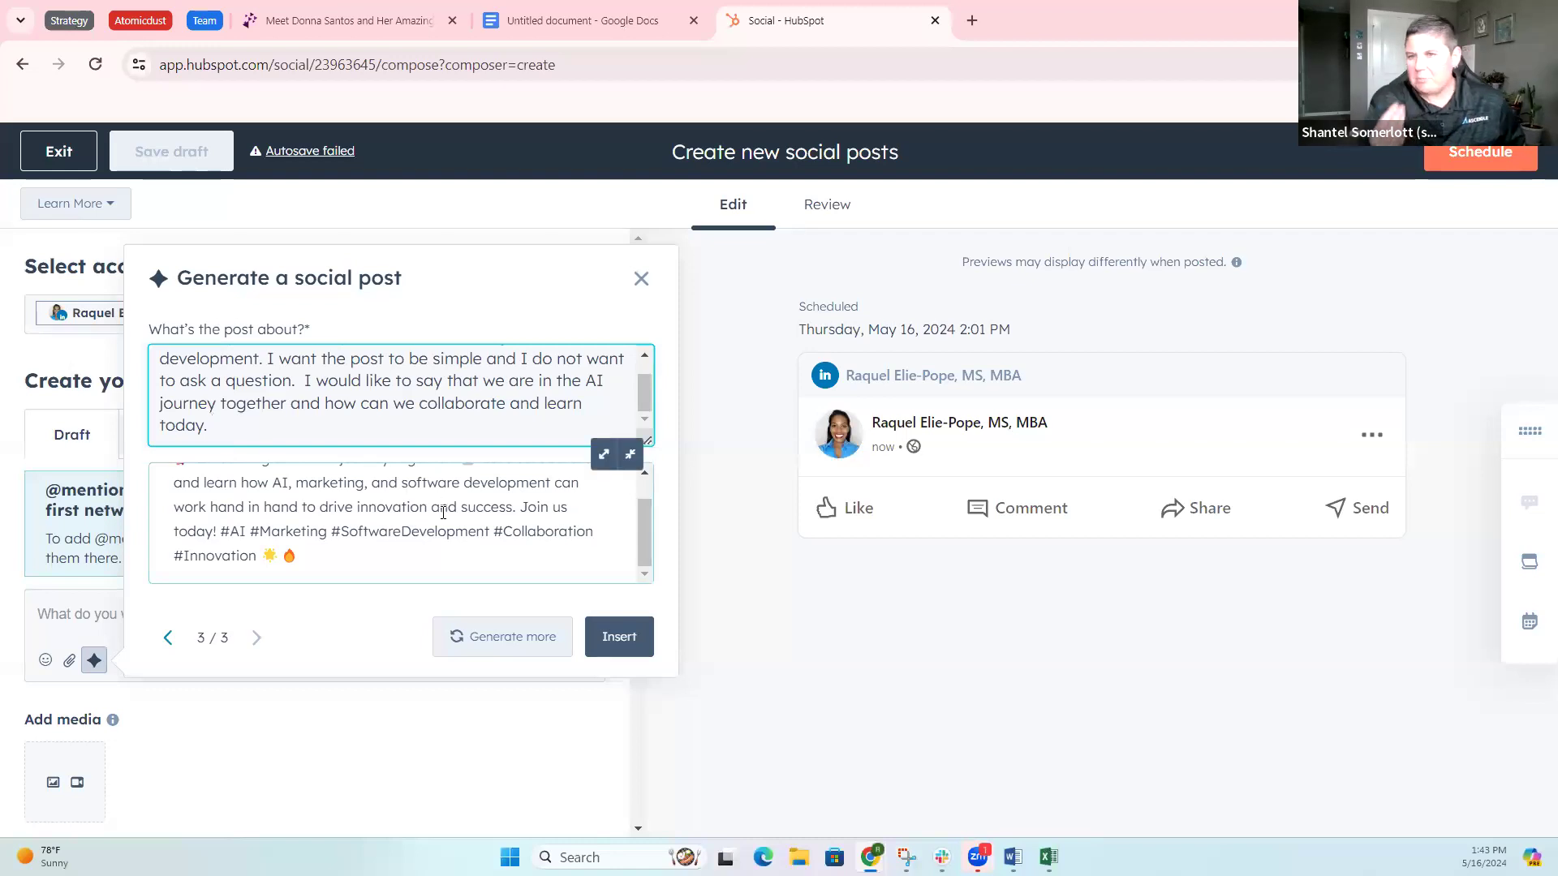
Step: Insert the latest generated text into the draft post and remove all of its emojis
{"action": "scroll", "coordinate": [443, 513], "scroll_direction": "up", "scroll_amount": 2}
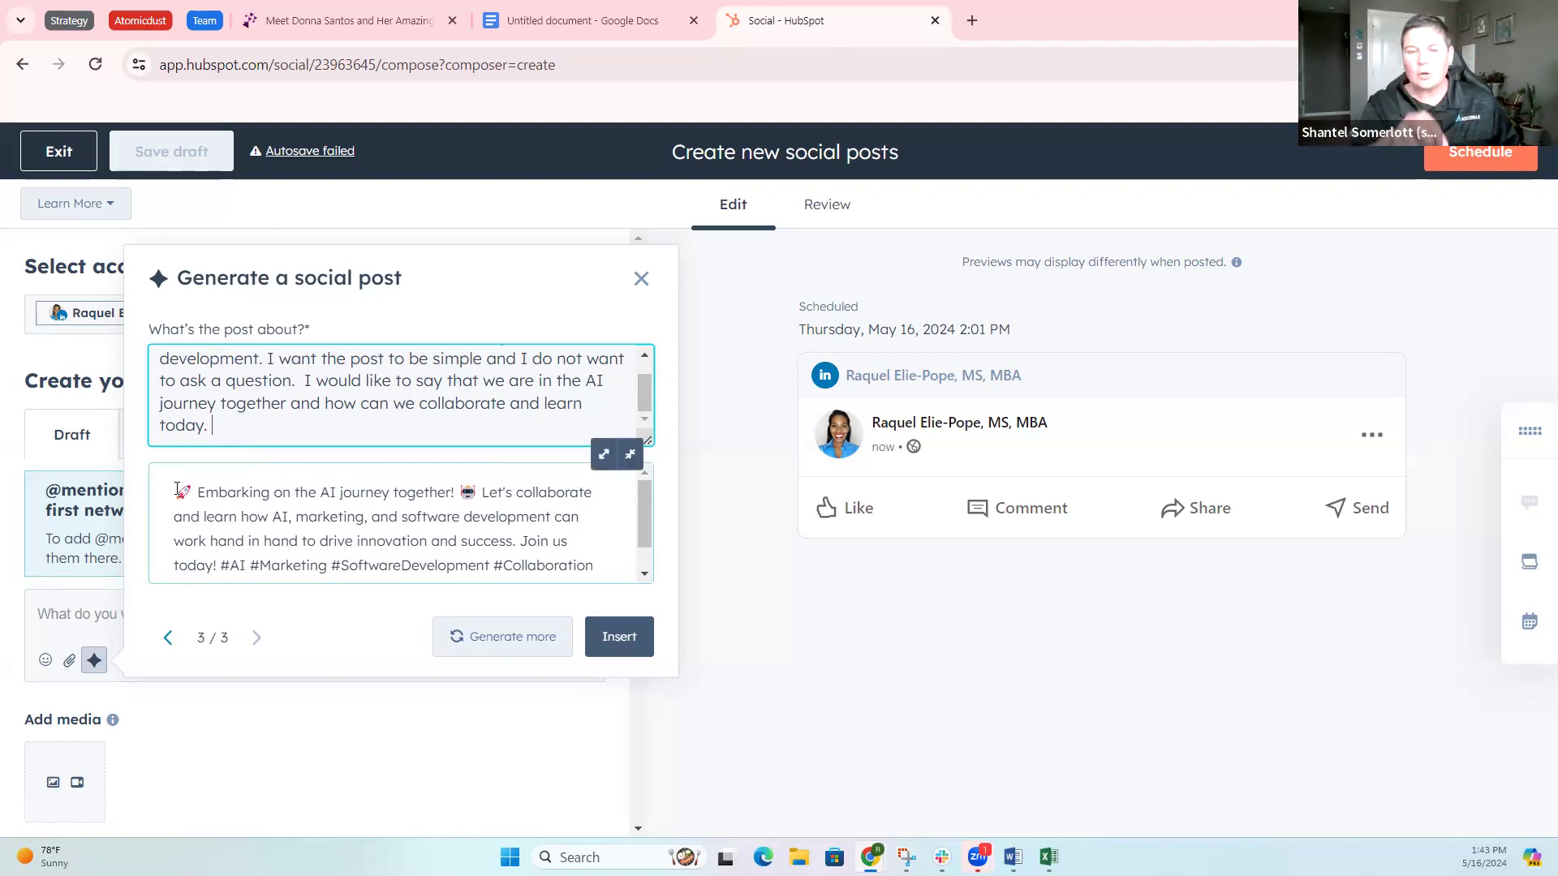
{"action": "left_click", "coordinate": [625, 639]}
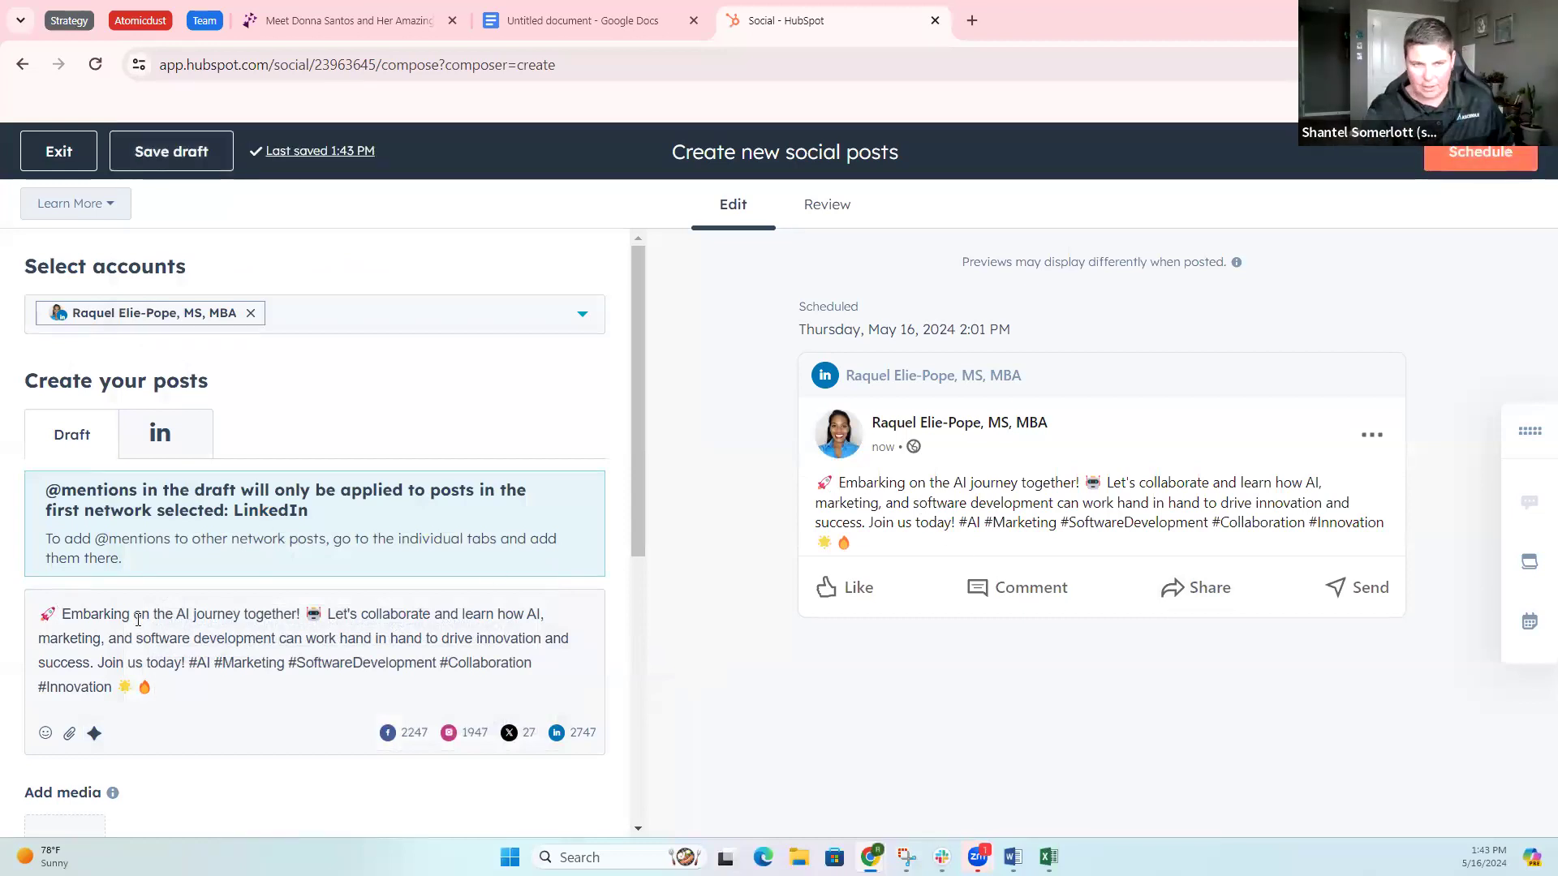
{"action": "key", "text": "BackSpace"}
{"action": "key", "text": "BackSpace"}
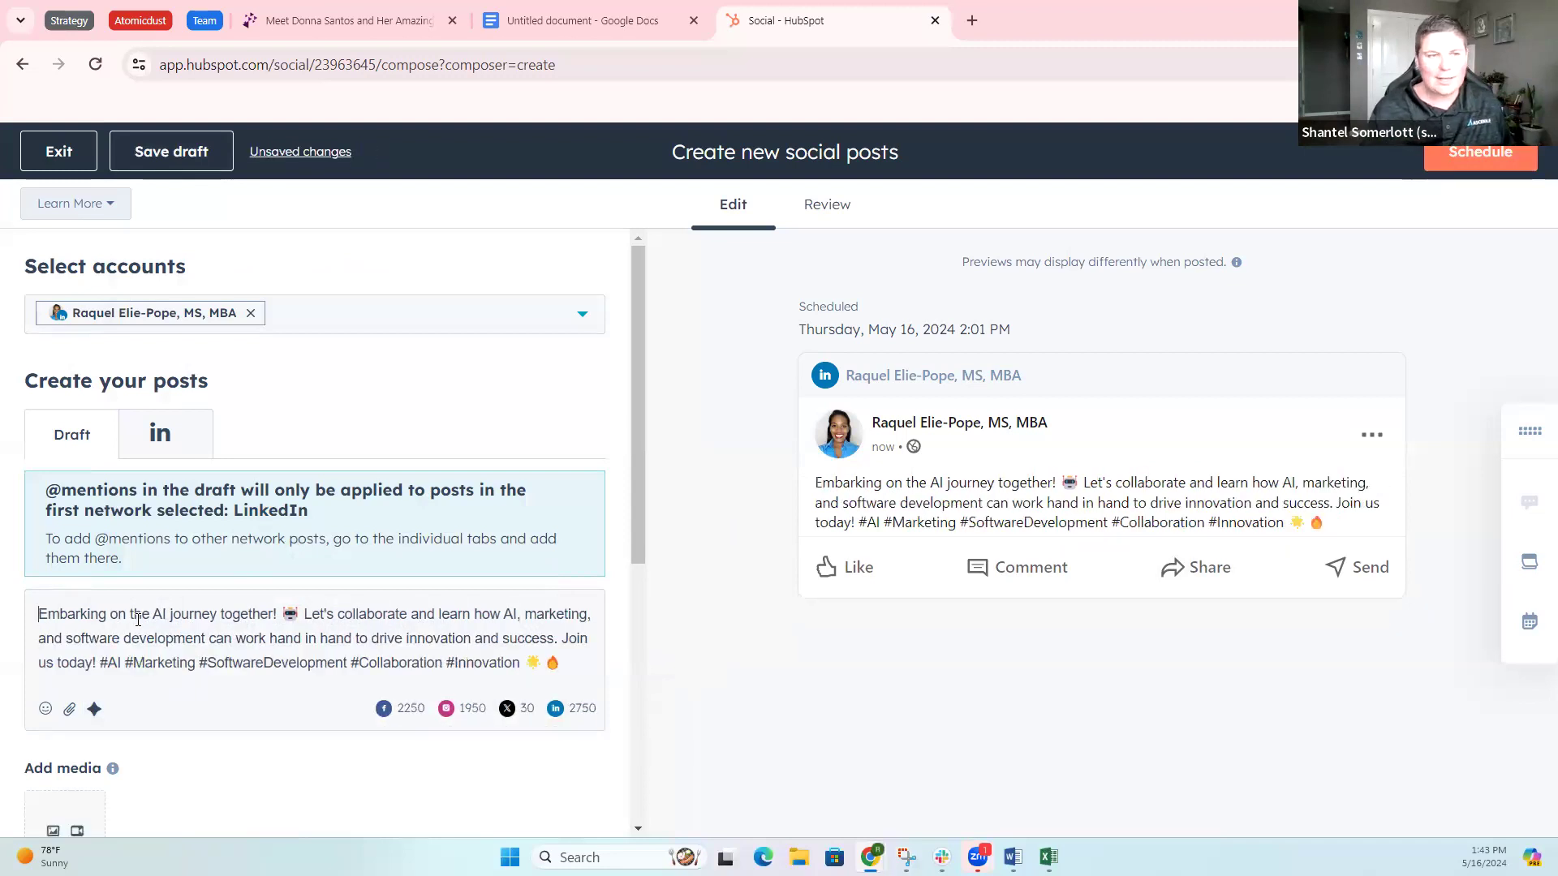
{"action": "left_click", "coordinate": [298, 612]}
{"action": "key", "text": "BackSpace"}
{"action": "key", "text": "BackSpace"}
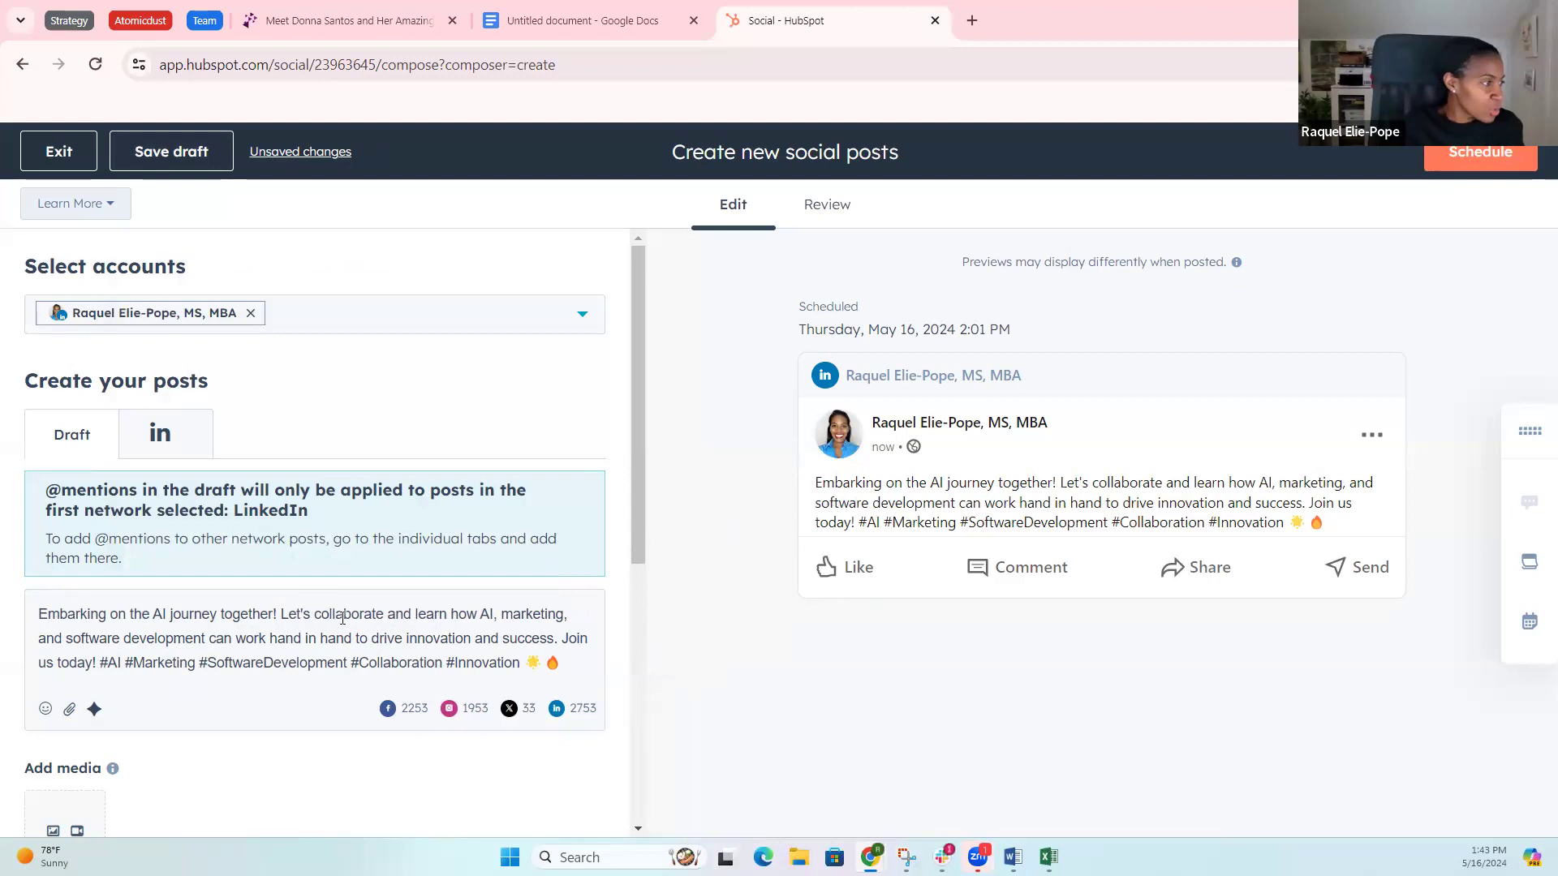
{"action": "left_click", "coordinate": [572, 663]}
{"action": "key", "text": "BackSpace"}
{"action": "key", "text": "BackSpace"}
{"action": "key", "text": "BackSpace"}
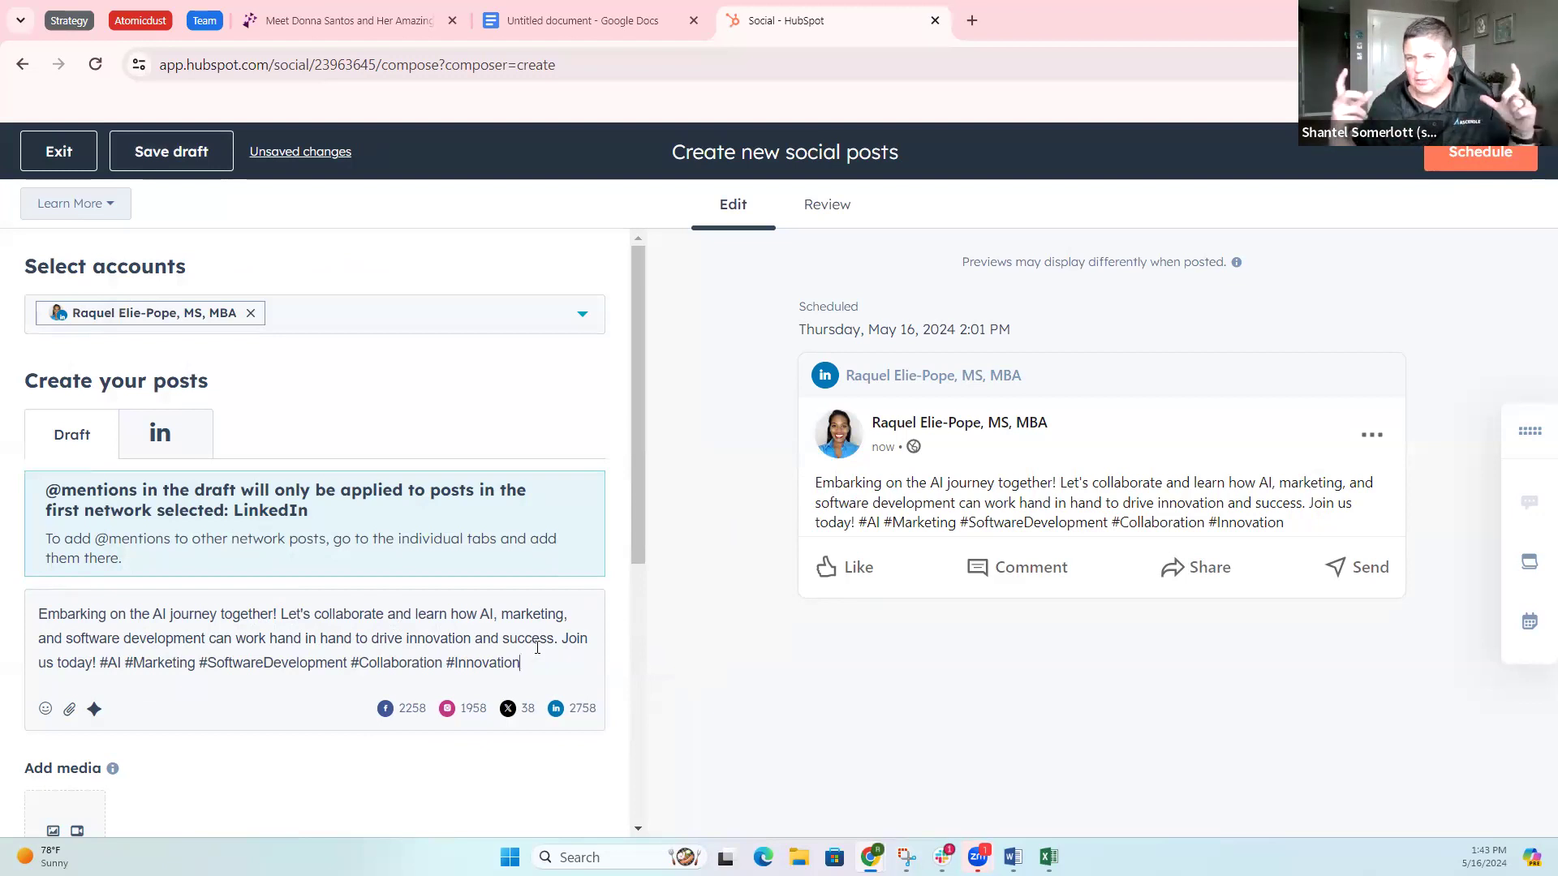
Step: Put "Join us today!" and the hashtags on separate lines below the main text, without blank lines between them
{"action": "left_click", "coordinate": [563, 638]}
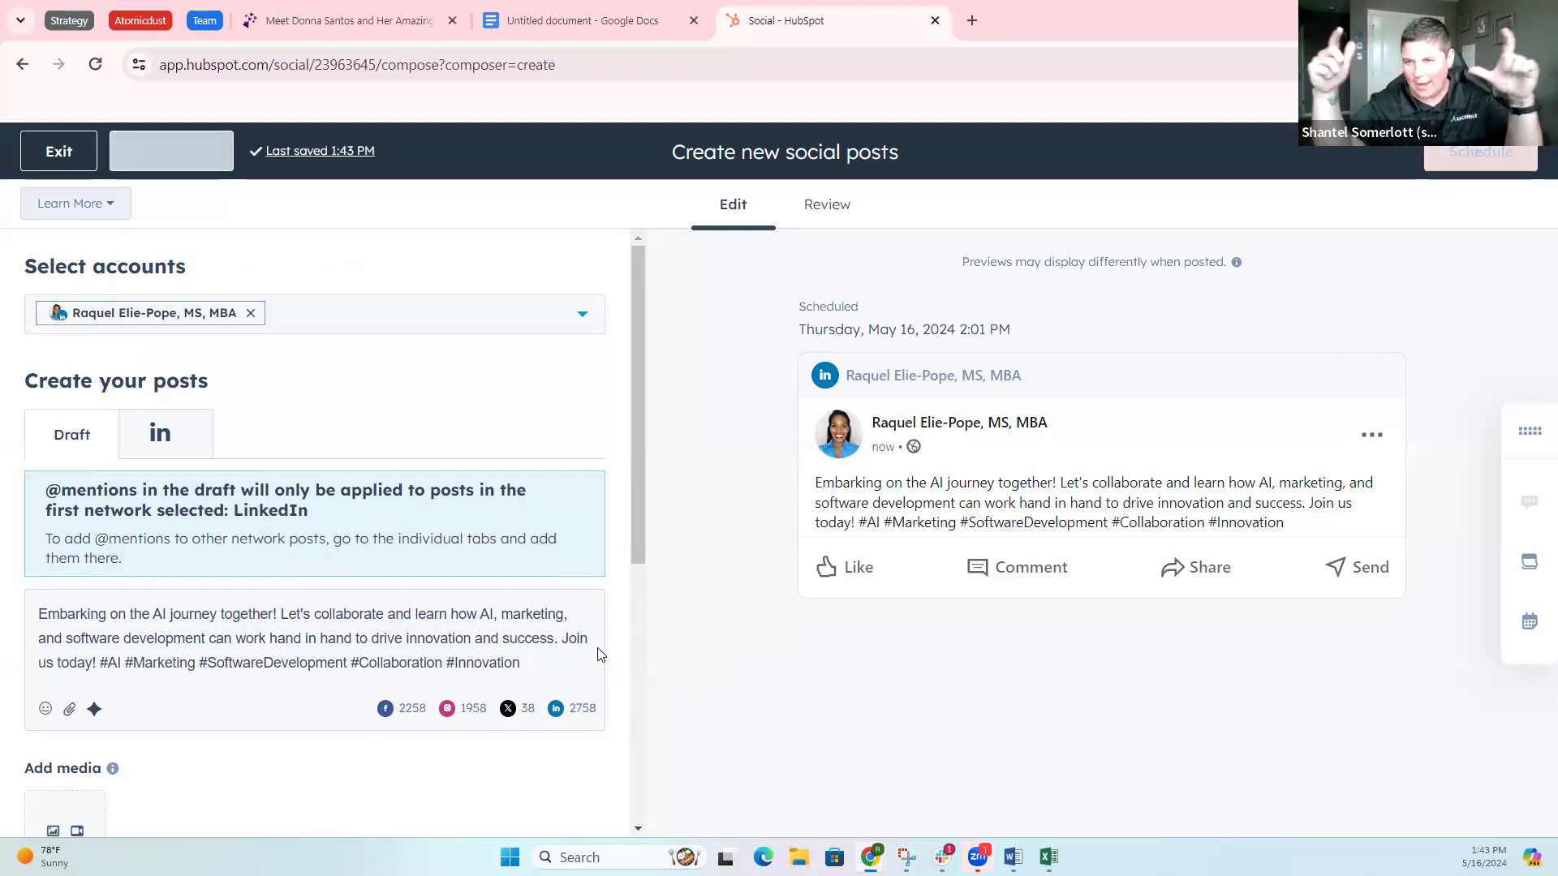
{"action": "key", "text": "Return"}
{"action": "key", "text": "Return"}
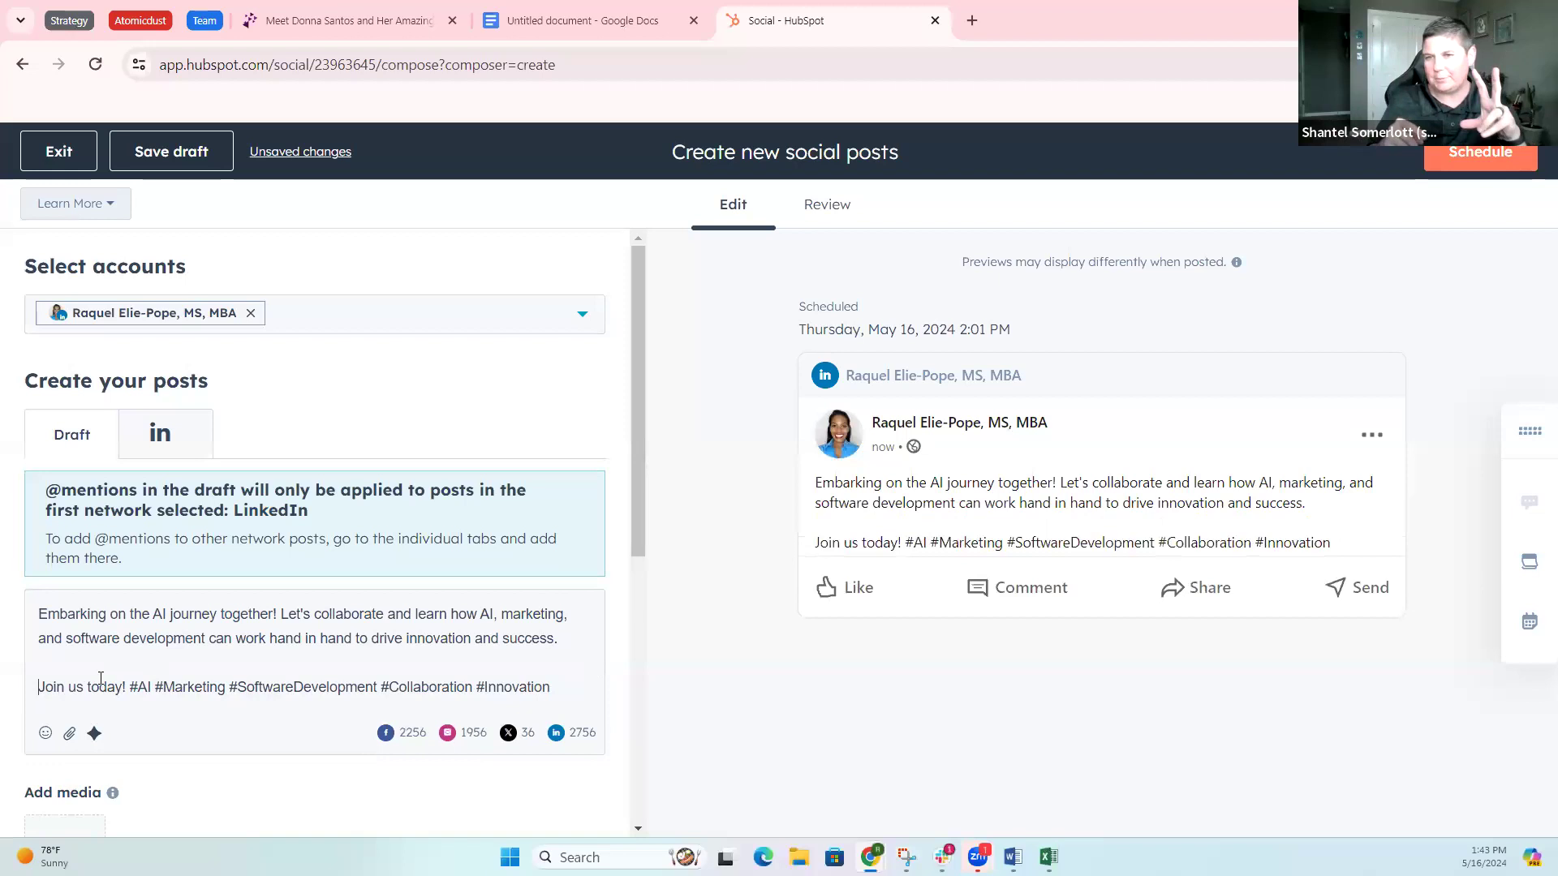
{"action": "left_click", "coordinate": [140, 686]}
{"action": "key", "text": "Return"}
{"action": "key", "text": "Return"}
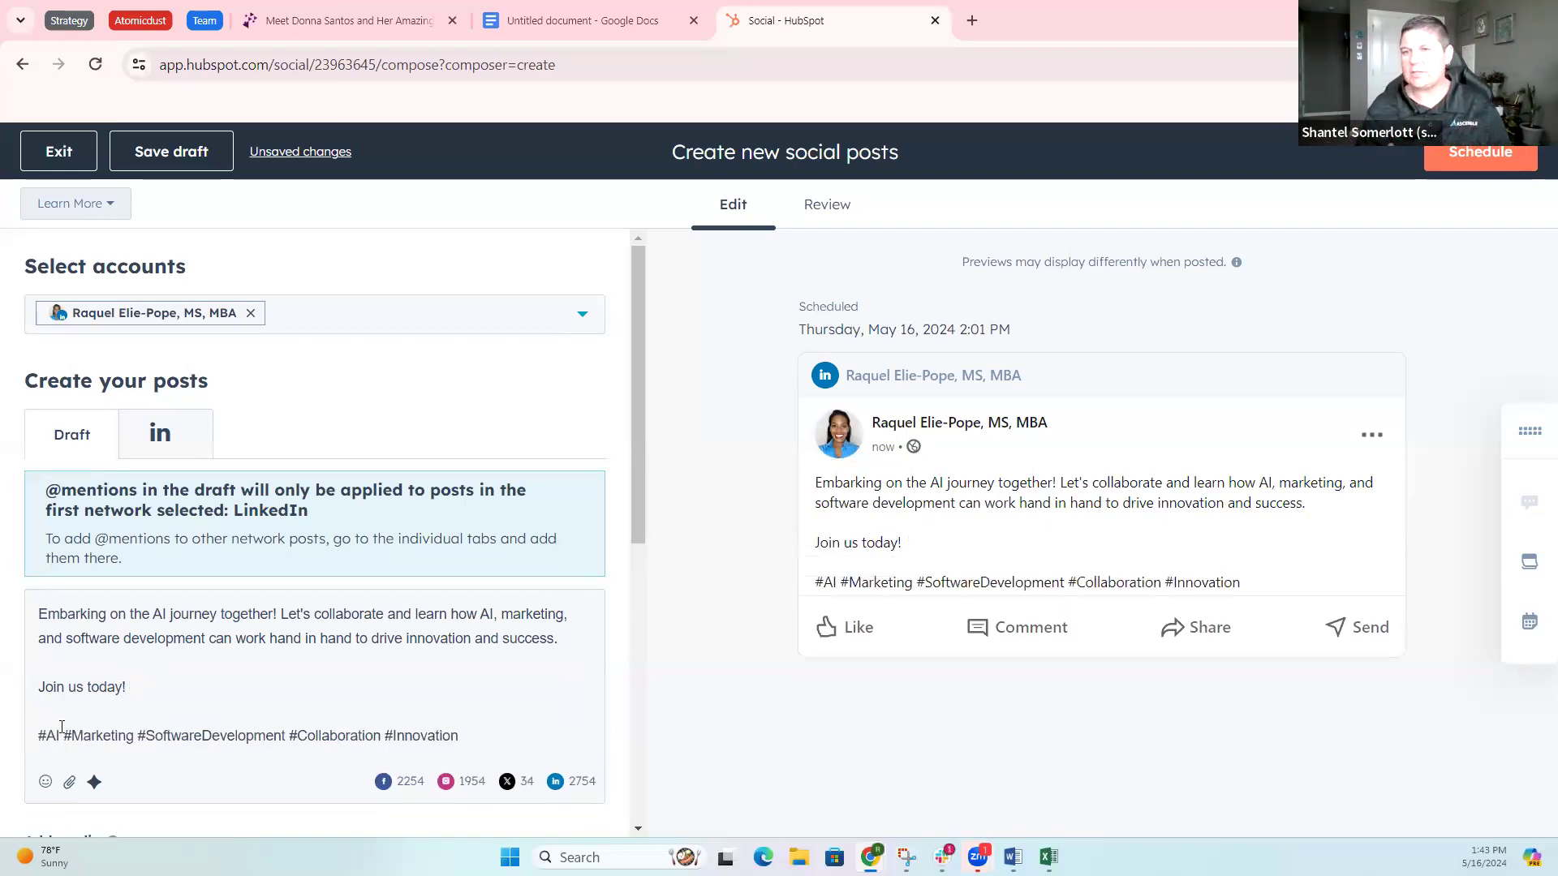
{"action": "key", "text": "BackSpace"}
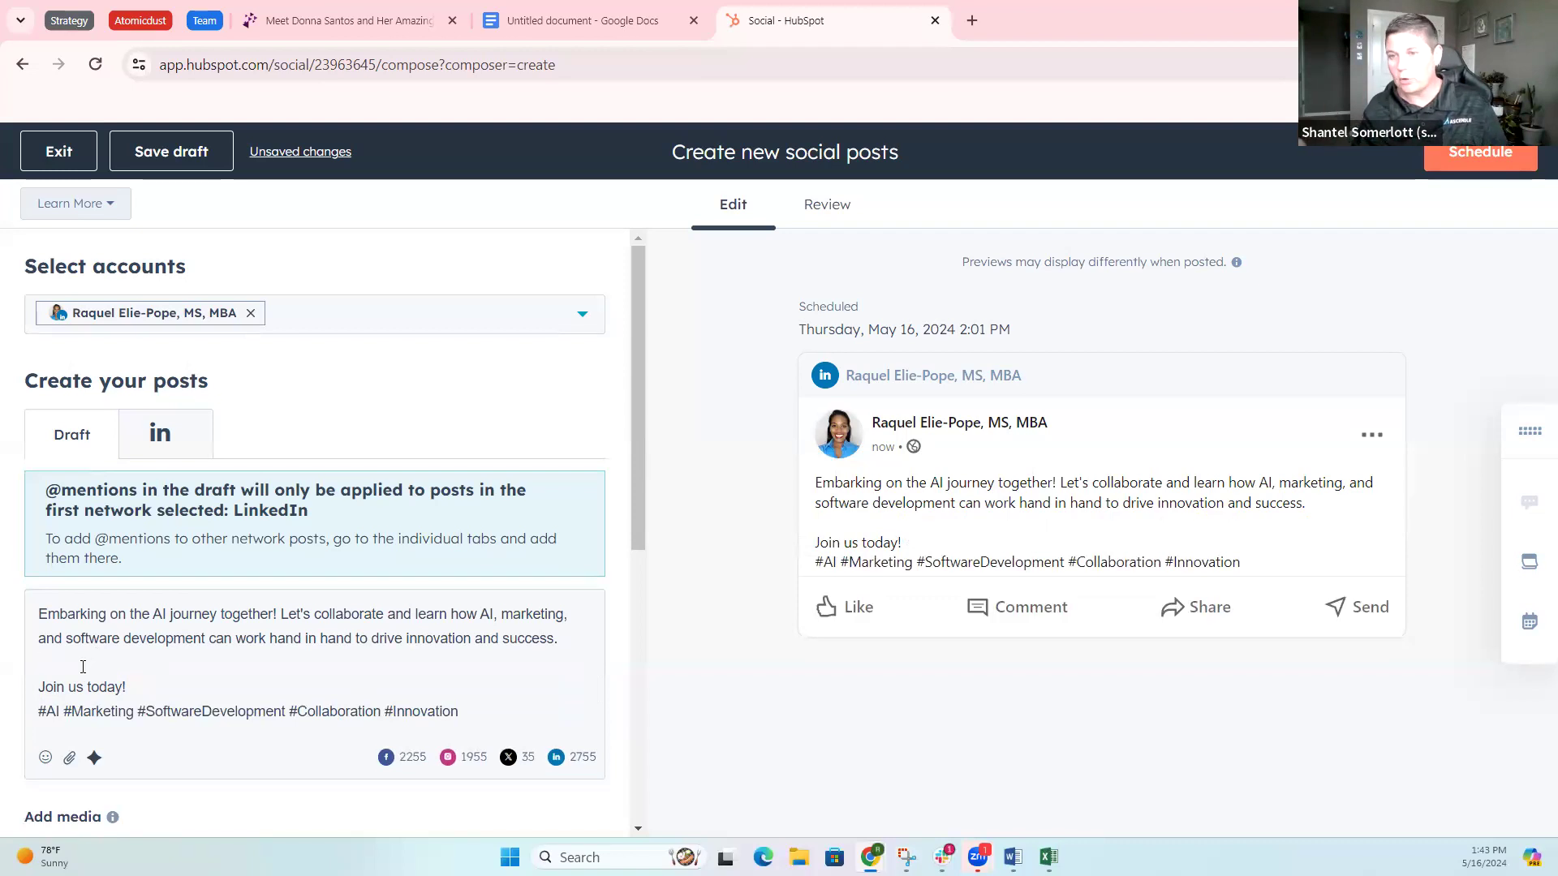
{"action": "key", "text": "BackSpace"}
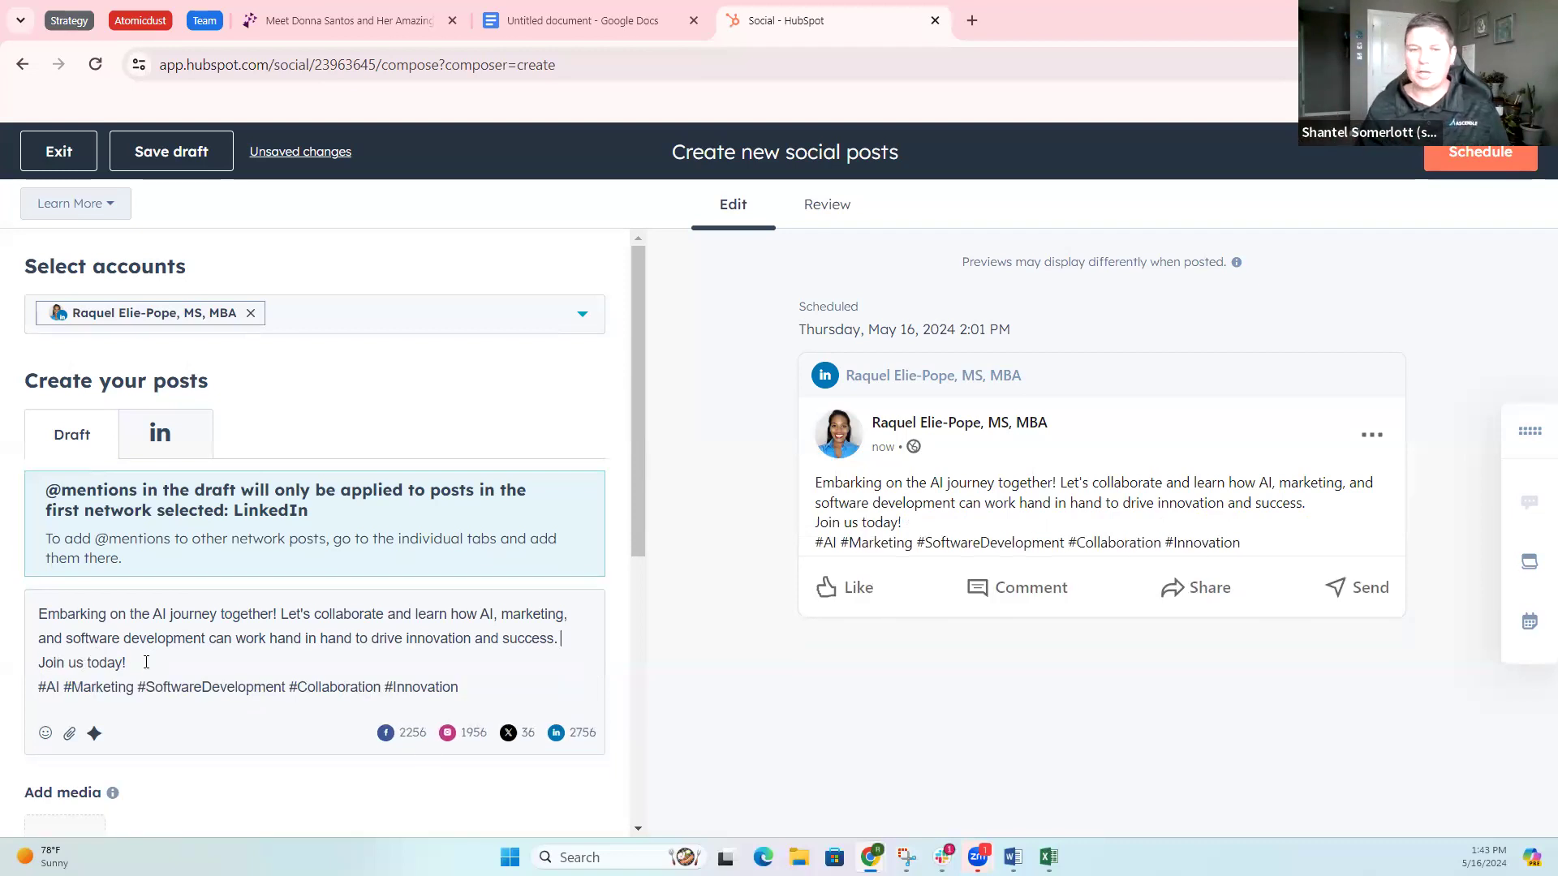
Step: Delete the "Join us today!" line so the hashtags directly follow the main text
{"action": "triple_click", "coordinate": [27, 665]}
{"action": "key", "text": "BackSpace"}
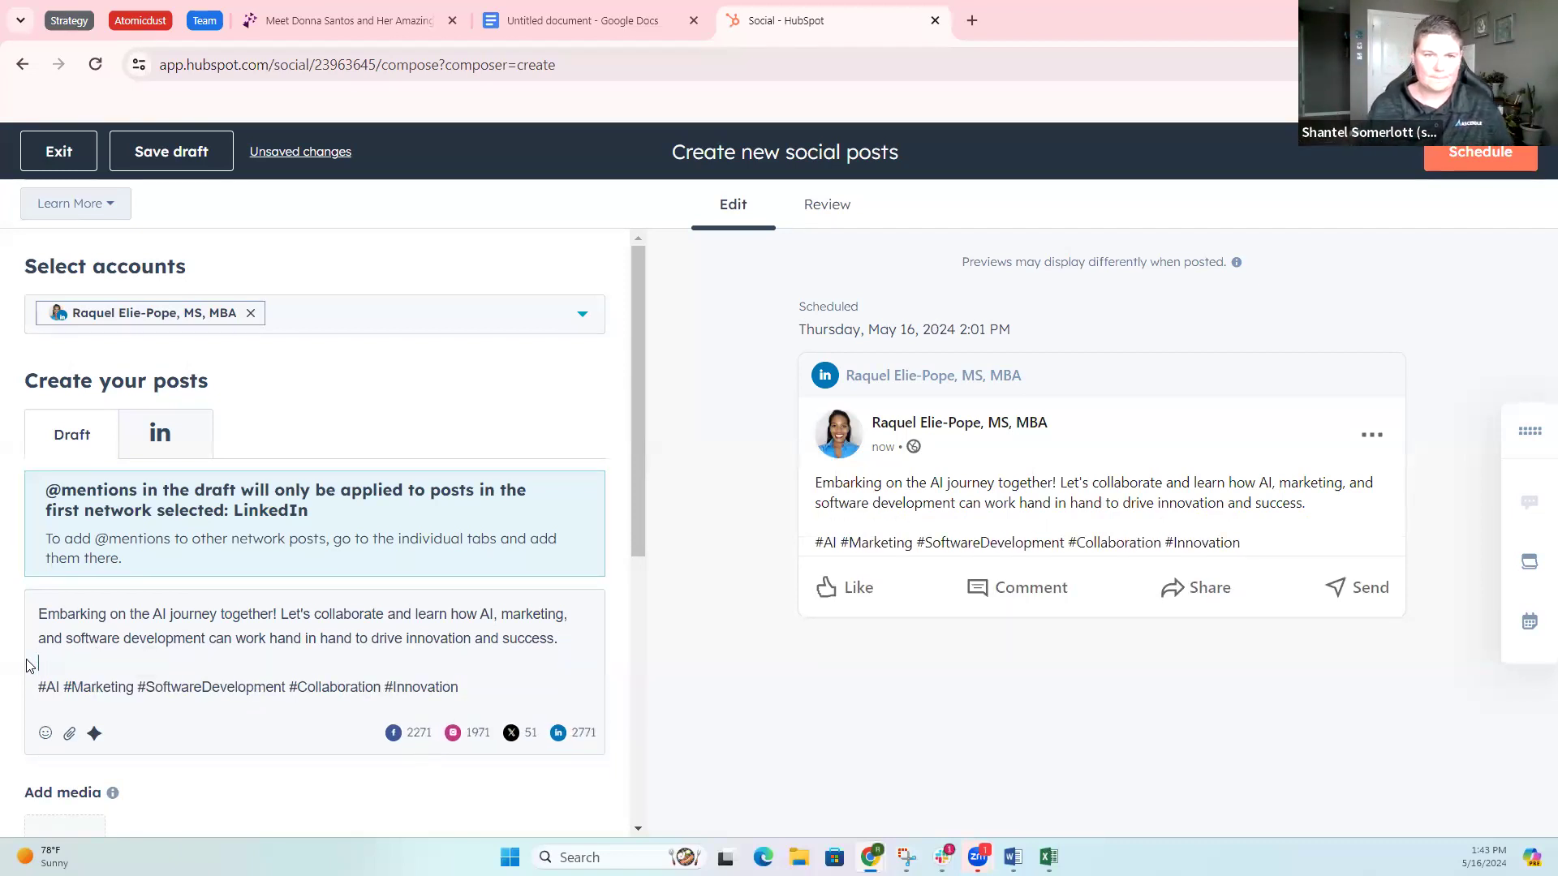
{"action": "key", "text": "BackSpace"}
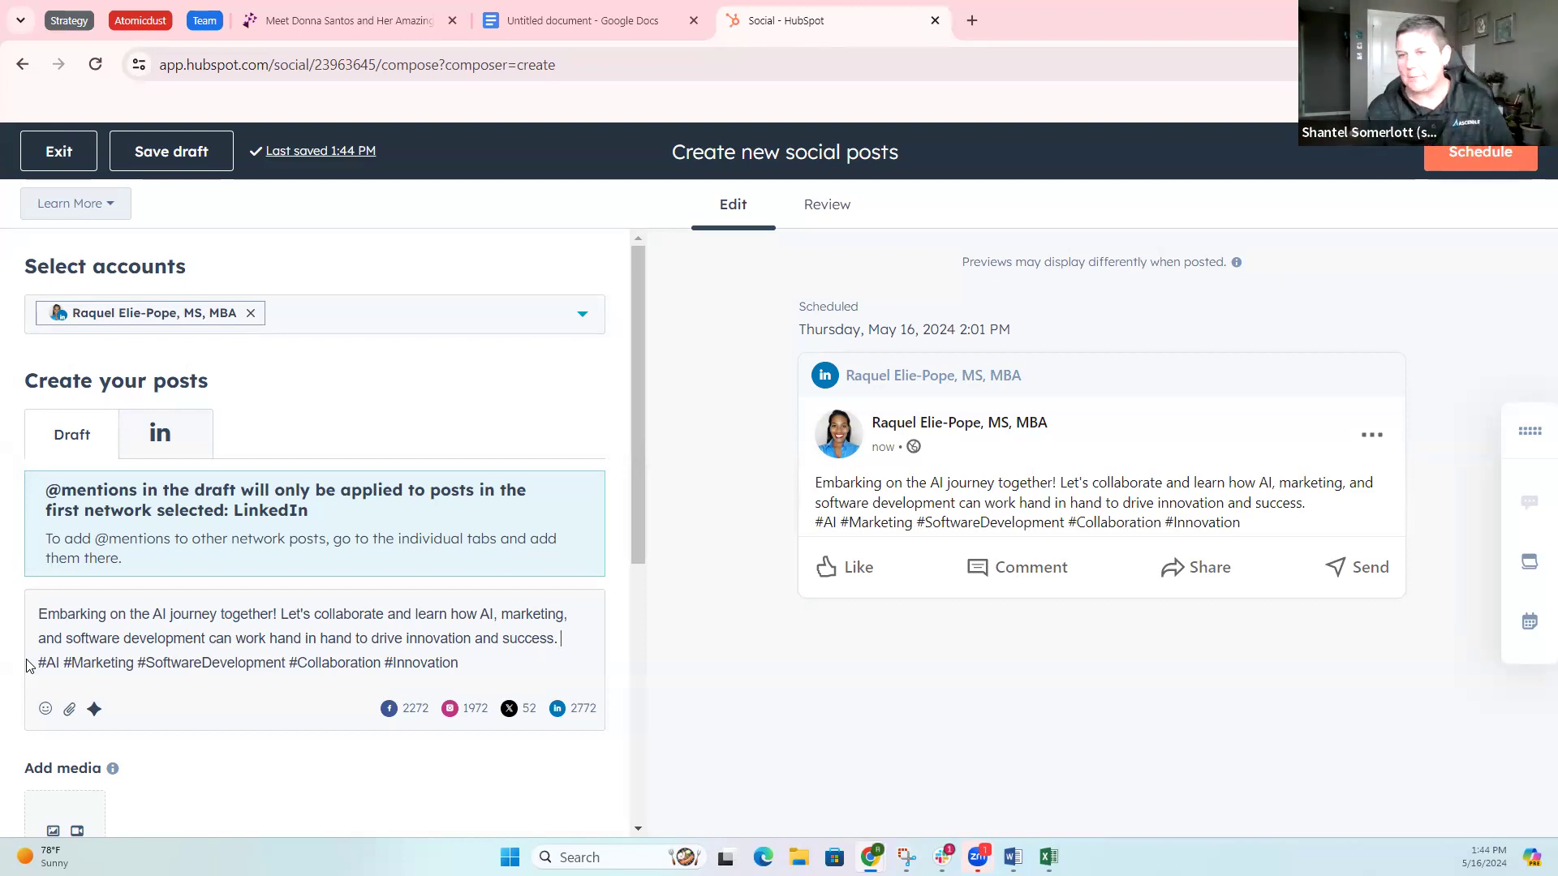
{"action": "scroll", "coordinate": [278, 747], "scroll_direction": "down", "scroll_amount": 2}
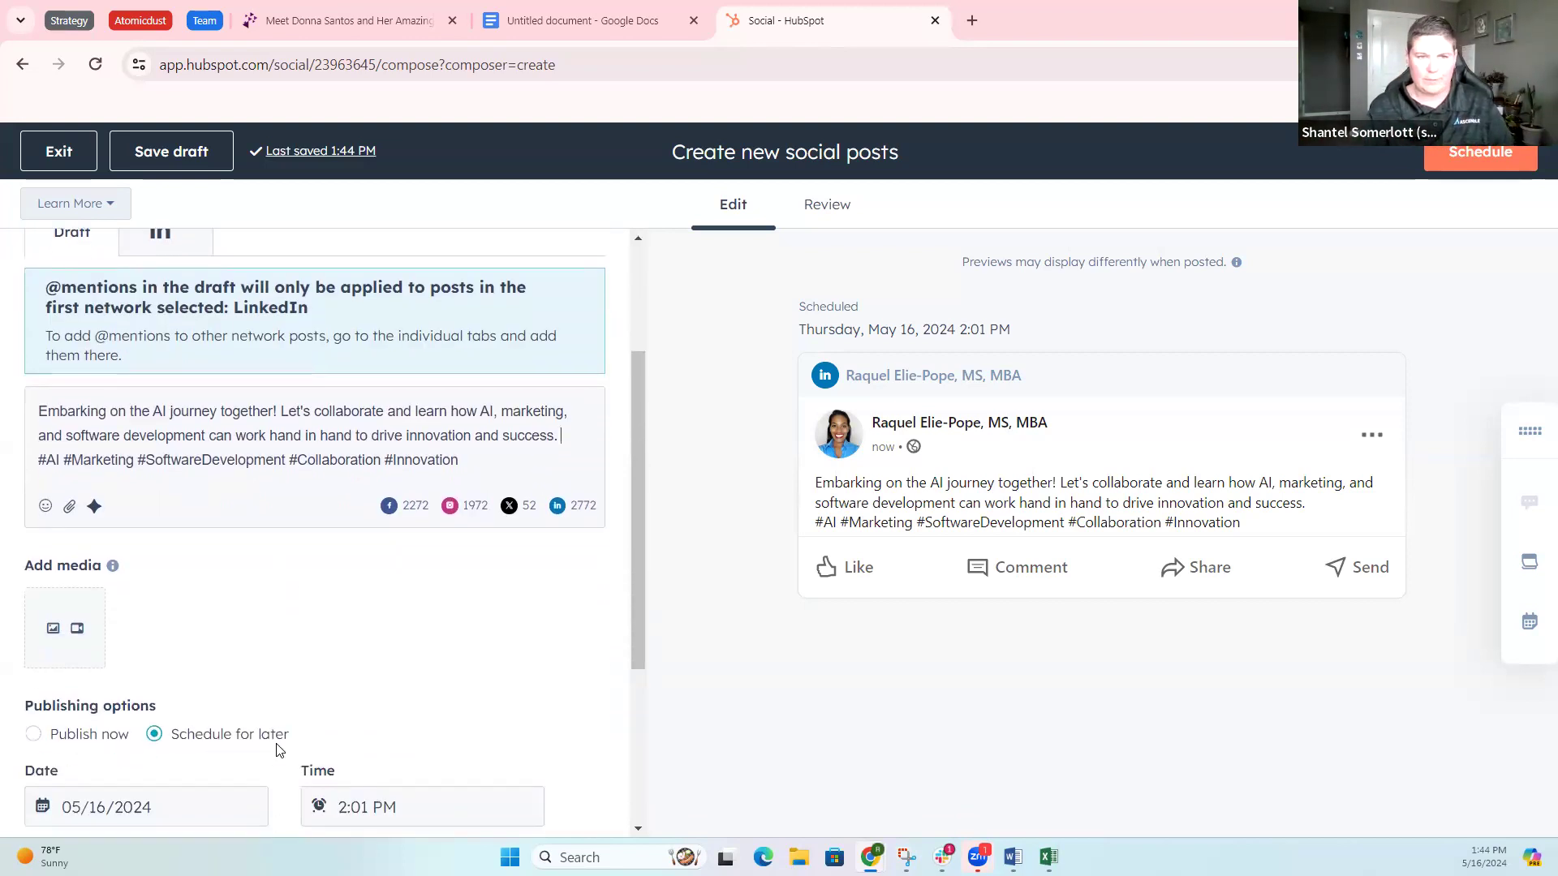
{"action": "scroll", "coordinate": [278, 747], "scroll_direction": "up", "scroll_amount": 2}
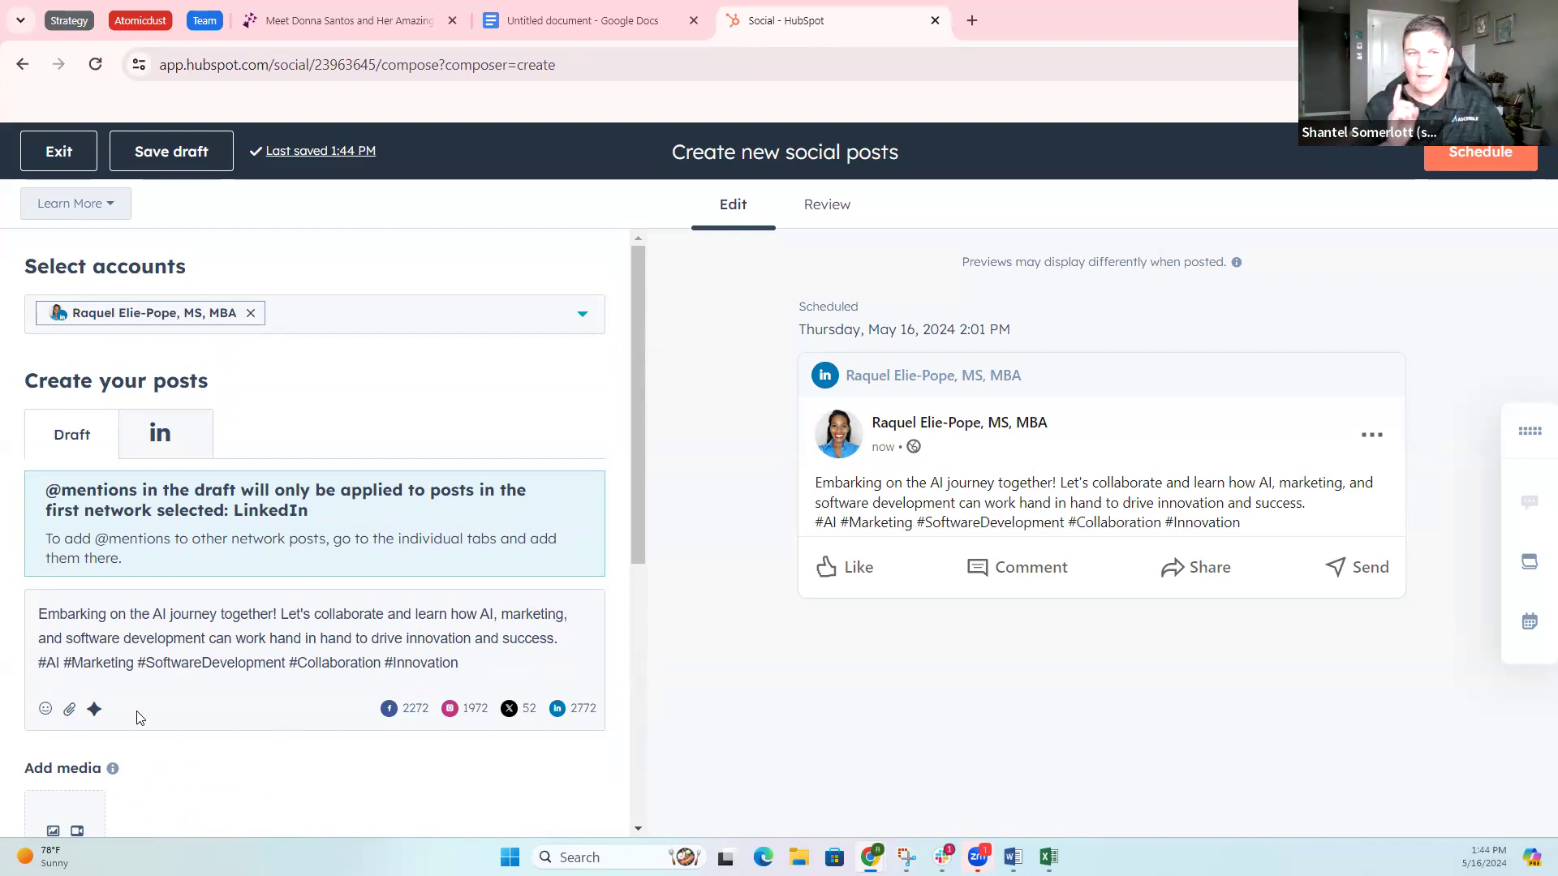
{"action": "left_click", "coordinate": [95, 710]}
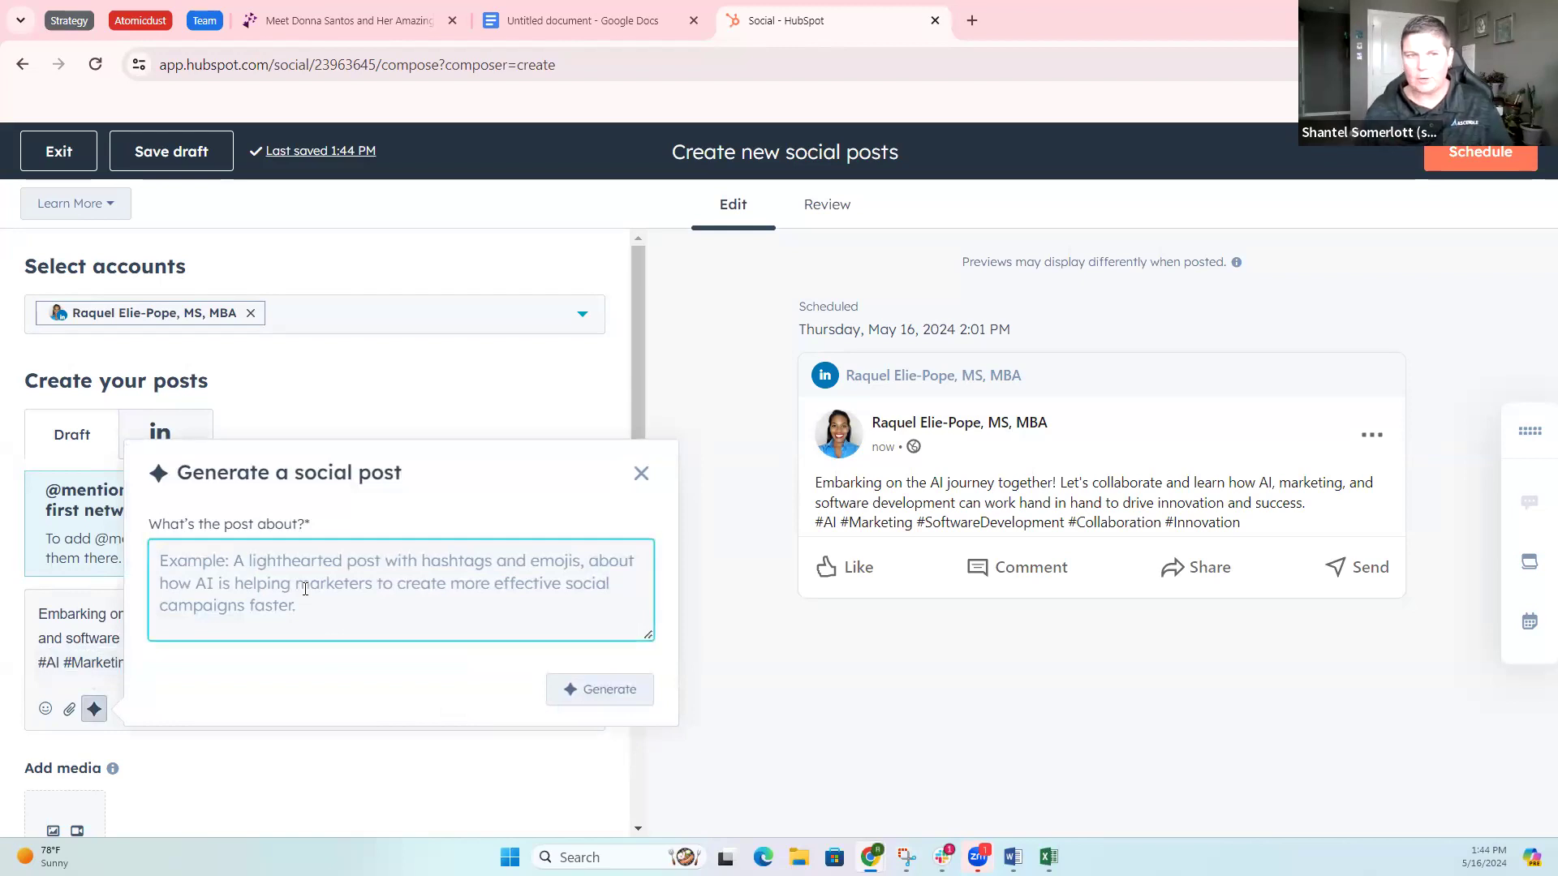
{"action": "type", "text": "Say I st"}
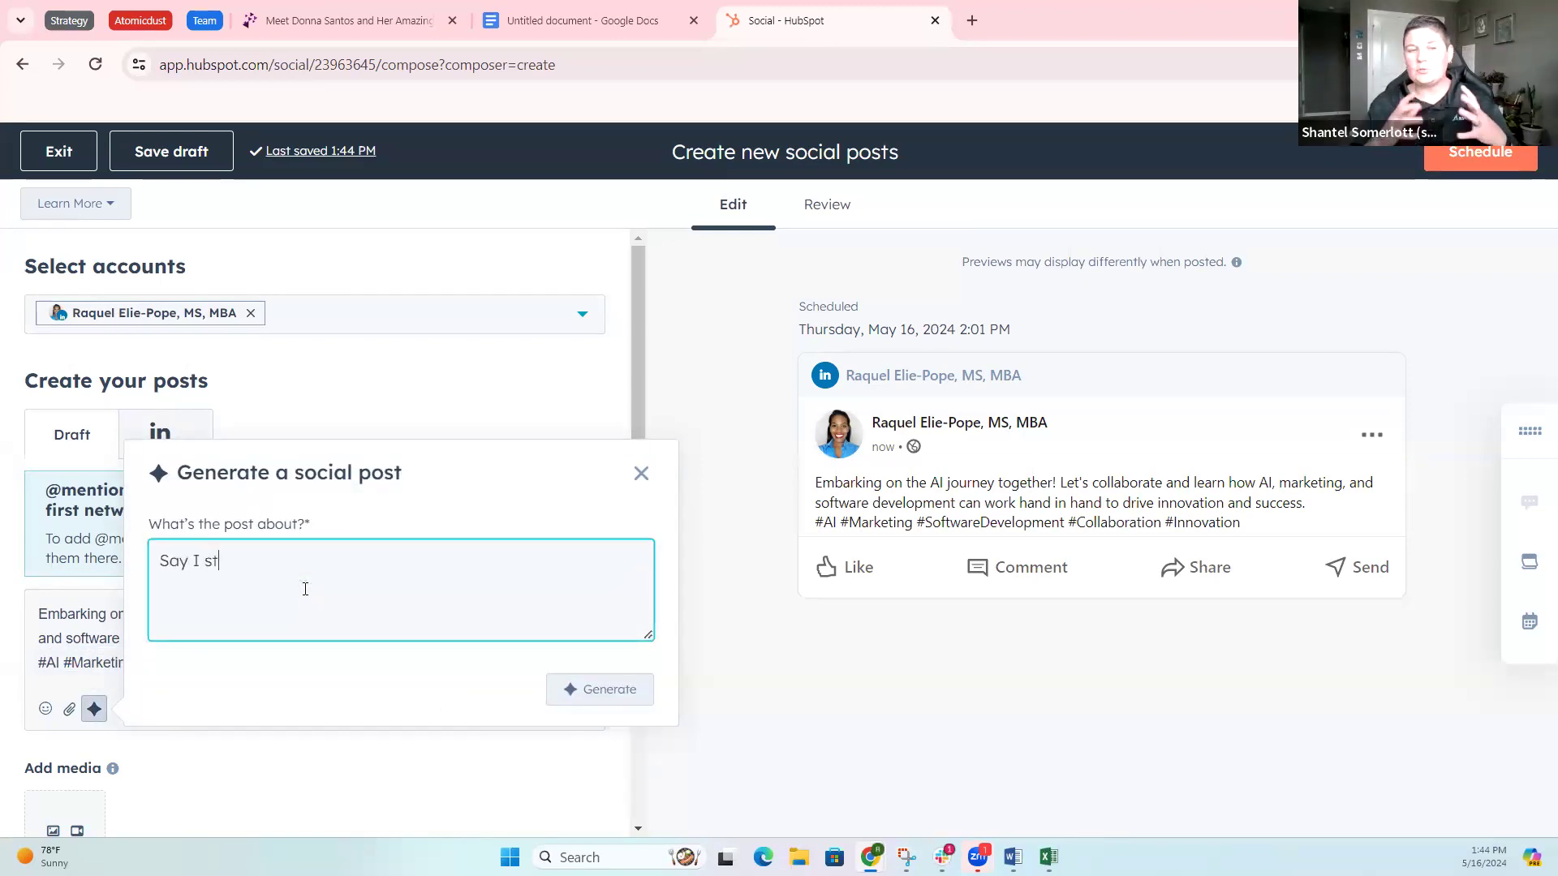
{"action": "type", "text": "arted on my "}
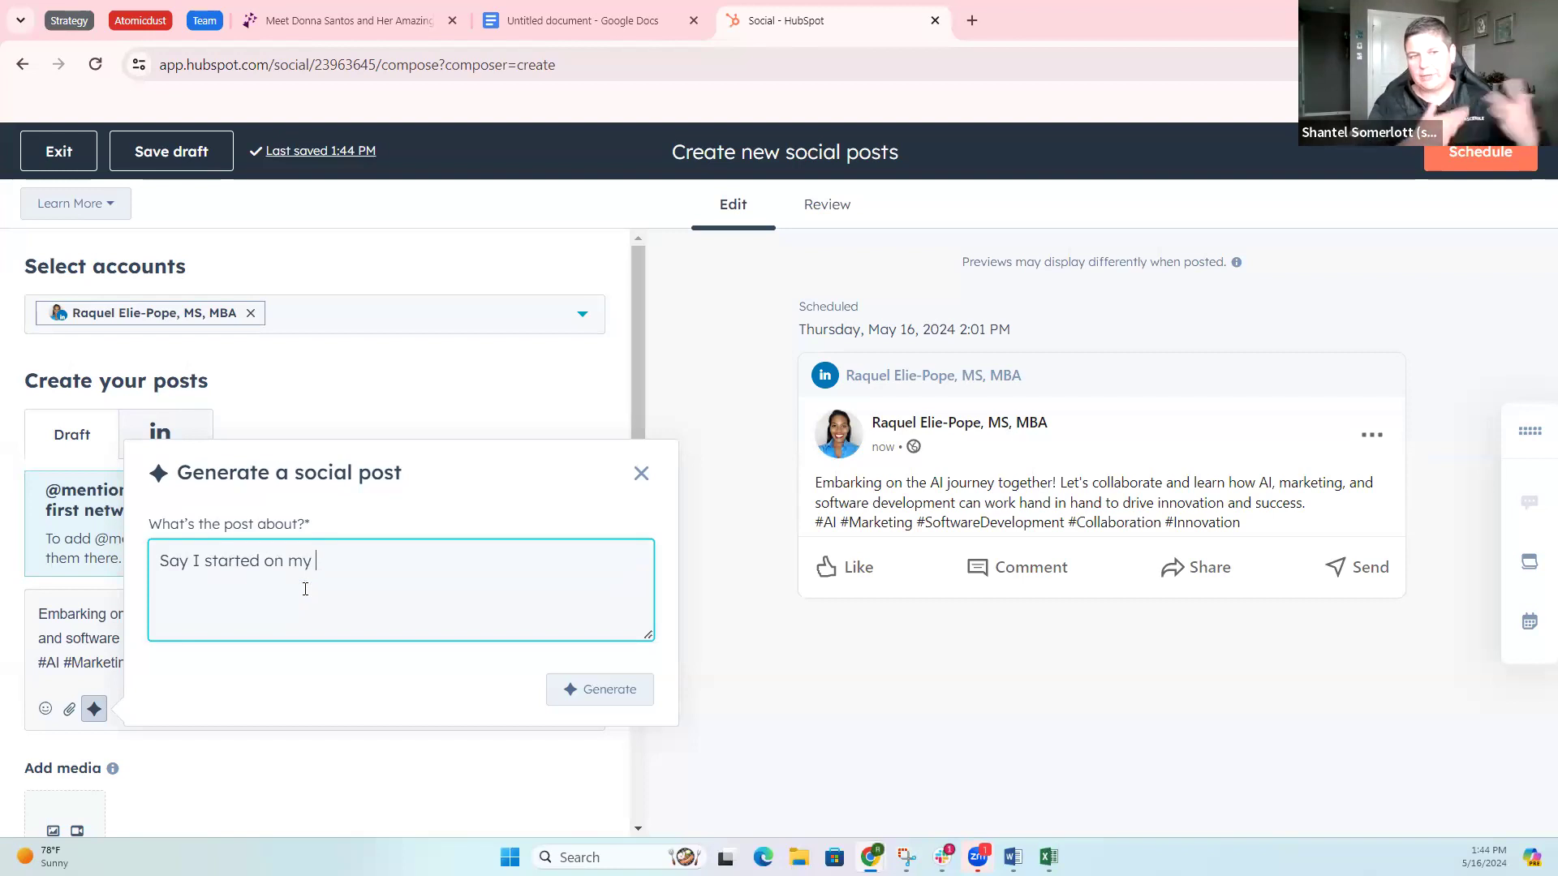
{"action": "type", "text": "AI journey and"}
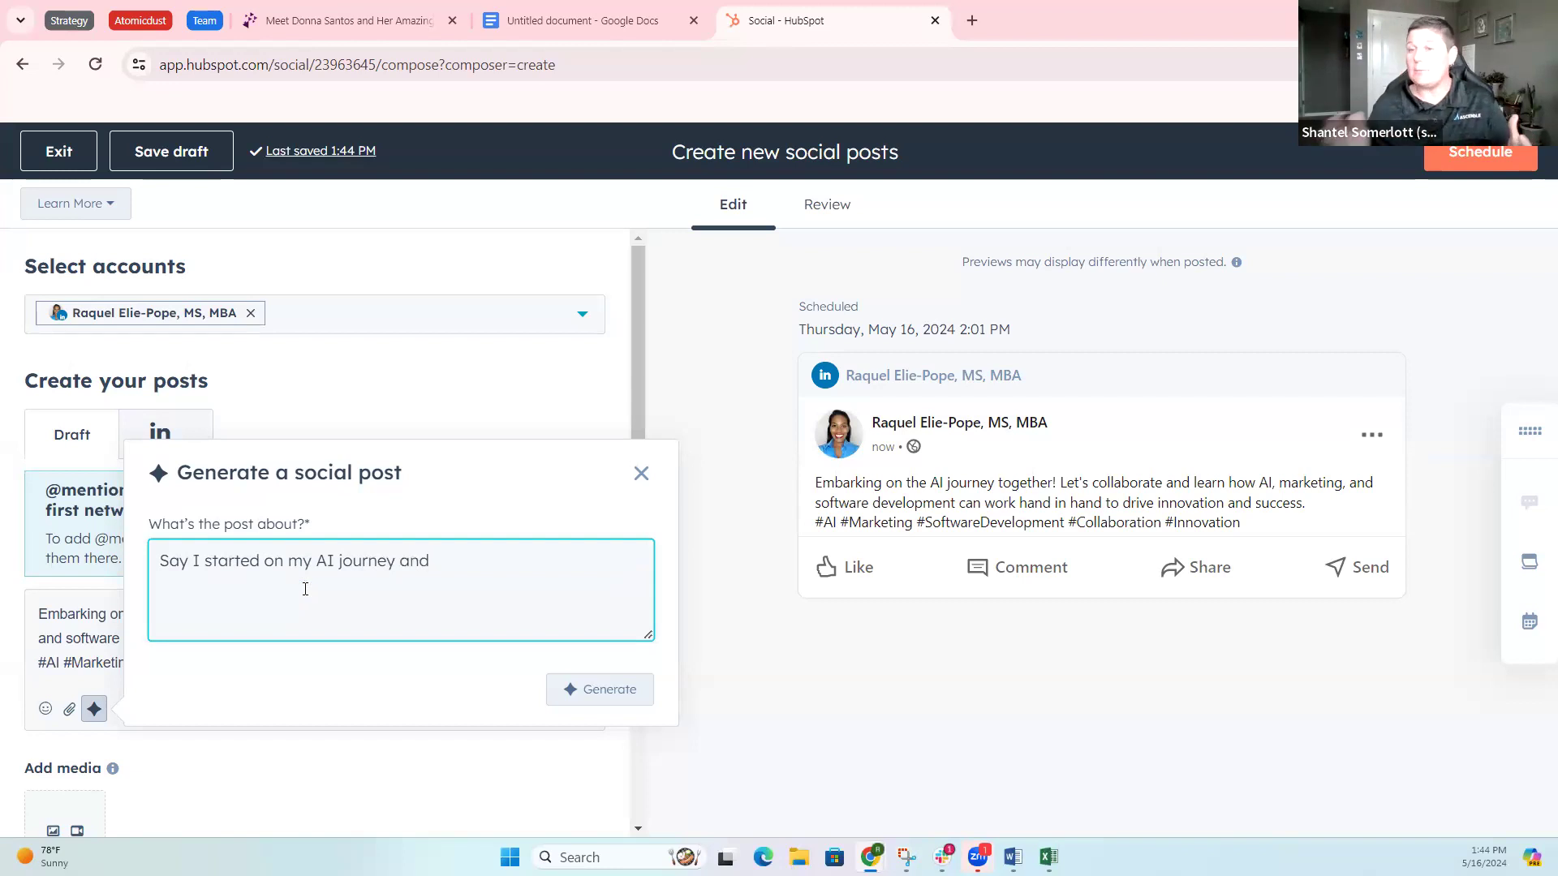
{"action": "type", "text": "would like to"}
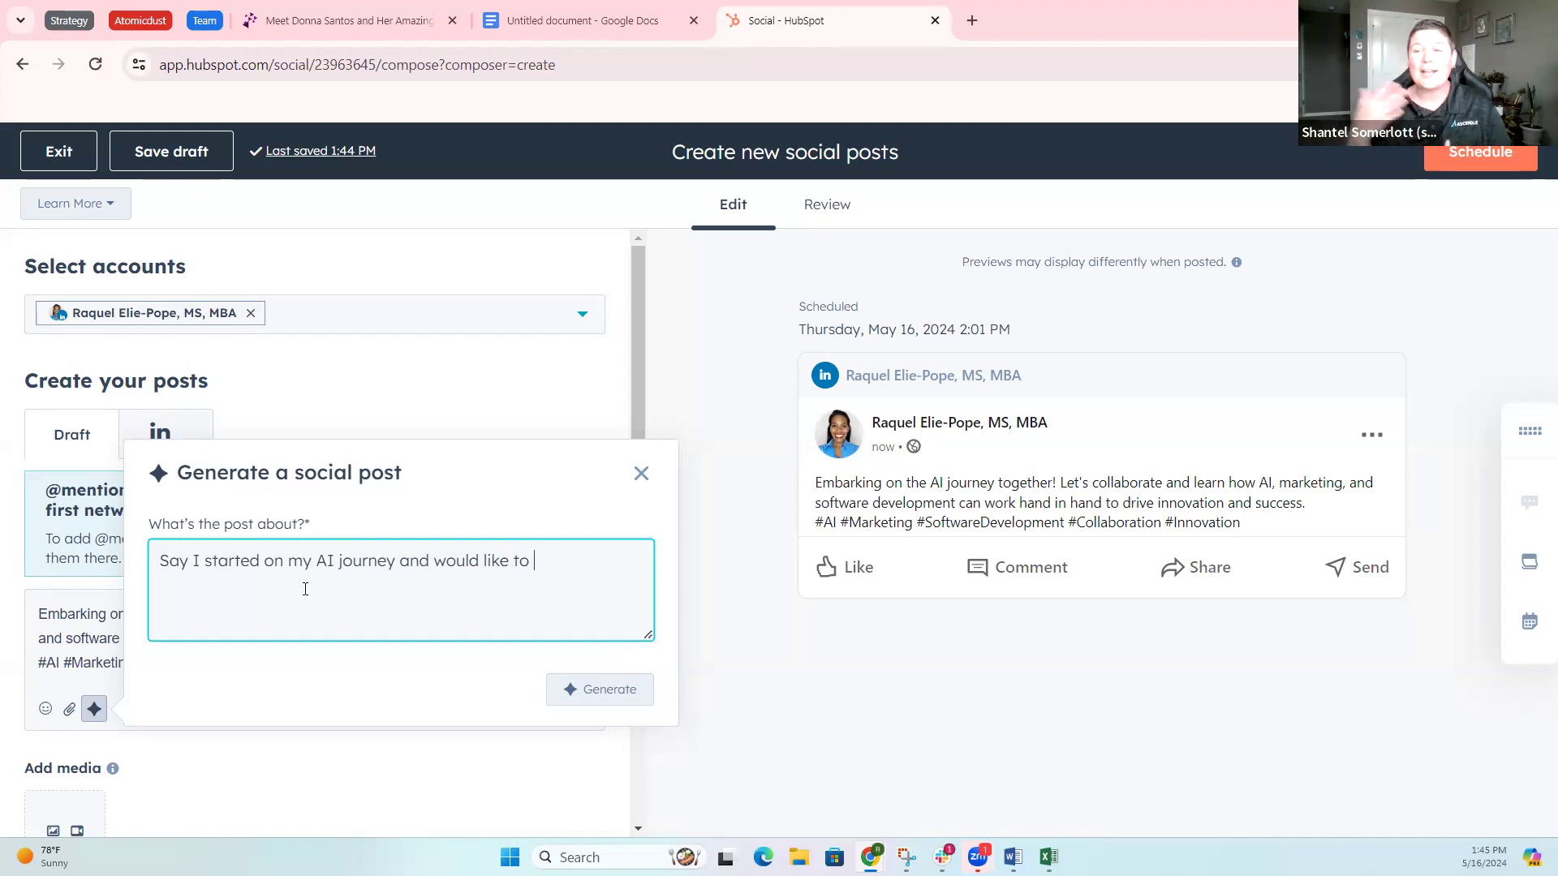
{"action": "left_click_drag", "start_coordinate": [536, 561], "coordinate": [218, 562]}
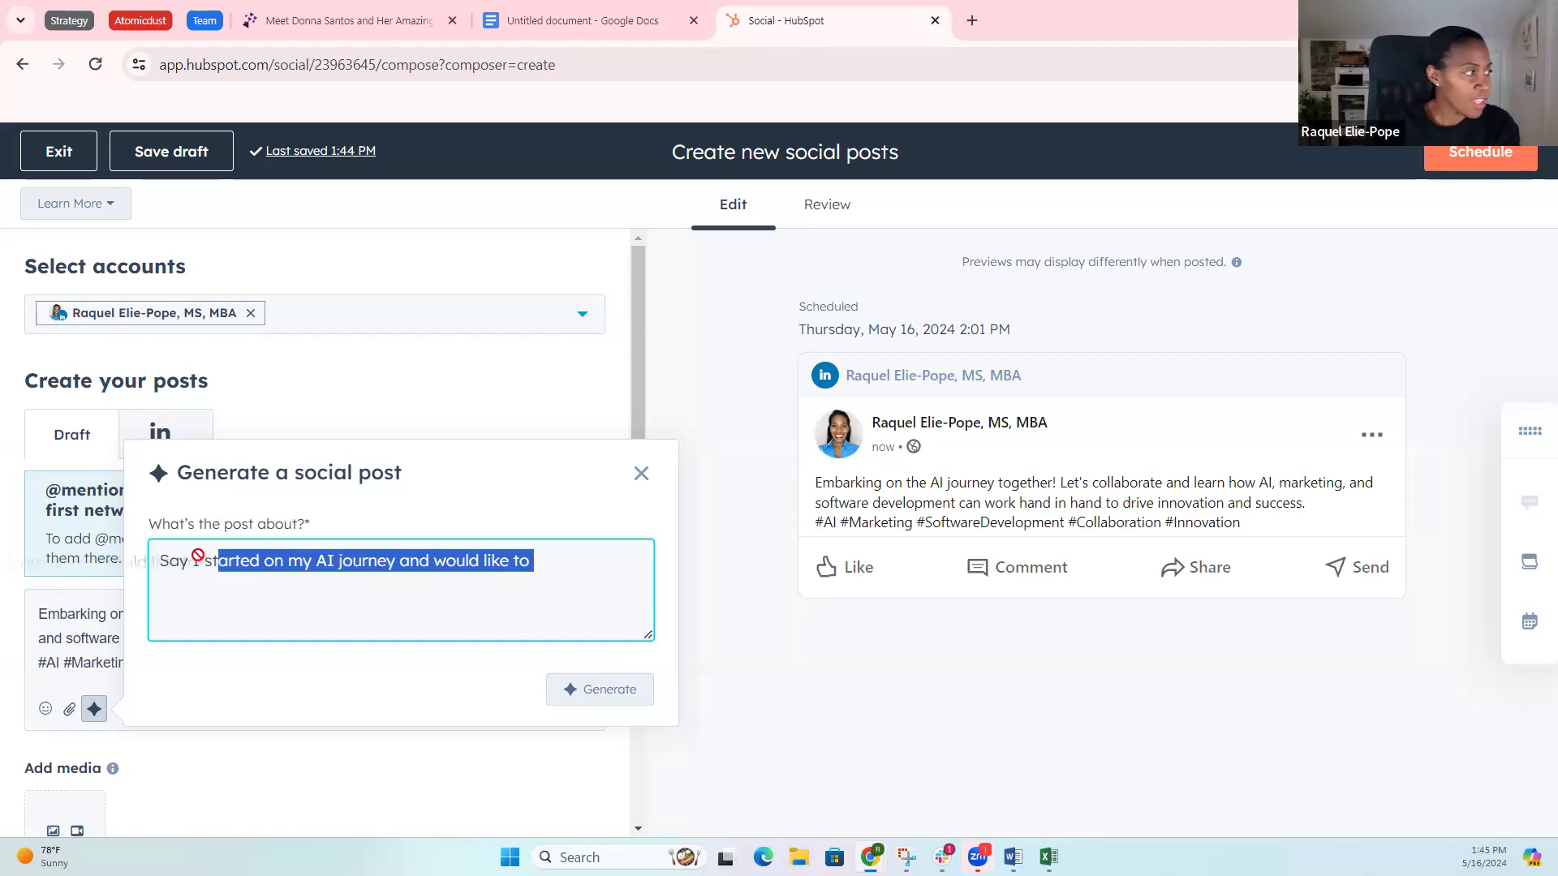
{"action": "left_click", "coordinate": [539, 560]}
{"action": "left_click_drag", "start_coordinate": [539, 561], "coordinate": [485, 561]}
{"action": "left_click_drag", "start_coordinate": [318, 566], "coordinate": [150, 562]}
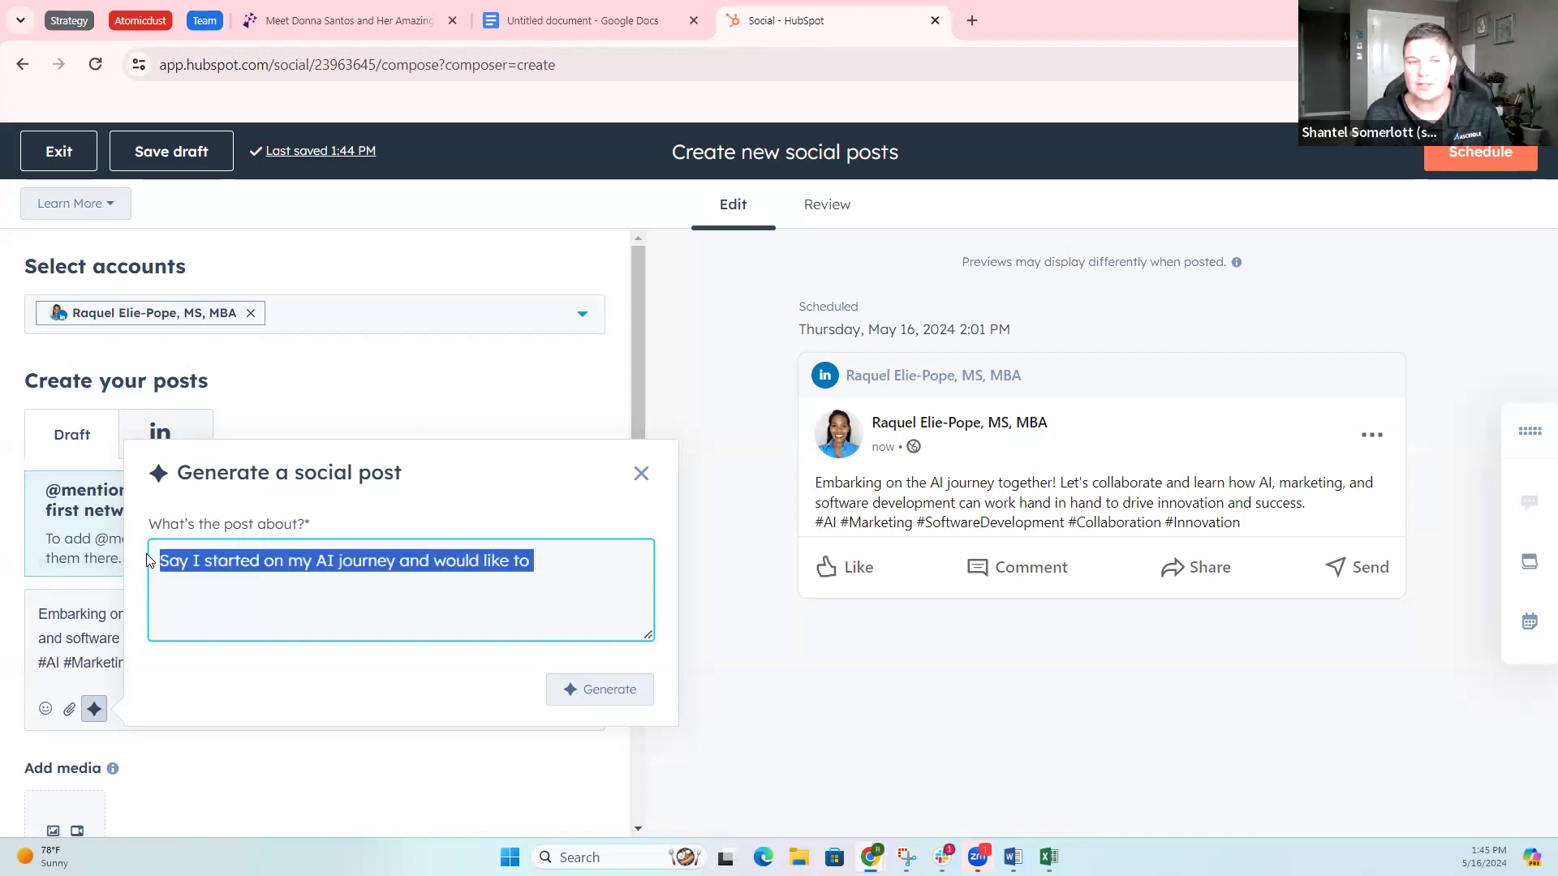
{"action": "key", "text": "BackSpace"}
{"action": "left_click", "coordinate": [659, 476]}
{"action": "left_click", "coordinate": [654, 475]}
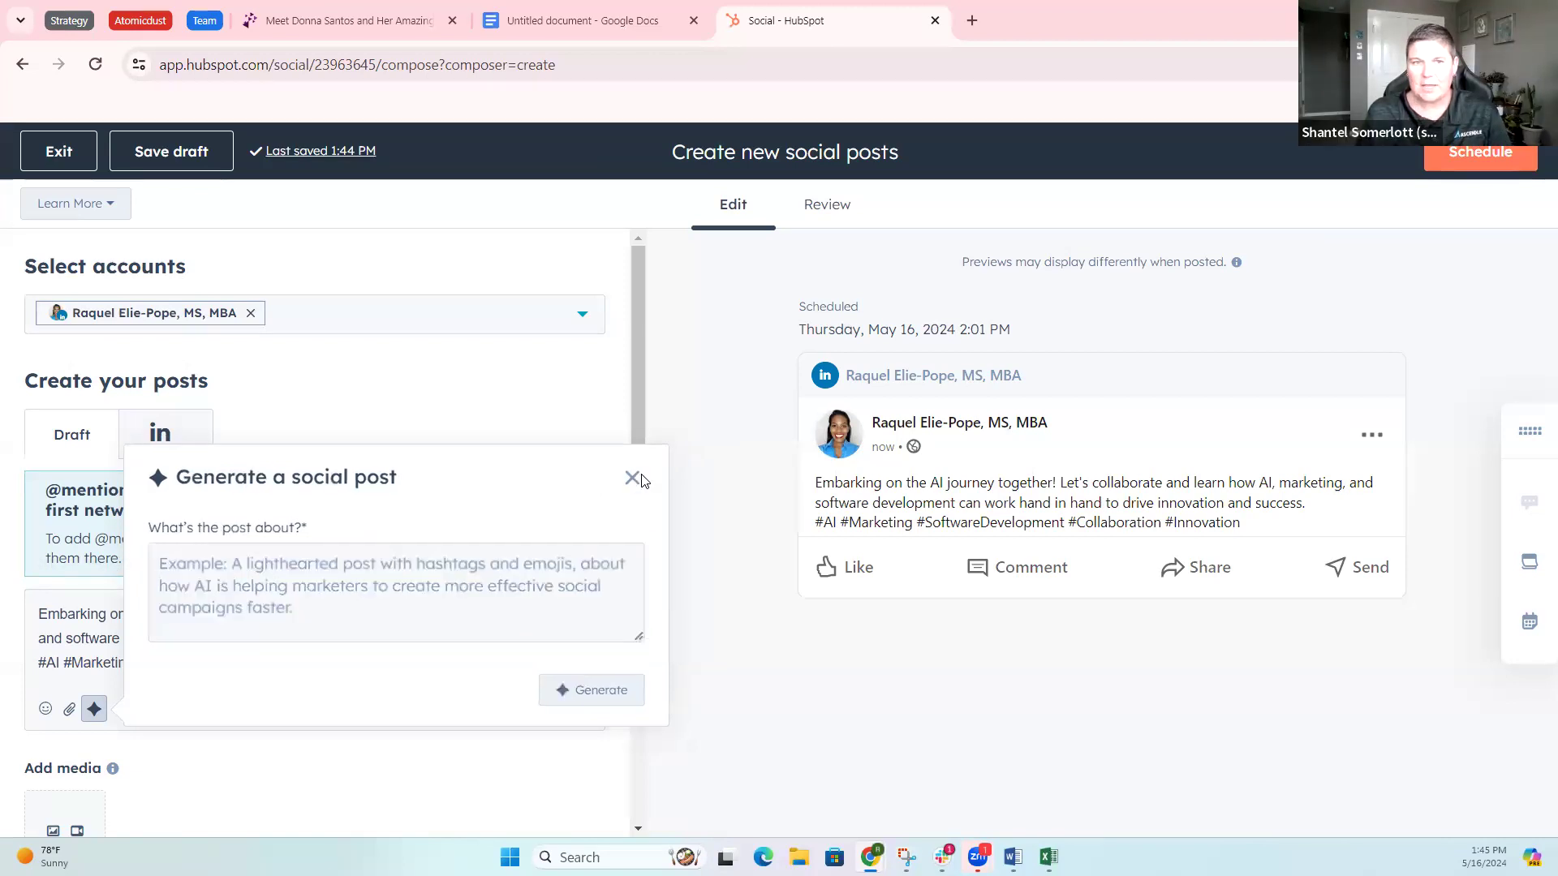
Step: Copy the whole draft post, including its hashtags, and paste it into the AI assistant's post prompt
{"action": "left_click_drag", "start_coordinate": [459, 663], "coordinate": [25, 623]}
{"action": "key", "text": "ctrl+c"}
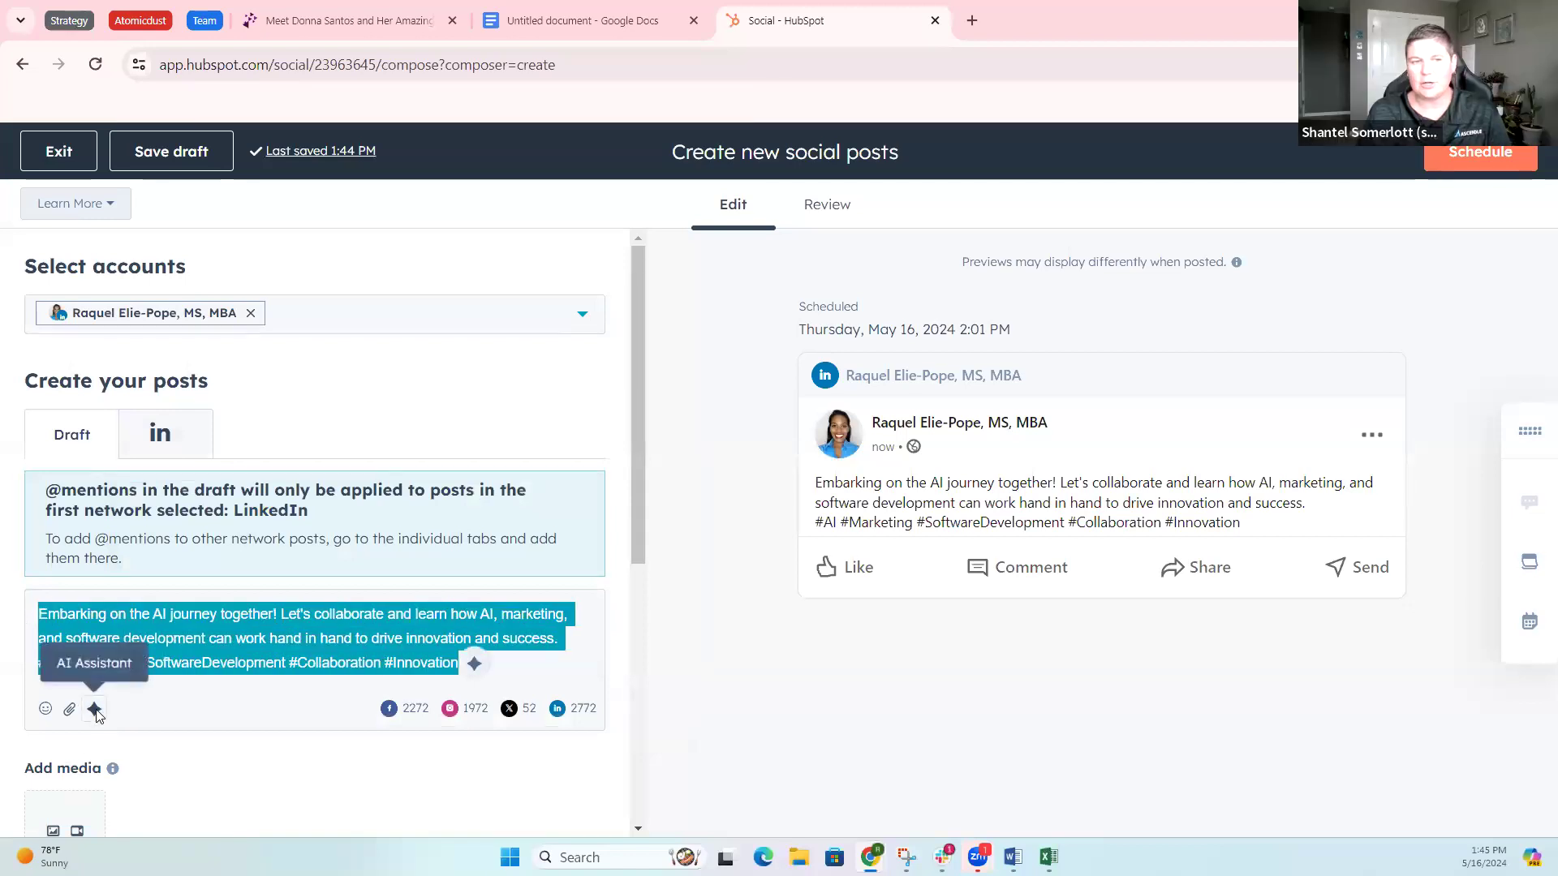
{"action": "left_click", "coordinate": [96, 711]}
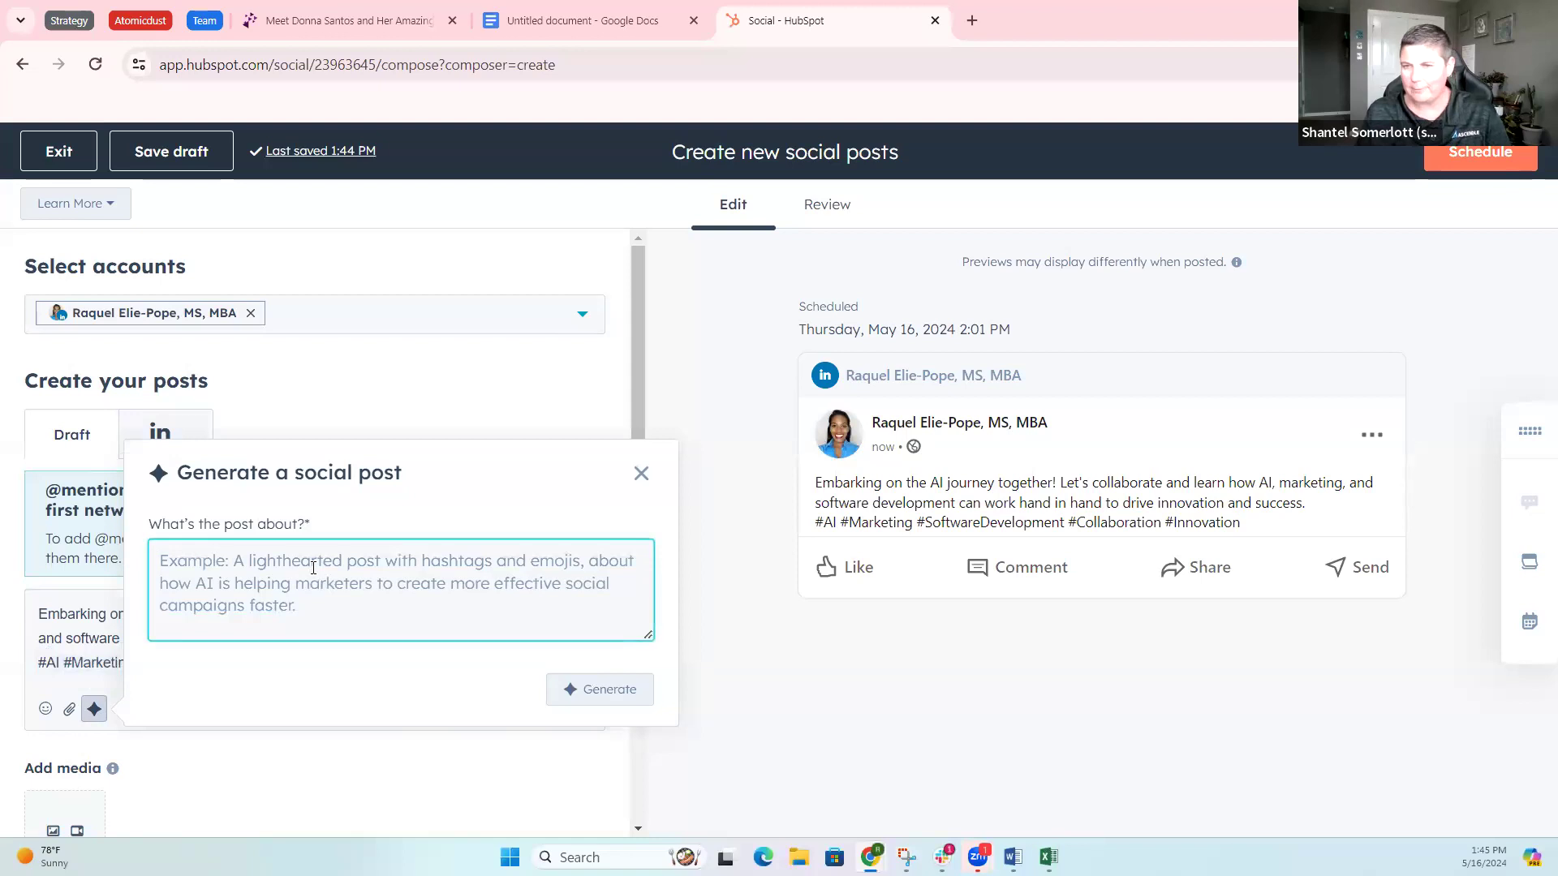
{"action": "key", "text": "ctrl+v"}
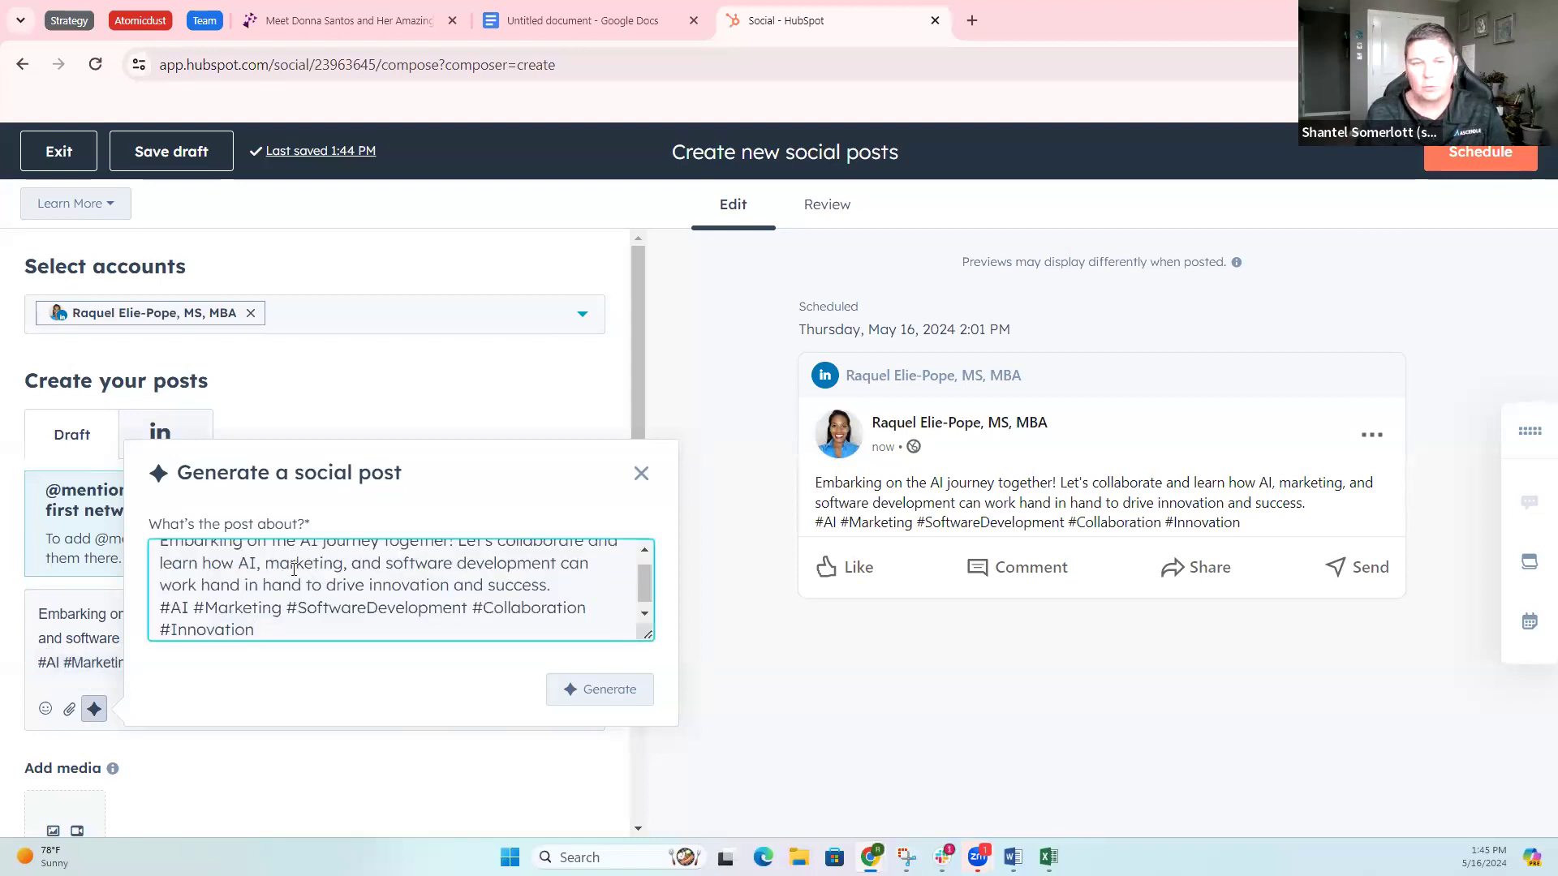
{"action": "scroll", "coordinate": [294, 570], "scroll_direction": "up", "scroll_amount": 1}
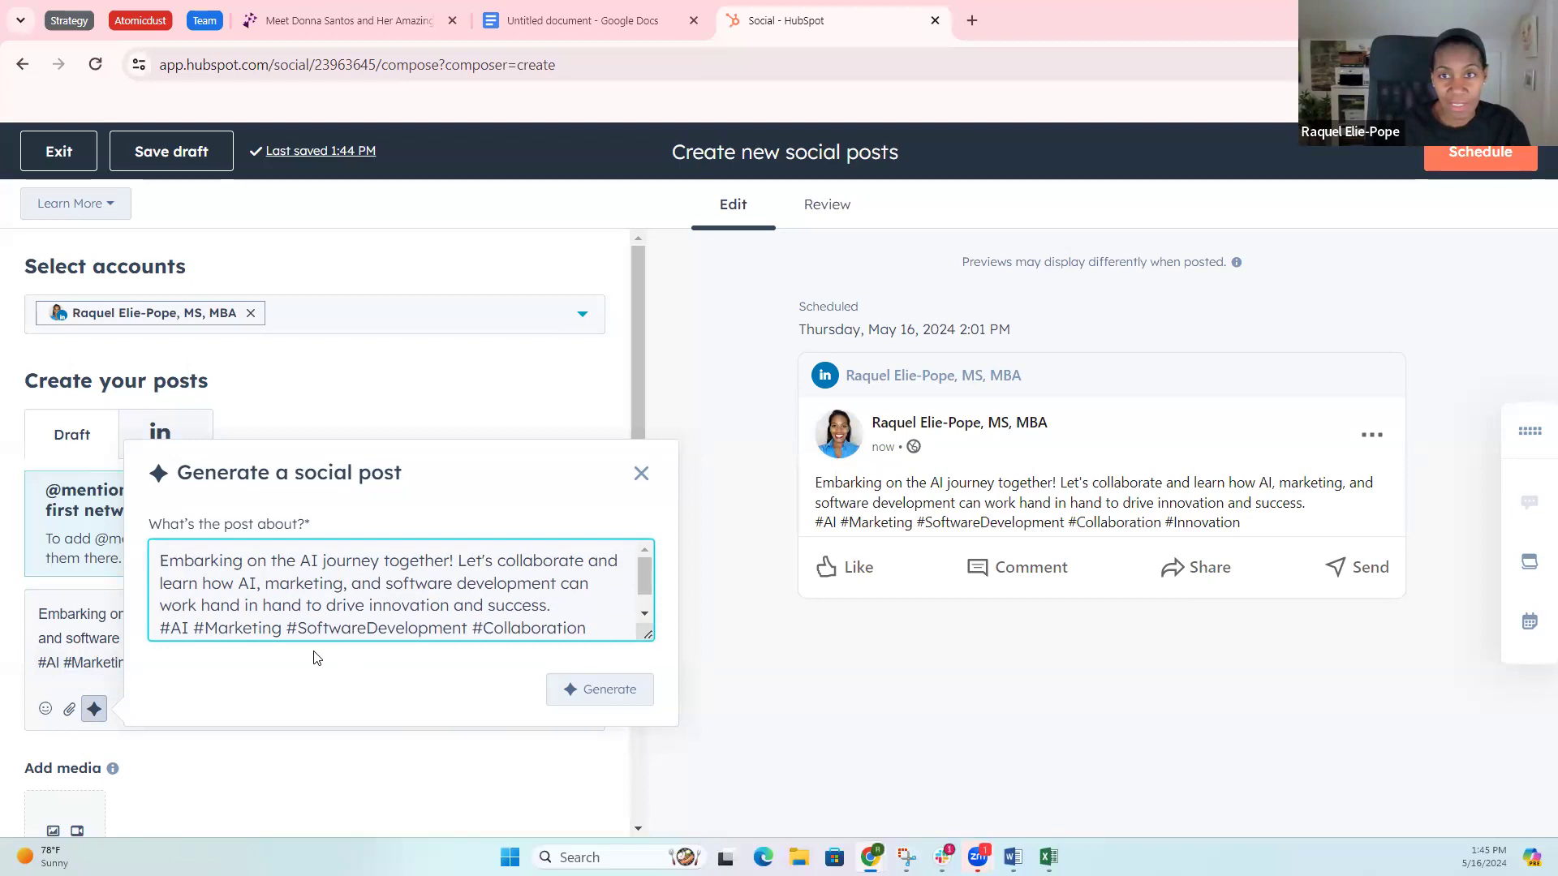
Step: Start the prompt, ahead of the pasted post, with "I want to say I am embarking on my AI journey and"
{"action": "type", "text": "I want to sy"}
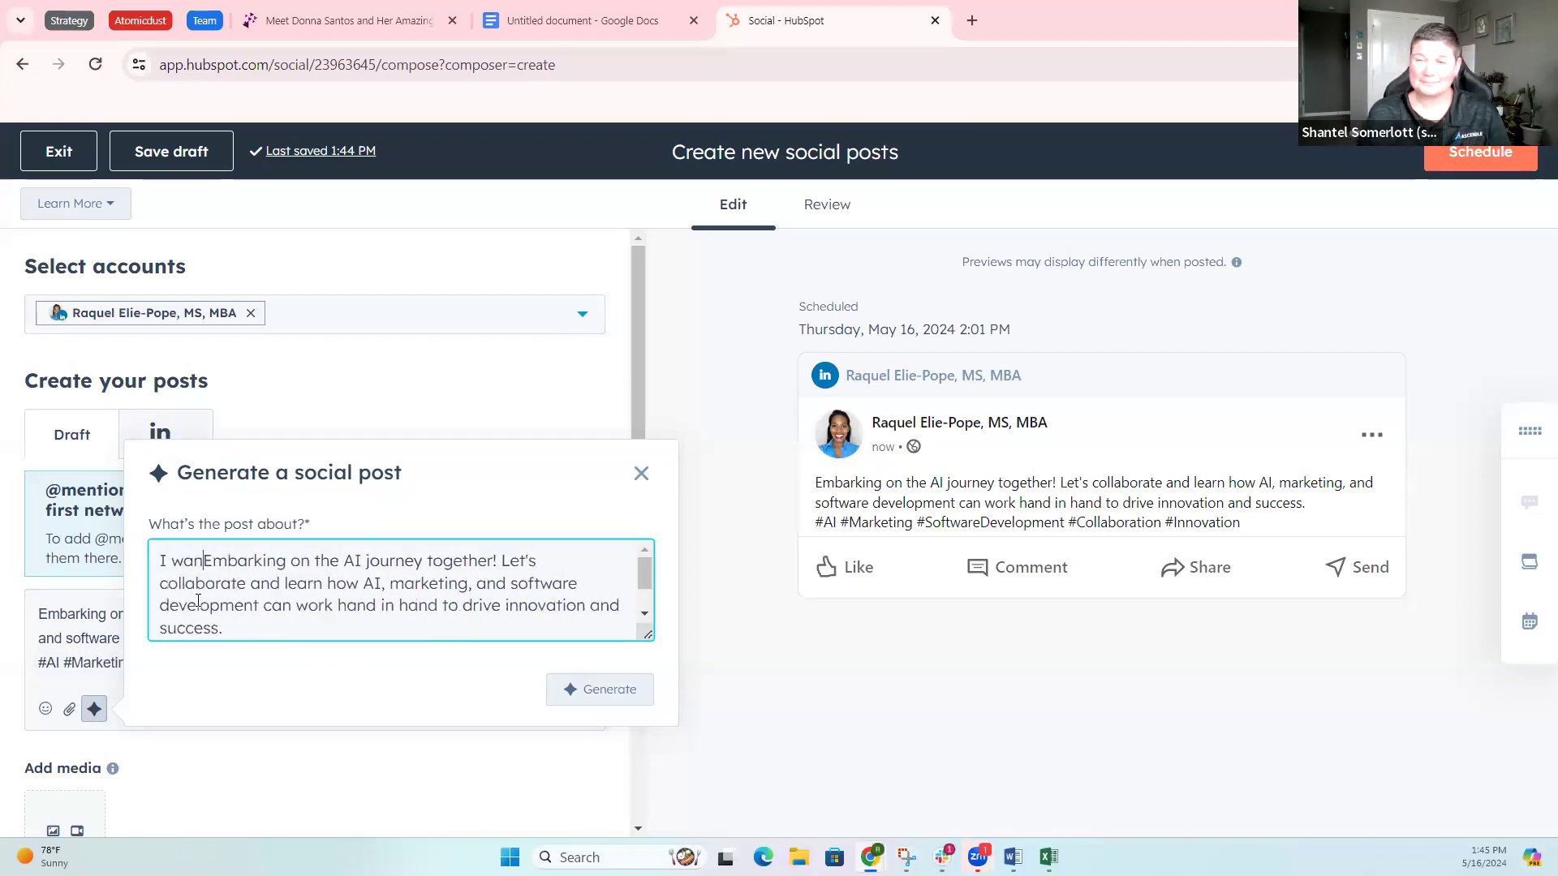
{"action": "key", "text": "BackSpace"}
{"action": "type", "text": "ay I am em"}
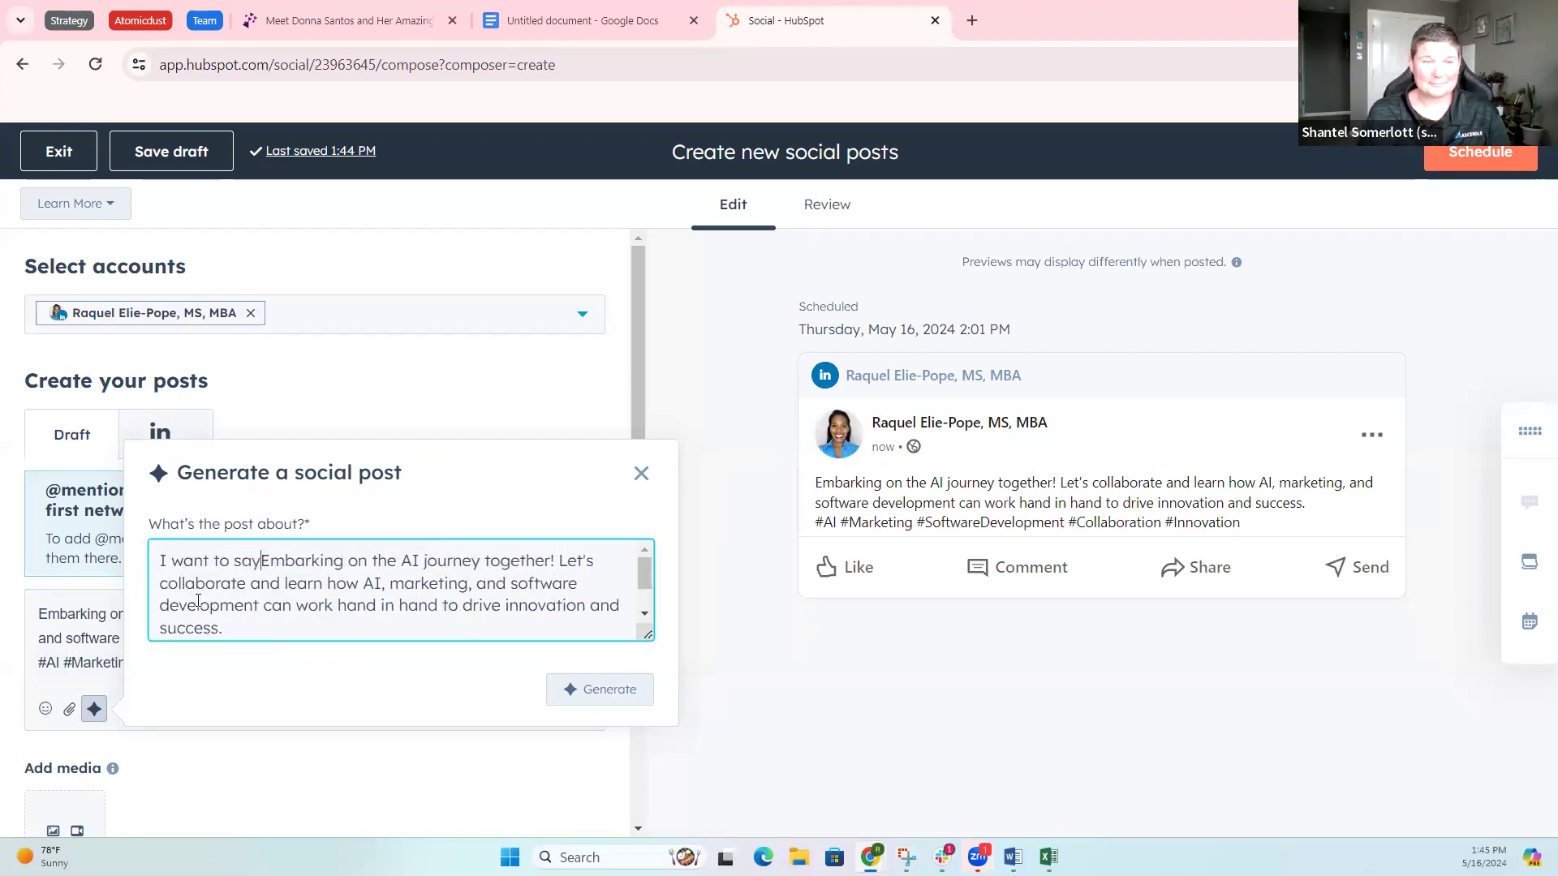
{"action": "type", "text": "barking"}
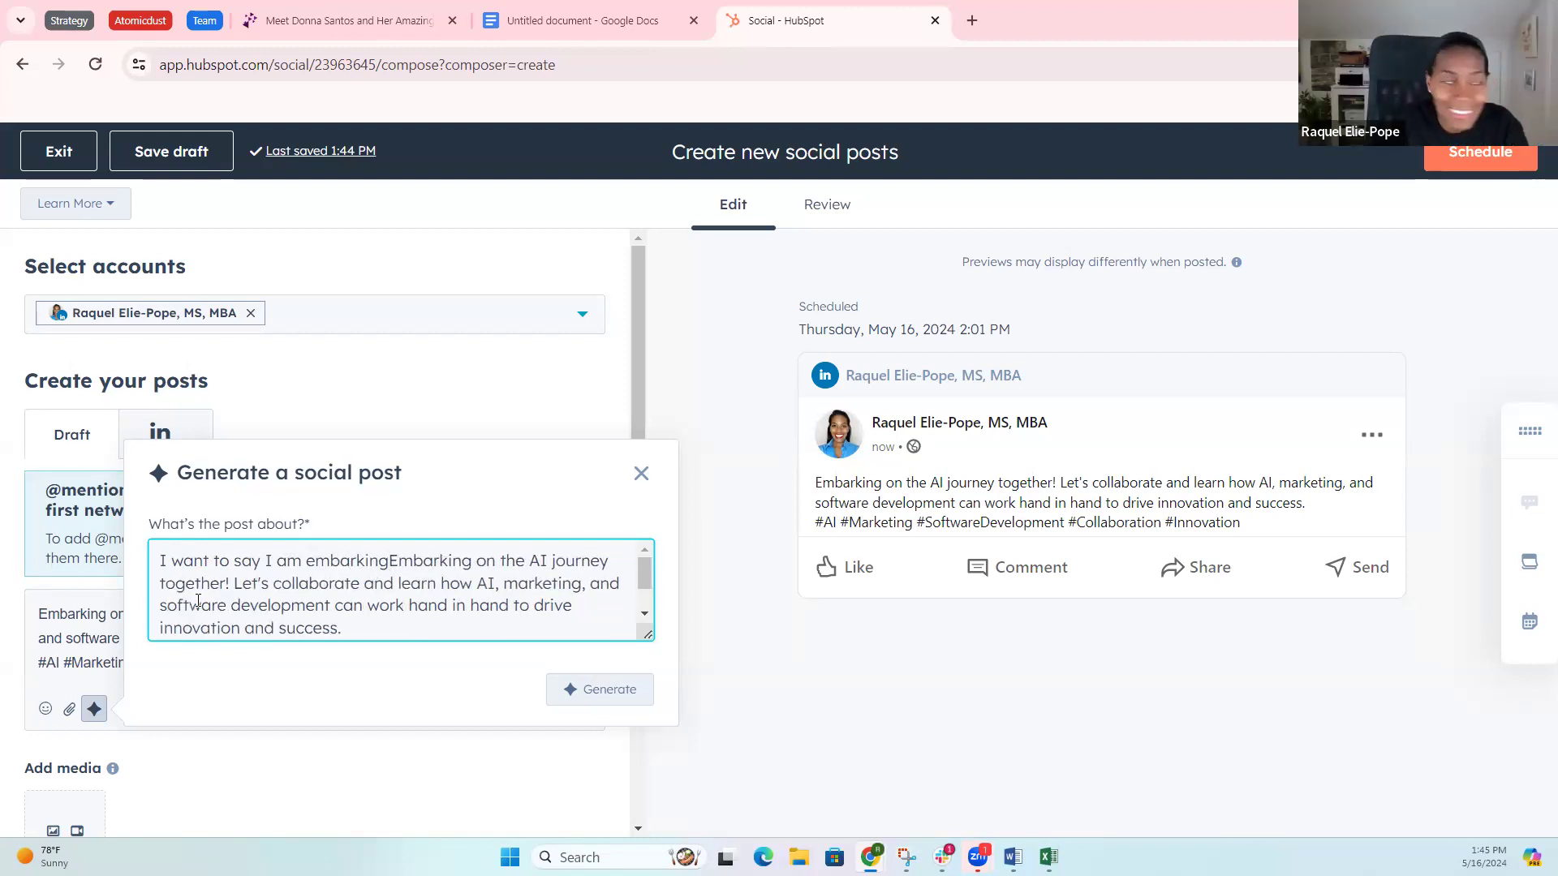
{"action": "key", "text": "BackSpace"}
{"action": "key", "text": "BackSpace"}
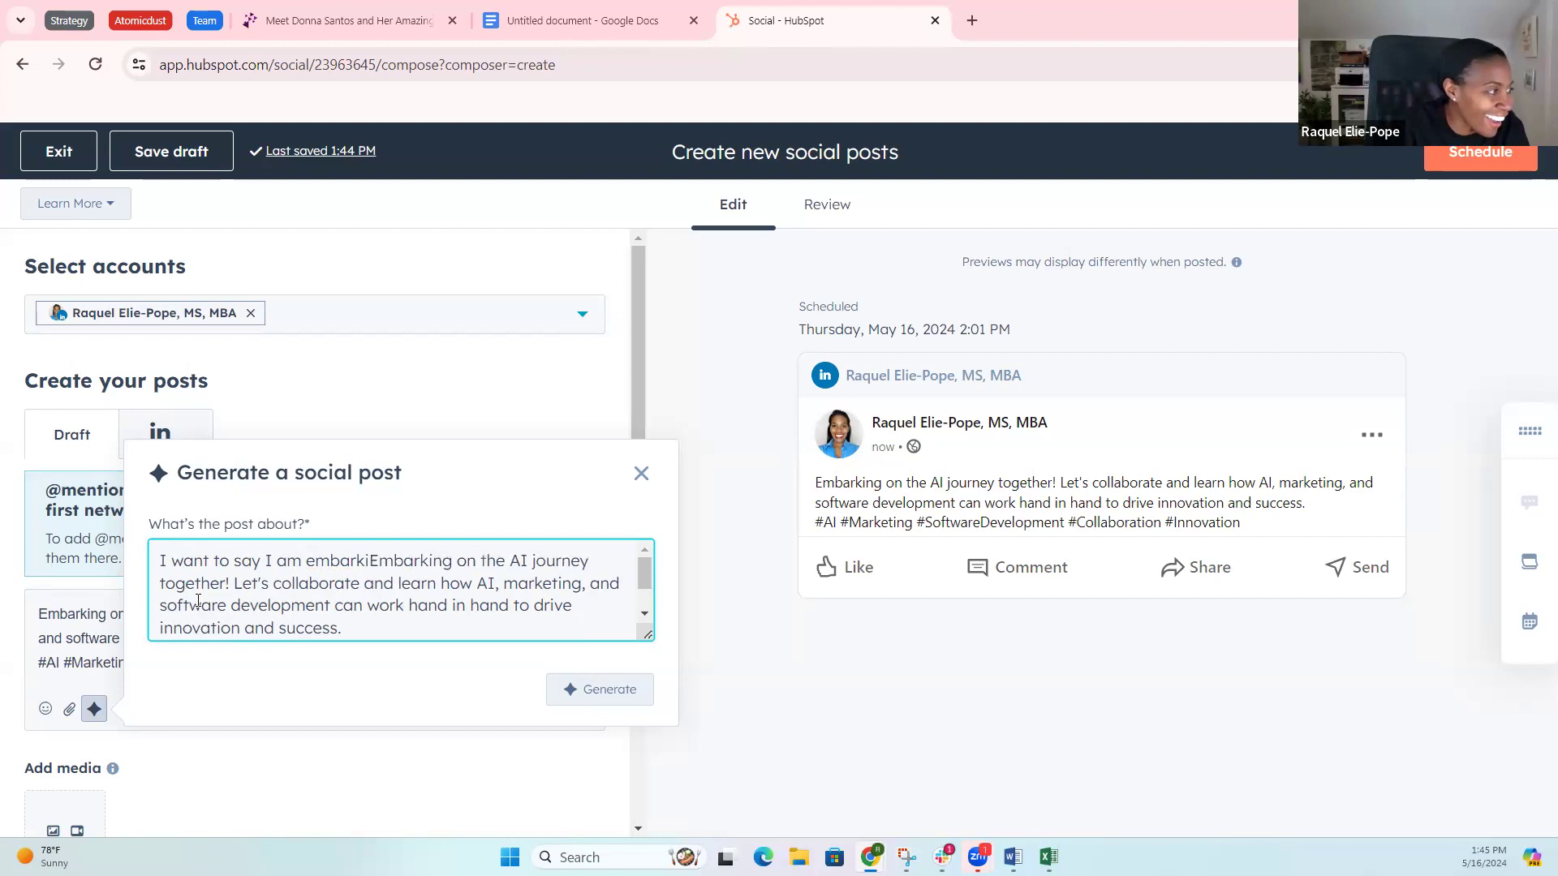
{"action": "type", "text": "ng on "}
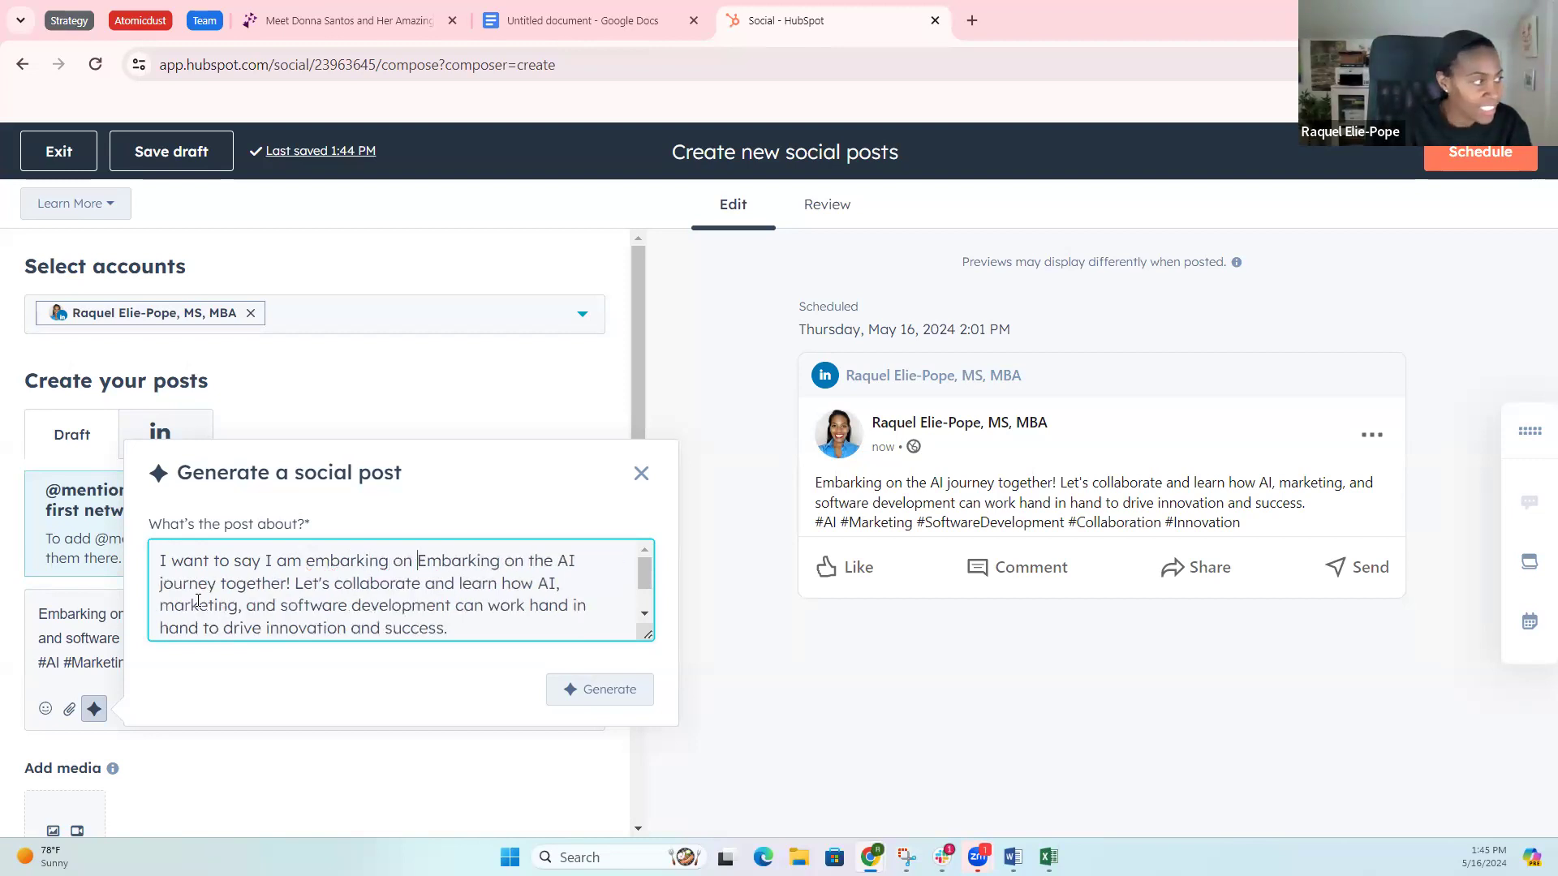
{"action": "type", "text": "the"}
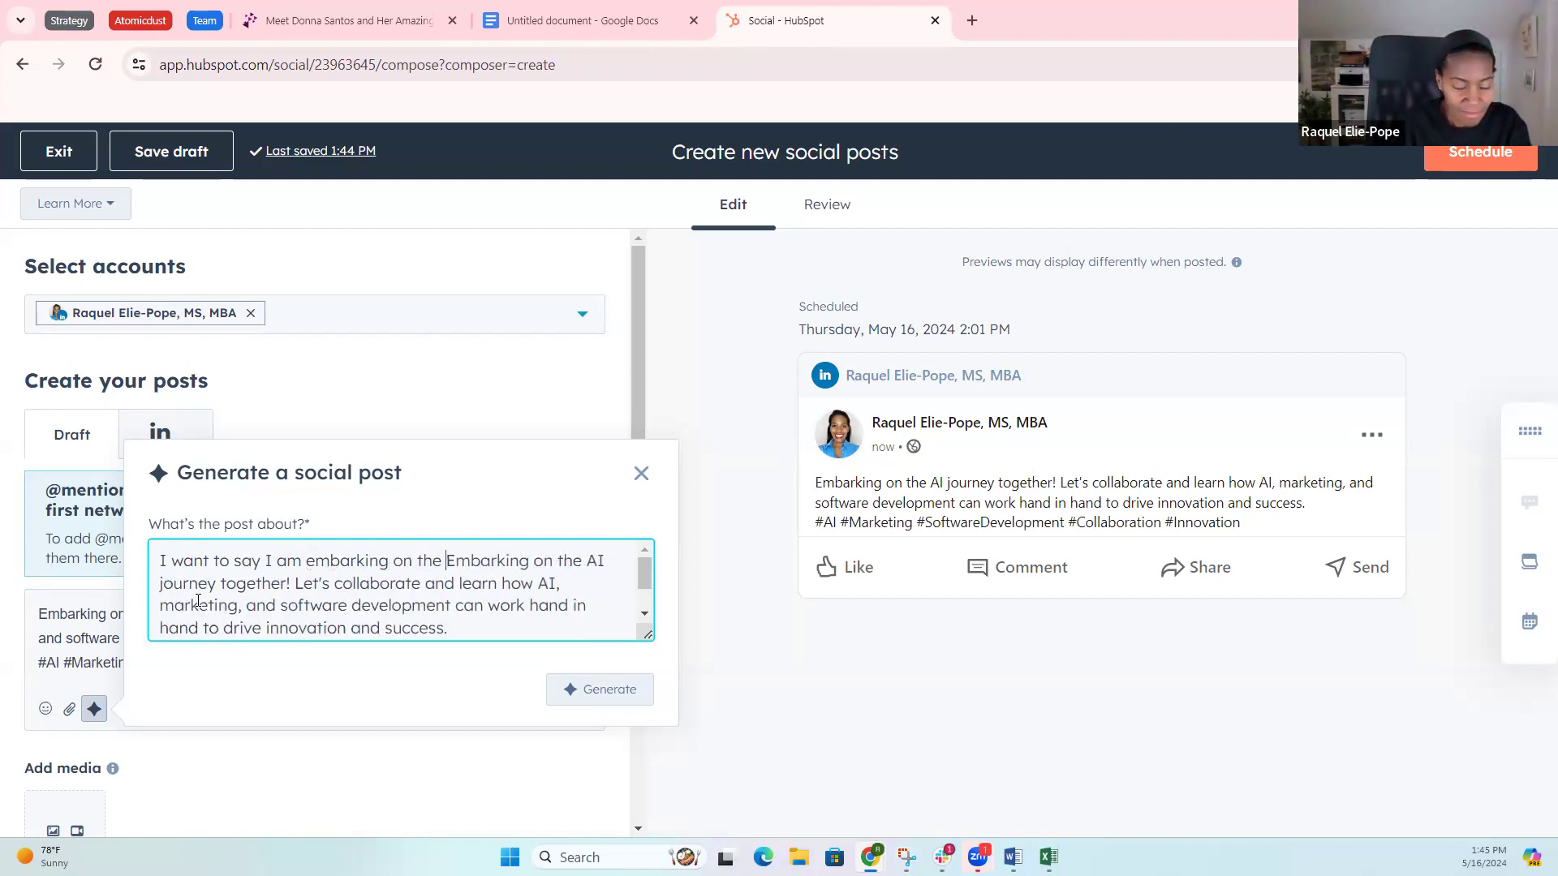
{"action": "key", "text": "BackSpace"}
{"action": "key", "text": "BackSpace"}
{"action": "key", "text": "BackSpace"}
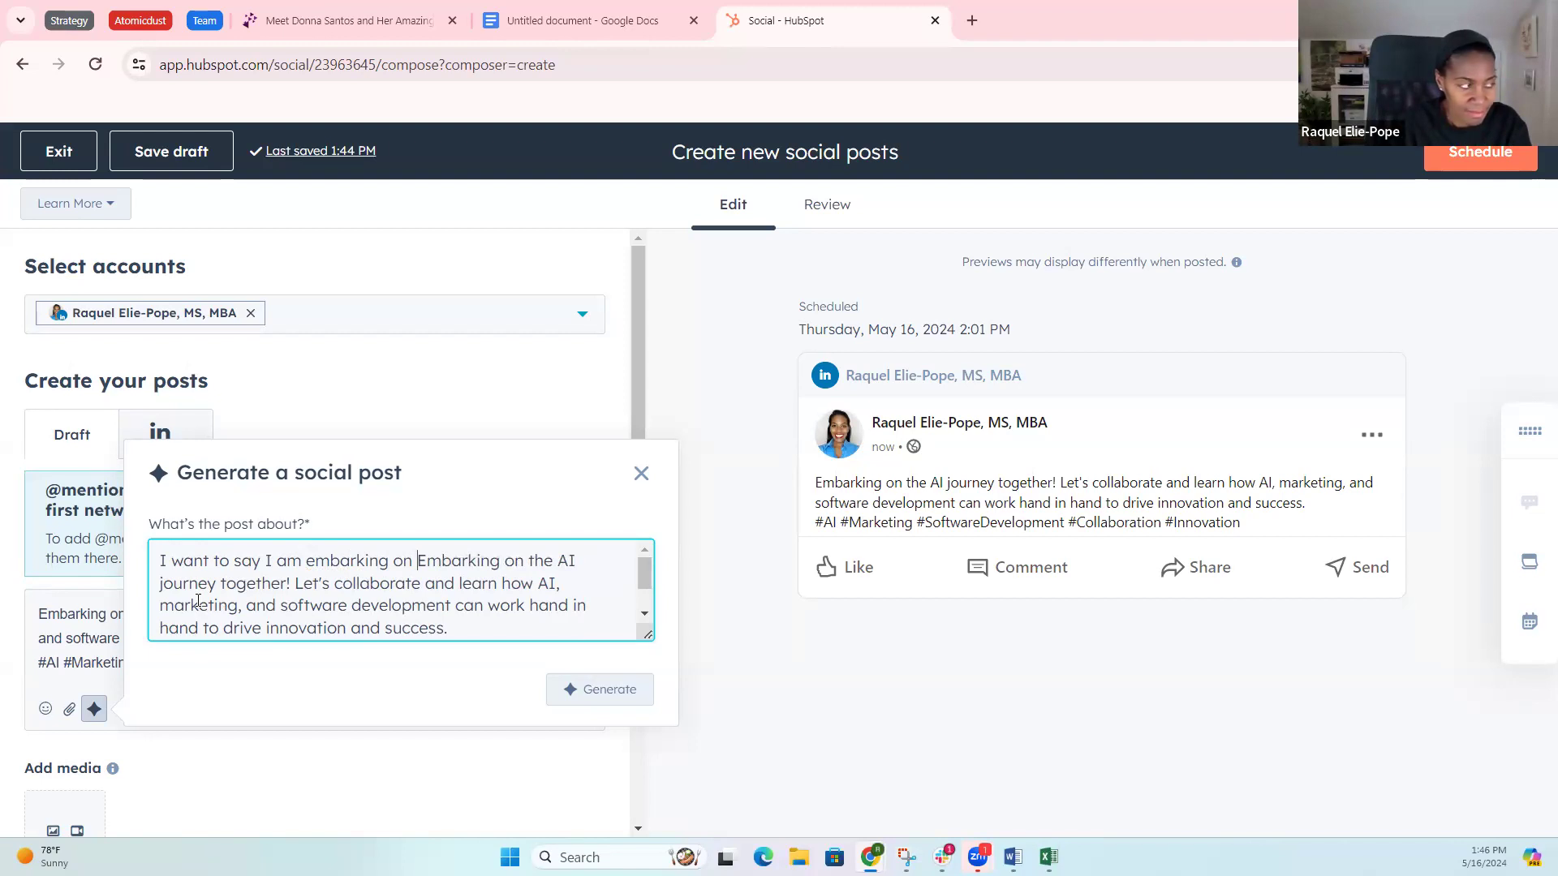
{"action": "type", "text": "my AI jo"}
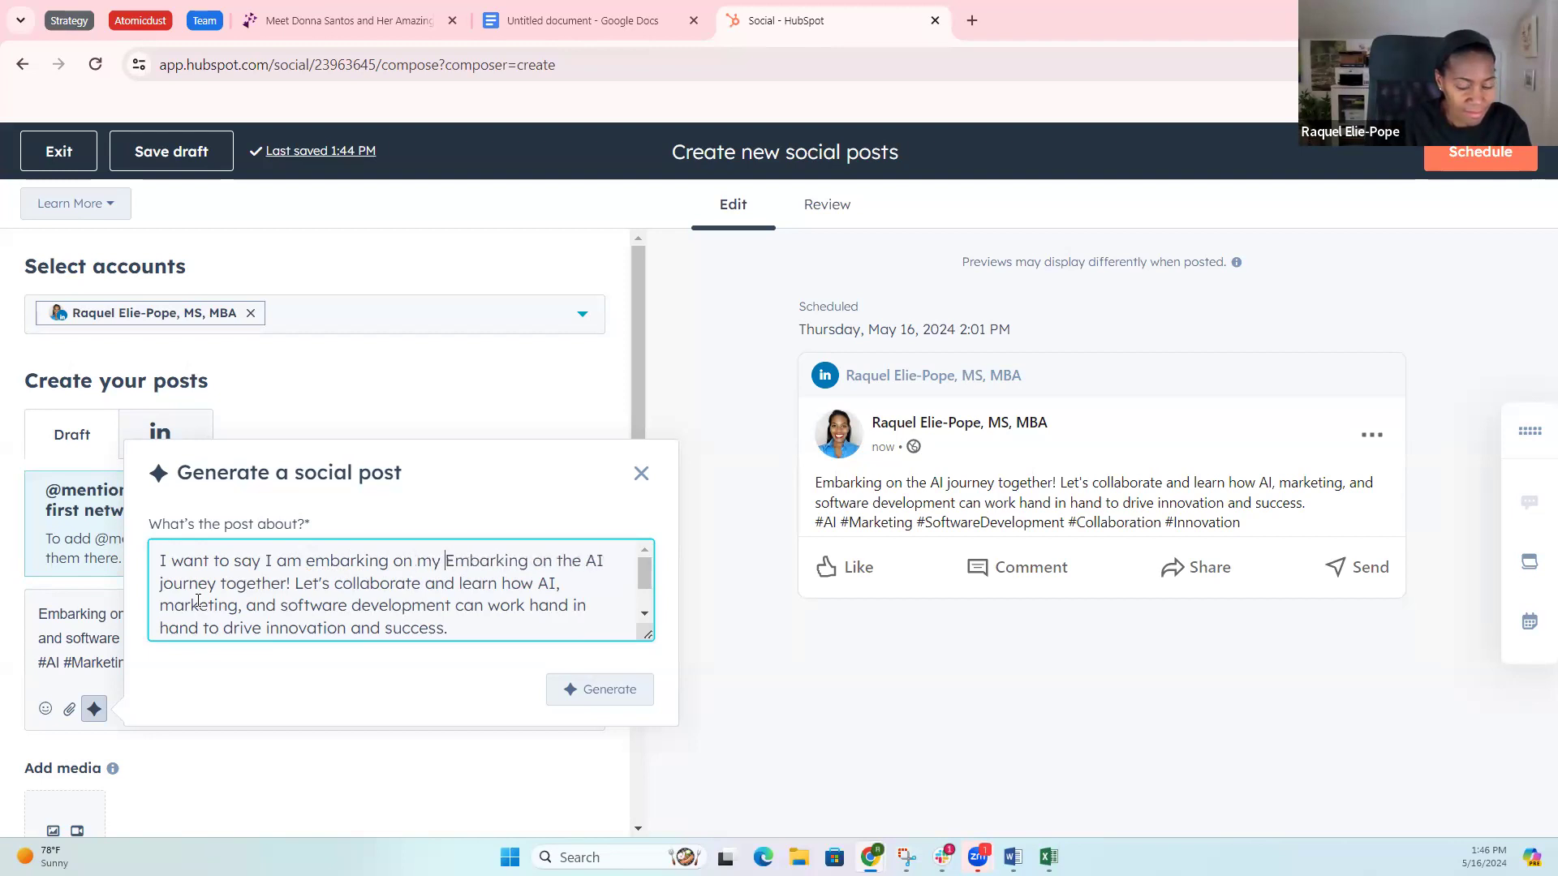
{"action": "type", "text": "urney and "}
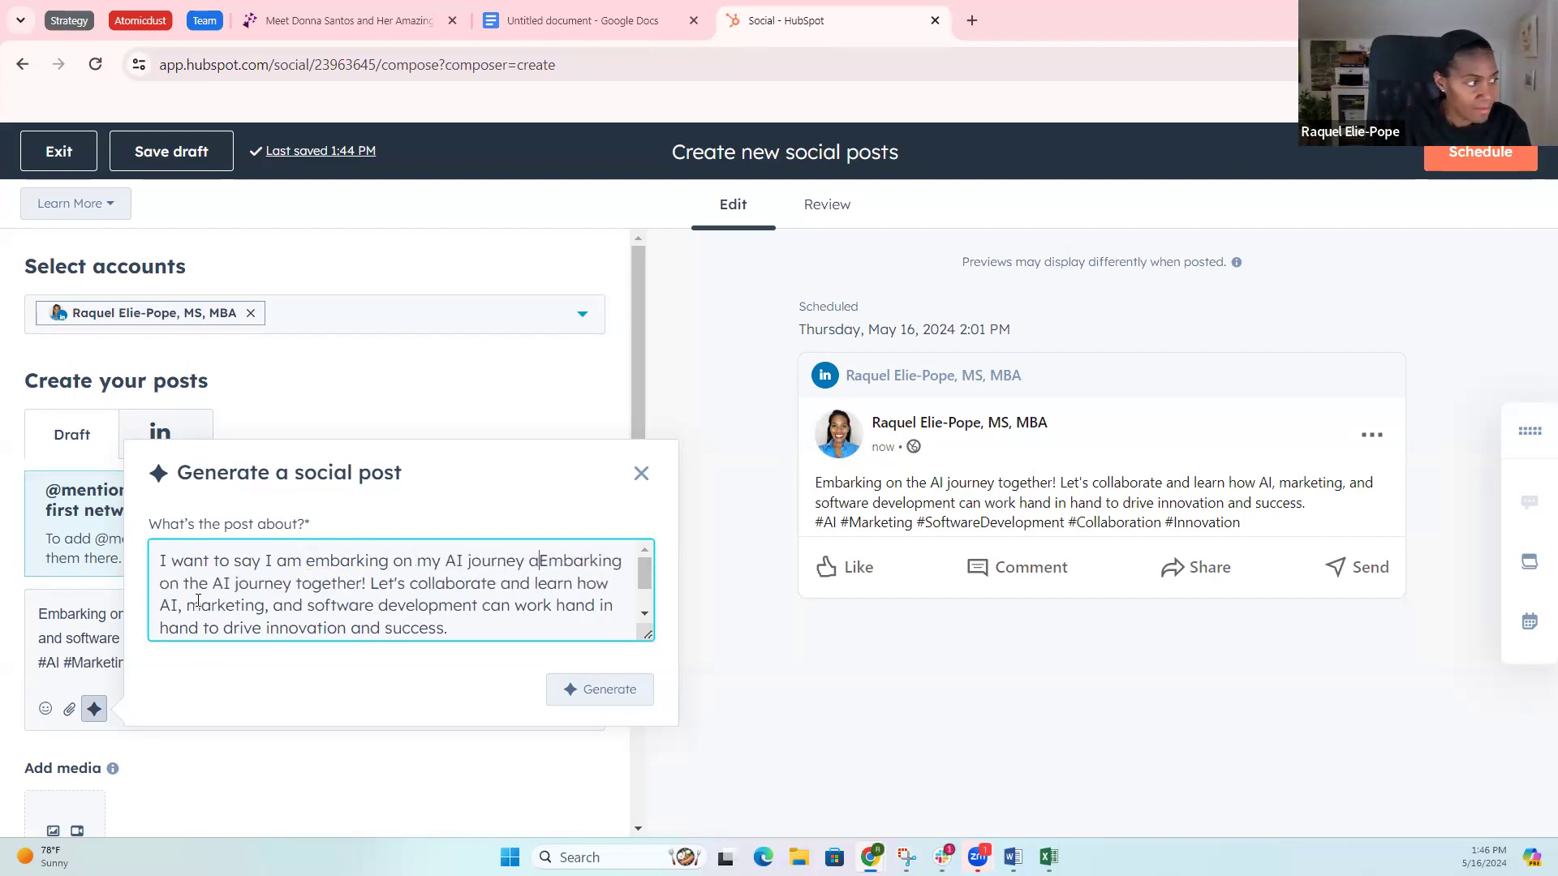
Step: Continue the prompt's introduction before the pasted post with "have learnt a lot and would like to know how others are feeling:"
{"action": "type", "text": "have learnt a"}
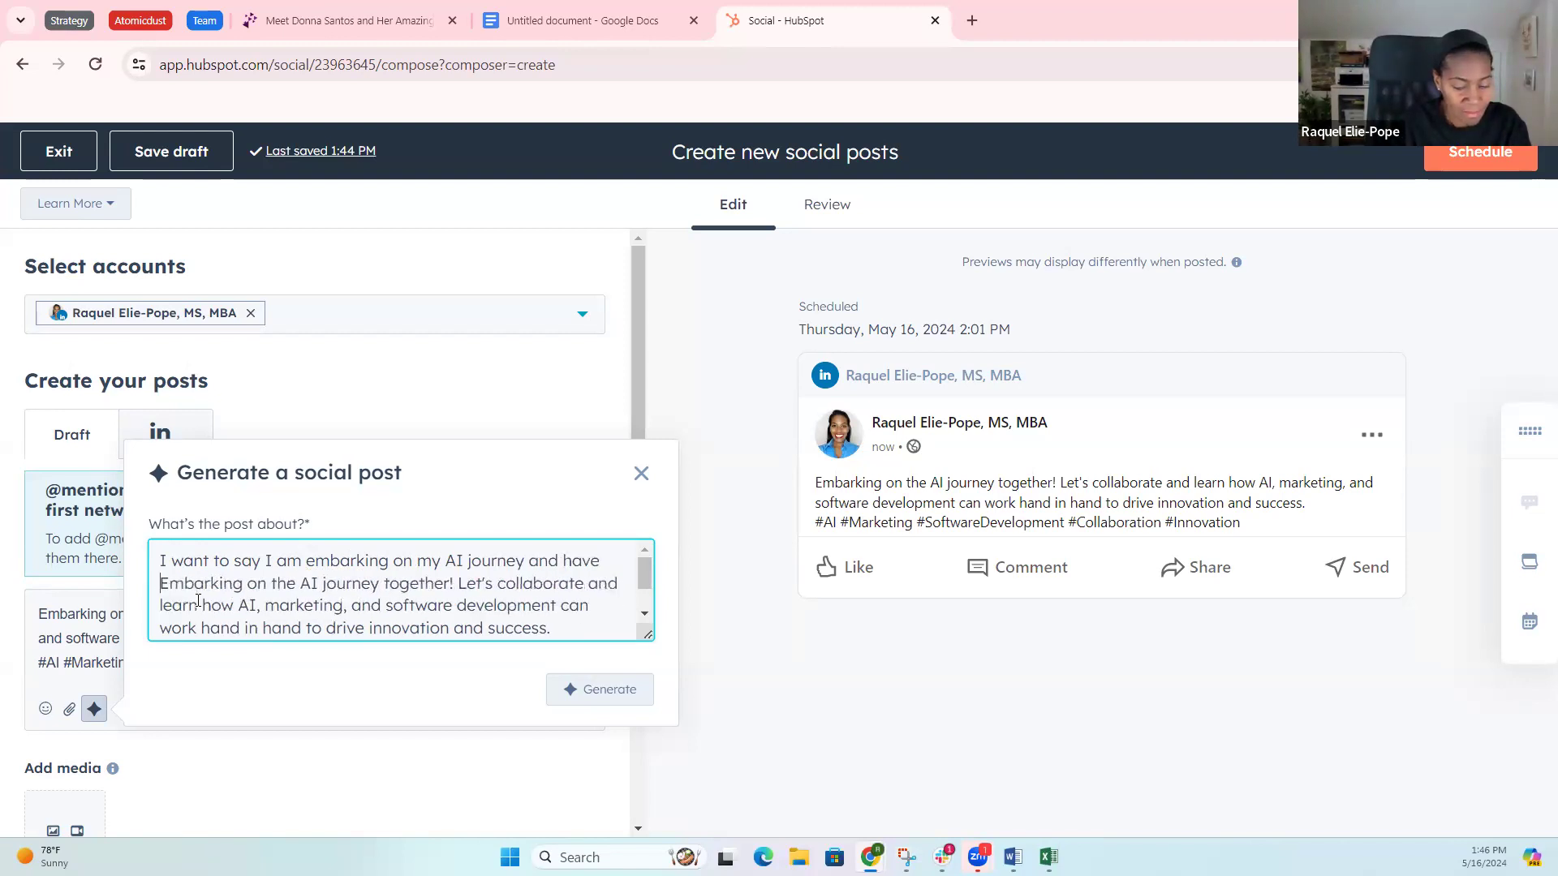
{"action": "type", "text": "lot "}
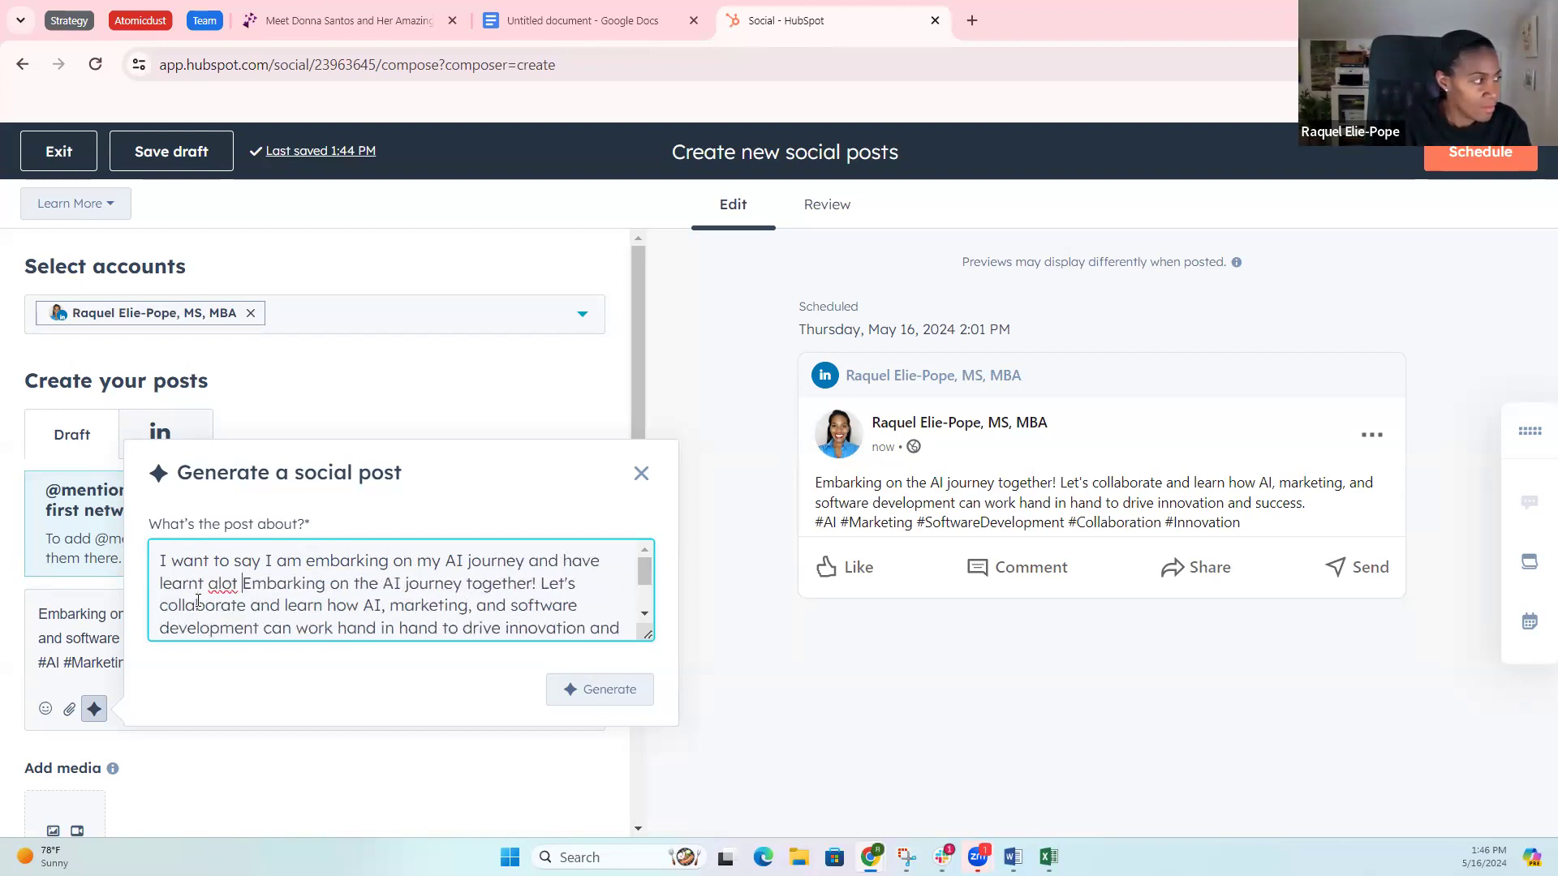
{"action": "type", "text": "and would like to "}
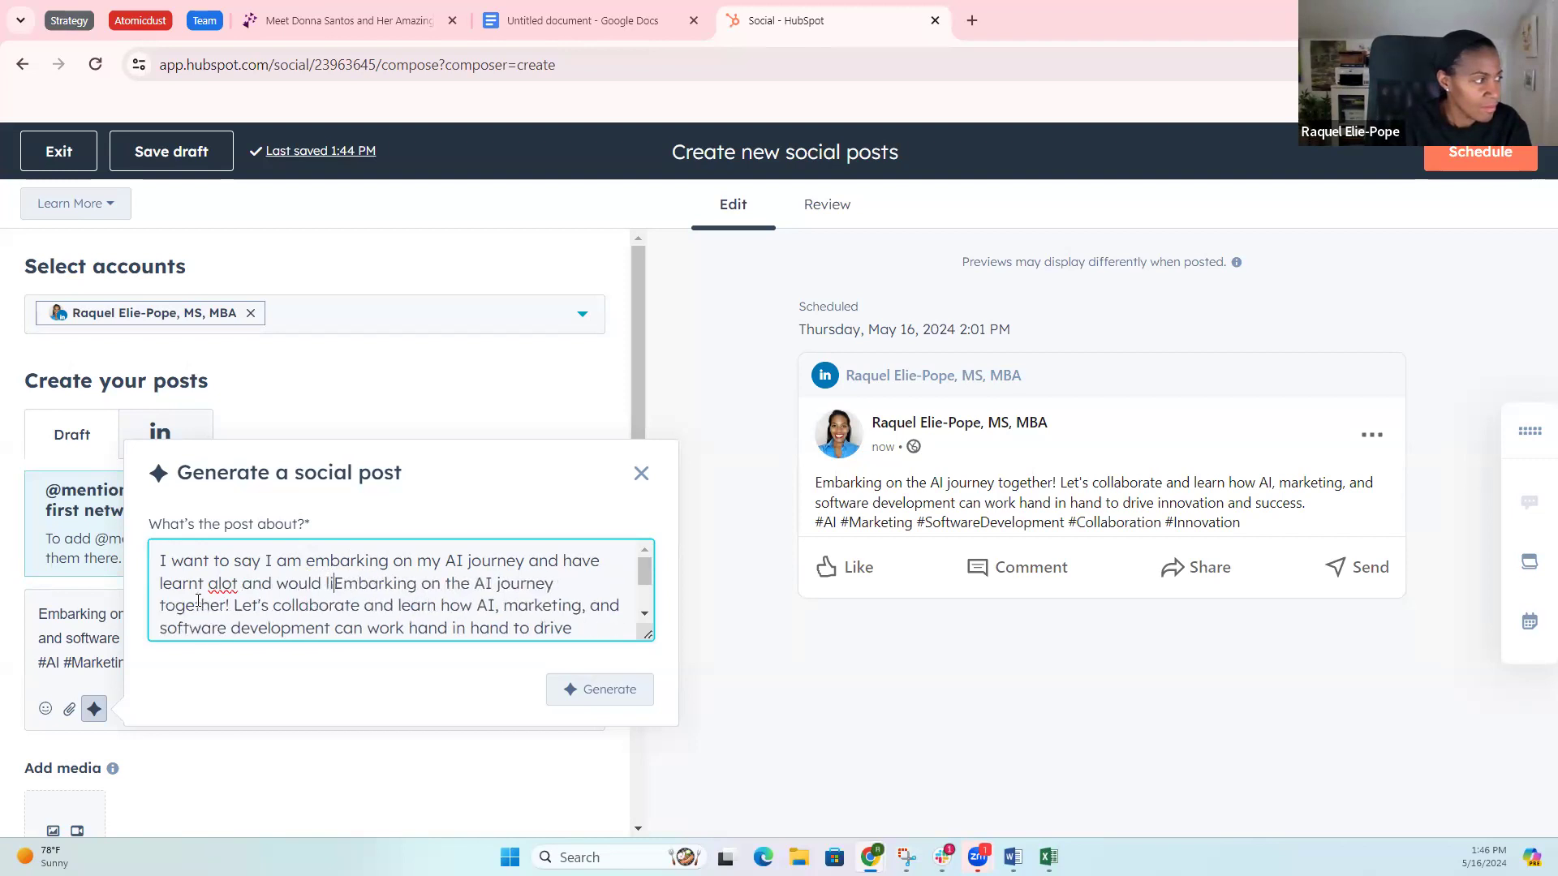
{"action": "type", "text": "know how ar"}
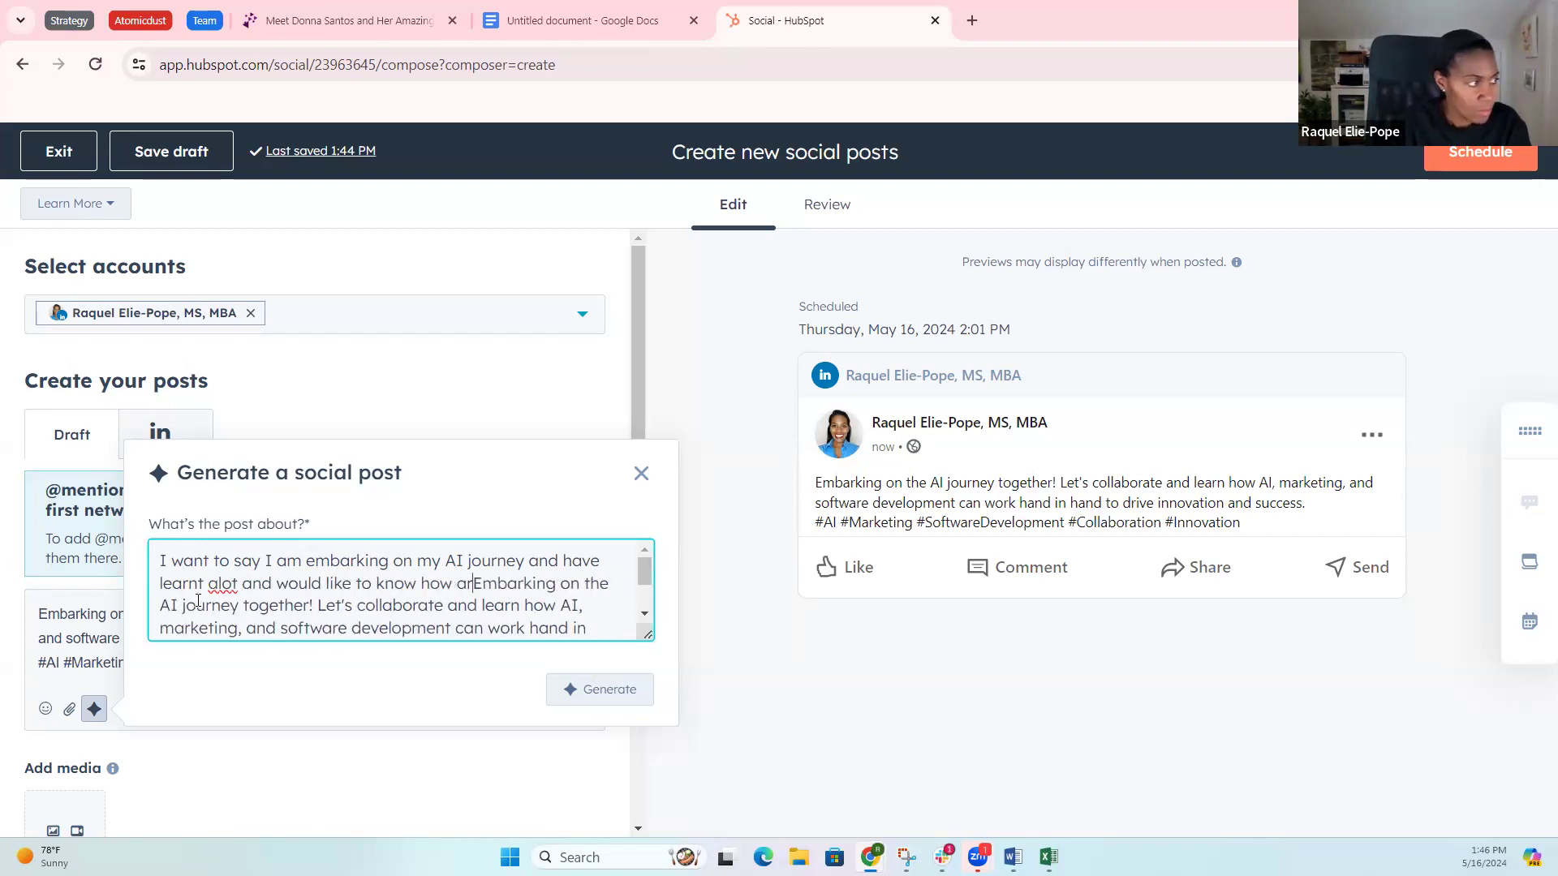
{"action": "key", "text": "BackSpace"}
{"action": "key", "text": "BackSpace"}
{"action": "type", "text": "other a"}
{"action": "key", "text": "BackSpace"}
{"action": "key", "text": "BackSpace"}
{"action": "type", "text": "s are fe"}
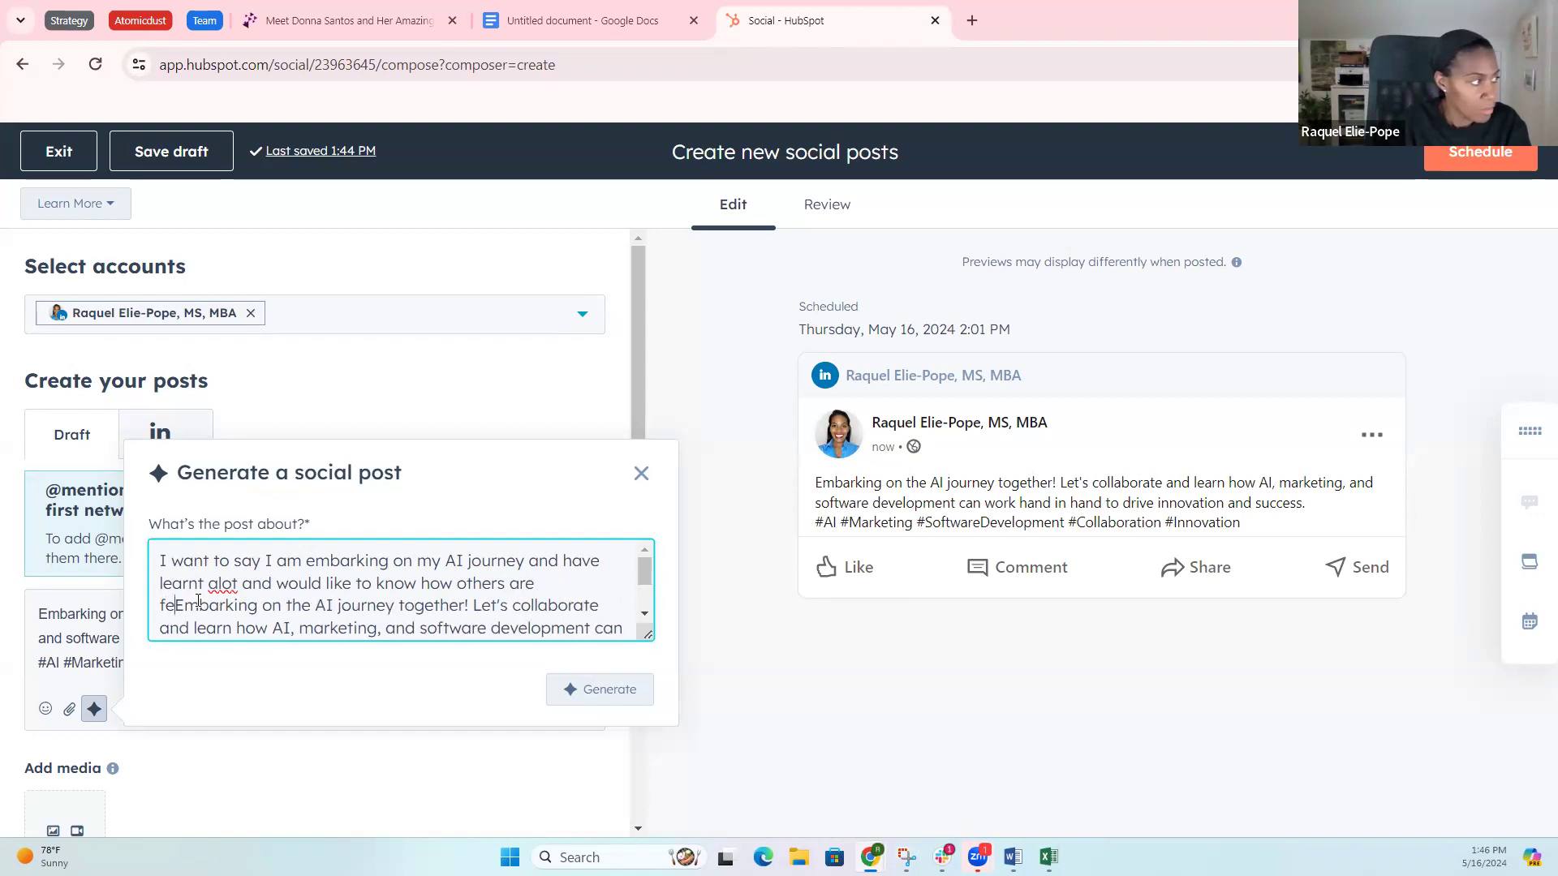
{"action": "type", "text": "eling"}
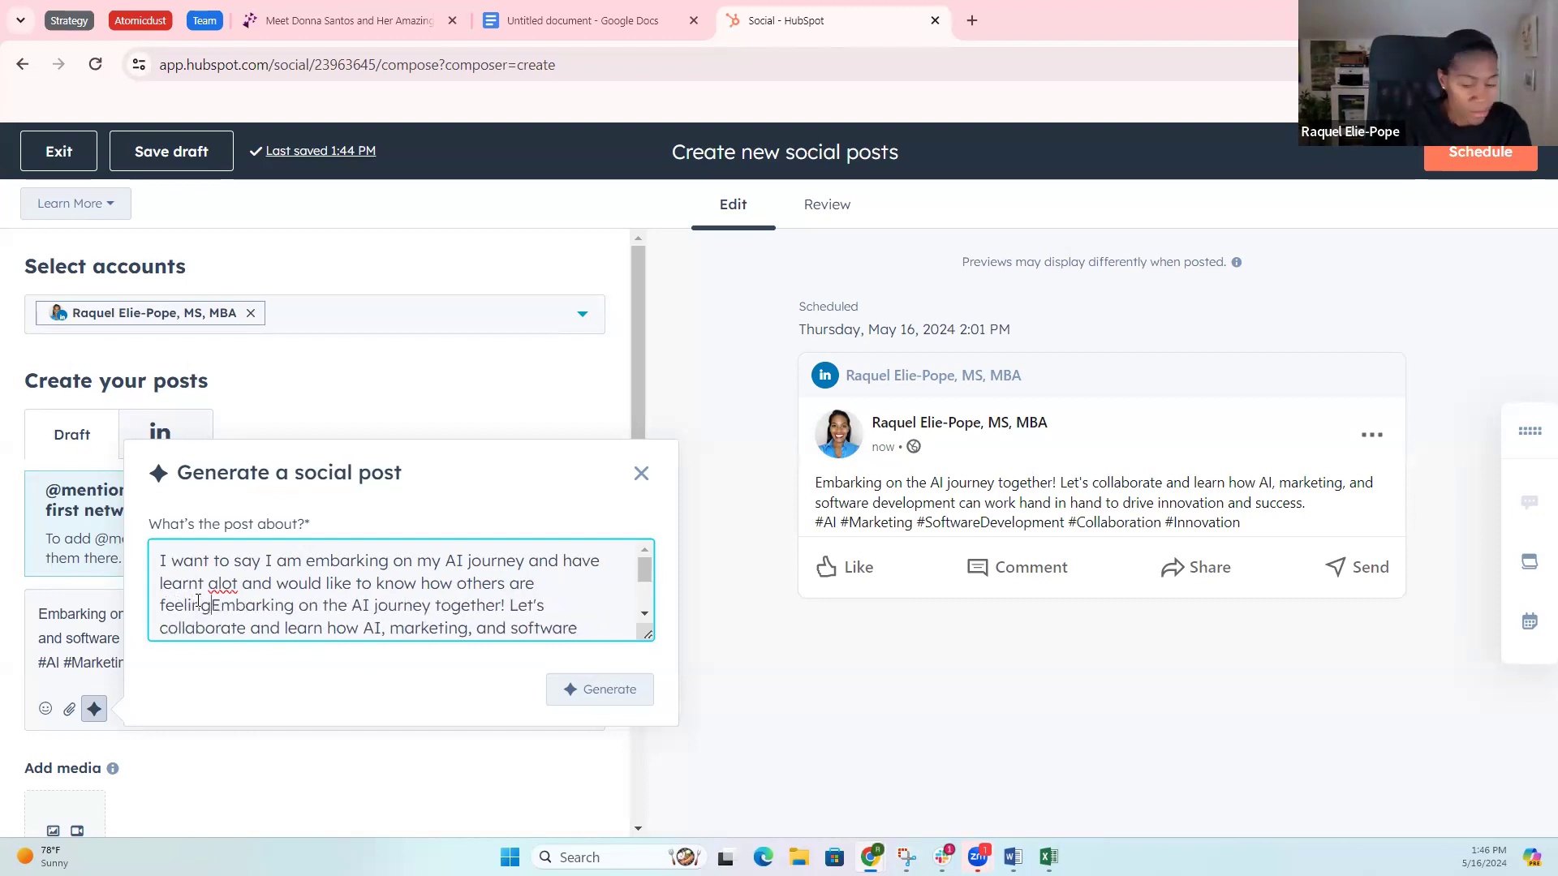
{"action": "type", "text": ": Embarking"}
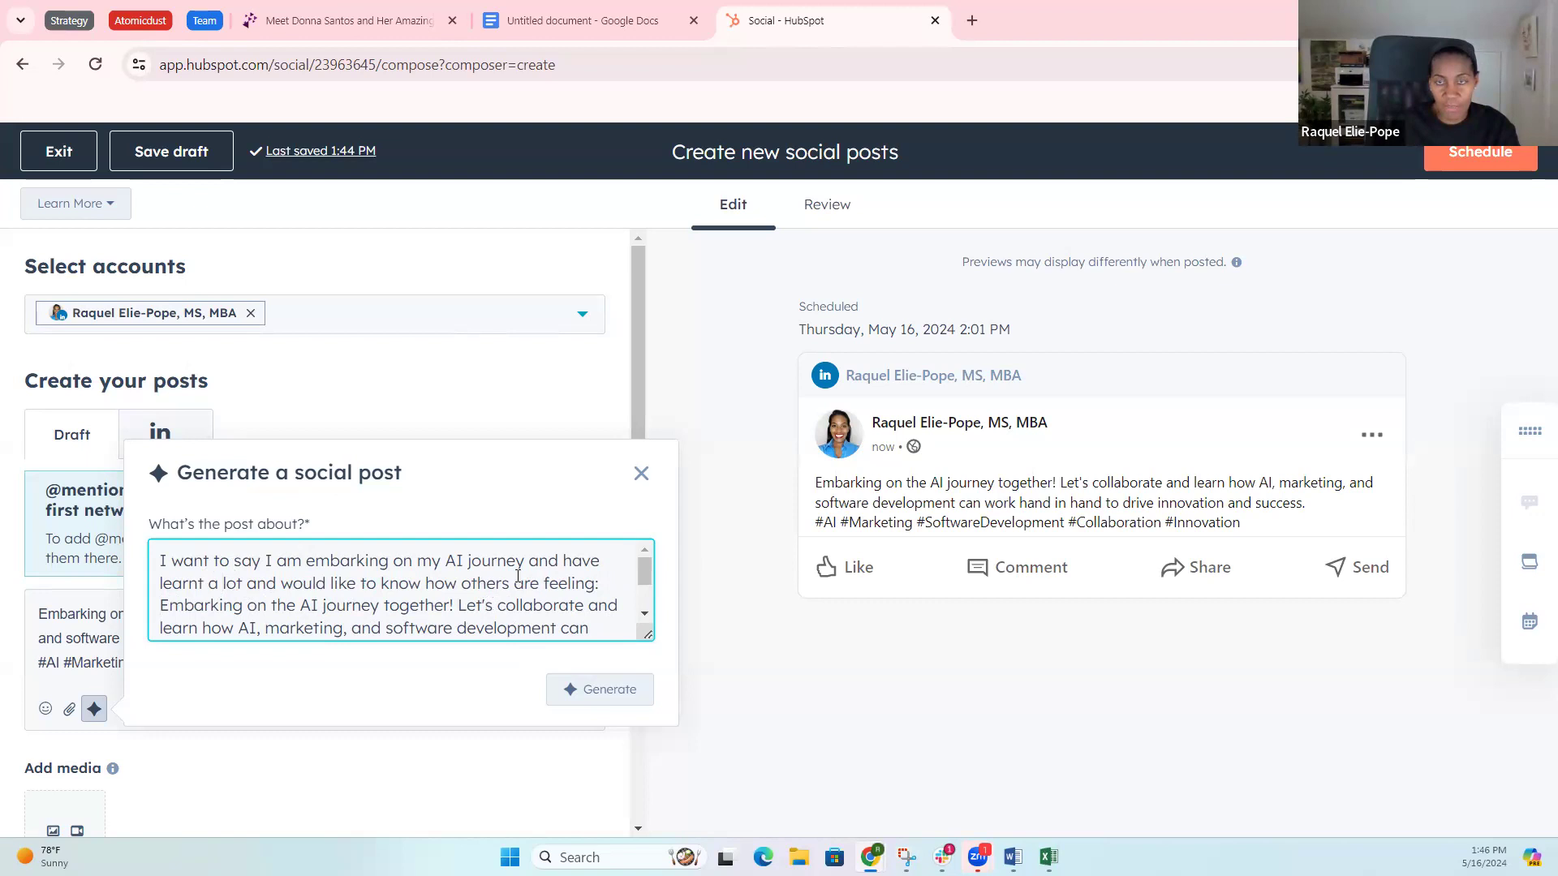
Step: Replace the colon after "feeling" with a period and add the instruction "Rewrite this post" before the pasted text
{"action": "double_click", "coordinate": [601, 584]}
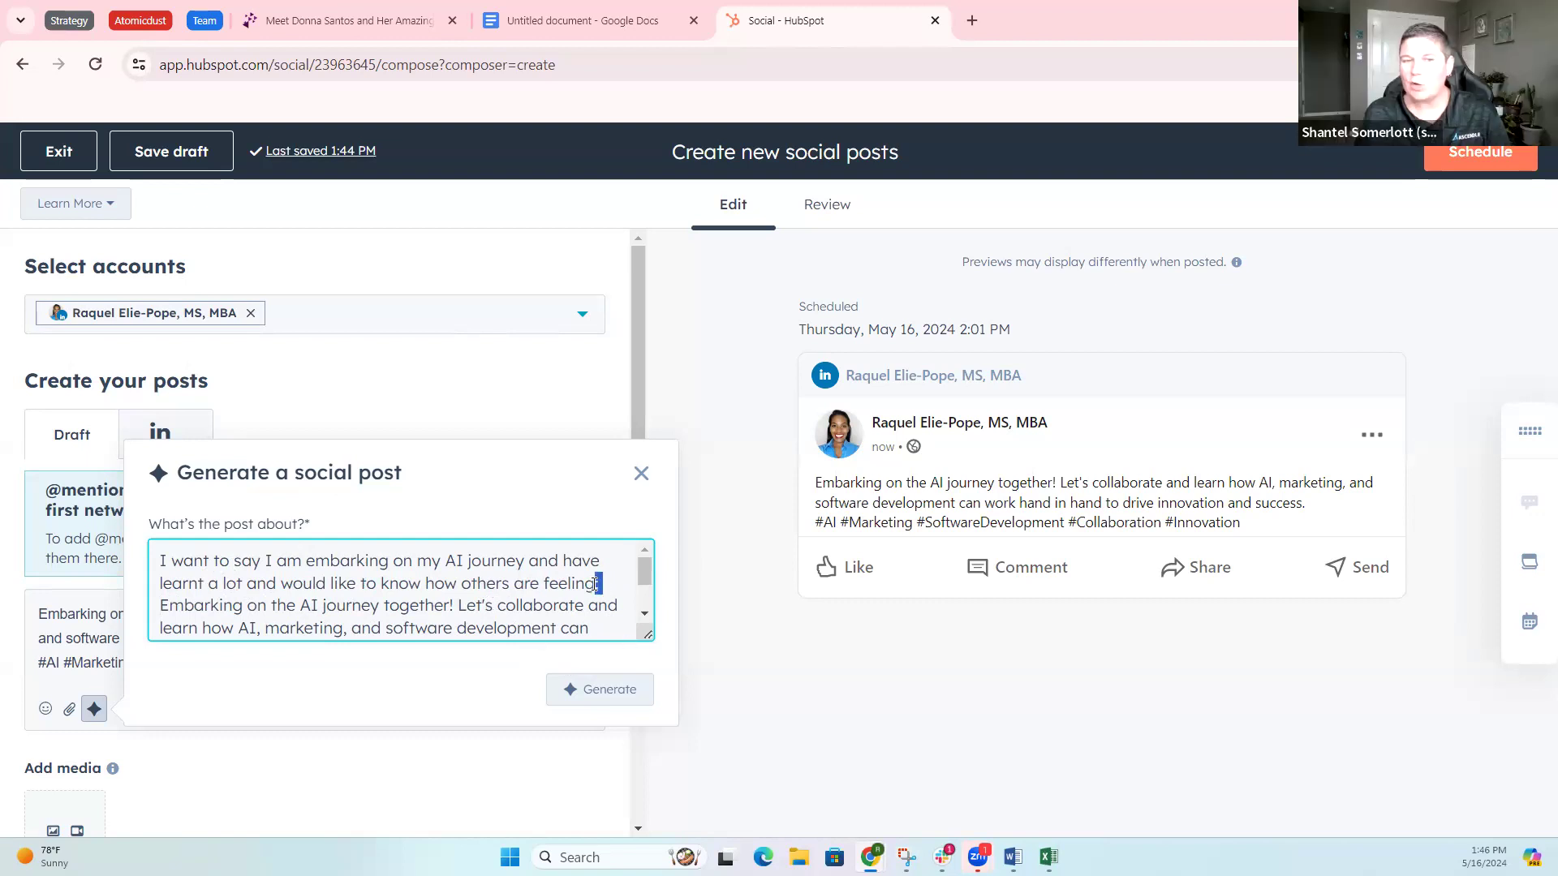
{"action": "left_click", "coordinate": [601, 584]}
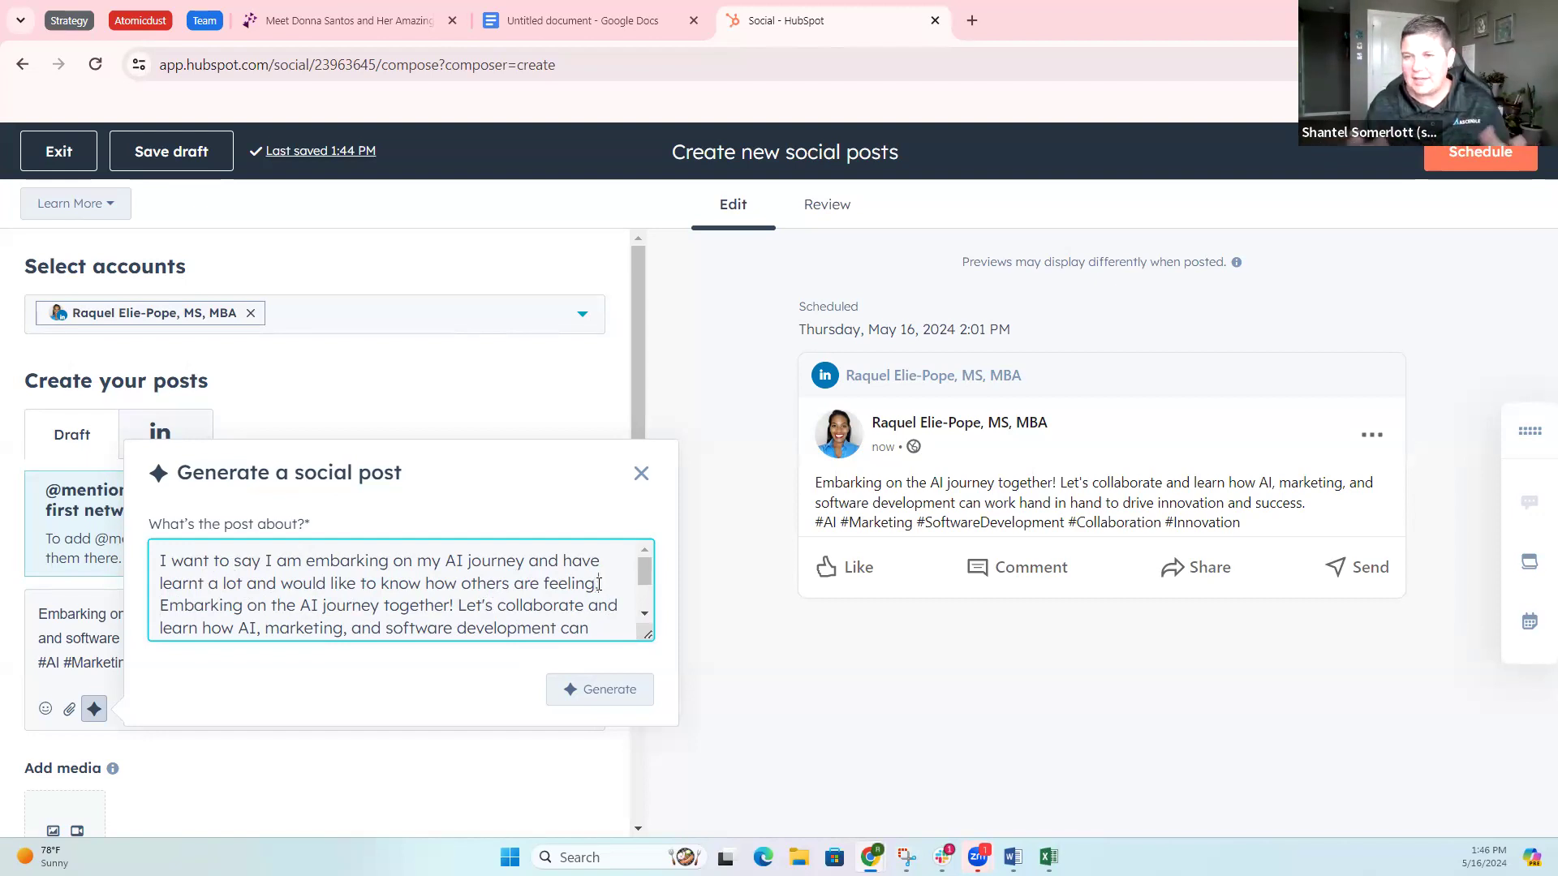
{"action": "type", "text": "Re write"}
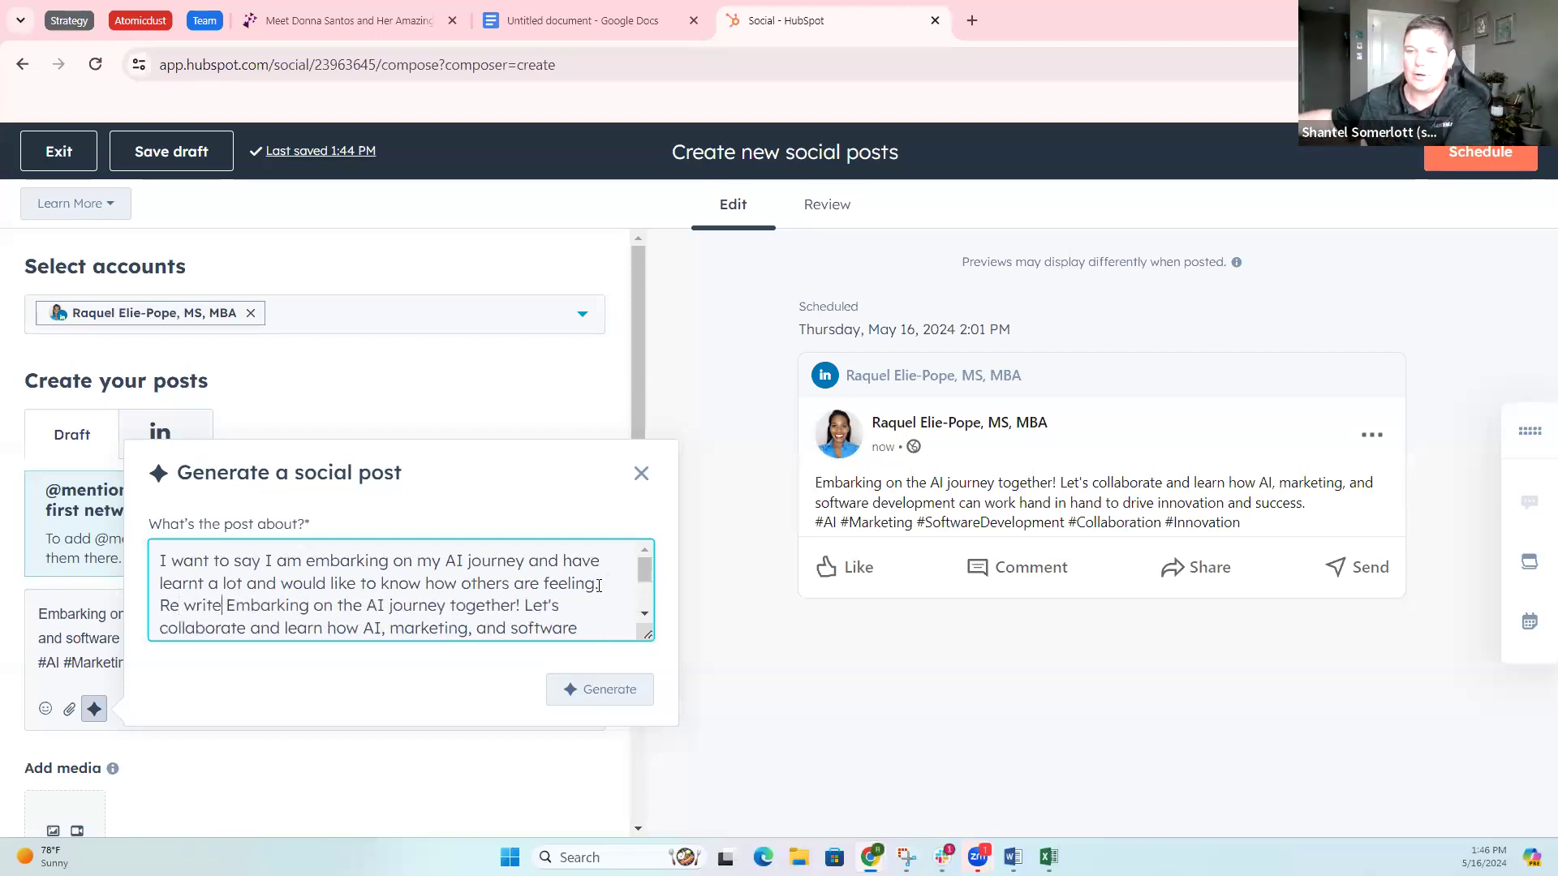
{"action": "key", "text": "BackSpace"}
{"action": "key", "text": "BackSpace"}
{"action": "key", "text": "BackSpace"}
{"action": "key", "text": "BackSpace"}
{"action": "key", "text": "BackSpace"}
{"action": "type", "text": "write this post to"}
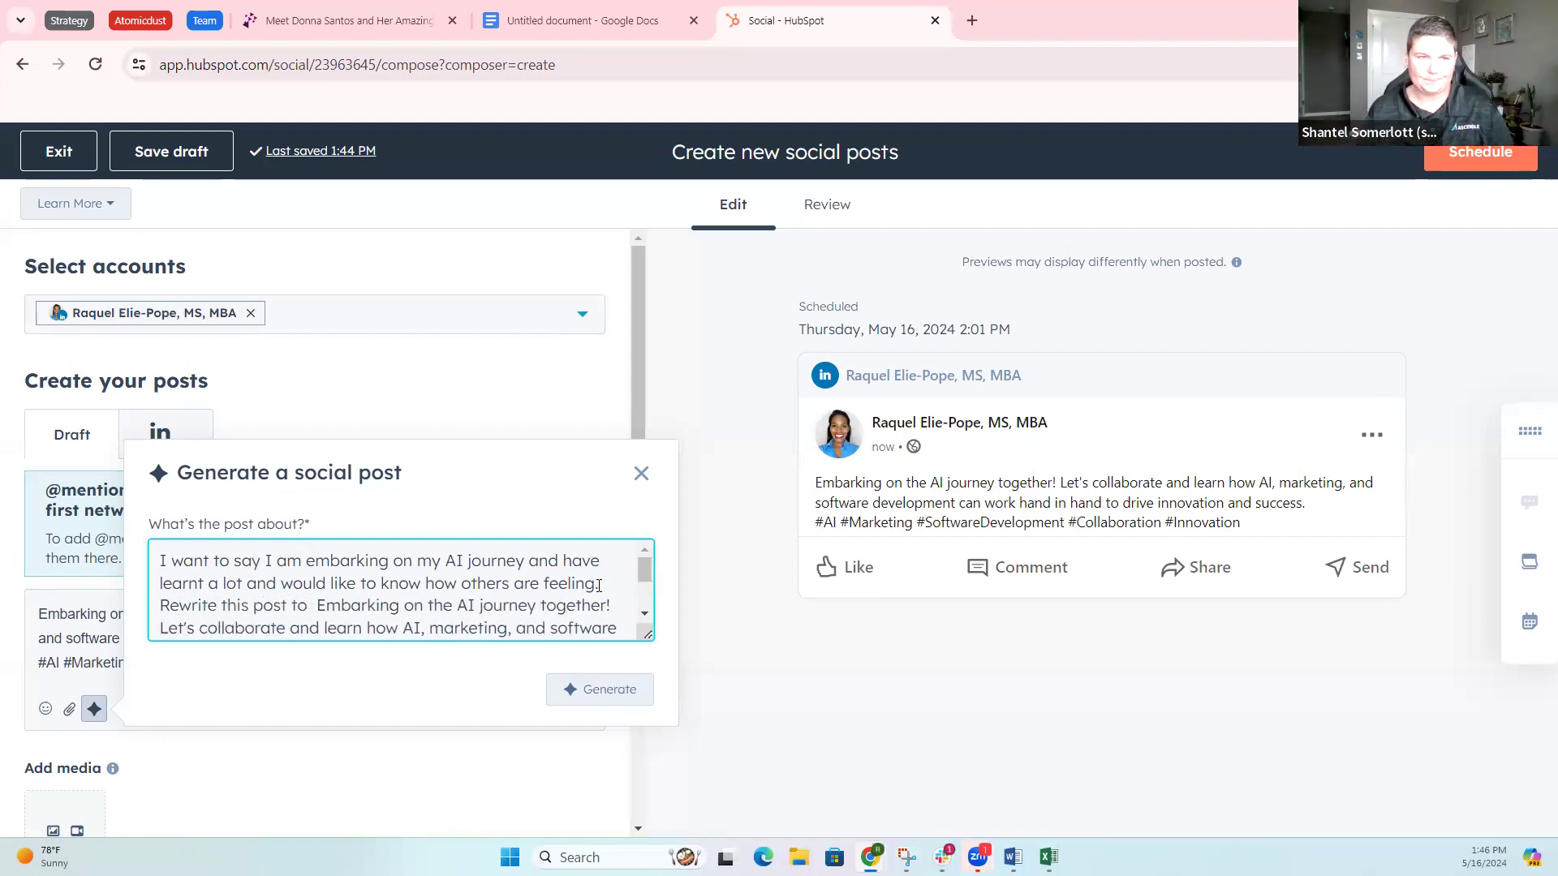
{"action": "key", "text": "BackSpace"}
{"action": "key", "text": "BackSpace"}
{"action": "key", "text": "BackSpace"}
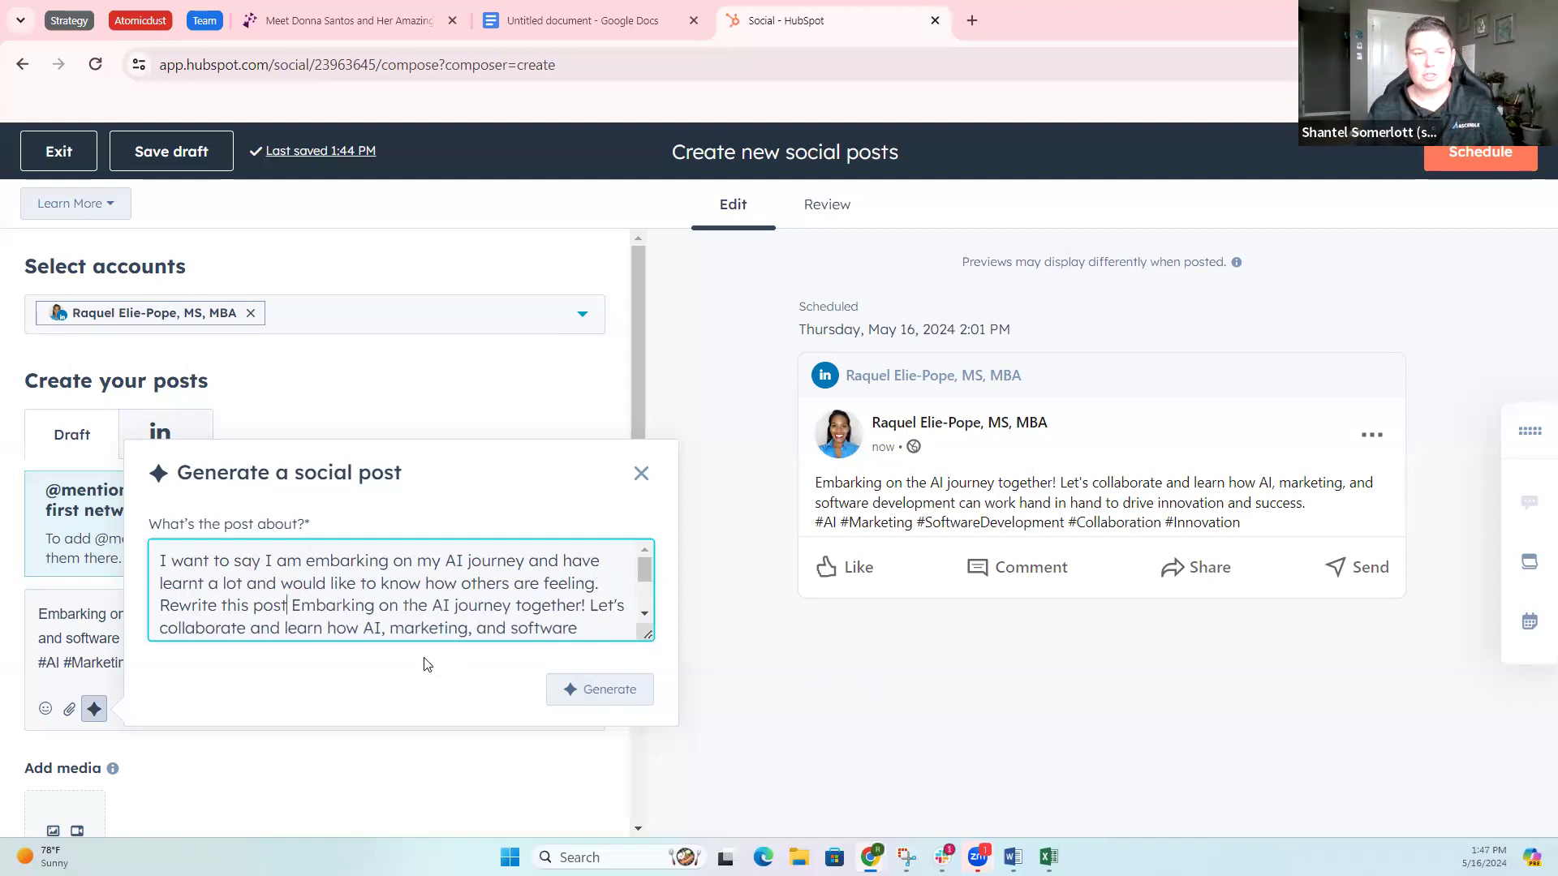
Step: Complete the prompt with a colon after "Rewrite this post", generate the rewritten post, and insert it into the draft
{"action": "type", "text": ":"}
{"action": "left_click", "coordinate": [609, 689]}
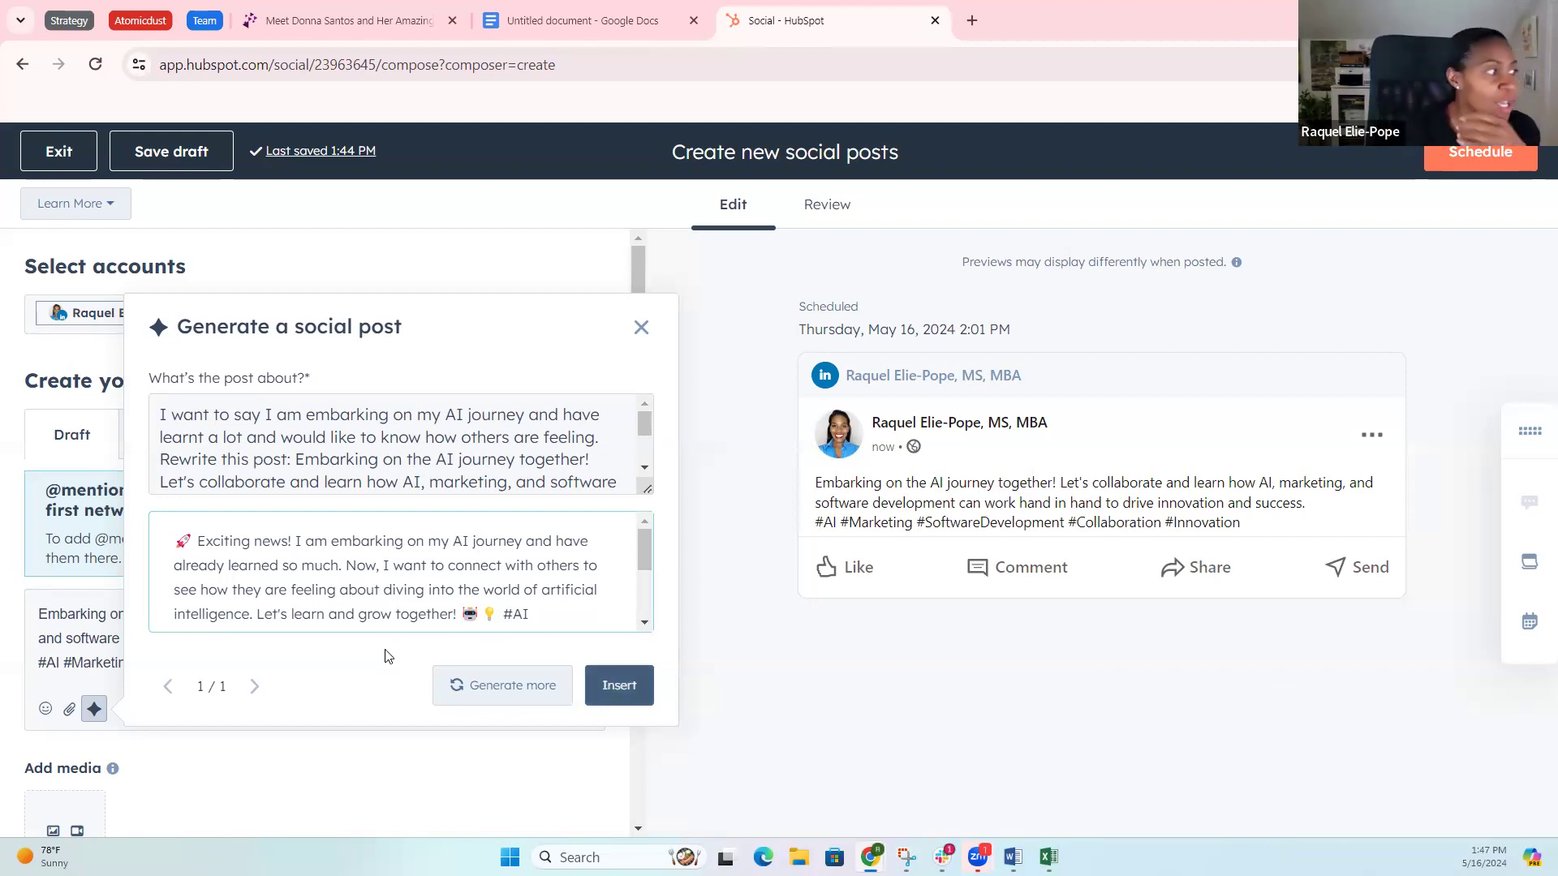
{"action": "left_click_drag", "start_coordinate": [457, 614], "coordinate": [432, 614]}
{"action": "left_click_drag", "start_coordinate": [326, 602], "coordinate": [298, 546]}
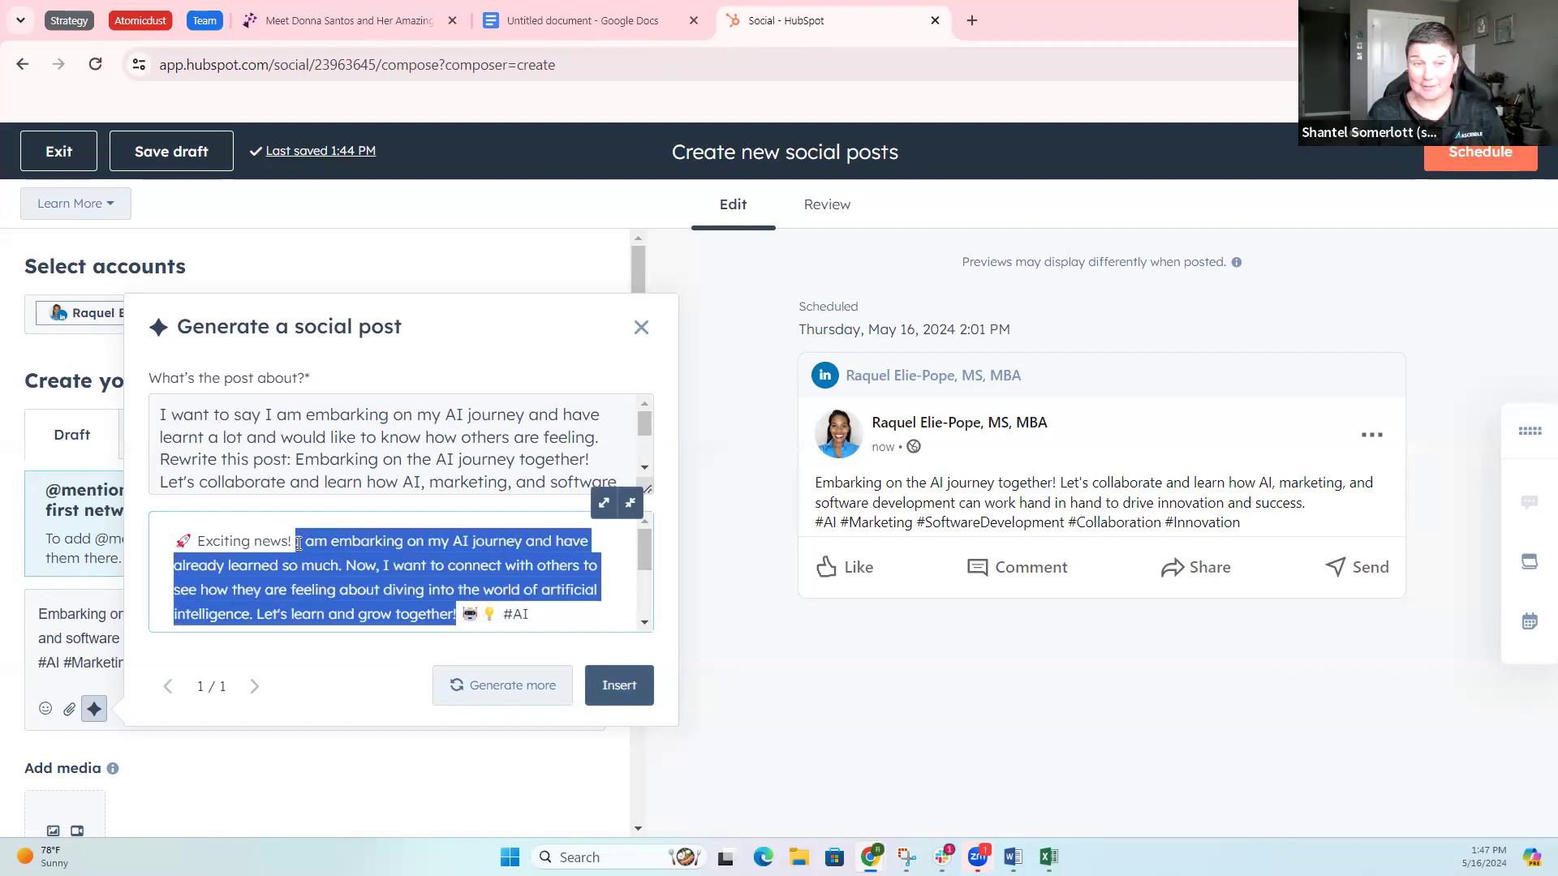
{"action": "left_click", "coordinate": [619, 685]}
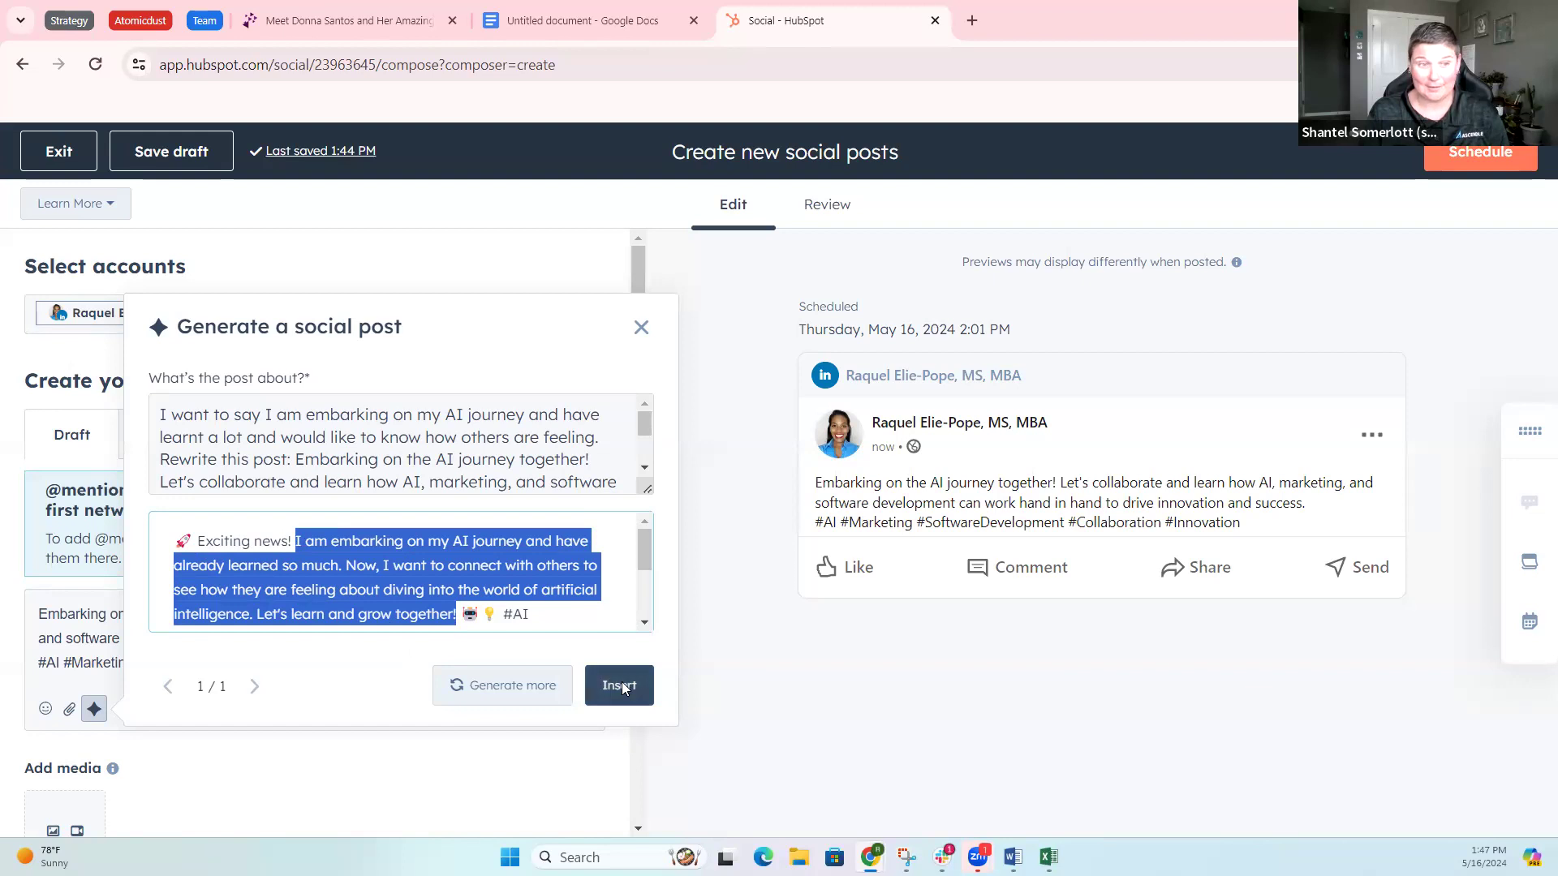
Step: Delete the rocket emoji and the opening "Exciting news!" so the post starts with "I am embarking on my AI journey"
{"action": "scroll", "coordinate": [367, 658], "scroll_direction": "down", "scroll_amount": 1}
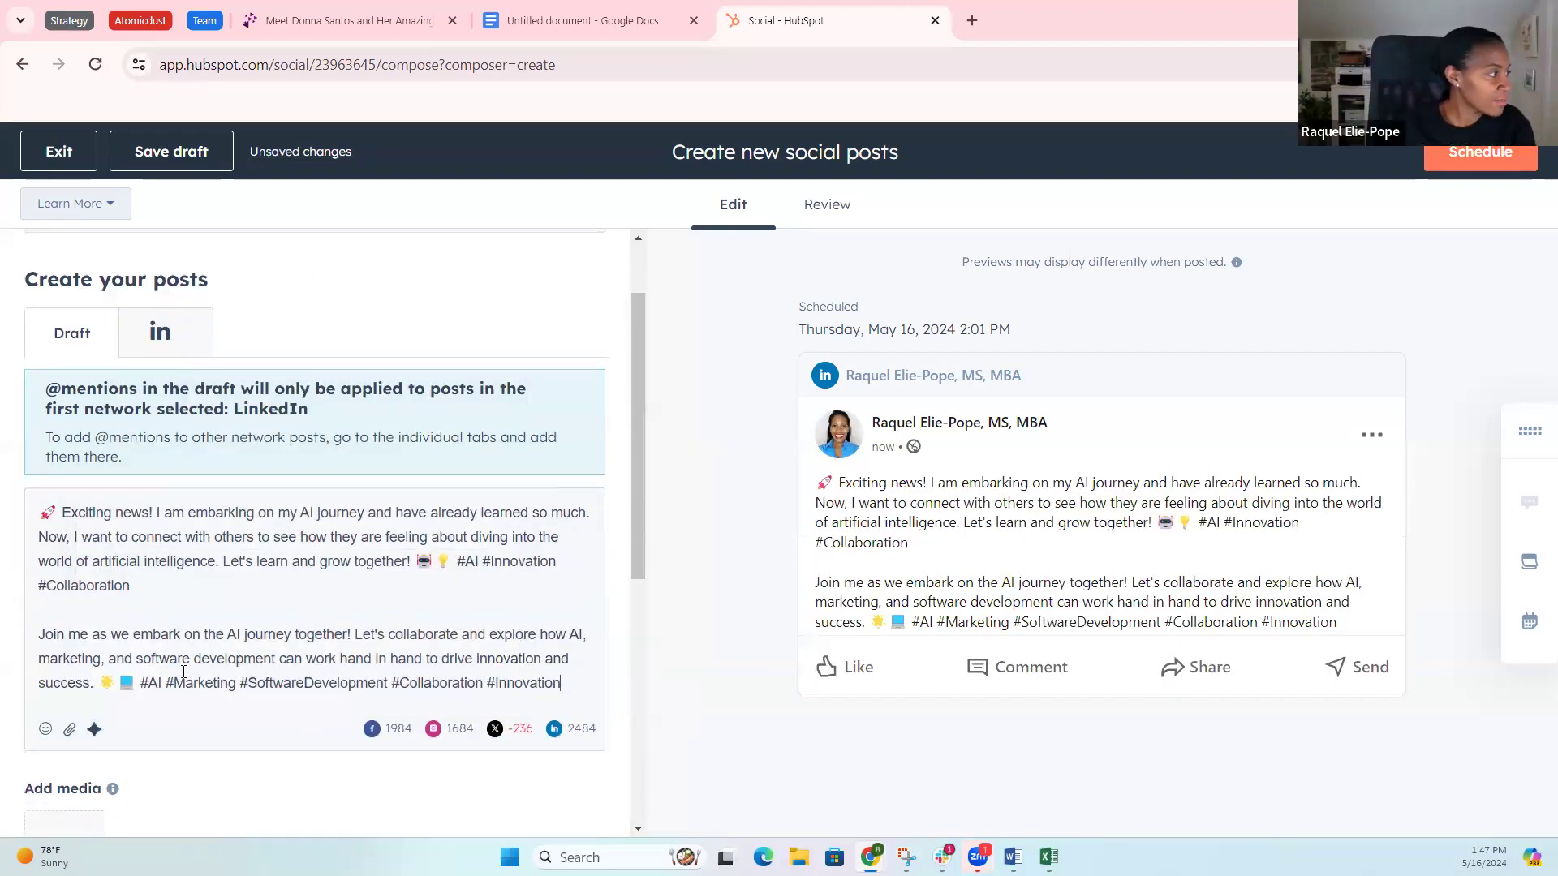
{"action": "left_click_drag", "start_coordinate": [154, 513], "coordinate": [12, 514]}
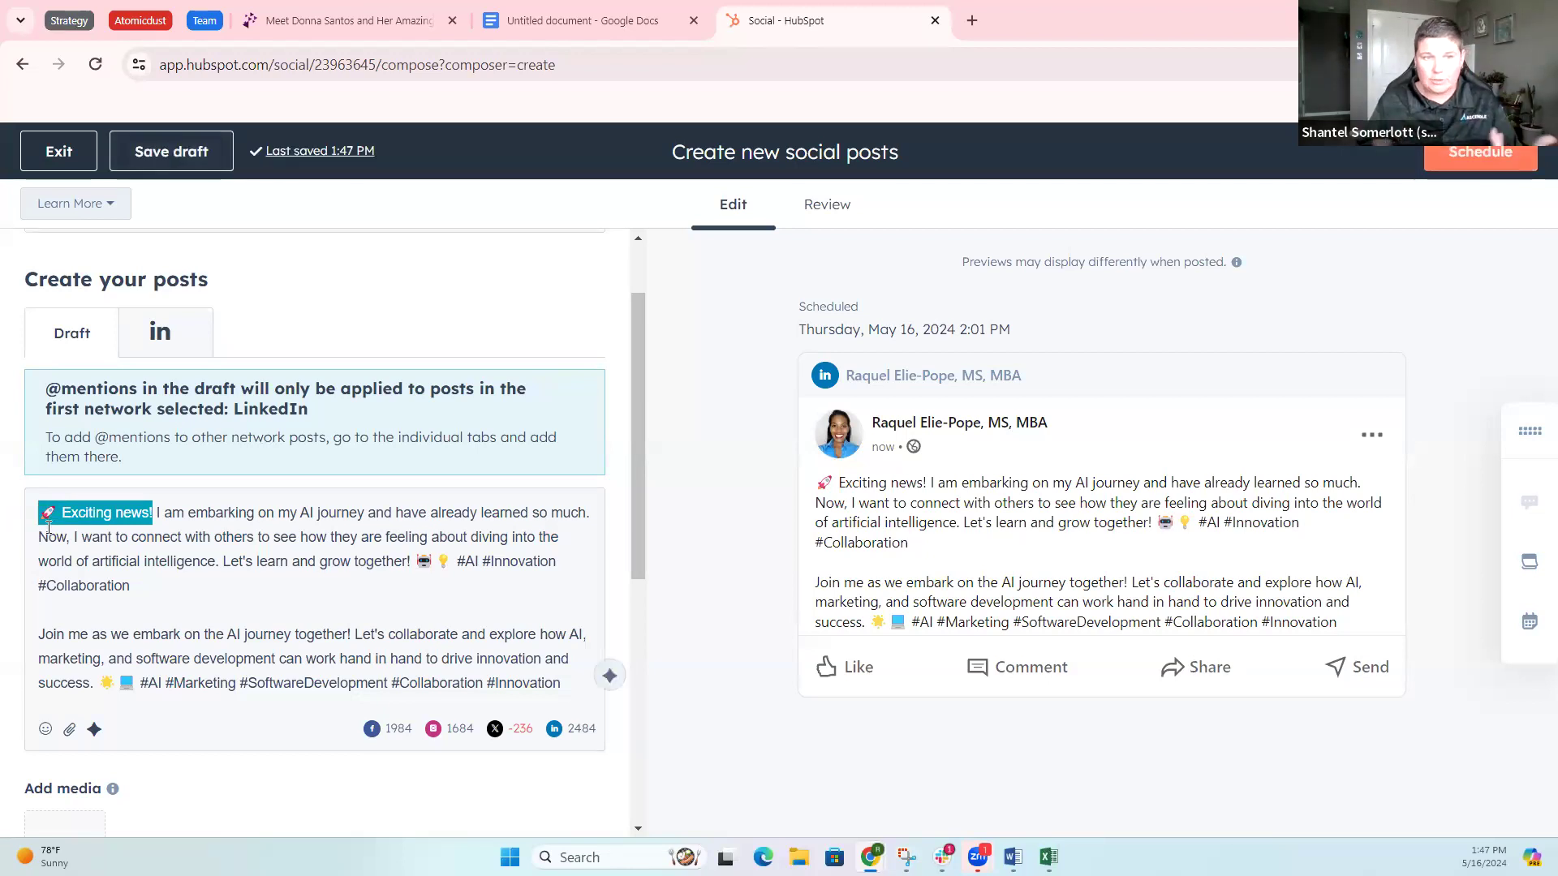
{"action": "key", "text": "BackSpace"}
{"action": "key", "text": "Delete"}
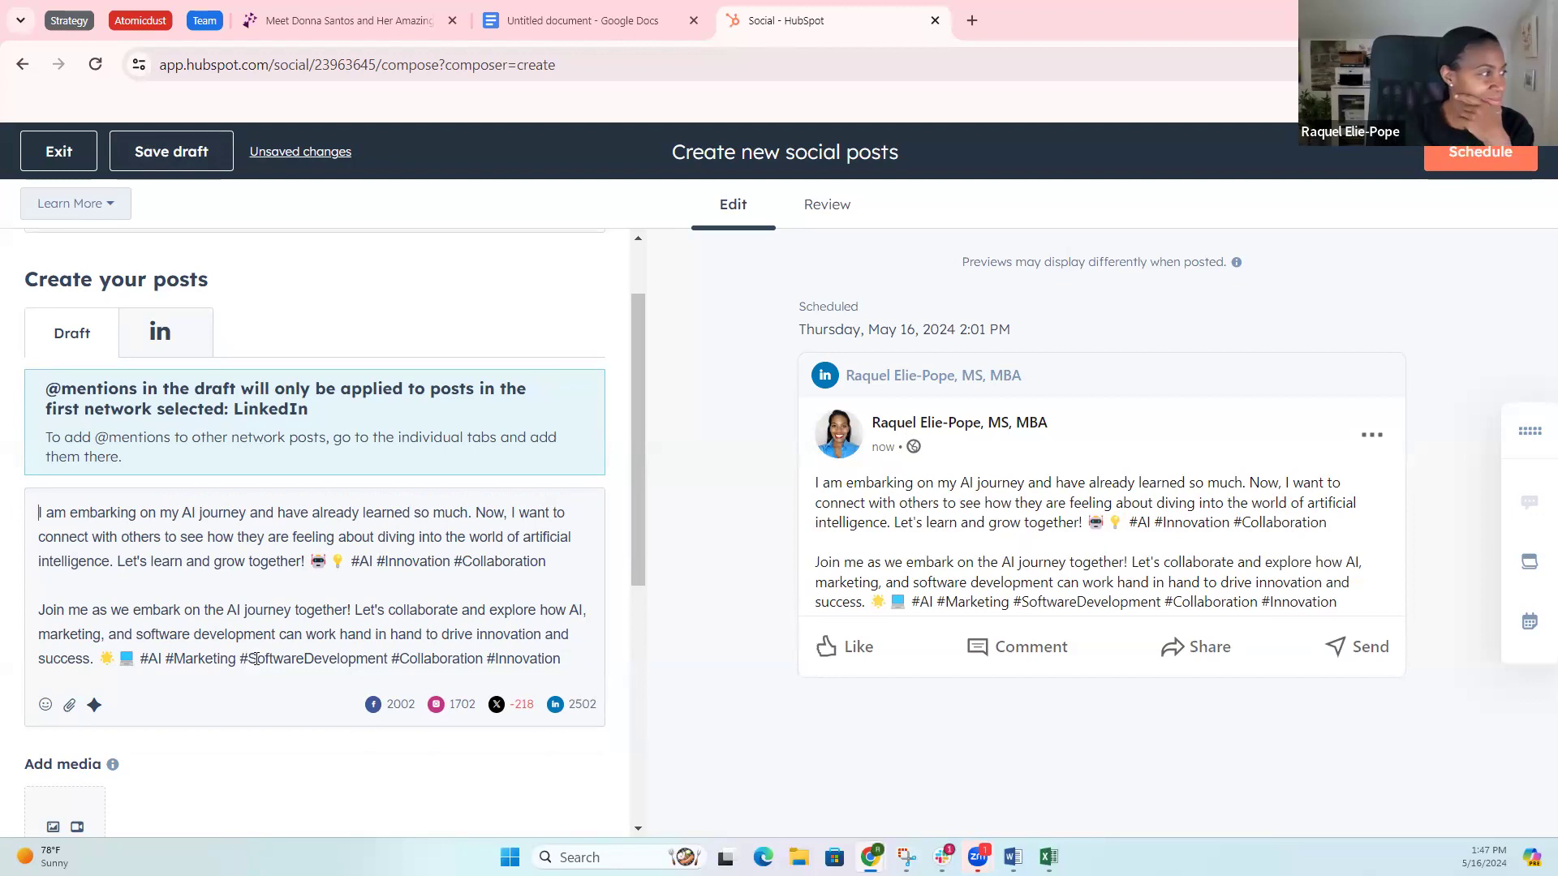
Step: Delete the draft's whole second paragraph, starting with "Join me as we embark on the AI journey together!", including its hashtags
{"action": "left_click_drag", "start_coordinate": [40, 607], "coordinate": [311, 655]}
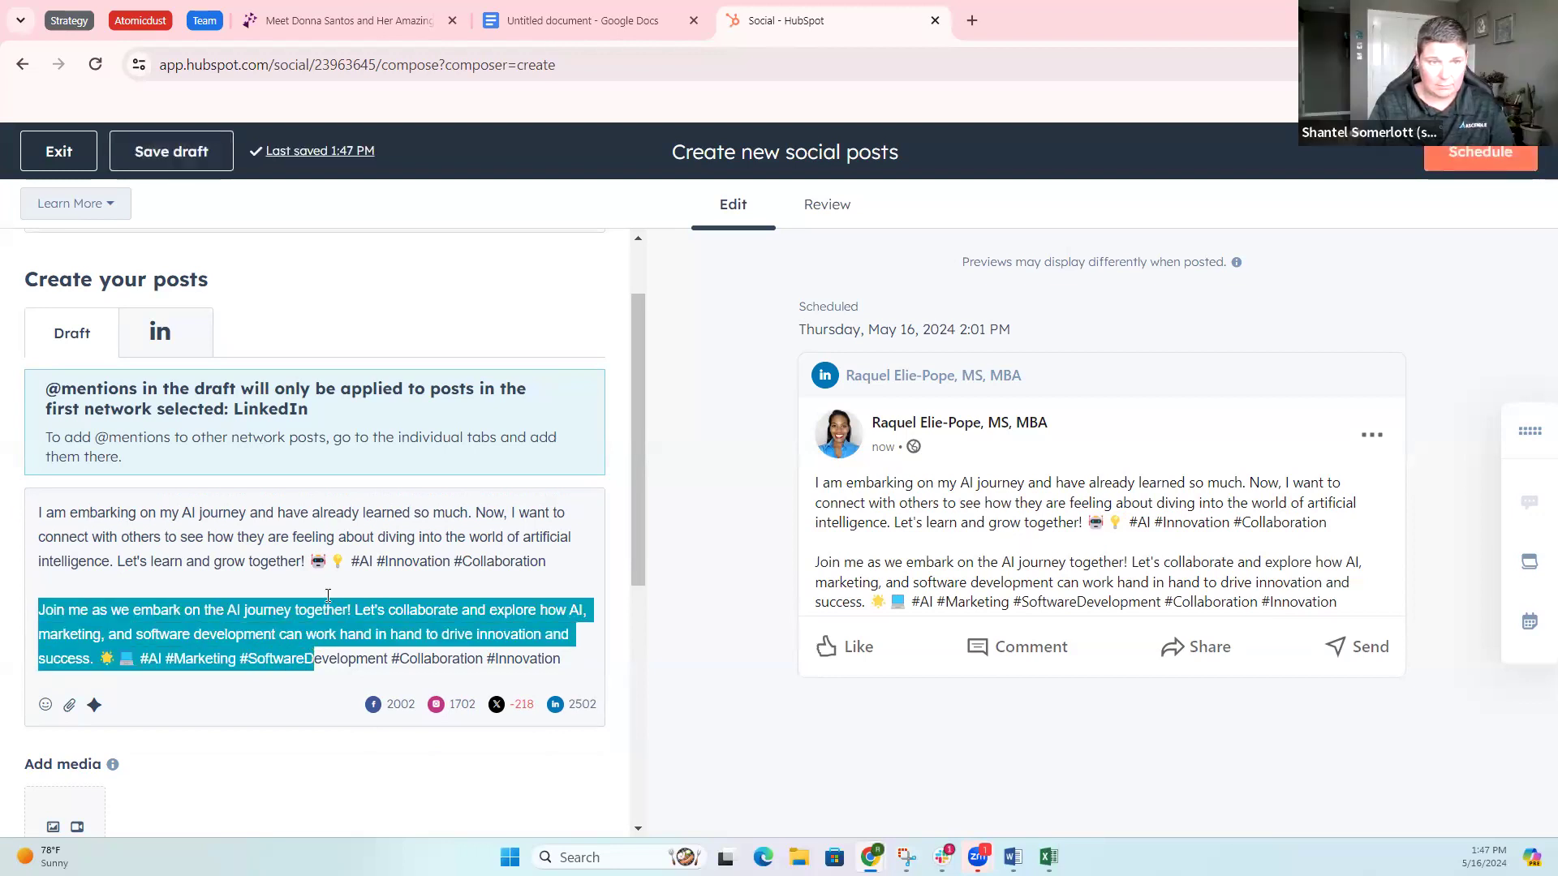
{"action": "left_click", "coordinate": [185, 638]}
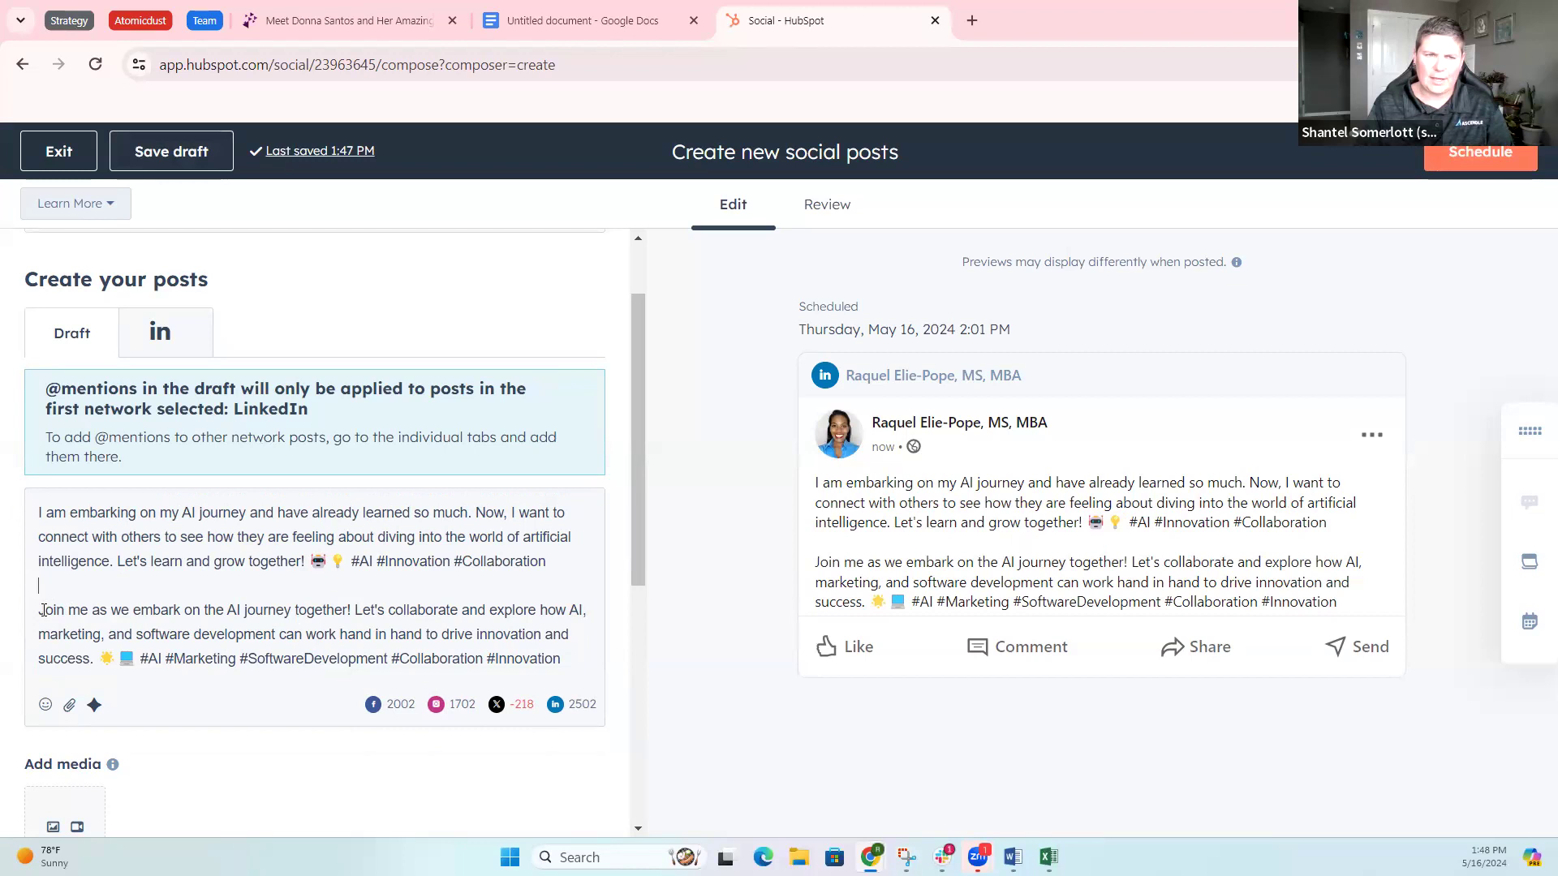
{"action": "left_click_drag", "start_coordinate": [42, 610], "coordinate": [321, 641]}
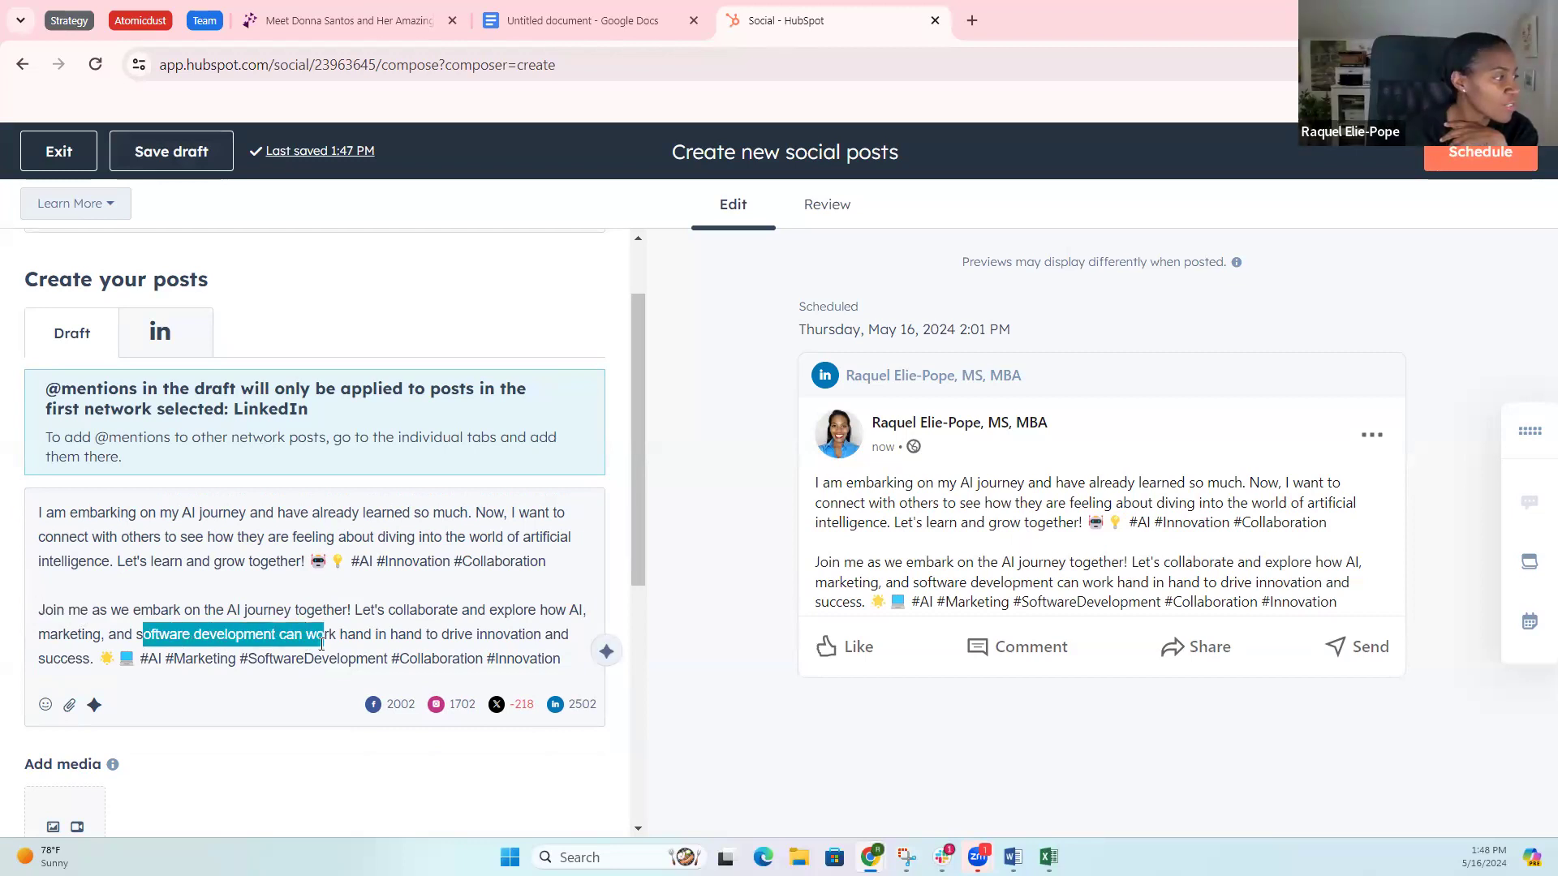
{"action": "left_click", "coordinate": [41, 612]}
{"action": "left_click_drag", "start_coordinate": [39, 613], "coordinate": [560, 670]}
{"action": "key", "text": "BackSpace"}
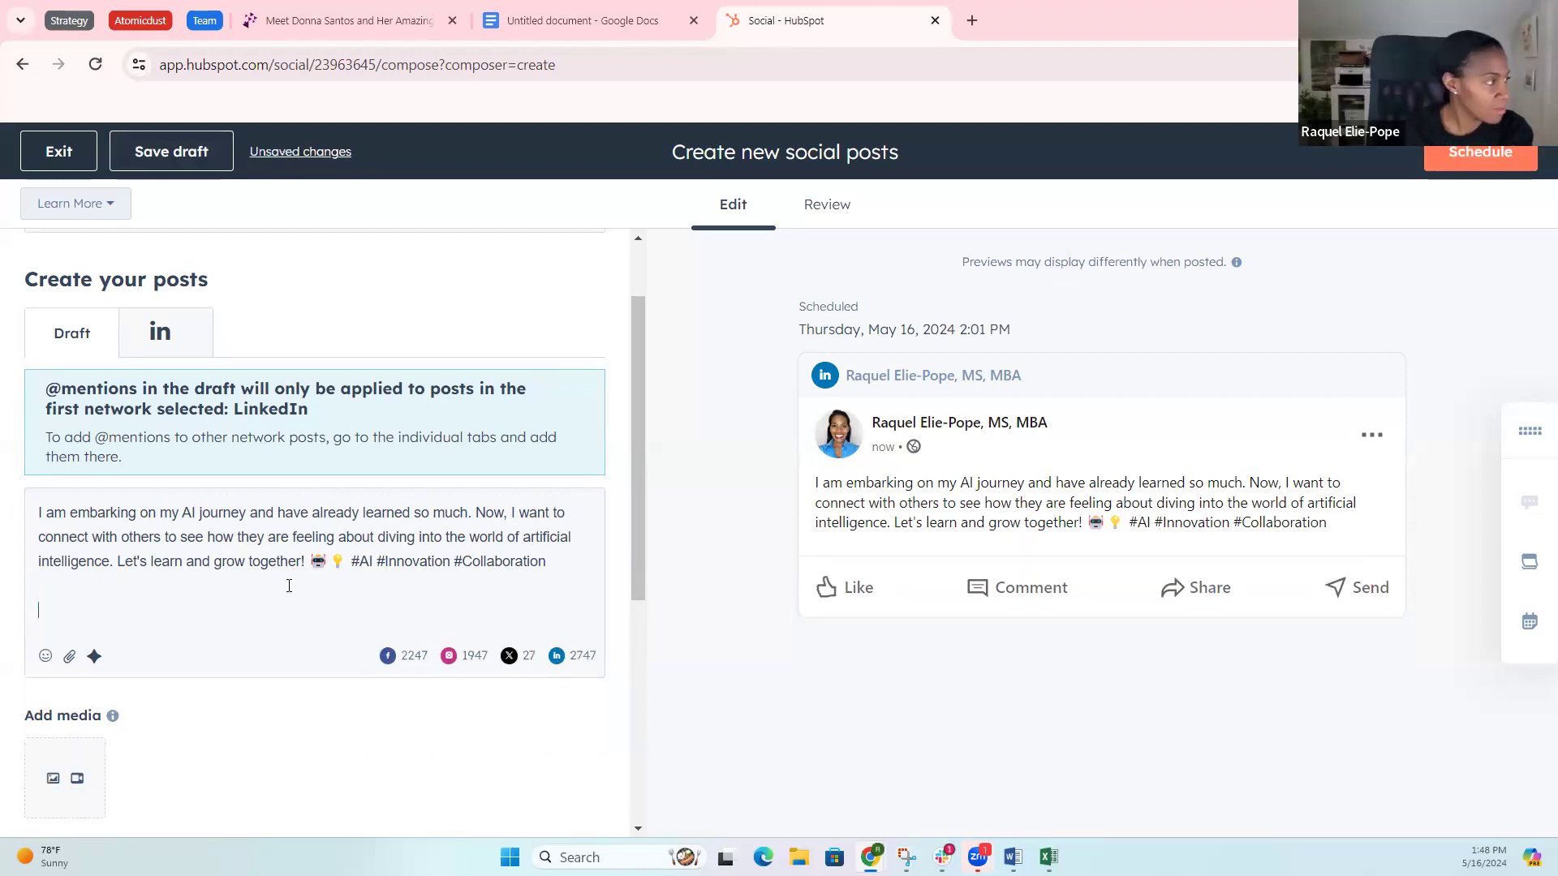
Step: Remove both emojis between "Let's learn and grow together!" and the hashtags
{"action": "left_click", "coordinate": [346, 562]}
{"action": "key", "text": "BackSpace"}
{"action": "left_click", "coordinate": [318, 560]}
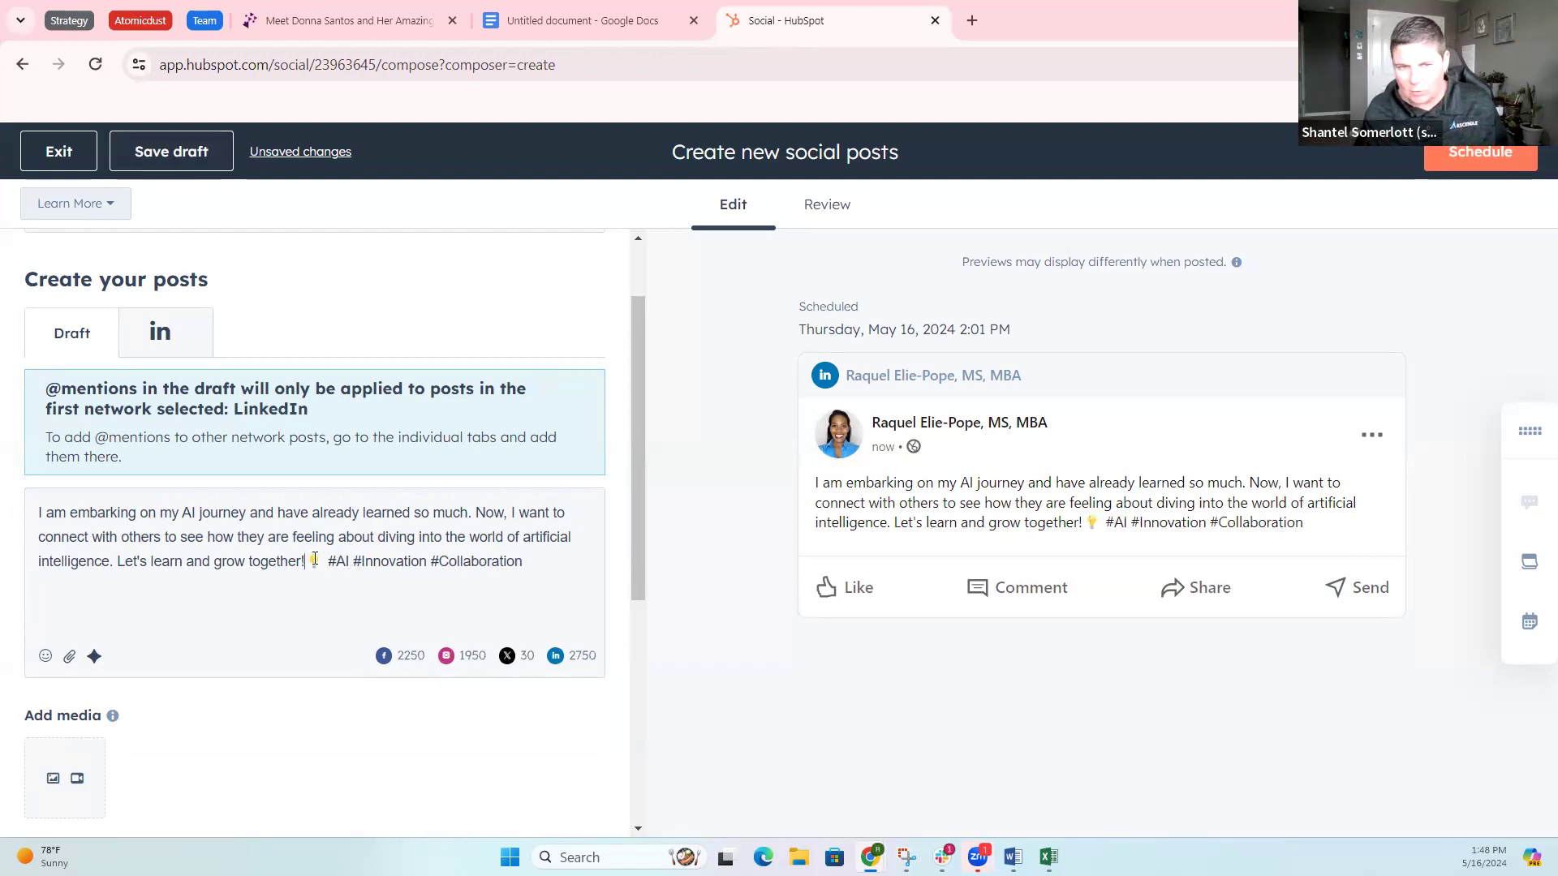
{"action": "key", "text": "BackSpace"}
Step: Put the hashtags and the sentence "Let's learn and grow together!" in separate paragraphs with blank lines between them, removing the space before #AI
{"action": "key", "text": "Return"}
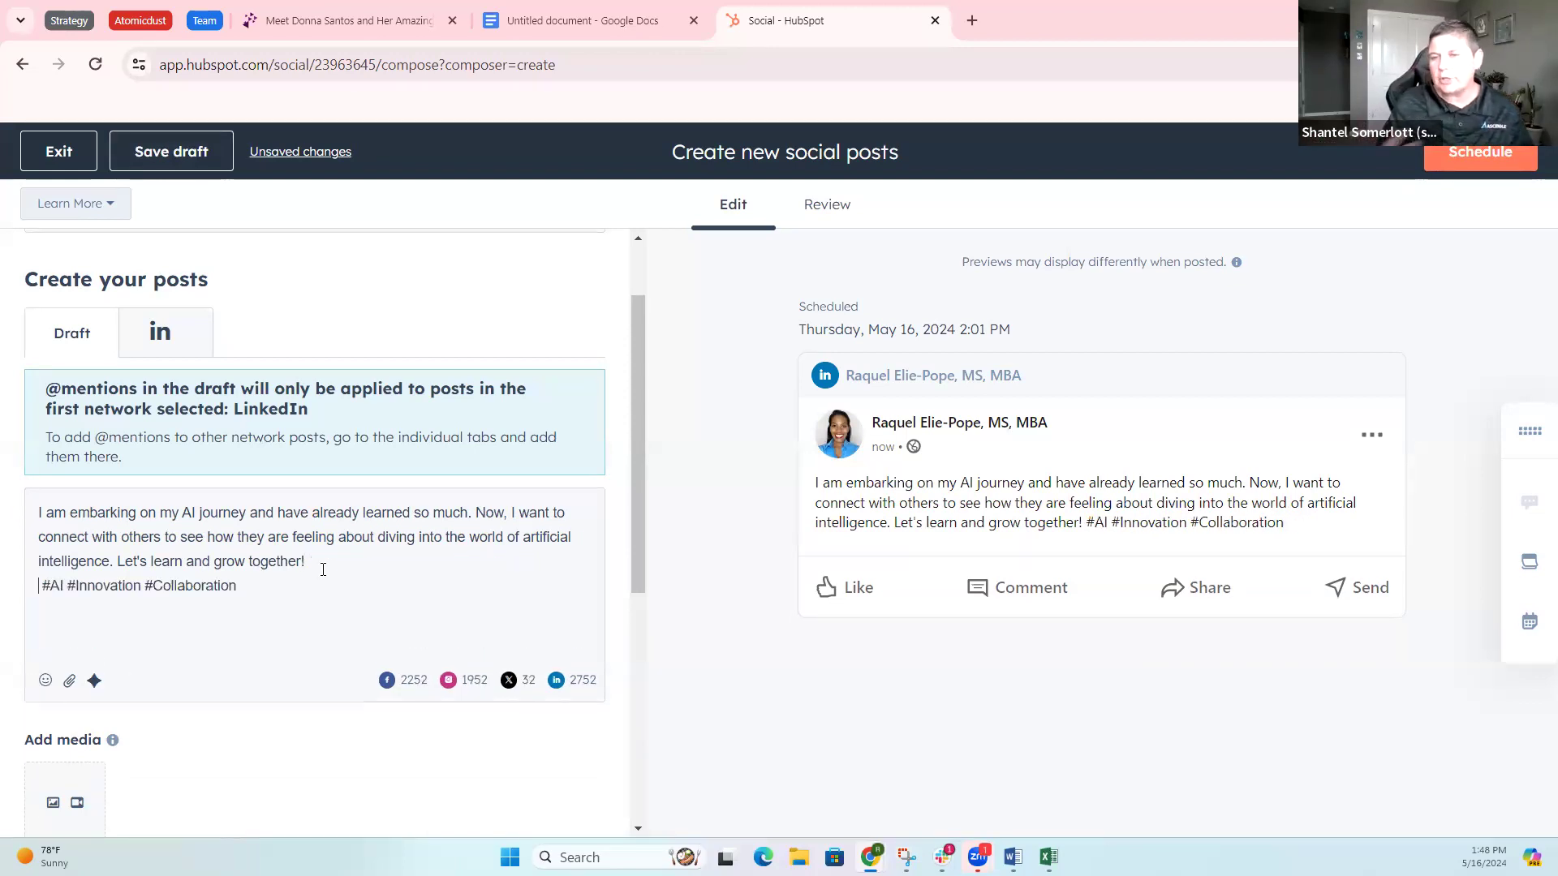
{"action": "key", "text": "Return"}
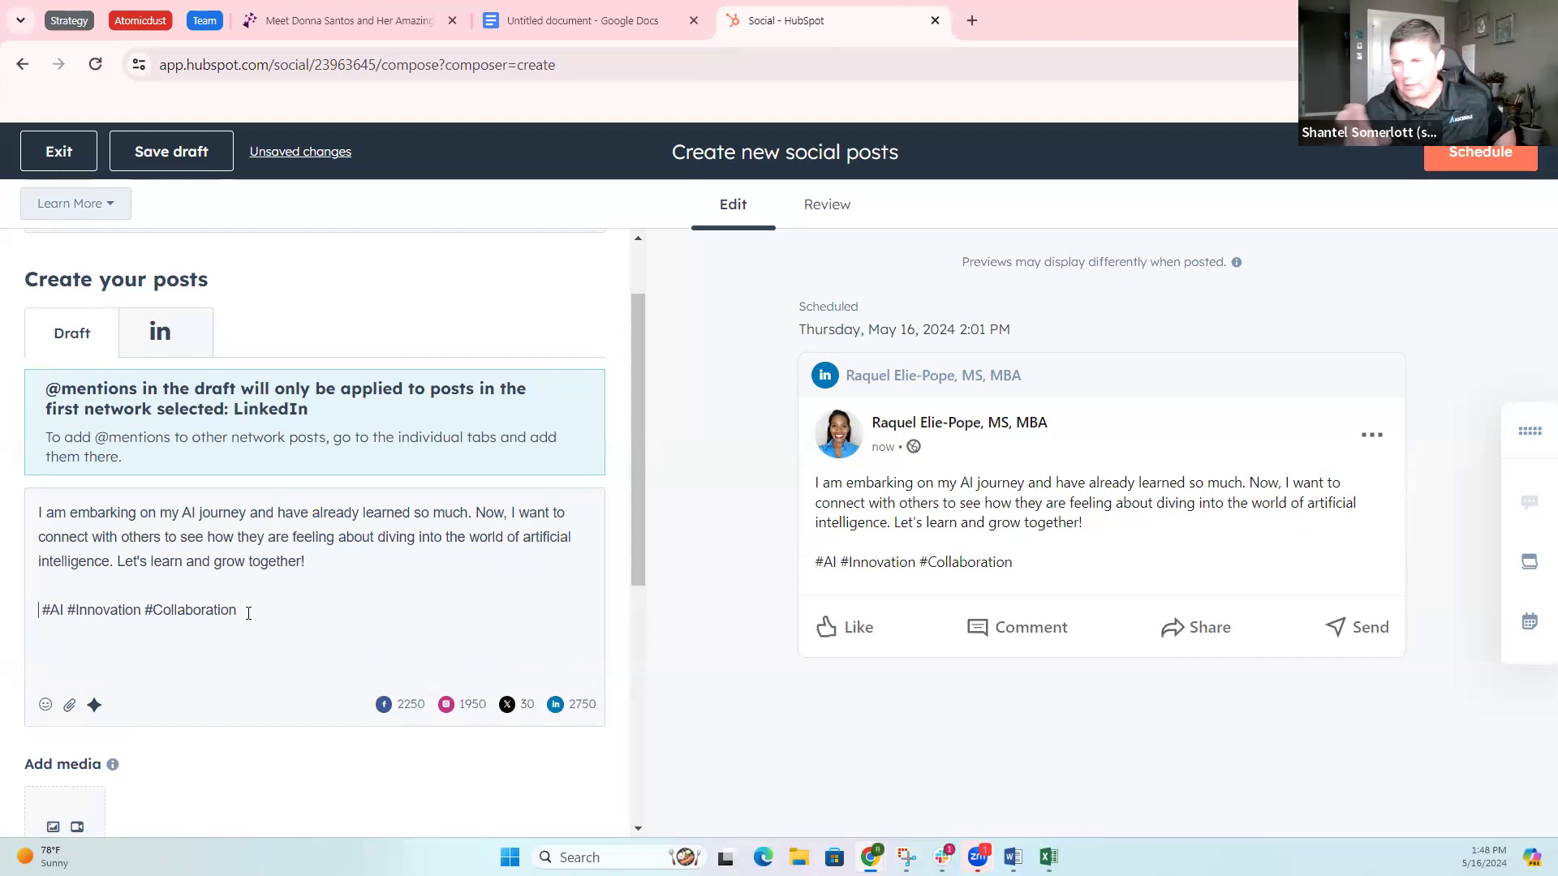
{"action": "key", "text": "Delete"}
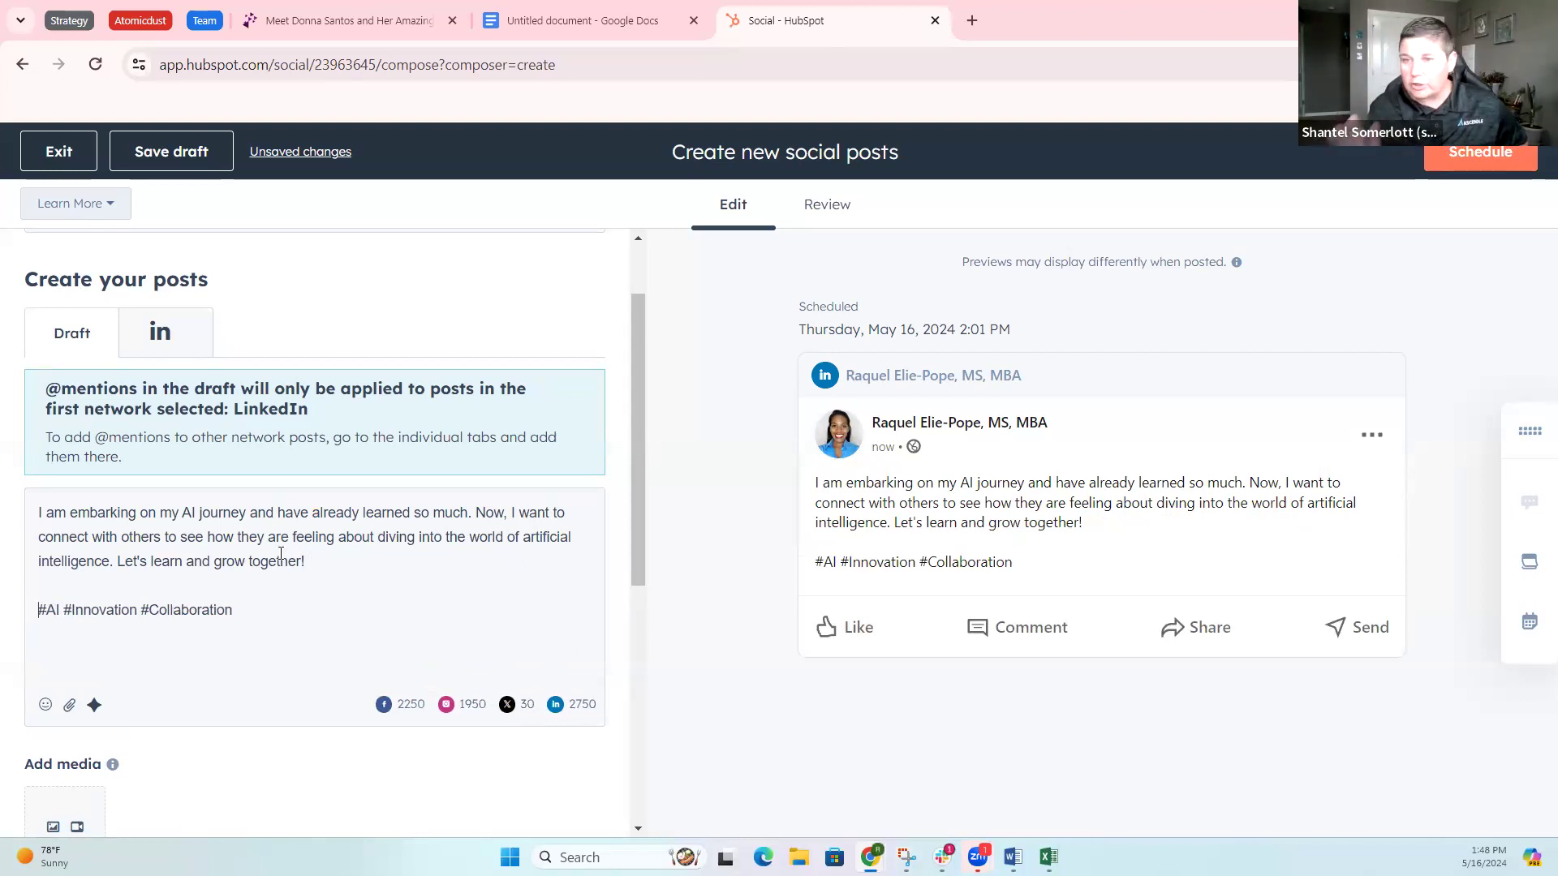
{"action": "key", "text": "Return"}
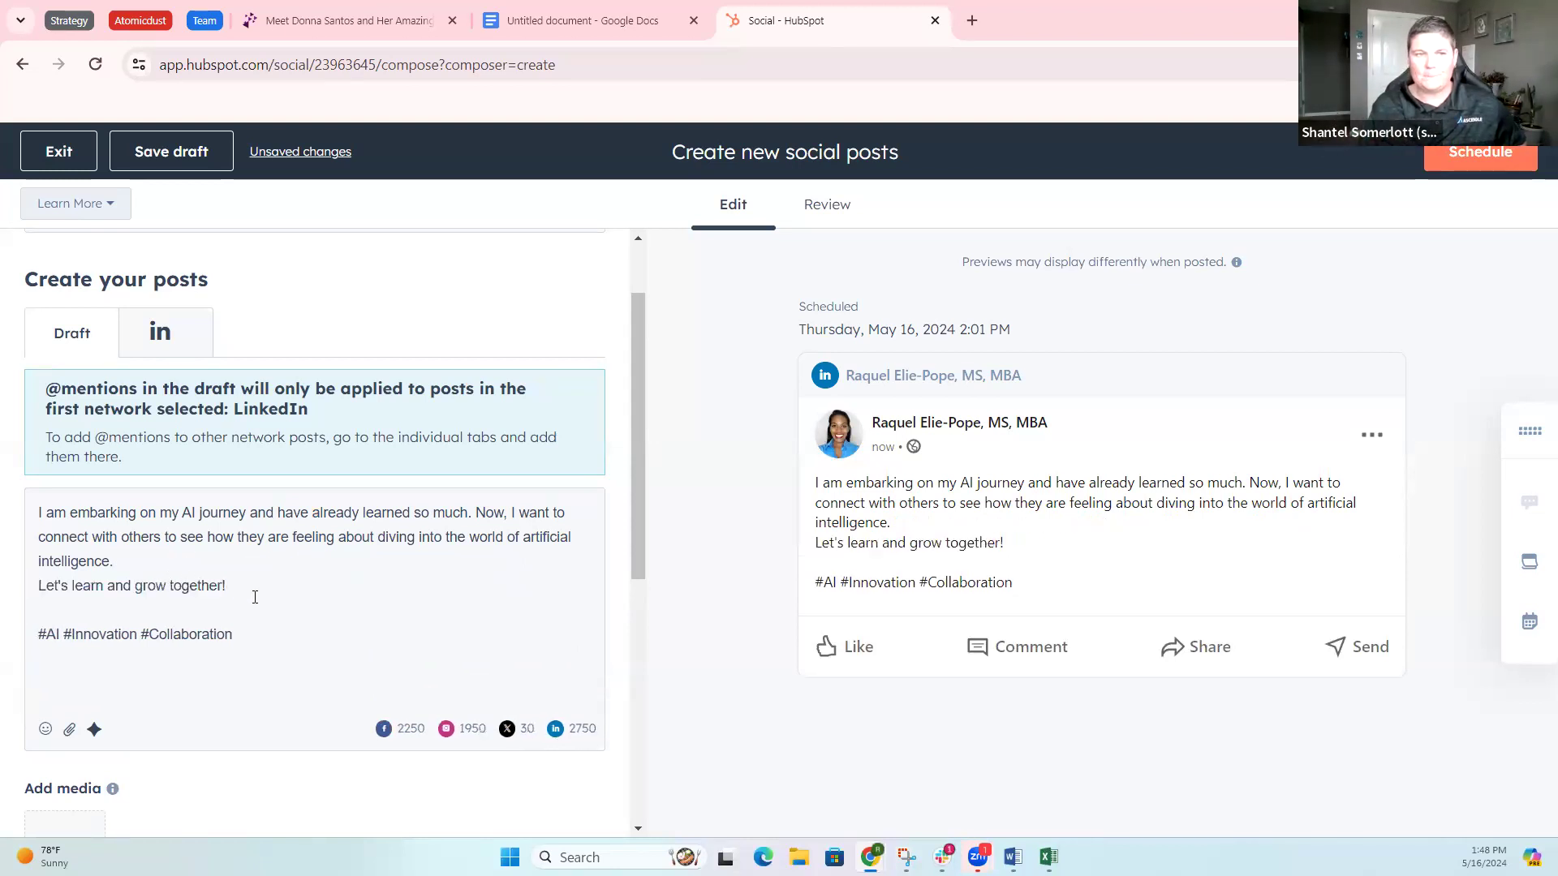
{"action": "key", "text": "Return"}
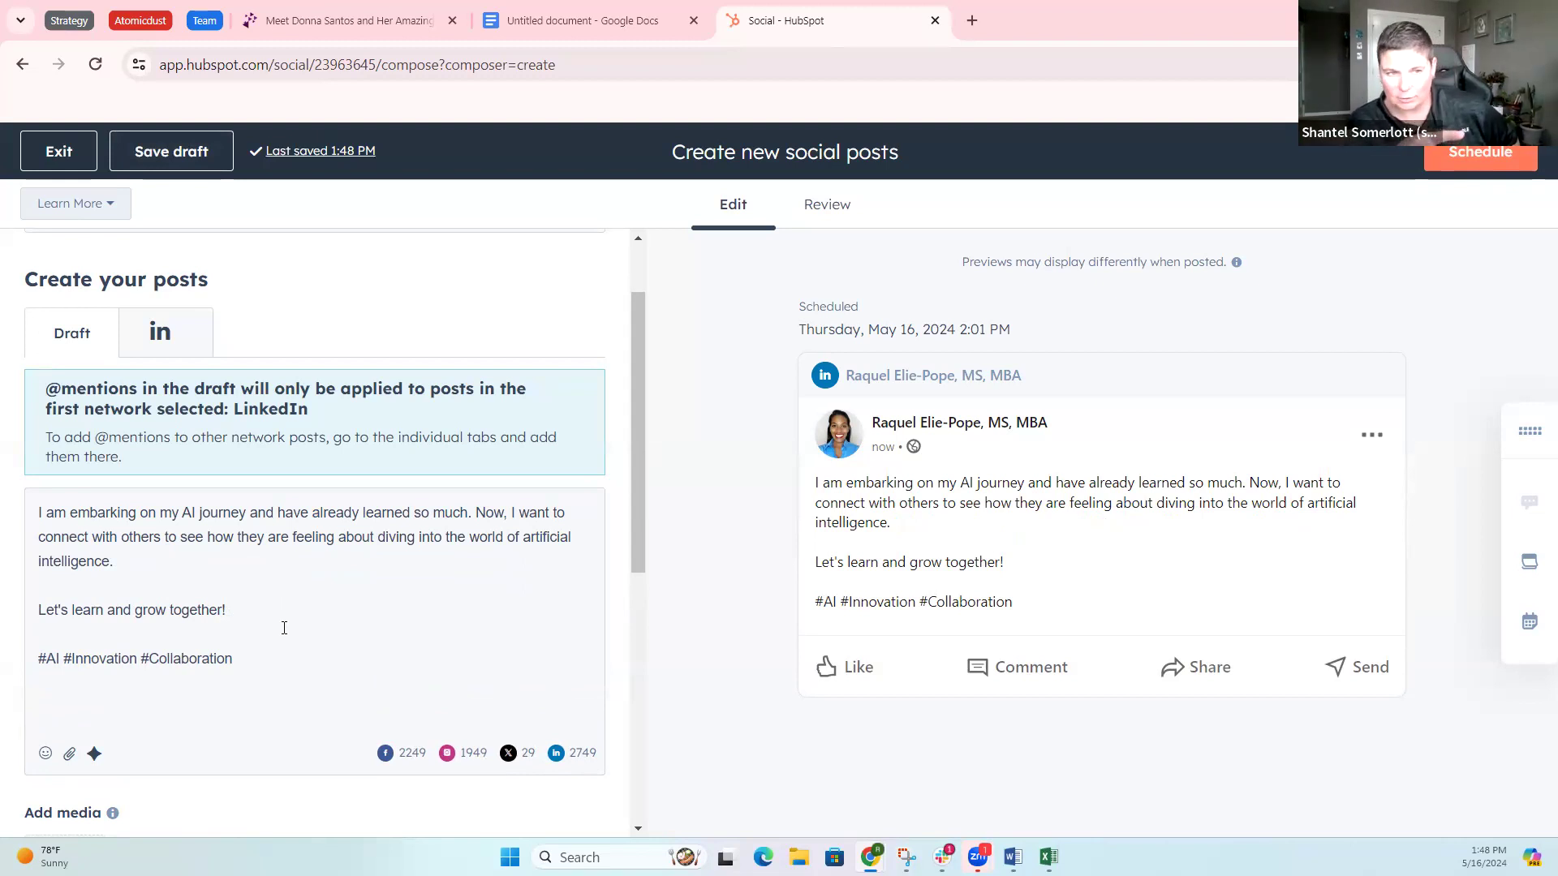
Step: Open the image picker for the post's media and look through the recent images and the additional image sources
{"action": "scroll", "coordinate": [359, 673], "scroll_direction": "down", "scroll_amount": 6}
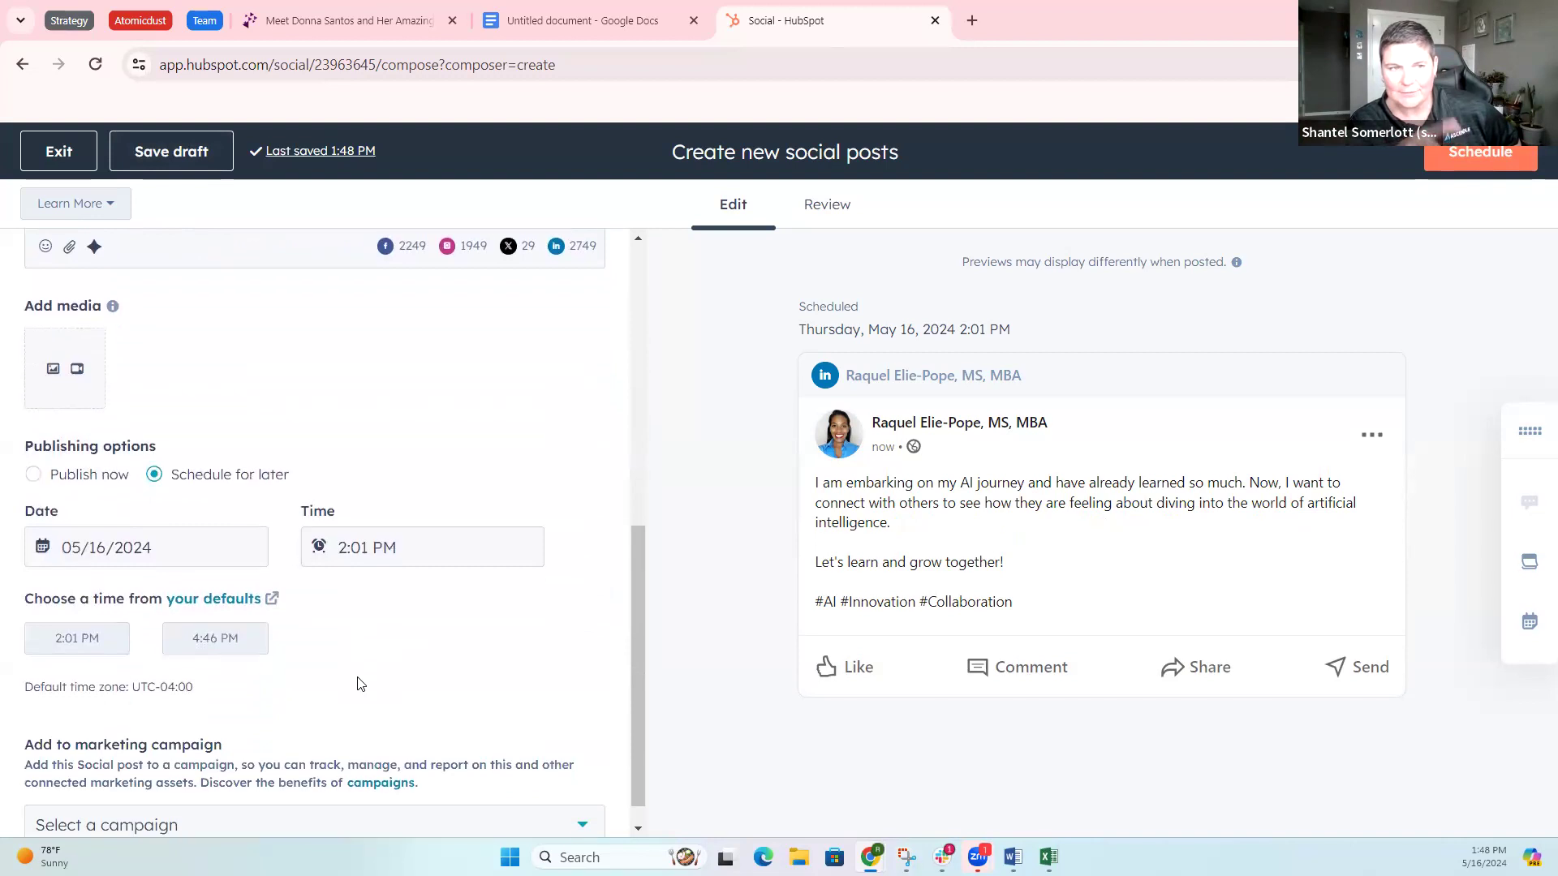
{"action": "scroll", "coordinate": [363, 680], "scroll_direction": "up", "scroll_amount": 1}
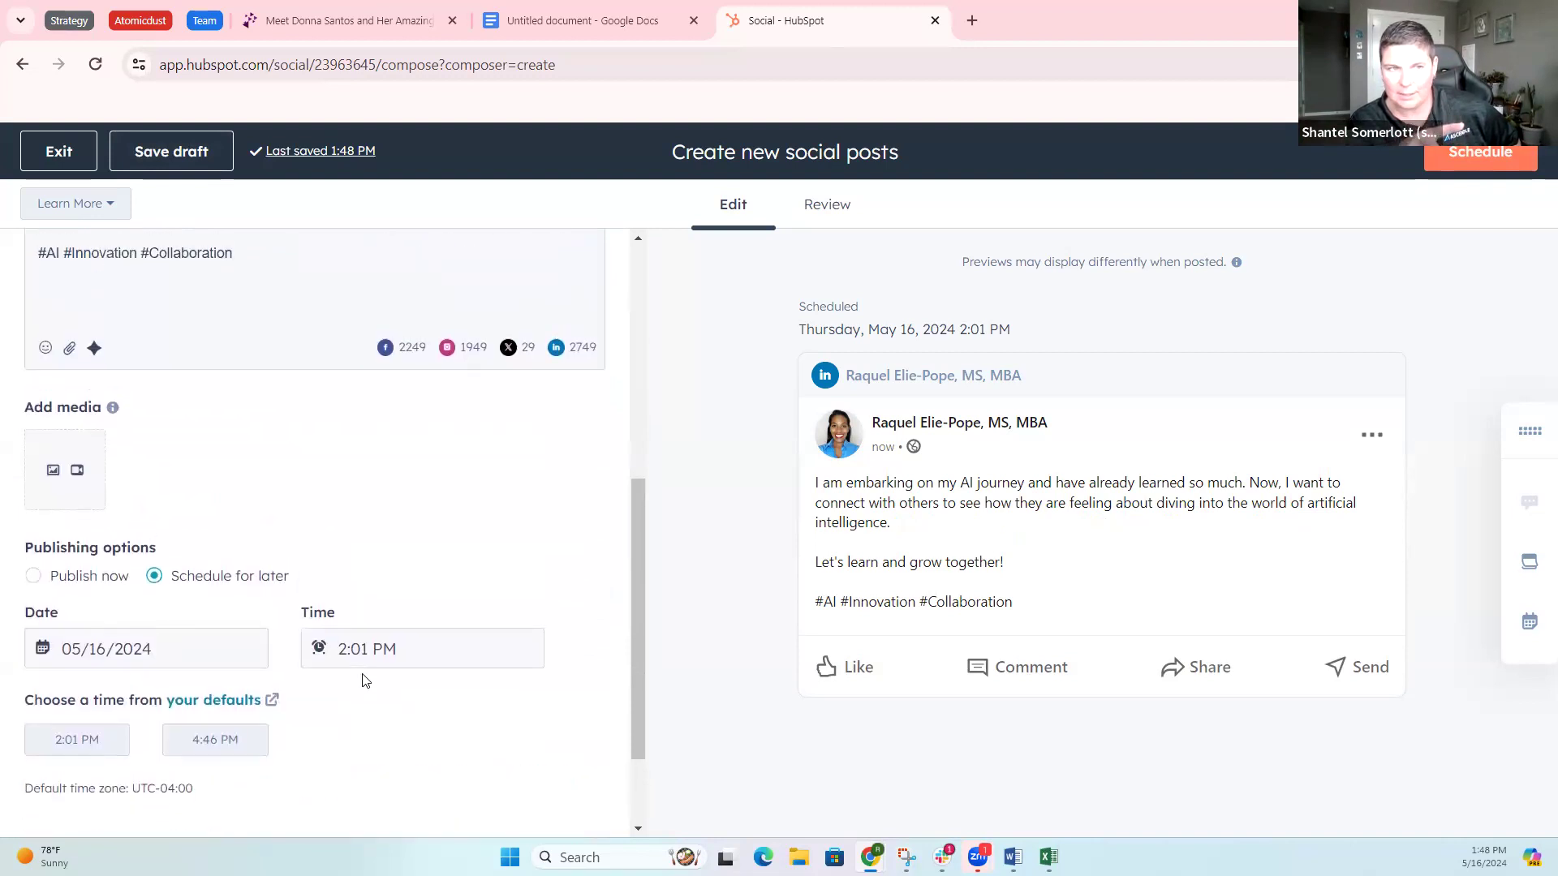
{"action": "left_click", "coordinate": [53, 470]}
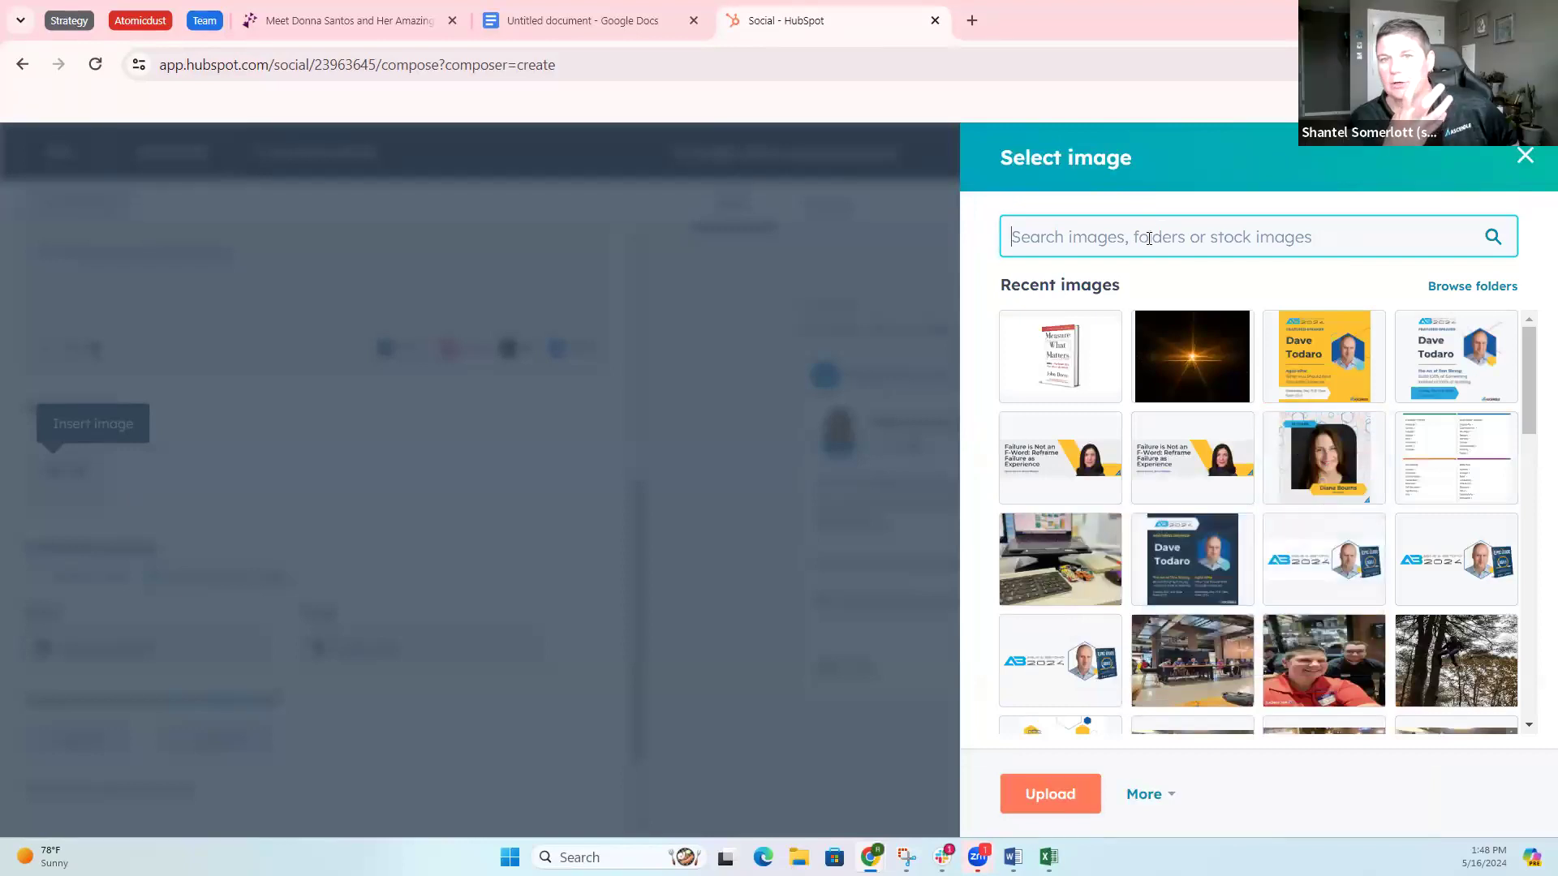
{"action": "scroll", "coordinate": [1370, 609], "scroll_direction": "down", "scroll_amount": 6}
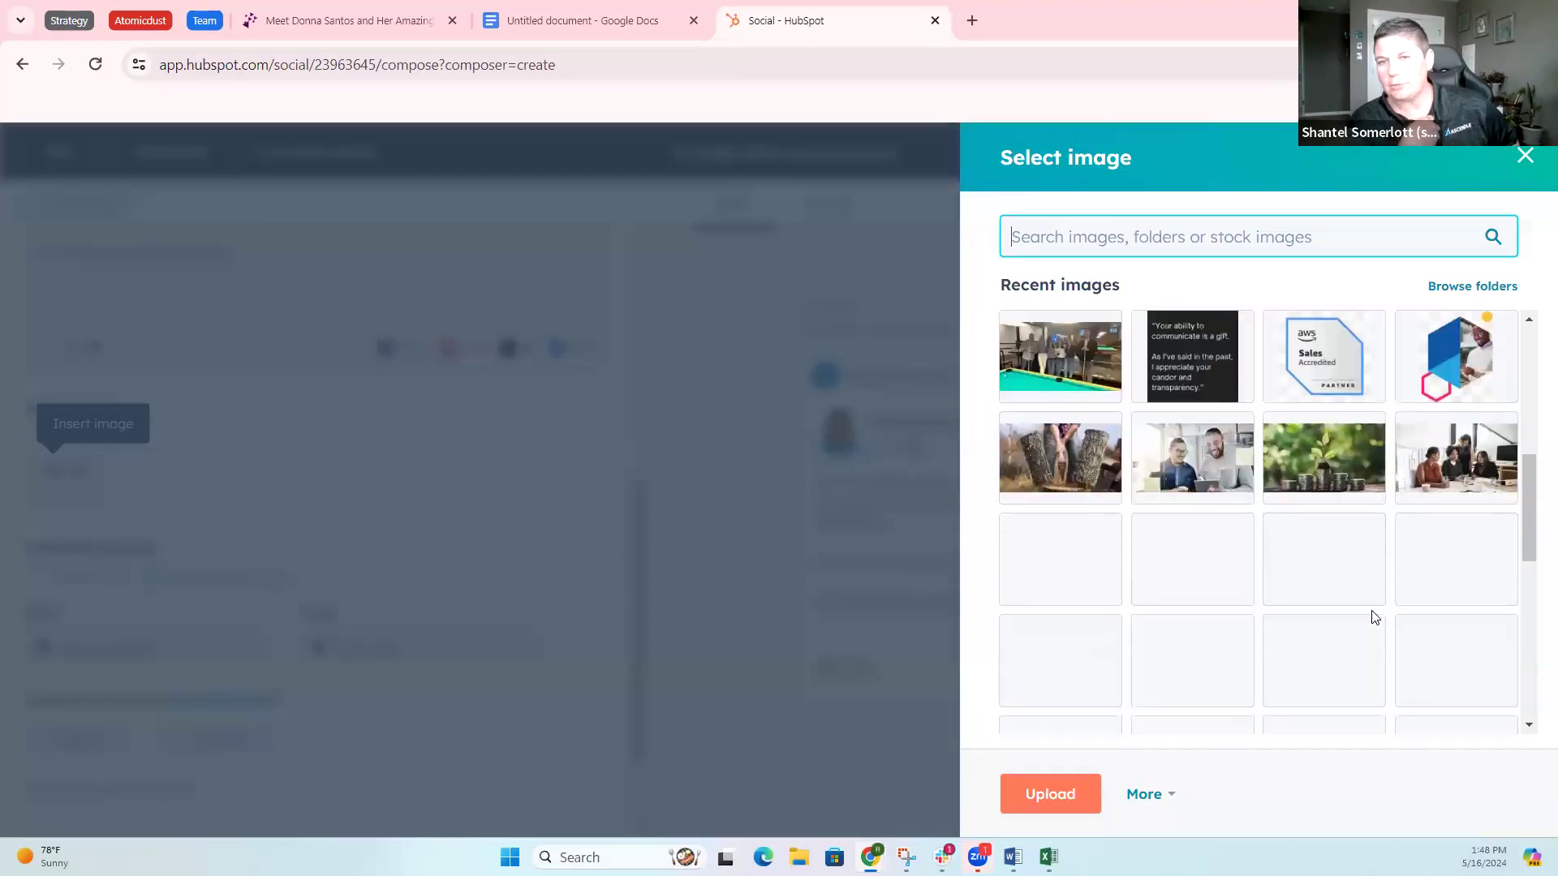
{"action": "scroll", "coordinate": [1372, 568], "scroll_direction": "up", "scroll_amount": 6}
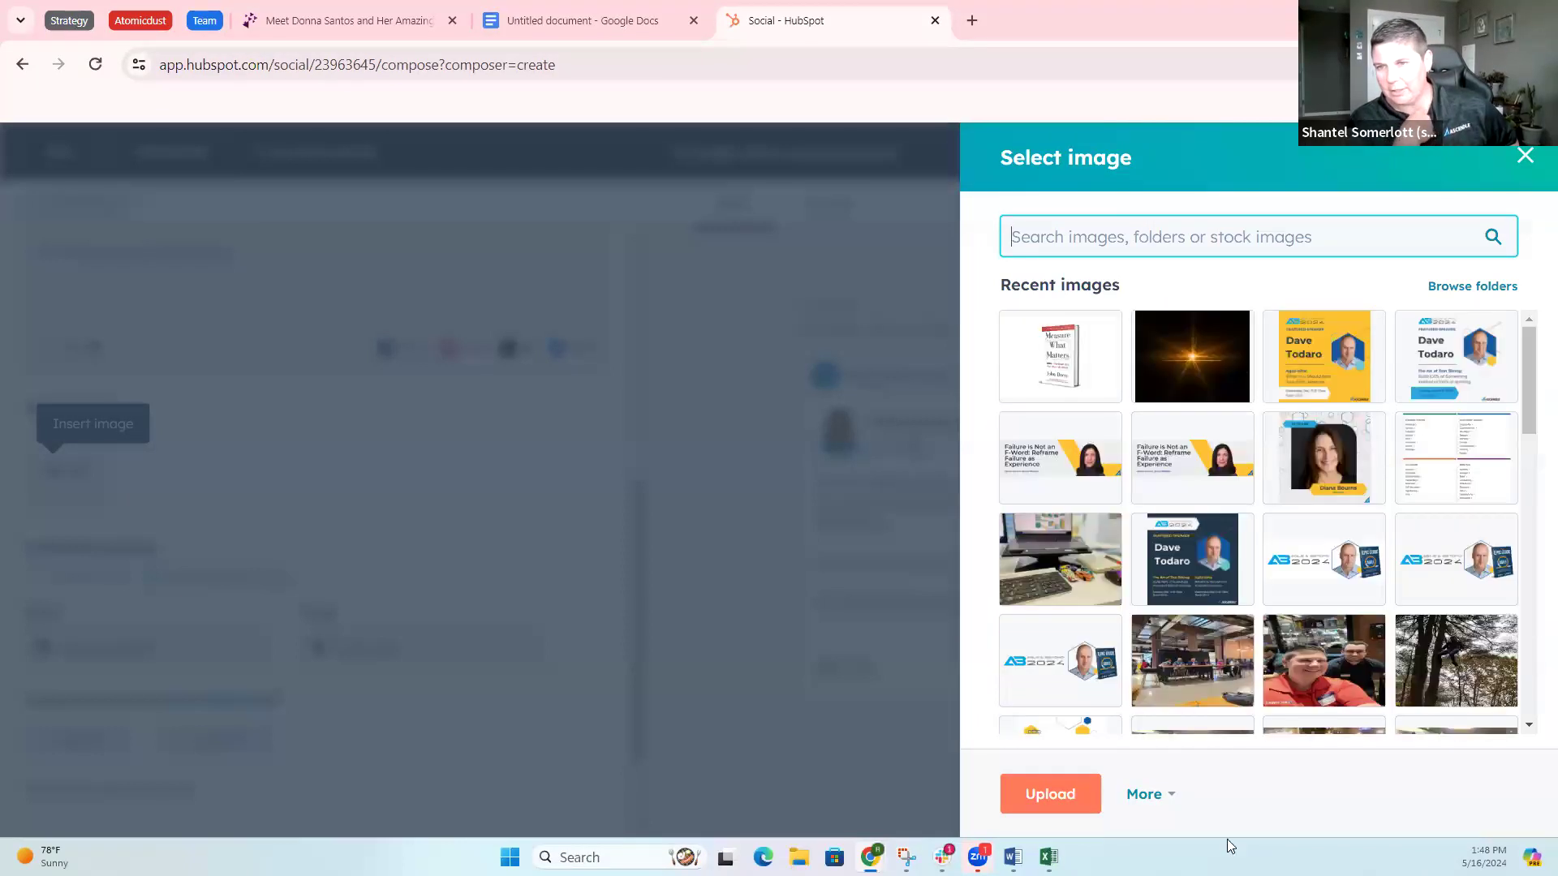
{"action": "left_click", "coordinate": [1172, 798]}
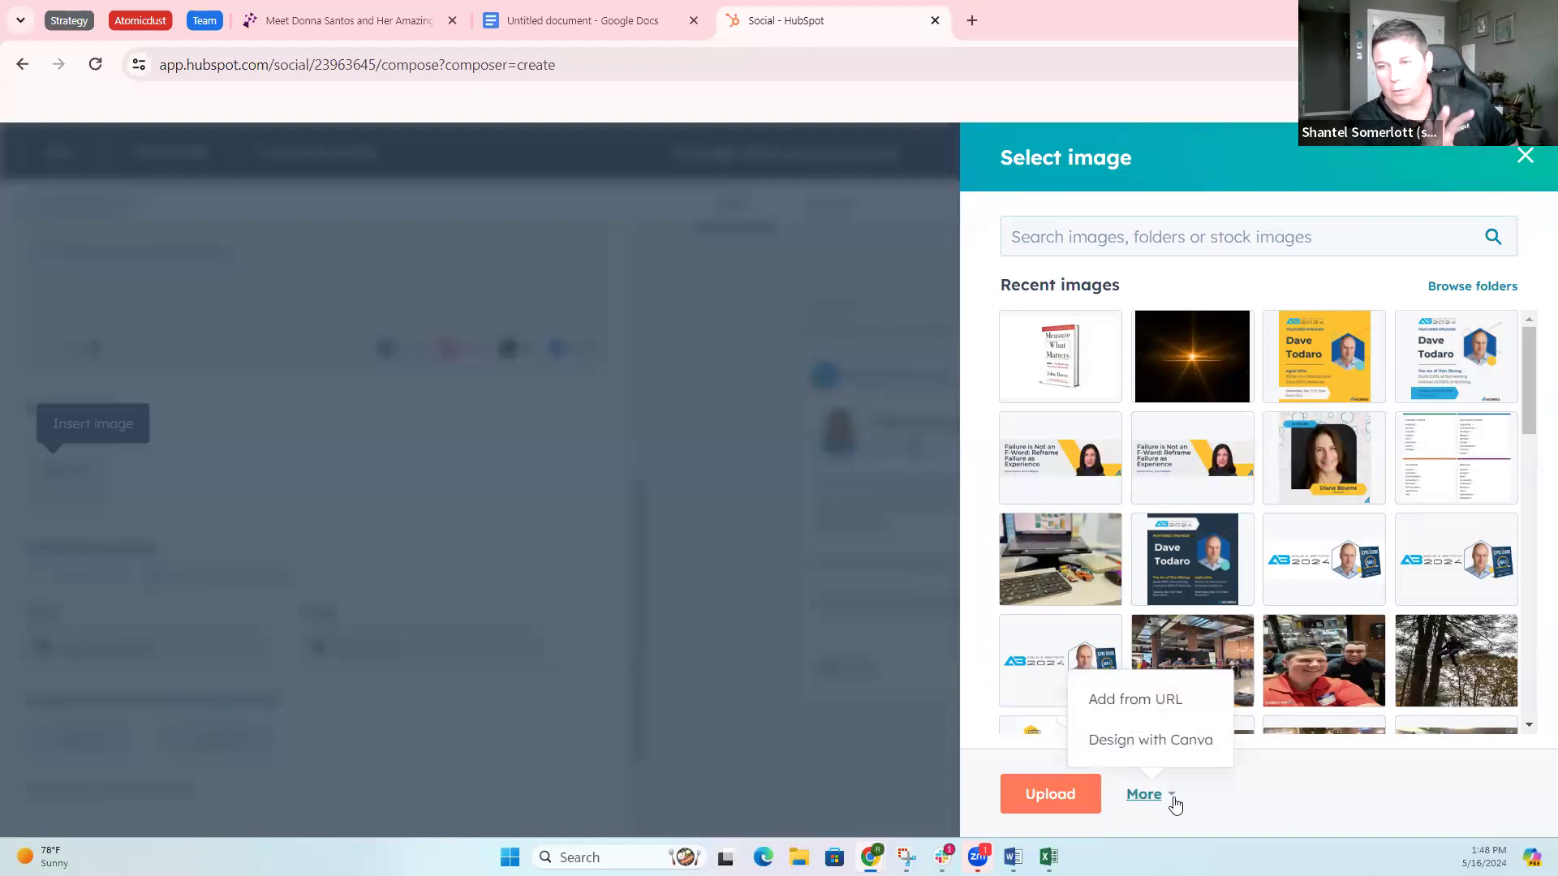
{"action": "left_click", "coordinate": [1302, 782]}
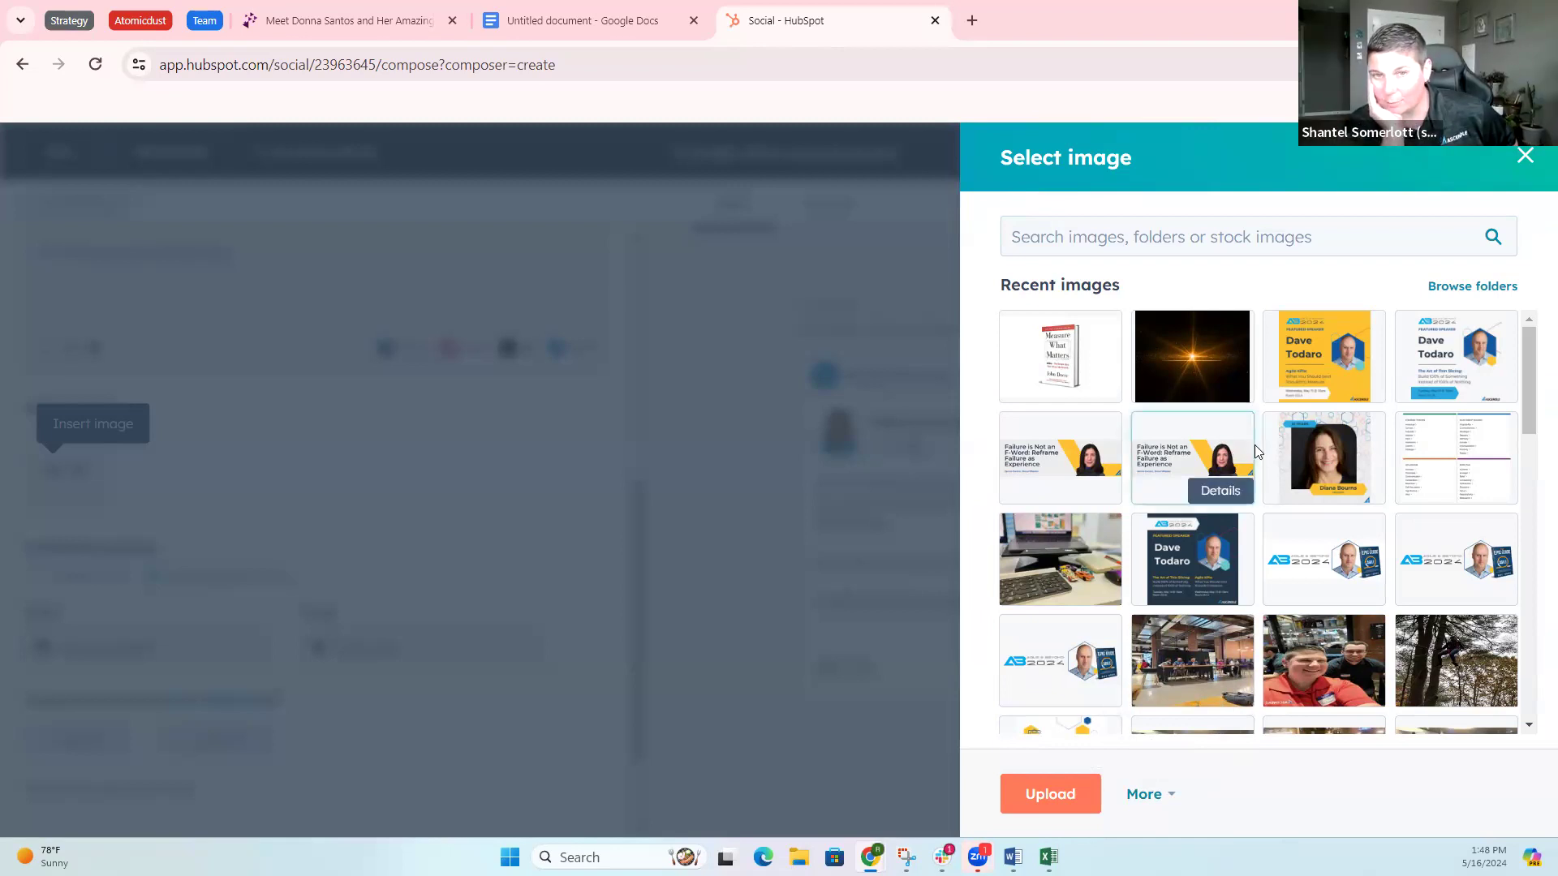
{"action": "mouse_move", "coordinate": [1301, 571]}
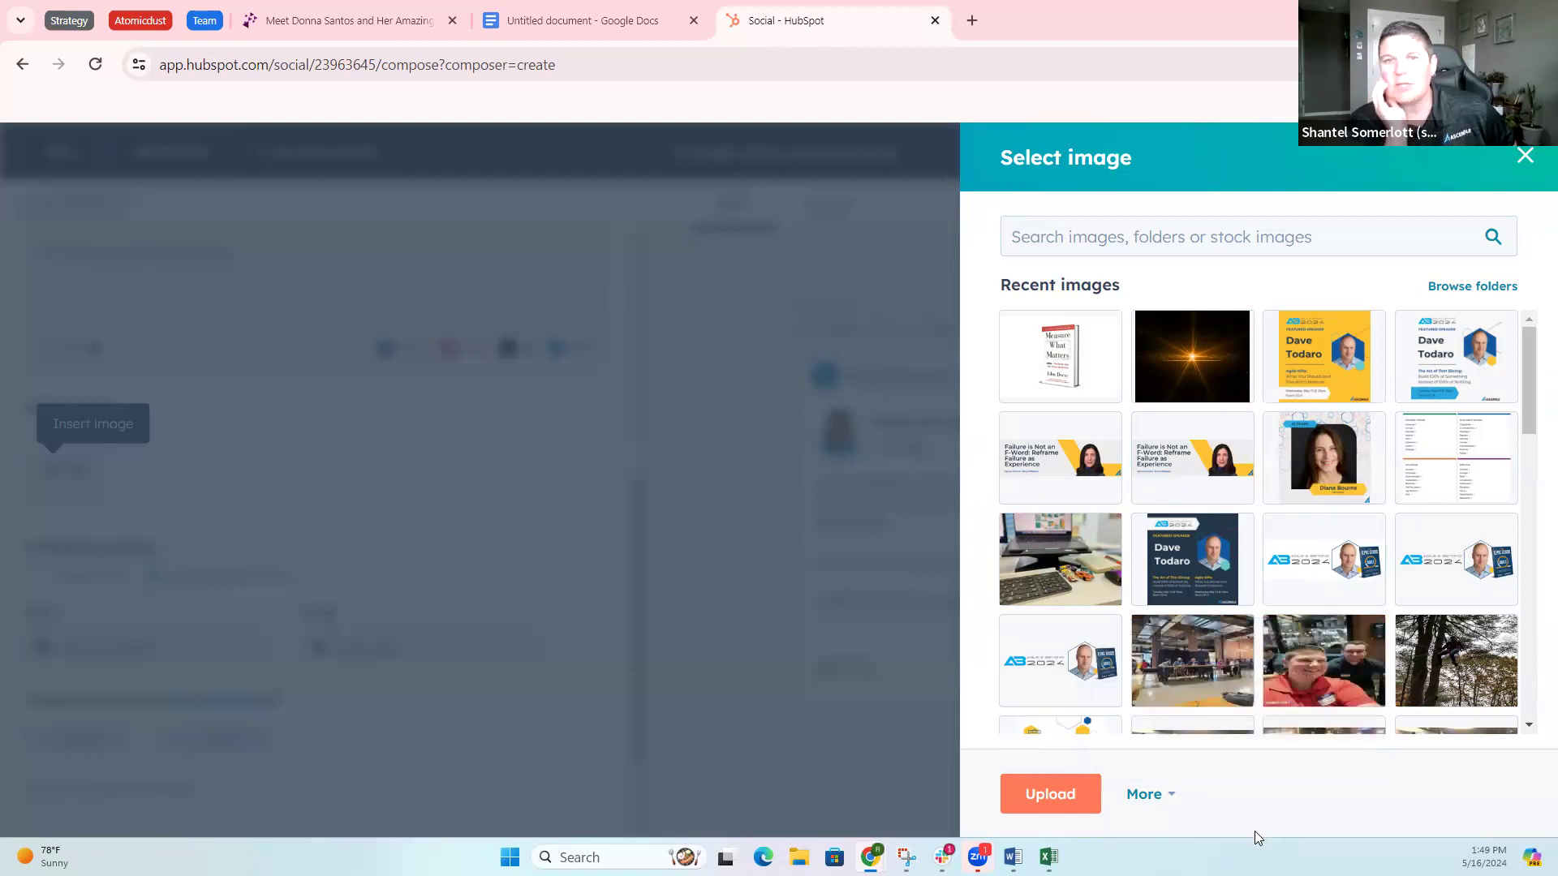
Step: Search the images for "journey" and switch to the stock image results
{"action": "left_click", "coordinate": [1063, 233]}
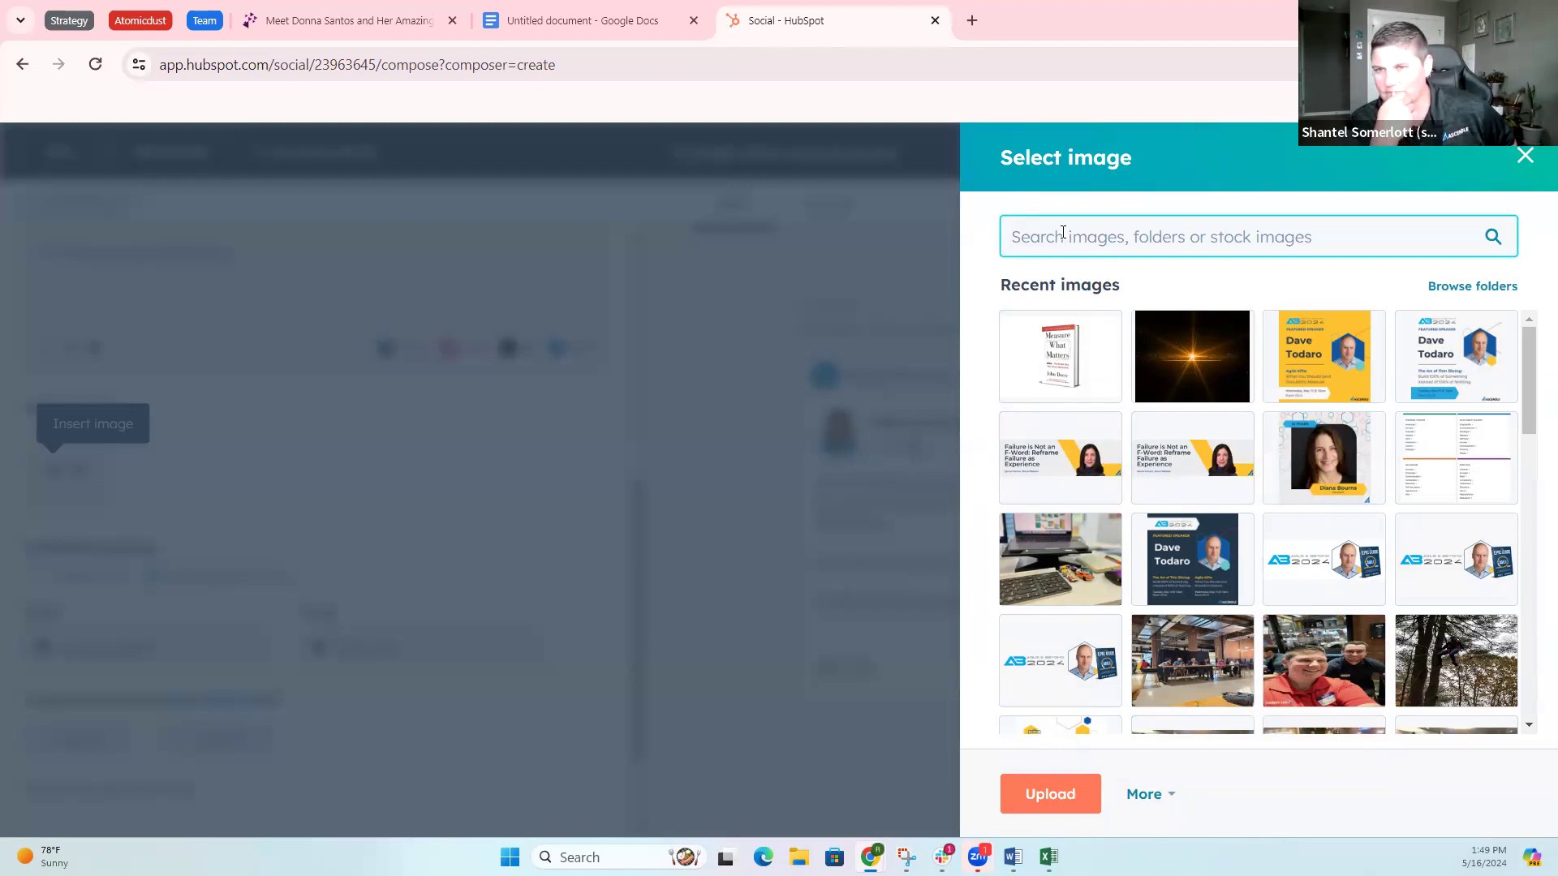
{"action": "type", "text": "journey"}
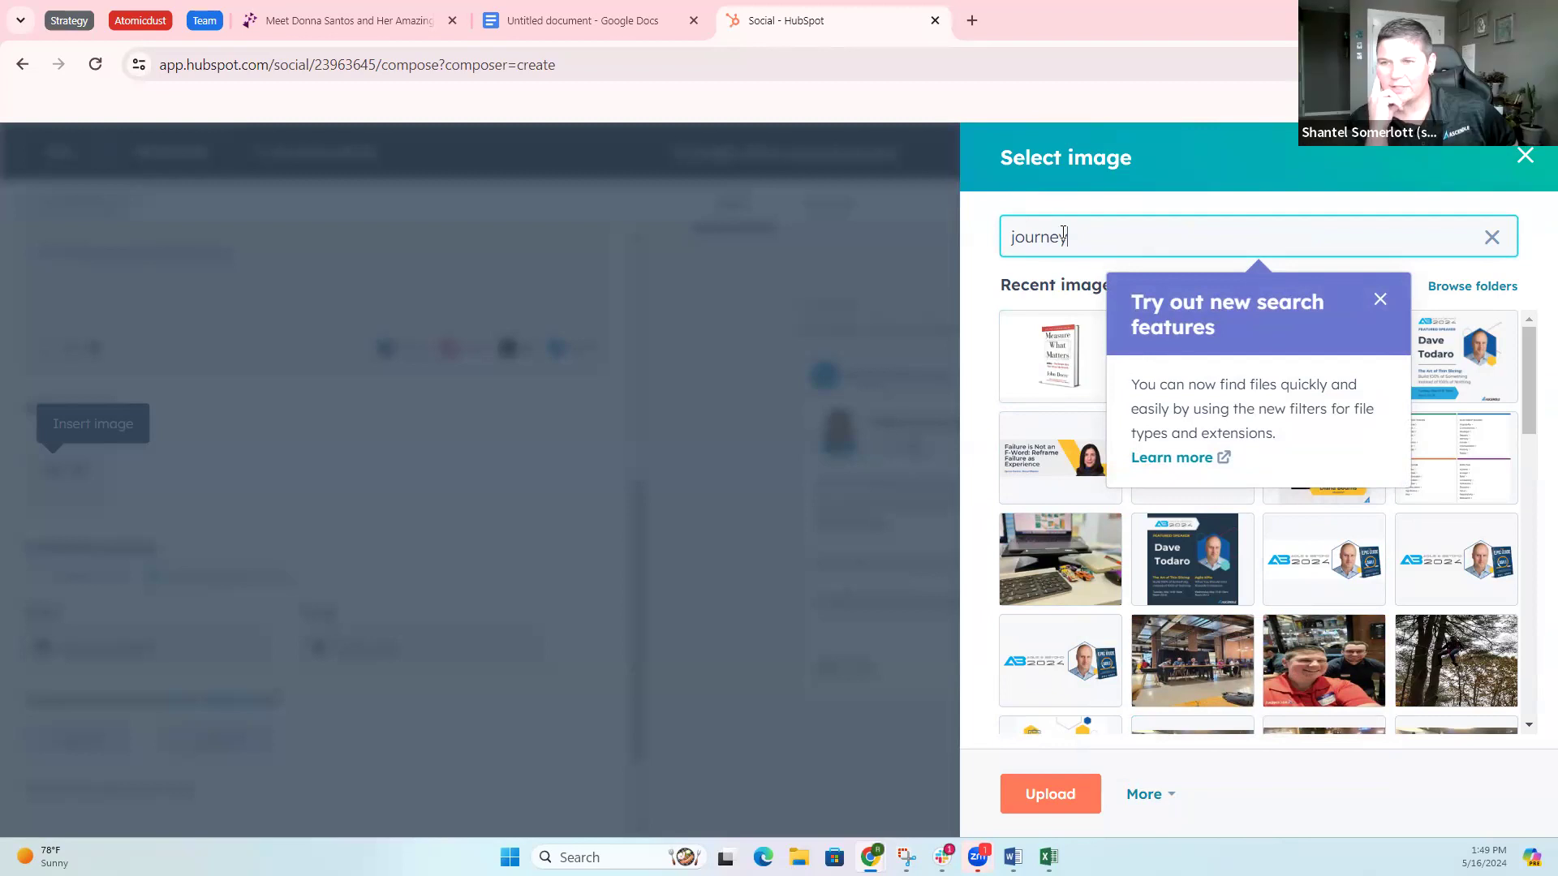
{"action": "key", "text": "Return"}
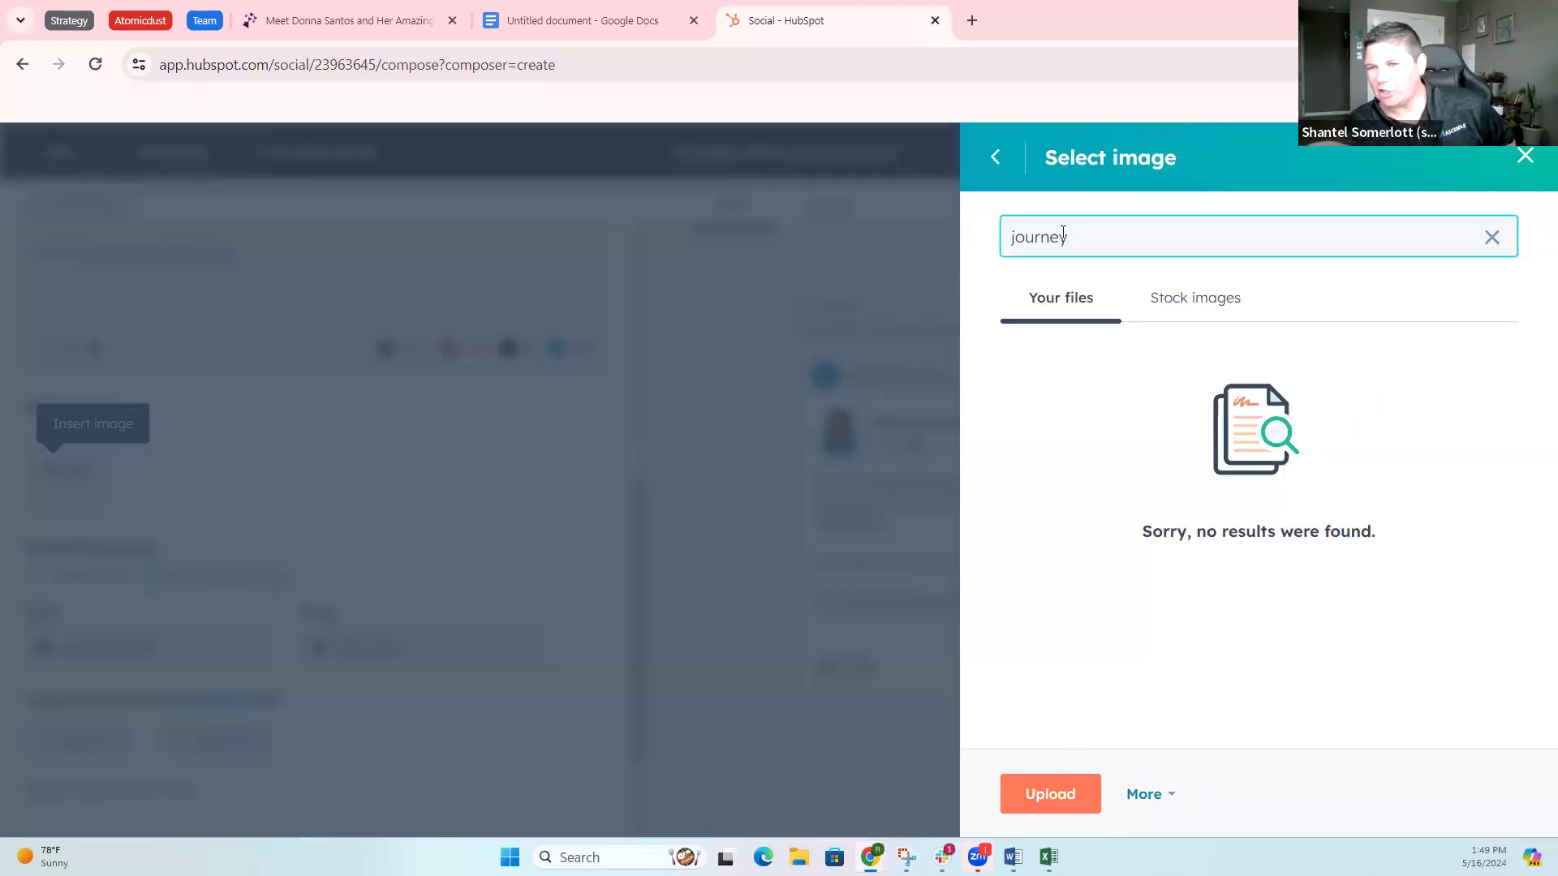
{"action": "left_click", "coordinate": [1226, 302]}
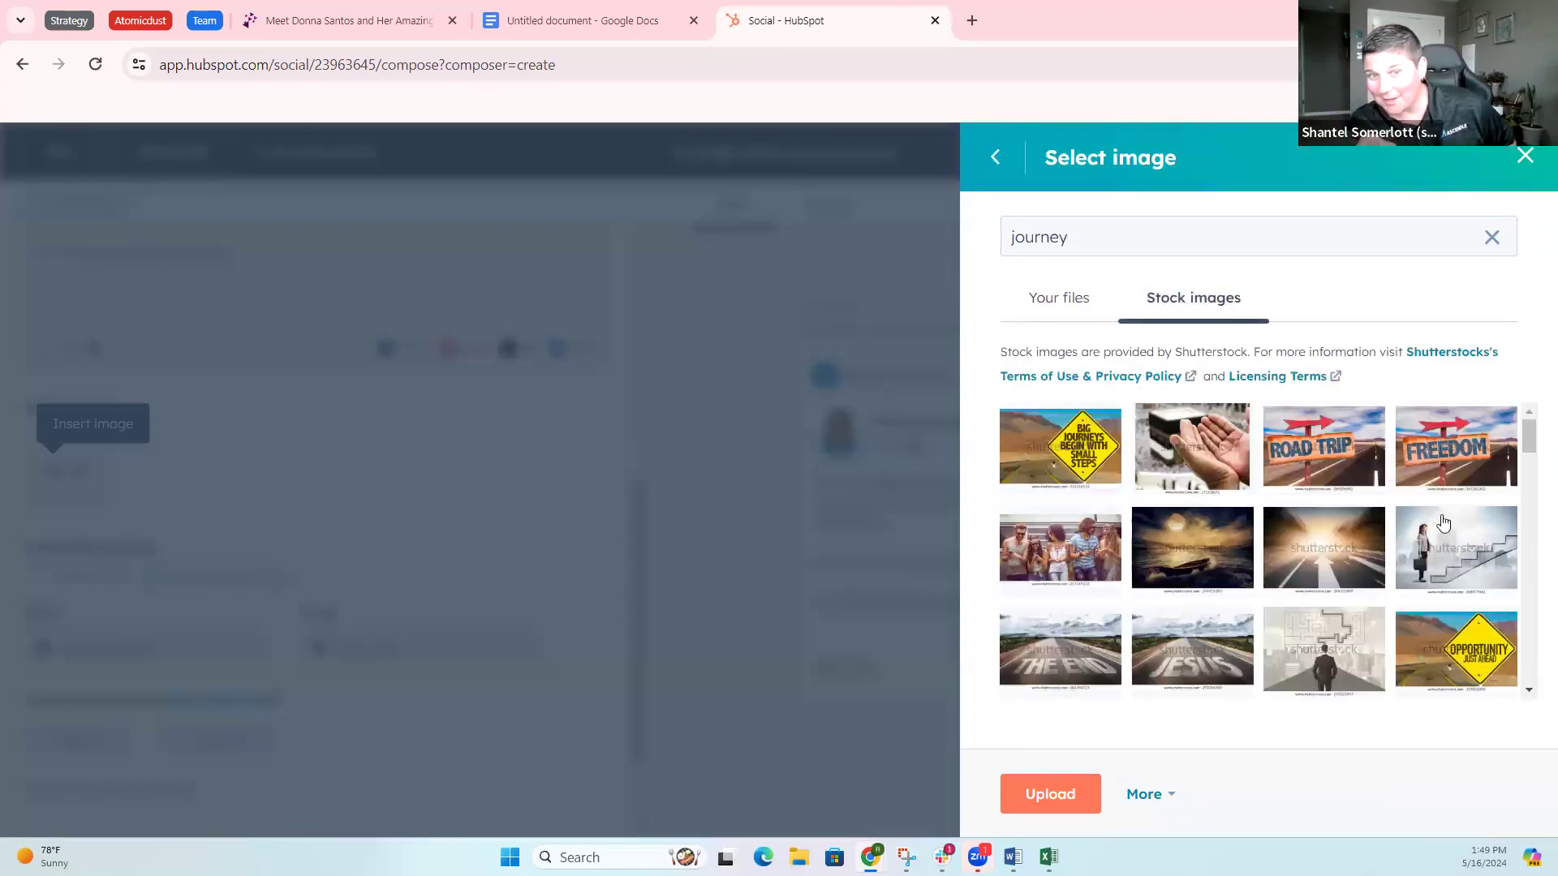
Step: Add the "Big Journeys Begin With Small Steps sign on desert road" stock image to the post, agreeing to the Shutterstock terms
{"action": "left_click", "coordinate": [1088, 452]}
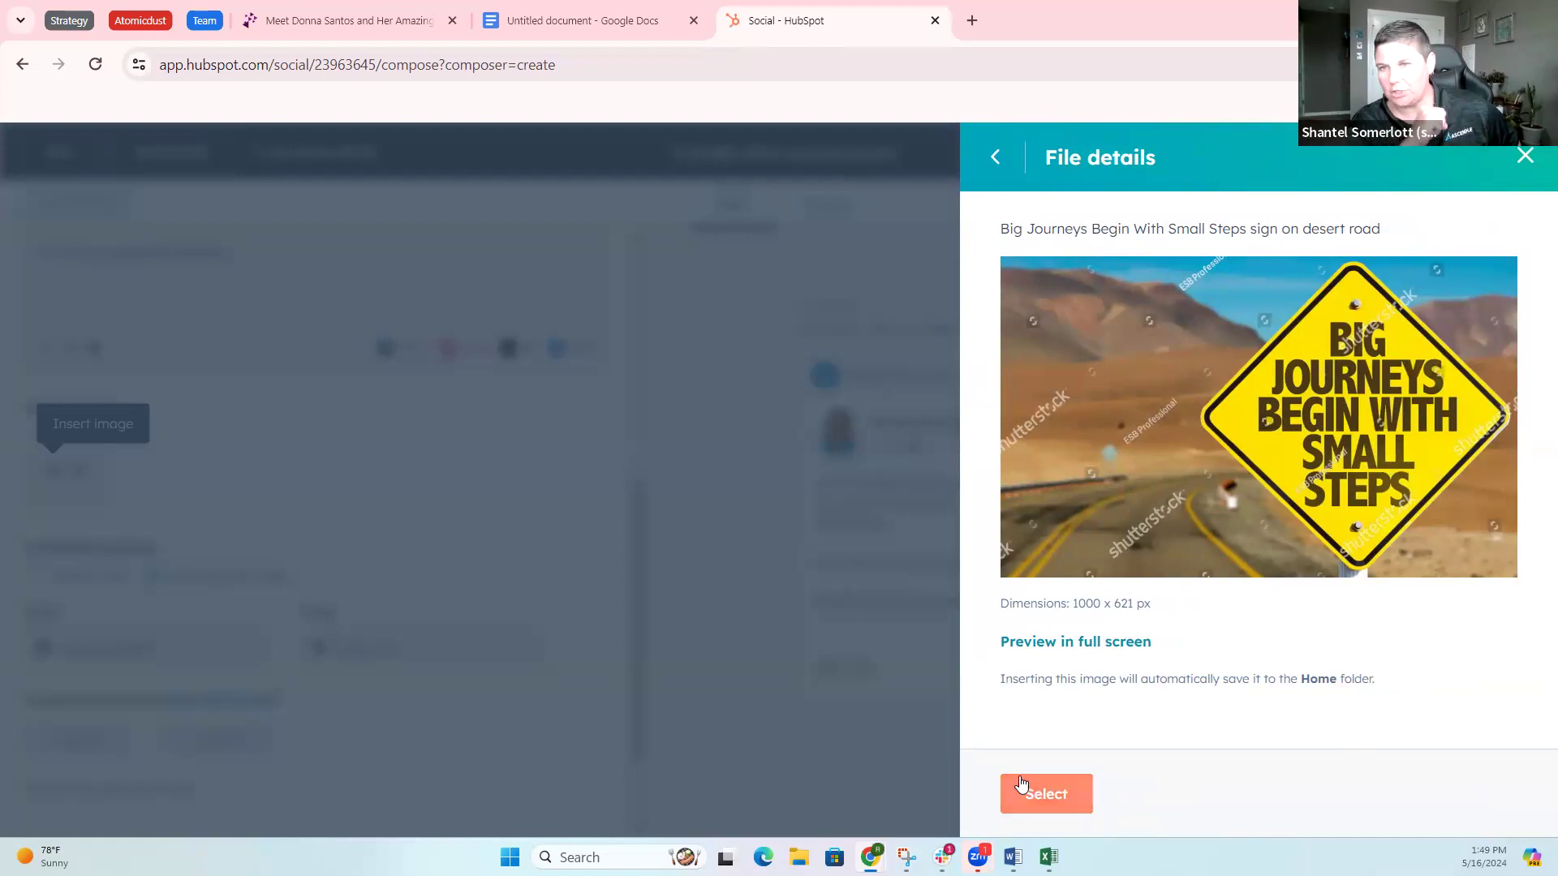
{"action": "left_click", "coordinate": [1058, 794]}
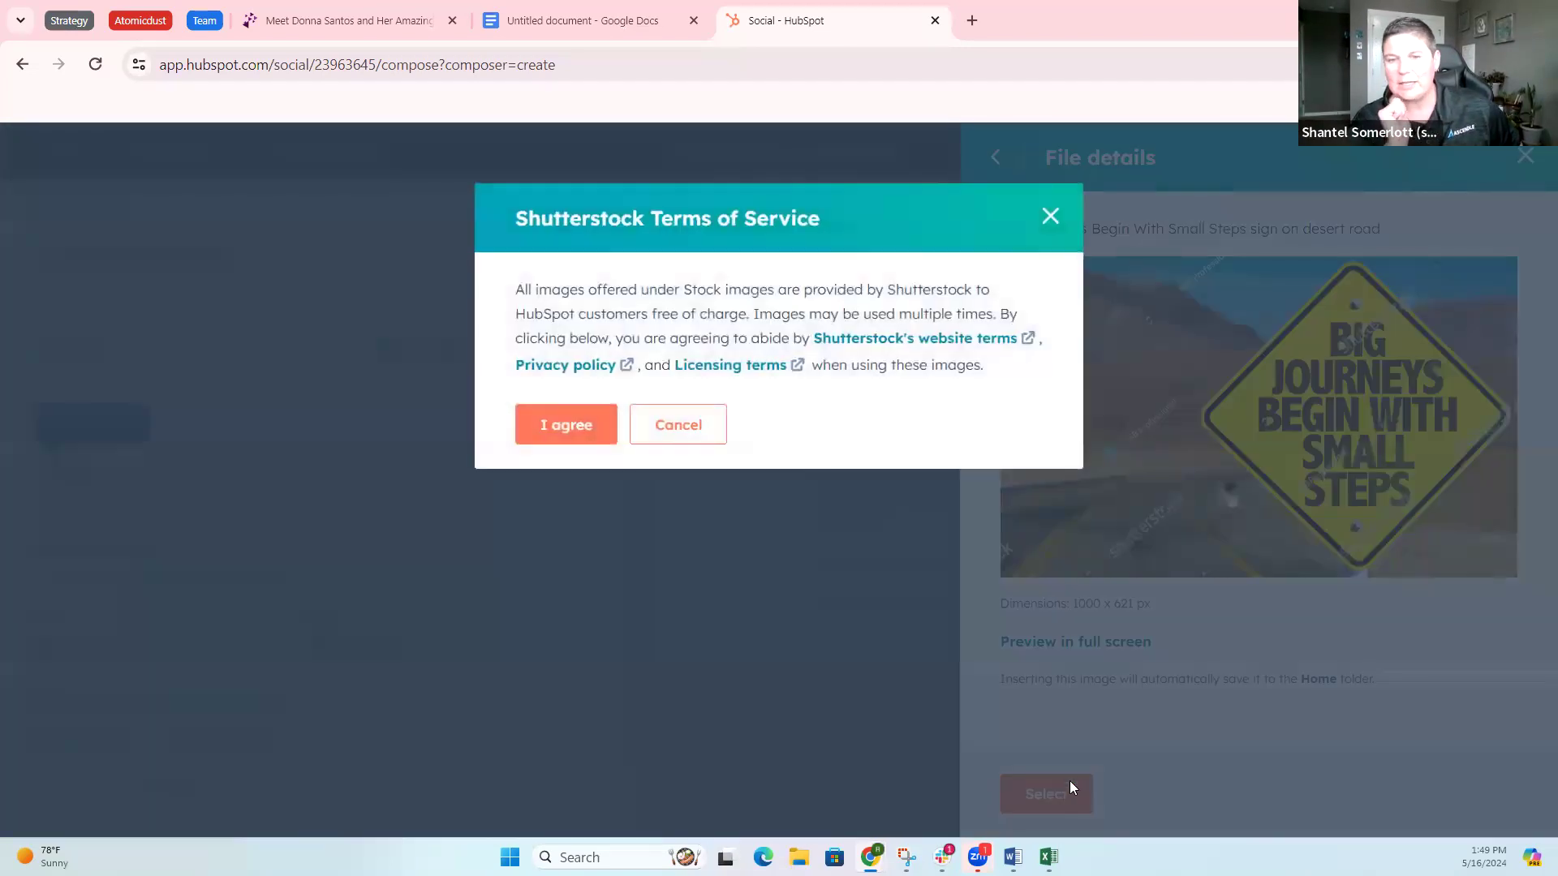
{"action": "left_click", "coordinate": [593, 421]}
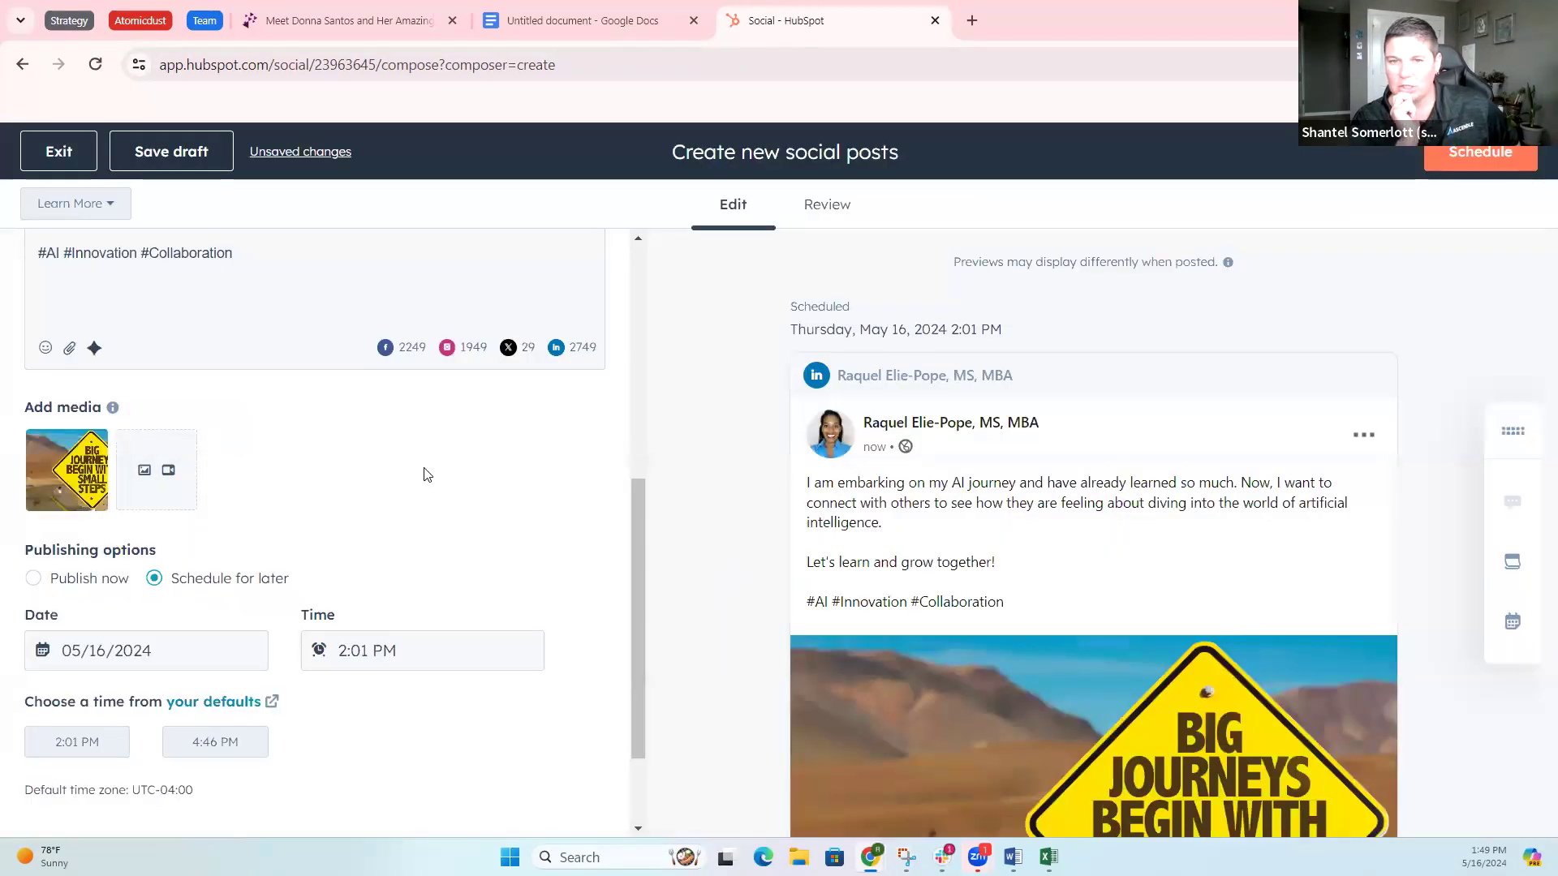
{"action": "scroll", "coordinate": [426, 477], "scroll_direction": "up", "scroll_amount": 4}
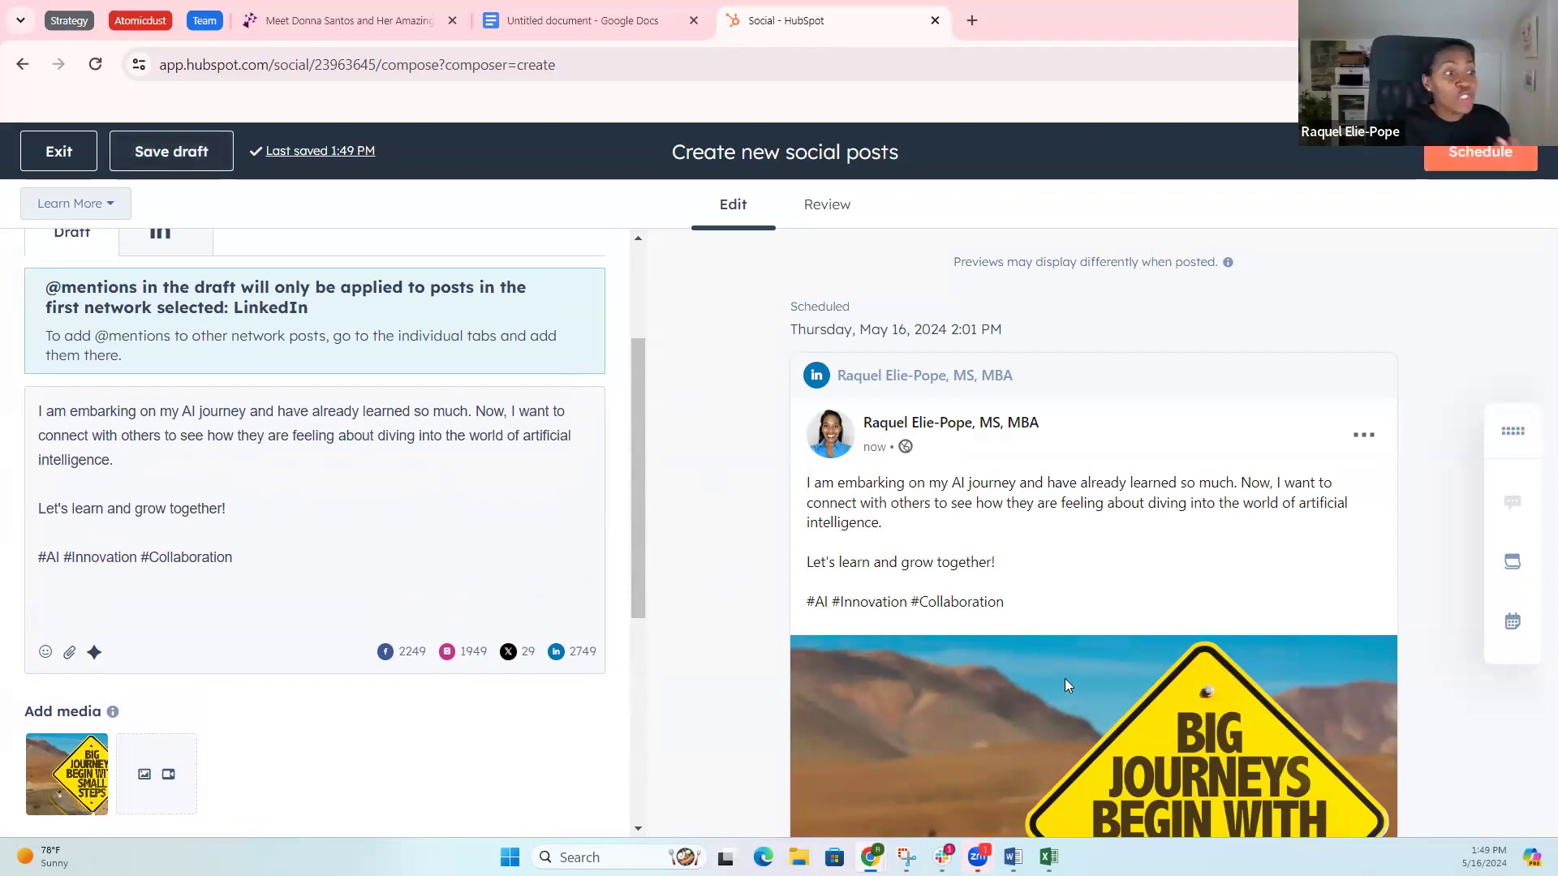
{"action": "scroll", "coordinate": [1069, 682], "scroll_direction": "down", "scroll_amount": 3}
{"action": "scroll", "coordinate": [1073, 681], "scroll_direction": "up", "scroll_amount": 3}
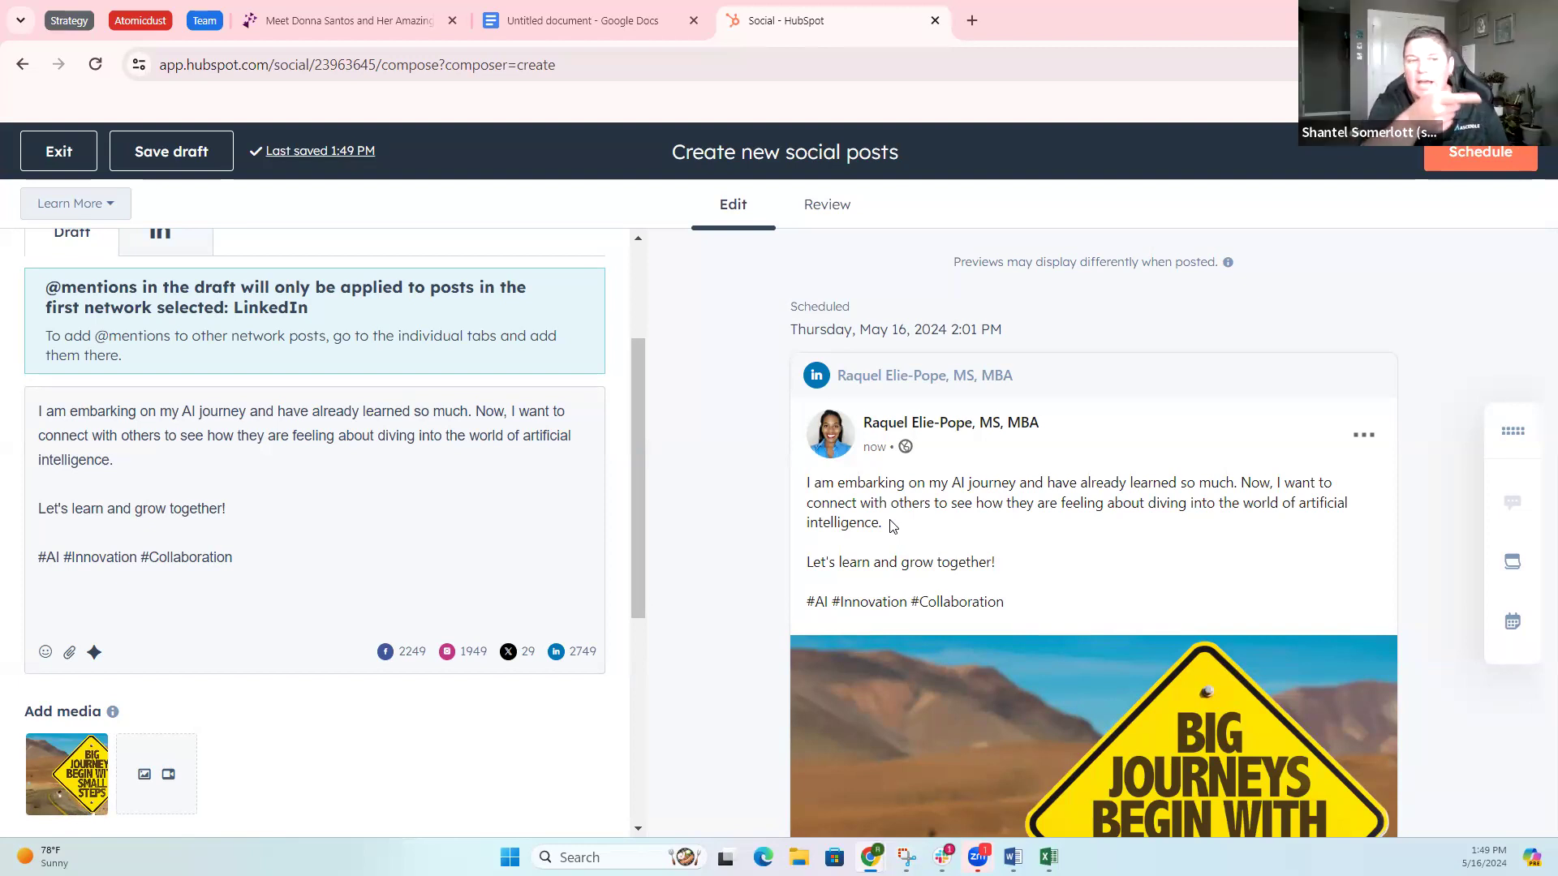
{"action": "left_click", "coordinate": [94, 653]}
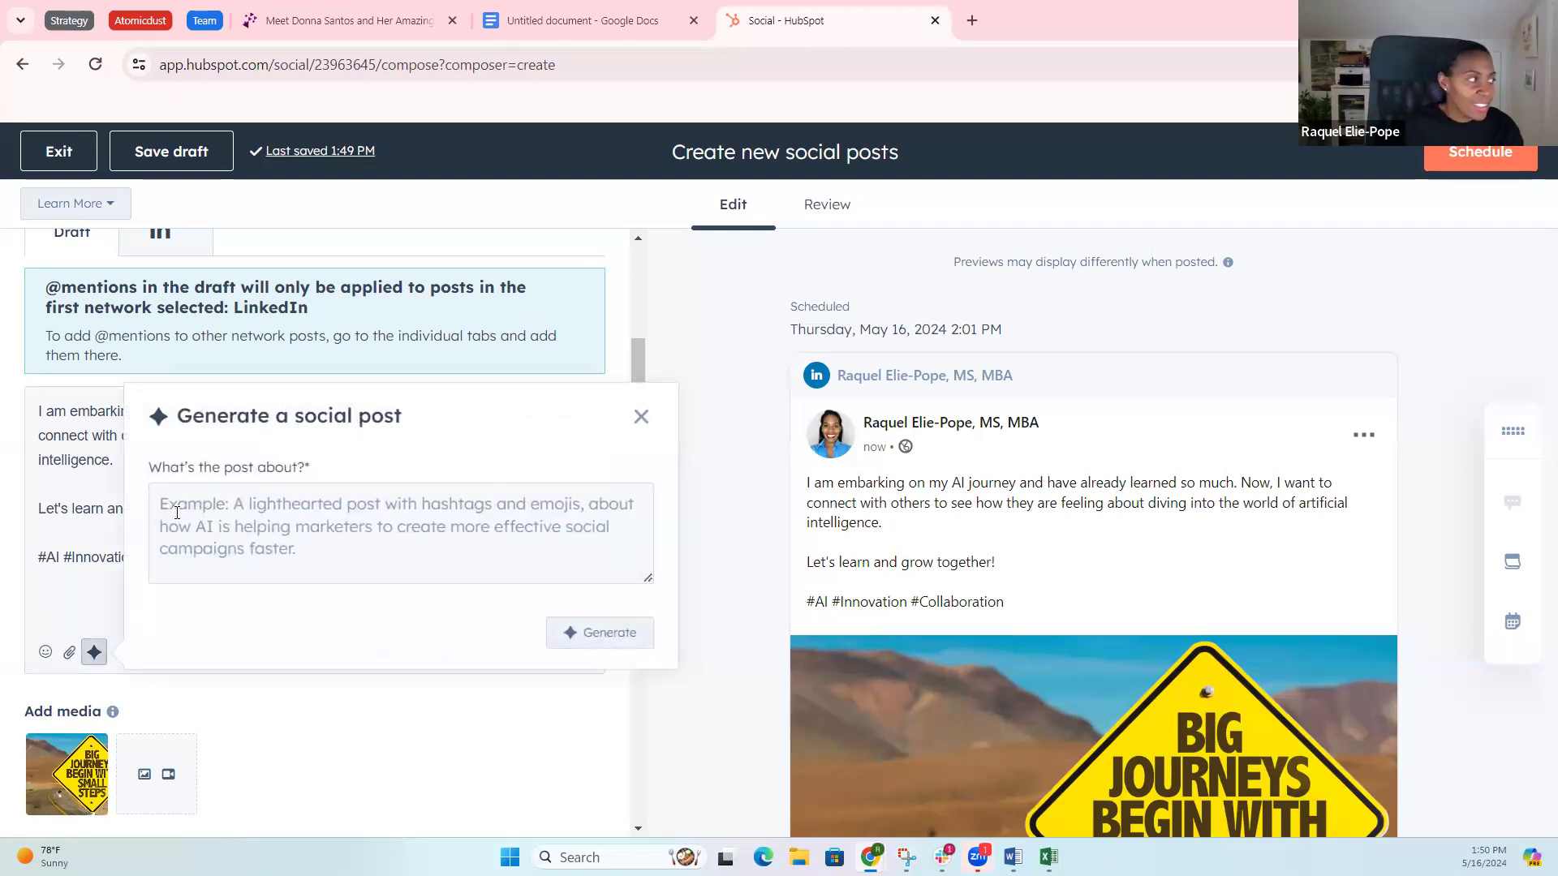
{"action": "left_click", "coordinate": [180, 503]}
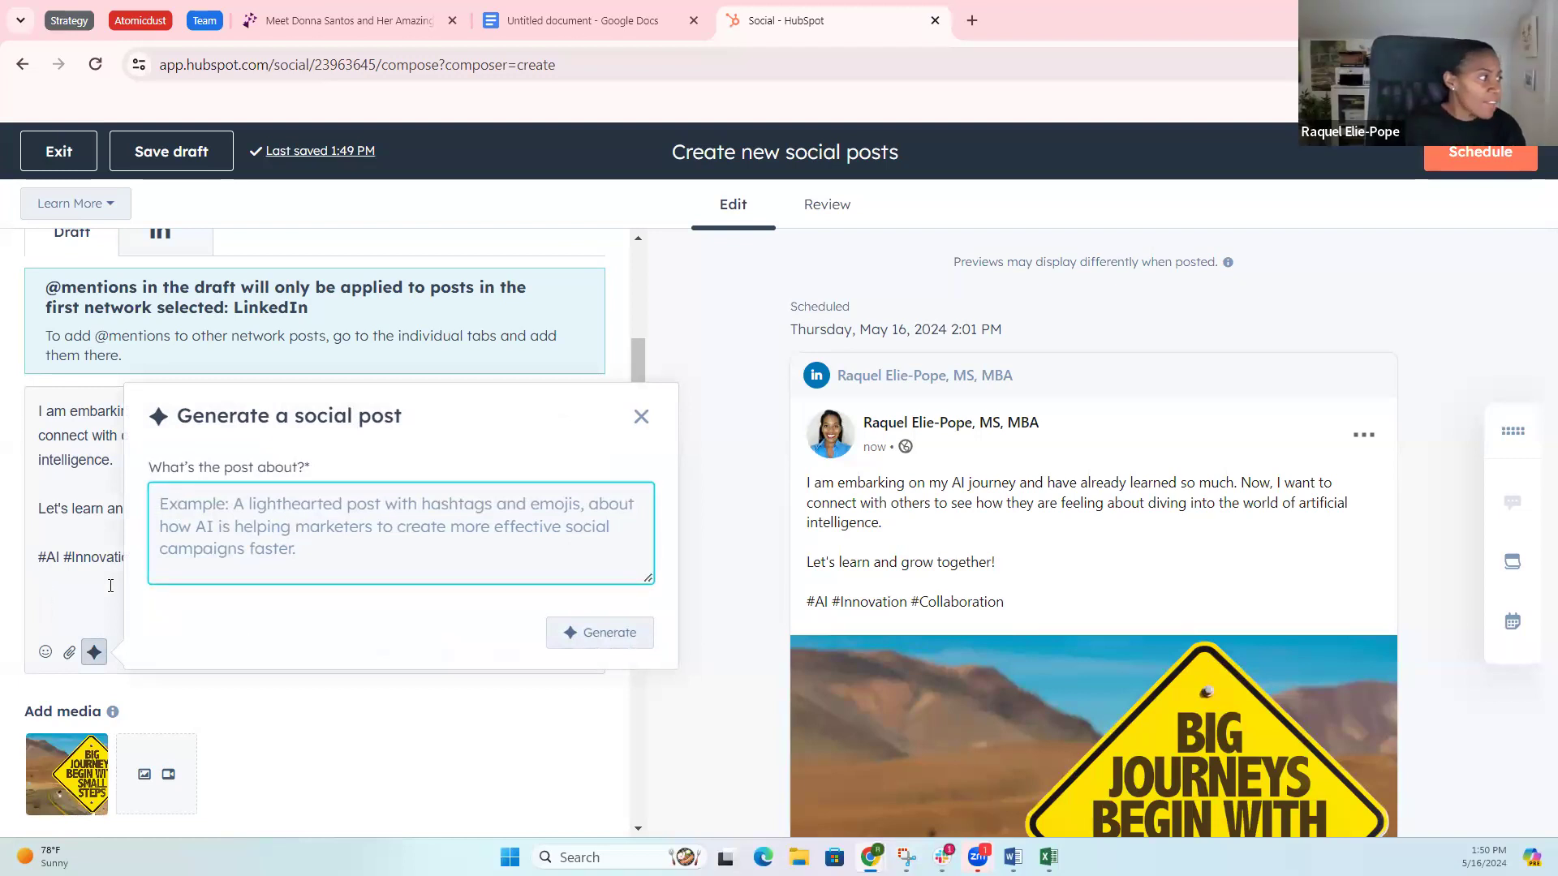
{"action": "left_click", "coordinate": [642, 419]}
{"action": "left_click_drag", "start_coordinate": [38, 411], "coordinate": [276, 505]}
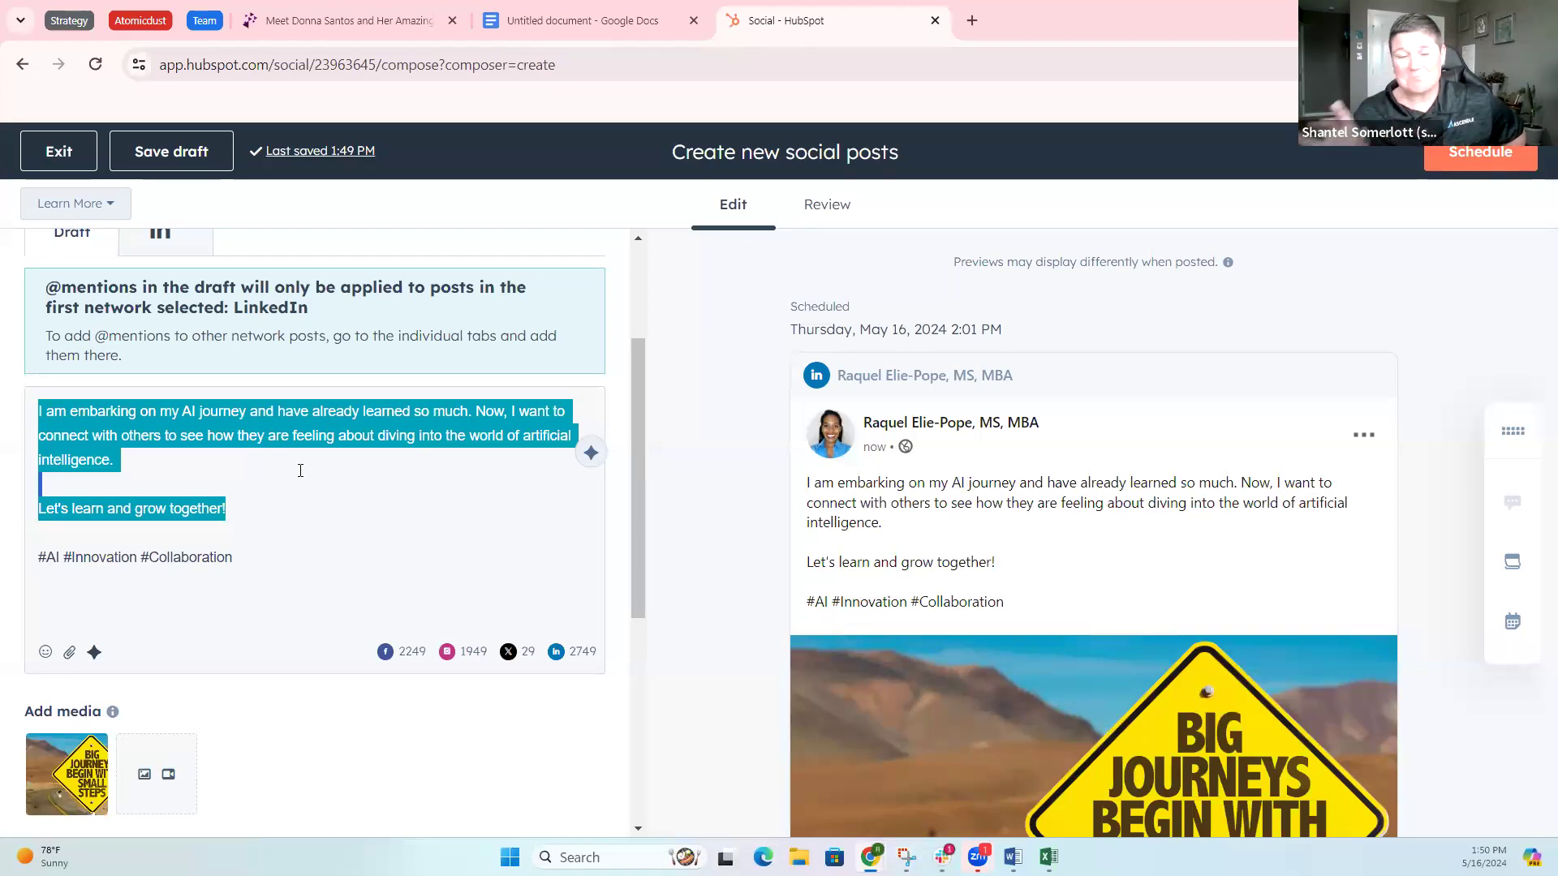
Step: Generate a social post with the prompt "Please add that there is so much AI info out that we need to take baby steps as embrace AI tools"
{"action": "left_click", "coordinate": [94, 652]}
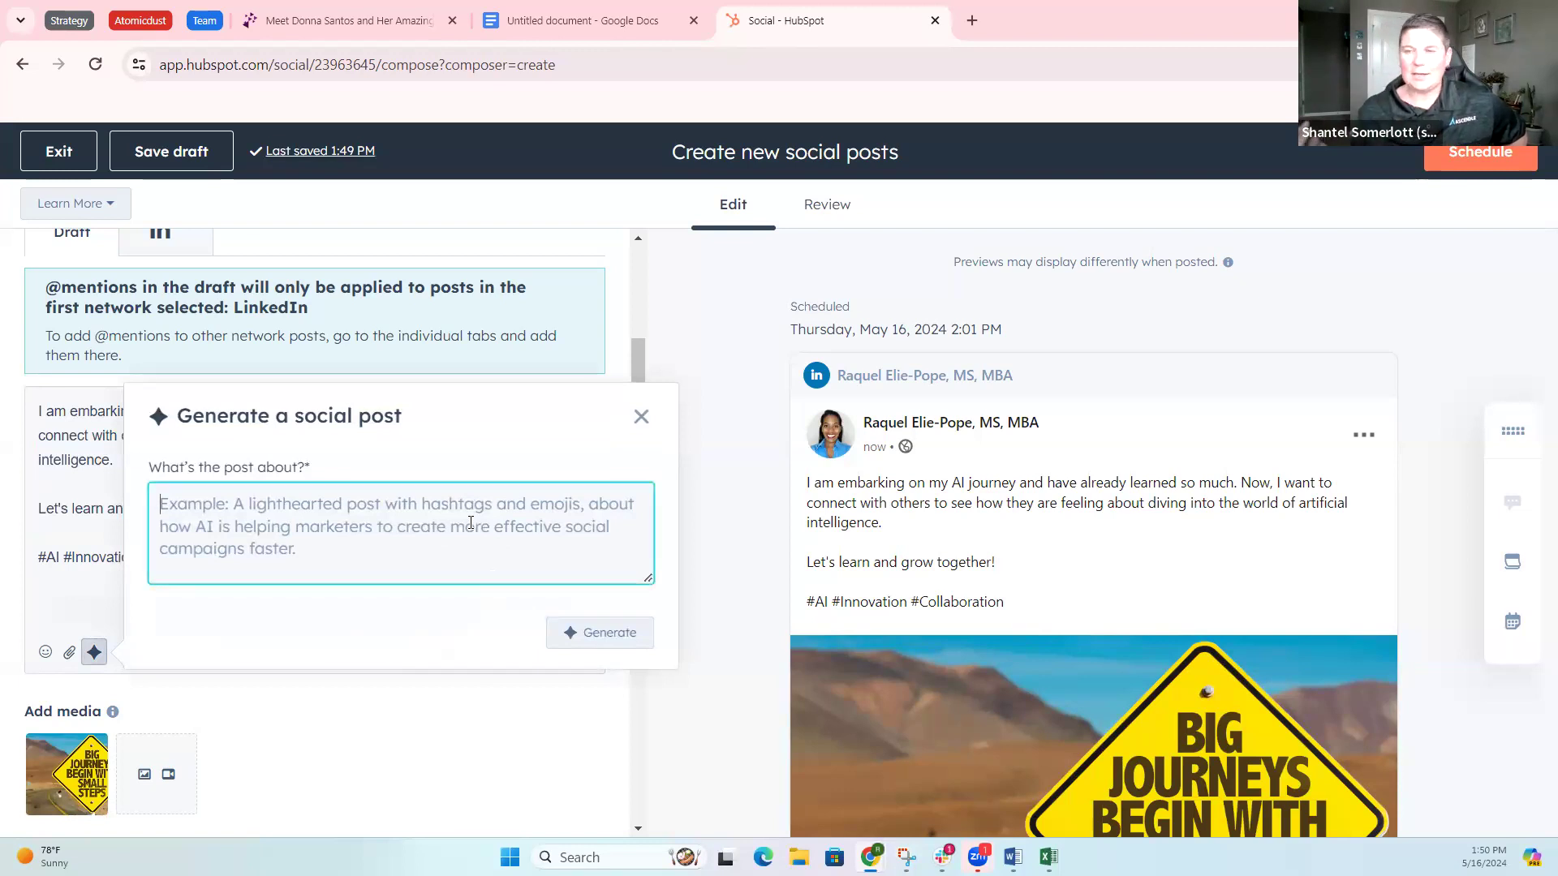
{"action": "type", "text": "Please s"}
{"action": "key", "text": "BackSpace"}
{"action": "type", "text": "add that "}
{"action": "type", "text": "there is s"}
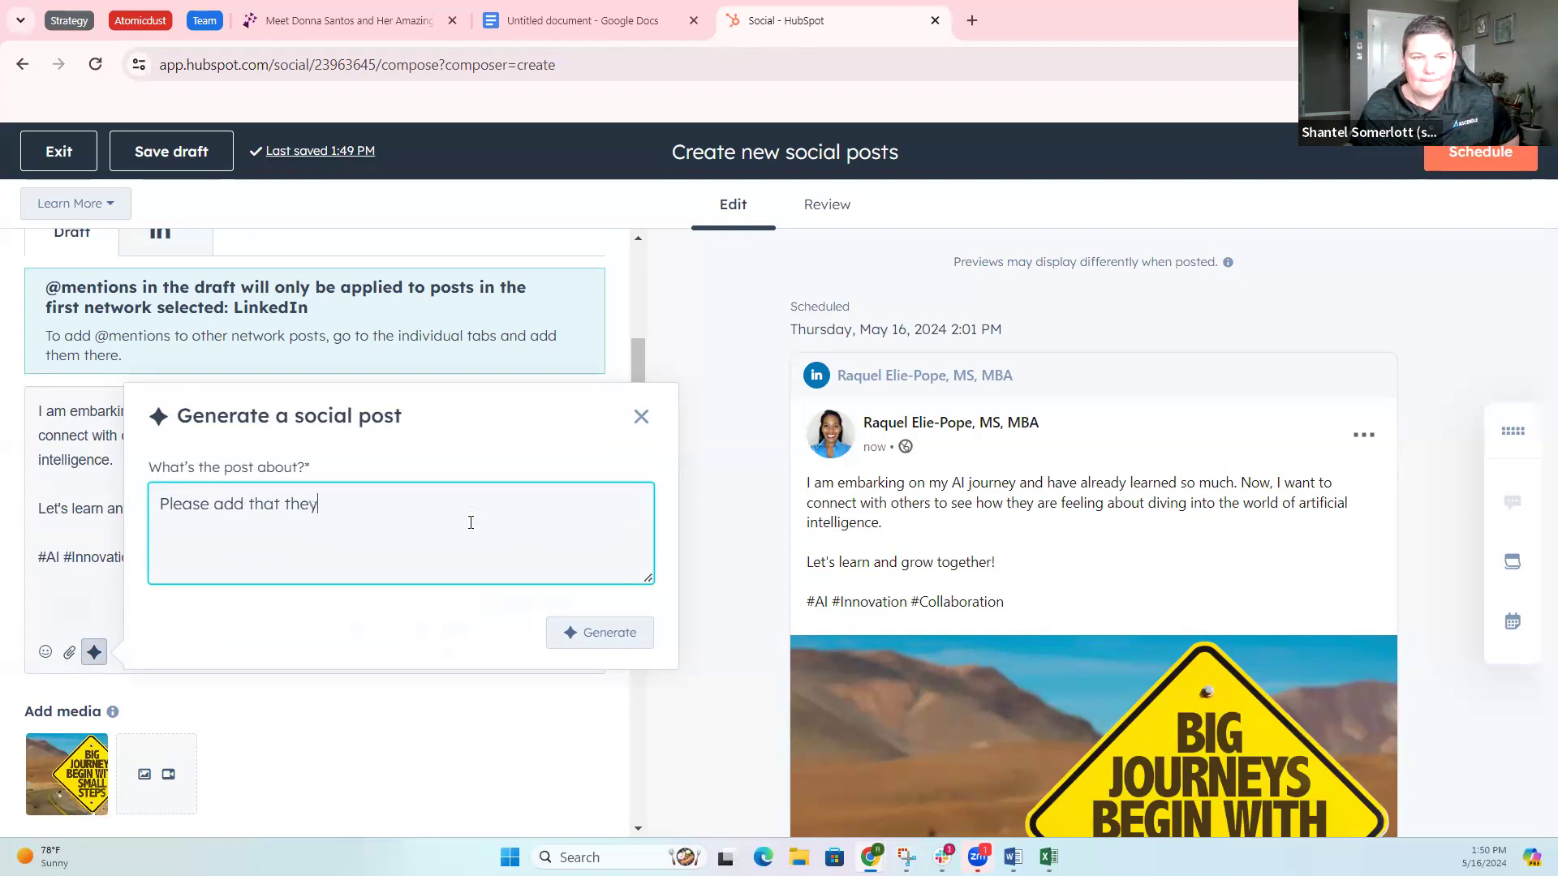
{"action": "type", "text": "o mich"}
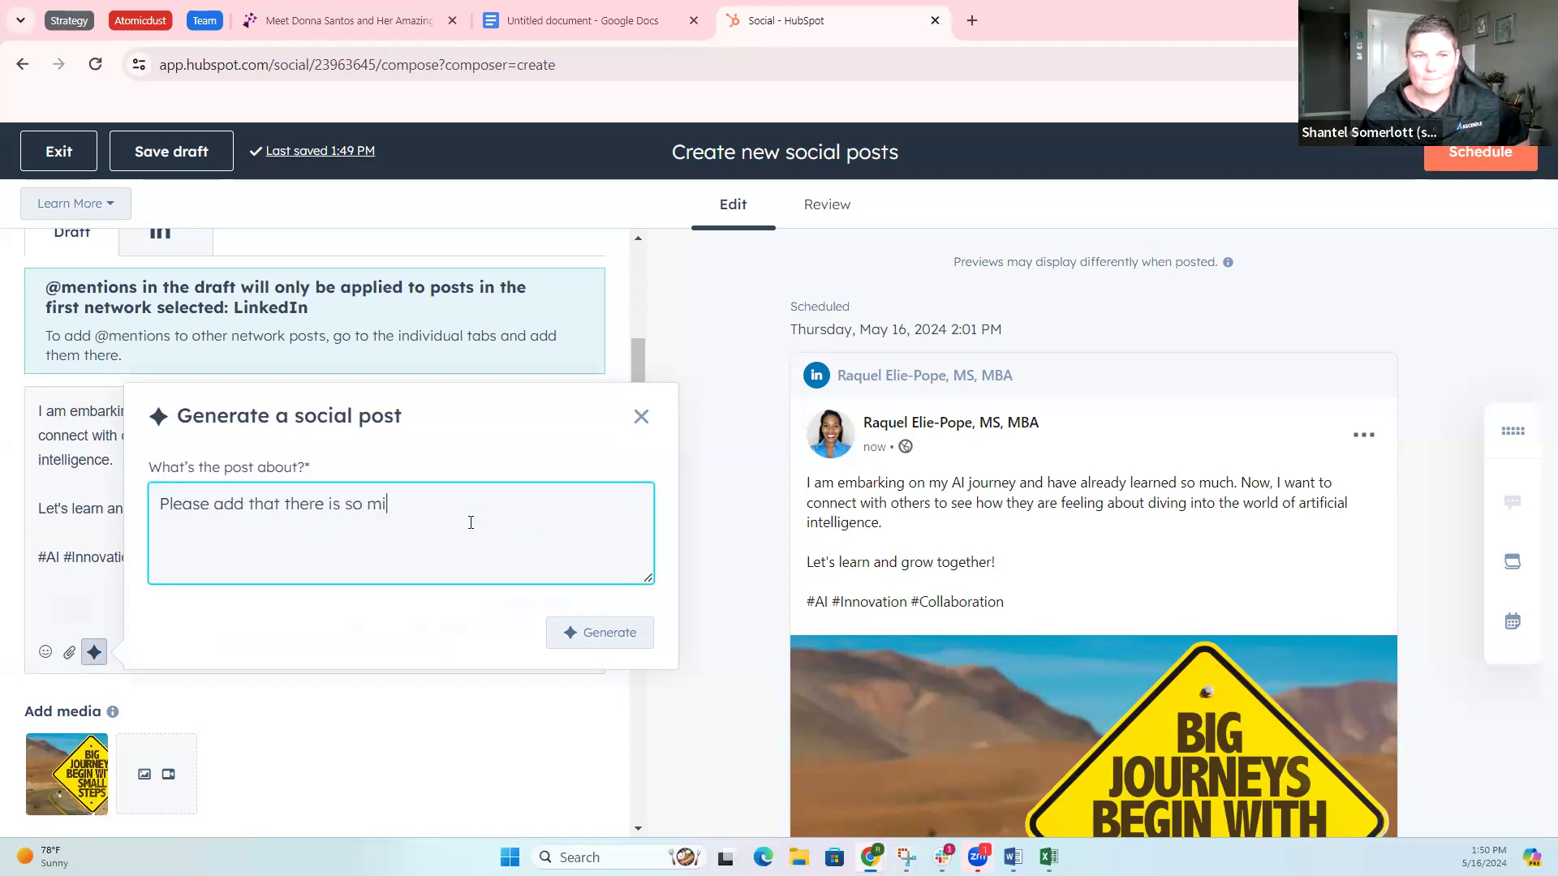
{"action": "key", "text": "BackSpace"}
{"action": "key", "text": "BackSpace"}
{"action": "type", "text": "uch"}
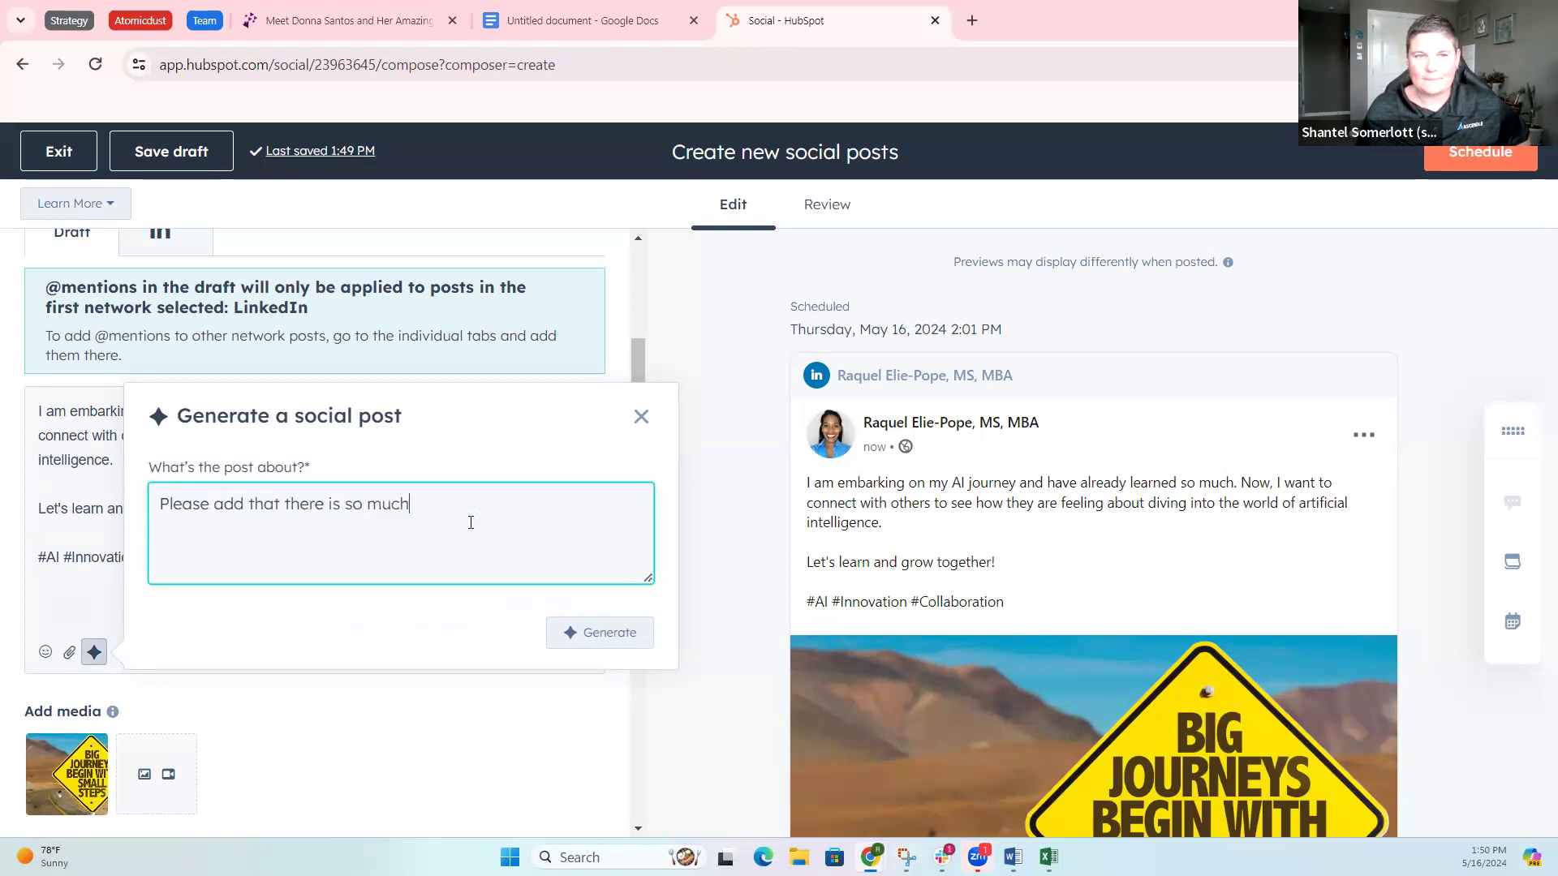
{"action": "type", "text": " AI info popul"}
{"action": "key", "text": "BackSpace"}
{"action": "key", "text": "BackSpace"}
{"action": "key", "text": "BackSpace"}
{"action": "key", "text": "BackSpace"}
{"action": "key", "text": "BackSpace"}
{"action": "type", "text": "out there that we mist"}
{"action": "key", "text": "BackSpace"}
{"action": "key", "text": "BackSpace"}
{"action": "key", "text": "BackSpace"}
{"action": "key", "text": "BackSpace"}
{"action": "key", "text": "BackSpace"}
{"action": "key", "text": "BackSpace"}
{"action": "key", "text": "BackSpace"}
{"action": "key", "text": "BackSpace"}
{"action": "key", "text": "BackSpace"}
{"action": "key", "text": "BackSpace"}
{"action": "key", "text": "BackSpace"}
{"action": "key", "text": "BackSpace"}
{"action": "key", "text": "BackSpace"}
{"action": "key", "text": "BackSpace"}
{"action": "key", "text": "BackSpace"}
{"action": "key", "text": "BackSpace"}
{"action": "key", "text": "BackSpace"}
{"action": "key", "text": "BackSpace"}
{"action": "type", "text": "that "}
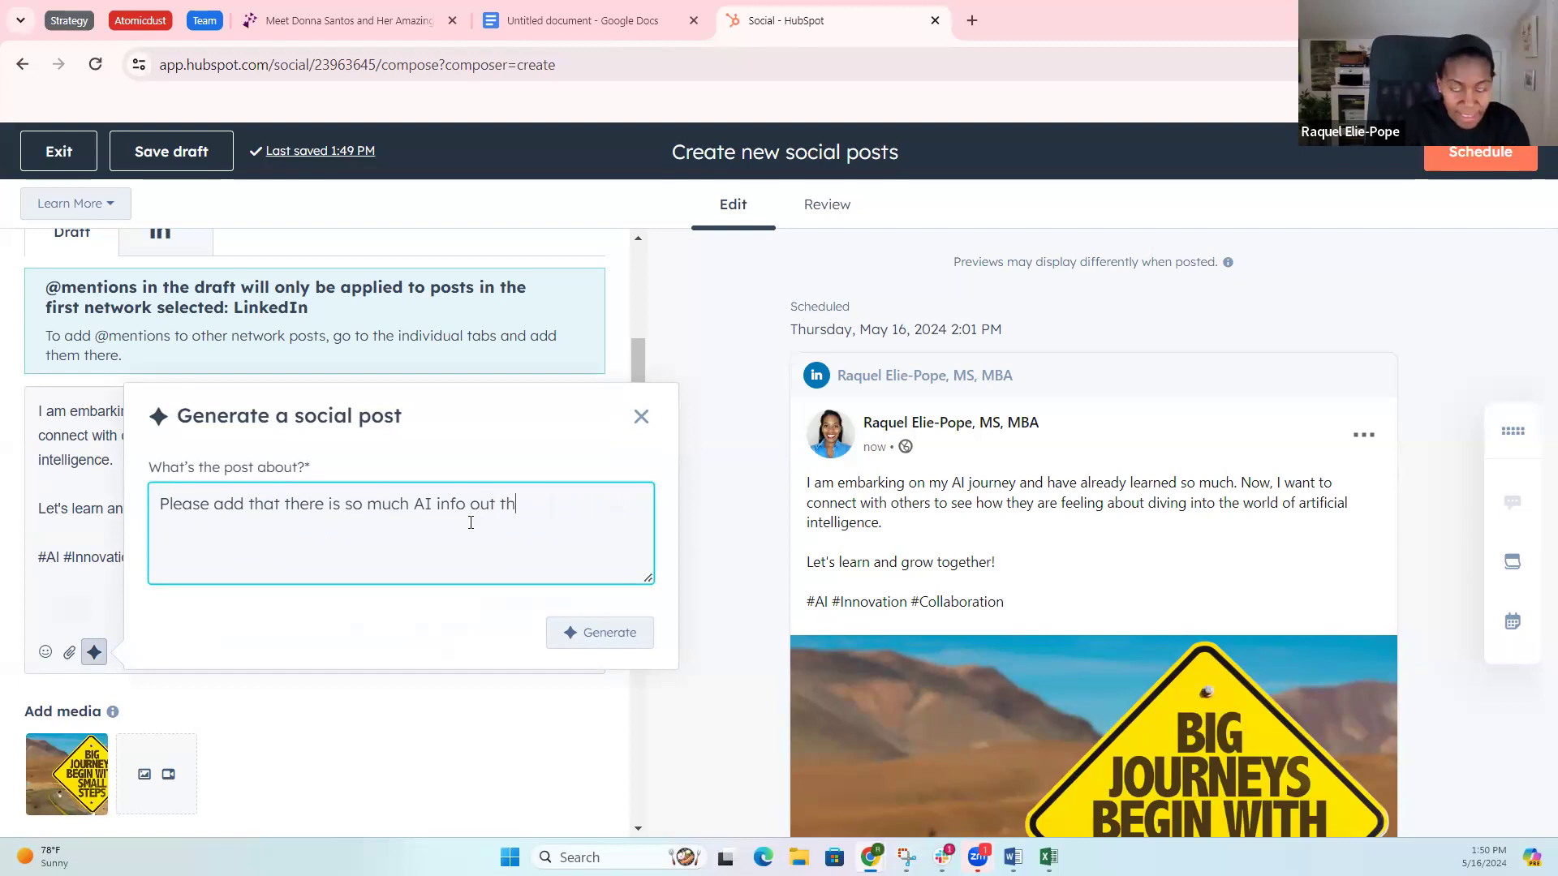
{"action": "type", "text": "we need to take baby steps to"}
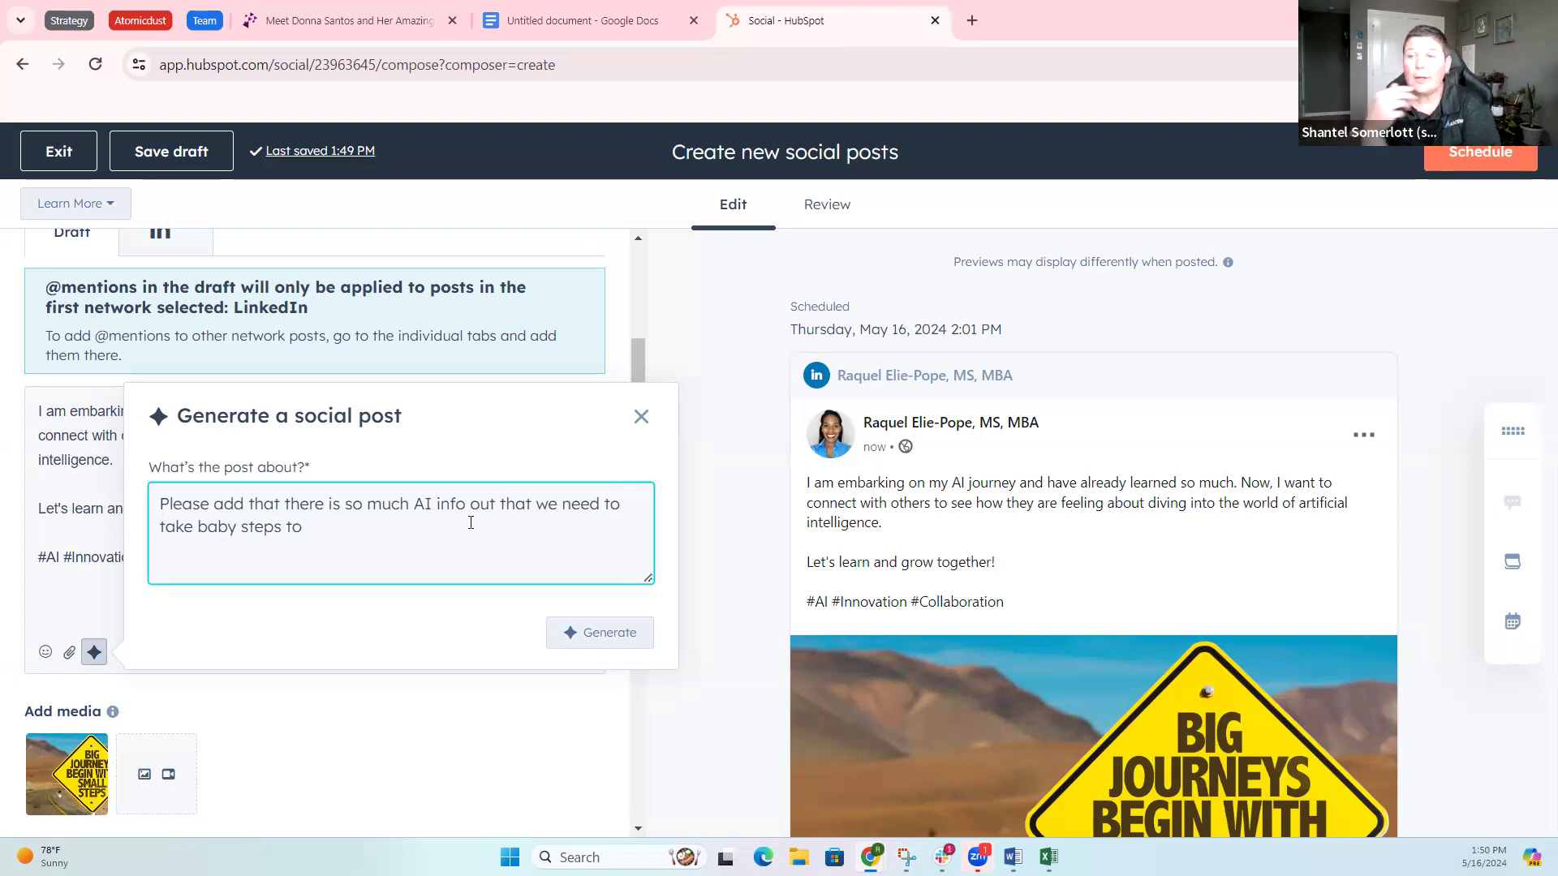
{"action": "key", "text": "BackSpace"}
{"action": "key", "text": "BackSpace"}
{"action": "key", "text": "BackSpace"}
{"action": "type", "text": "as "}
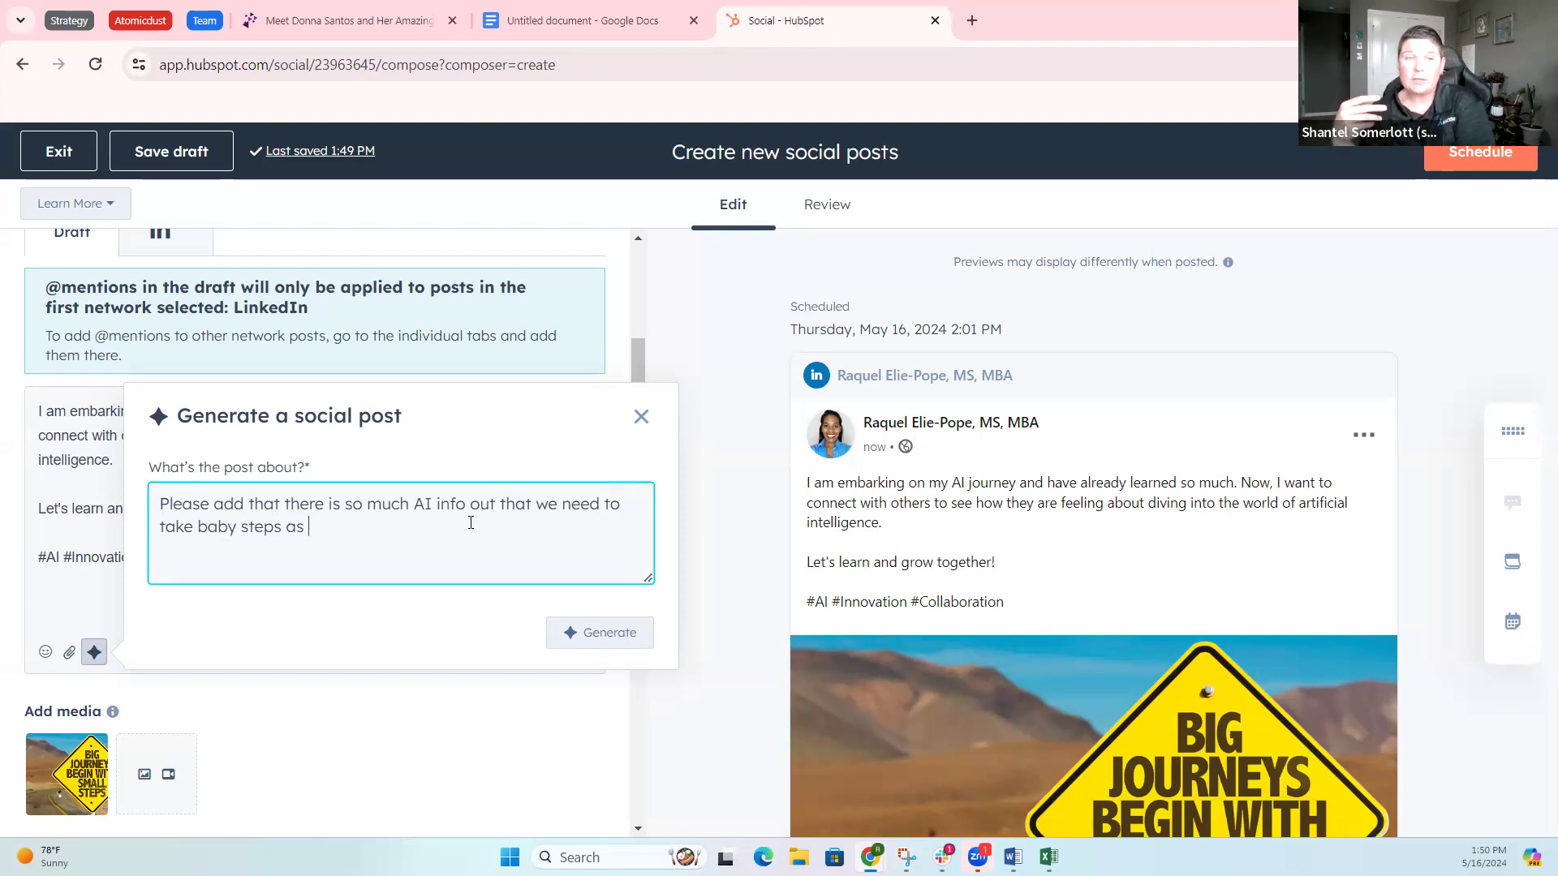
{"action": "type", "text": "we learn"}
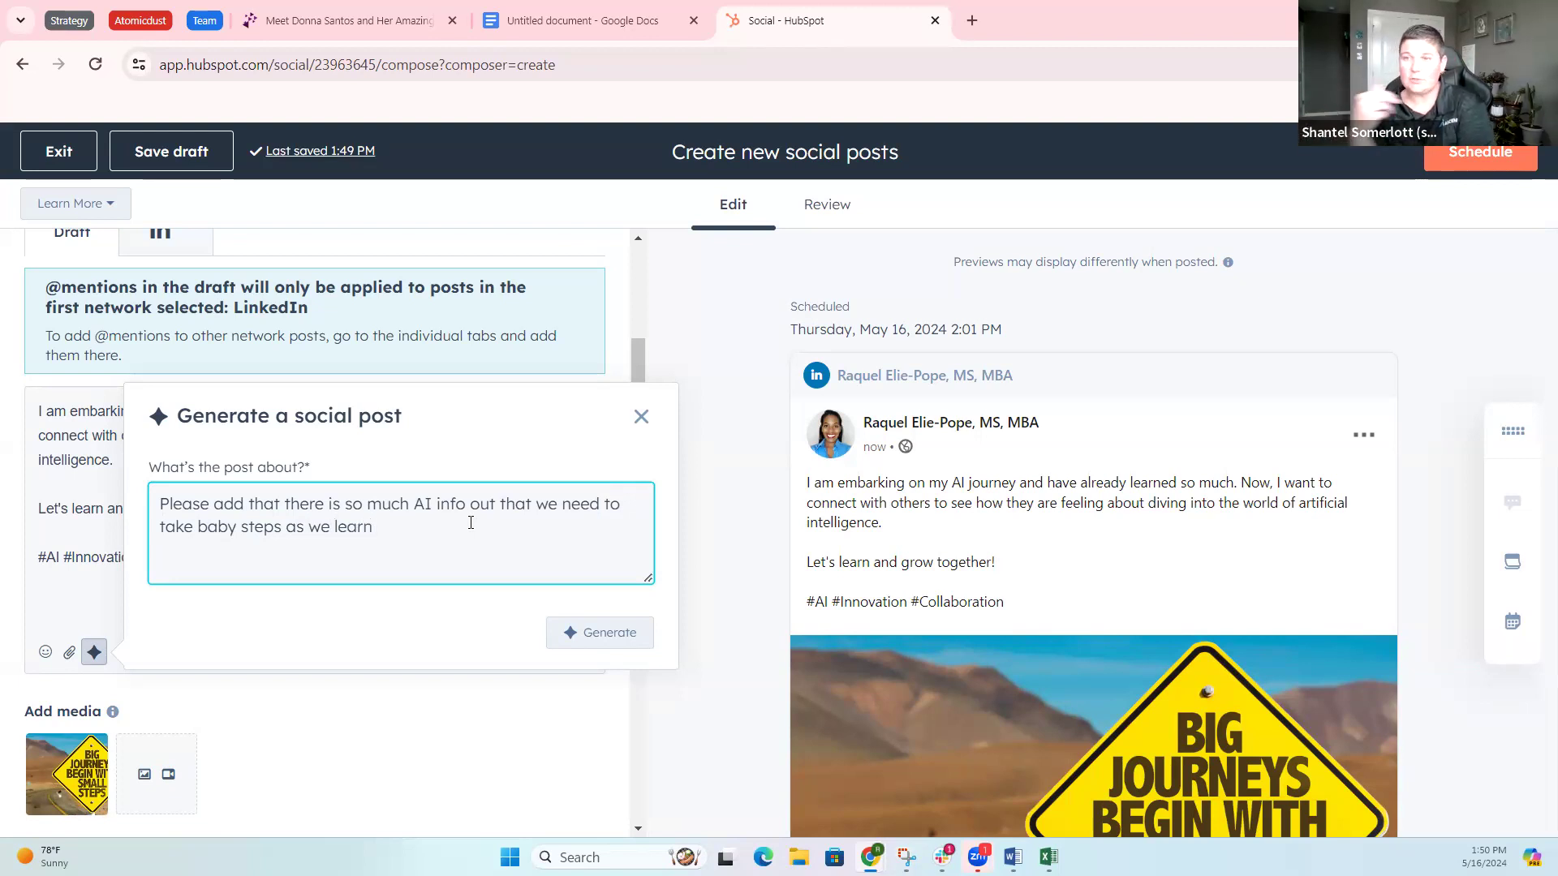
{"action": "key", "text": "BackSpace"}
{"action": "key", "text": "BackSpace"}
{"action": "key", "text": "BackSpace"}
{"action": "key", "text": "BackSpace"}
{"action": "key", "text": "BackSpace"}
{"action": "key", "text": "BackSpace"}
{"action": "key", "text": "BackSpace"}
{"action": "key", "text": "BackSpace"}
{"action": "type", "text": "embrace"}
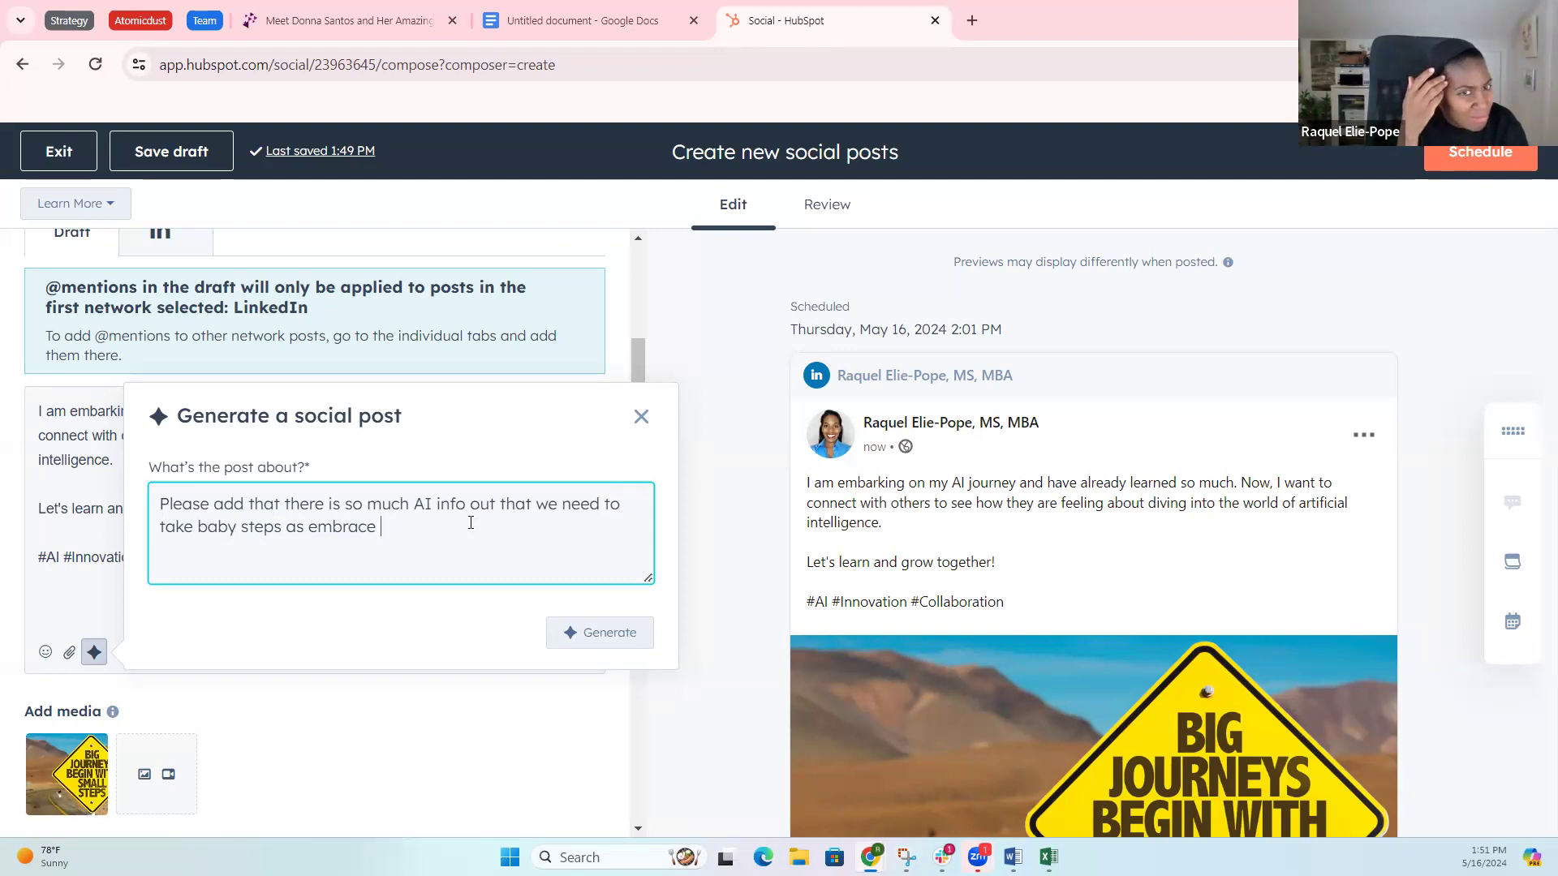
{"action": "type", "text": "AI "}
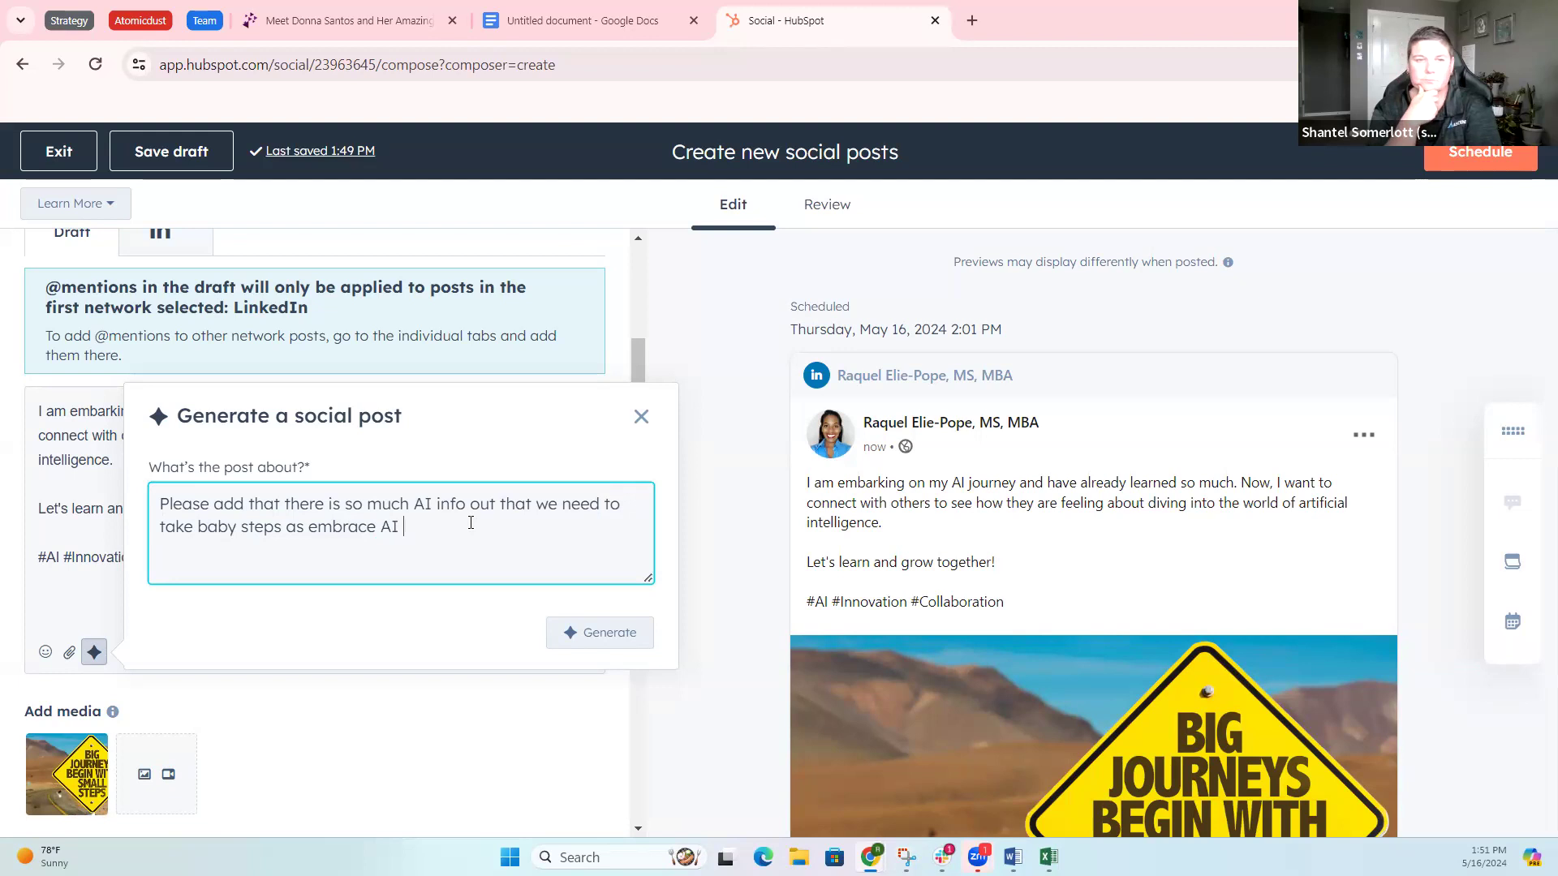
{"action": "type", "text": "tolsdo"}
{"action": "key", "text": "BackSpace"}
{"action": "key", "text": "BackSpace"}
{"action": "key", "text": "BackSpace"}
{"action": "key", "text": "BackSpace"}
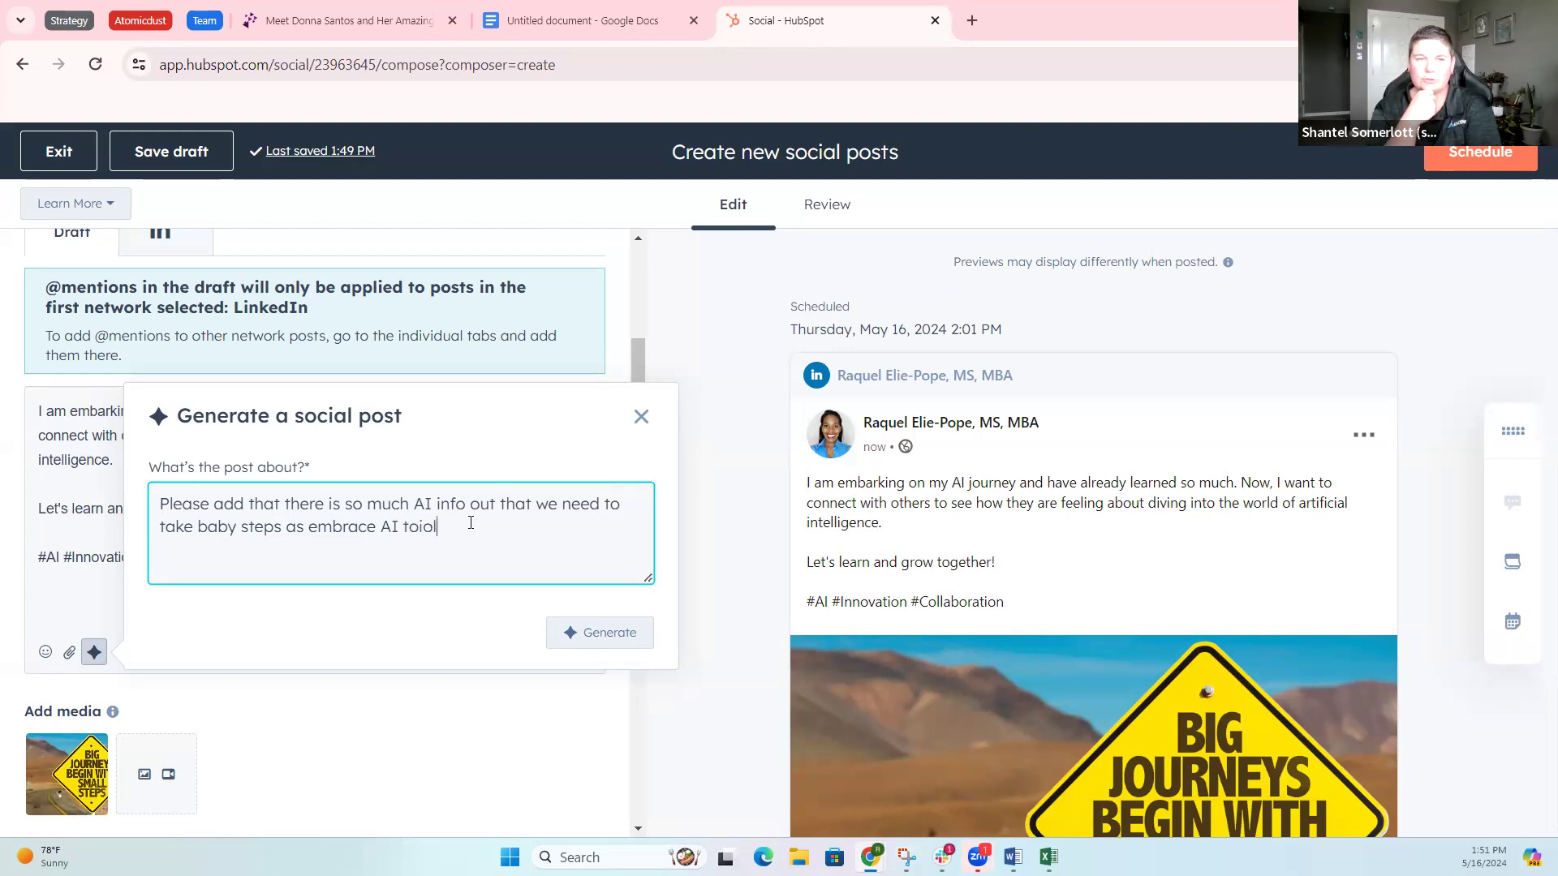
{"action": "type", "text": "ols"}
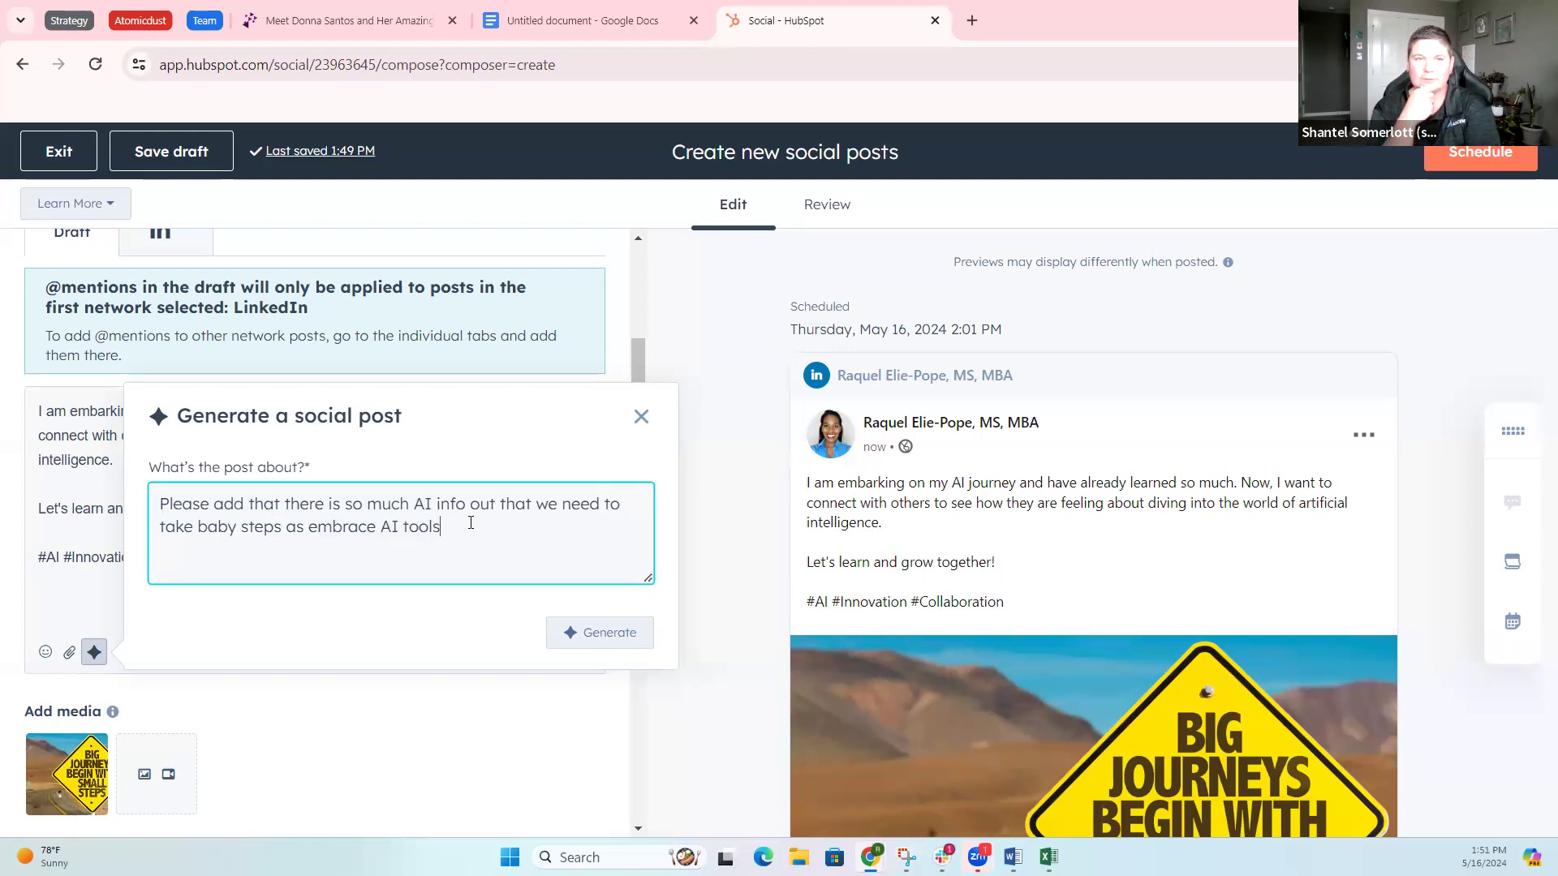
{"action": "left_click", "coordinate": [610, 637]}
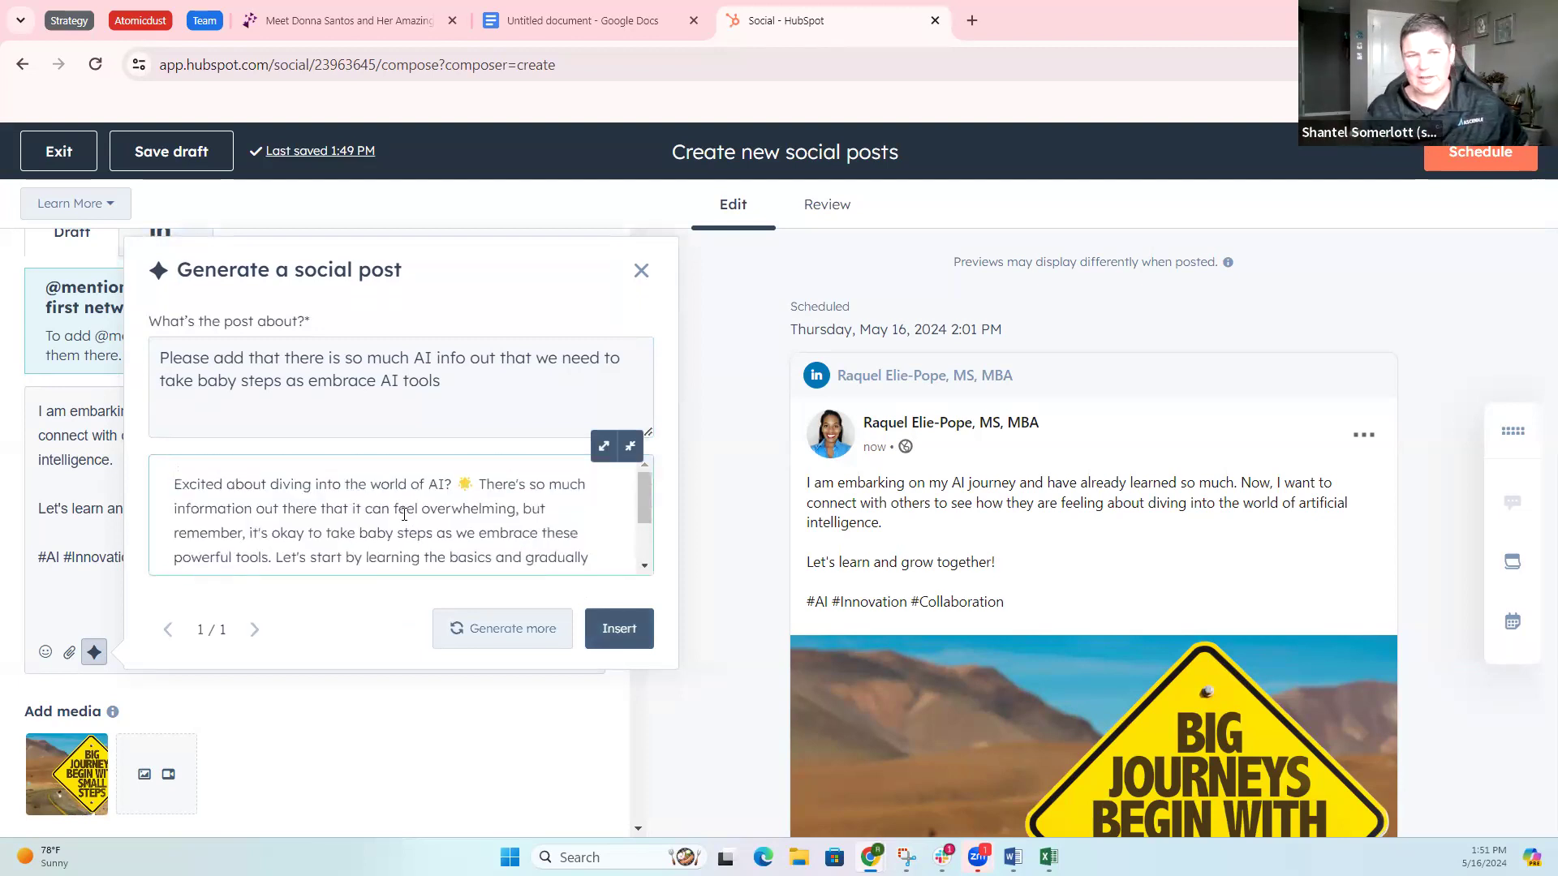
Step: Copy the generated text from "There's so much information" through "AI with me?" into the post, above "Let's learn and grow together!"
{"action": "left_click_drag", "start_coordinate": [177, 483], "coordinate": [567, 591]}
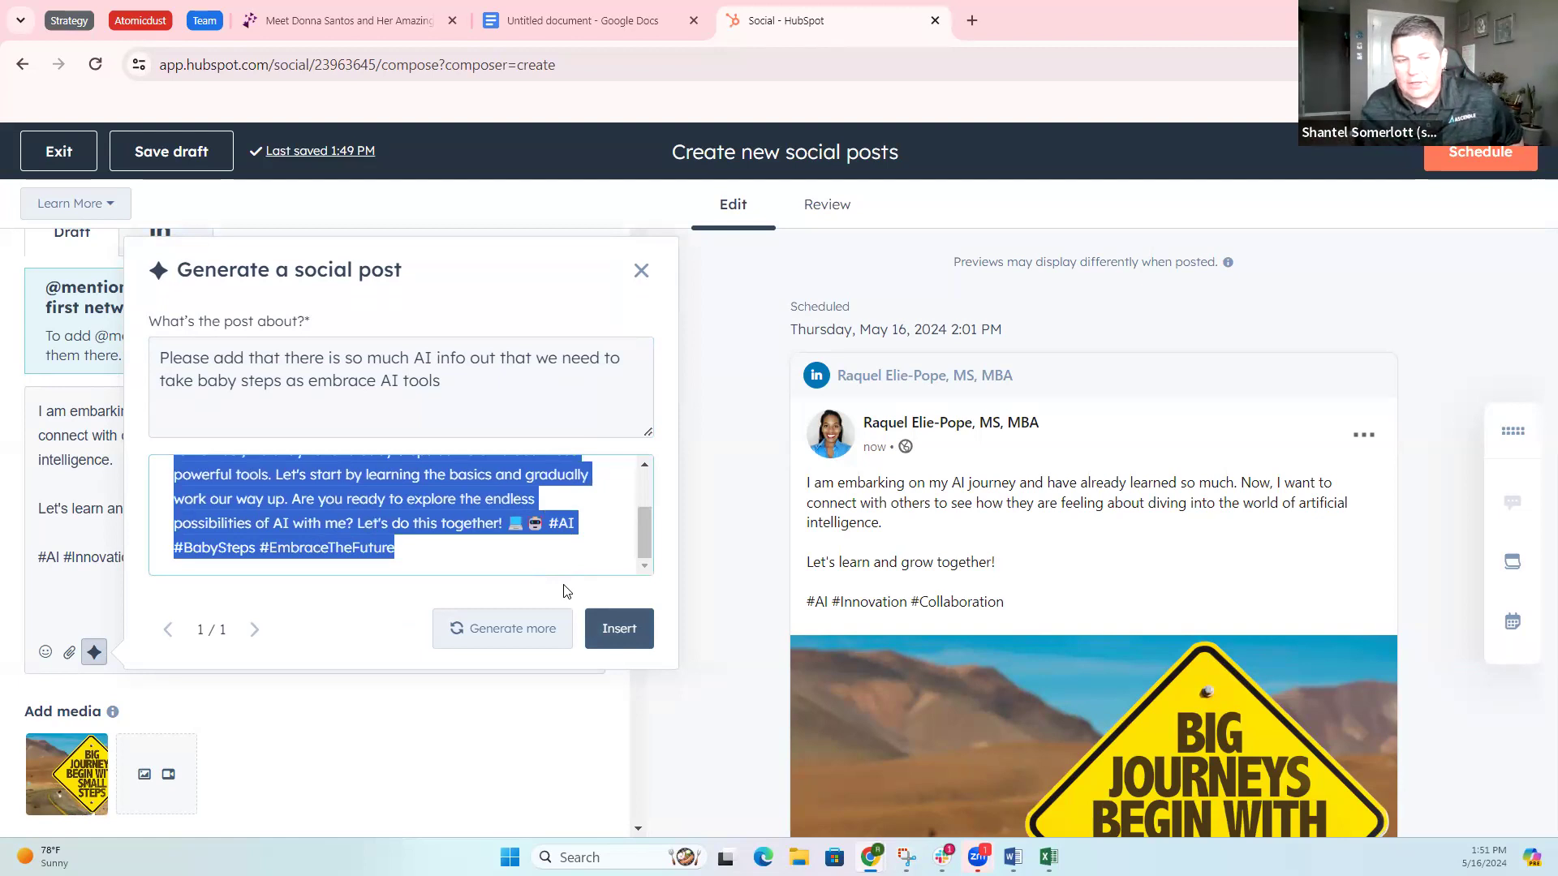
{"action": "mouse_move", "coordinate": [568, 554]}
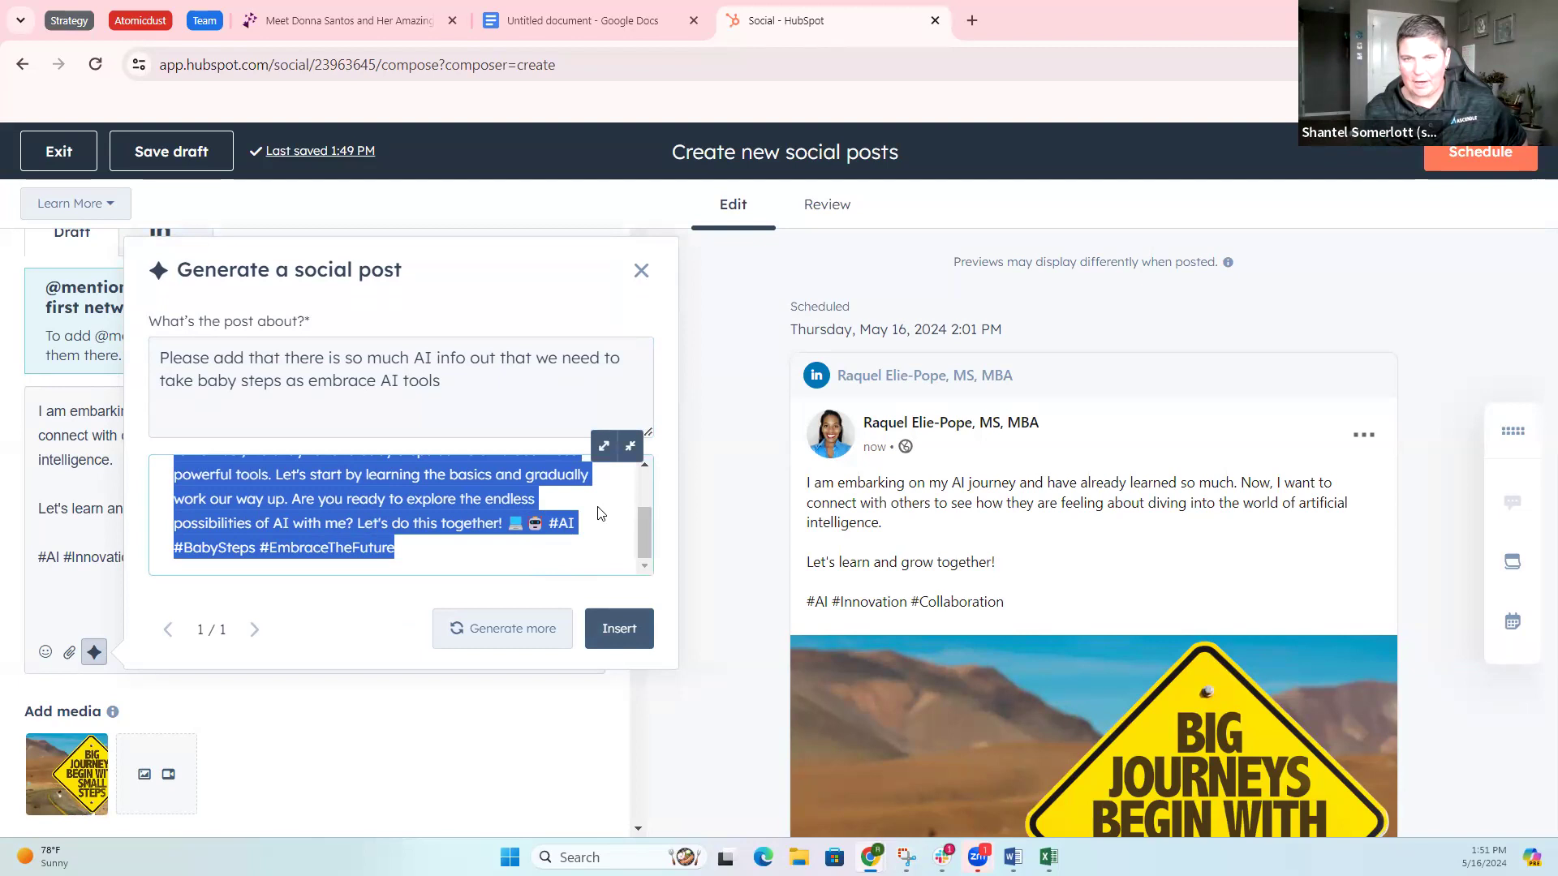
{"action": "left_click", "coordinate": [539, 548]}
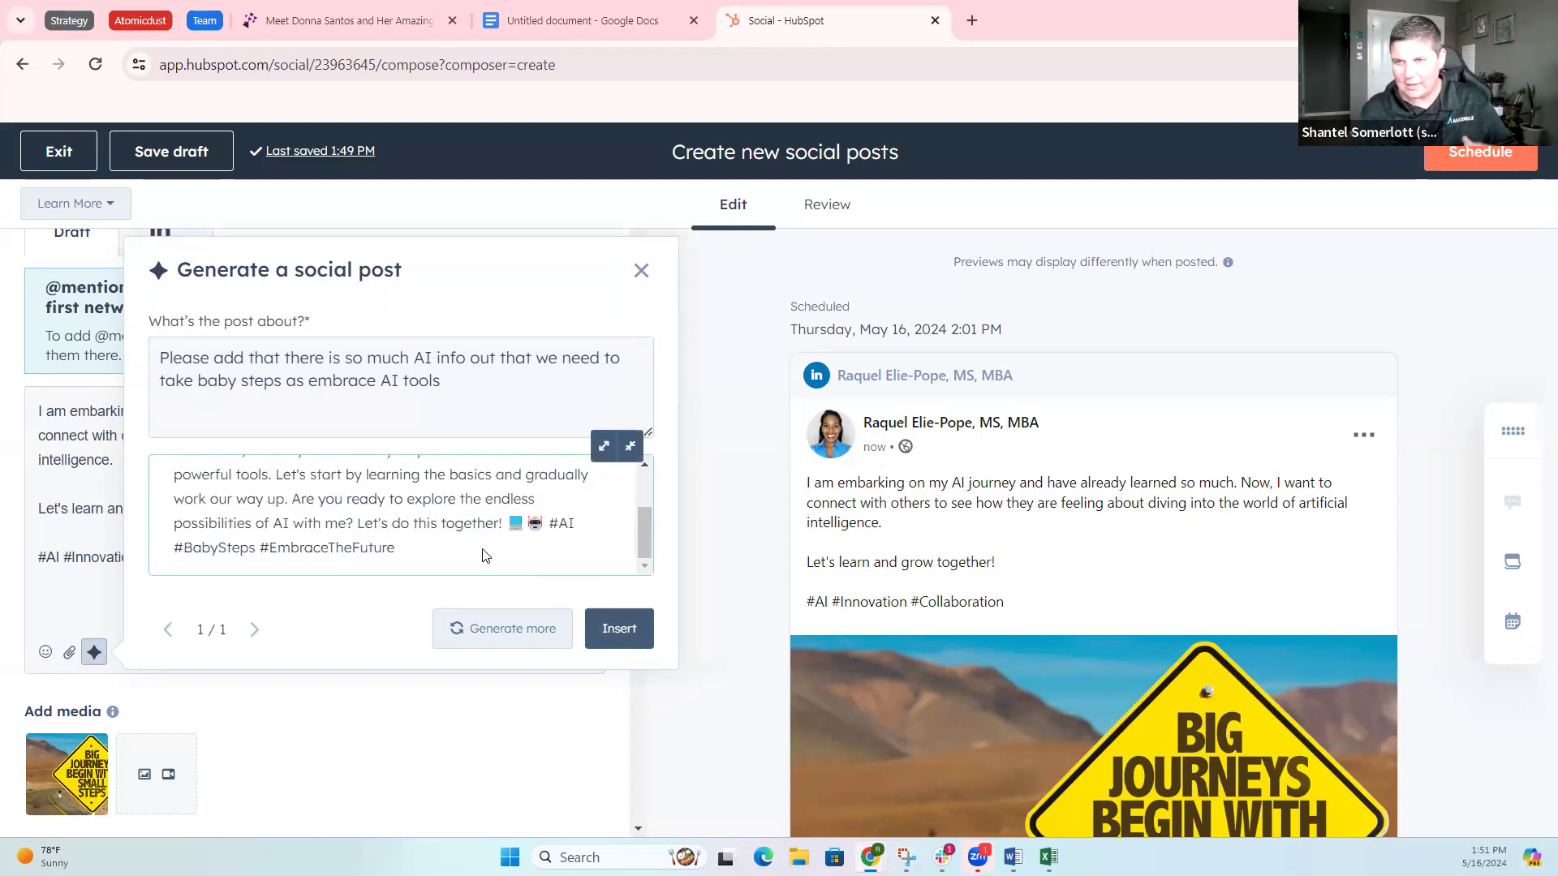
{"action": "scroll", "coordinate": [483, 513], "scroll_direction": "up", "scroll_amount": 2}
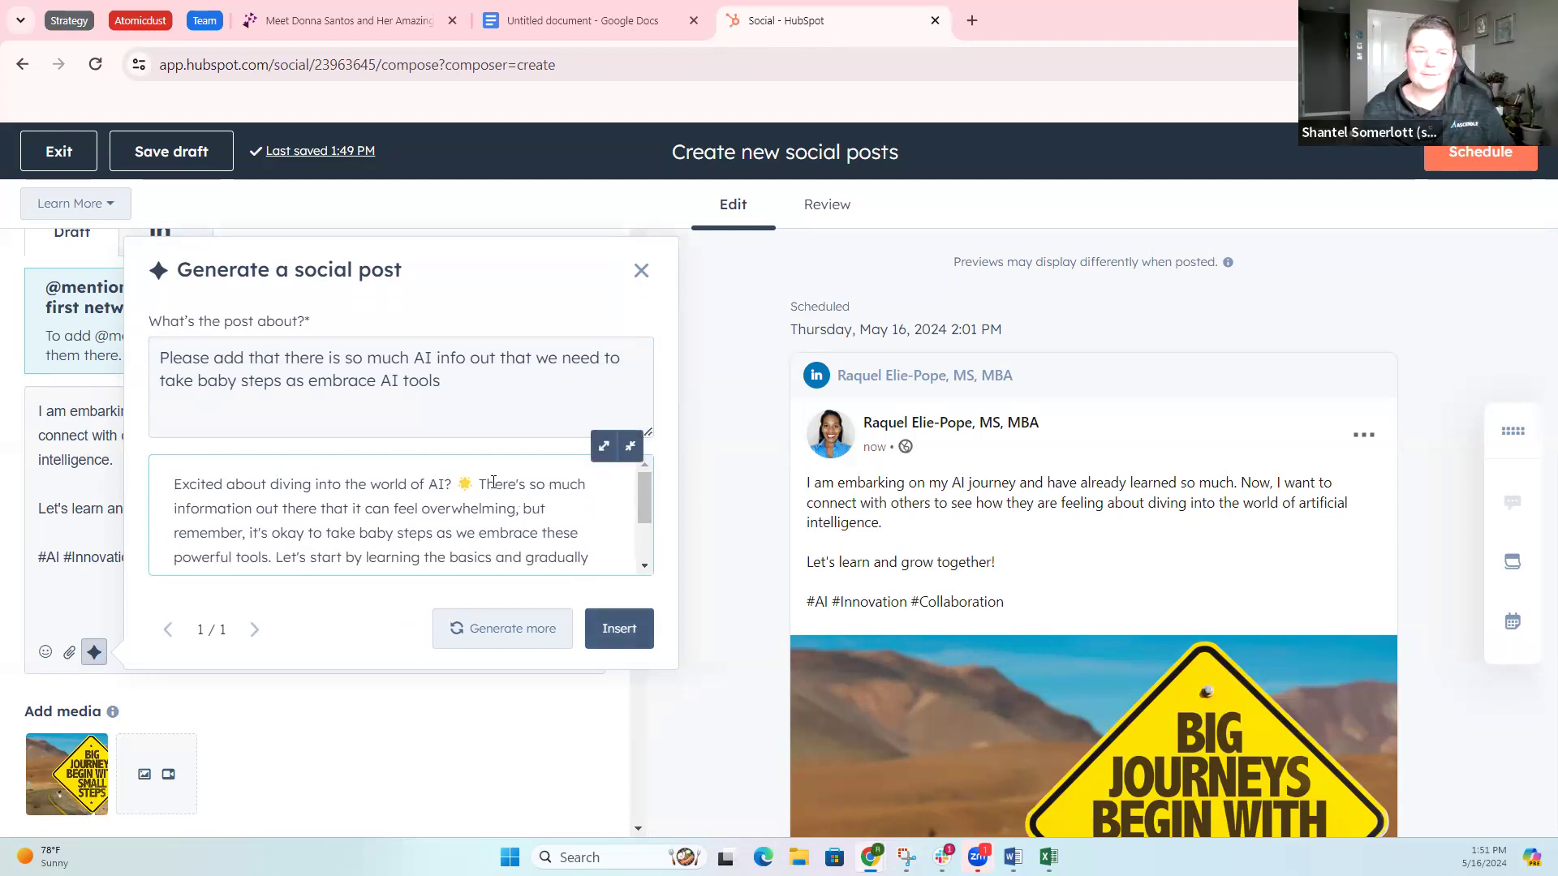
{"action": "left_click_drag", "start_coordinate": [479, 484], "coordinate": [351, 524]}
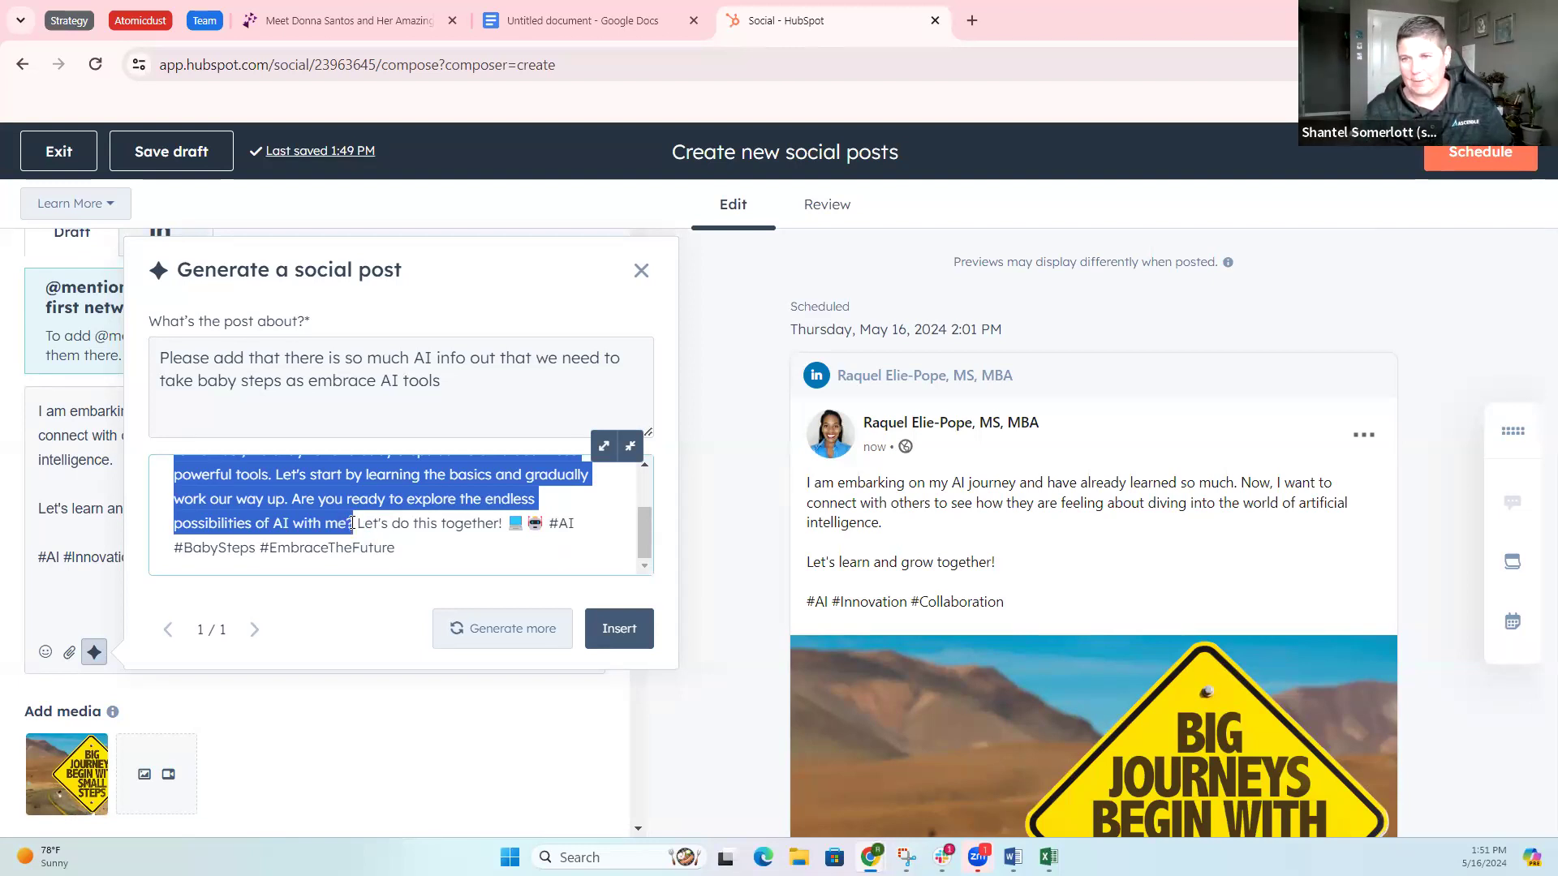
{"action": "left_click", "coordinate": [641, 271]}
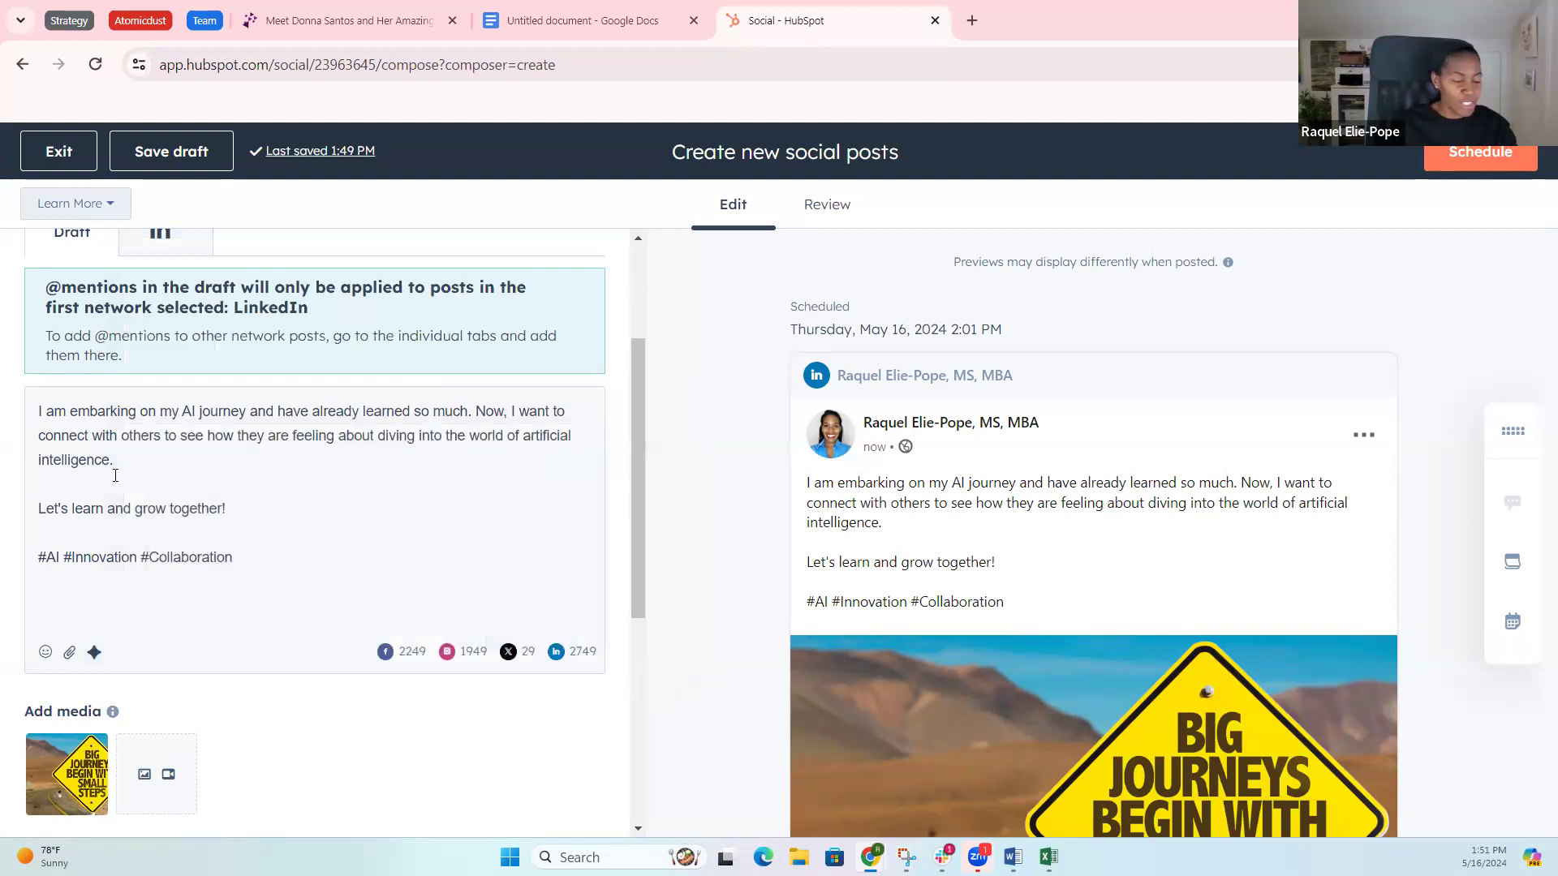
{"action": "type", "text": "There's so much information out there that it can feel overwhelming, but remember, it's okay to take baby steps as we embrace these powerful tools. Let's start by learning the basics and gradually work our way up. Are you ready to explore the endless possibilities of AI with me?"}
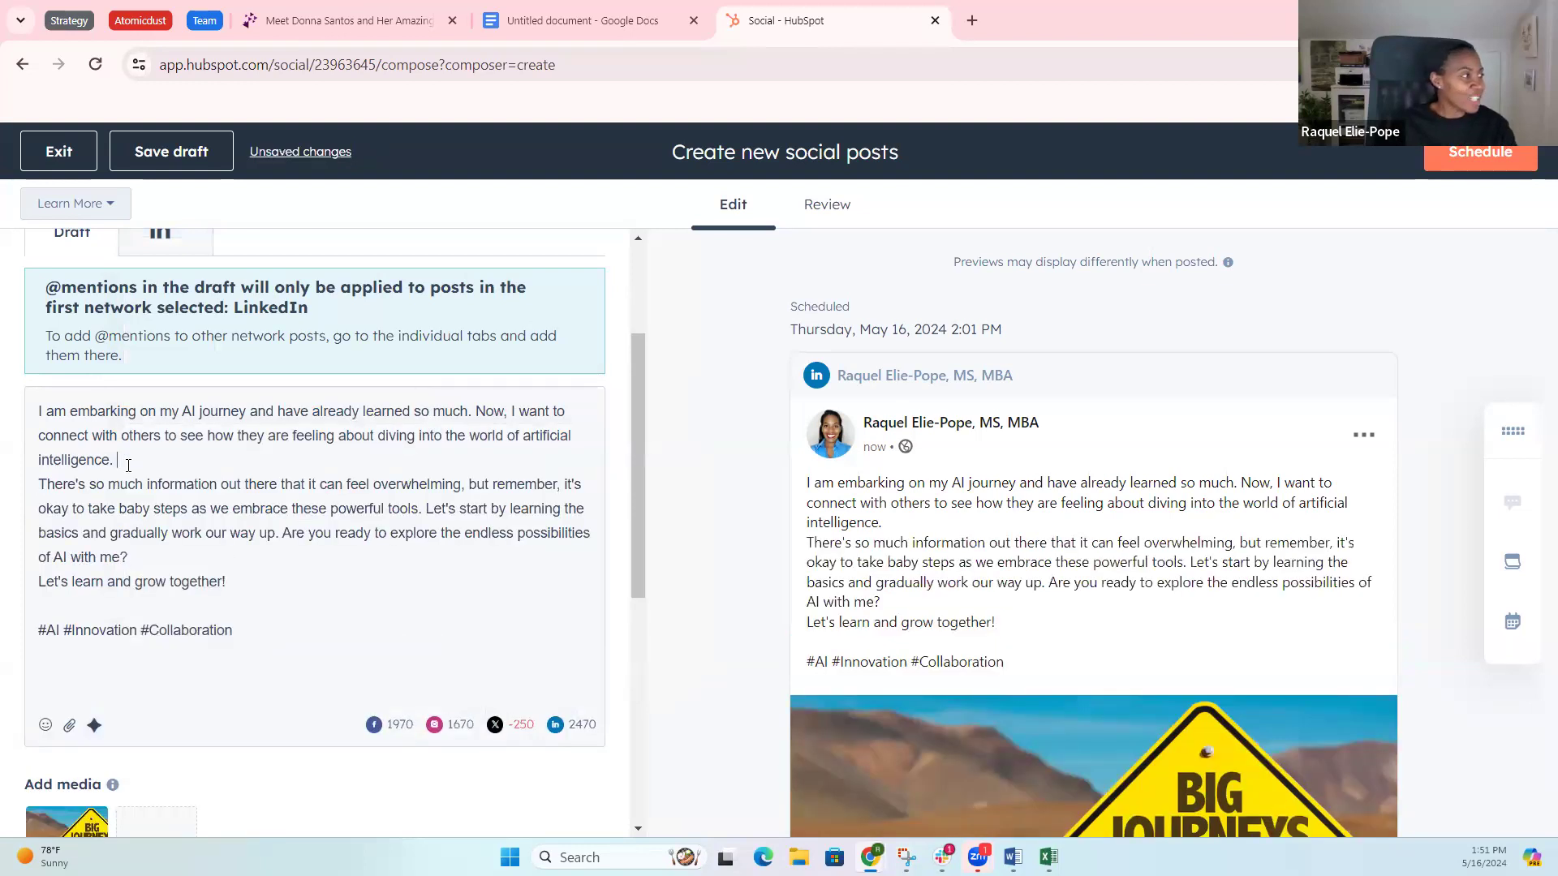
Step: Separate the paragraphs starting "There's so much information", "Are you ready to explore" and "Let's learn and grow together!" with blank lines
{"action": "key", "text": "Return"}
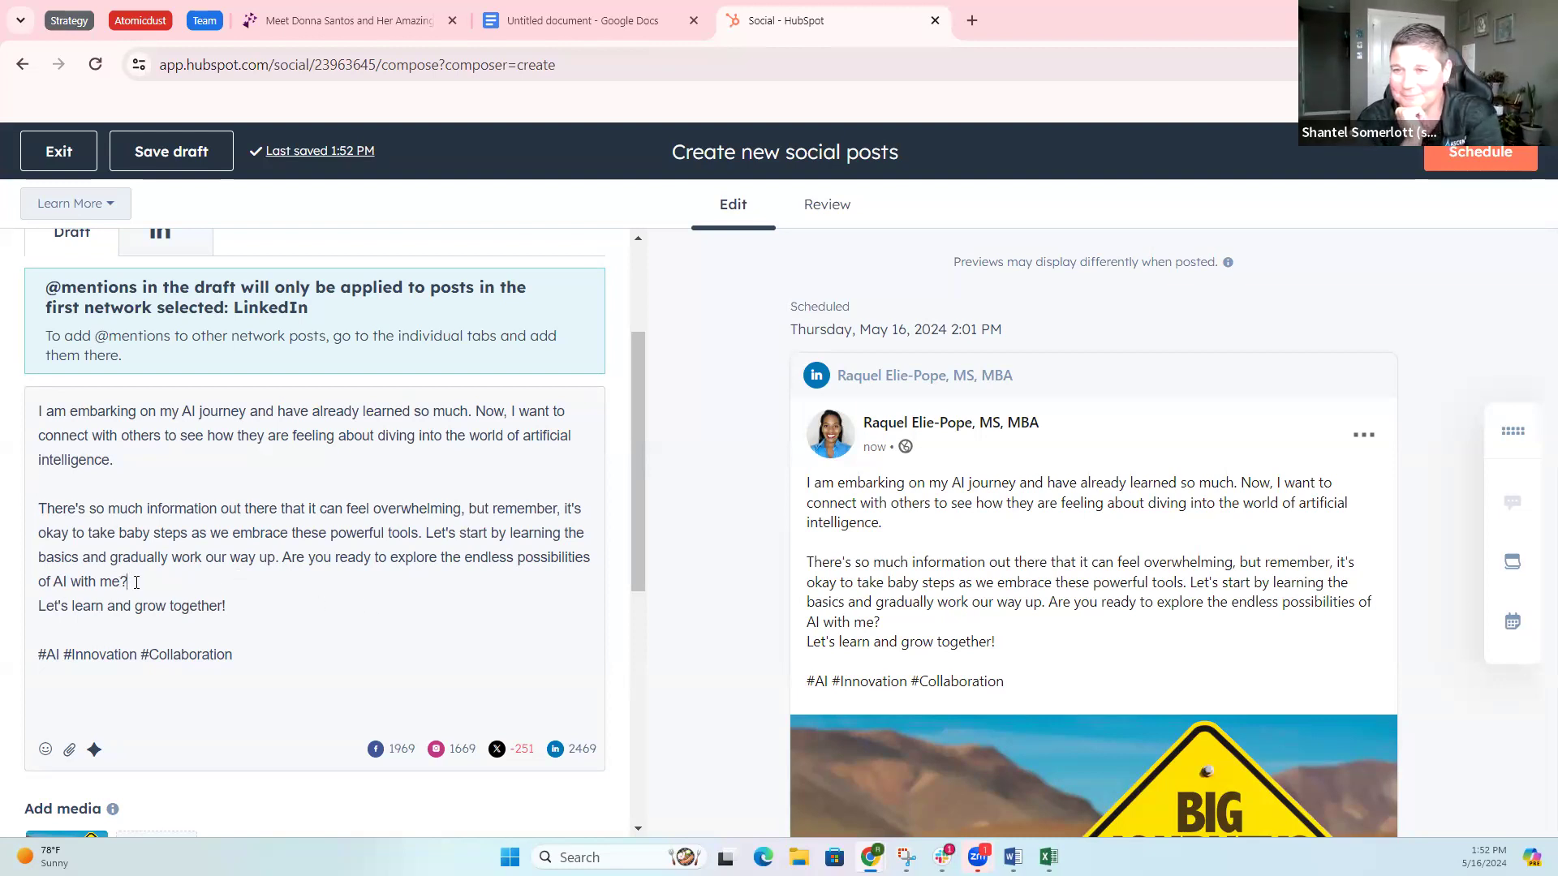
{"action": "left_click", "coordinate": [229, 586]}
{"action": "key", "text": "Return"}
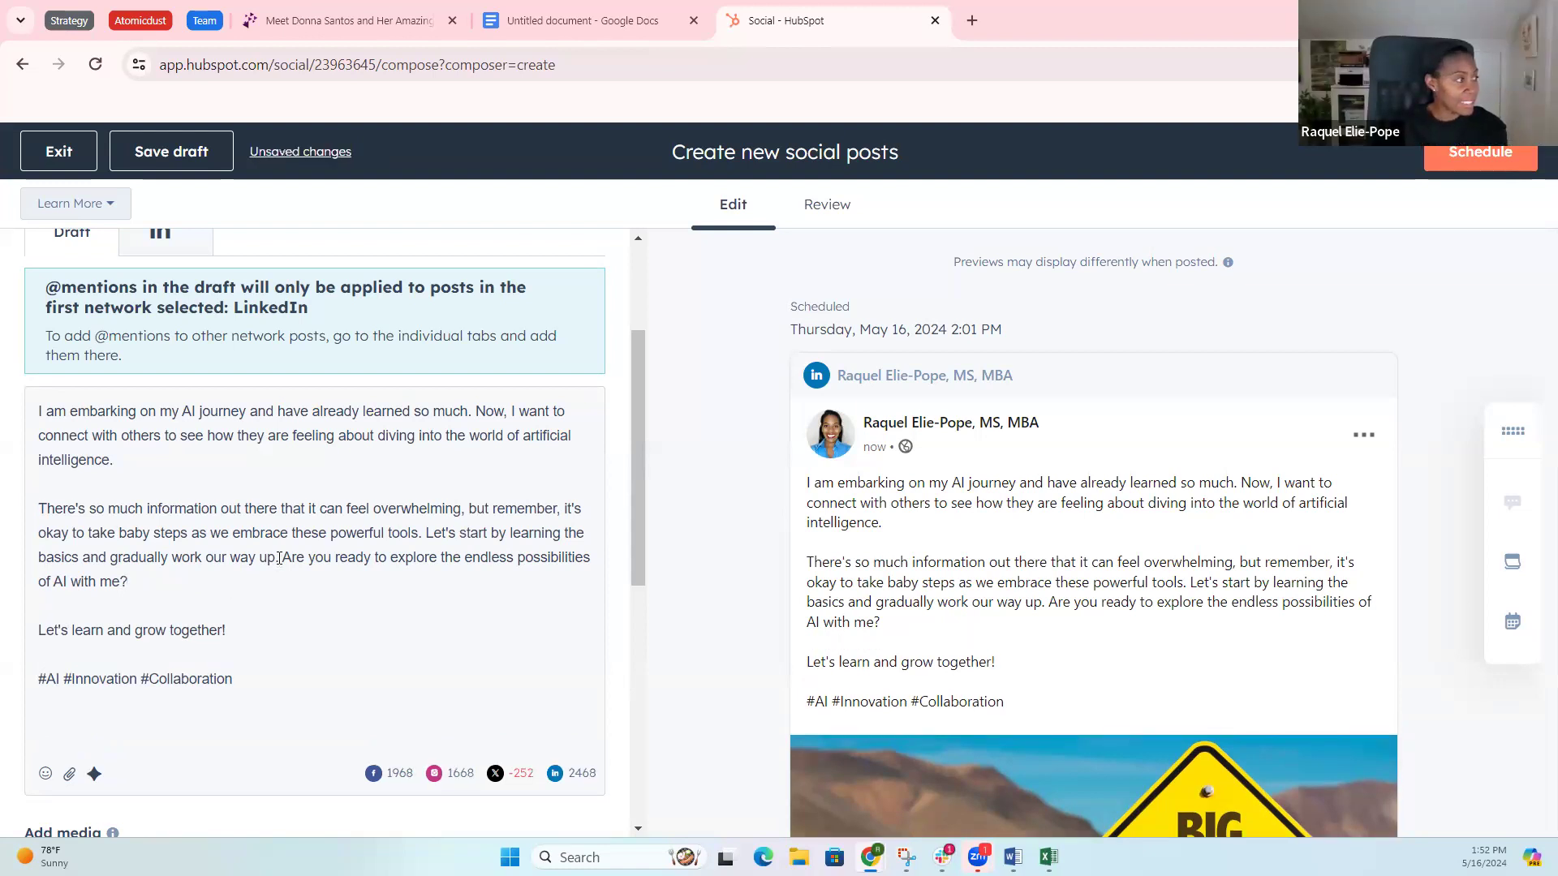
{"action": "left_click", "coordinate": [281, 557]}
{"action": "key", "text": "Return"}
{"action": "key", "text": "Return"}
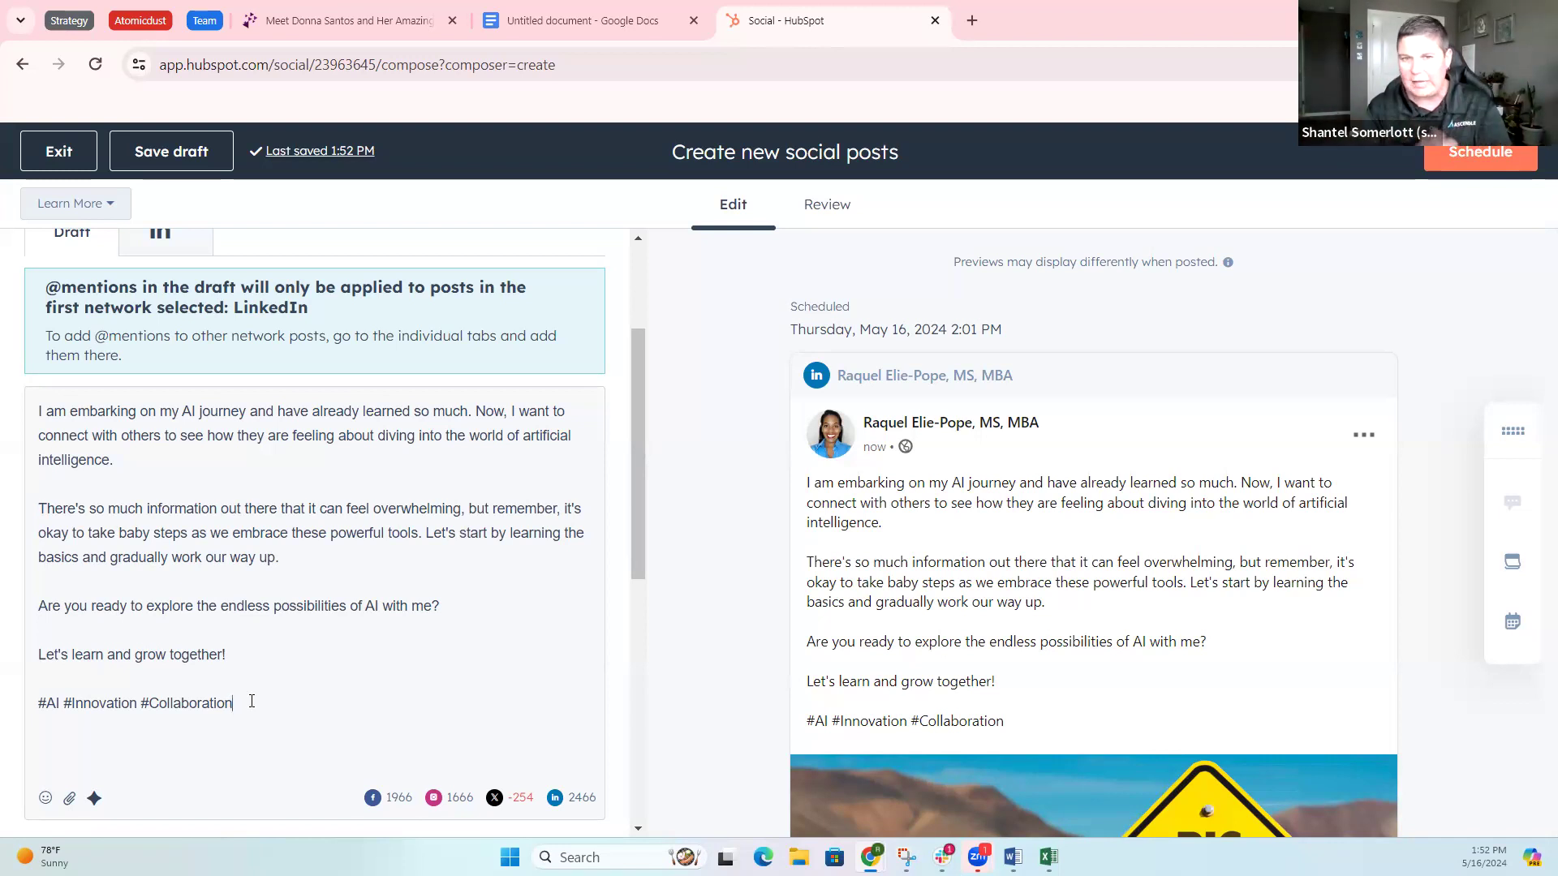
Step: Set the post's scheduled publishing date to 05/17/2024
{"action": "scroll", "coordinate": [476, 779], "scroll_direction": "down", "scroll_amount": 1}
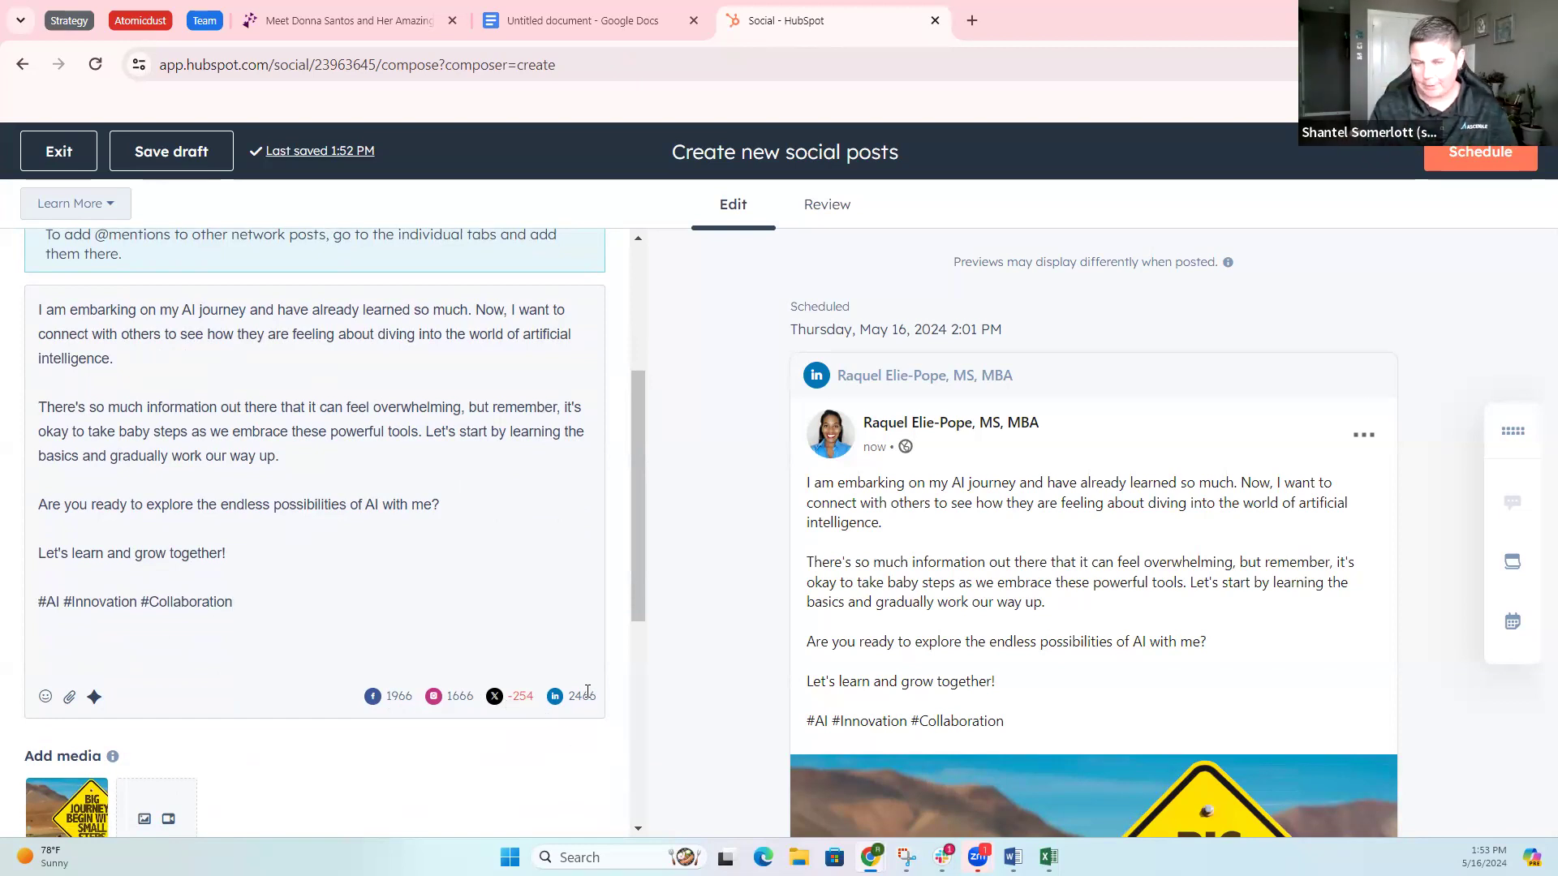
{"action": "scroll", "coordinate": [734, 723], "scroll_direction": "down", "scroll_amount": 3}
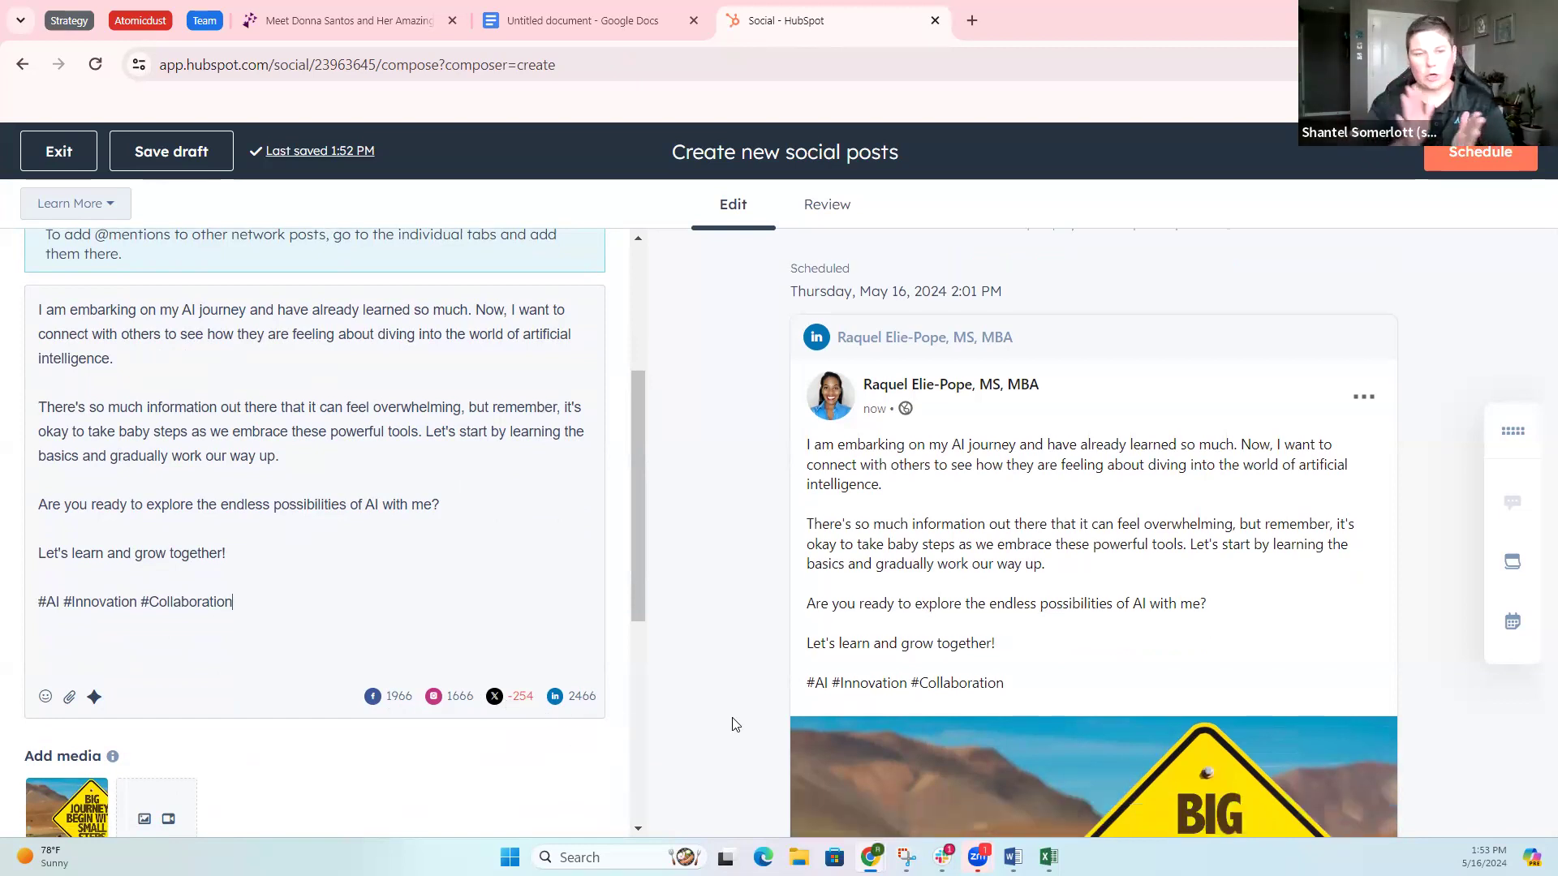
{"action": "scroll", "coordinate": [734, 723], "scroll_direction": "down", "scroll_amount": 1}
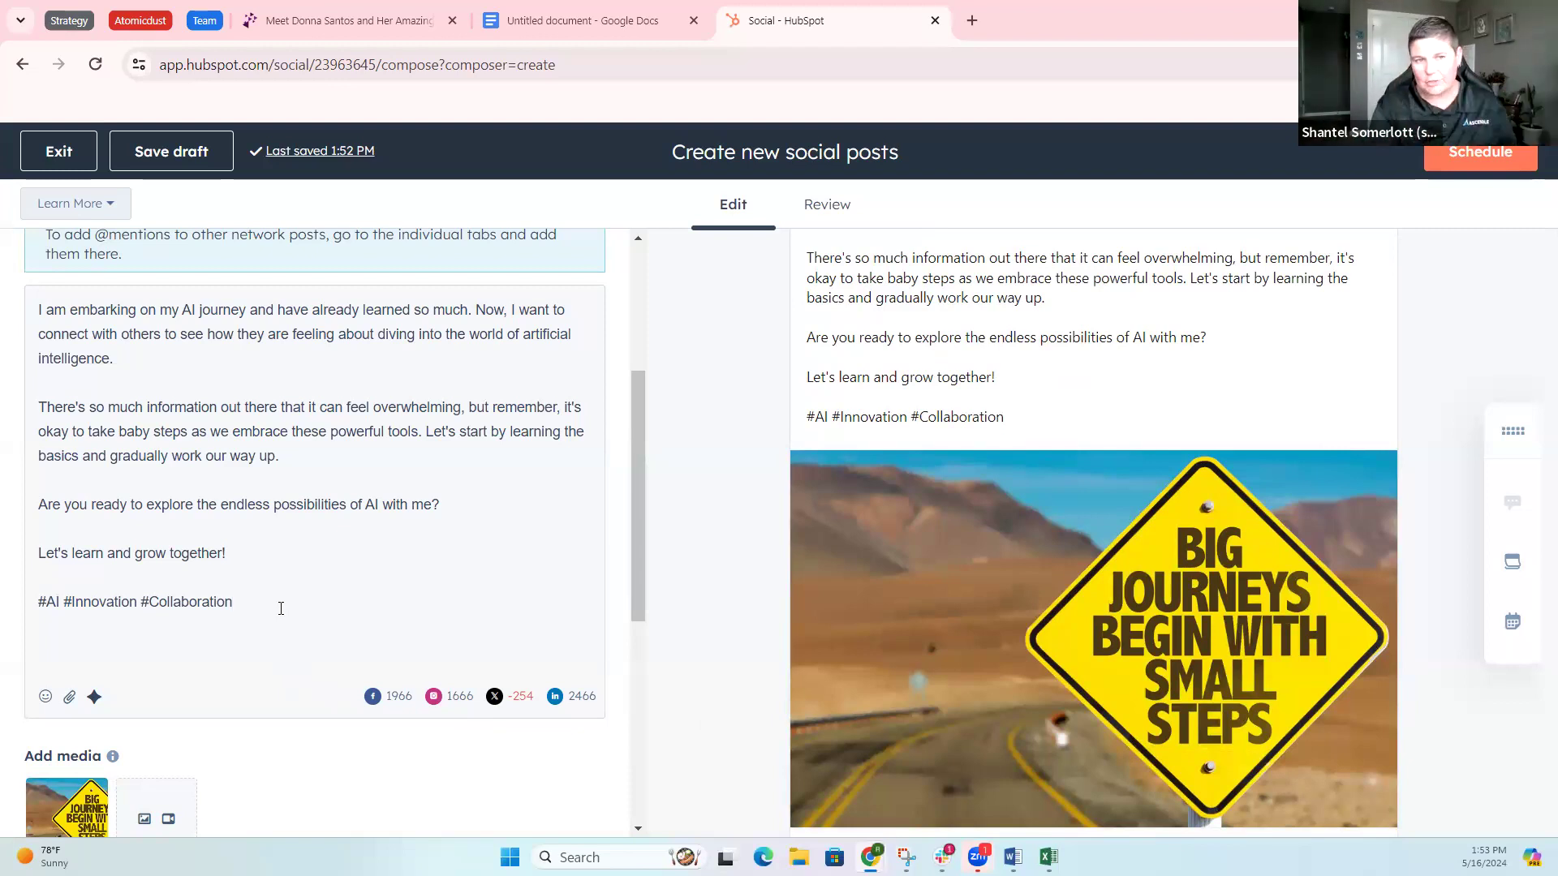
{"action": "scroll", "coordinate": [1120, 609], "scroll_direction": "down", "scroll_amount": 1}
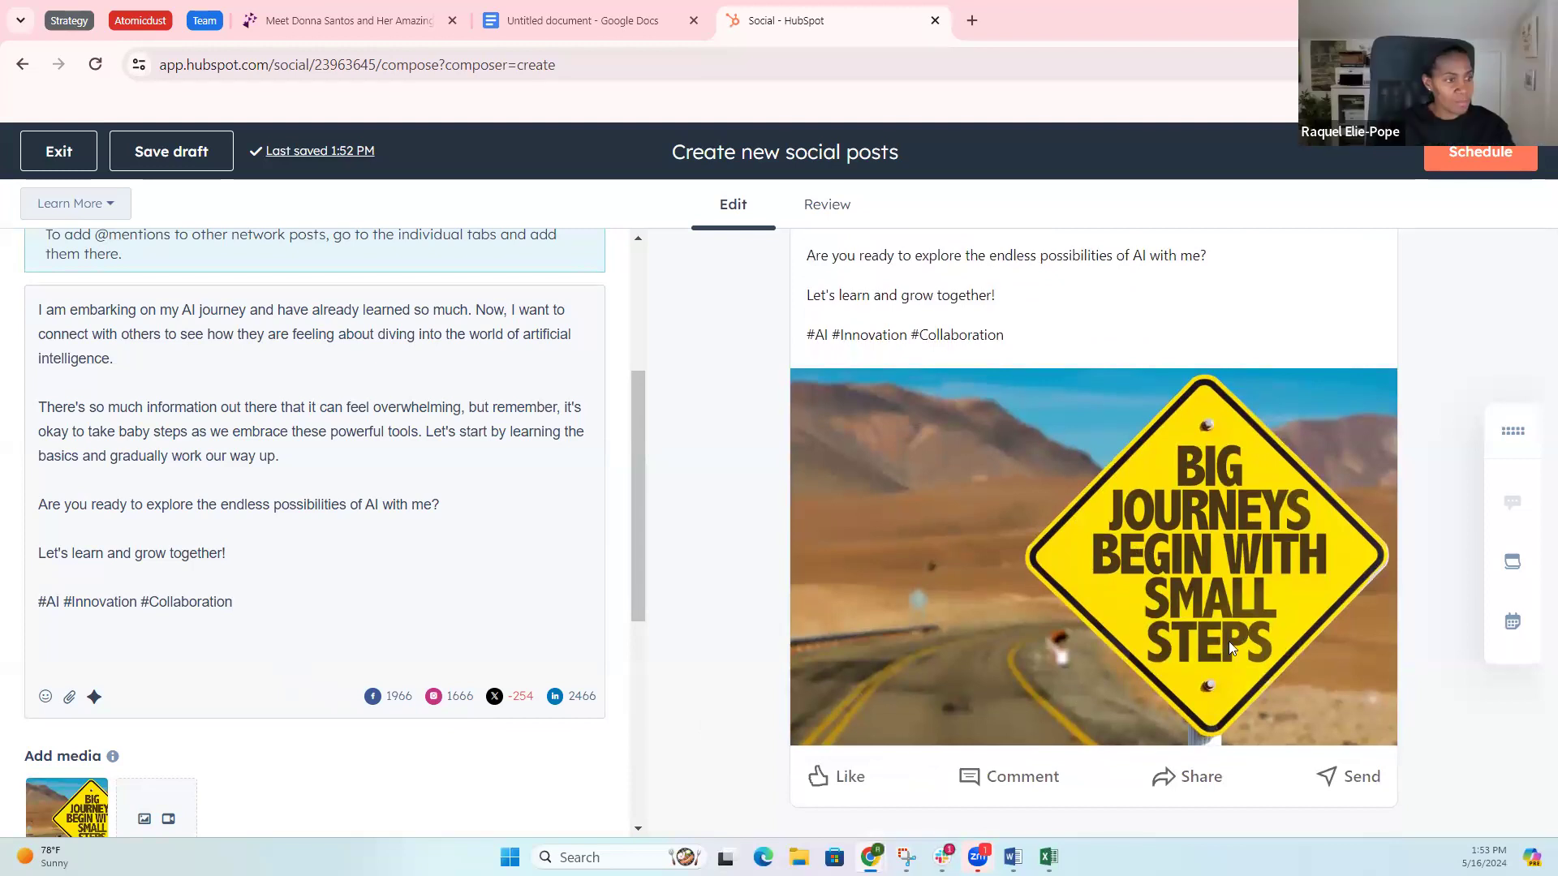
{"action": "scroll", "coordinate": [183, 727], "scroll_direction": "down", "scroll_amount": 6}
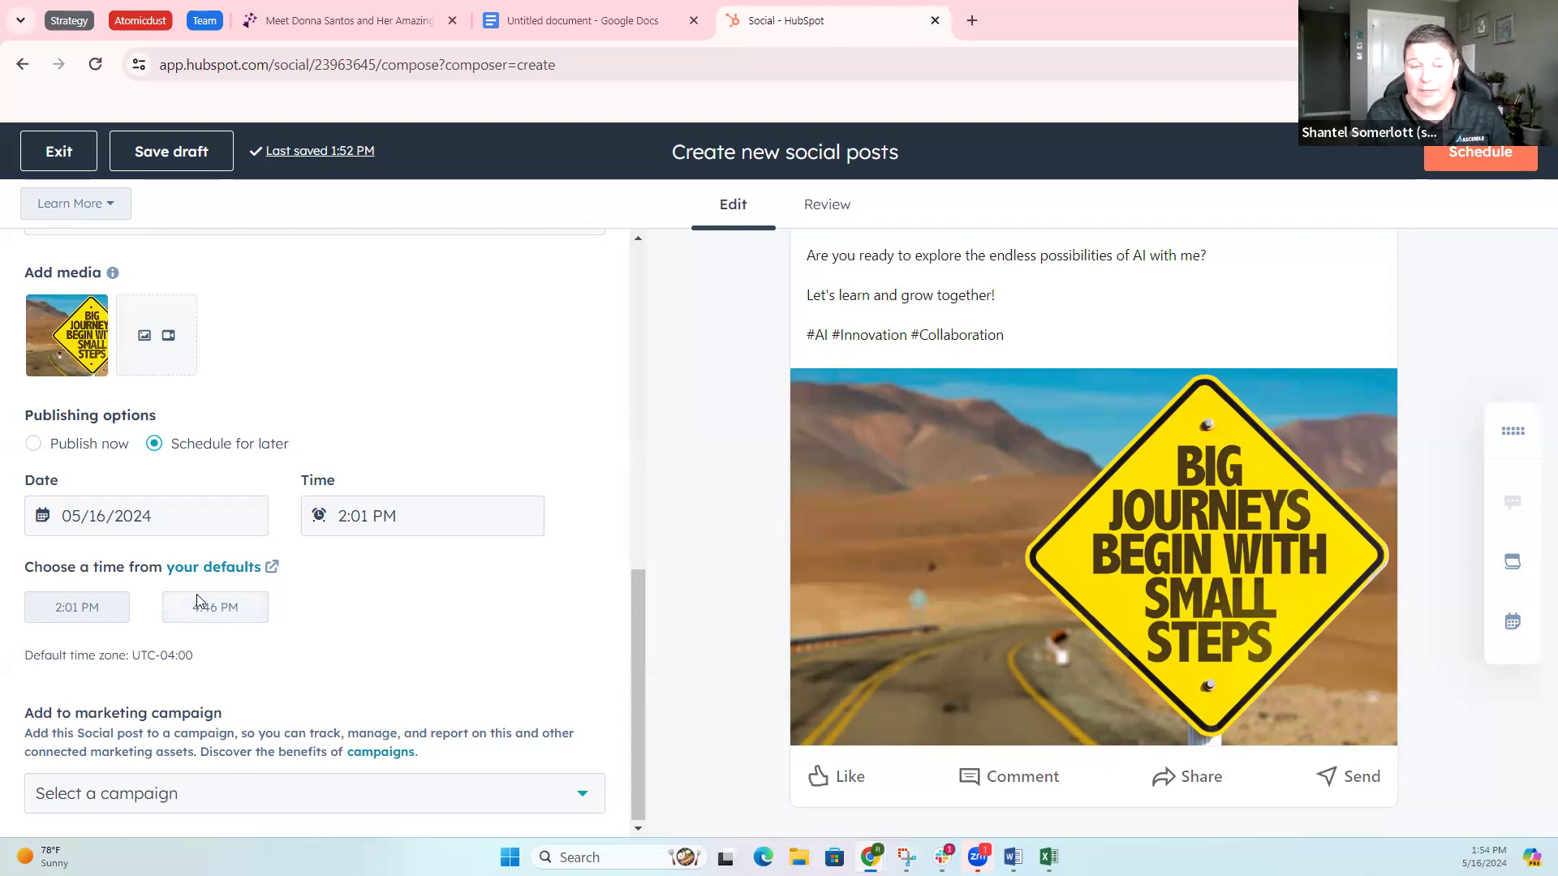
{"action": "left_click", "coordinate": [139, 518]}
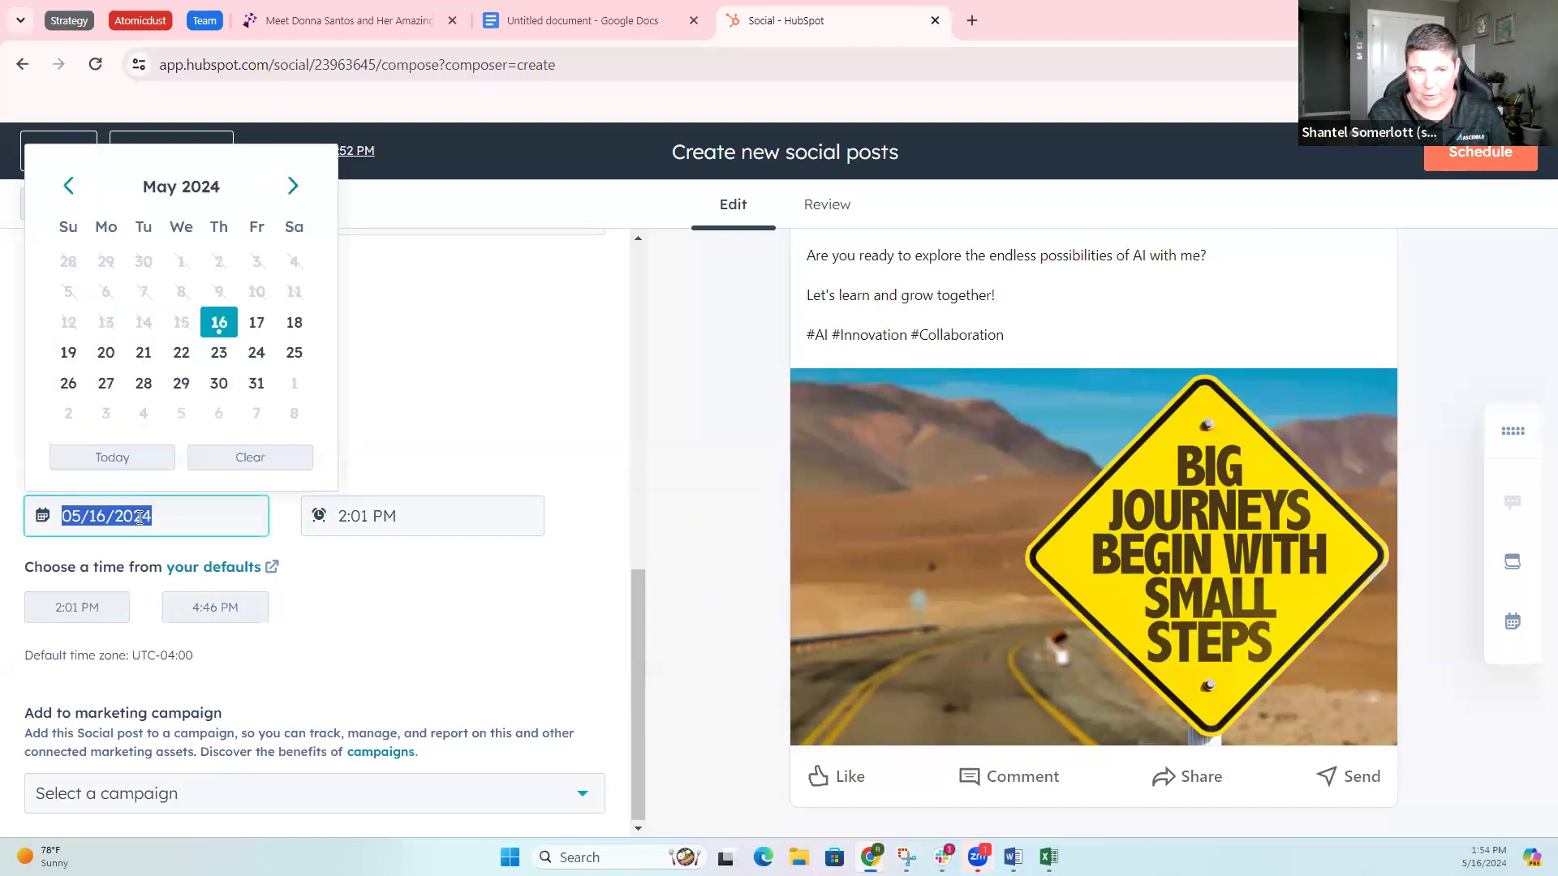
{"action": "left_click", "coordinate": [257, 323]}
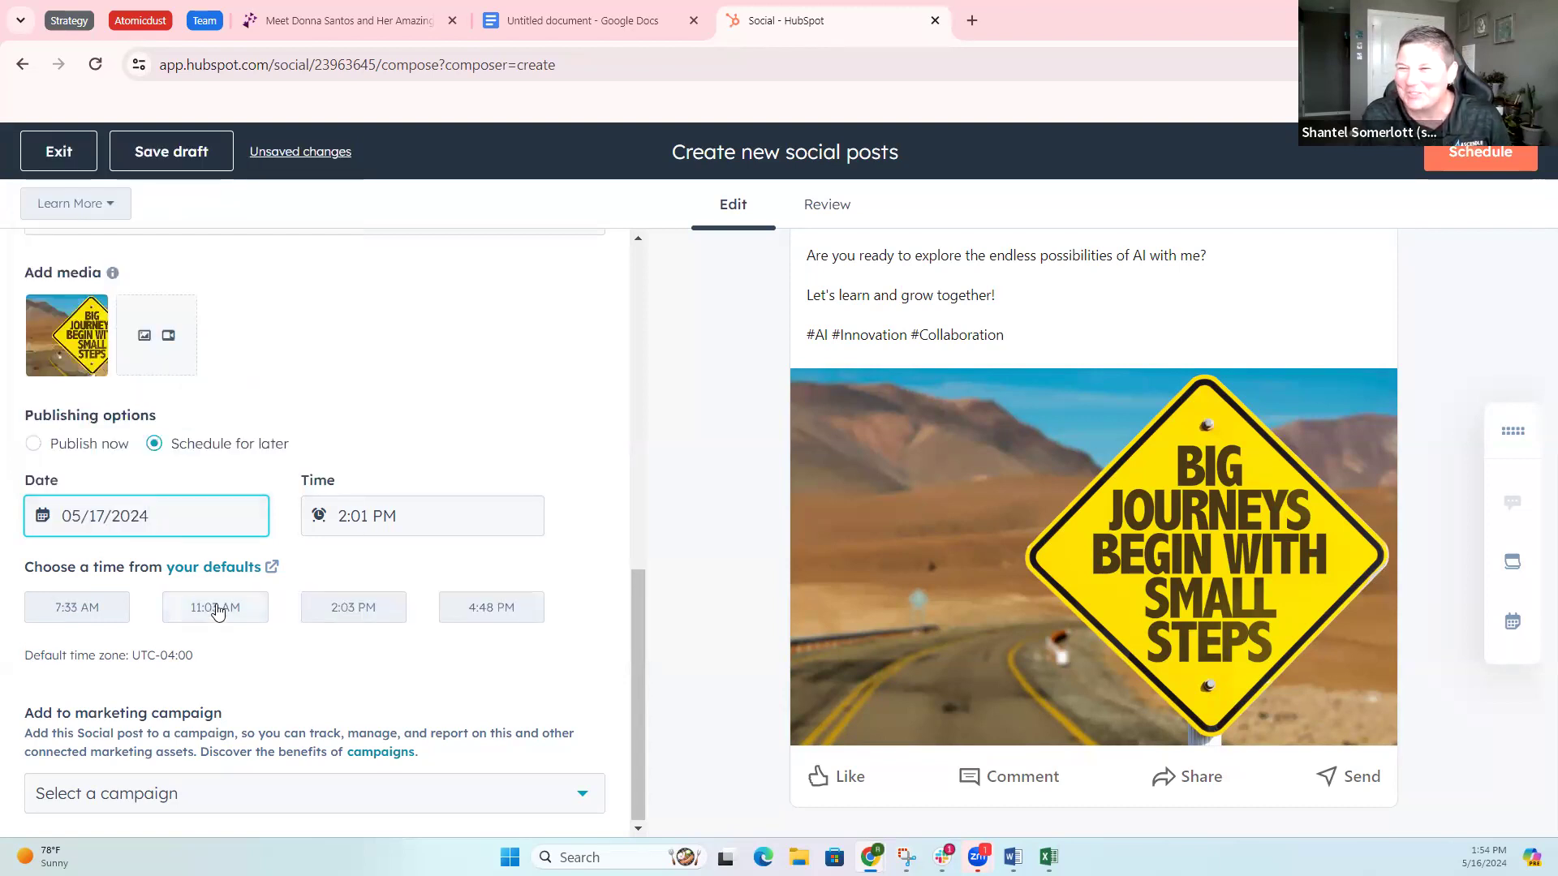
Step: Set the post's scheduled publishing time to the default slot of 7:33 AM
{"action": "left_click", "coordinate": [95, 616]}
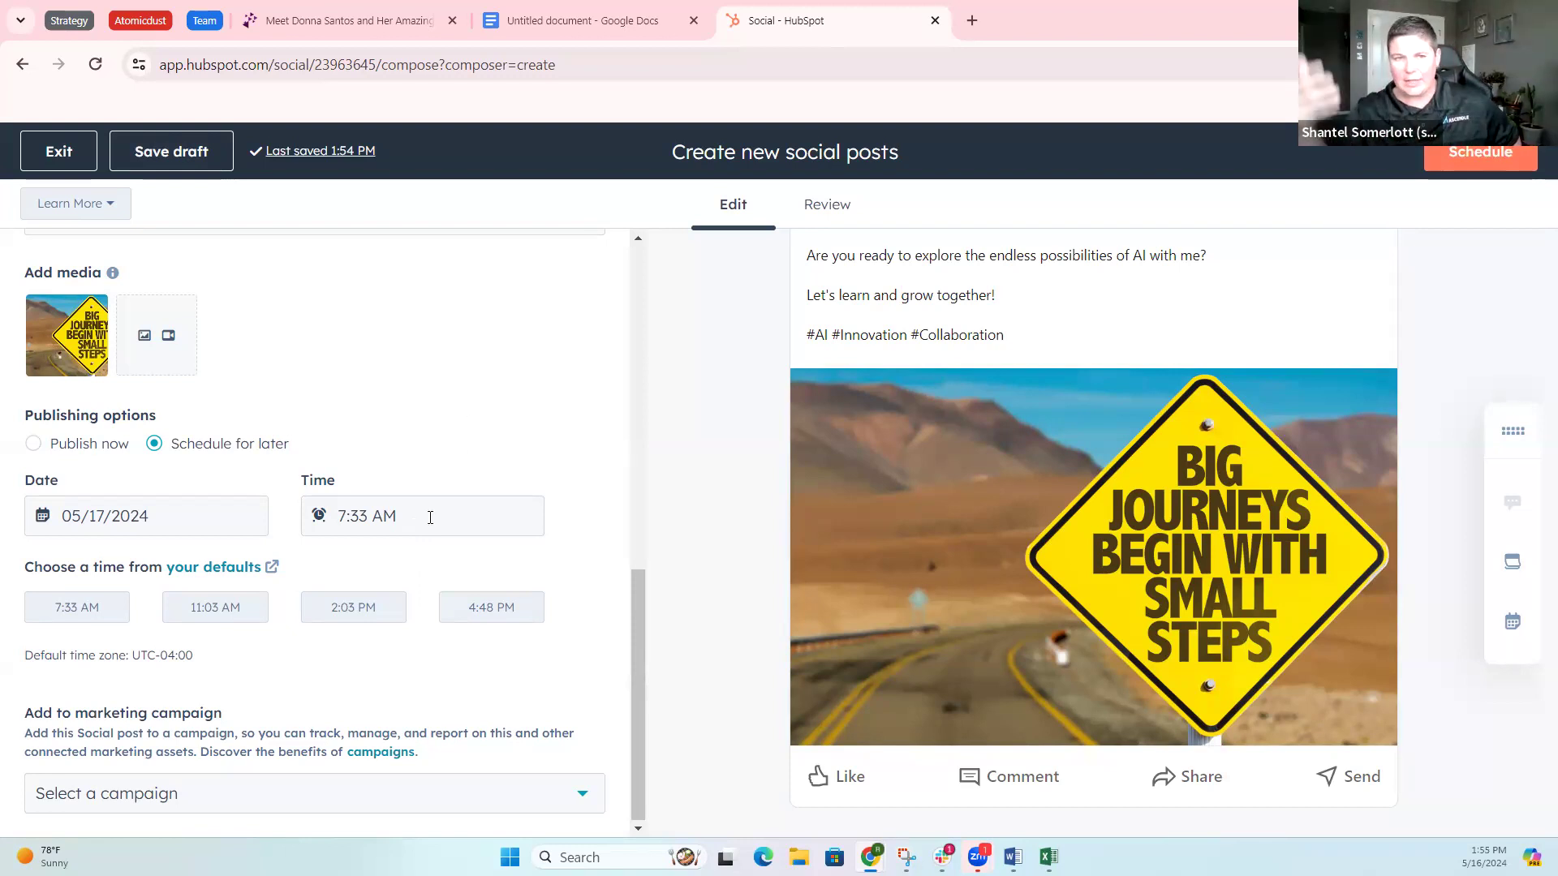
{"action": "left_click", "coordinate": [430, 518]}
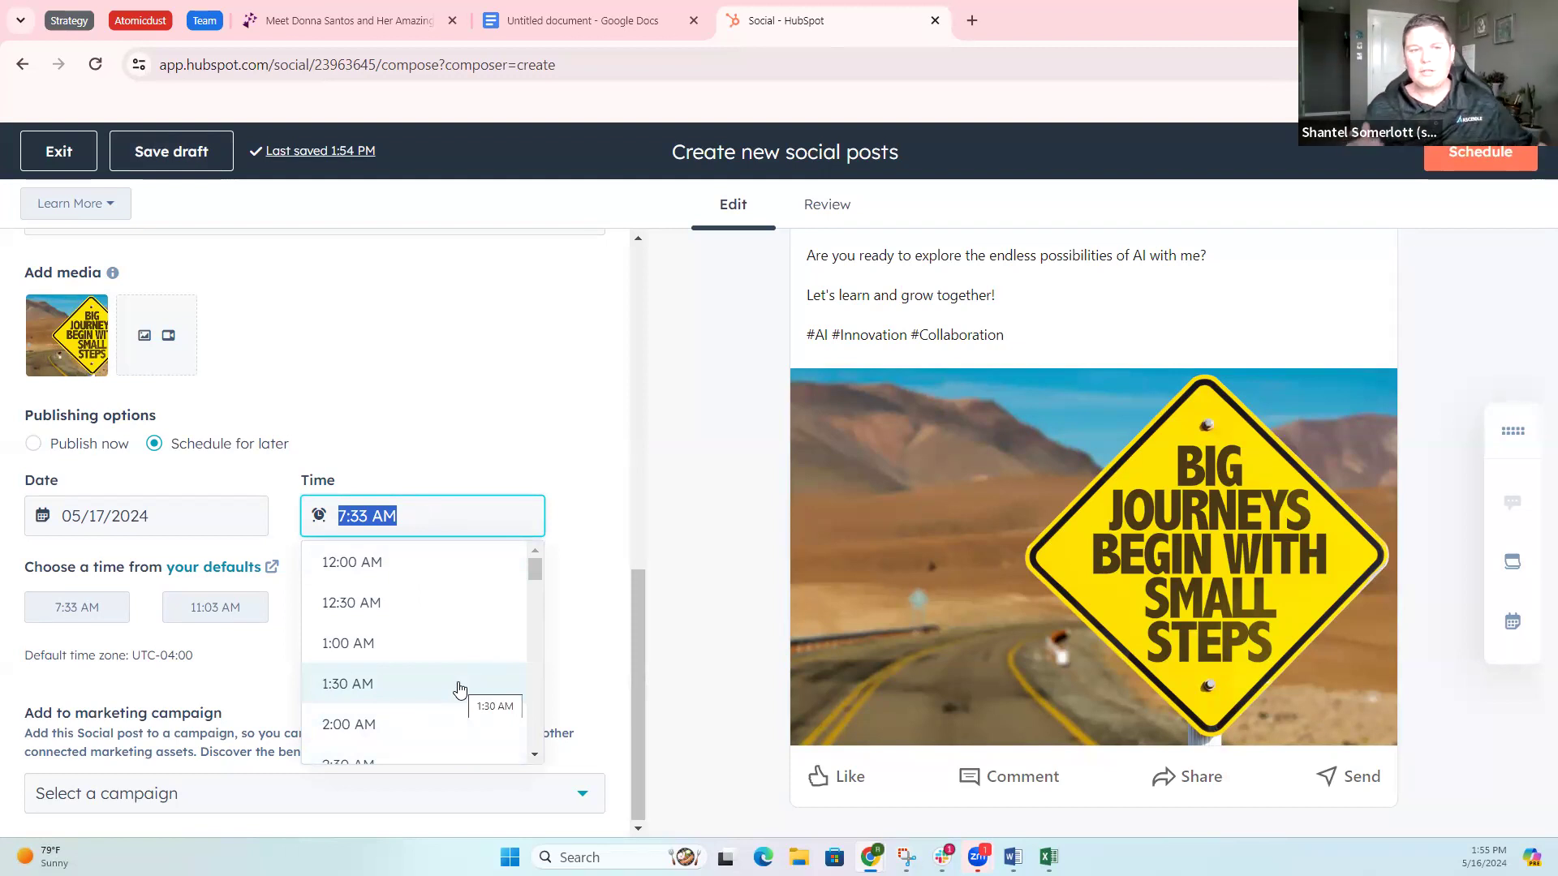
{"action": "left_click", "coordinate": [640, 417]}
{"action": "left_click_drag", "start_coordinate": [628, 475], "coordinate": [629, 758]}
{"action": "left_click", "coordinate": [558, 603]}
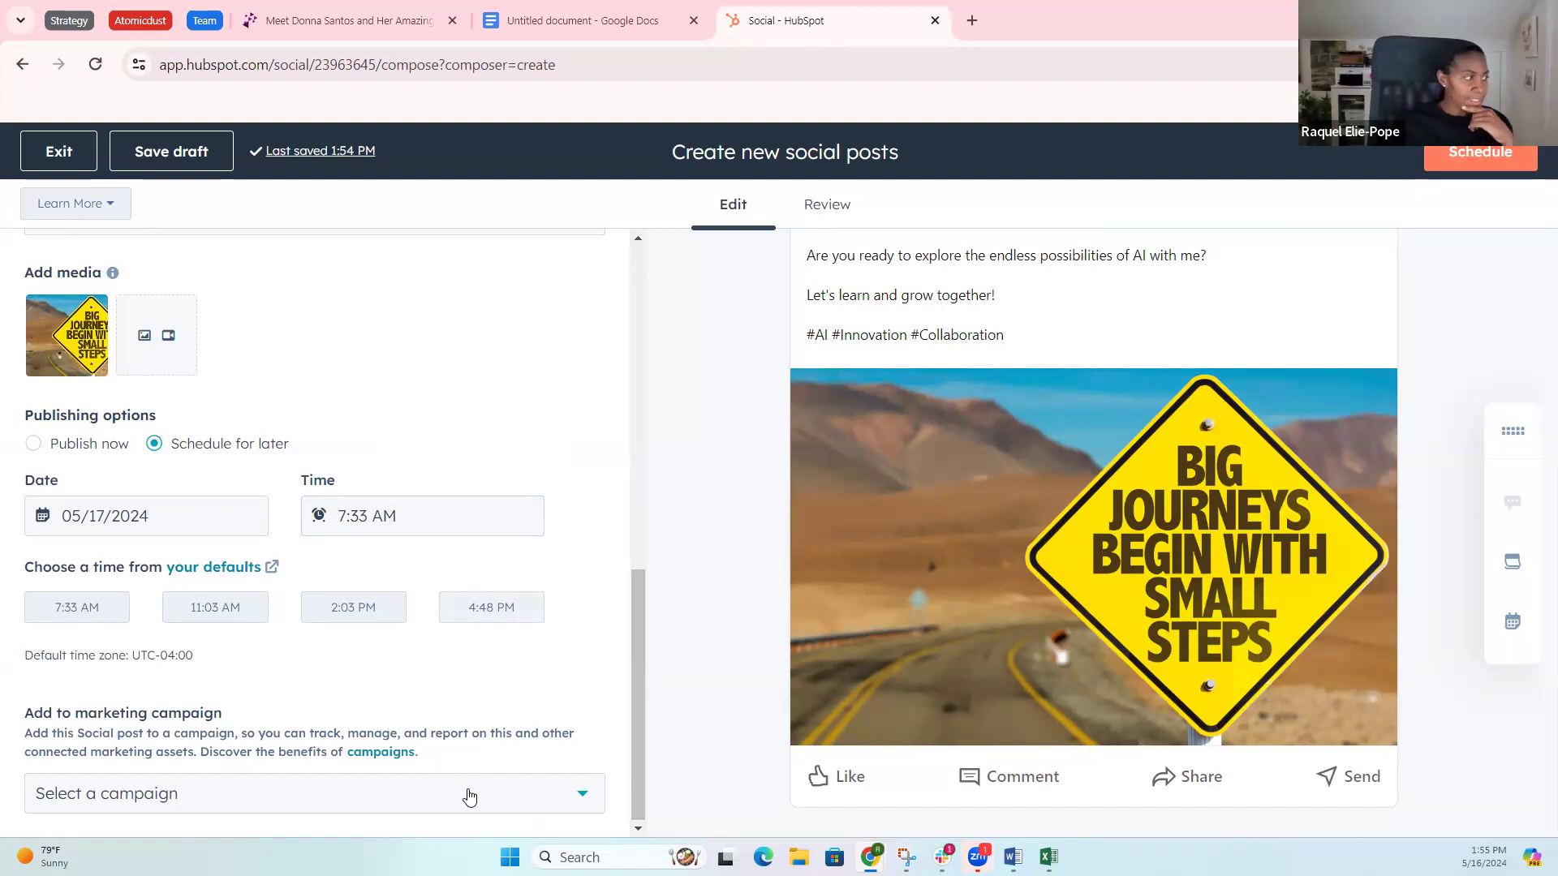
Step: Look through the marketing campaigns that the post can be added to, without choosing one
{"action": "left_click", "coordinate": [585, 798]}
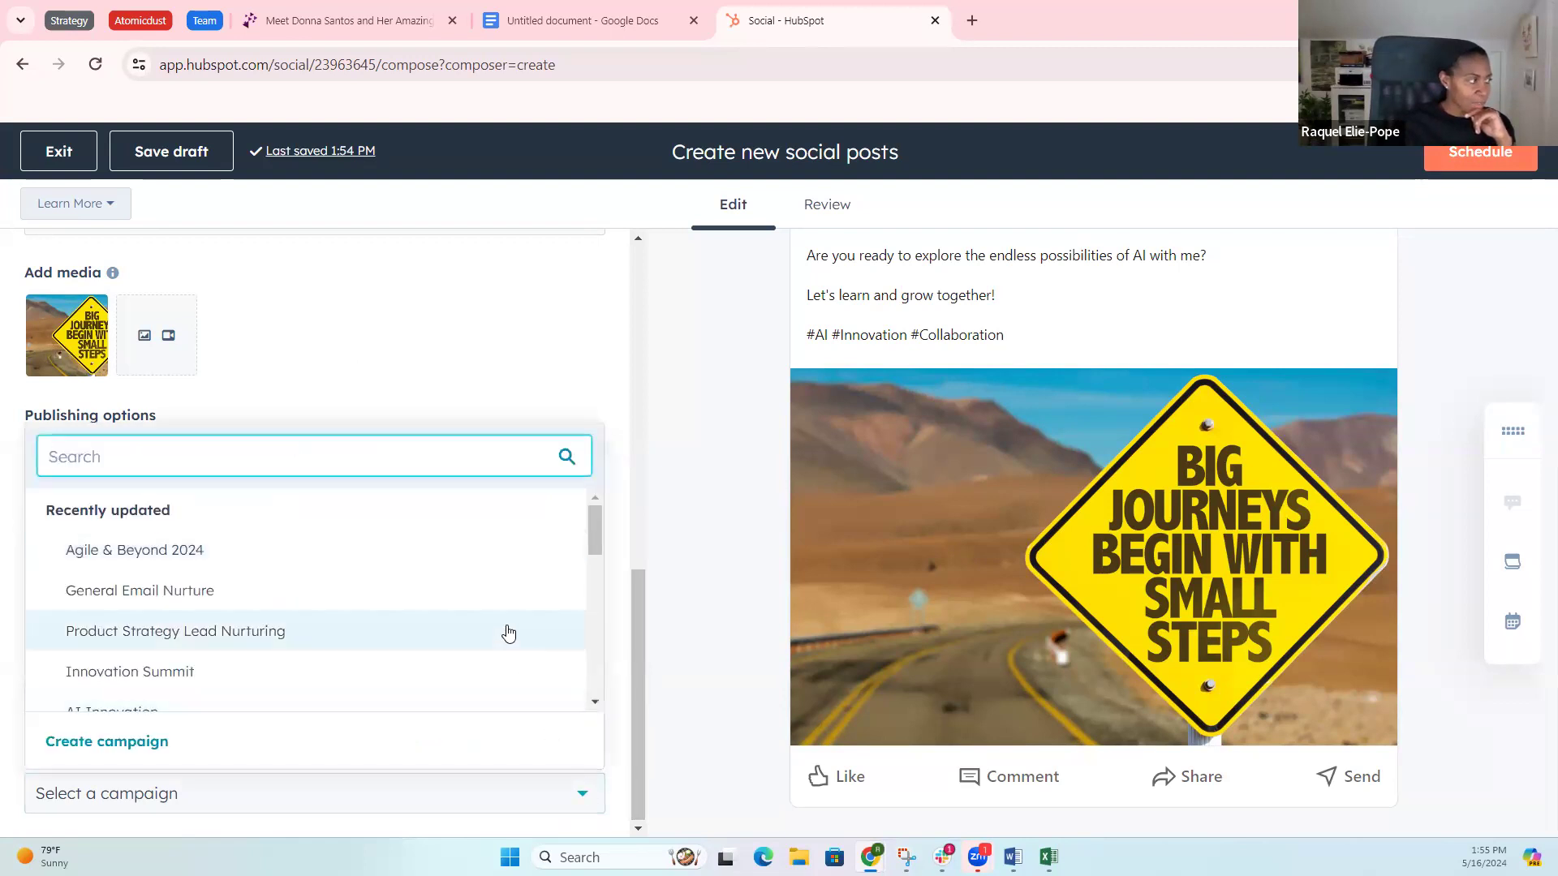
{"action": "scroll", "coordinate": [423, 593], "scroll_direction": "down", "scroll_amount": 5}
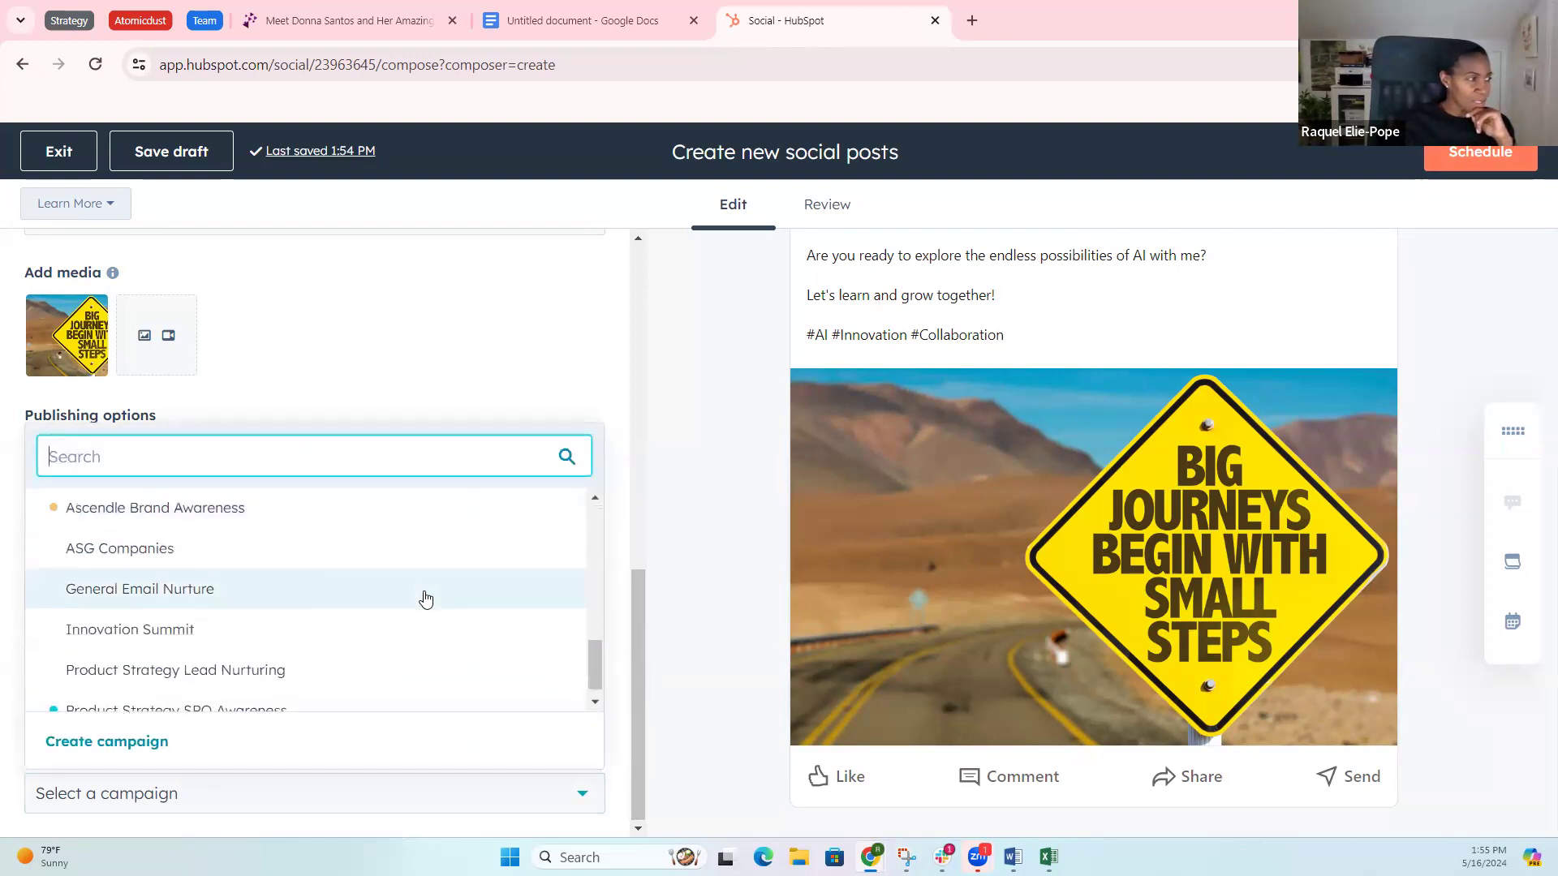
{"action": "scroll", "coordinate": [424, 598], "scroll_direction": "up", "scroll_amount": 4}
{"action": "left_click", "coordinate": [678, 476]}
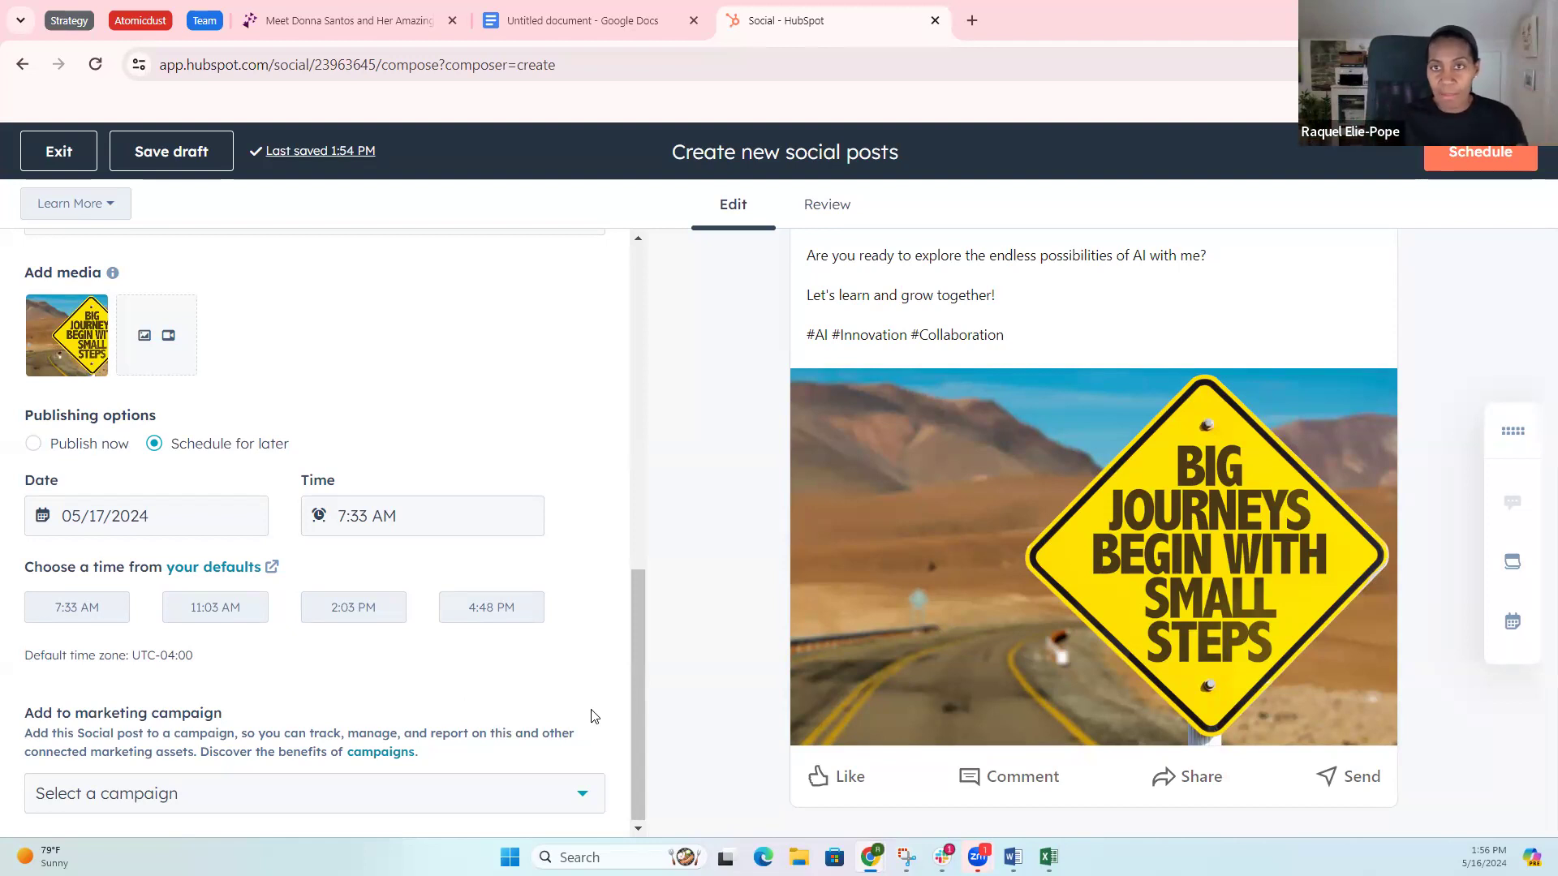
Step: Add the hashtags "#ascendle #AIlearning" after "#Collaboration" at the end of the post text
{"action": "scroll", "coordinate": [498, 421], "scroll_direction": "up", "scroll_amount": 4}
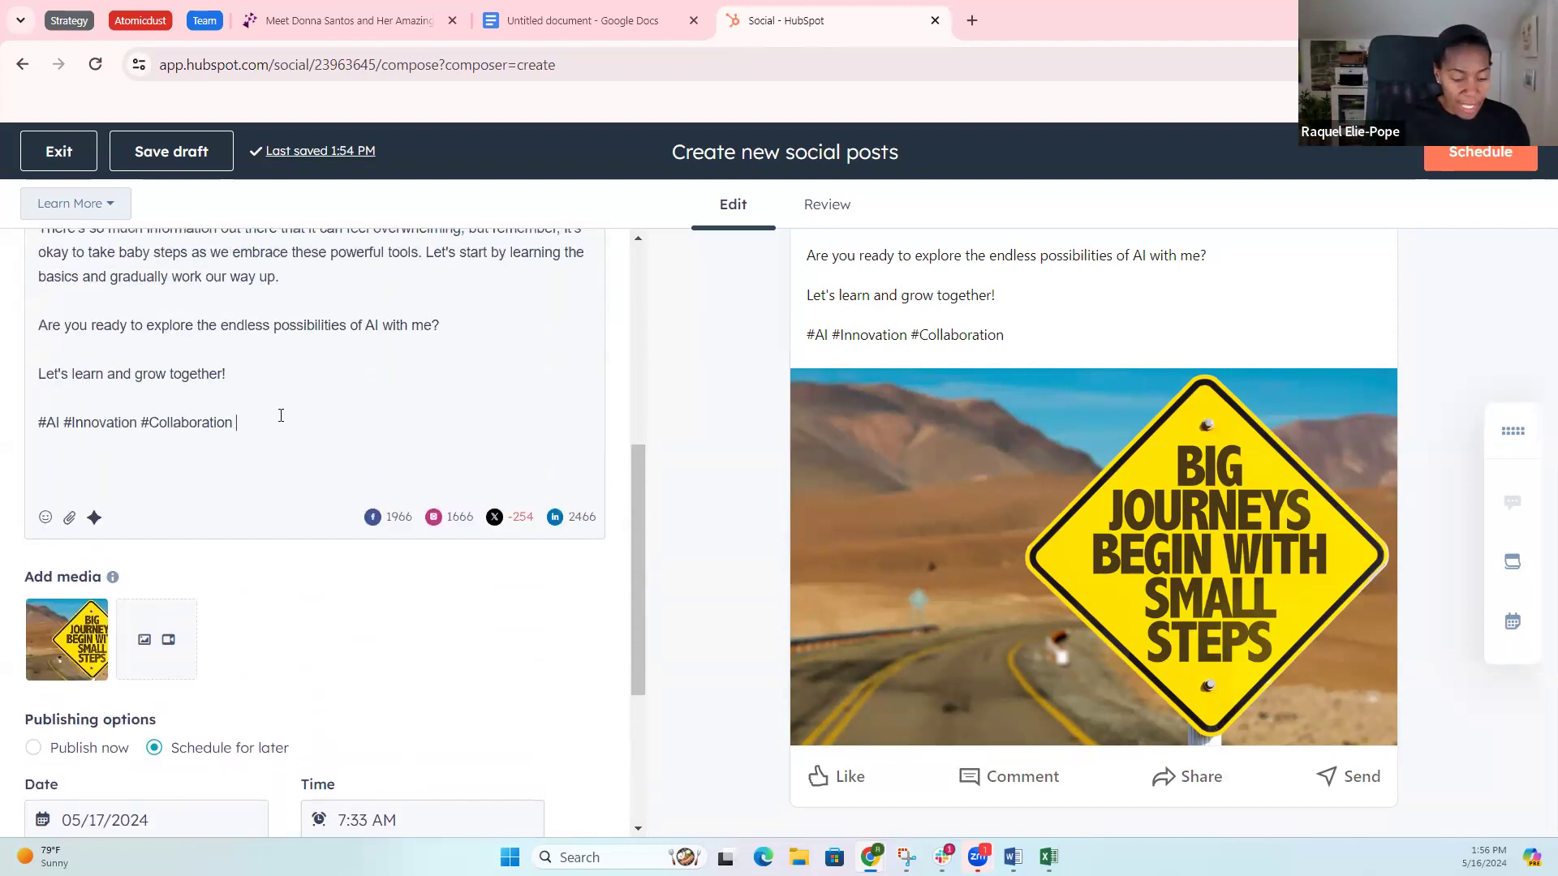
{"action": "type", "text": "#ascendle"}
{"action": "key", "text": "BackSpace"}
{"action": "key", "text": "BackSpace"}
{"action": "key", "text": "BackSpace"}
{"action": "key", "text": "BackSpace"}
{"action": "key", "text": "BackSpace"}
{"action": "type", "text": "endle"}
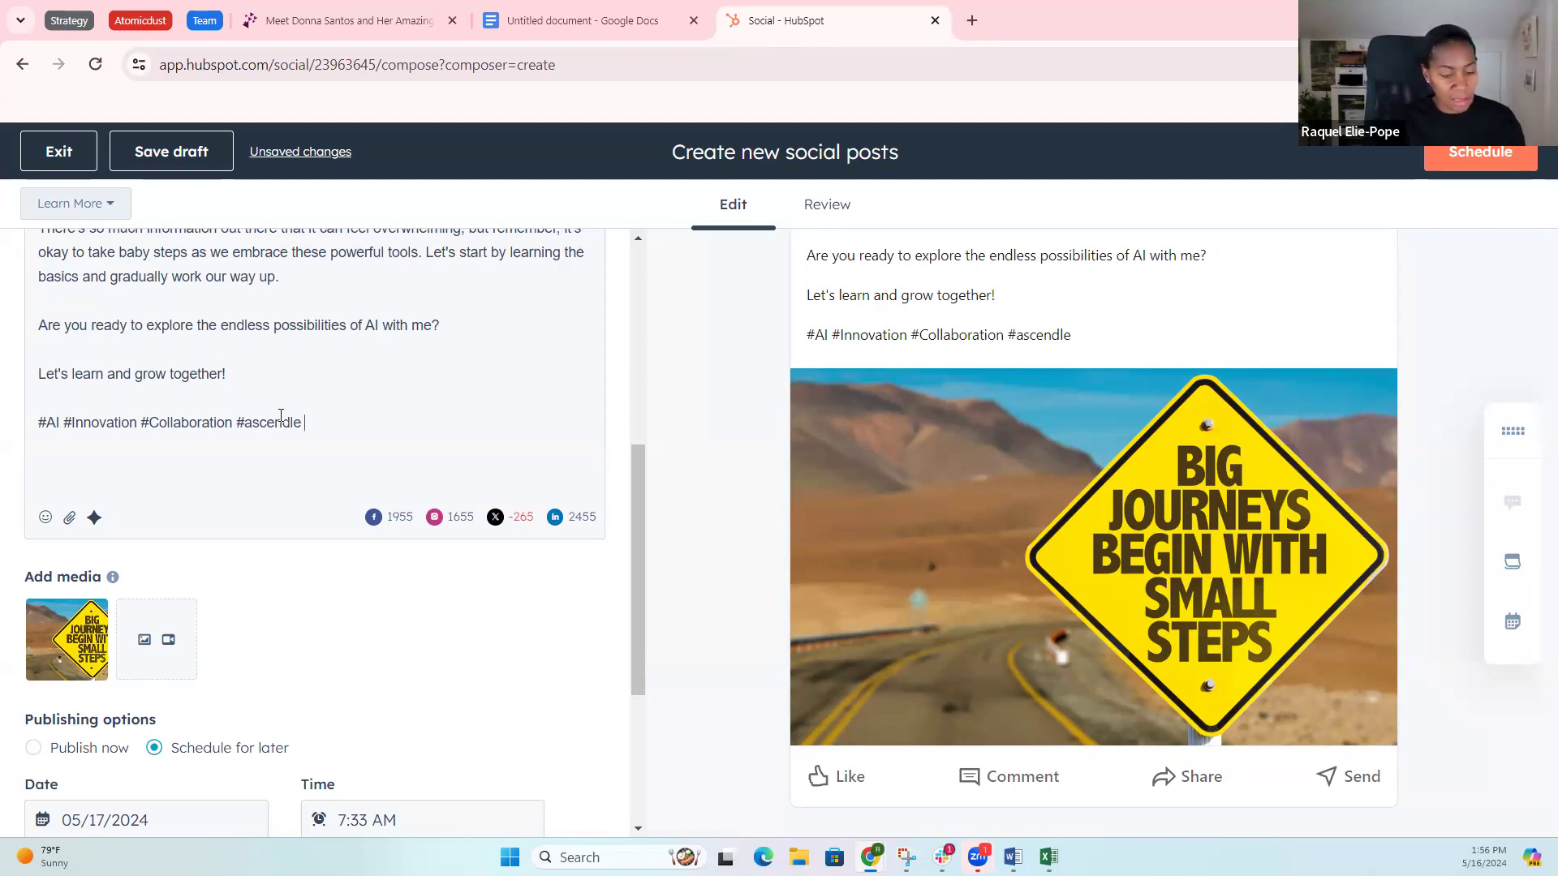
{"action": "type", "text": " #"}
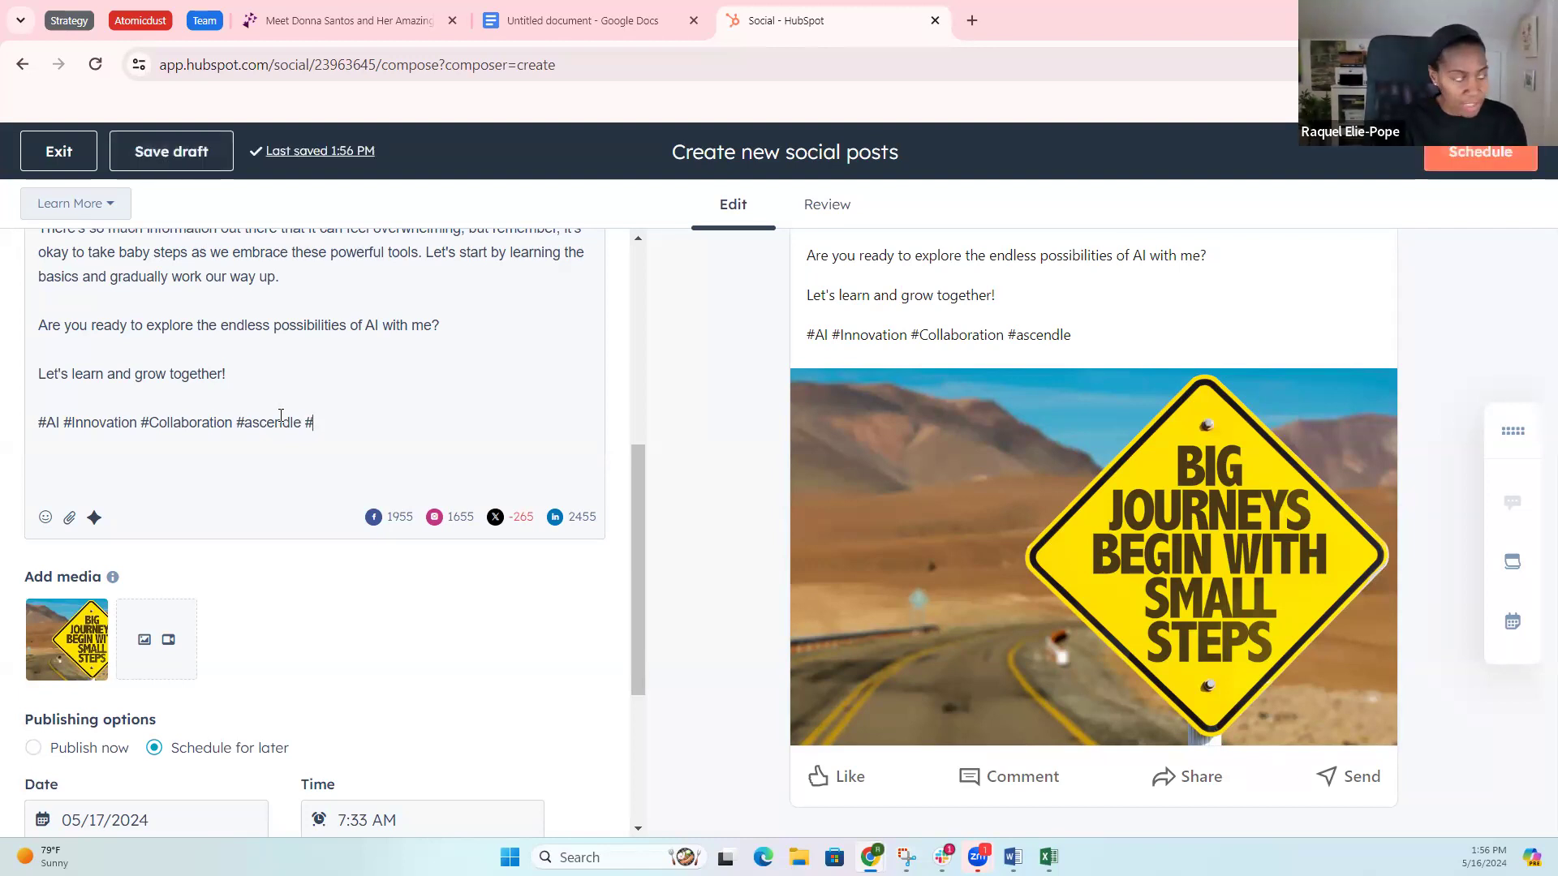
{"action": "type", "text": "AIlearnin"}
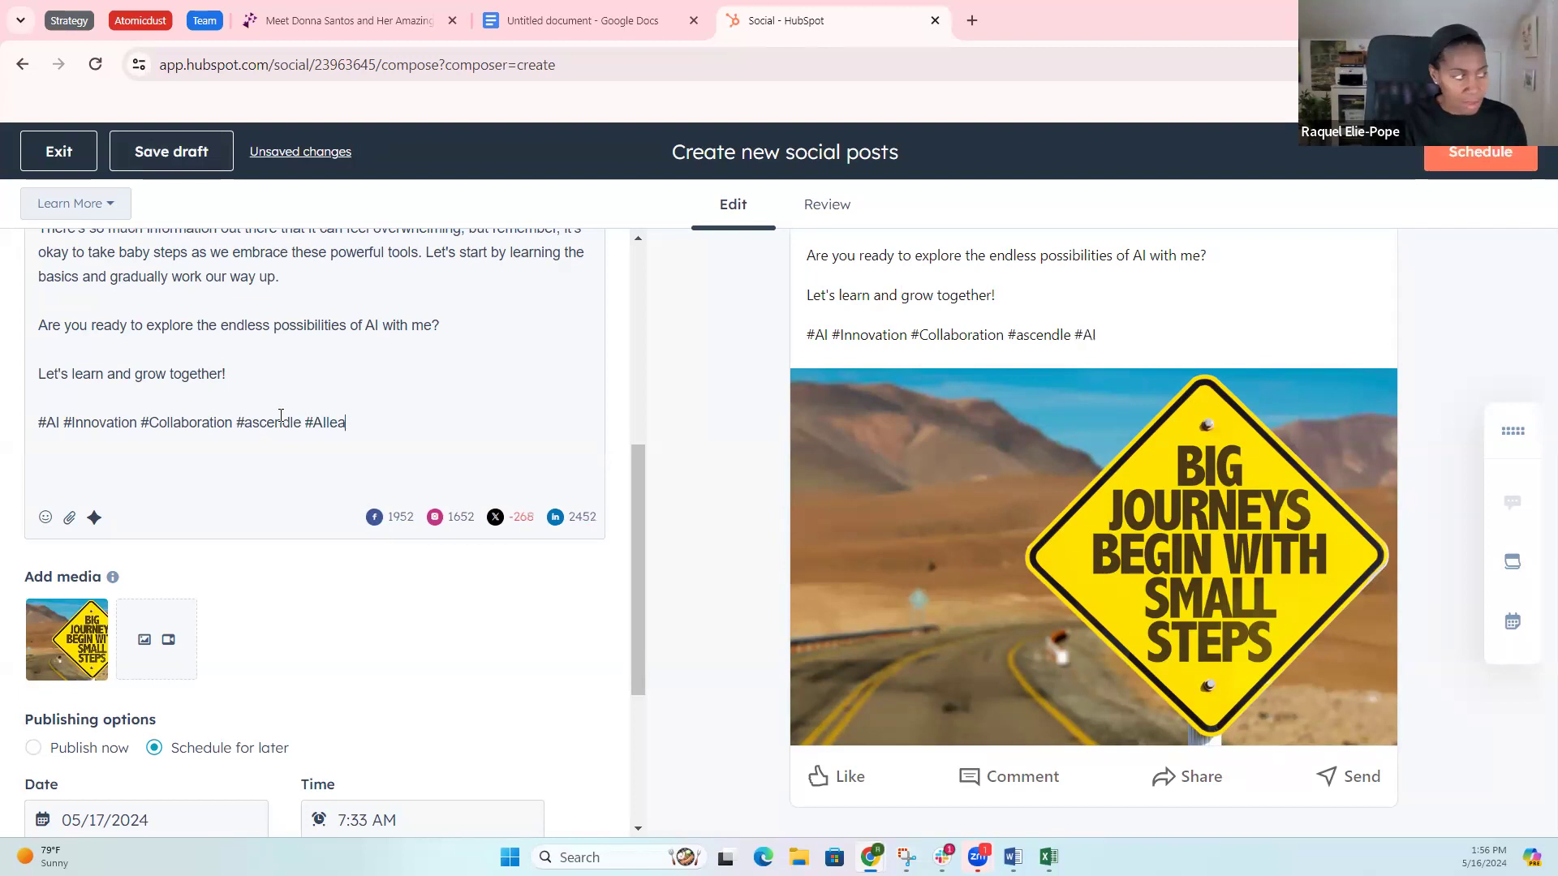
{"action": "type", "text": "g"}
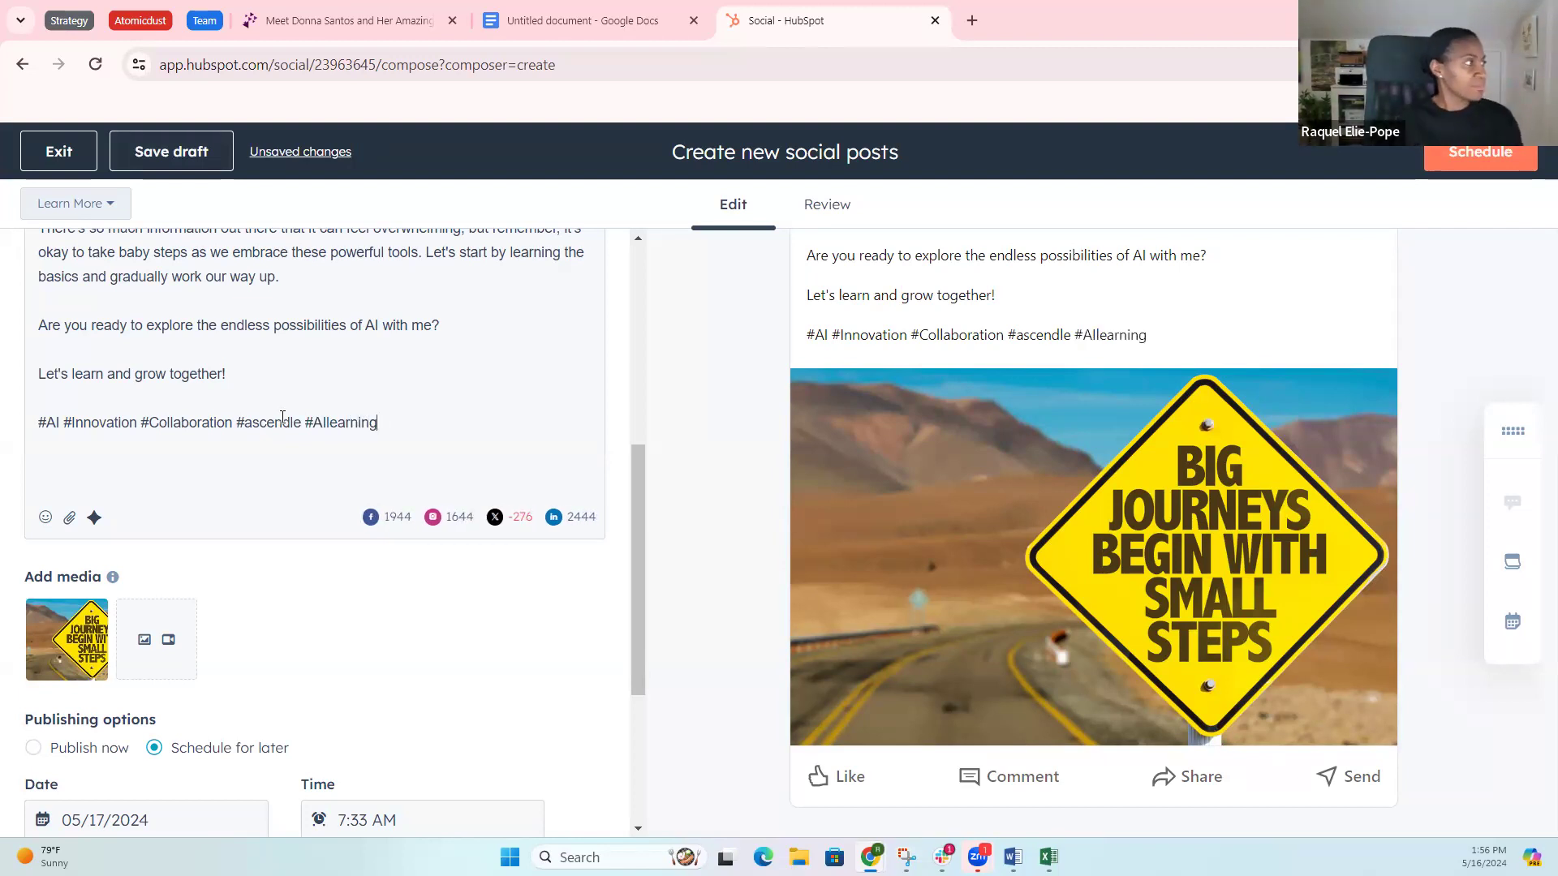
Step: Schedule the finished post and look over the list of published social posts
{"action": "left_click_drag", "start_coordinate": [640, 568], "coordinate": [635, 753]}
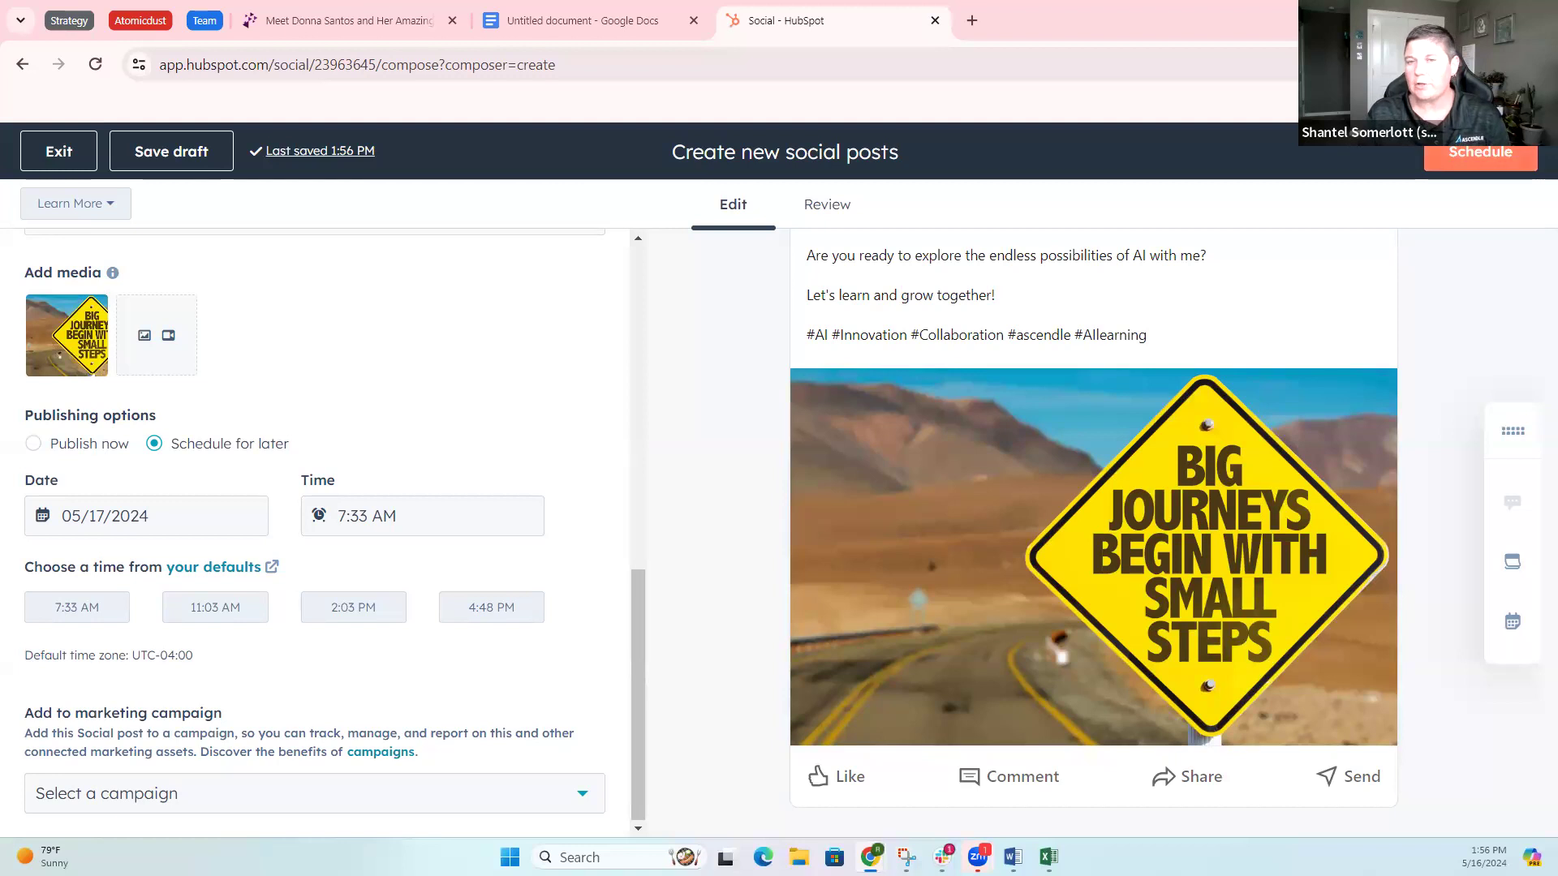
{"action": "left_click", "coordinate": [1467, 155]}
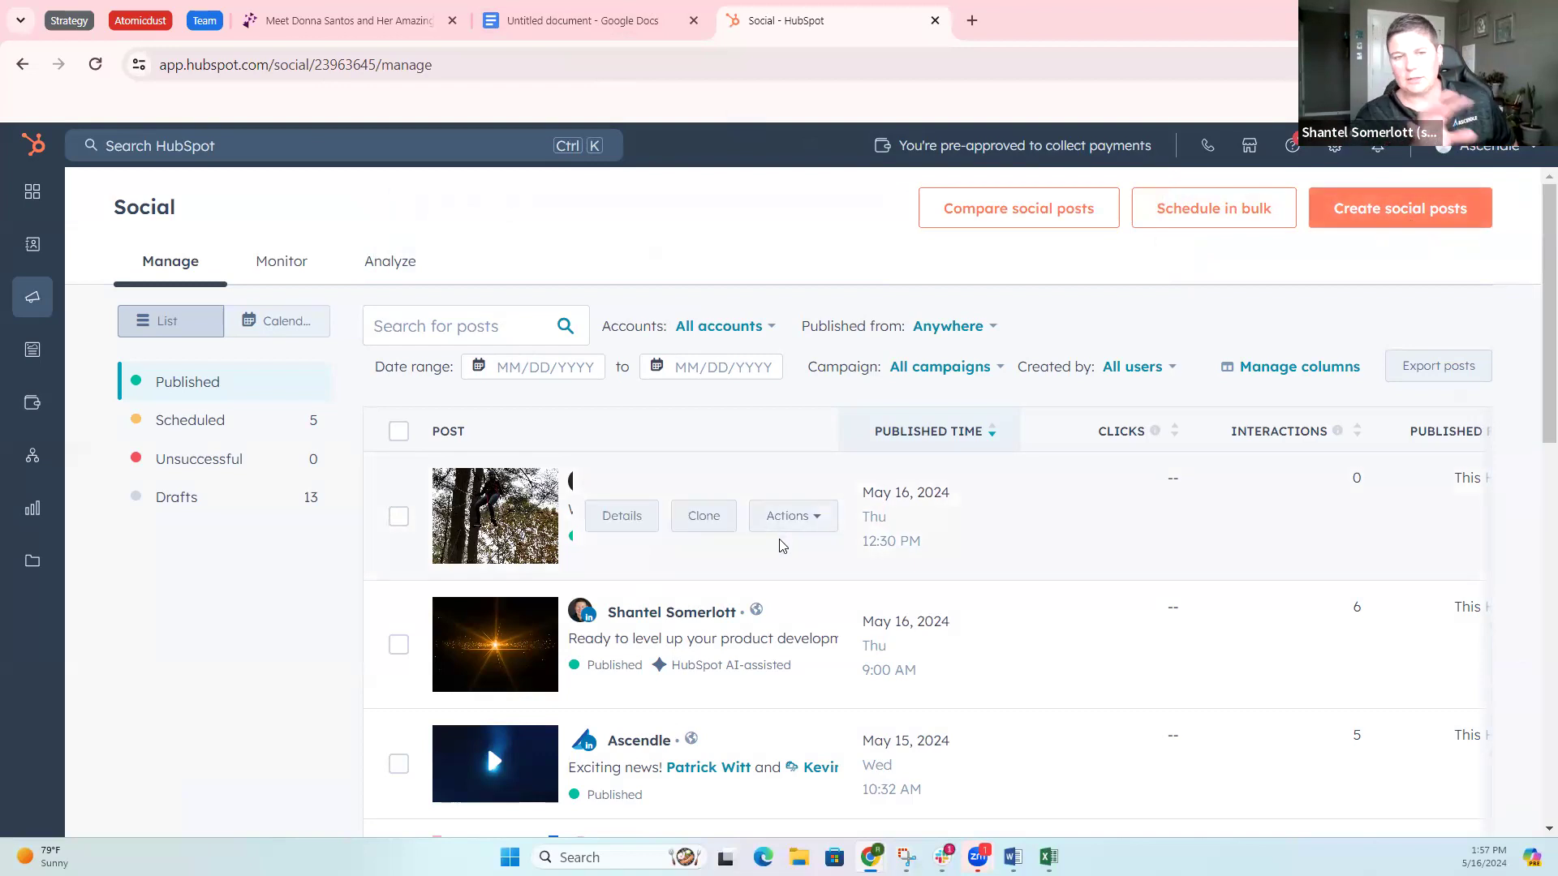
{"action": "scroll", "coordinate": [779, 545], "scroll_direction": "down", "scroll_amount": 2}
{"action": "scroll", "coordinate": [779, 545], "scroll_direction": "down", "scroll_amount": 4}
{"action": "scroll", "coordinate": [287, 288], "scroll_direction": "up", "scroll_amount": 5}
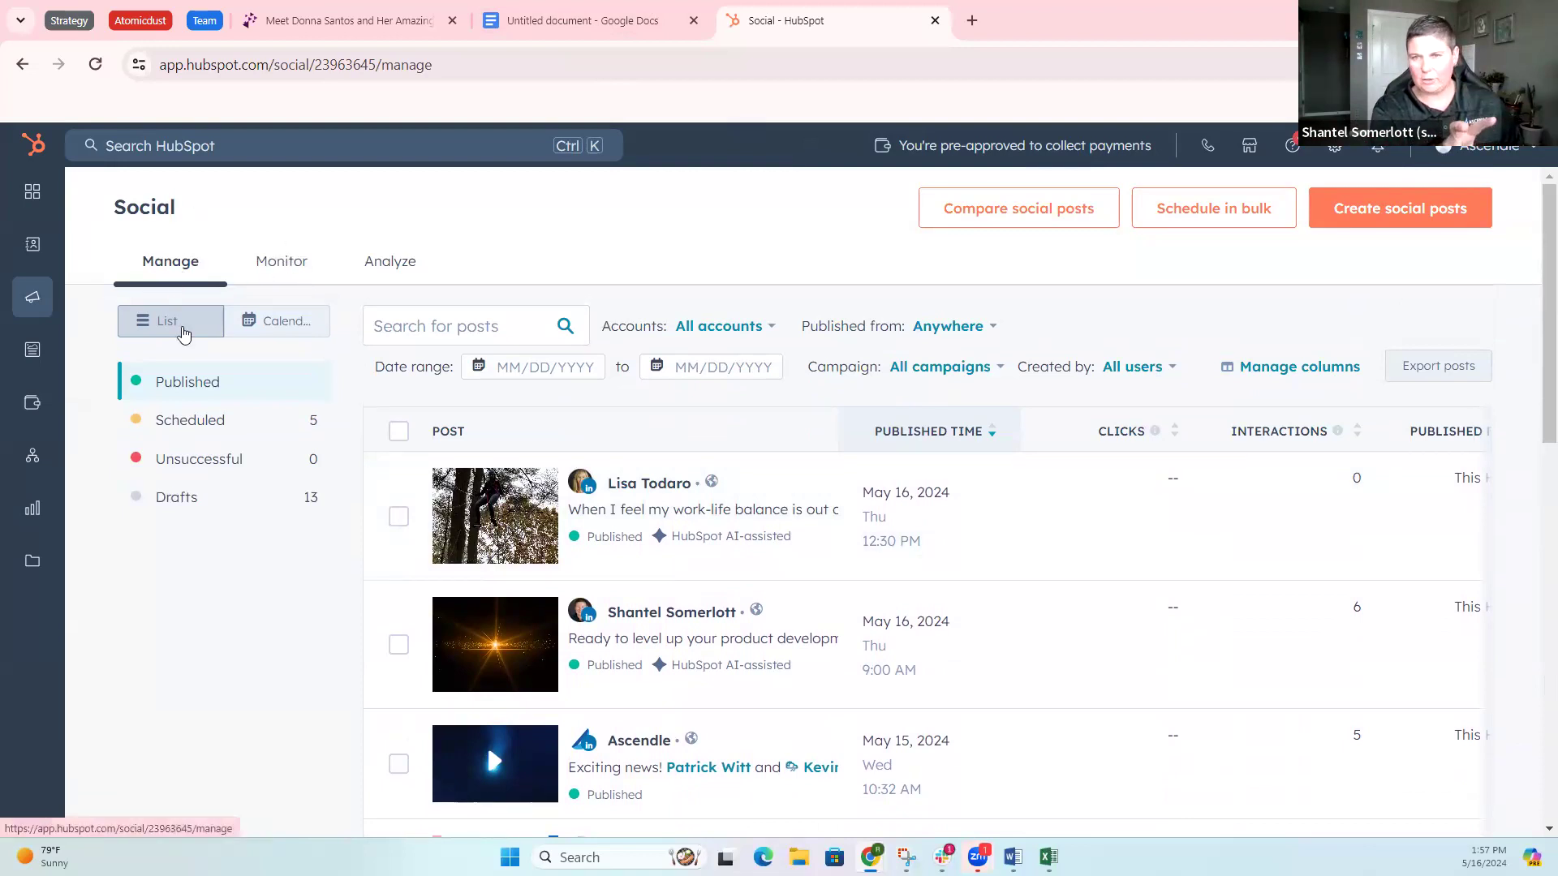
Step: Display the social posts as a calendar and examine the published, scheduled and draft posts for May 2024
{"action": "left_click", "coordinate": [306, 331]}
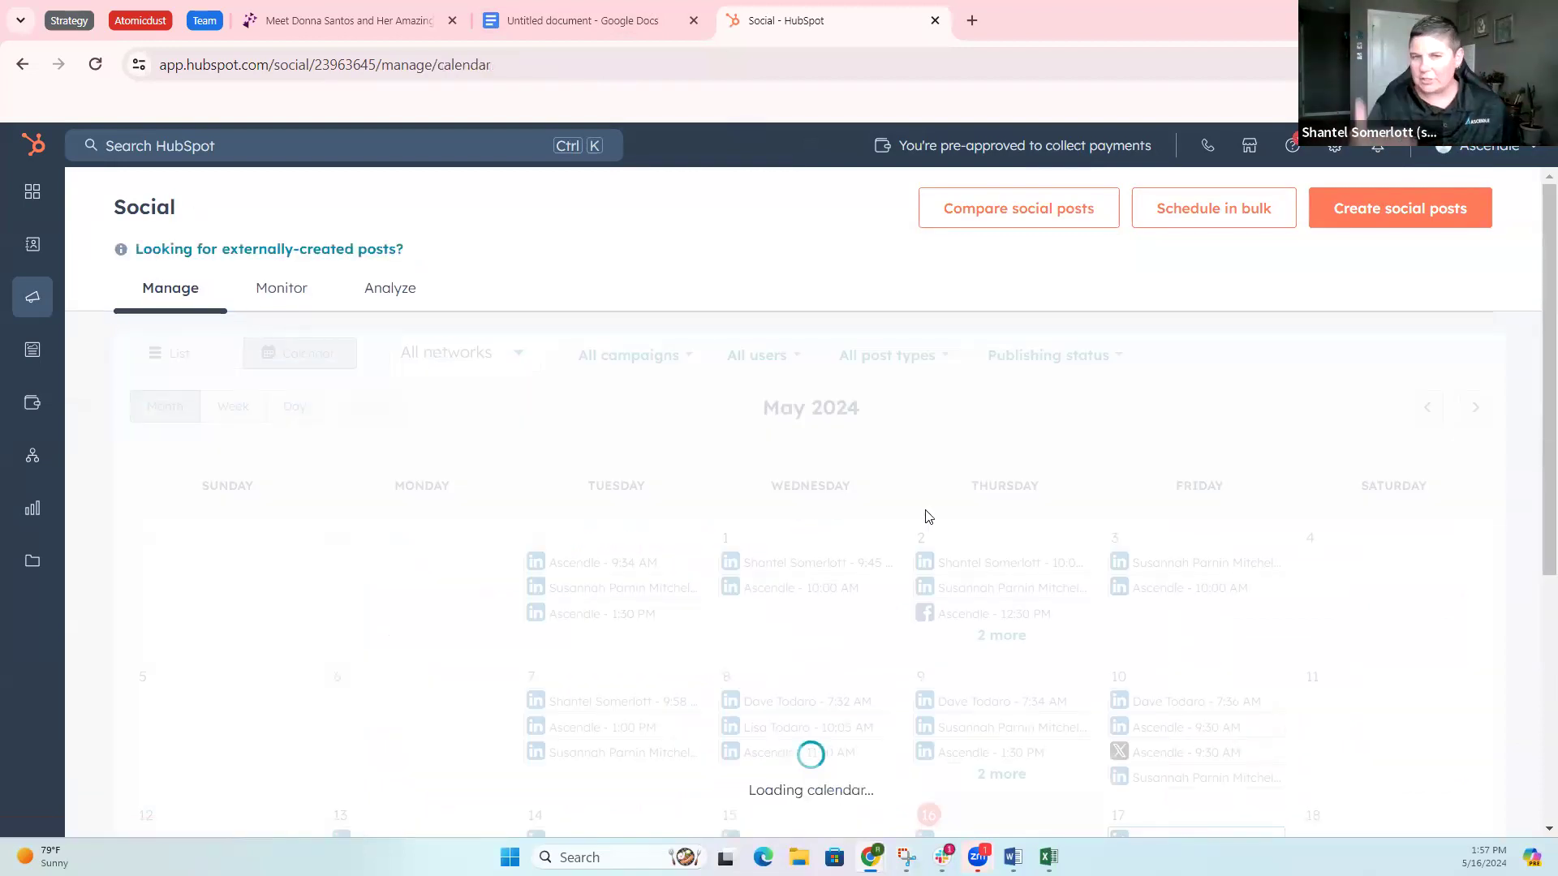
{"action": "scroll", "coordinate": [1096, 604], "scroll_direction": "down", "scroll_amount": 3}
{"action": "scroll", "coordinate": [1095, 605], "scroll_direction": "up", "scroll_amount": 3}
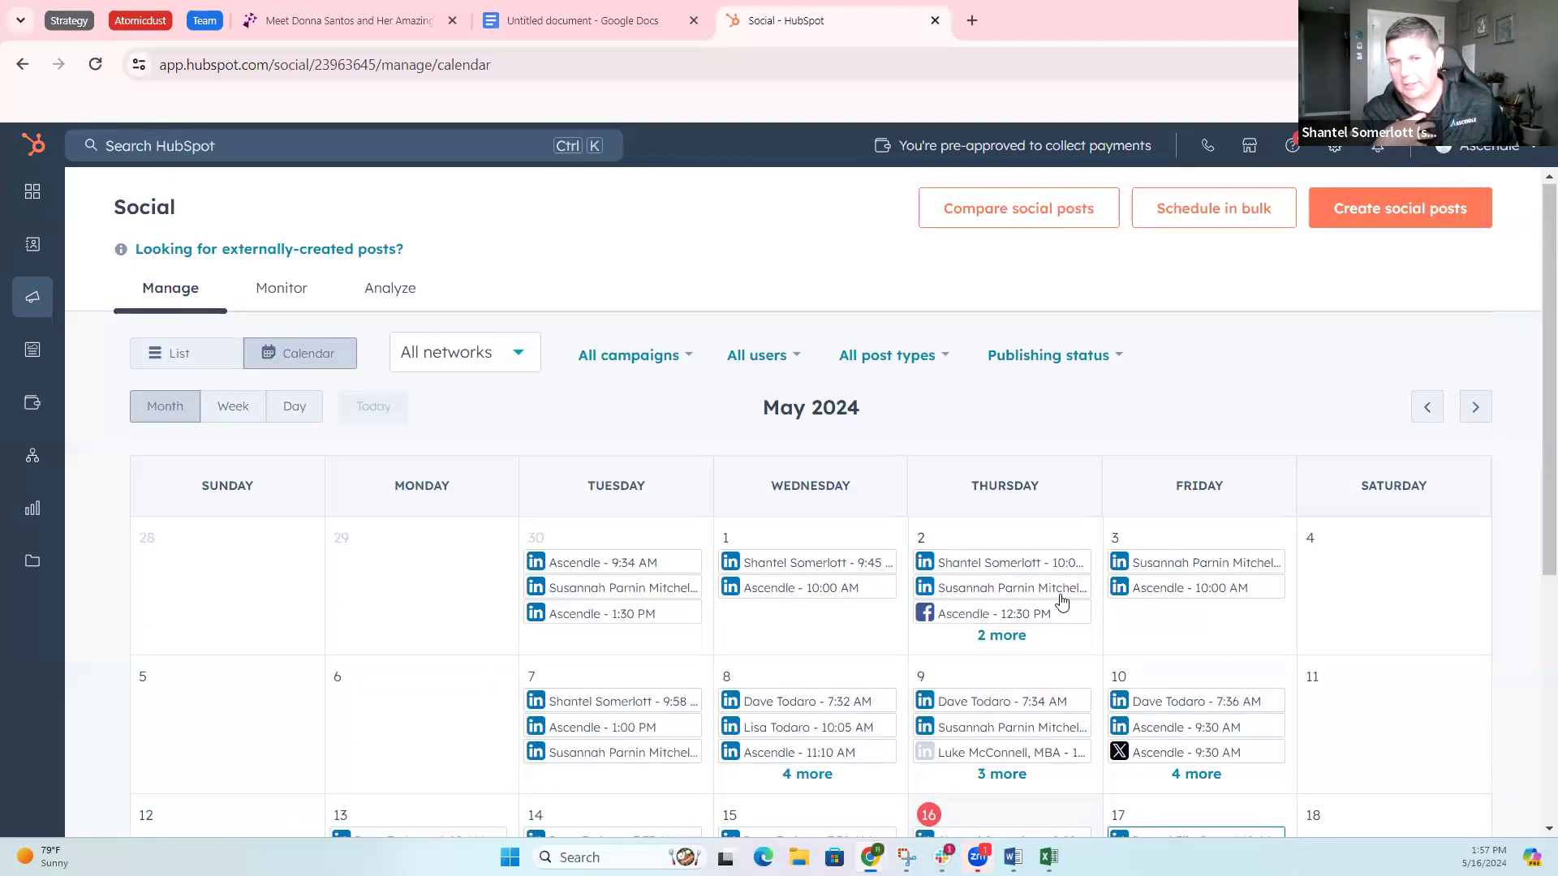
{"action": "mouse_move", "coordinate": [1062, 598]}
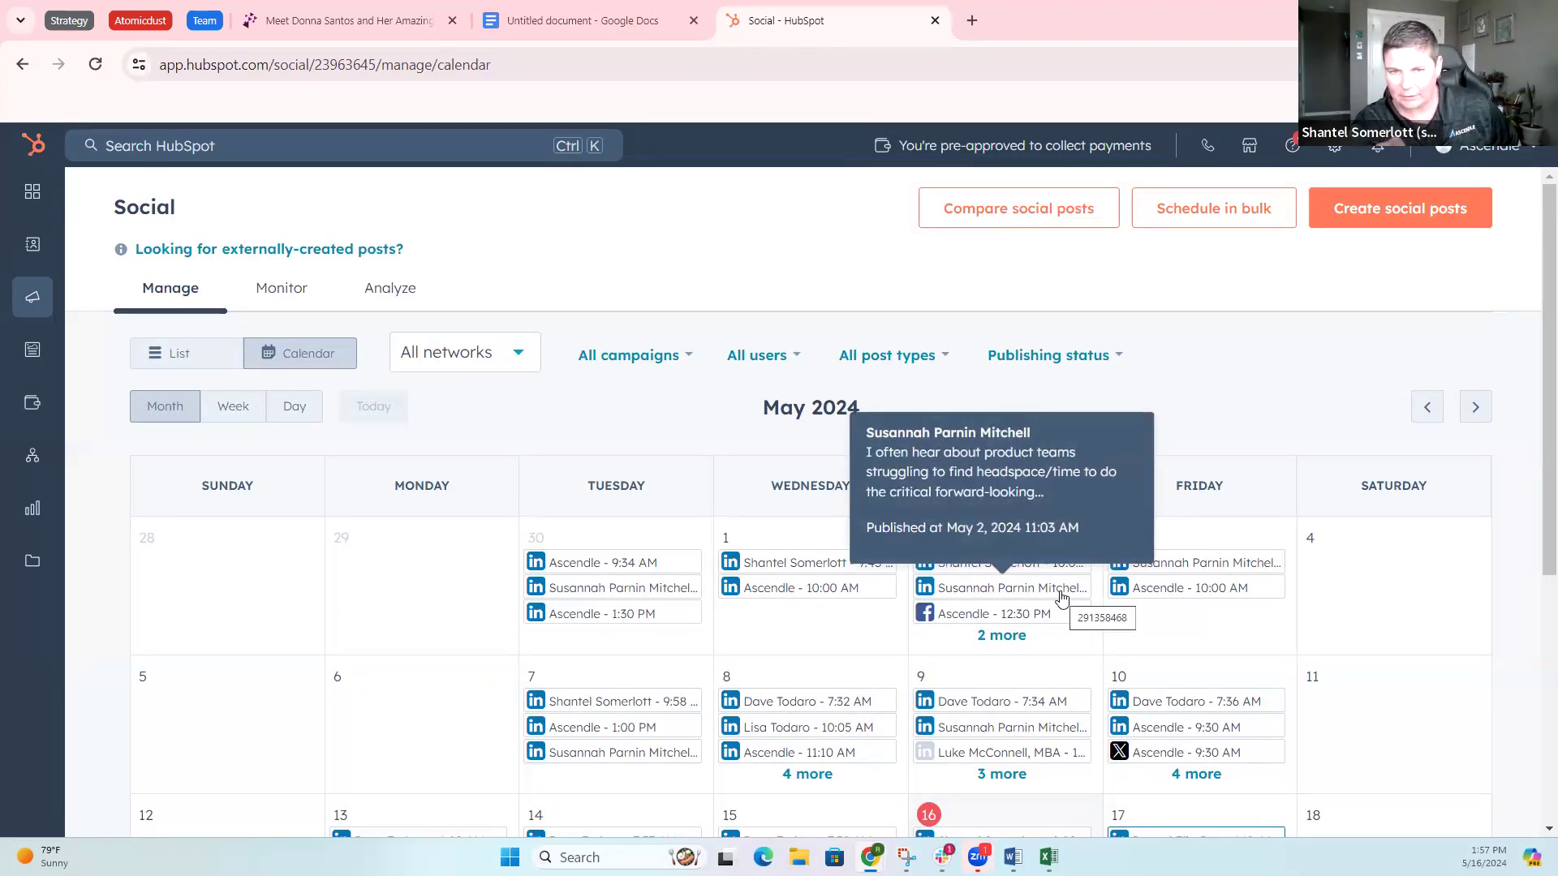
{"action": "scroll", "coordinate": [1177, 659], "scroll_direction": "down", "scroll_amount": 4}
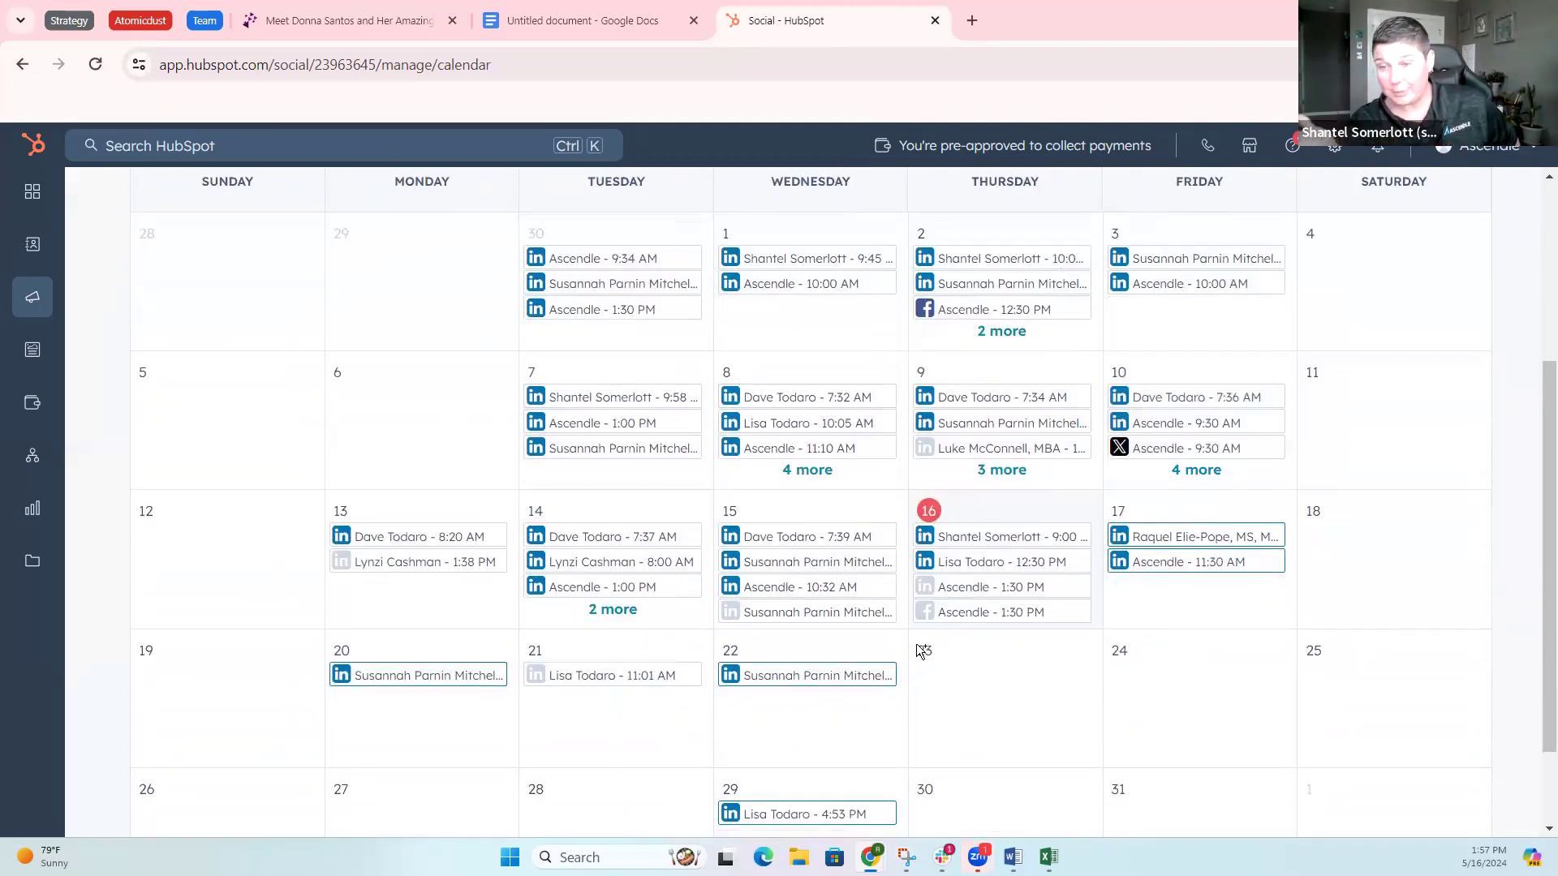
{"action": "mouse_move", "coordinate": [816, 614]}
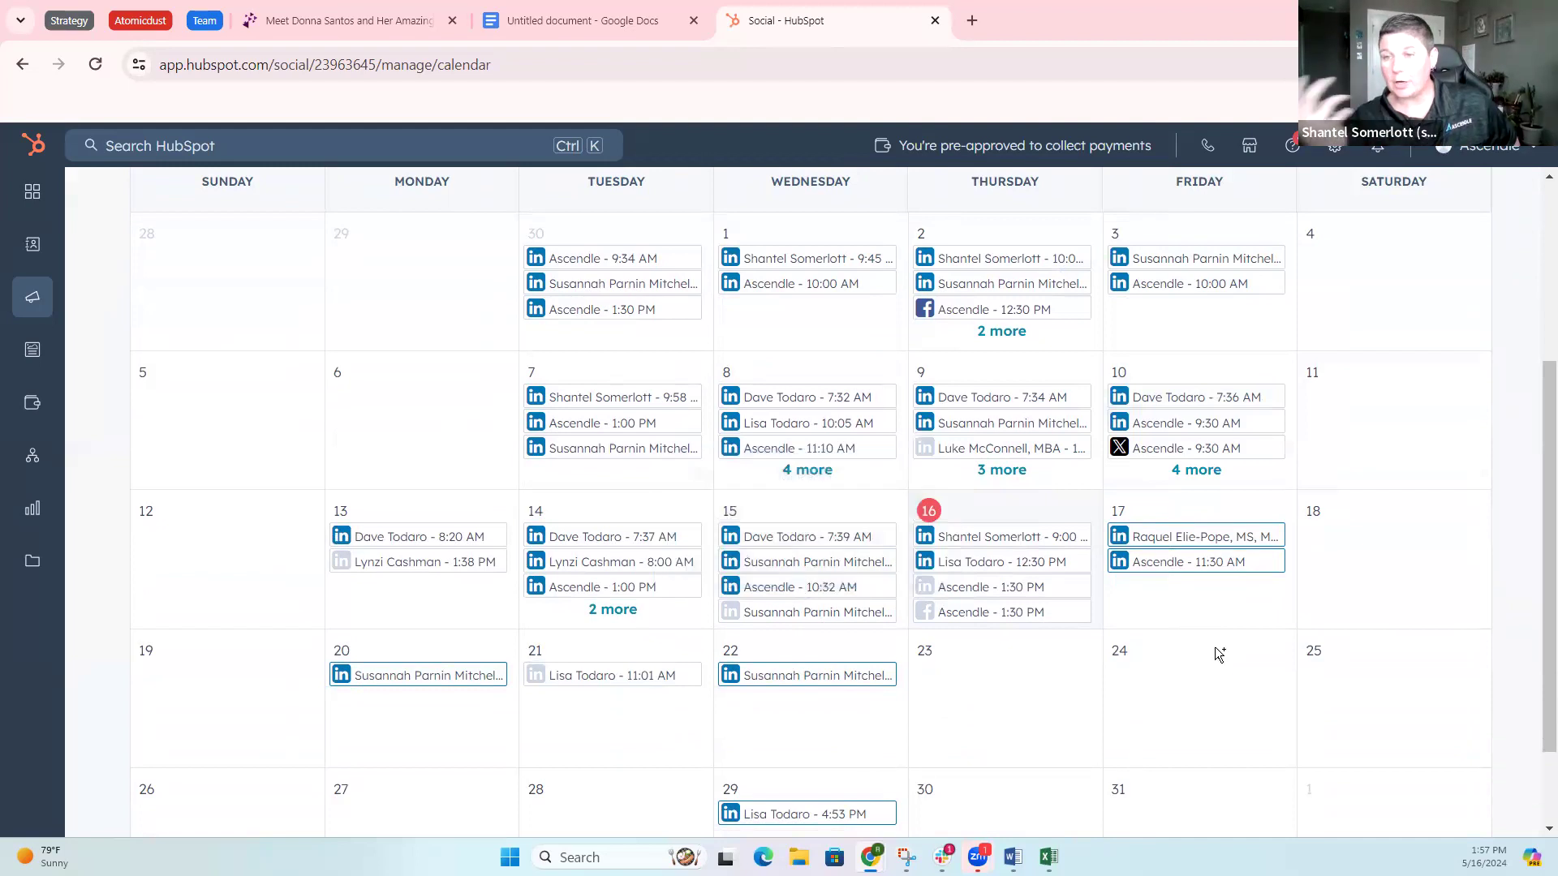
{"action": "scroll", "coordinate": [1215, 641], "scroll_direction": "up", "scroll_amount": 1}
{"action": "scroll", "coordinate": [1214, 636], "scroll_direction": "down", "scroll_amount": 2}
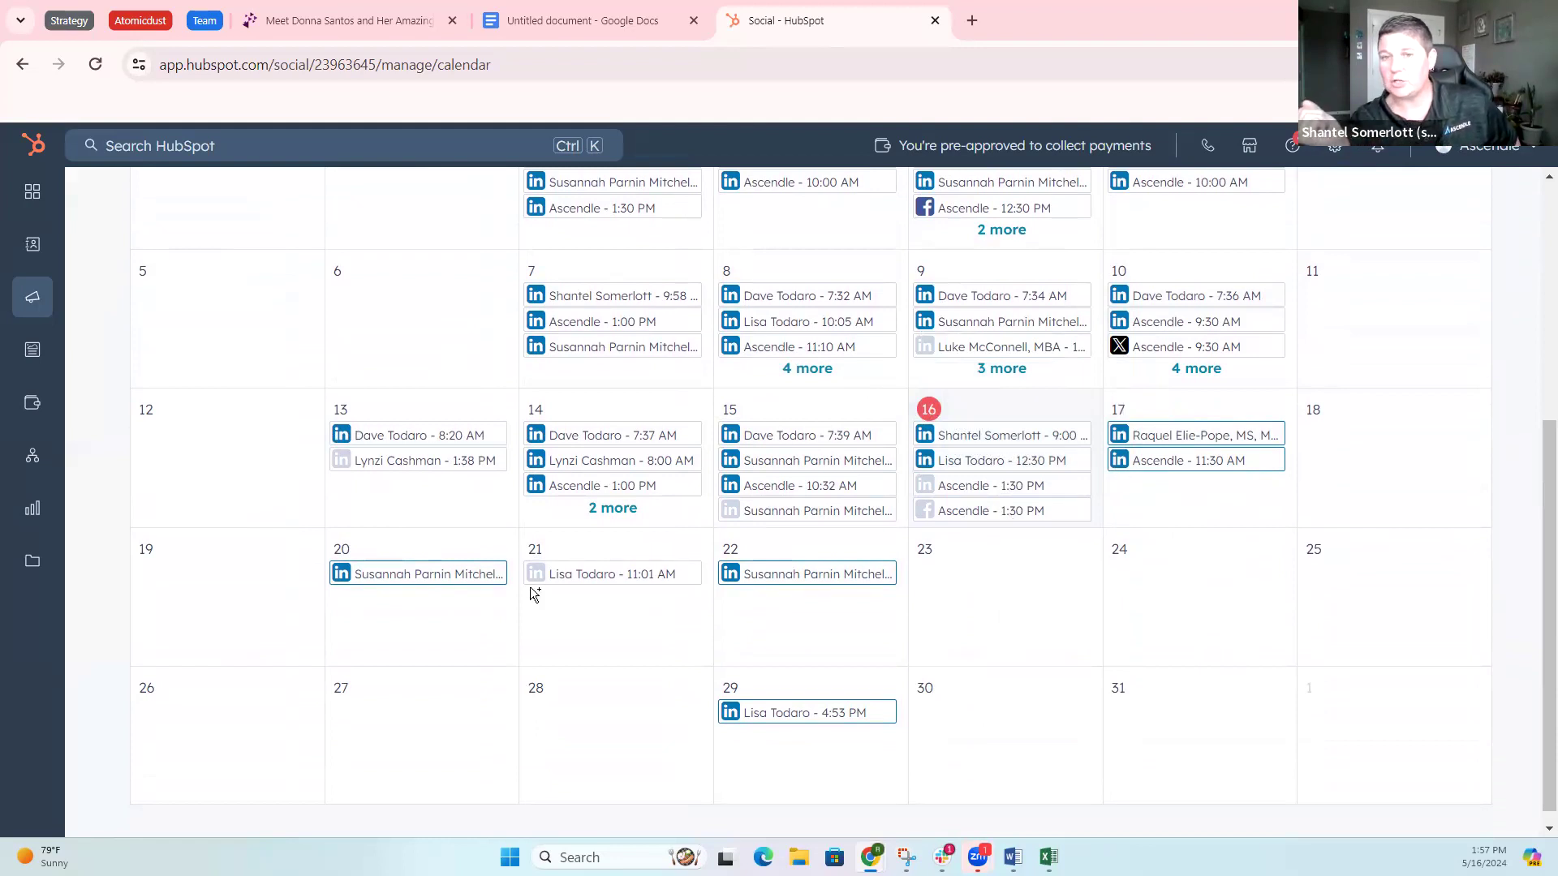
{"action": "mouse_move", "coordinate": [443, 583]}
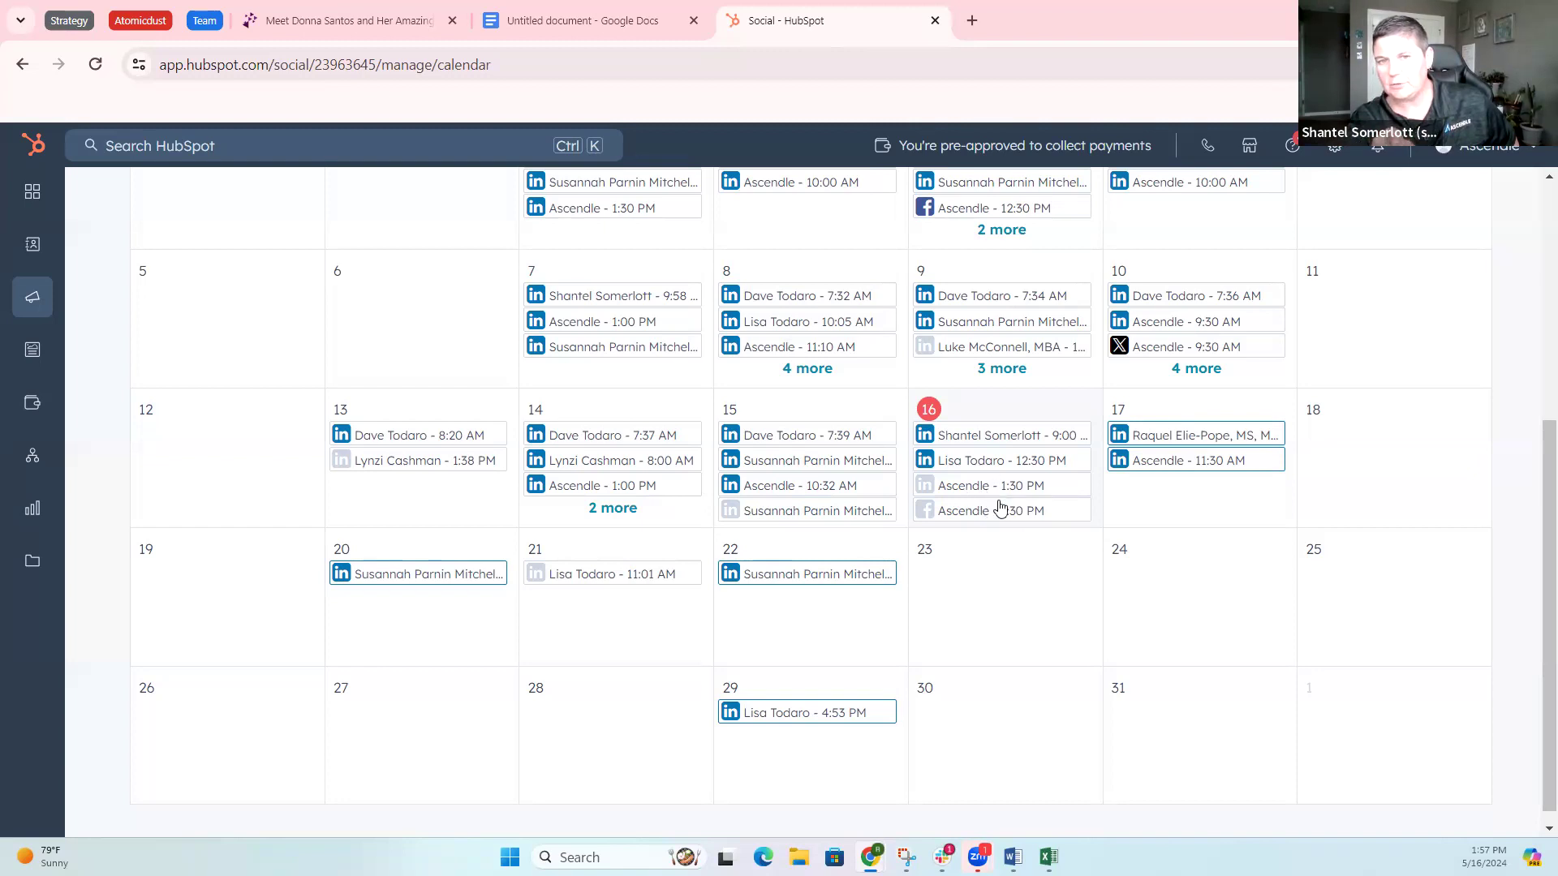
{"action": "mouse_move", "coordinate": [1000, 507]}
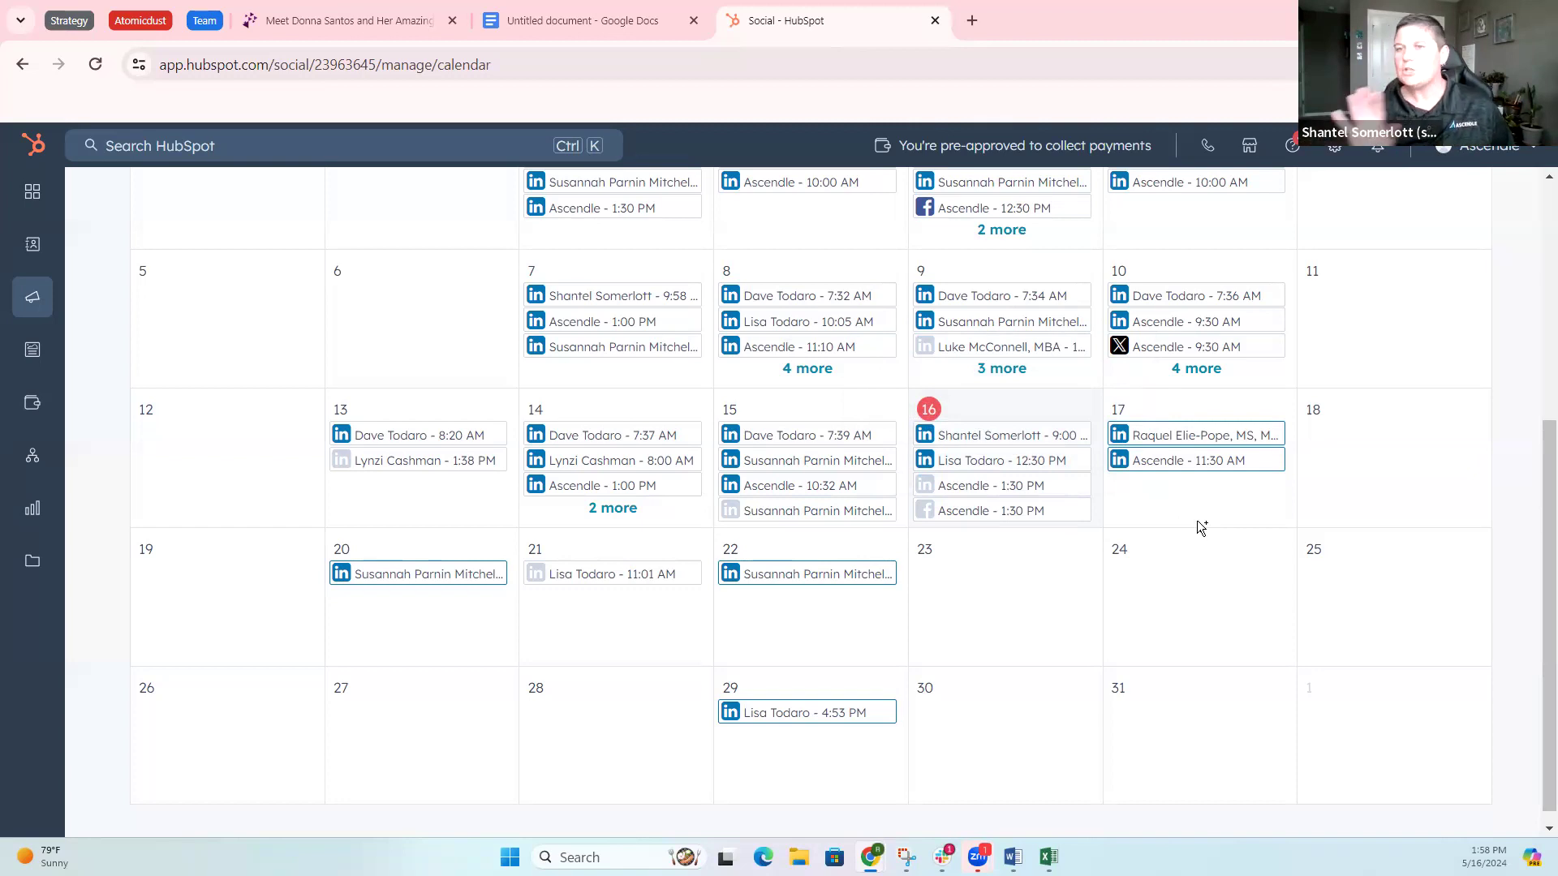
{"action": "scroll", "coordinate": [1172, 523], "scroll_direction": "up", "scroll_amount": 1}
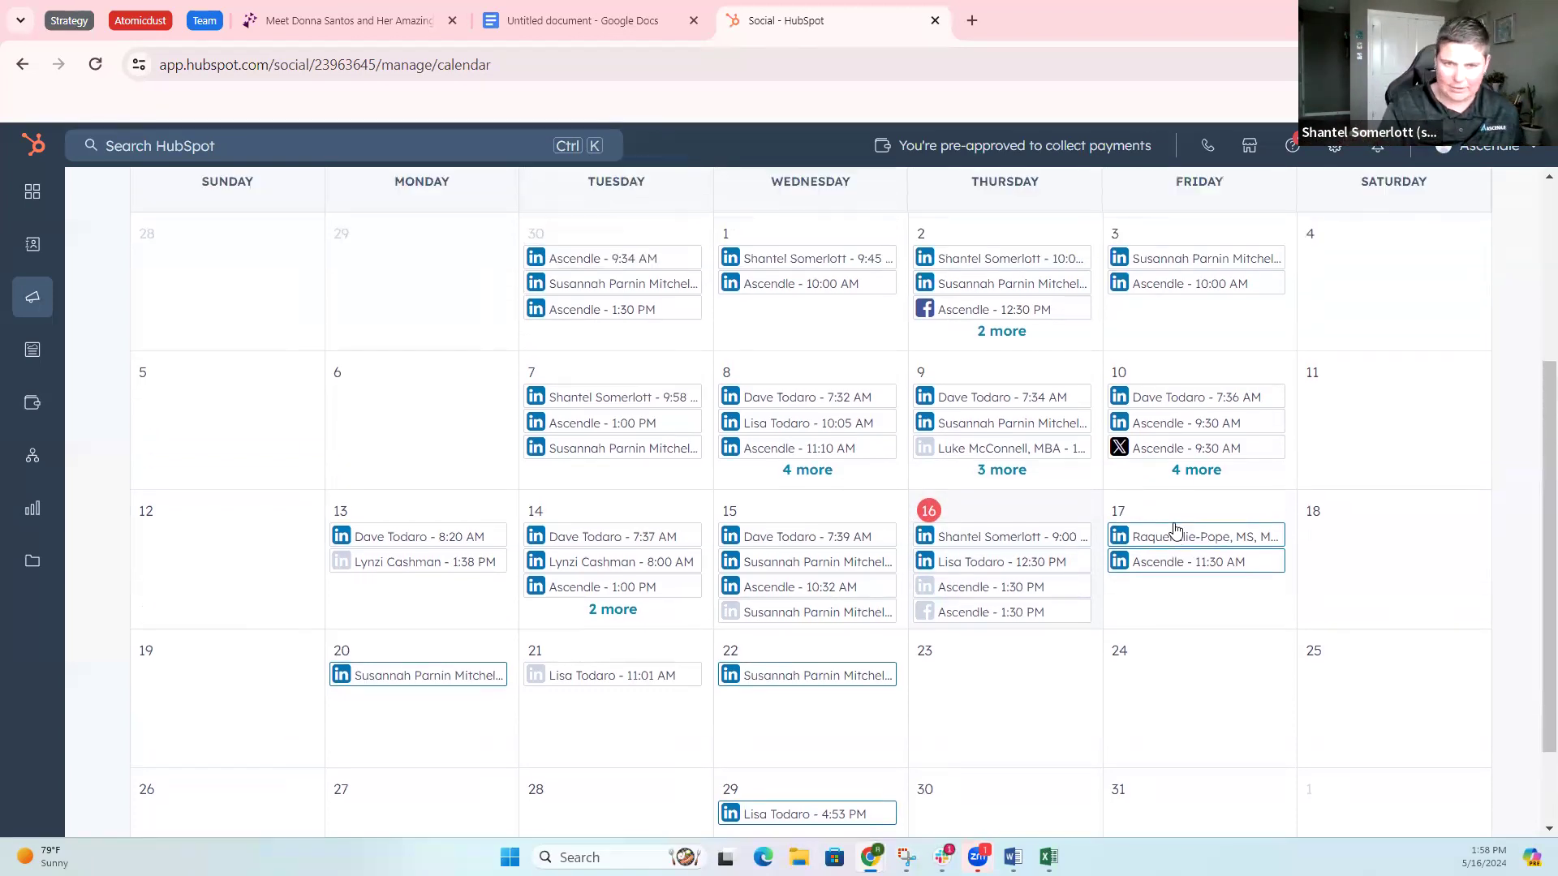
{"action": "scroll", "coordinate": [1175, 528], "scroll_direction": "up", "scroll_amount": 1}
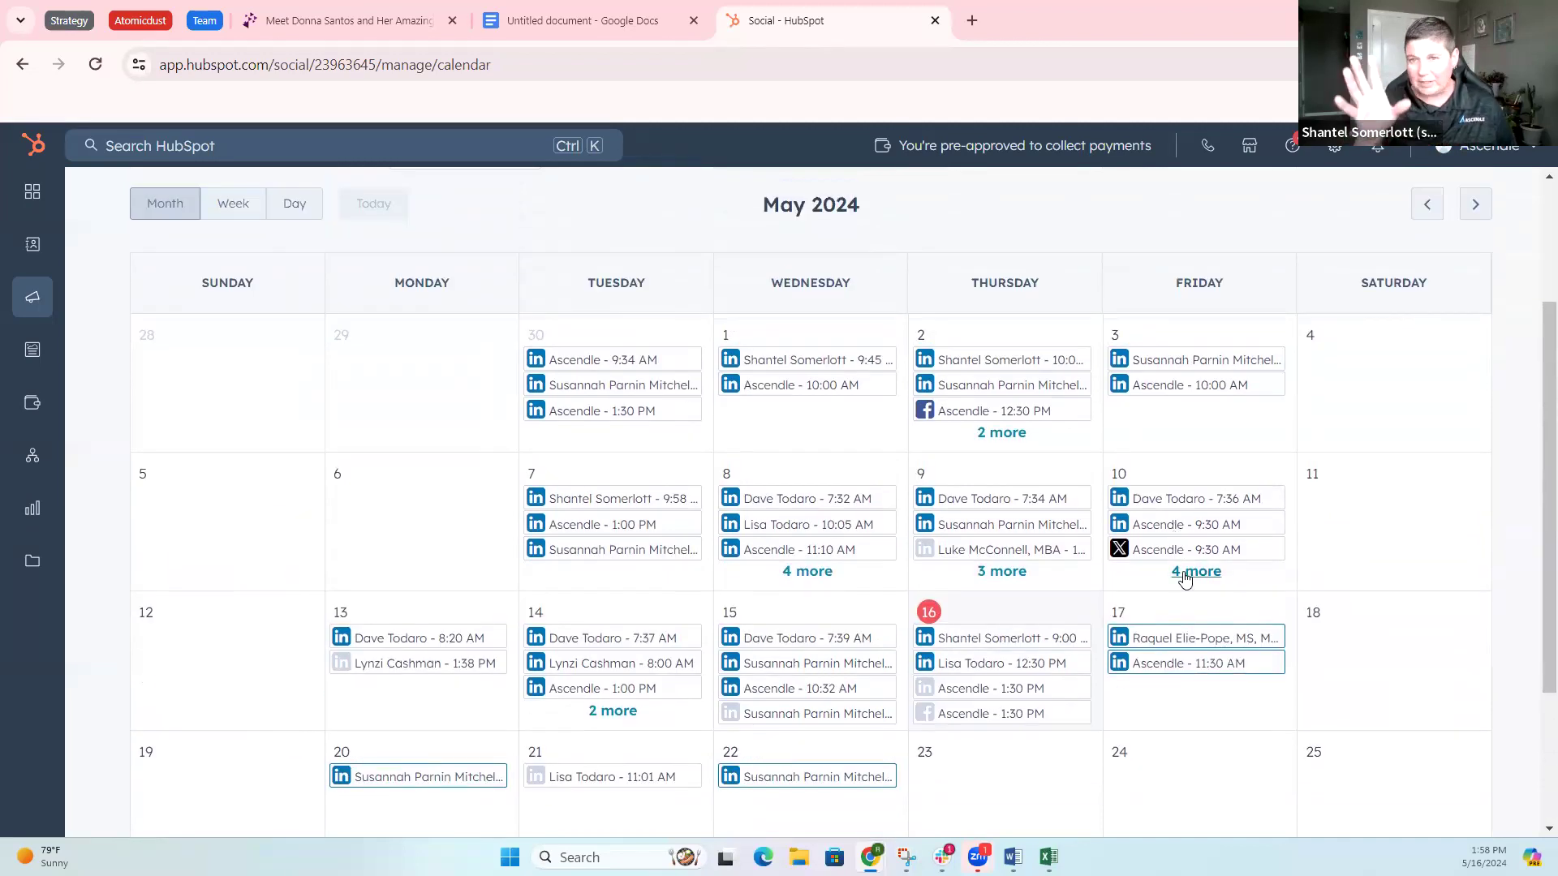
{"action": "scroll", "coordinate": [1186, 577], "scroll_direction": "up", "scroll_amount": 2}
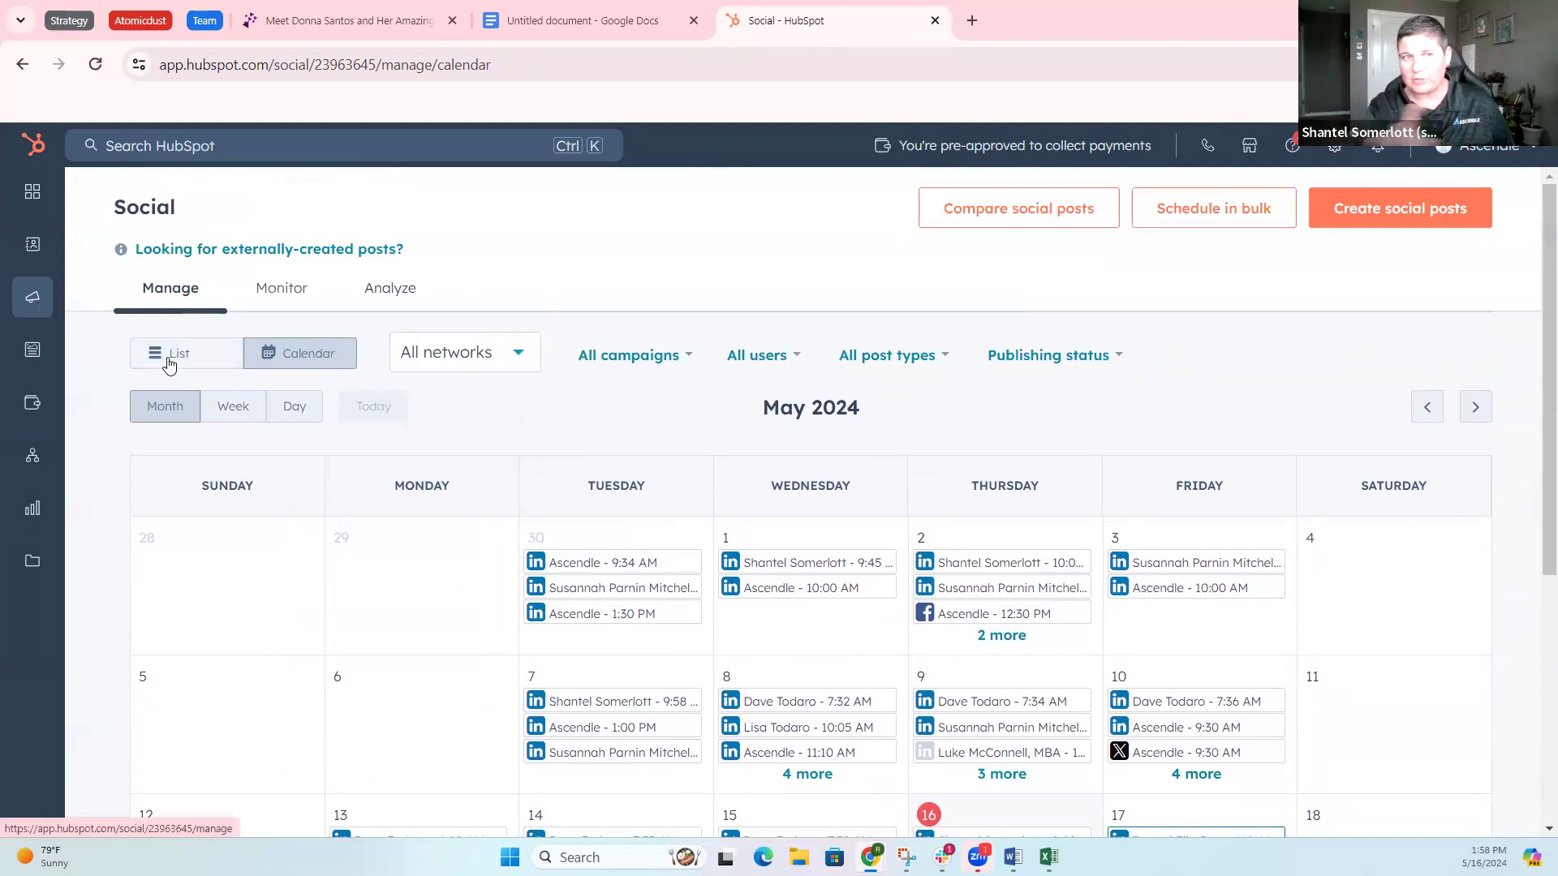
Step: Start a new social post and choose the LinkedIn account whose name ends in "MS, MBA" to post from
{"action": "left_click", "coordinate": [1386, 210]}
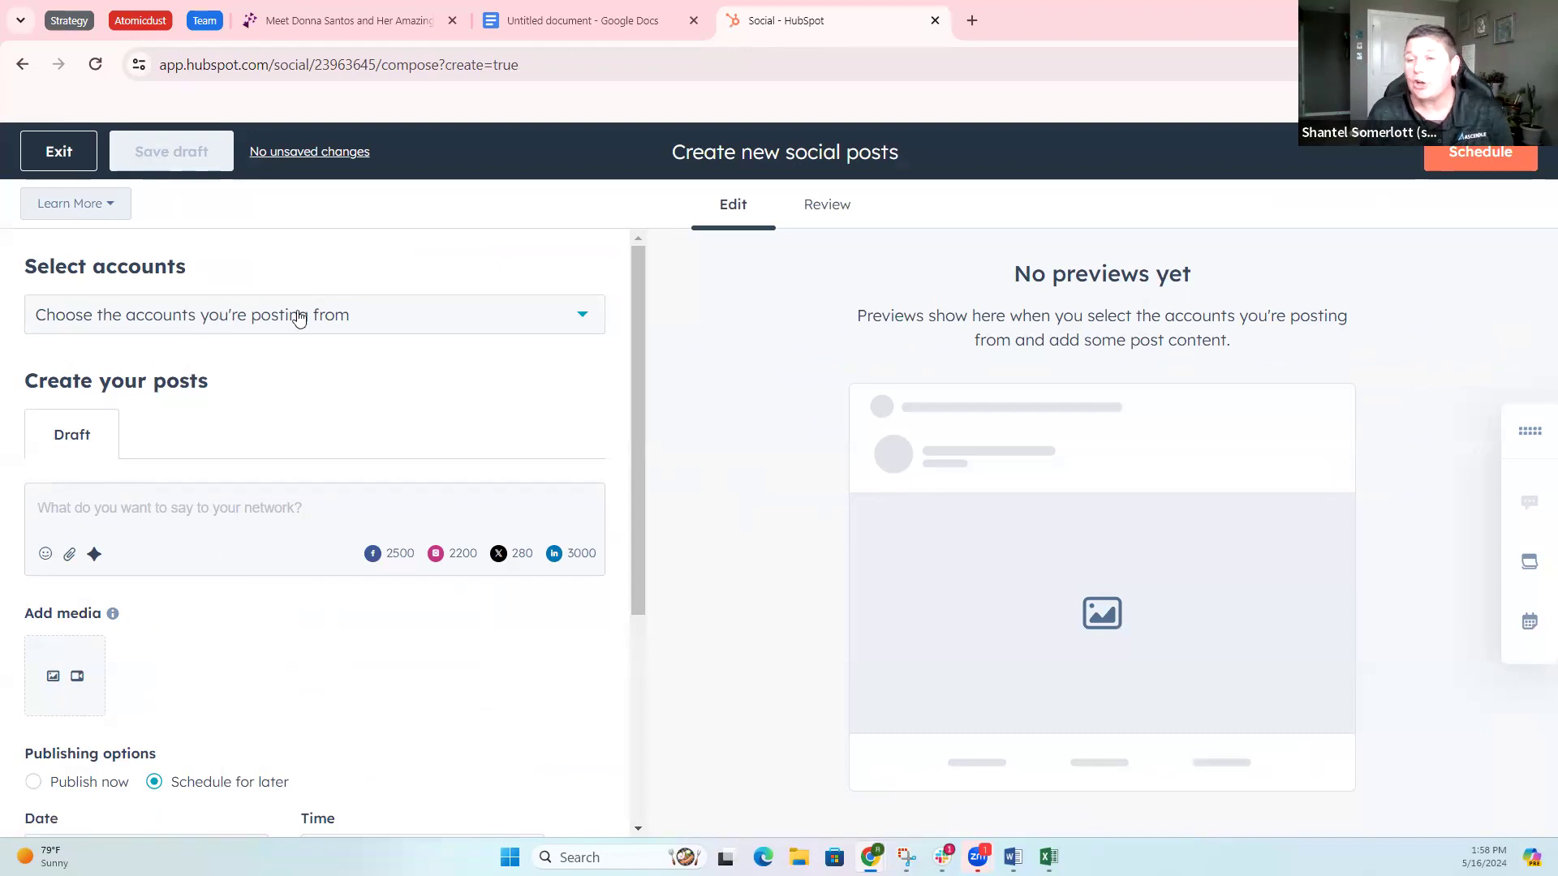
{"action": "left_click", "coordinate": [582, 319]}
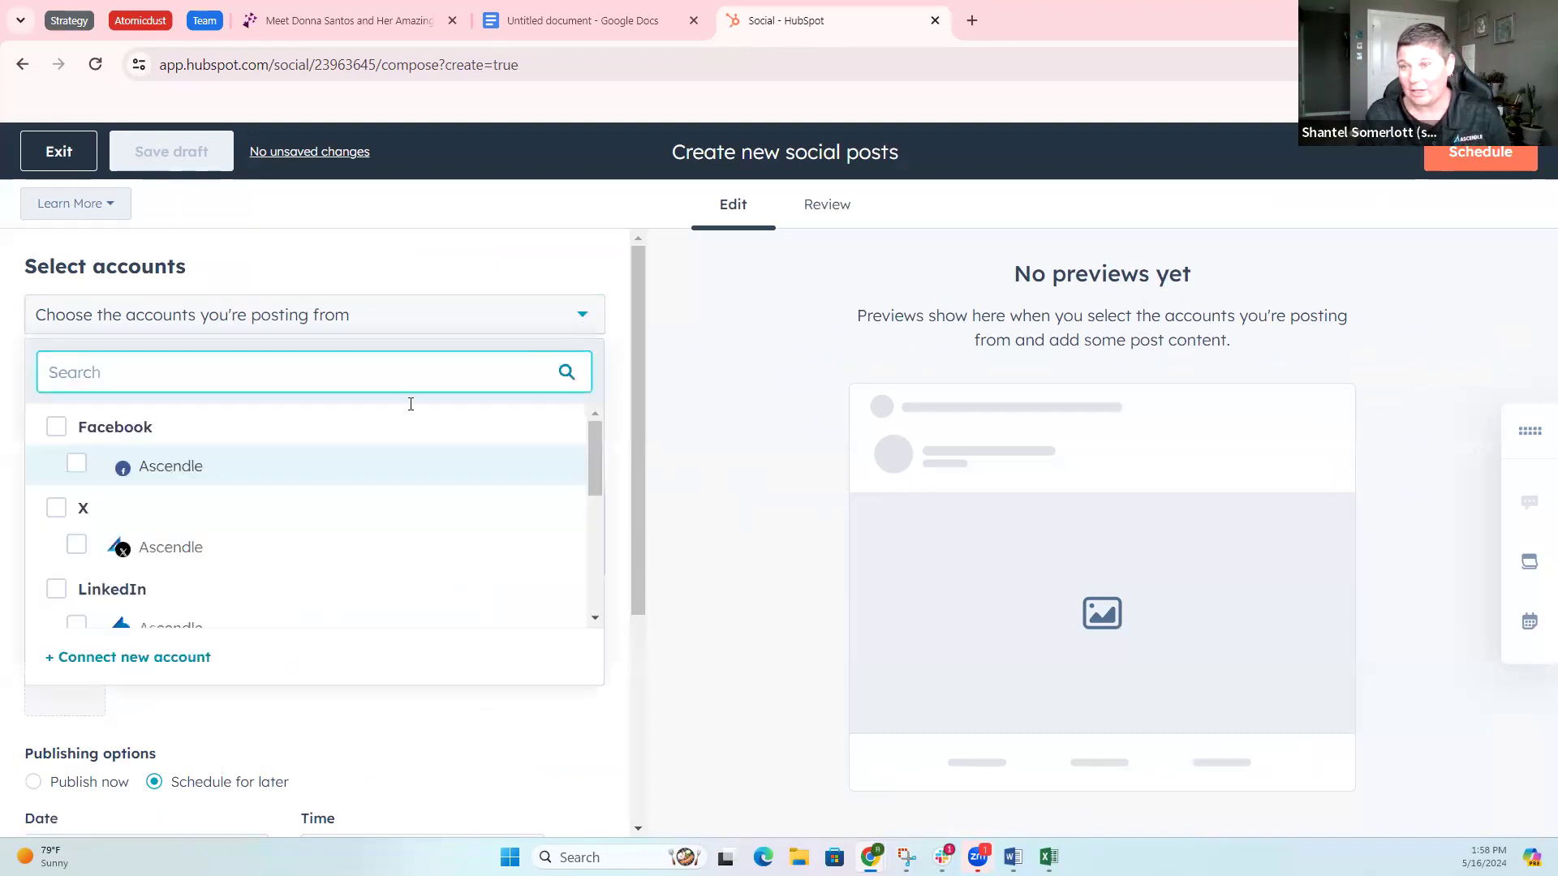
{"action": "scroll", "coordinate": [324, 479], "scroll_direction": "down", "scroll_amount": 5}
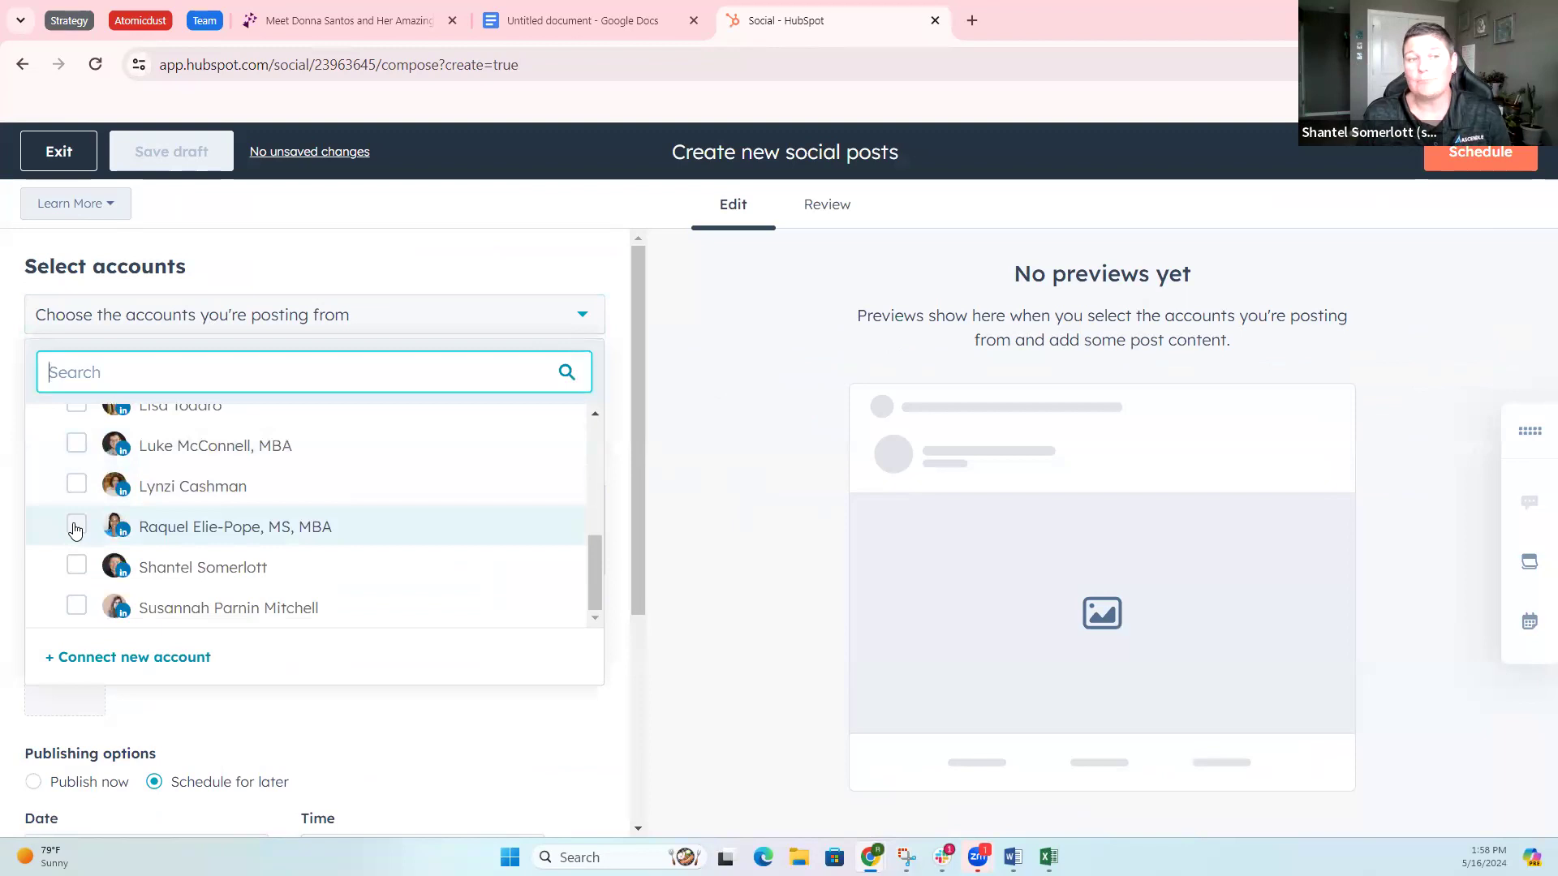
{"action": "left_click", "coordinate": [76, 530]}
{"action": "left_click", "coordinate": [652, 634]}
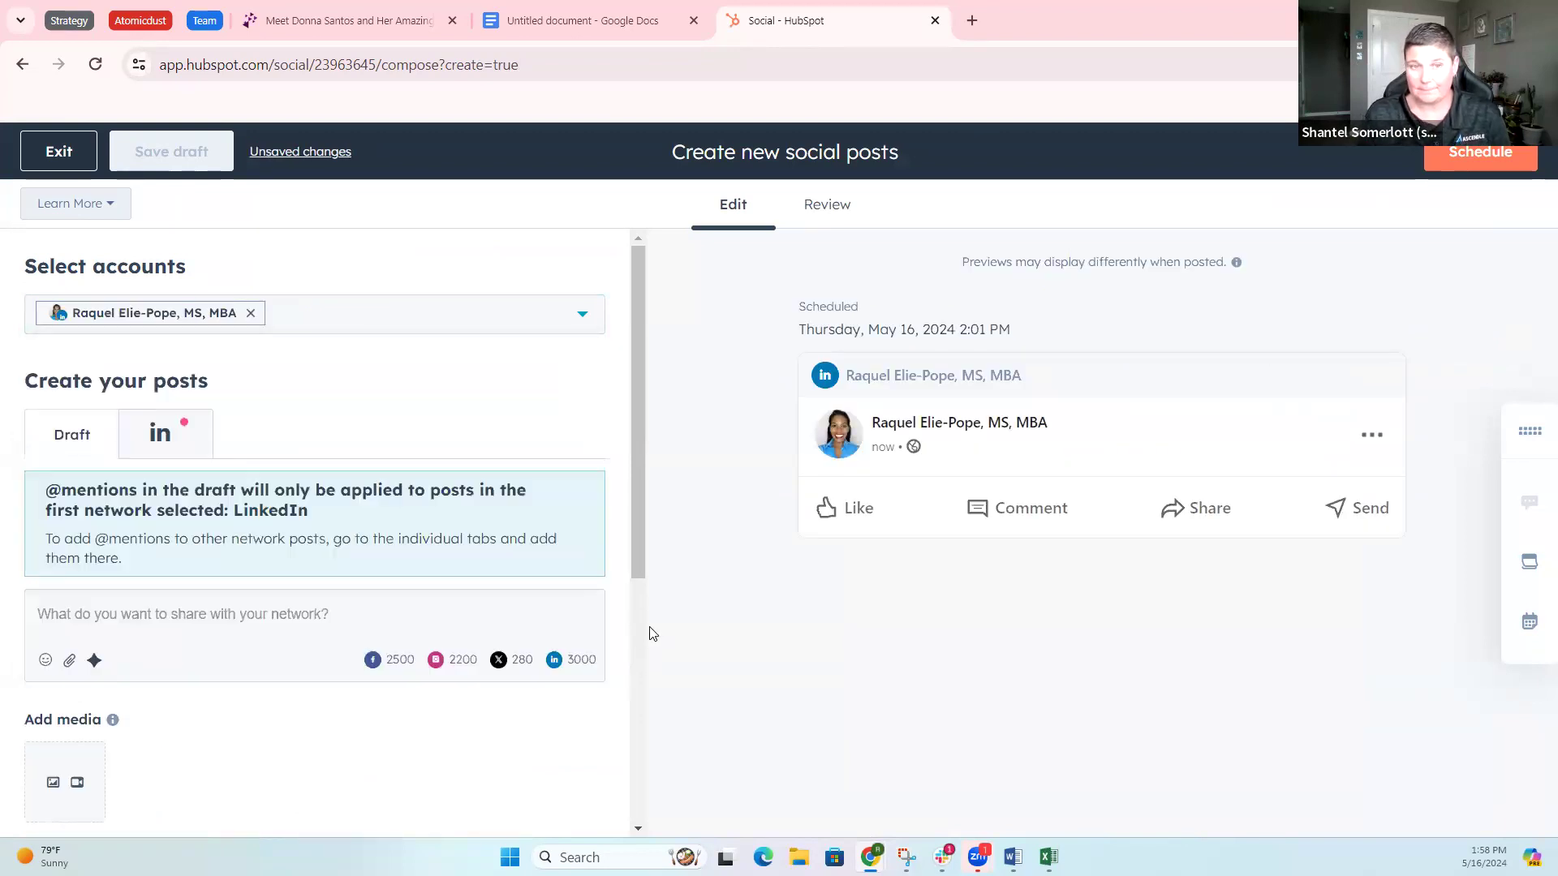
Step: Open the AI assistant for the draft and enter the prompt "I want to talk about AI and using the right prompts to get what you want"
{"action": "scroll", "coordinate": [202, 620], "scroll_direction": "down", "scroll_amount": 1}
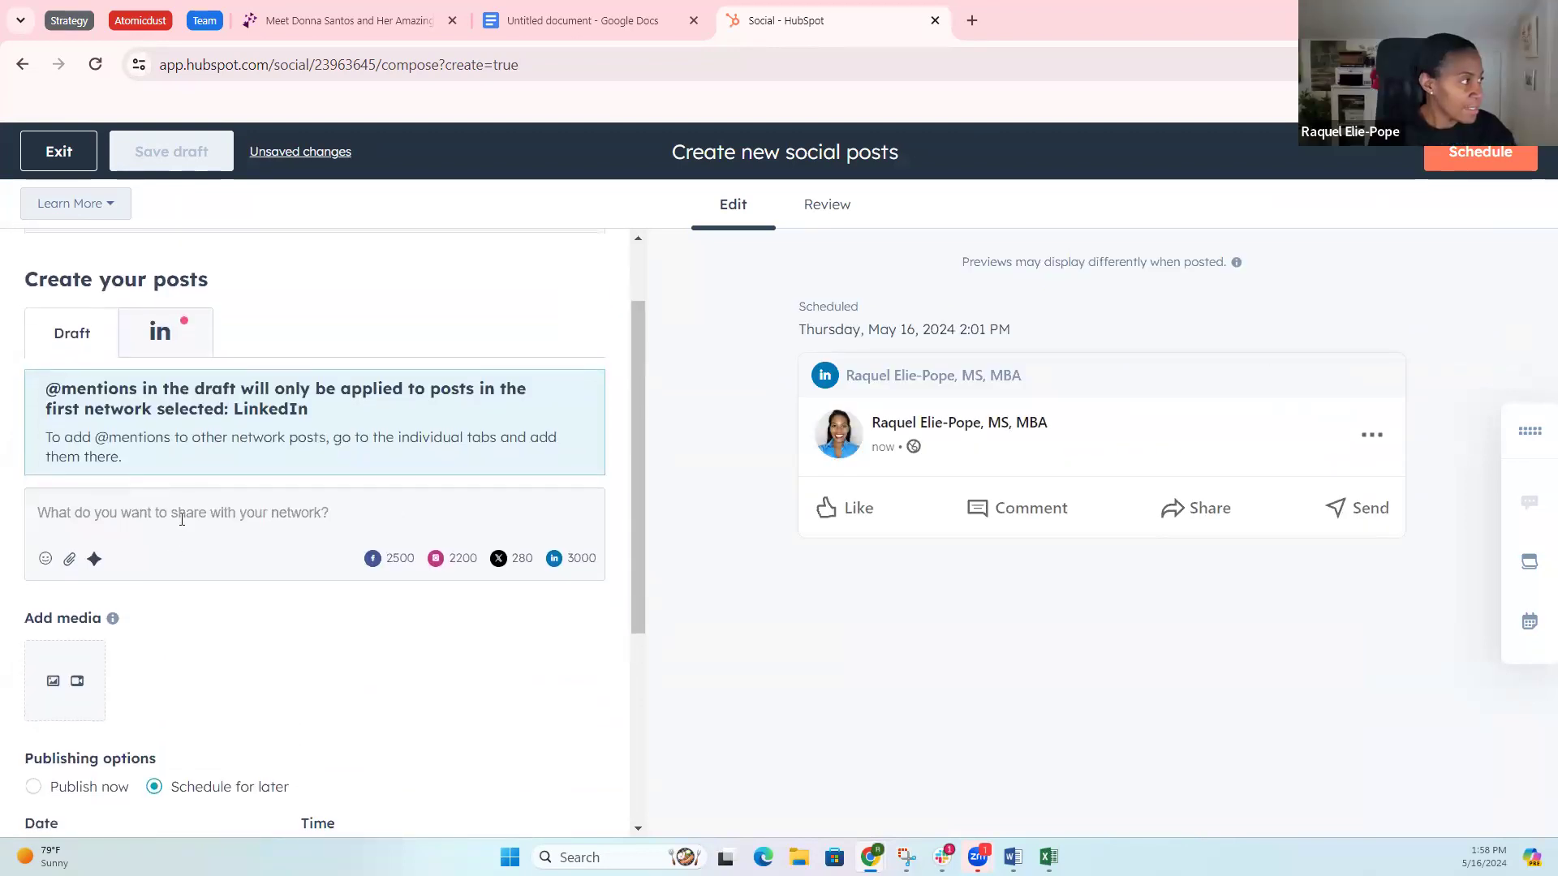
{"action": "left_click", "coordinate": [183, 517]}
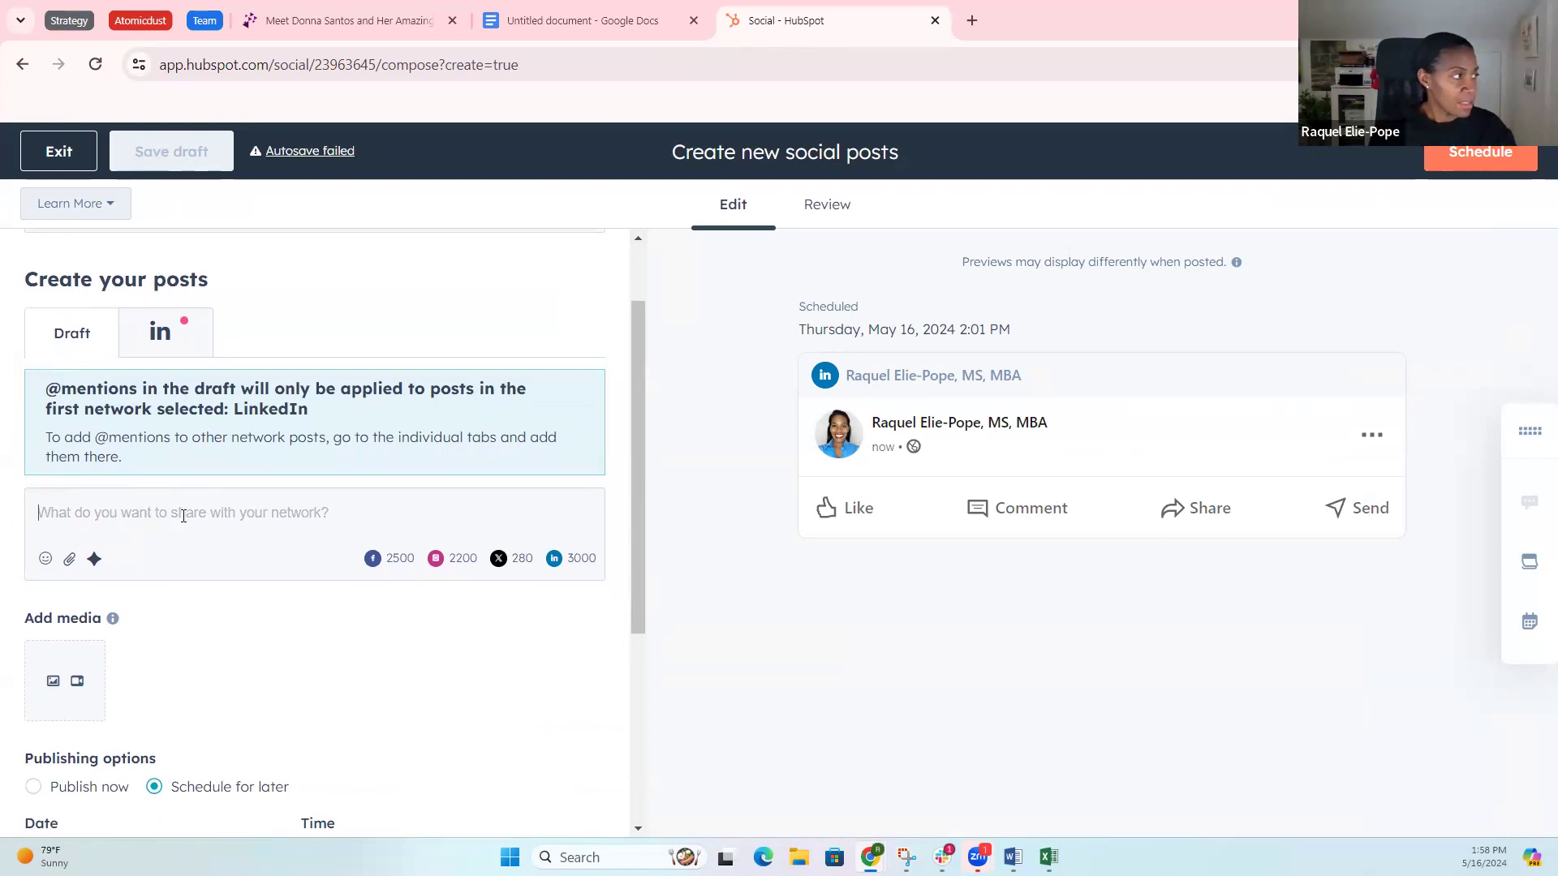
{"action": "left_click", "coordinate": [94, 559]}
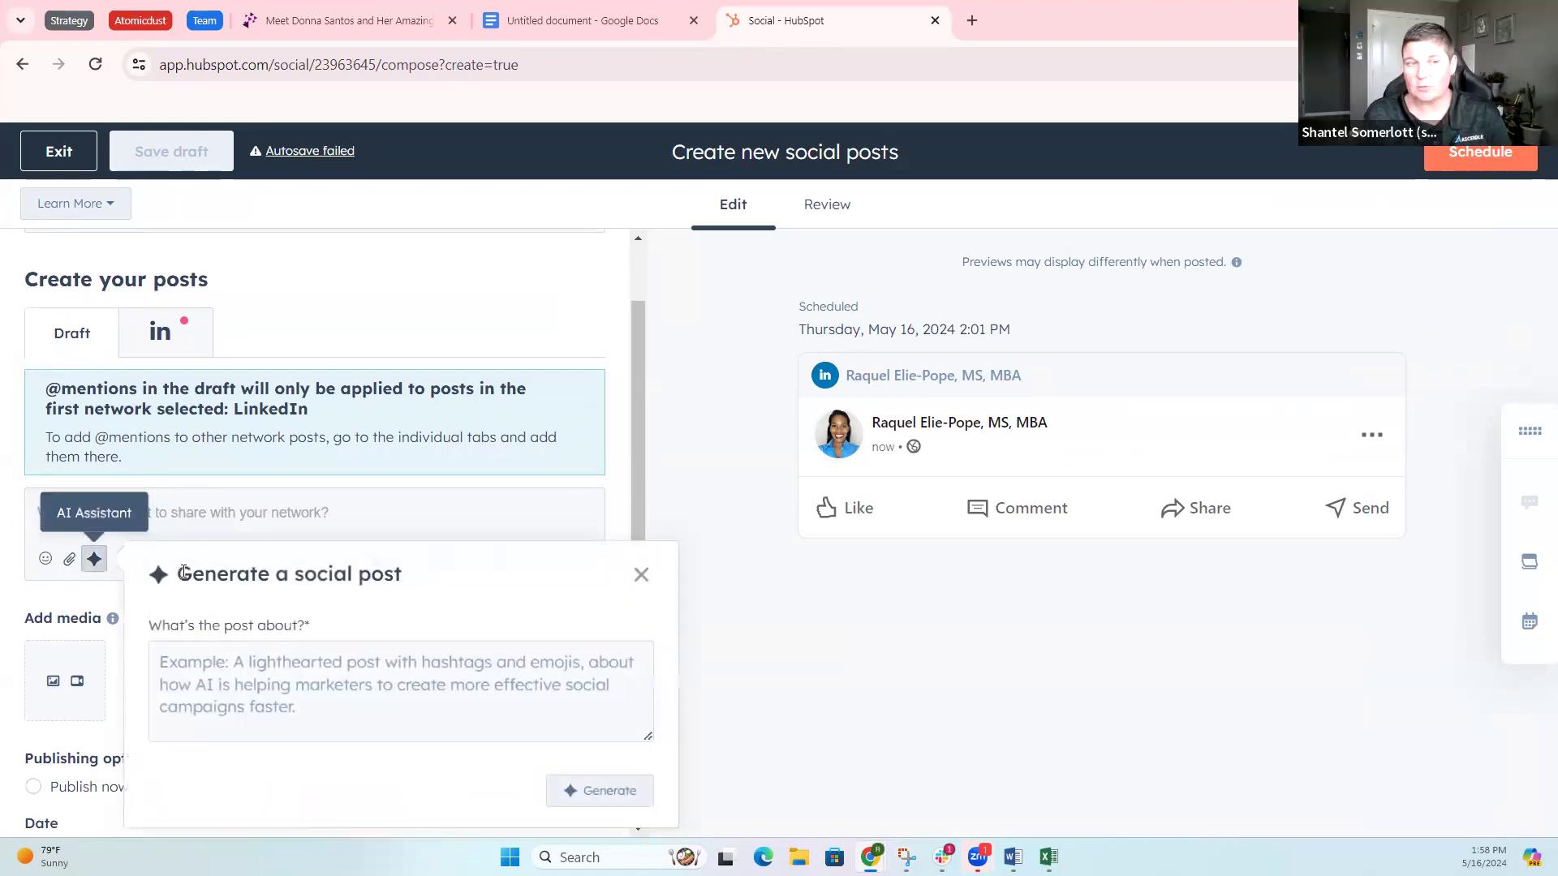
{"action": "left_click", "coordinate": [297, 669]}
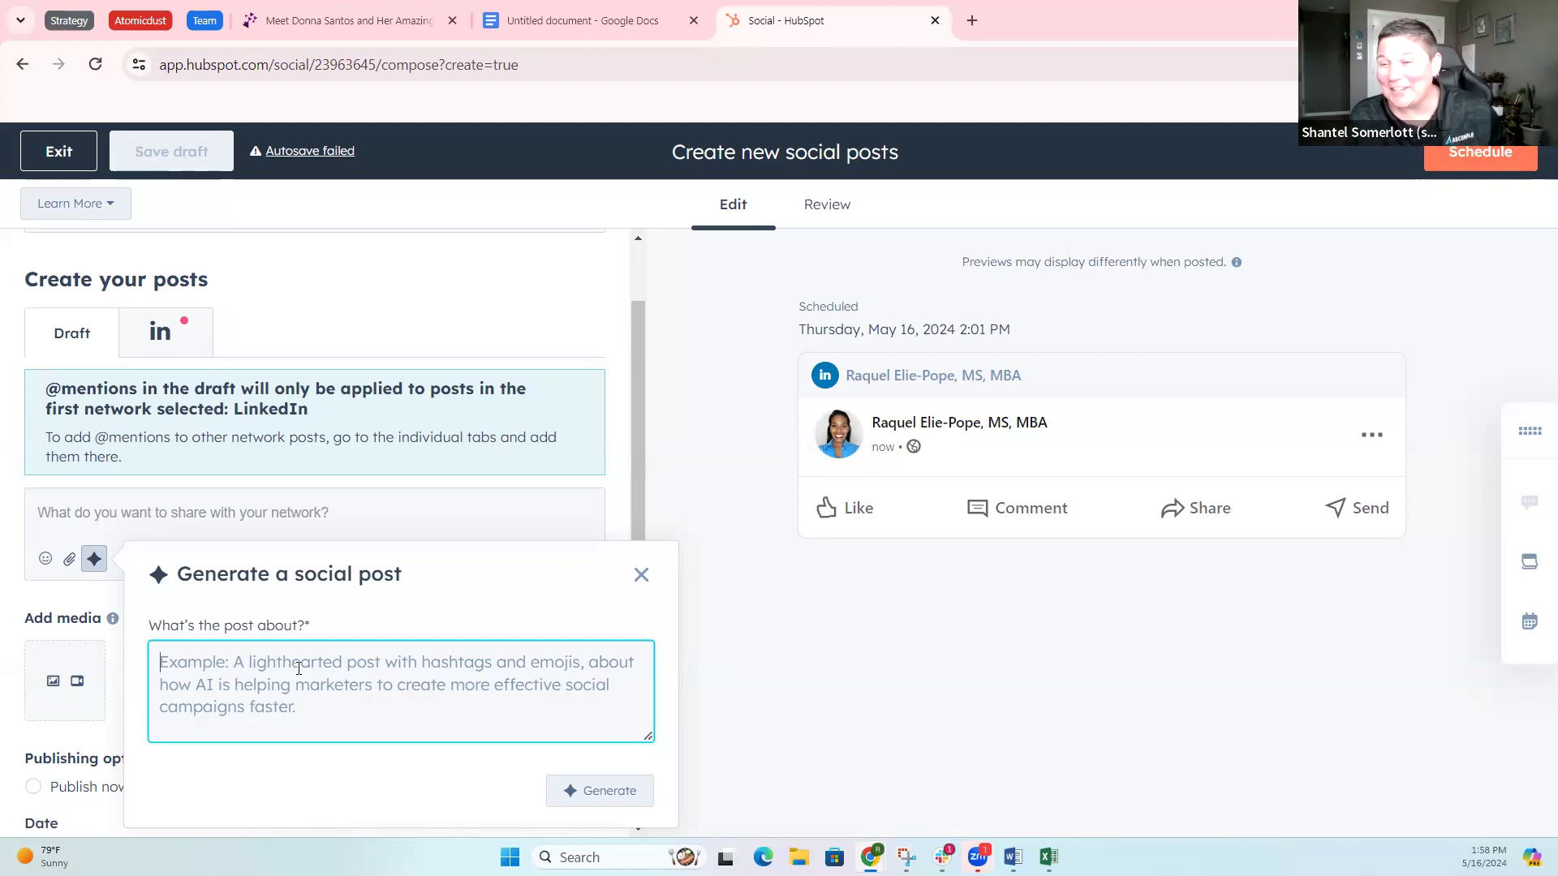
{"action": "type", "text": "I"}
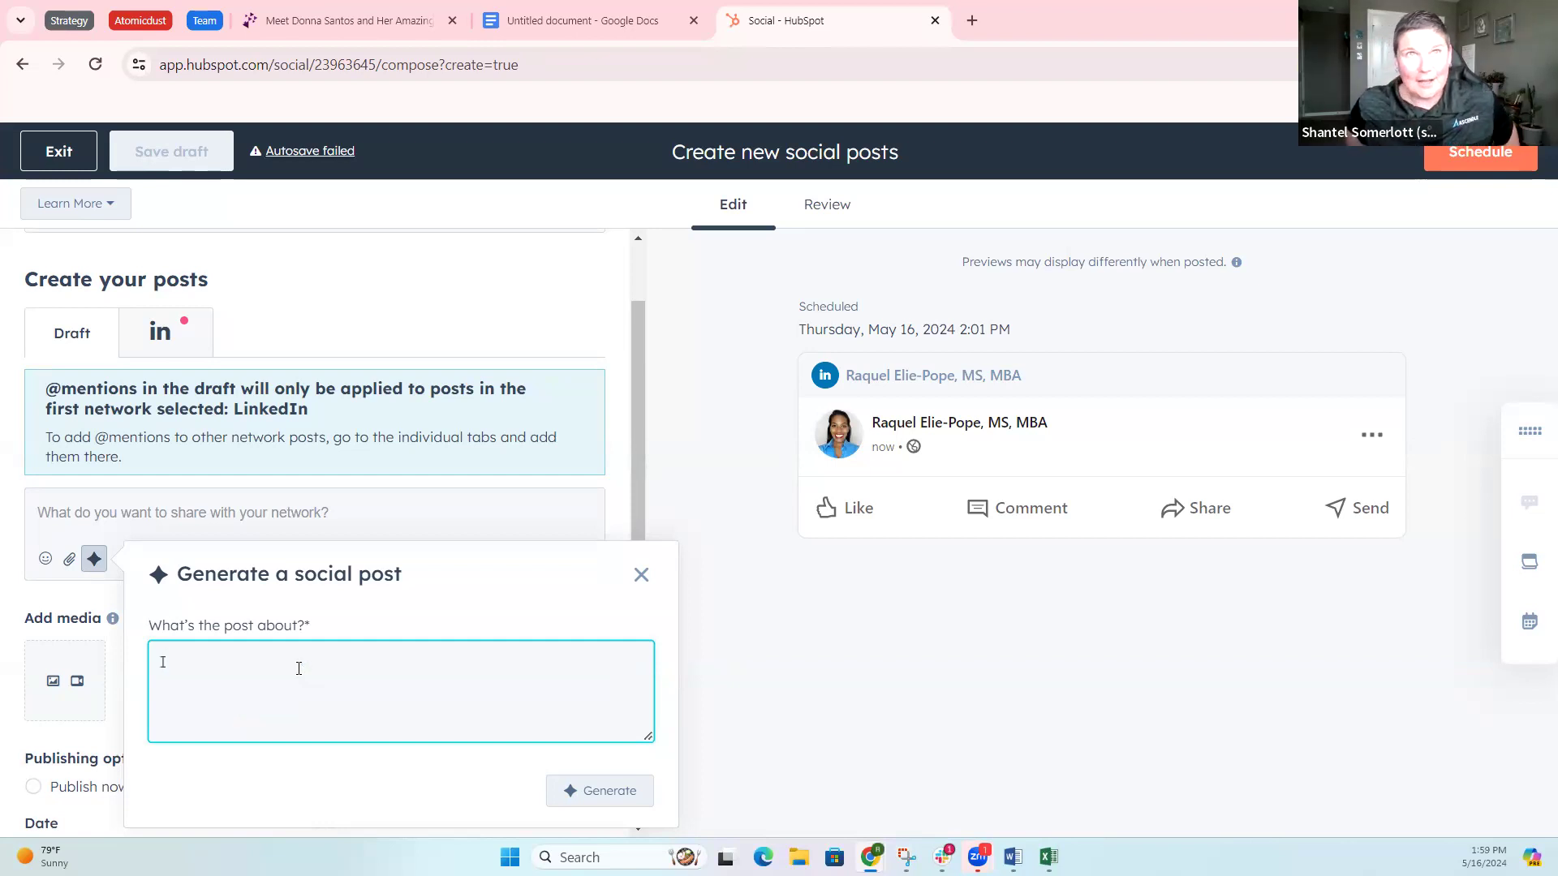
{"action": "key", "text": "BackSpace"}
{"action": "key", "text": "BackSpace"}
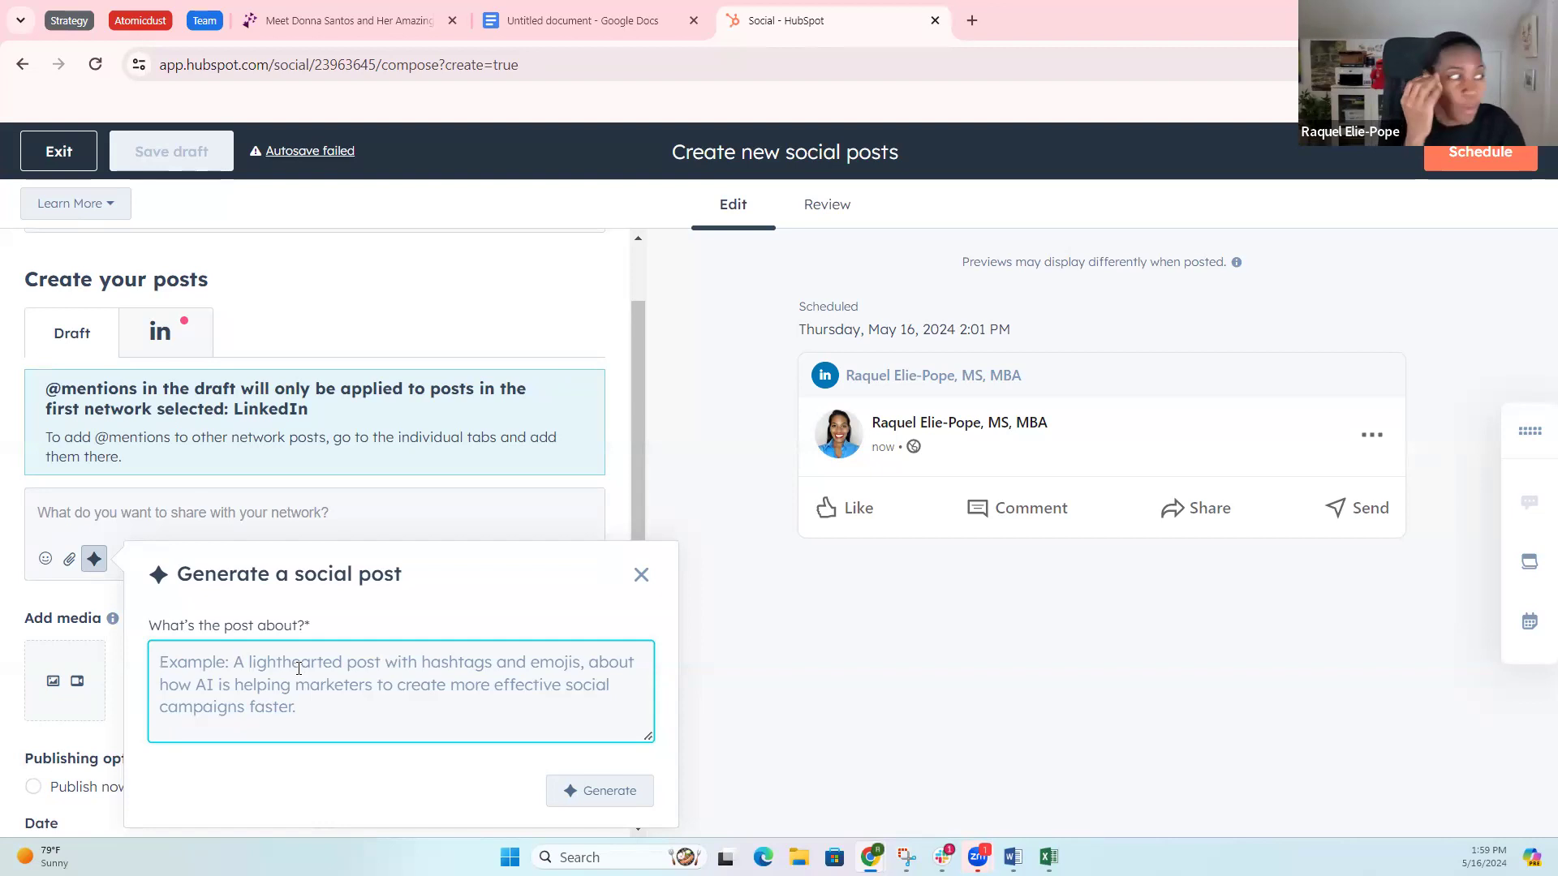
{"action": "type", "text": "I "}
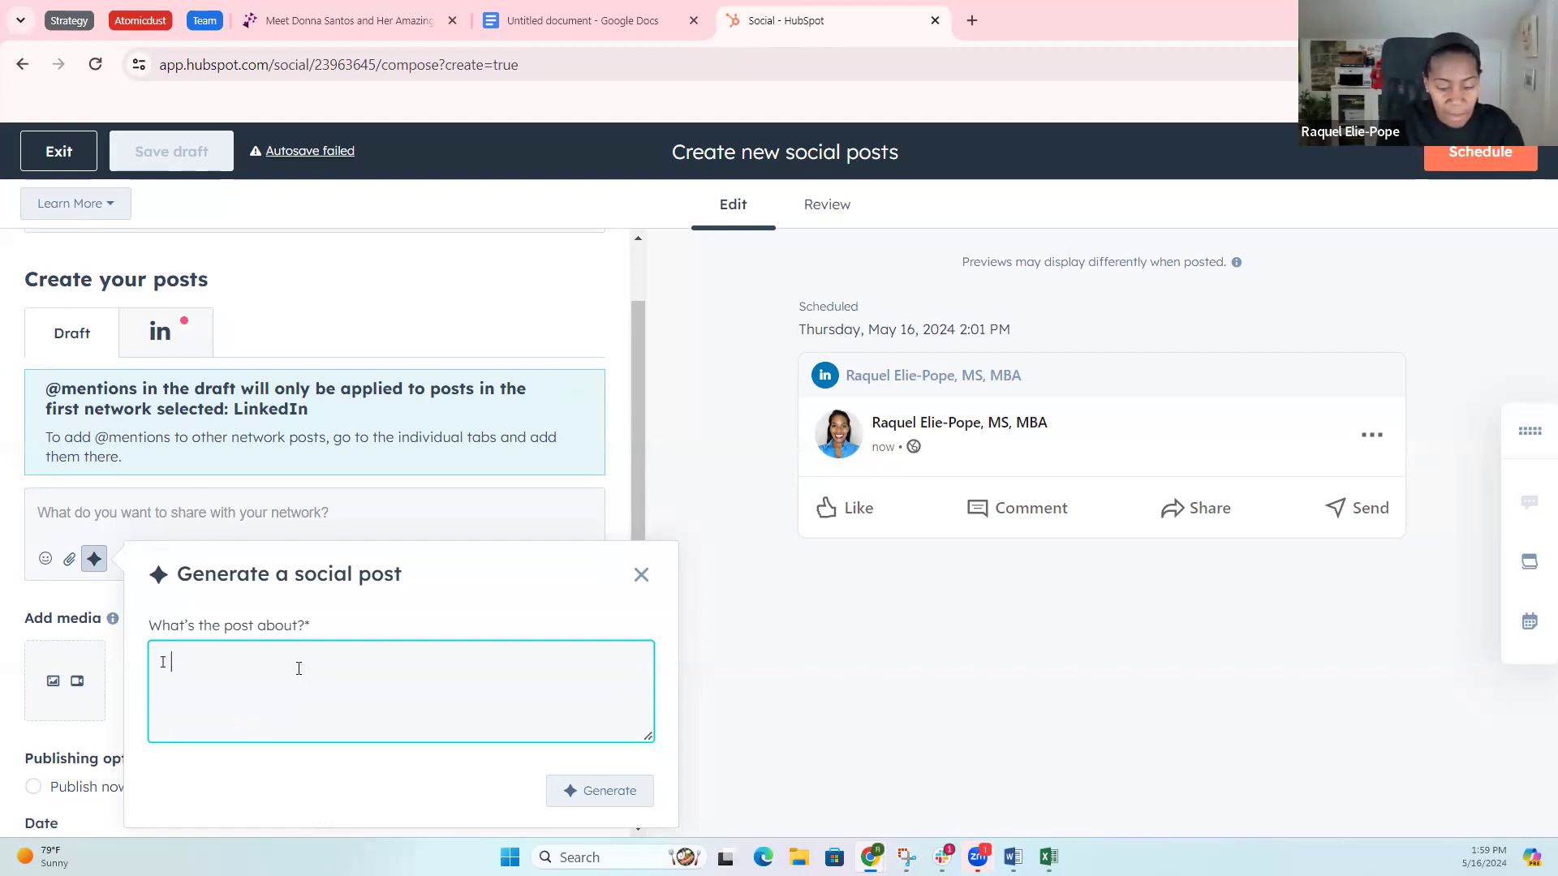
{"action": "type", "text": "want to talk about AI and "}
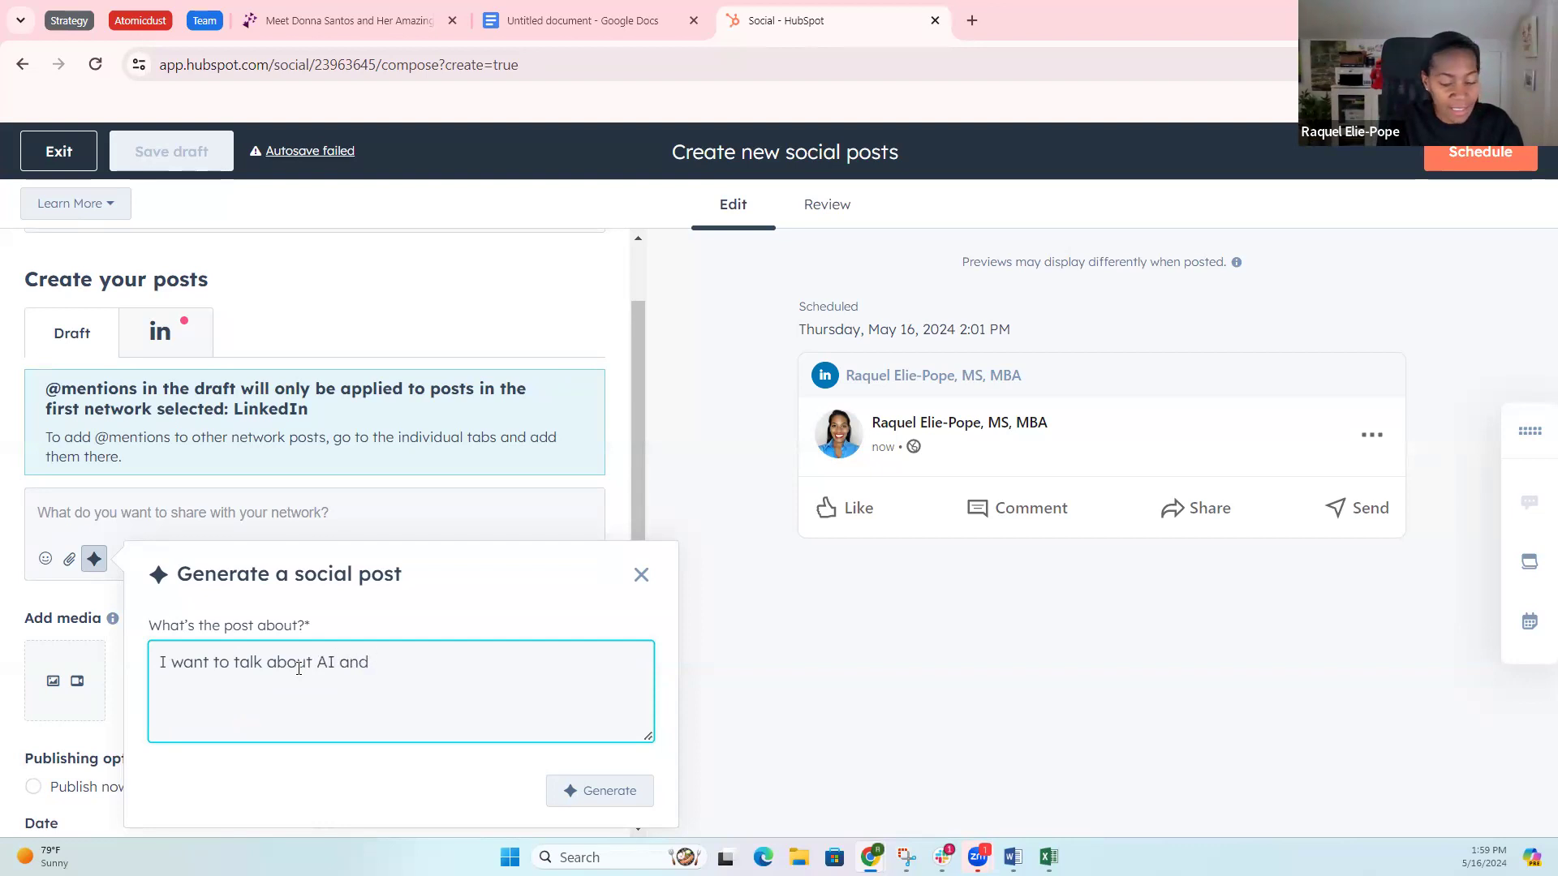
{"action": "type", "text": "using t"}
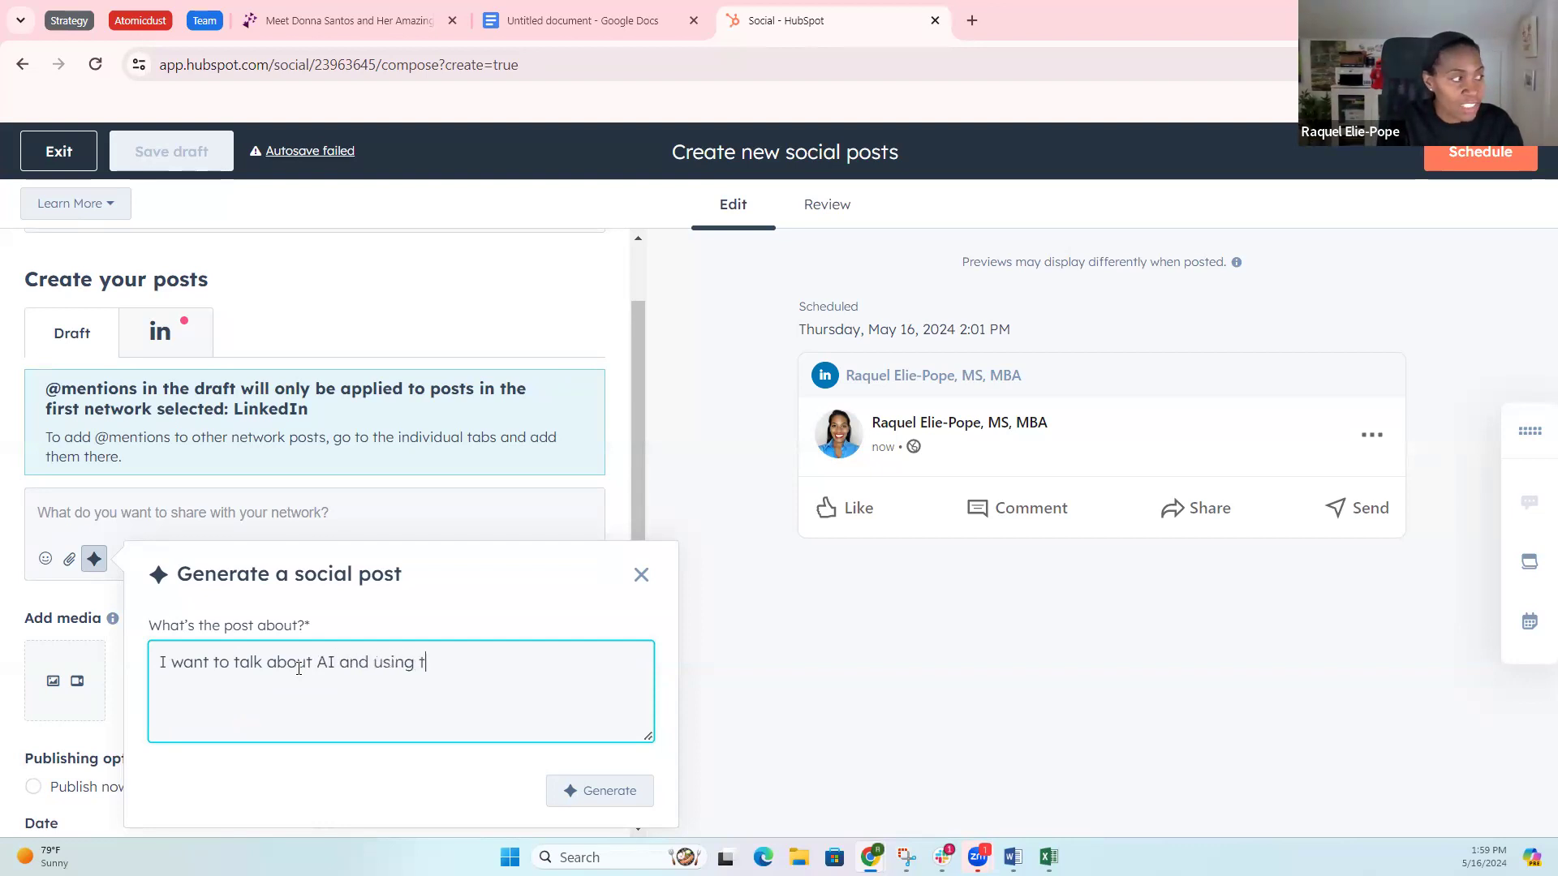
{"action": "type", "text": "he right pr"}
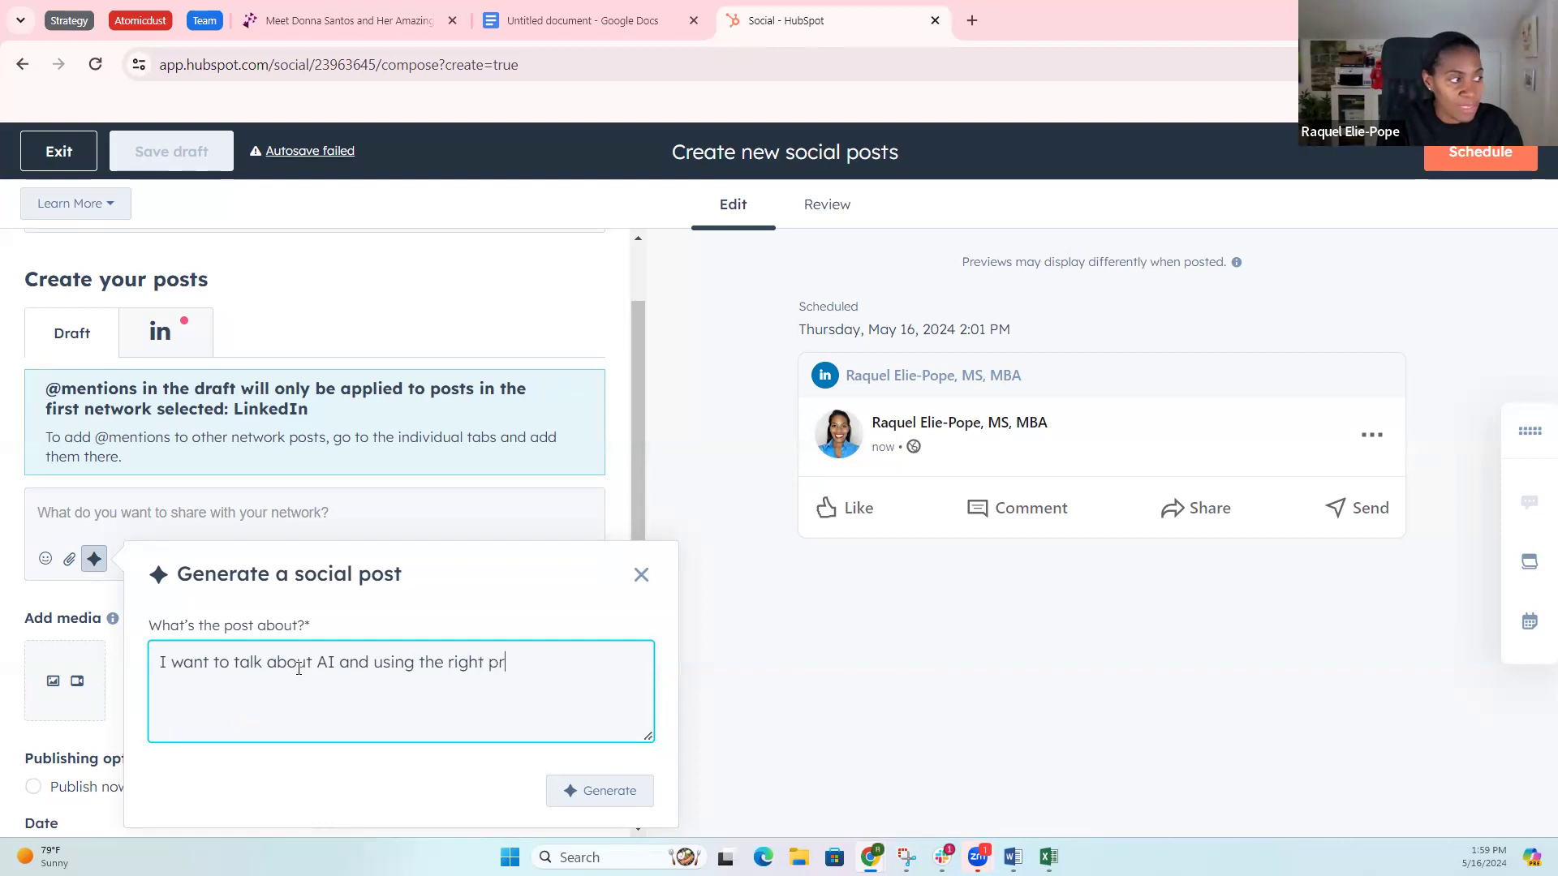
{"action": "type", "text": "ompts to get what you wnt"}
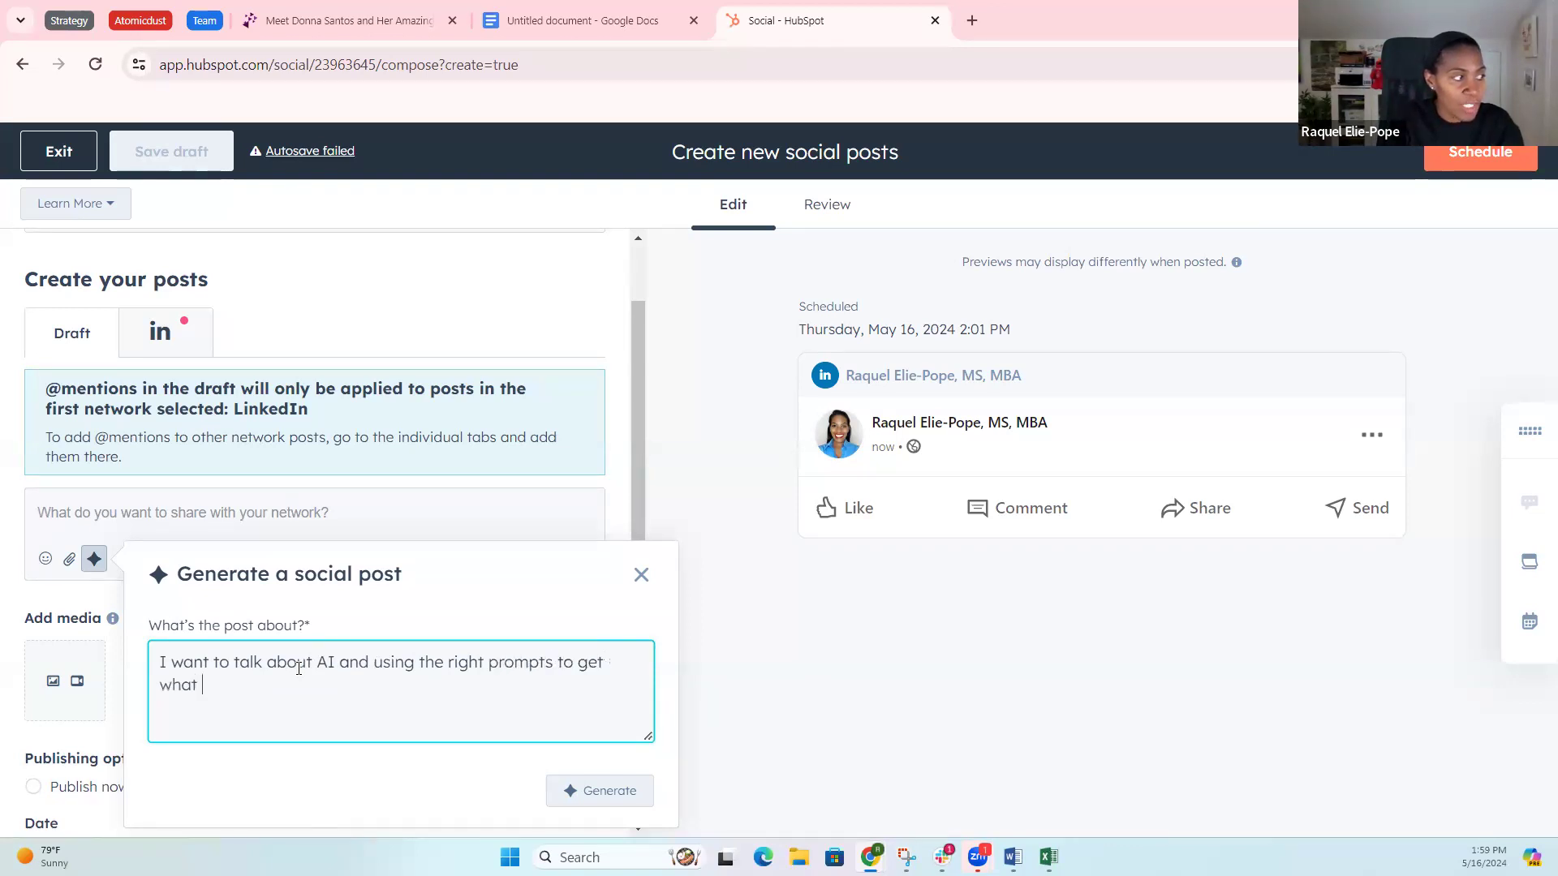
{"action": "key", "text": "BackSpace"}
{"action": "key", "text": "BackSpace"}
{"action": "type", "text": "ant"}
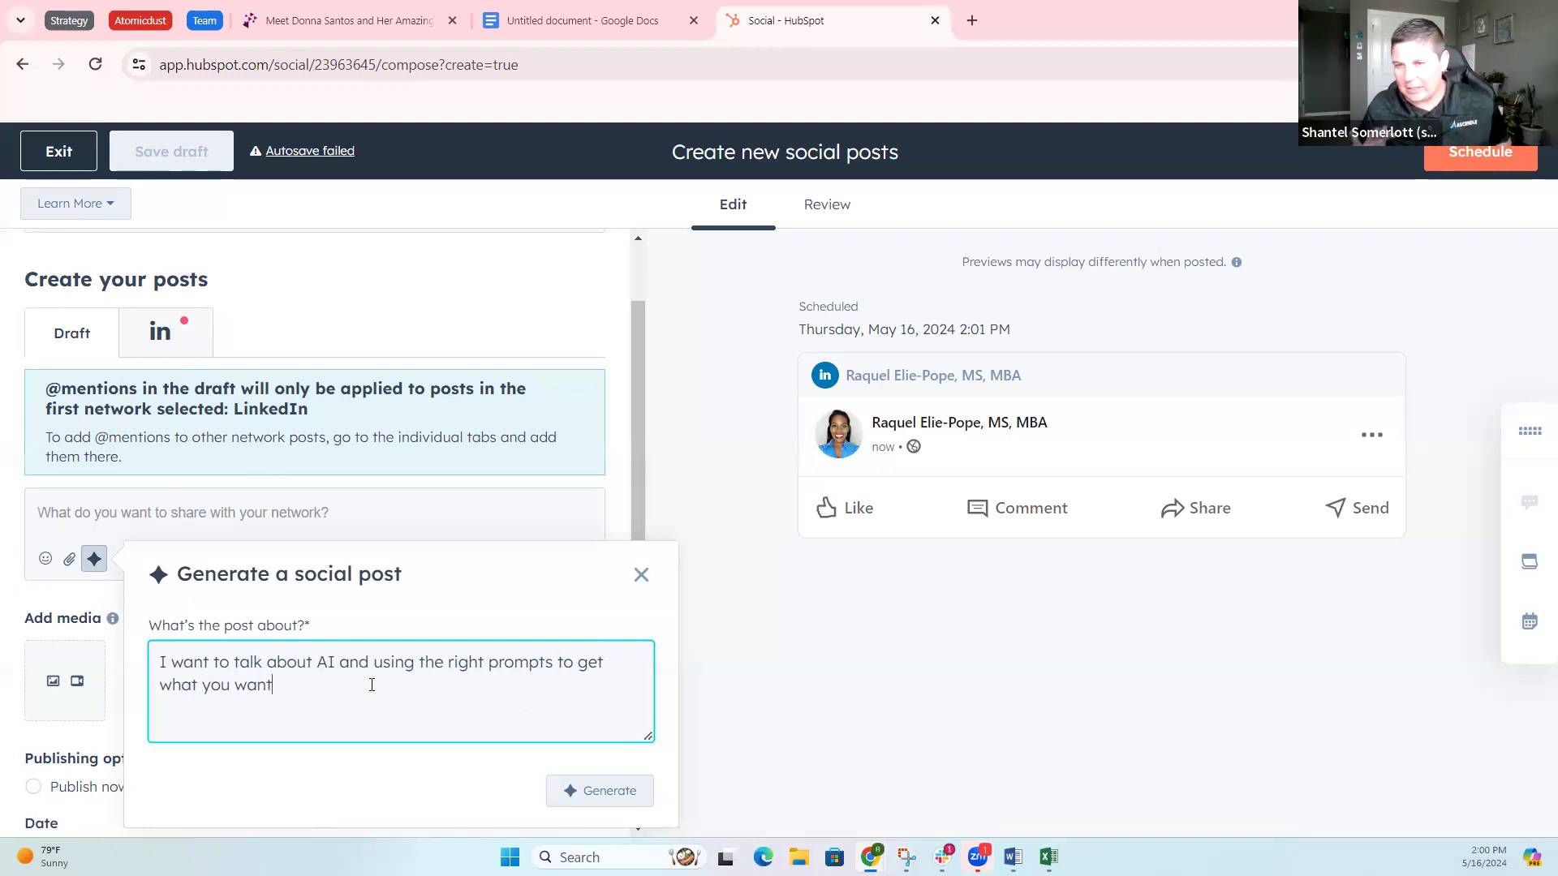
{"action": "type", "text": ".  mkake it"}
{"action": "key", "text": "BackSpace"}
{"action": "key", "text": "BackSpace"}
{"action": "key", "text": "BackSpace"}
{"action": "key", "text": "BackSpace"}
{"action": "key", "text": "BackSpace"}
{"action": "key", "text": "BackSpace"}
{"action": "key", "text": "BackSpace"}
{"action": "type", "text": "ake i"}
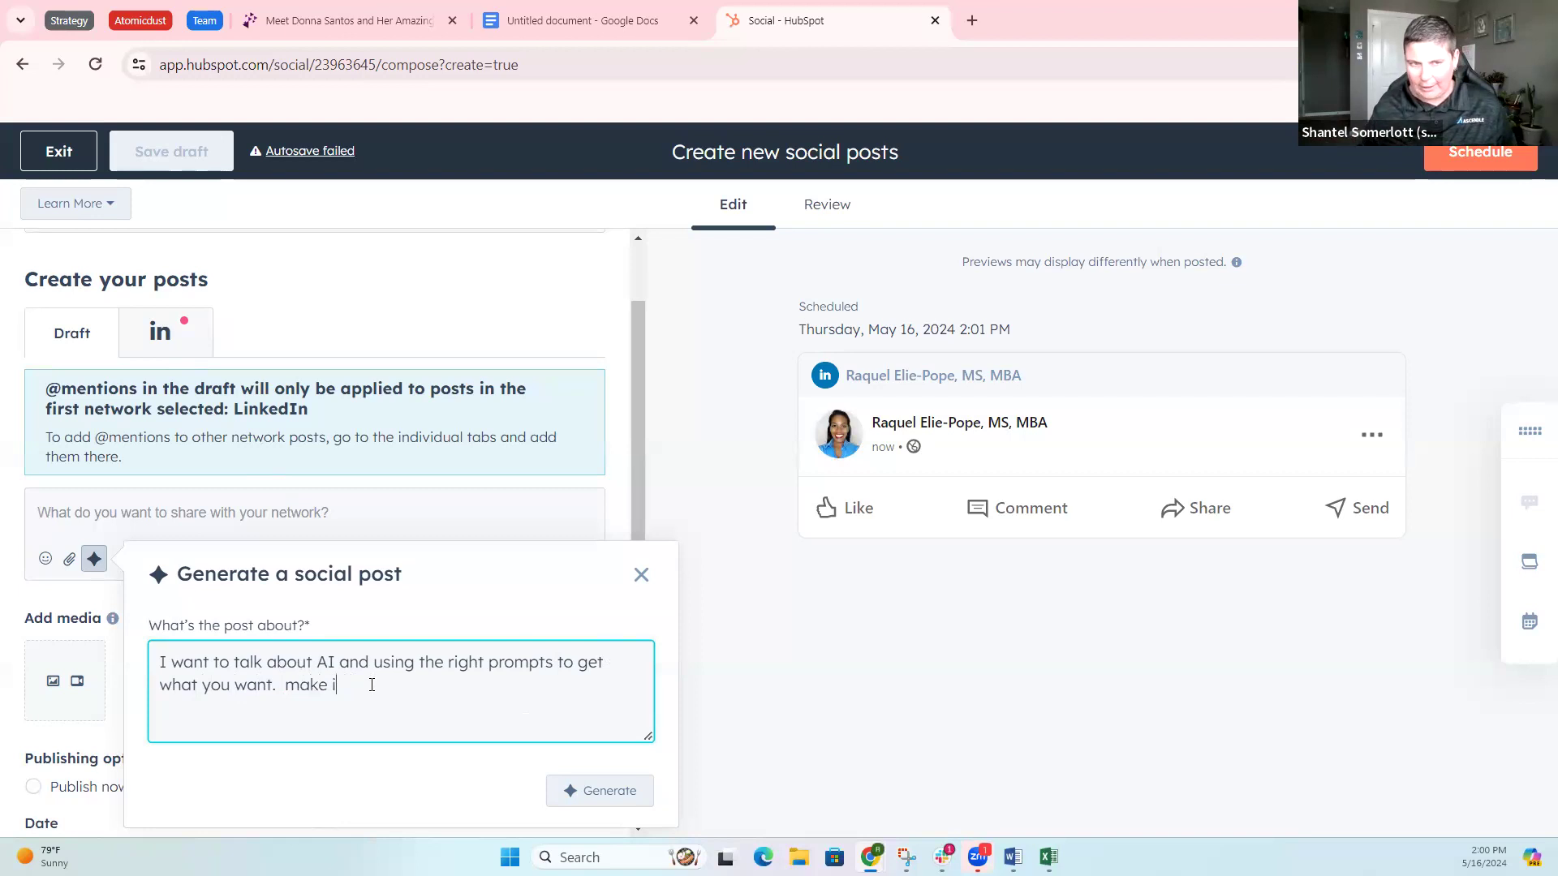
{"action": "type", "text": "t simple"}
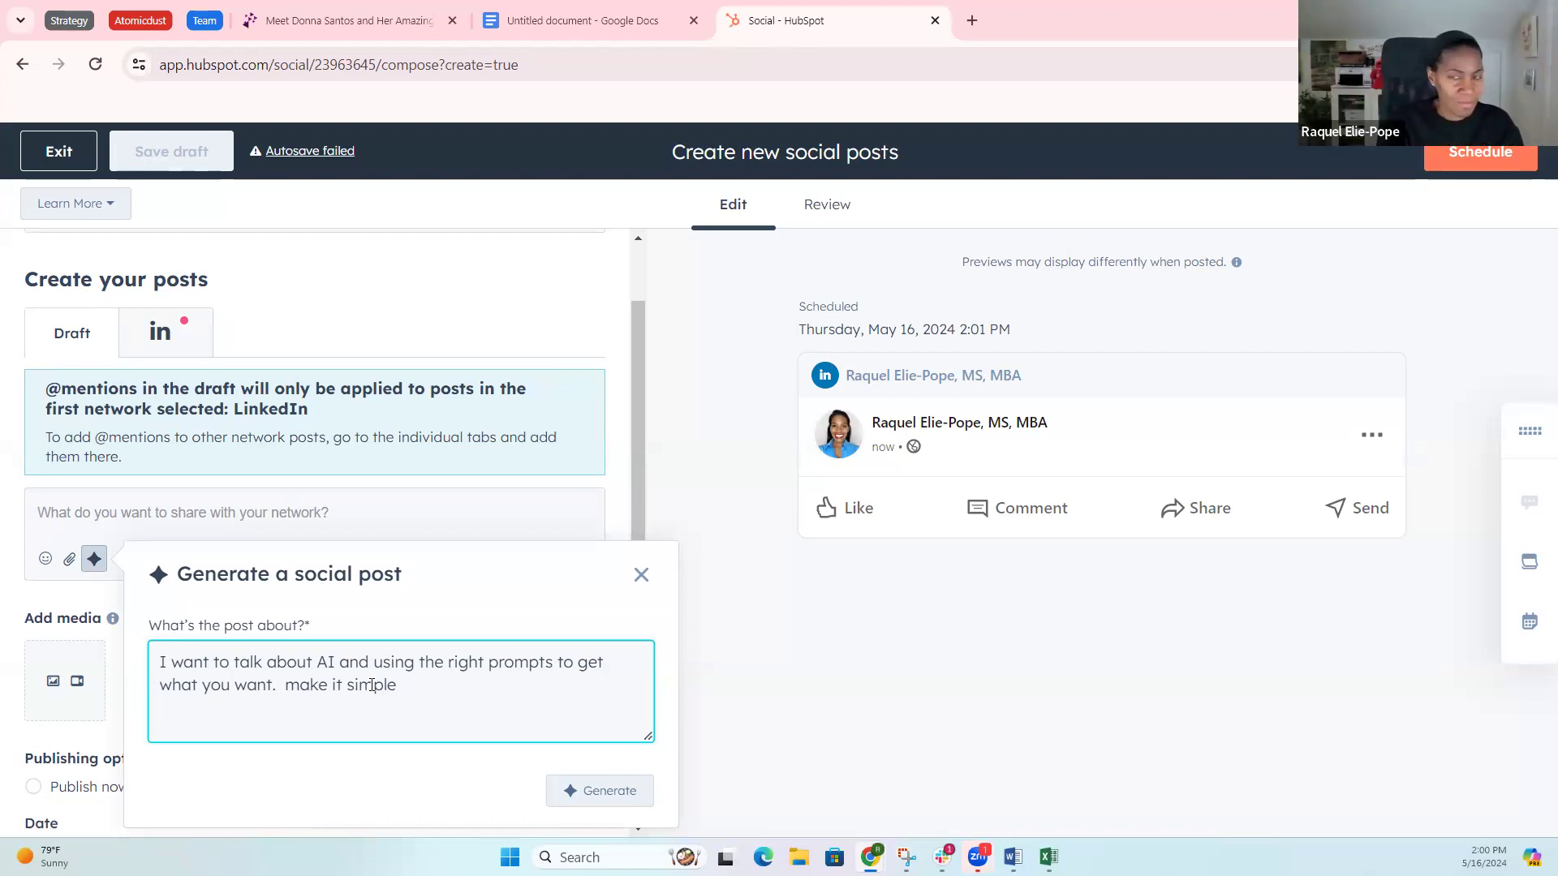
{"action": "key", "text": "BackSpace"}
{"action": "key", "text": "BackSpace"}
{"action": "key", "text": "BackSpace"}
{"action": "key", "text": "BackSpace"}
{"action": "key", "text": "BackSpace"}
{"action": "key", "text": "BackSpace"}
{"action": "key", "text": "BackSpace"}
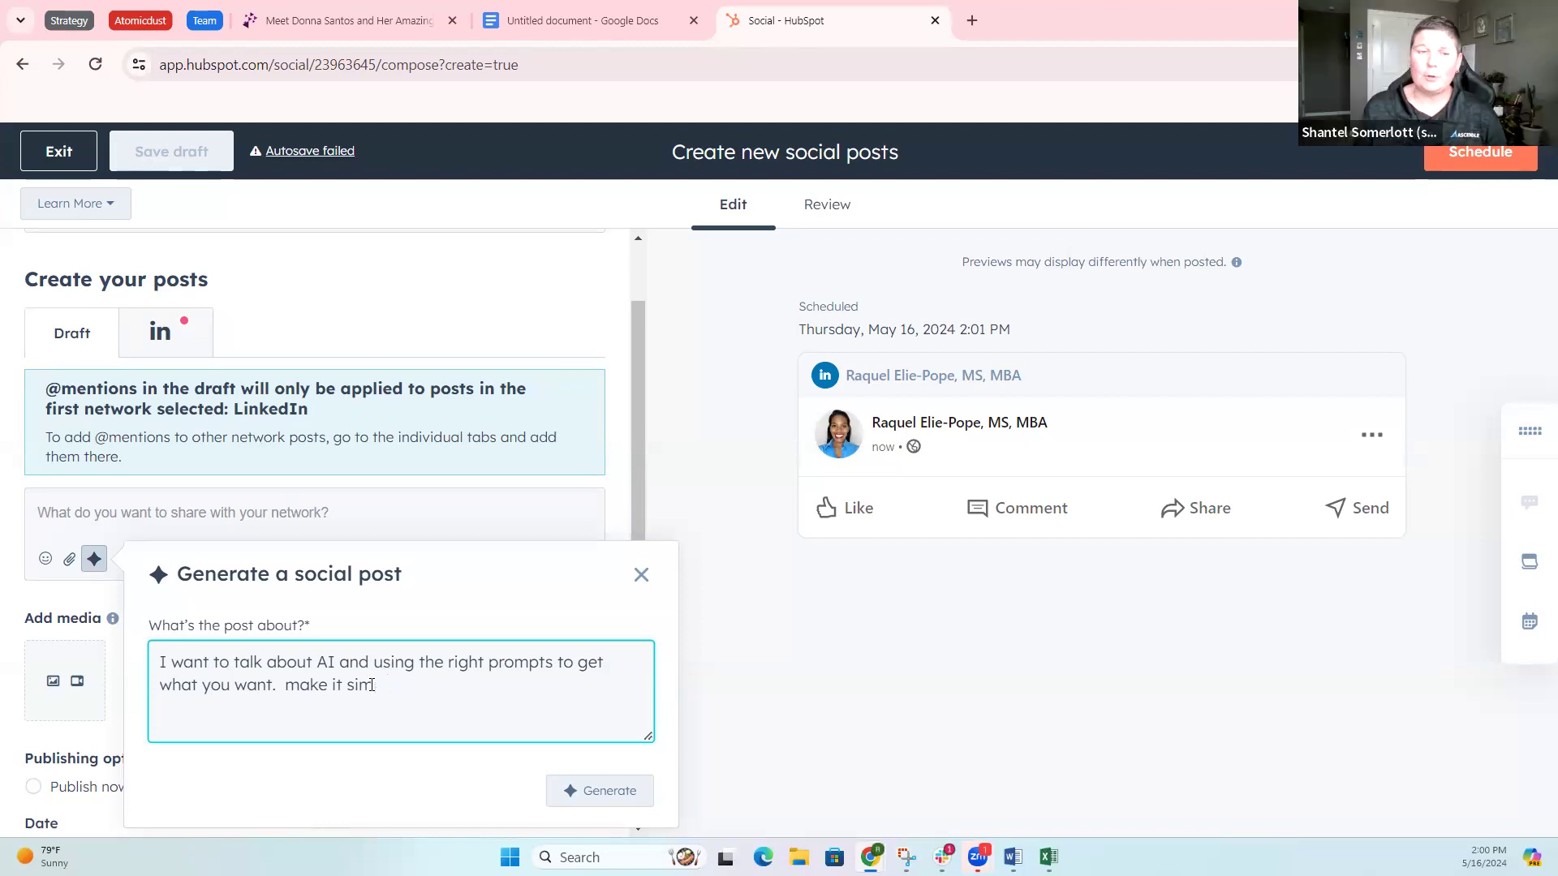
{"action": "key", "text": "BackSpace"}
{"action": "key", "text": "BackSpace"}
{"action": "key", "text": "BackSpace"}
{"action": "key", "text": "BackSpace"}
{"action": "key", "text": "BackSpace"}
{"action": "key", "text": "BackSpace"}
{"action": "key", "text": "BackSpace"}
{"action": "key", "text": "BackSpace"}
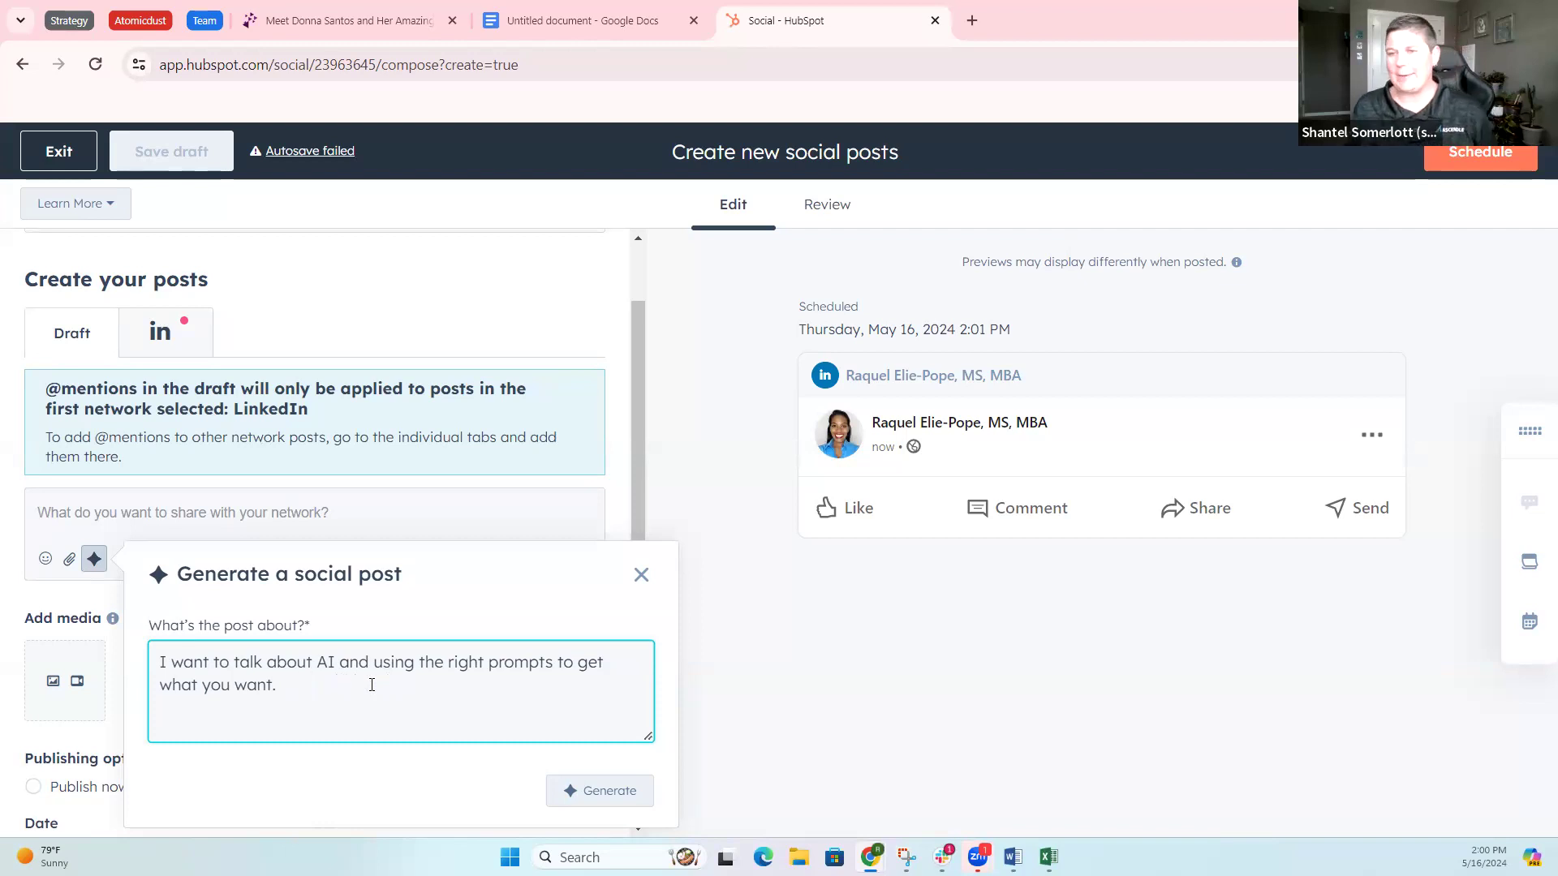
Step: Reword the start of the AI prompt to "I want a simple post that talks about AI"
{"action": "left_click", "coordinate": [215, 664]}
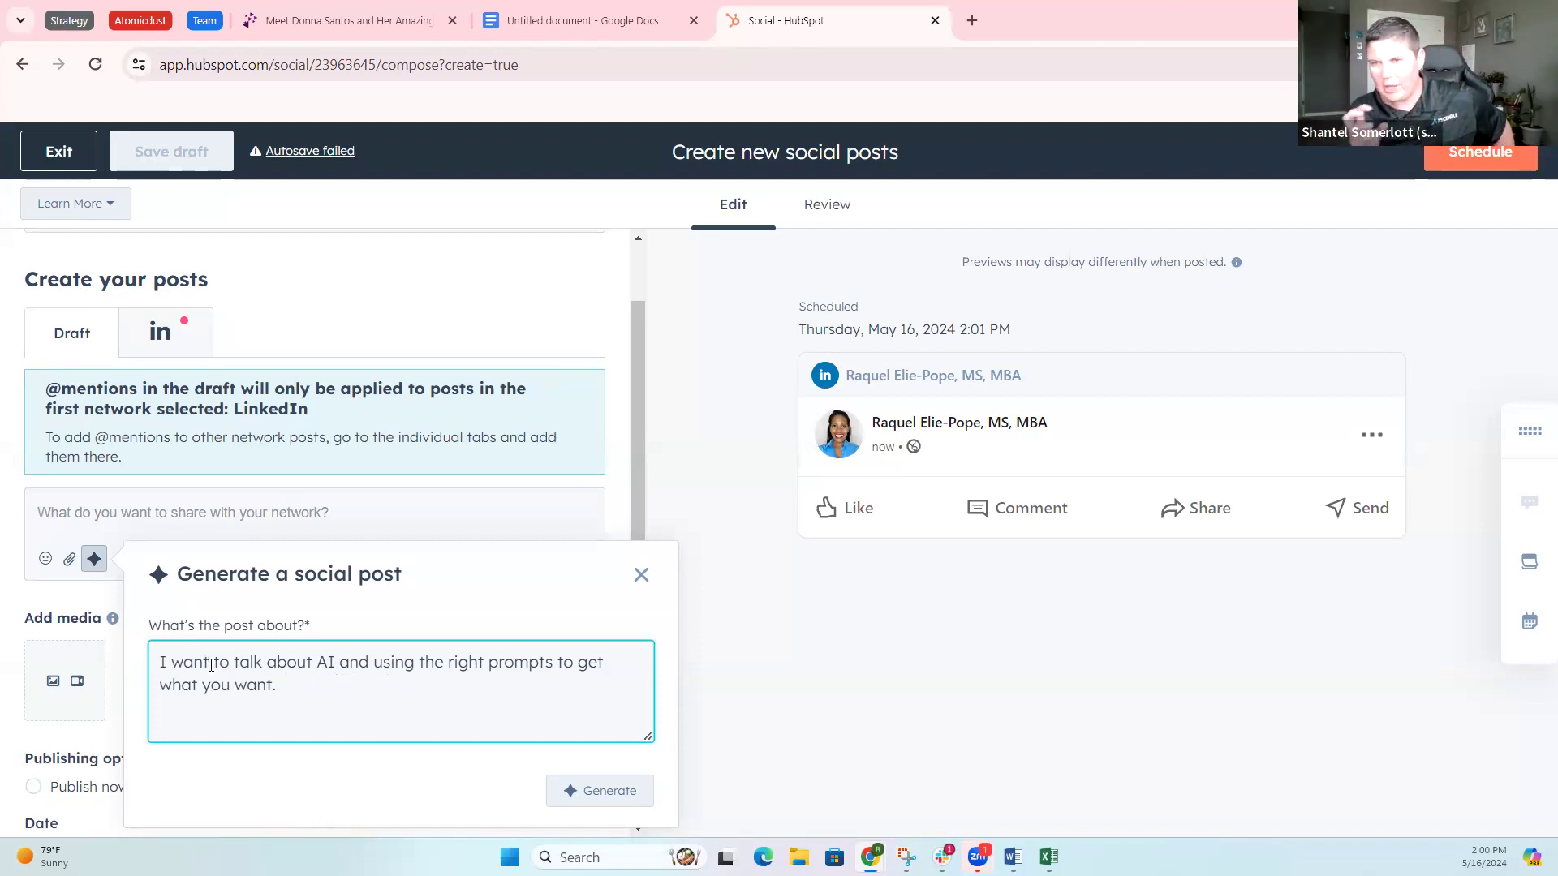
{"action": "type", "text": "a simple "}
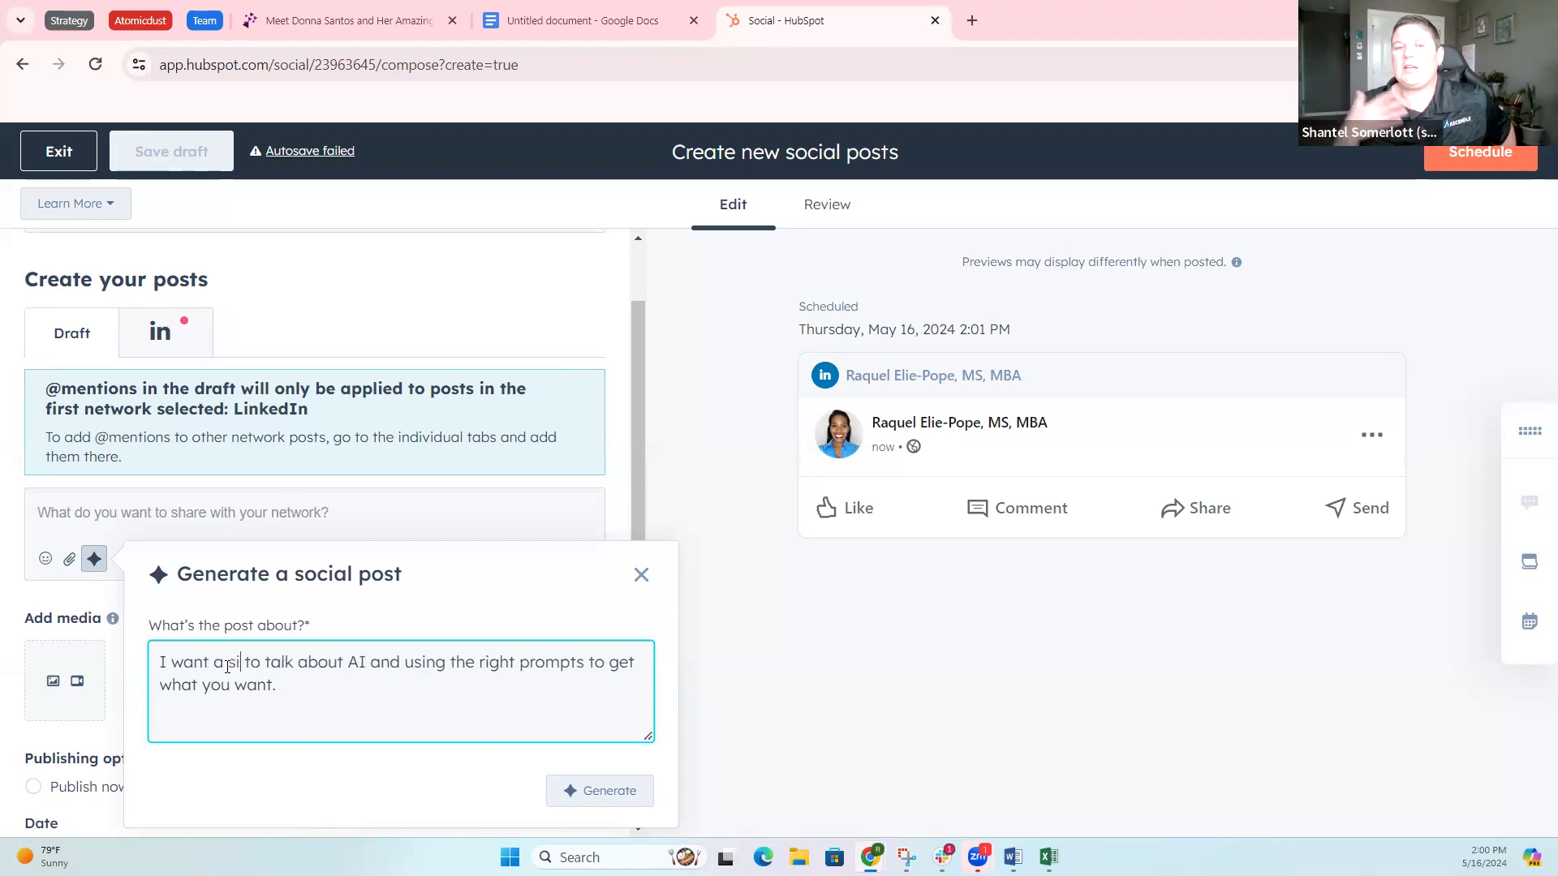
{"action": "type", "text": "post "}
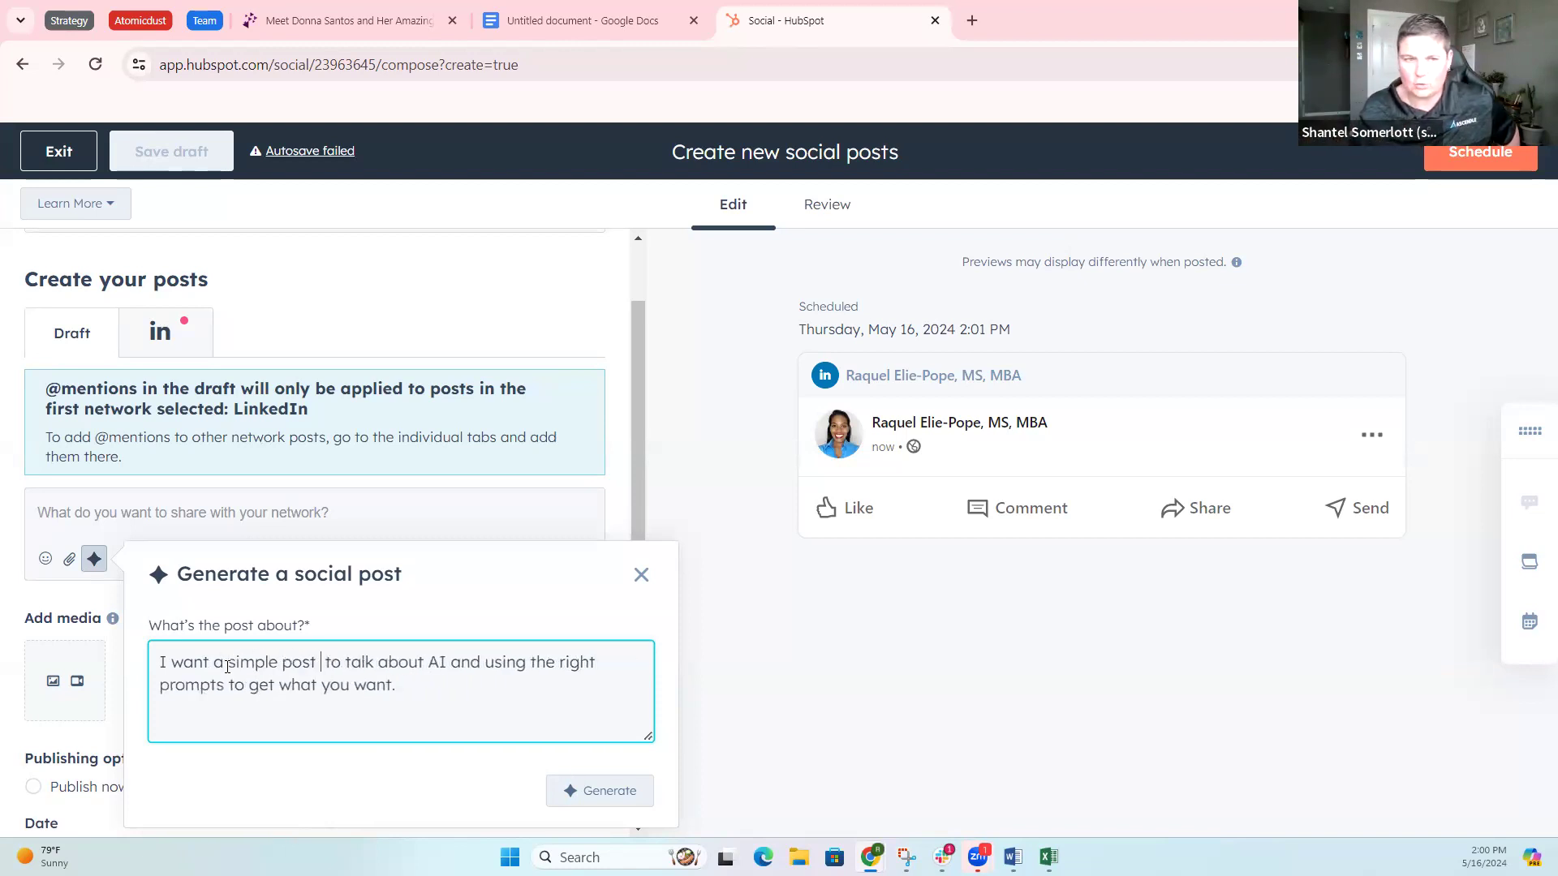
{"action": "type", "text": "that"}
{"action": "key", "text": "Delete"}
{"action": "key", "text": "Delete"}
{"action": "key", "text": "Delete"}
{"action": "key", "text": "Delete"}
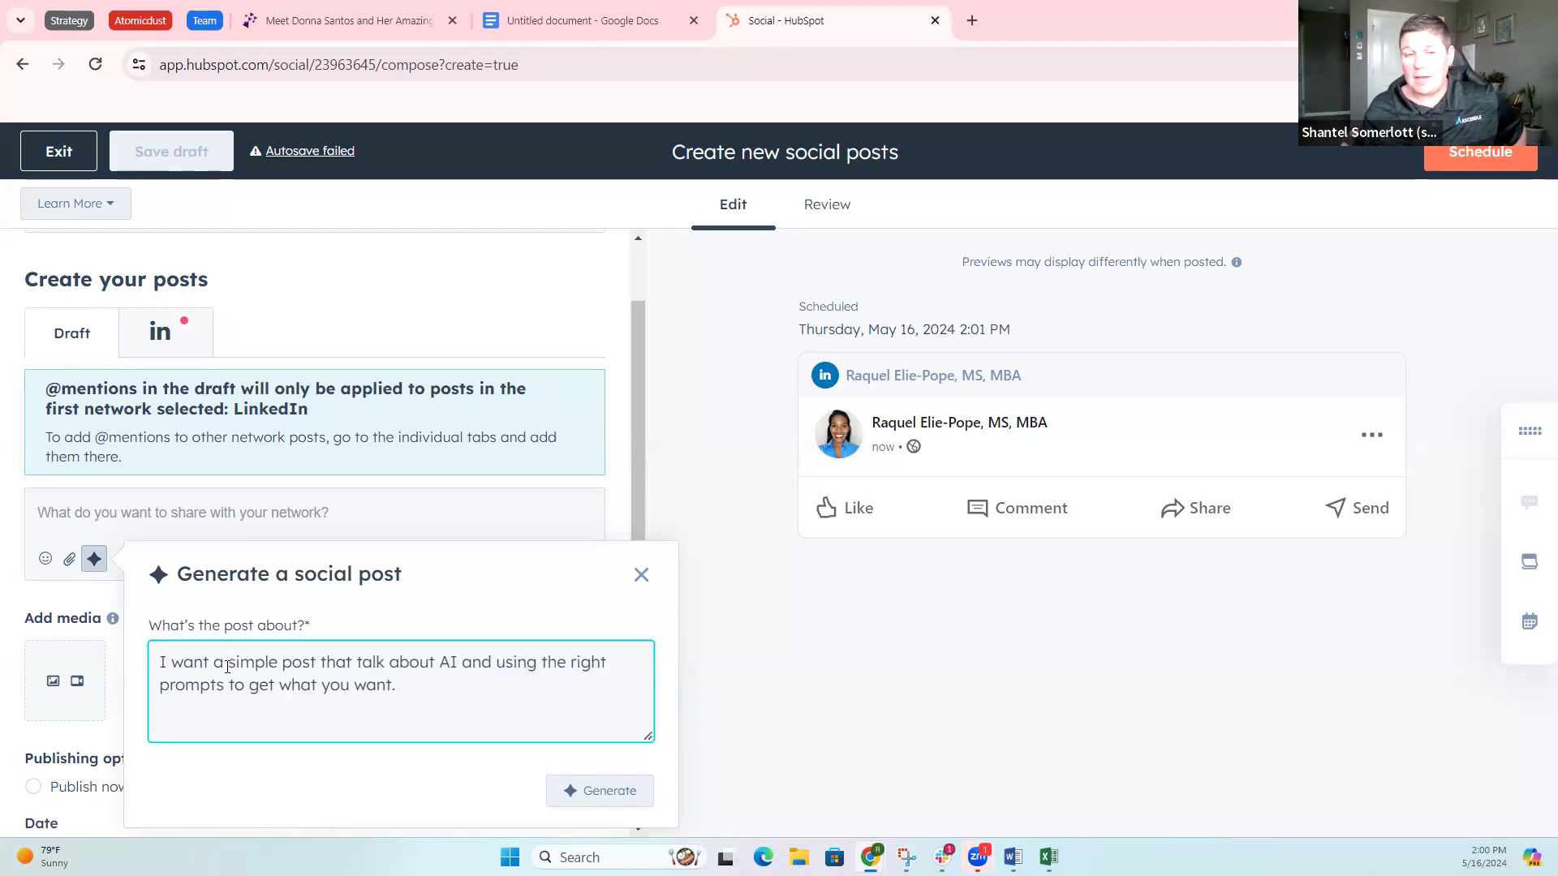
{"action": "key", "text": "Right"}
{"action": "key", "text": "Right"}
{"action": "key", "text": "Right"}
{"action": "type", "text": "s"}
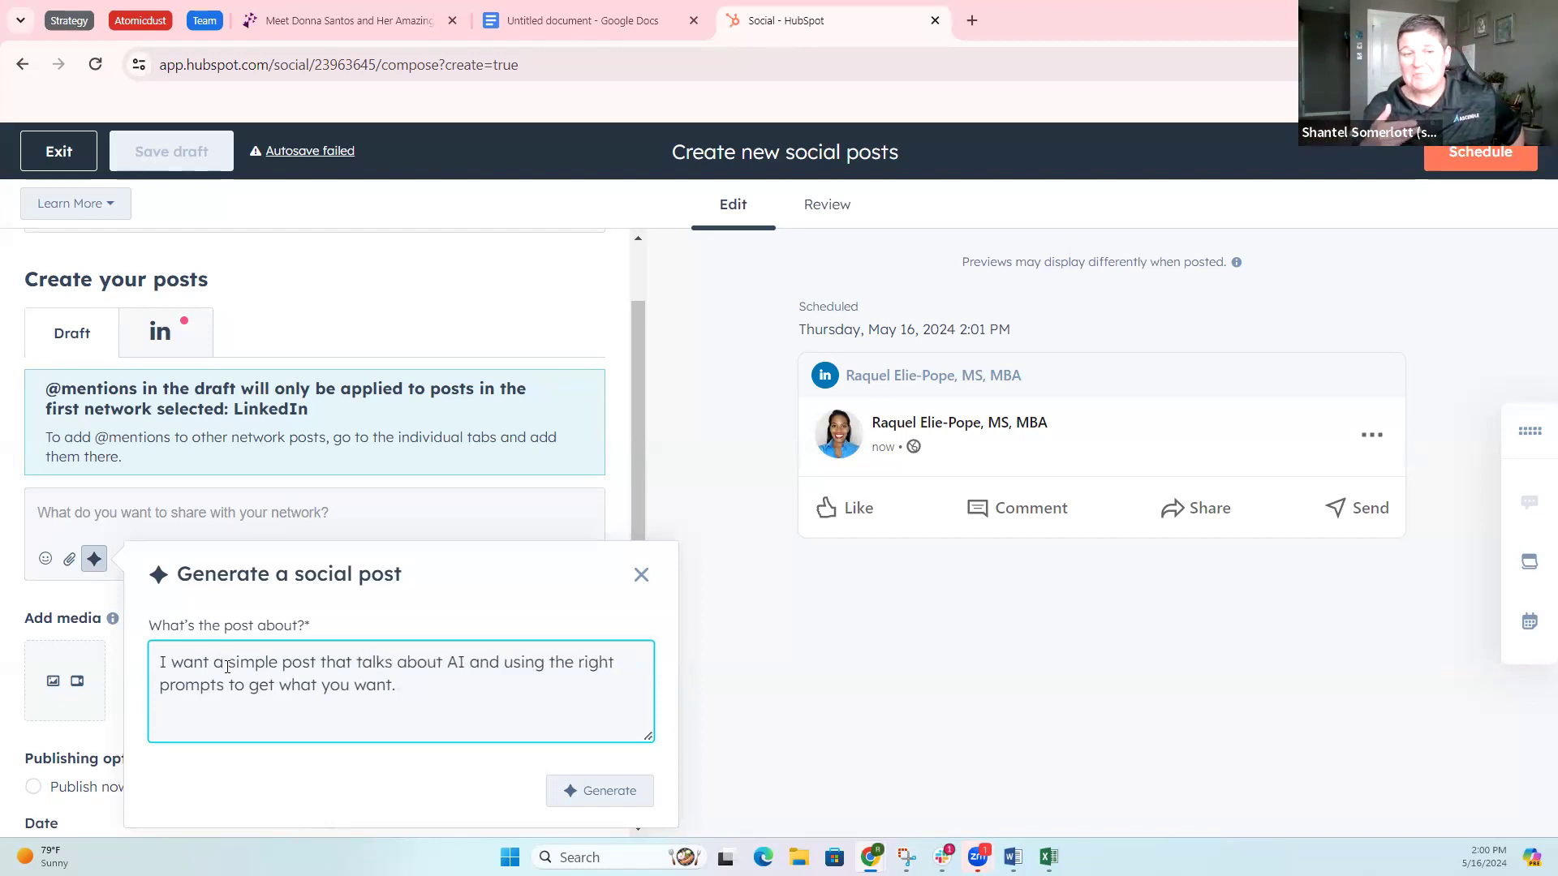
Step: Generate the post from the prompt extended with "Here are 3 tips" and insert the result into the draft
{"action": "type", "text": " Here are 3 tips"}
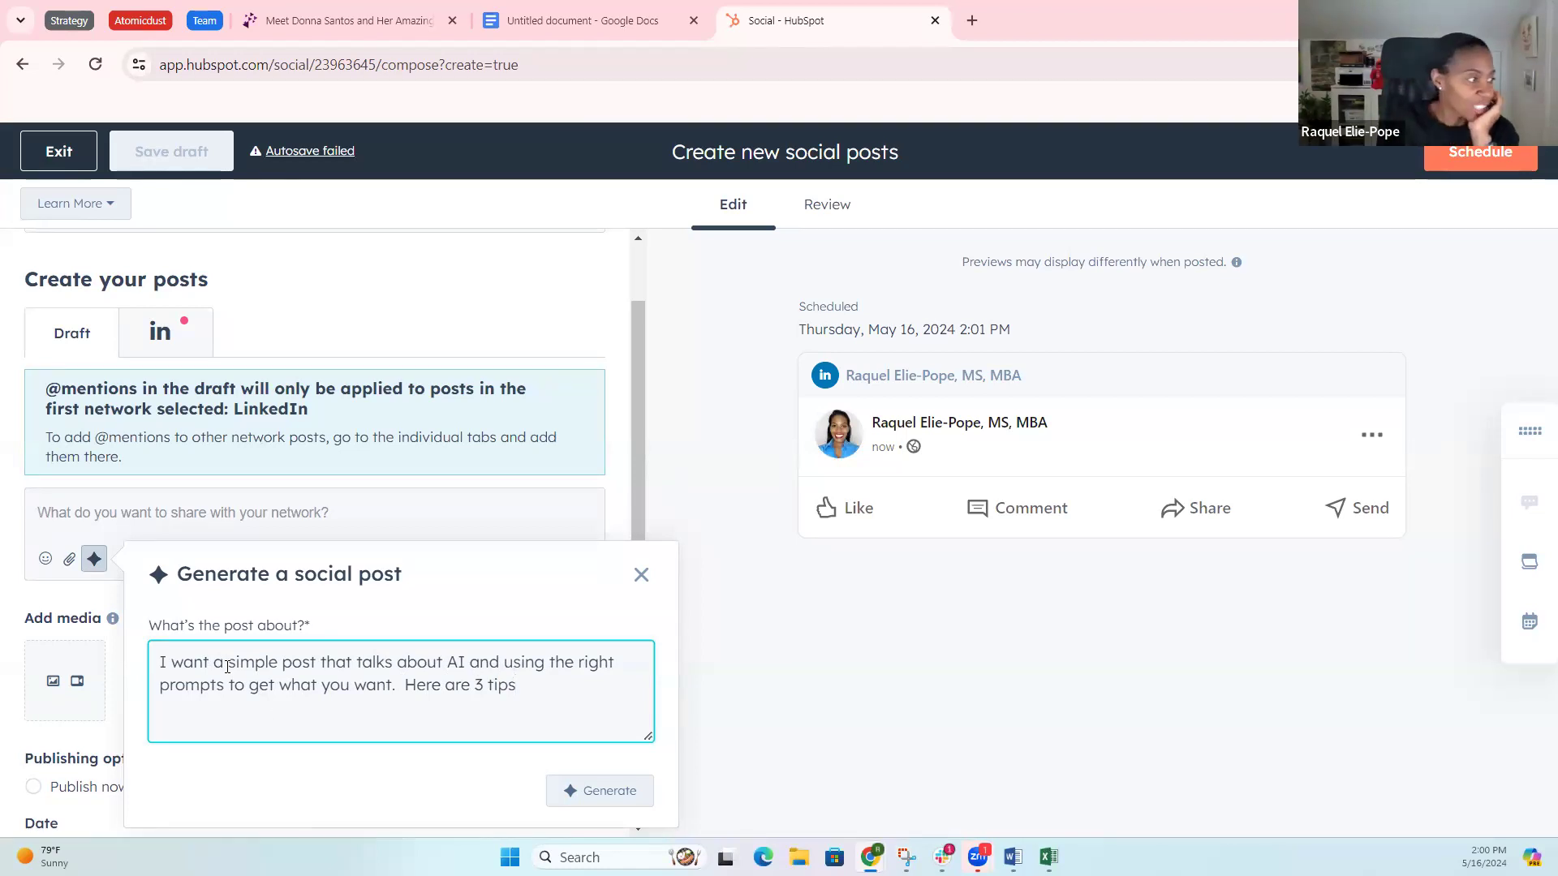
{"action": "left_click", "coordinate": [603, 792]}
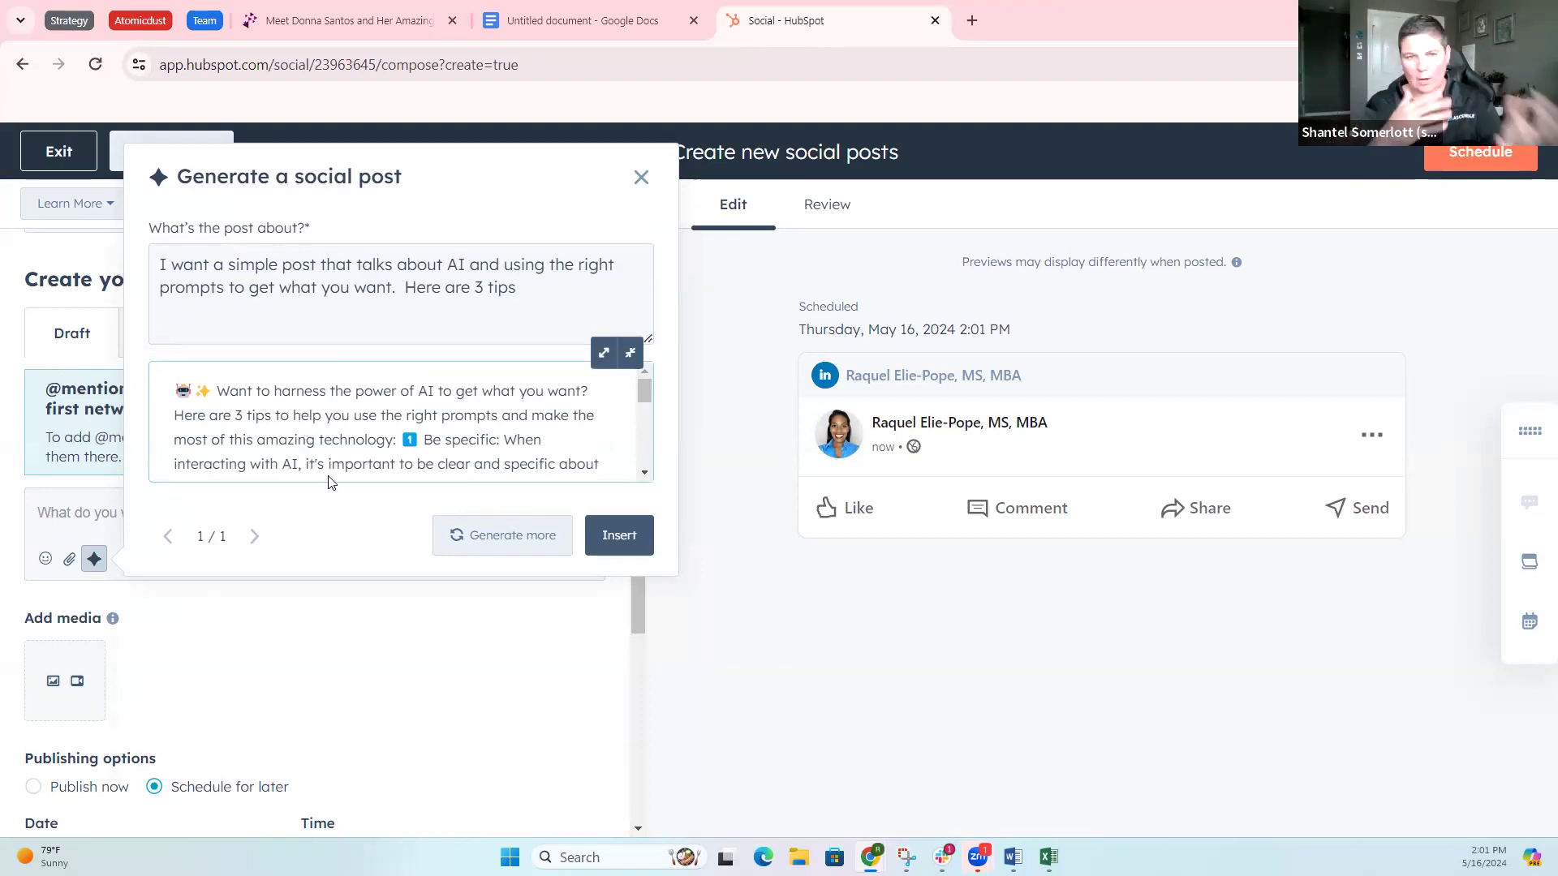
{"action": "left_click", "coordinate": [619, 535]}
Step: Remove the two emojis before "Want to harness the power of AI" at the start of the post text
{"action": "scroll", "coordinate": [476, 664], "scroll_direction": "down", "scroll_amount": 5}
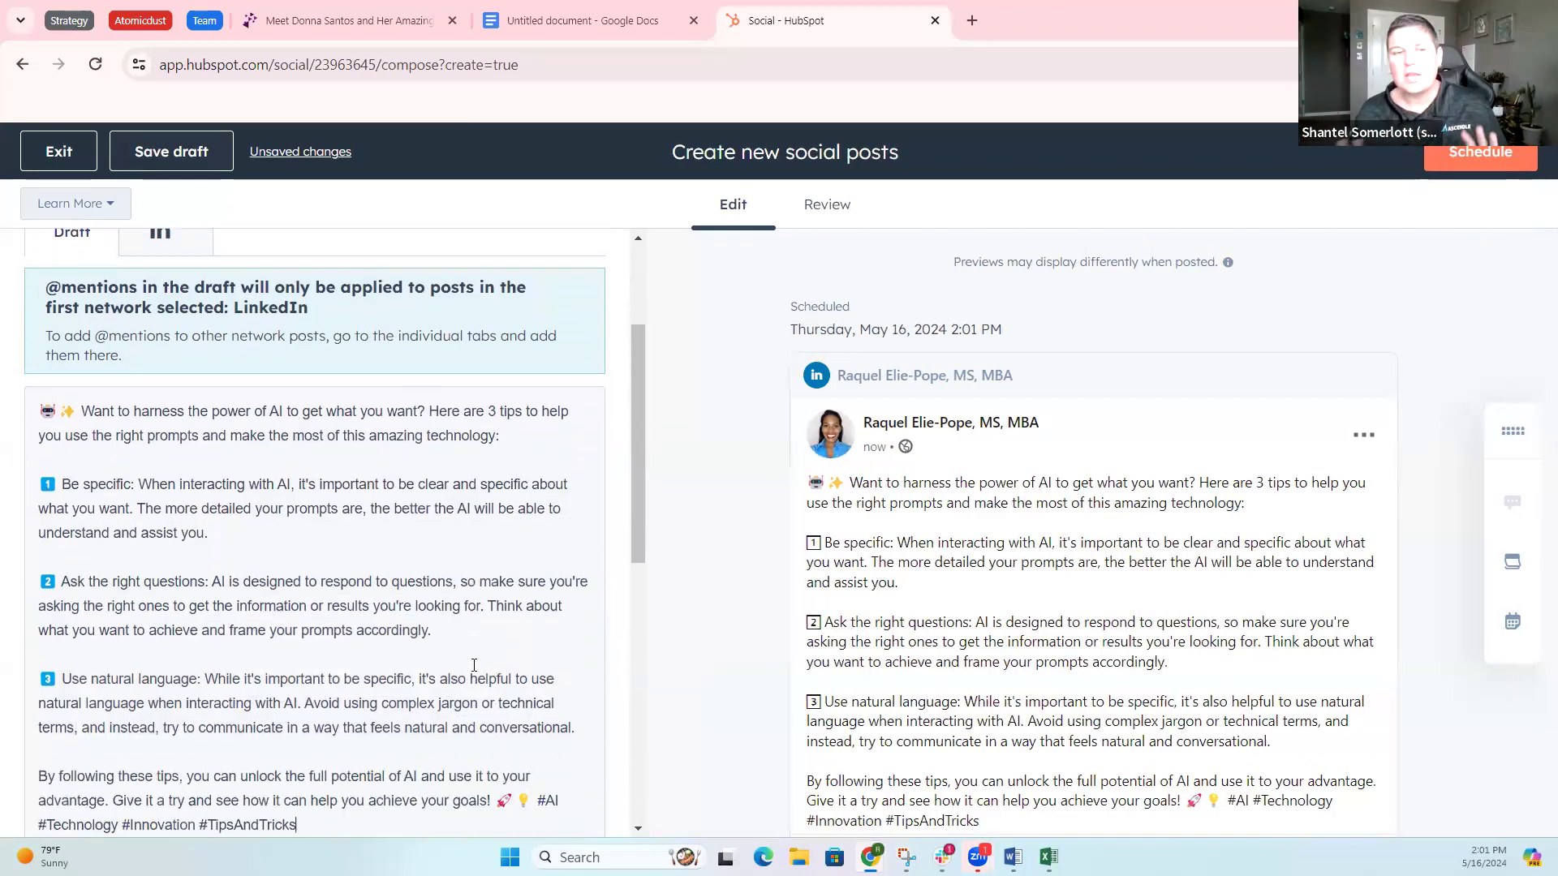
{"action": "scroll", "coordinate": [474, 665], "scroll_direction": "up", "scroll_amount": 4}
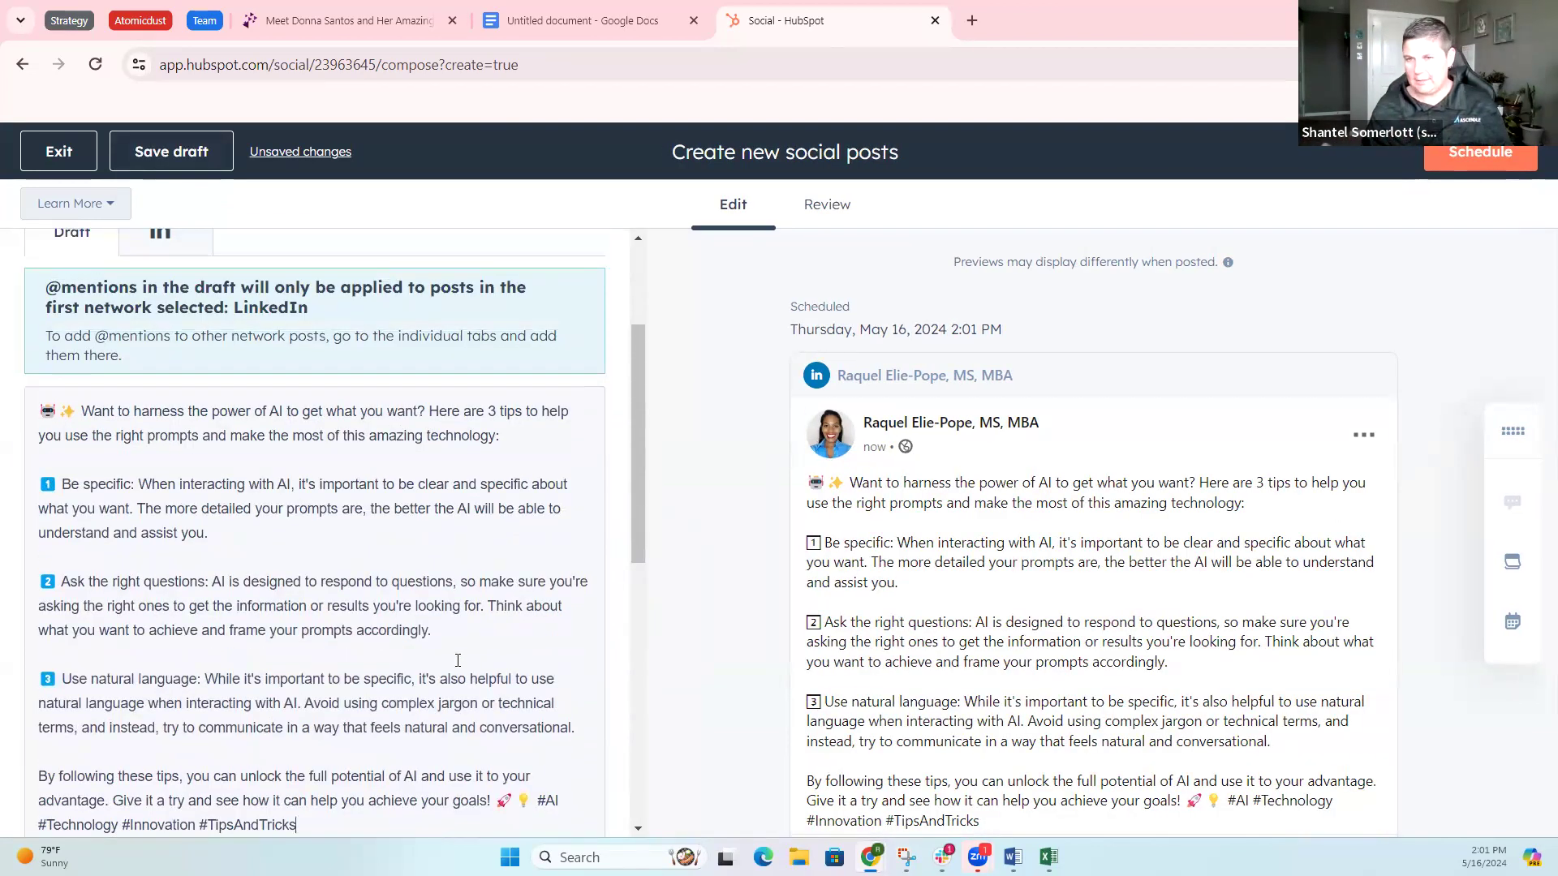
{"action": "left_click", "coordinate": [89, 411]}
{"action": "key", "text": "BackSpace"}
{"action": "key", "text": "BackSpace"}
{"action": "key", "text": "BackSpace"}
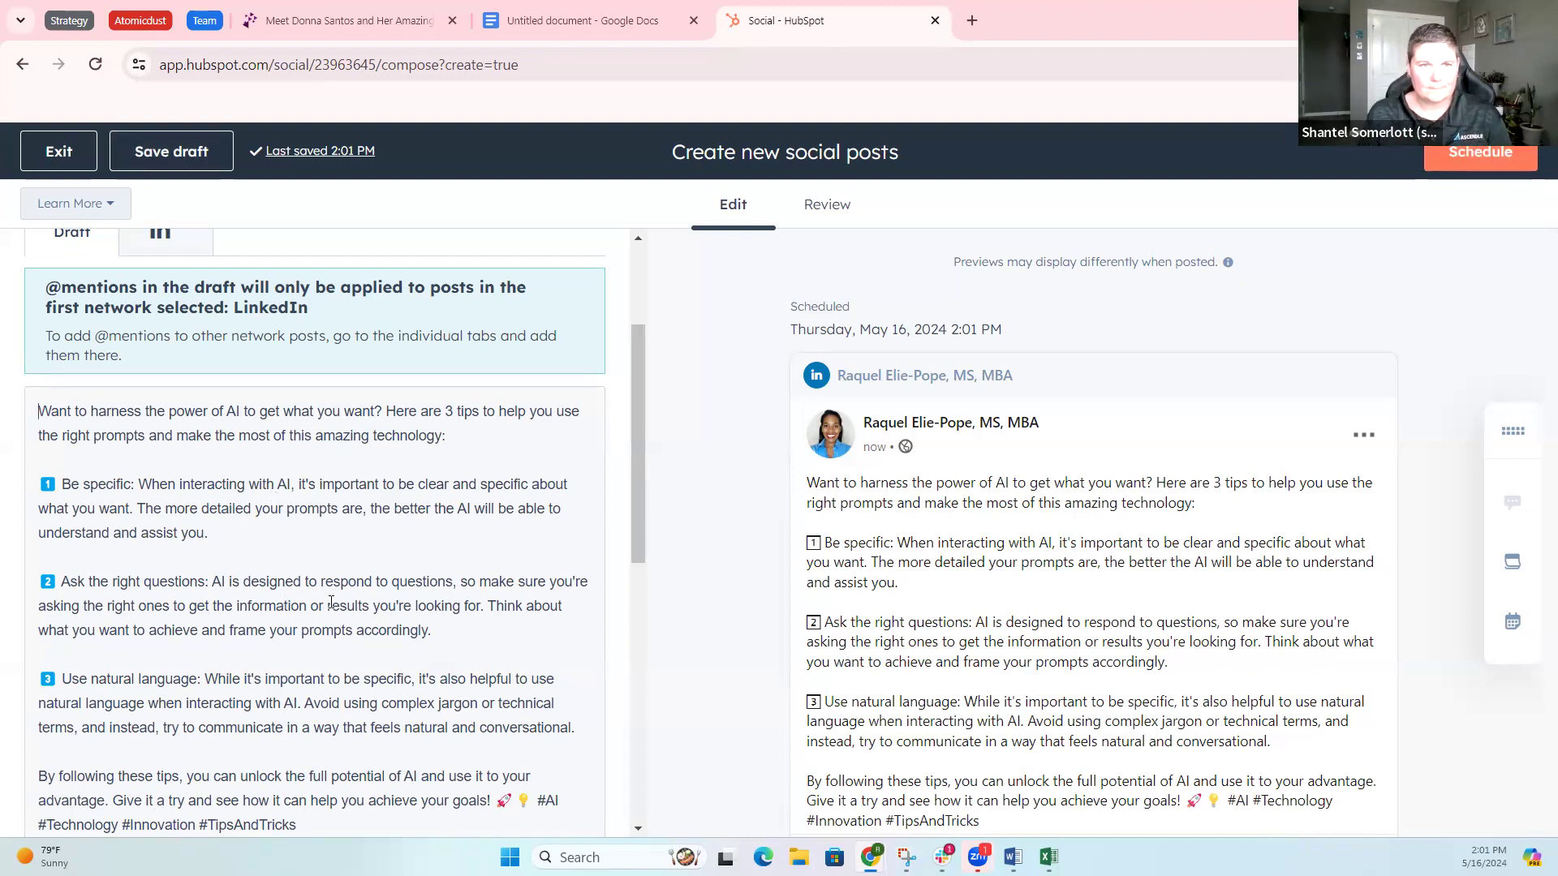
{"action": "scroll", "coordinate": [339, 618], "scroll_direction": "down", "scroll_amount": 1}
{"action": "scroll", "coordinate": [339, 618], "scroll_direction": "down", "scroll_amount": 1}
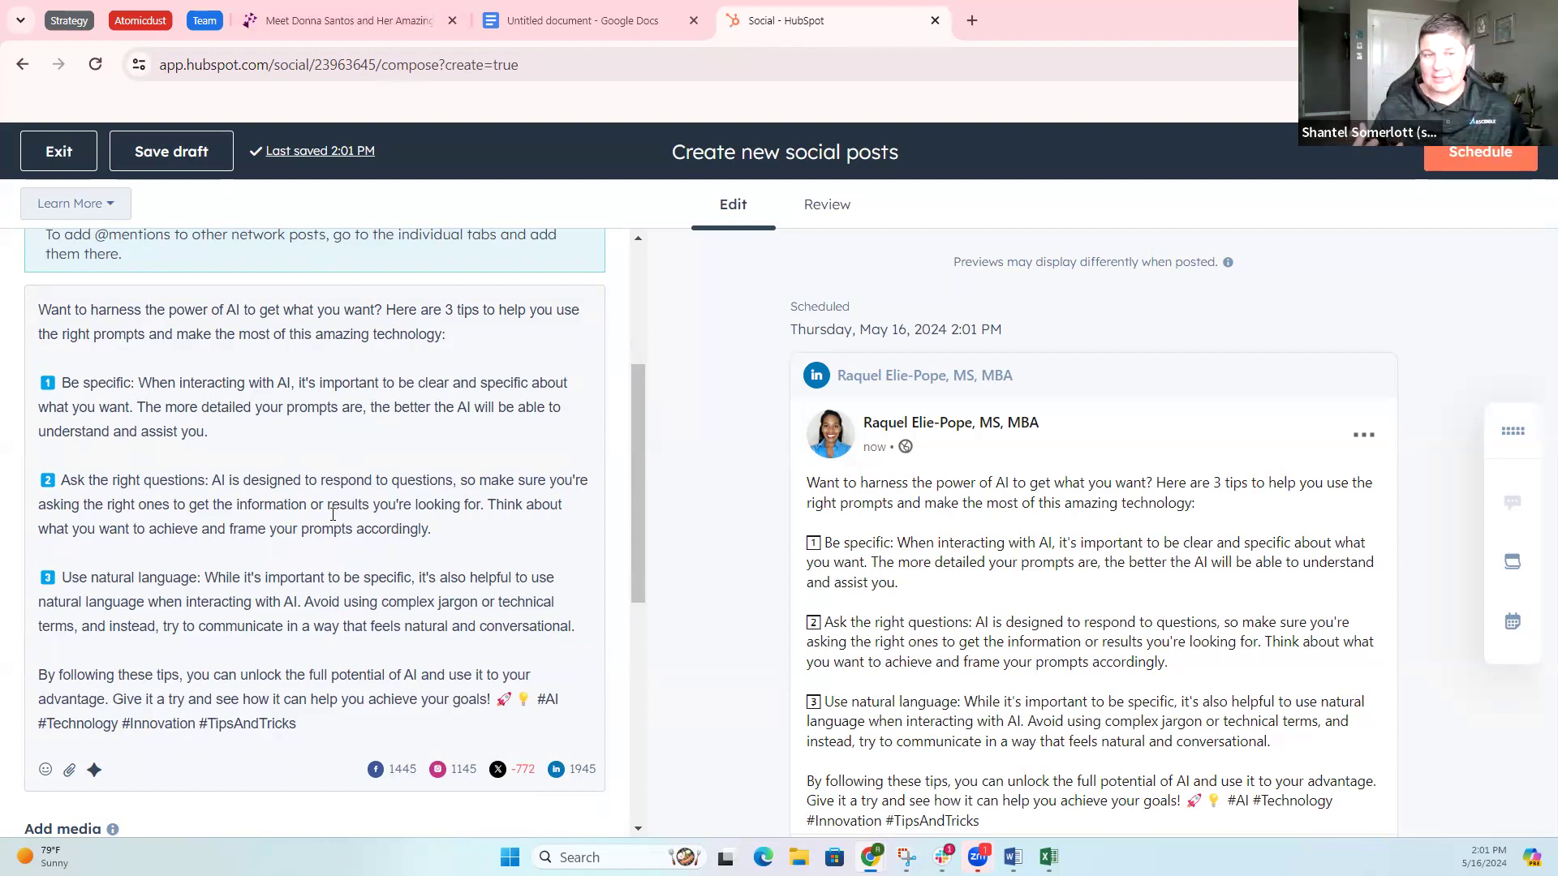
{"action": "scroll", "coordinate": [333, 514], "scroll_direction": "up", "scroll_amount": 1}
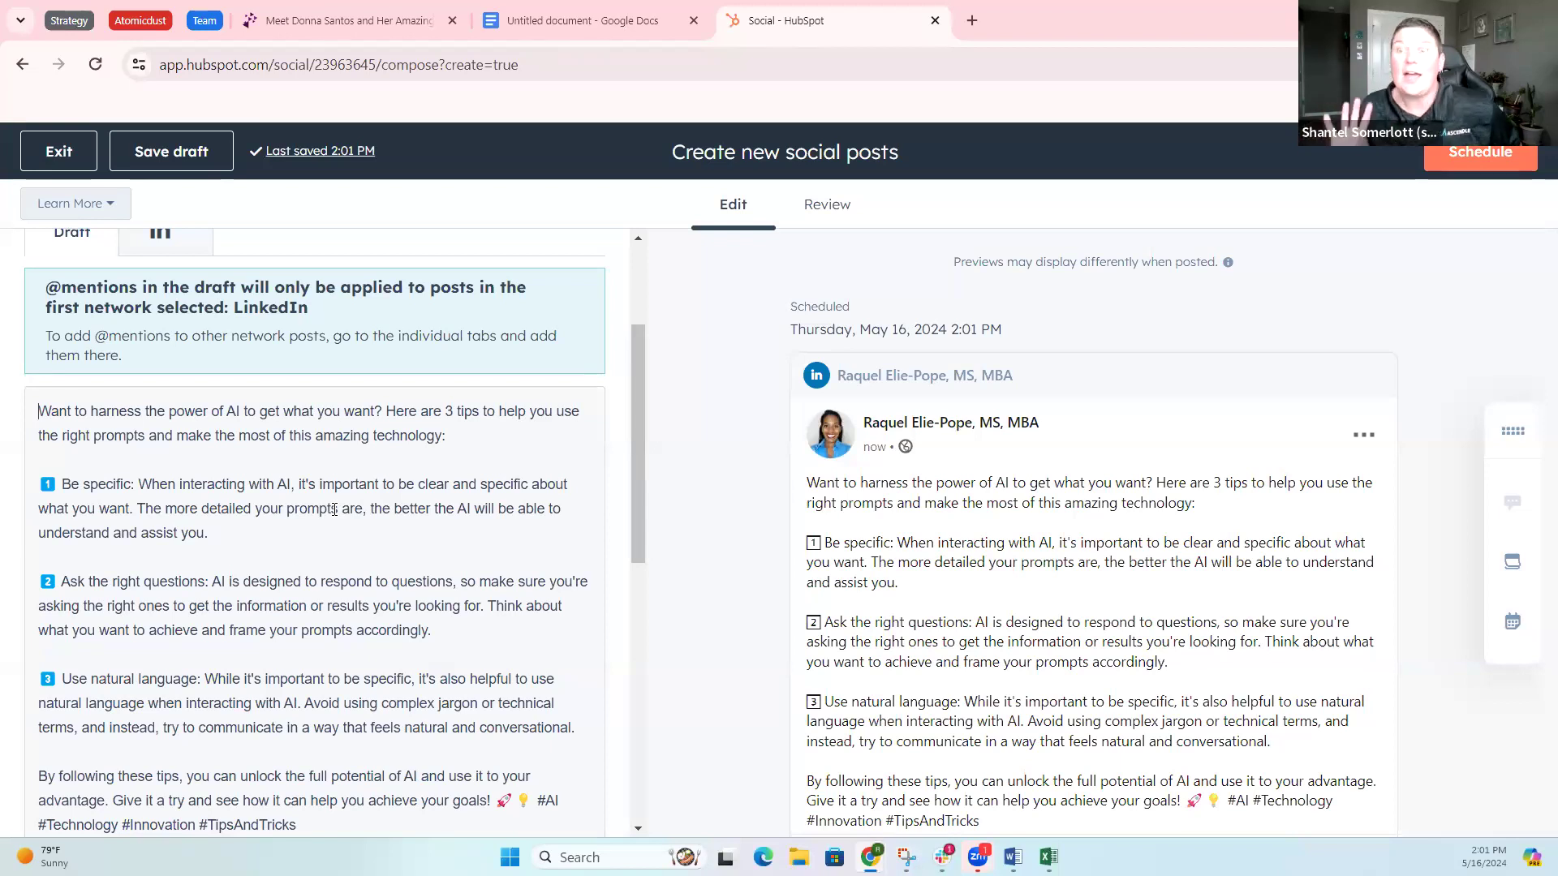
{"action": "scroll", "coordinate": [302, 524], "scroll_direction": "down", "scroll_amount": 2}
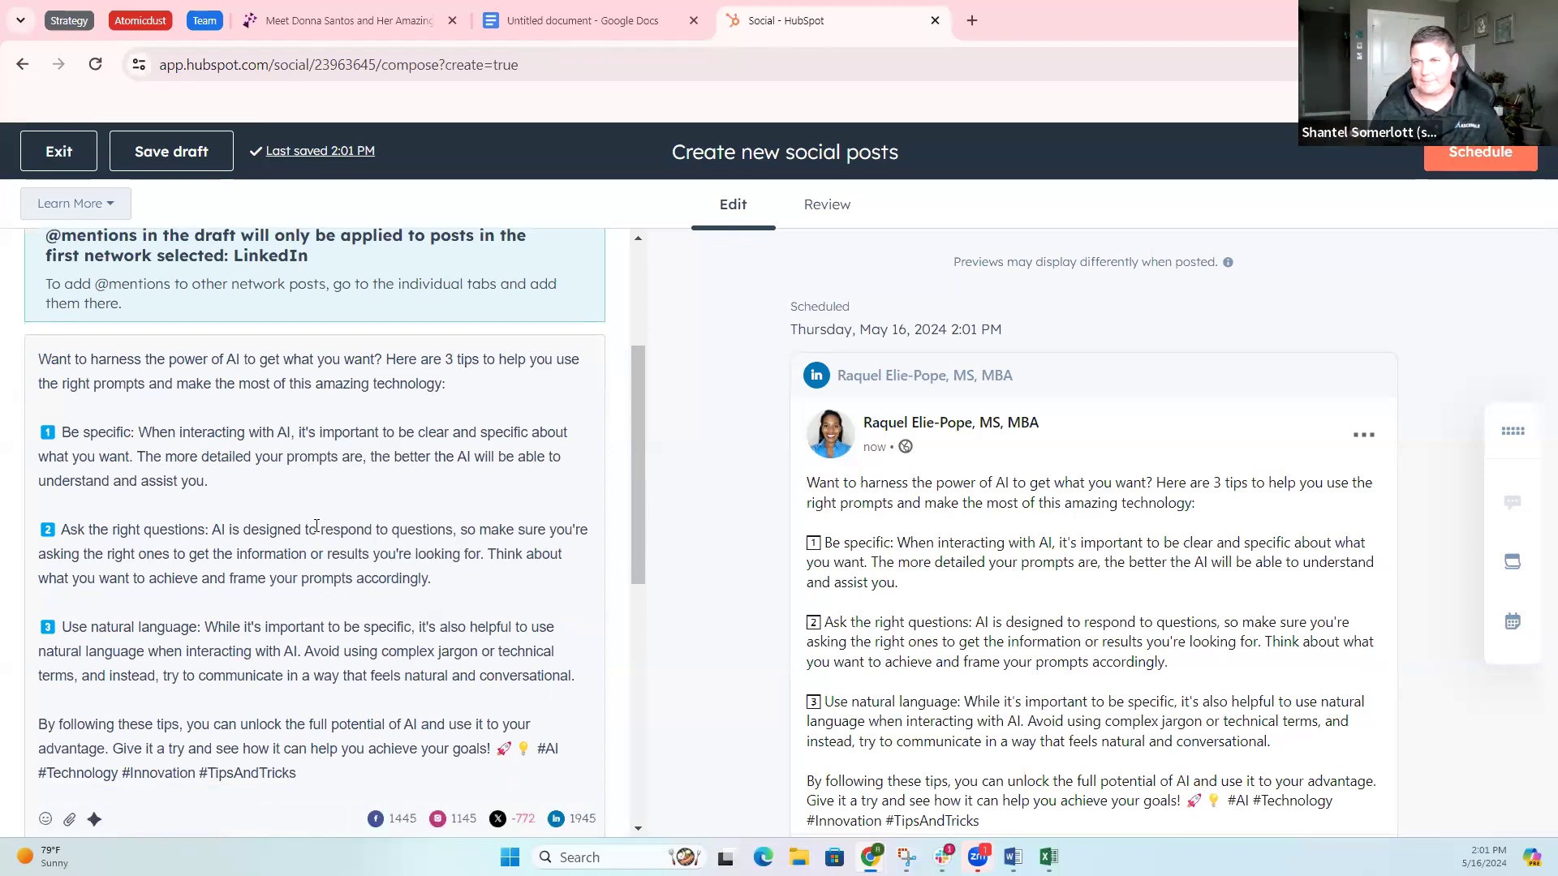
{"action": "scroll", "coordinate": [418, 609], "scroll_direction": "up", "scroll_amount": 2}
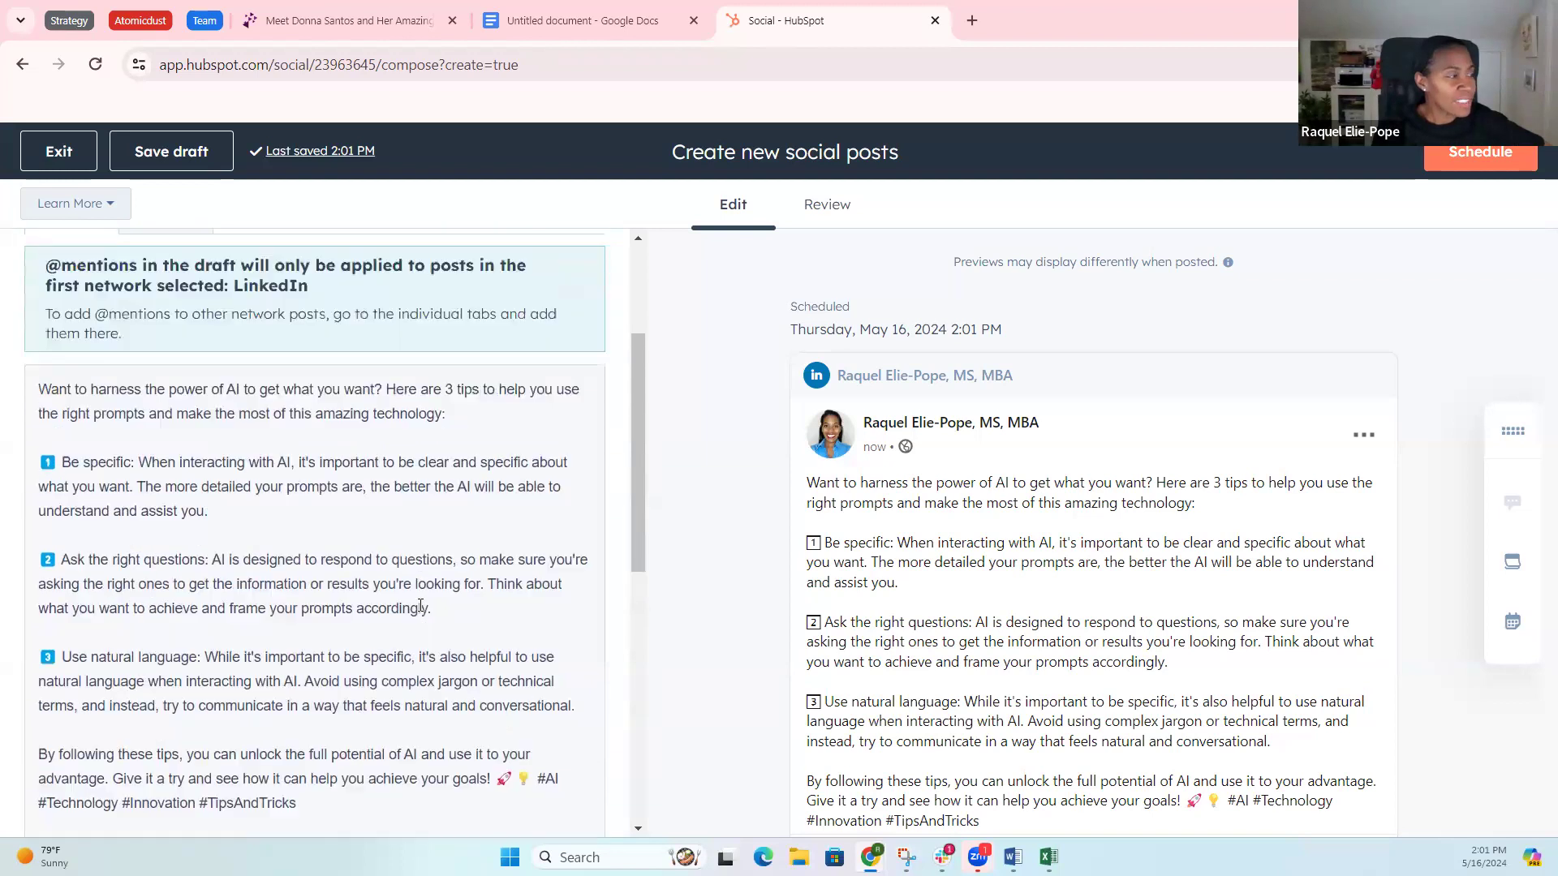
Step: Open the AI assistant for the draft and generate a post from the prompt "Here are 3 AI prompts that always work."
{"action": "scroll", "coordinate": [345, 621], "scroll_direction": "down", "scroll_amount": 5}
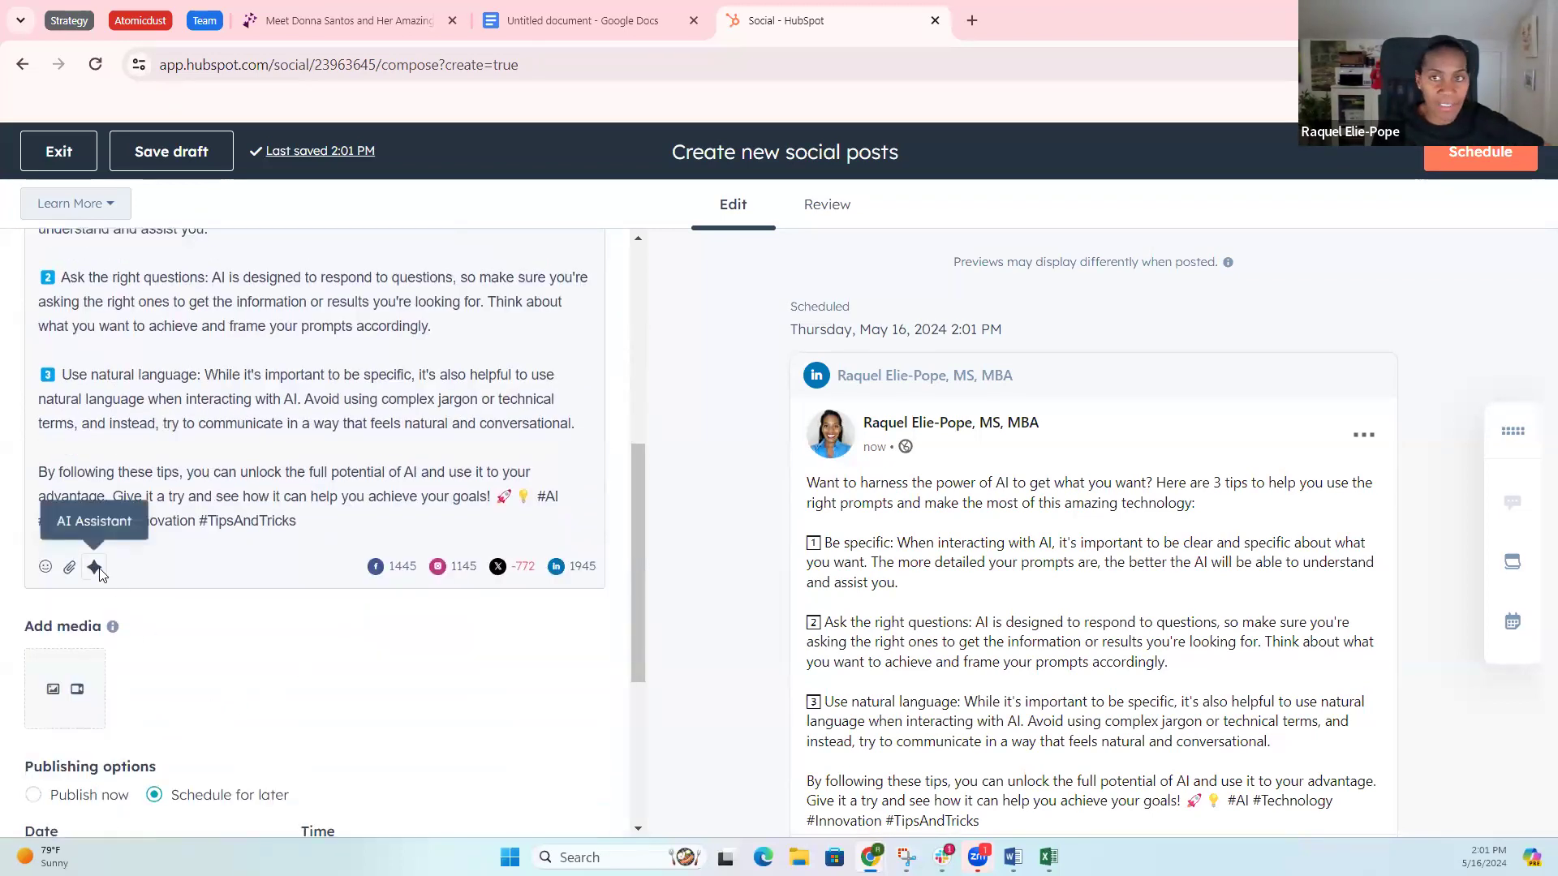
{"action": "left_click", "coordinate": [95, 568]}
{"action": "left_click", "coordinate": [320, 690]}
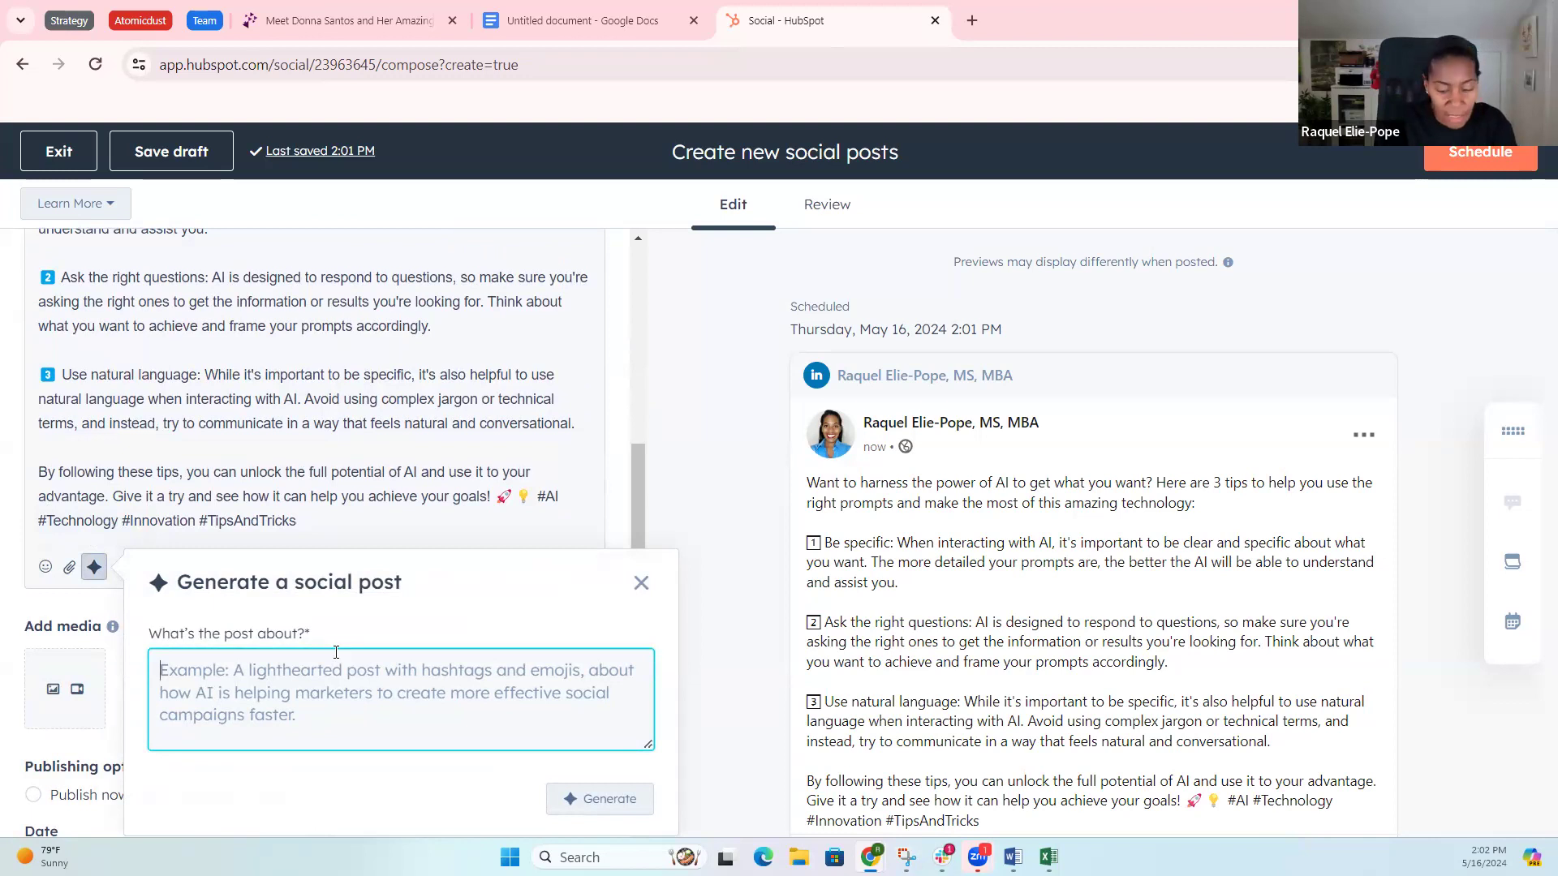
{"action": "type", "text": "Here"}
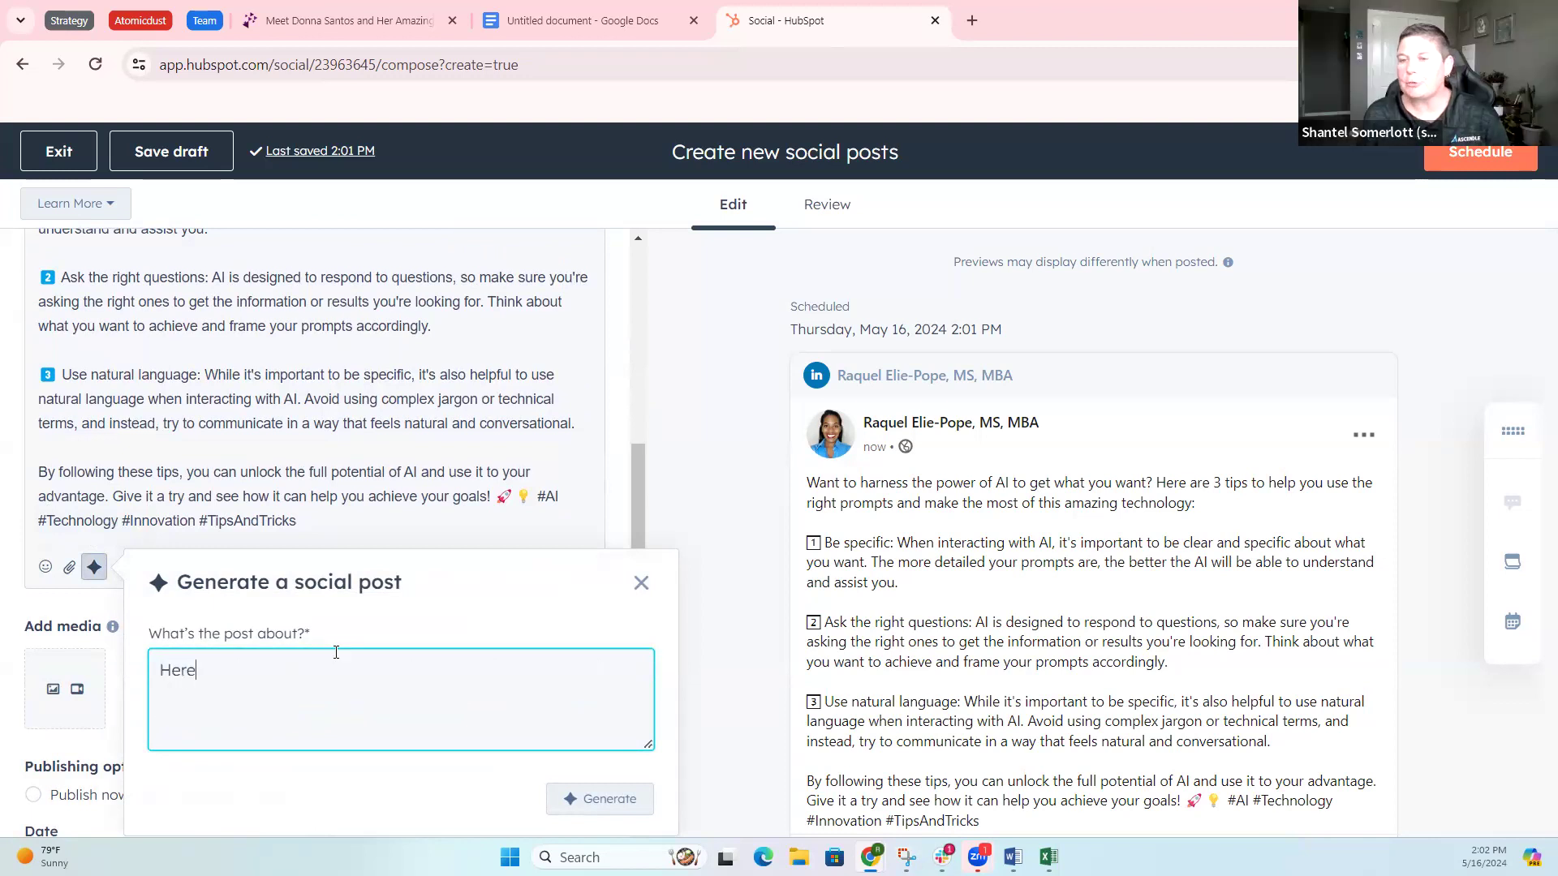
{"action": "type", "text": " are 3 AI promt"}
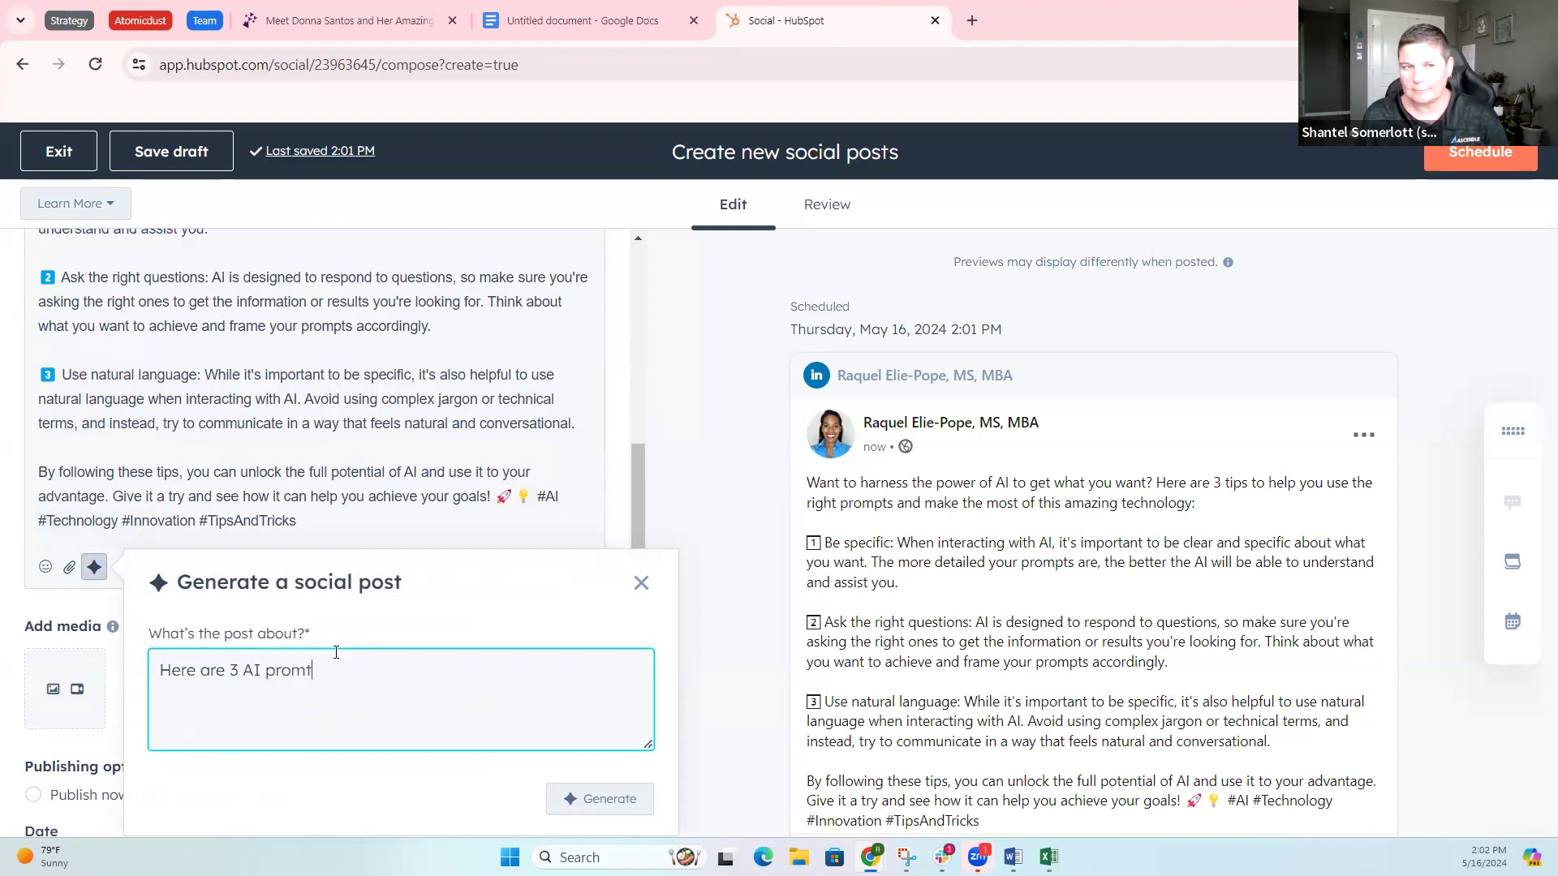
{"action": "key", "text": "BackSpace"}
{"action": "type", "text": "ptstha"}
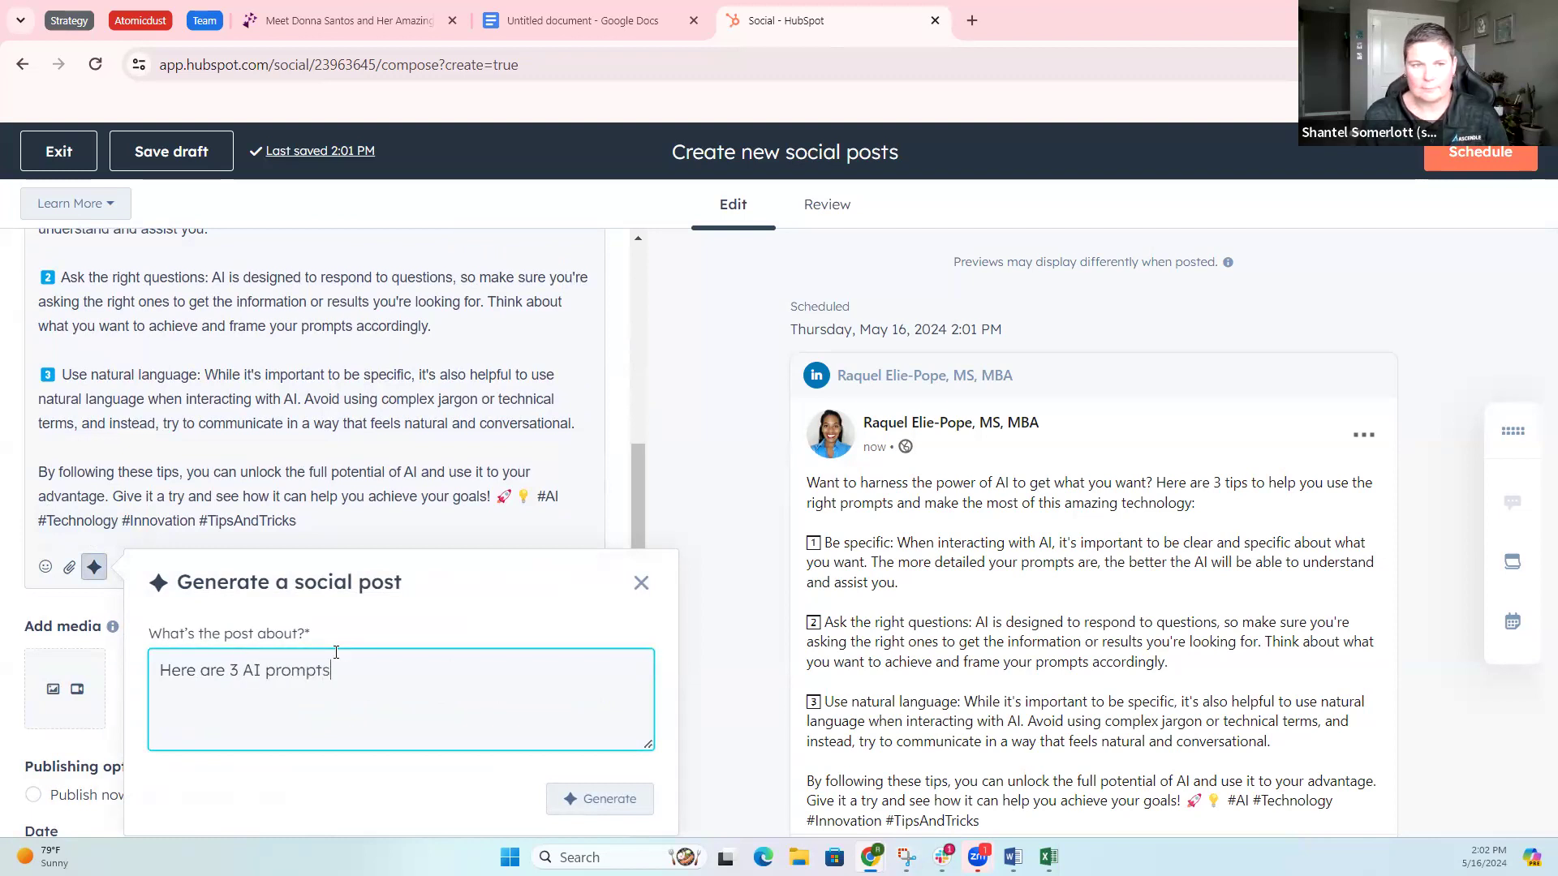
{"action": "key", "text": "BackSpace"}
{"action": "key", "text": "BackSpace"}
{"action": "key", "text": "BackSpace"}
{"action": "type", "text": "tha"}
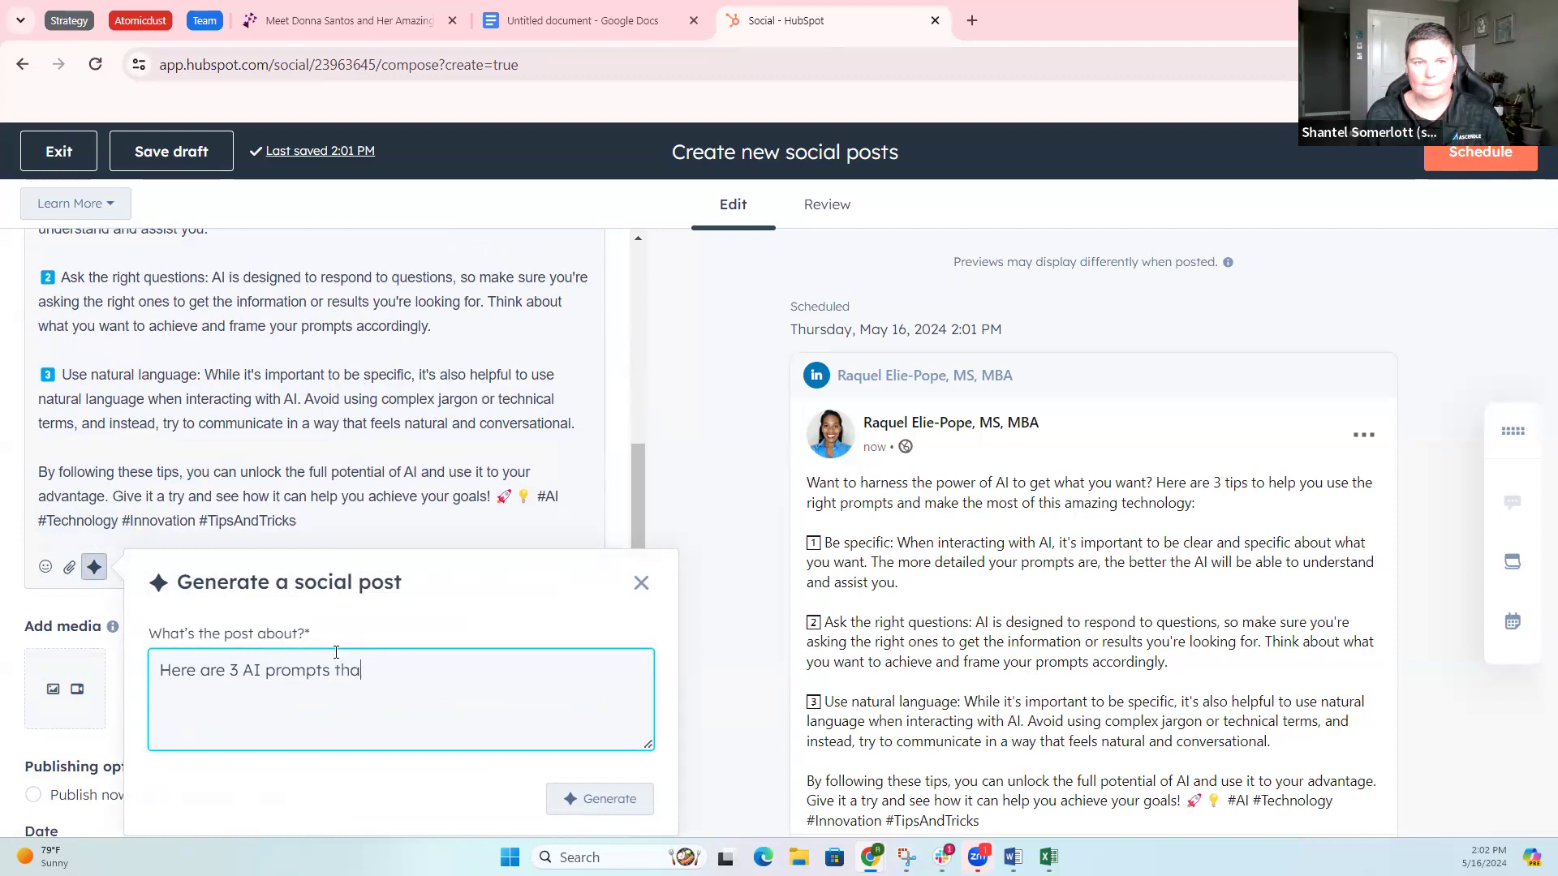
{"action": "type", "text": "t always work."}
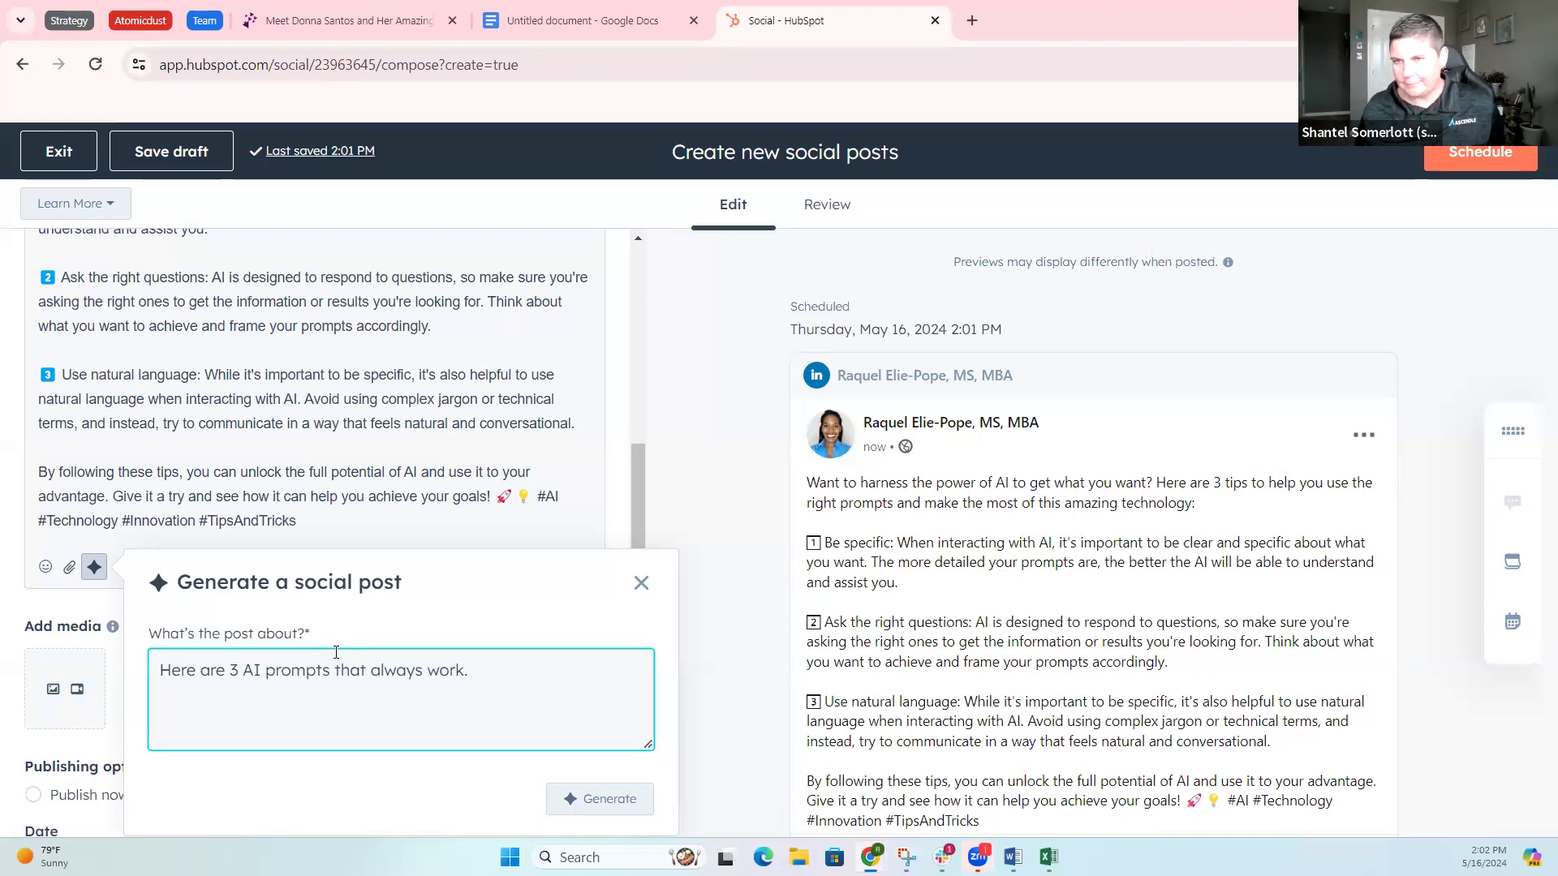
{"action": "left_click", "coordinate": [617, 807]}
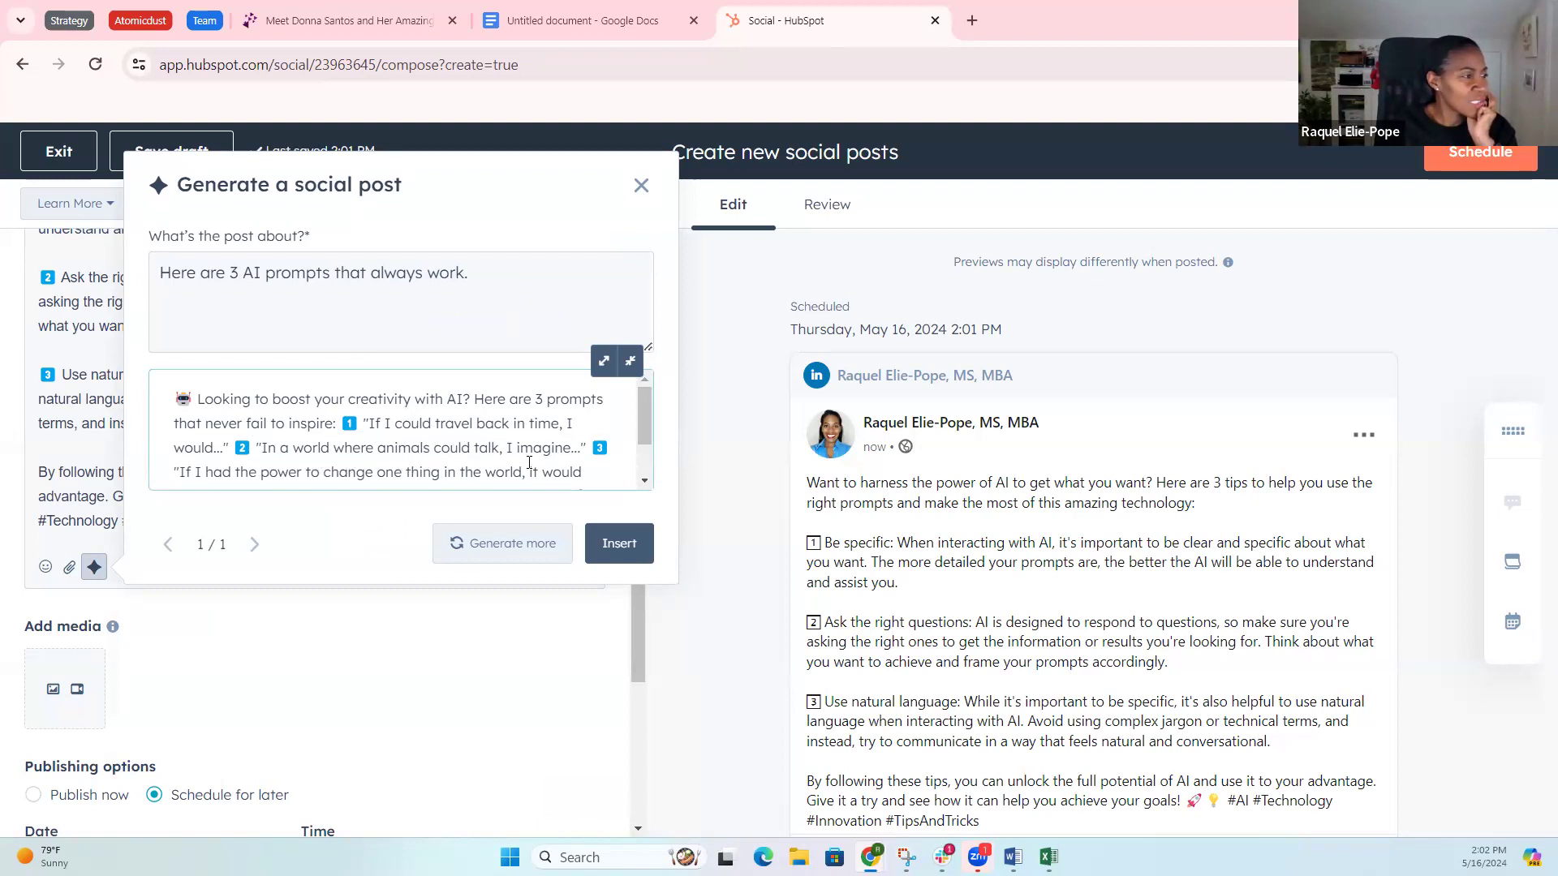
{"action": "scroll", "coordinate": [529, 463], "scroll_direction": "down", "scroll_amount": 1}
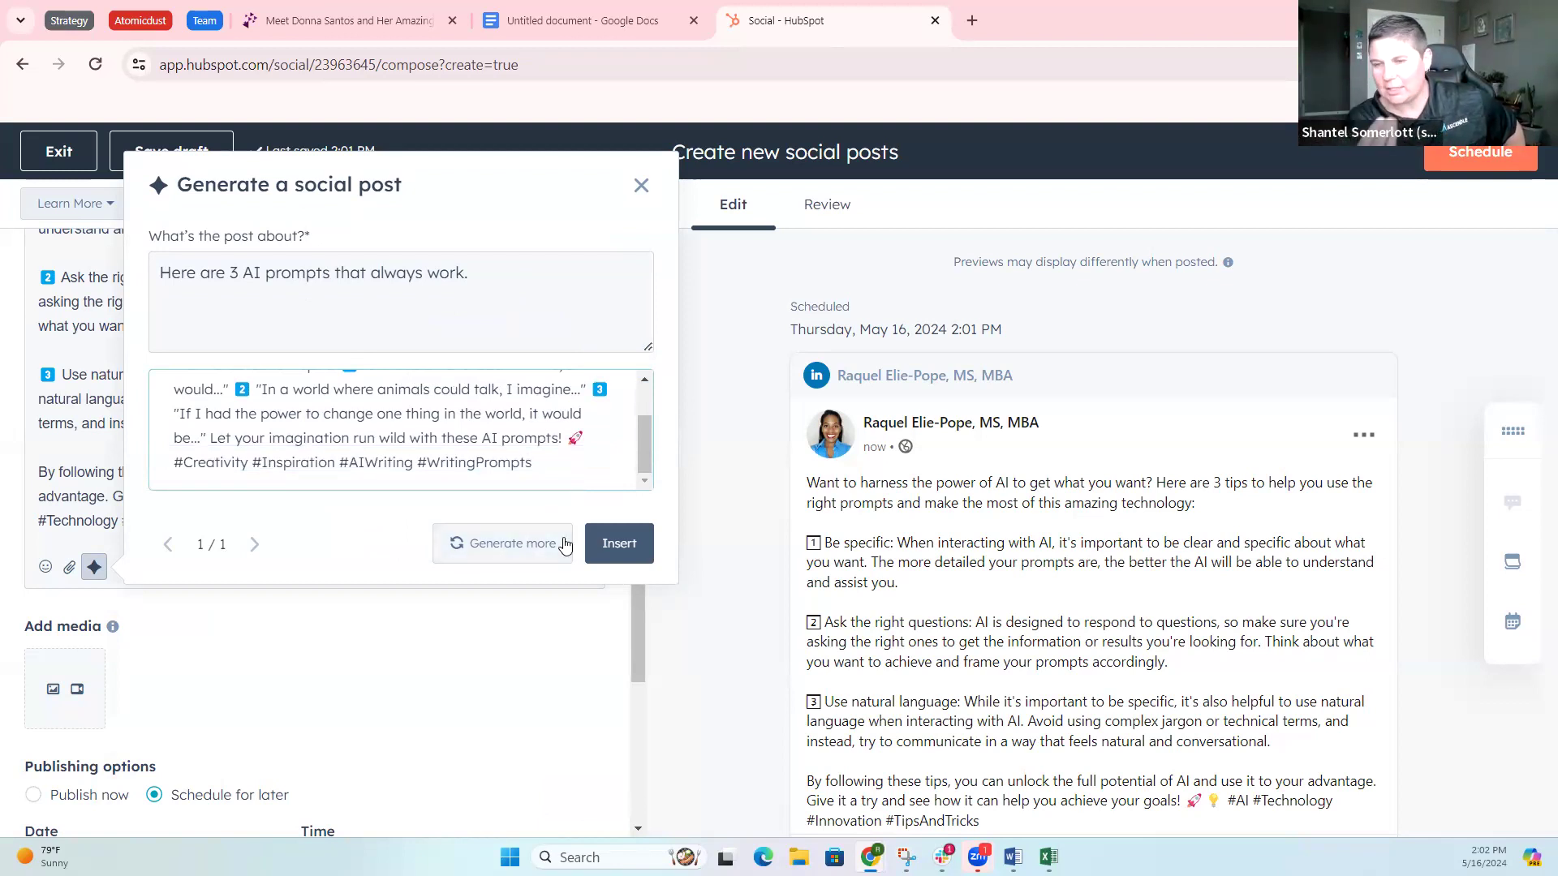
{"action": "left_click", "coordinate": [468, 273]}
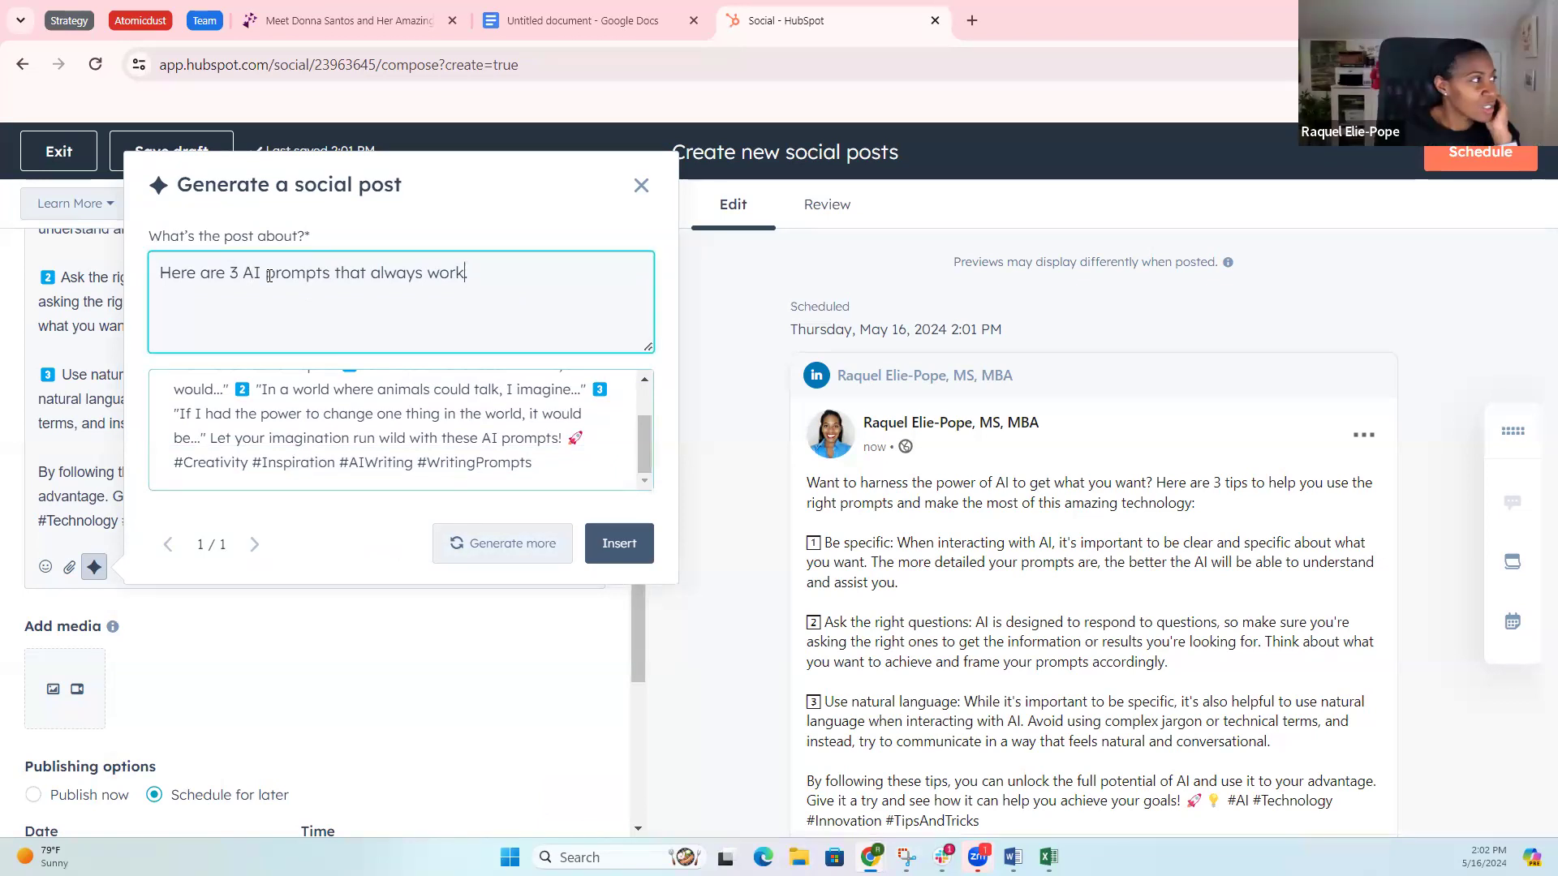
{"action": "left_click", "coordinate": [268, 273]}
{"action": "type", "text": "in"}
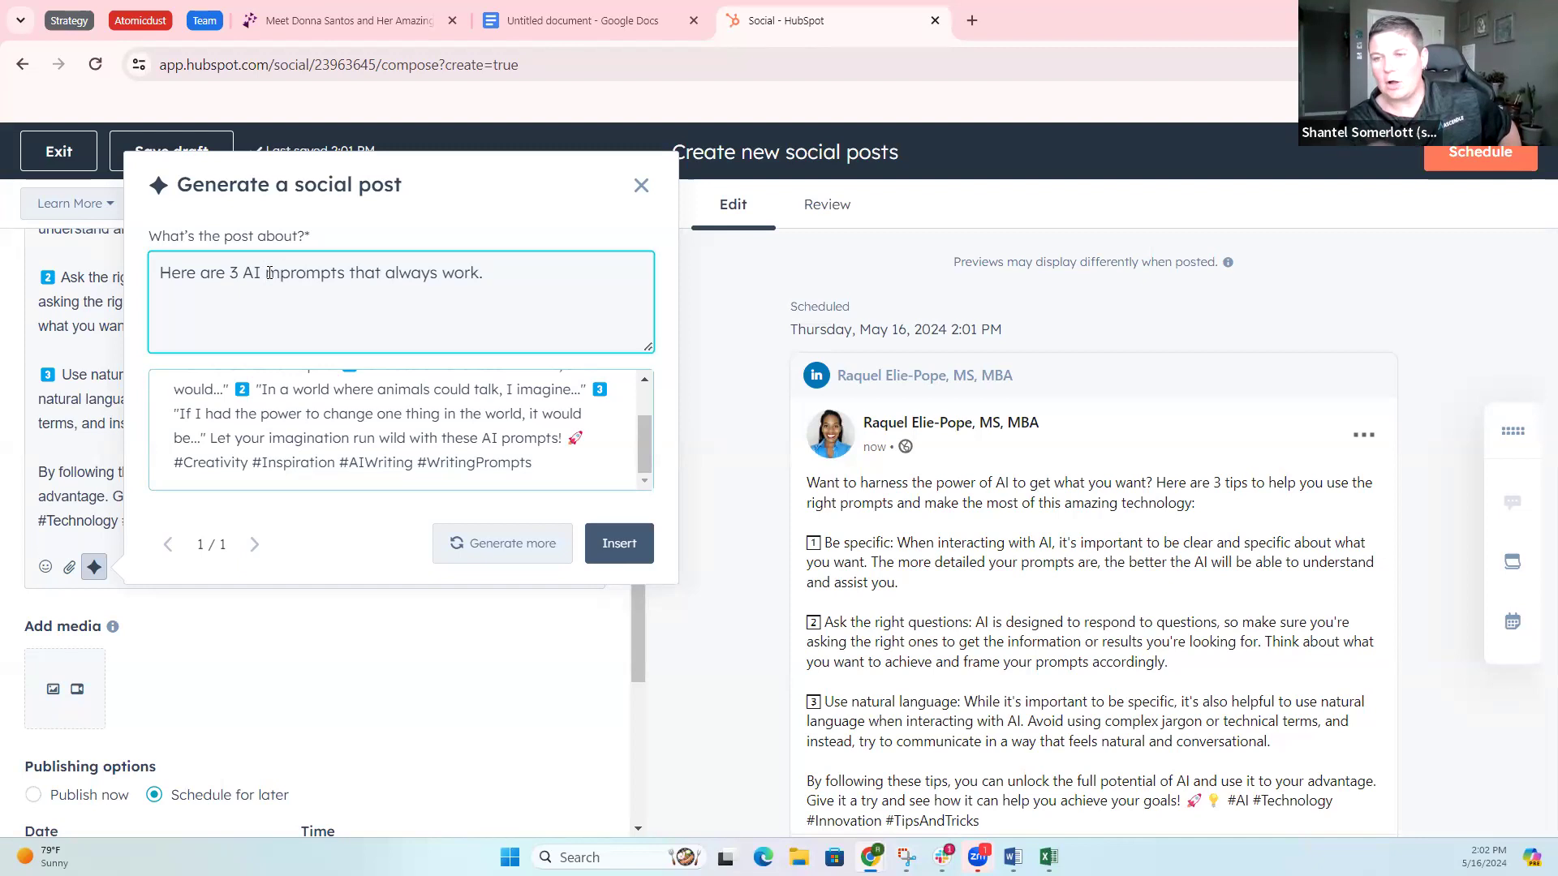
{"action": "key", "text": "BackSpace"}
{"action": "key", "text": "BackSpace"}
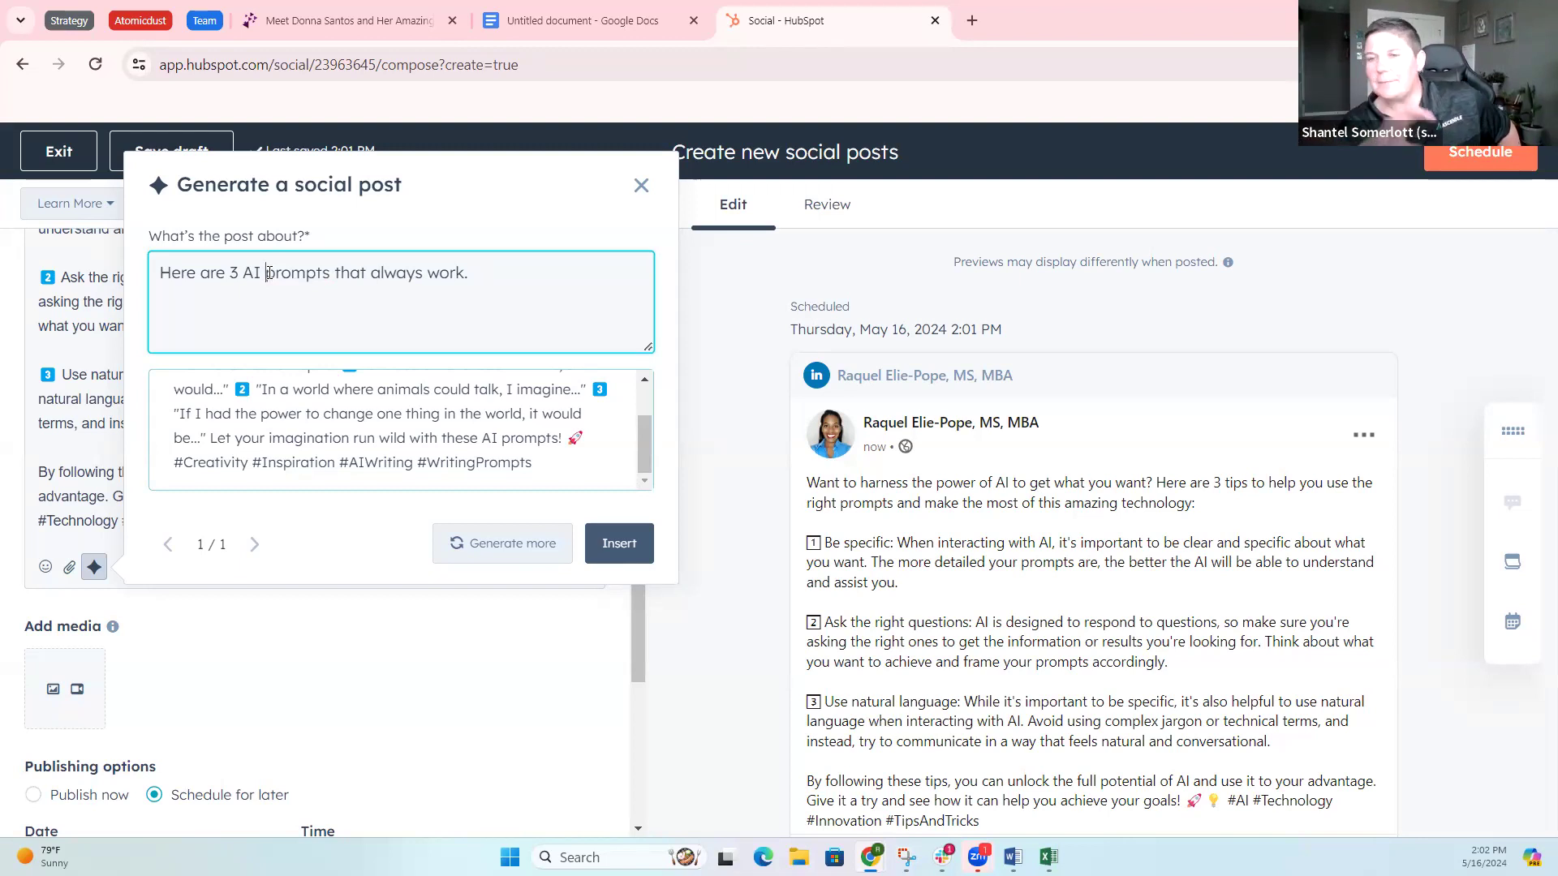
Step: Extend the end of the AI prompt with "to improve efficiency in business."
{"action": "left_click", "coordinate": [466, 267]}
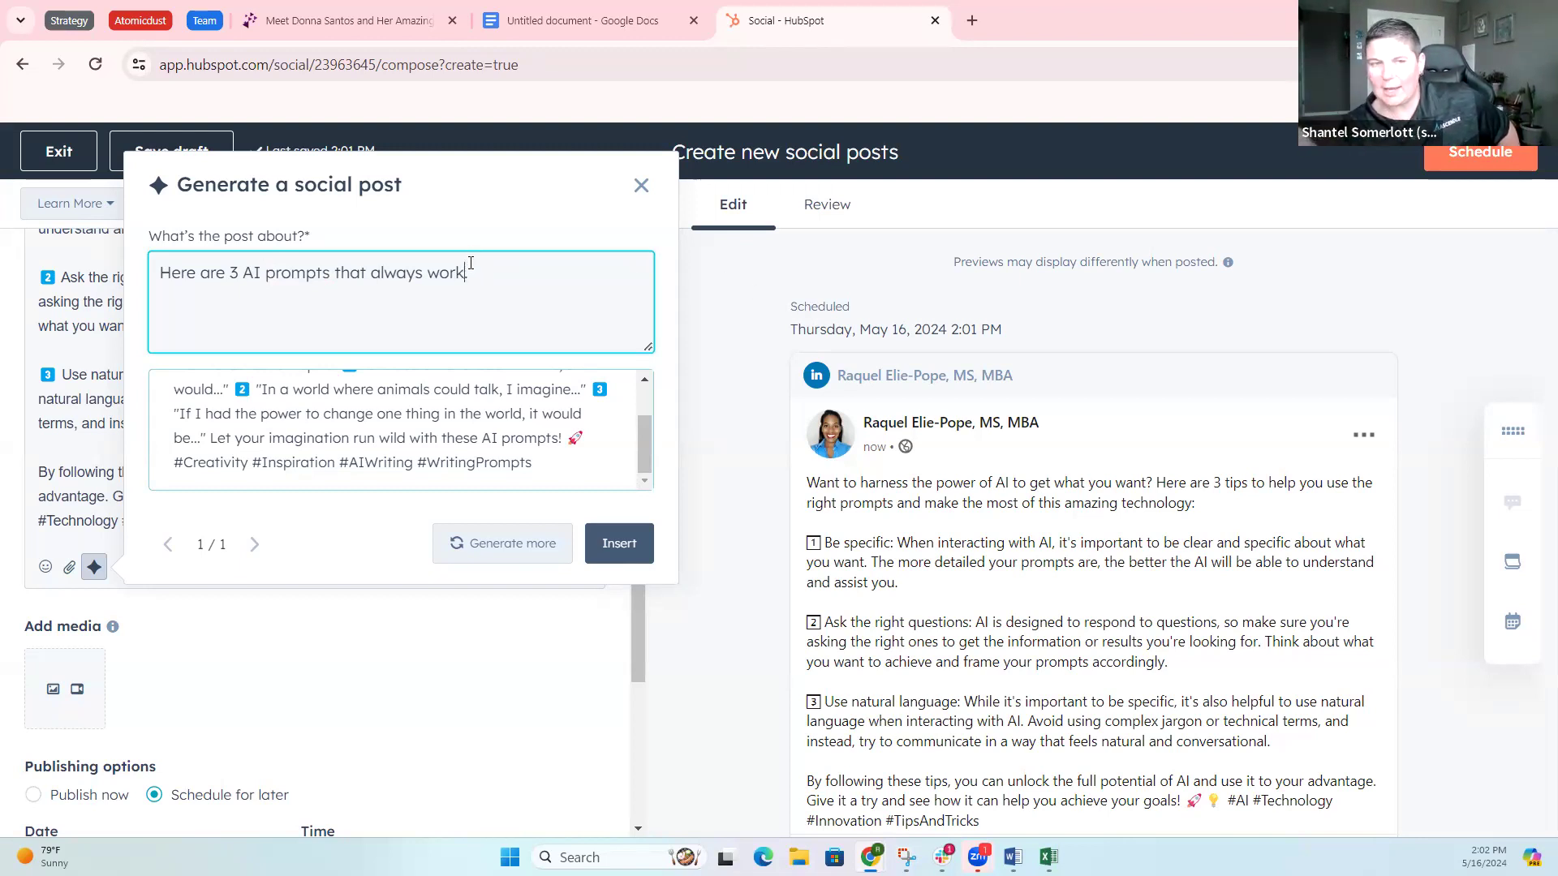
{"action": "key", "text": "BackSpace"}
{"action": "type", "text": "to impr"}
{"action": "type", "text": "ove eddi"}
{"action": "type", "text": "tin"}
{"action": "key", "text": "BackSpace"}
{"action": "key", "text": "BackSpace"}
{"action": "key", "text": "BackSpace"}
{"action": "key", "text": "BackSpace"}
{"action": "key", "text": "BackSpace"}
{"action": "key", "text": "BackSpace"}
{"action": "type", "text": "fficiency in m"}
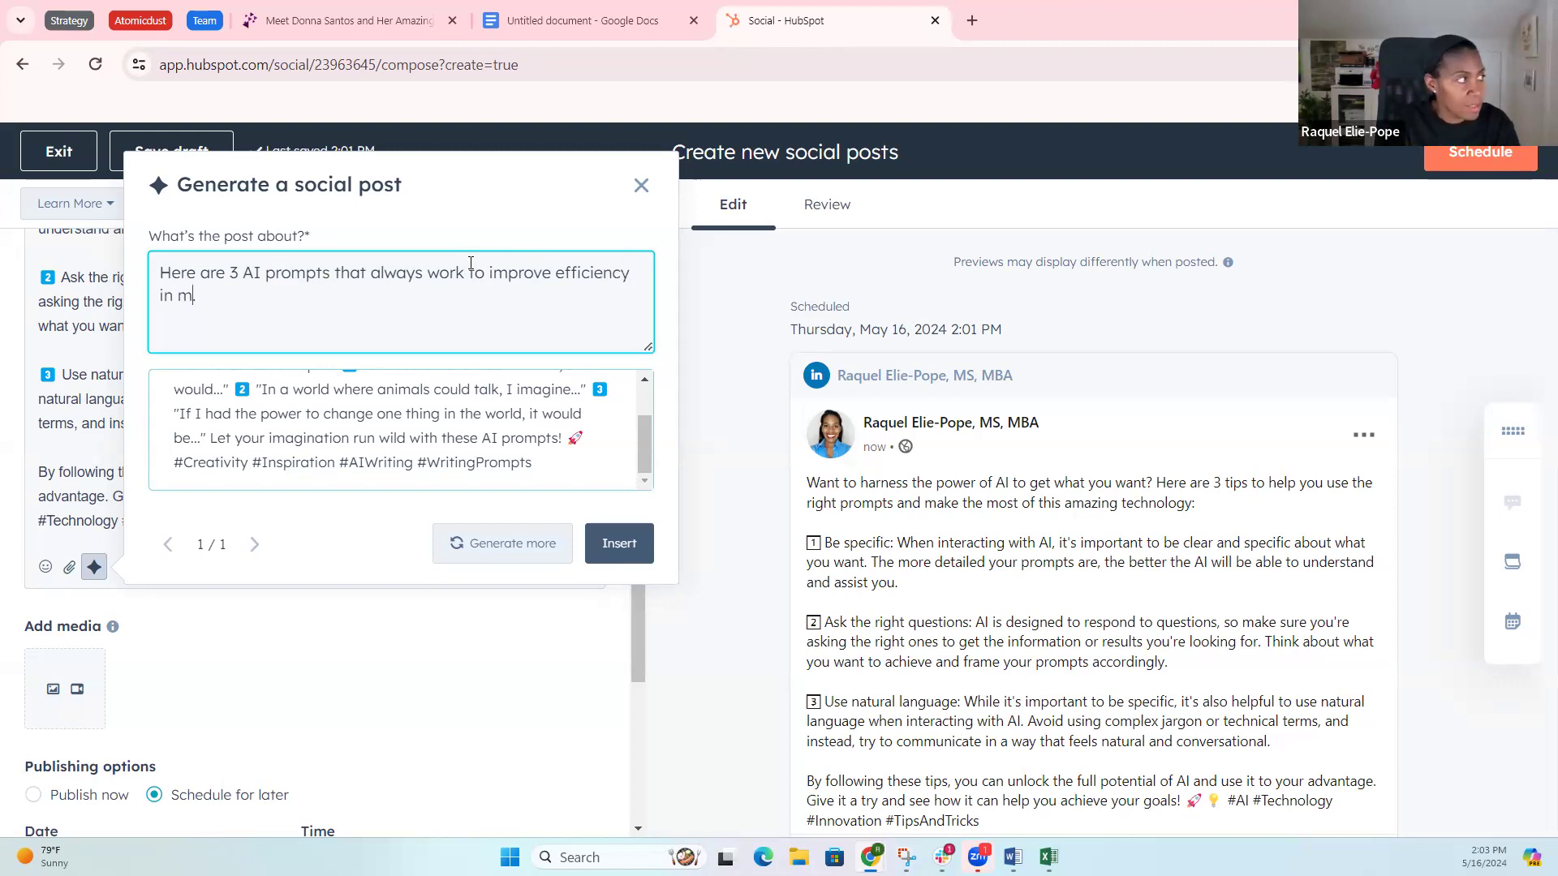
{"action": "key", "text": "BackSpace"}
{"action": "type", "text": "business."}
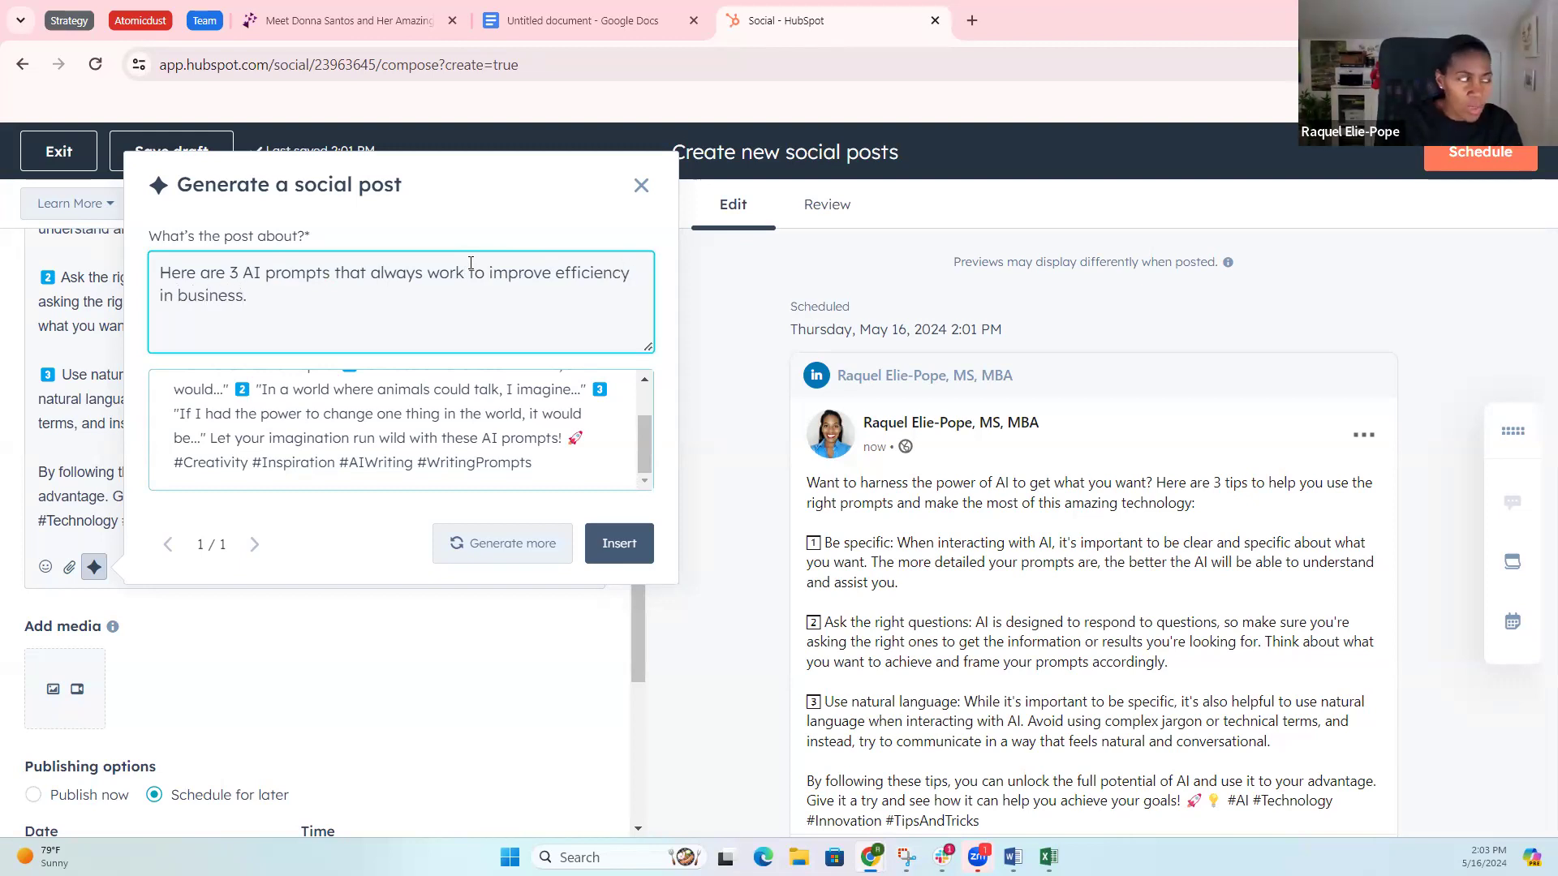
{"action": "left_click", "coordinate": [265, 274]}
{"action": "type", "text": "marketing"}
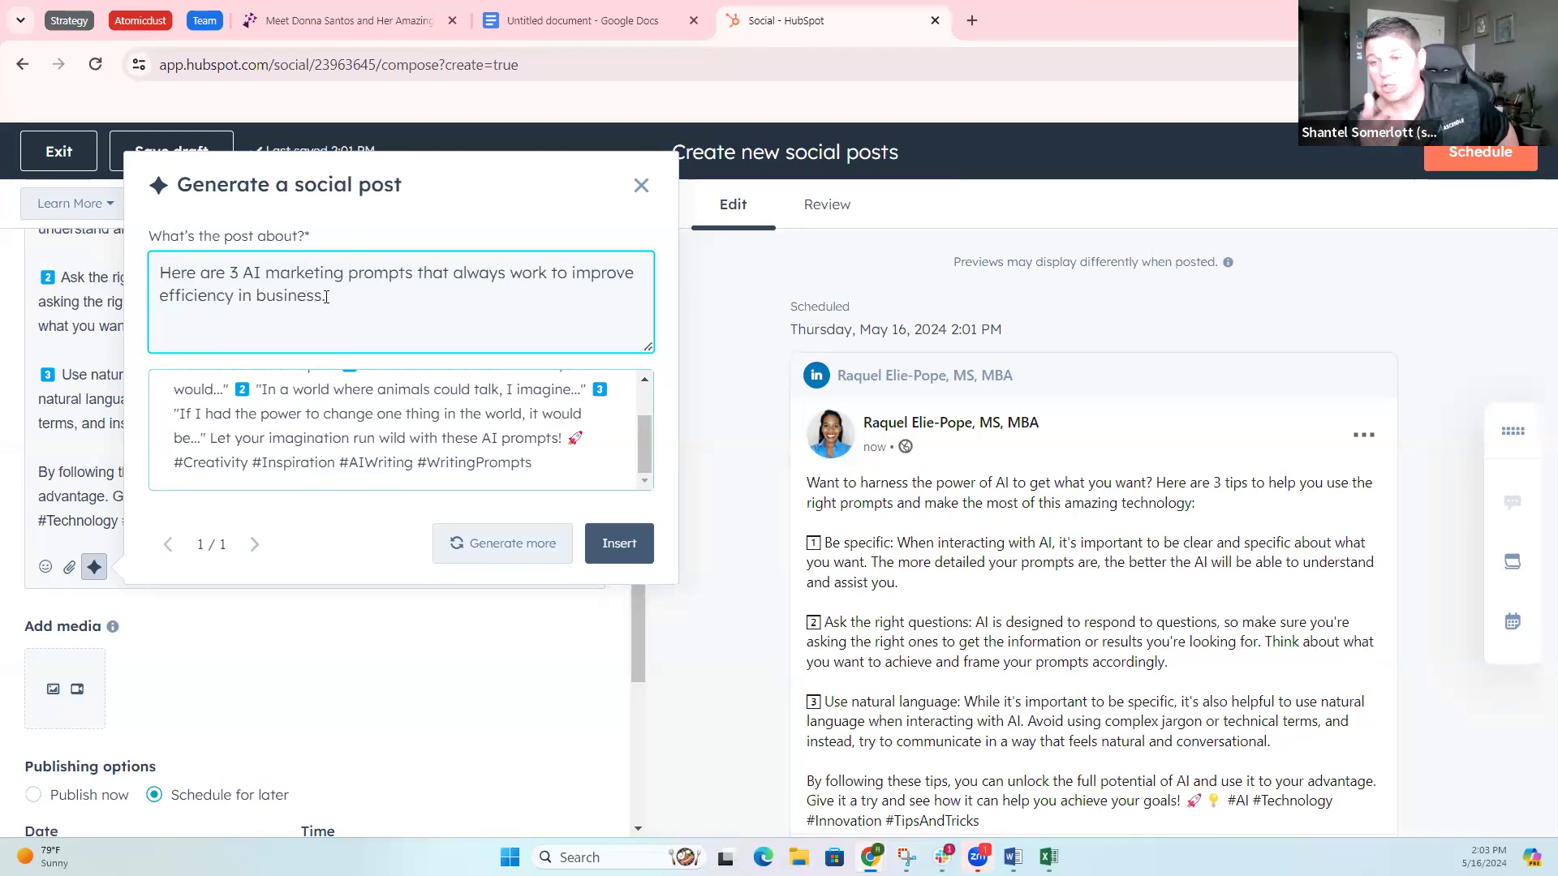
{"action": "left_click_drag", "start_coordinate": [344, 273], "coordinate": [268, 274]}
{"action": "key", "text": "BackSpace"}
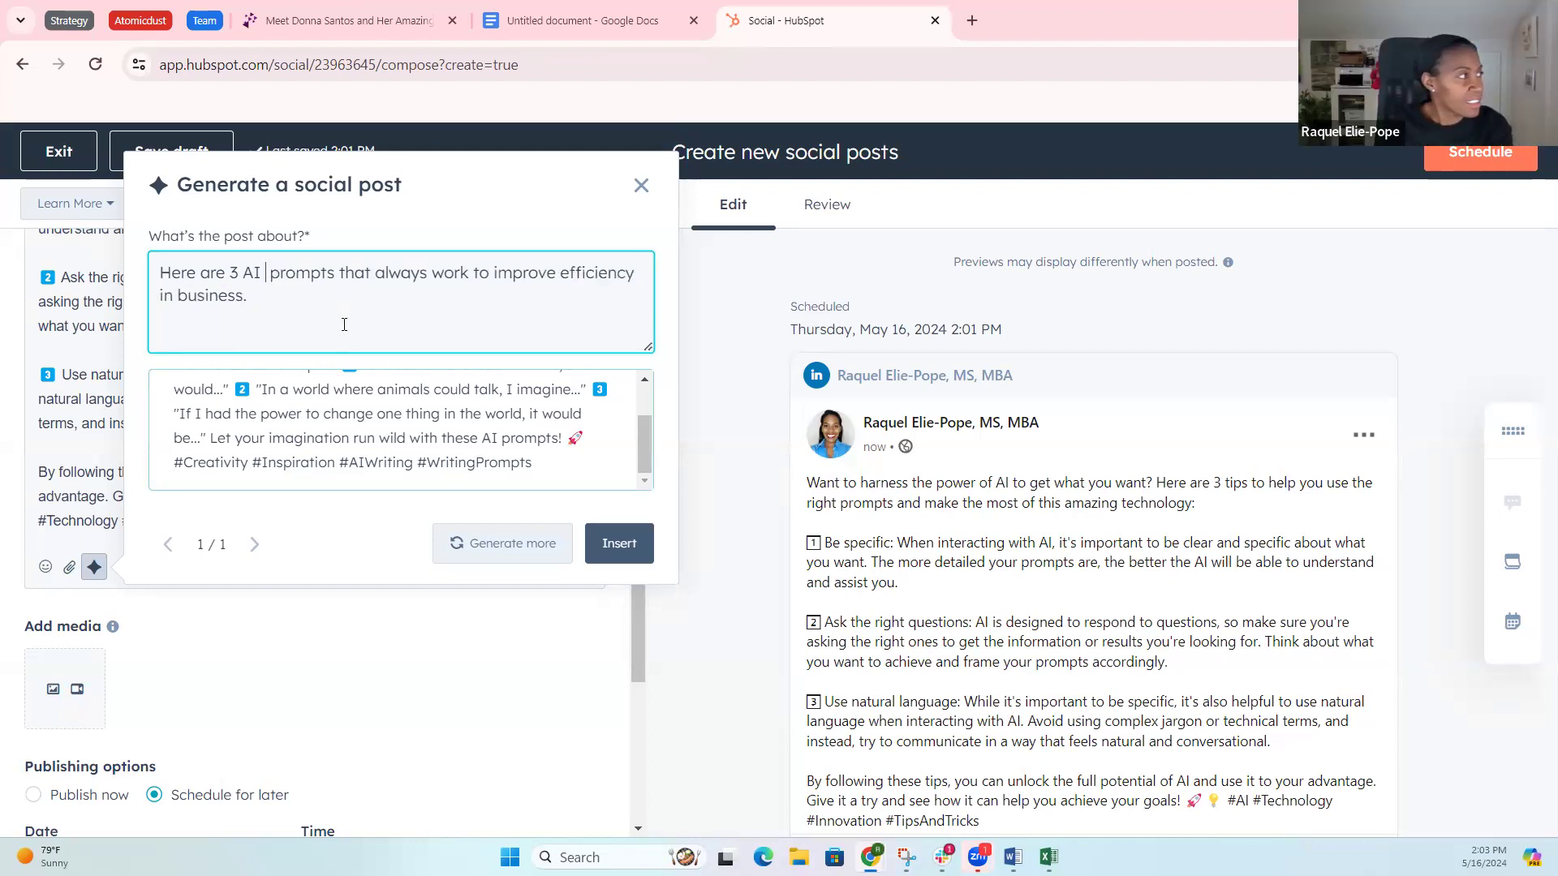
Step: Replace "business" at the end of the AI prompt with "marketing strategy"
{"action": "left_click_drag", "start_coordinate": [243, 296], "coordinate": [169, 296]}
{"action": "key", "text": "BackSpace"}
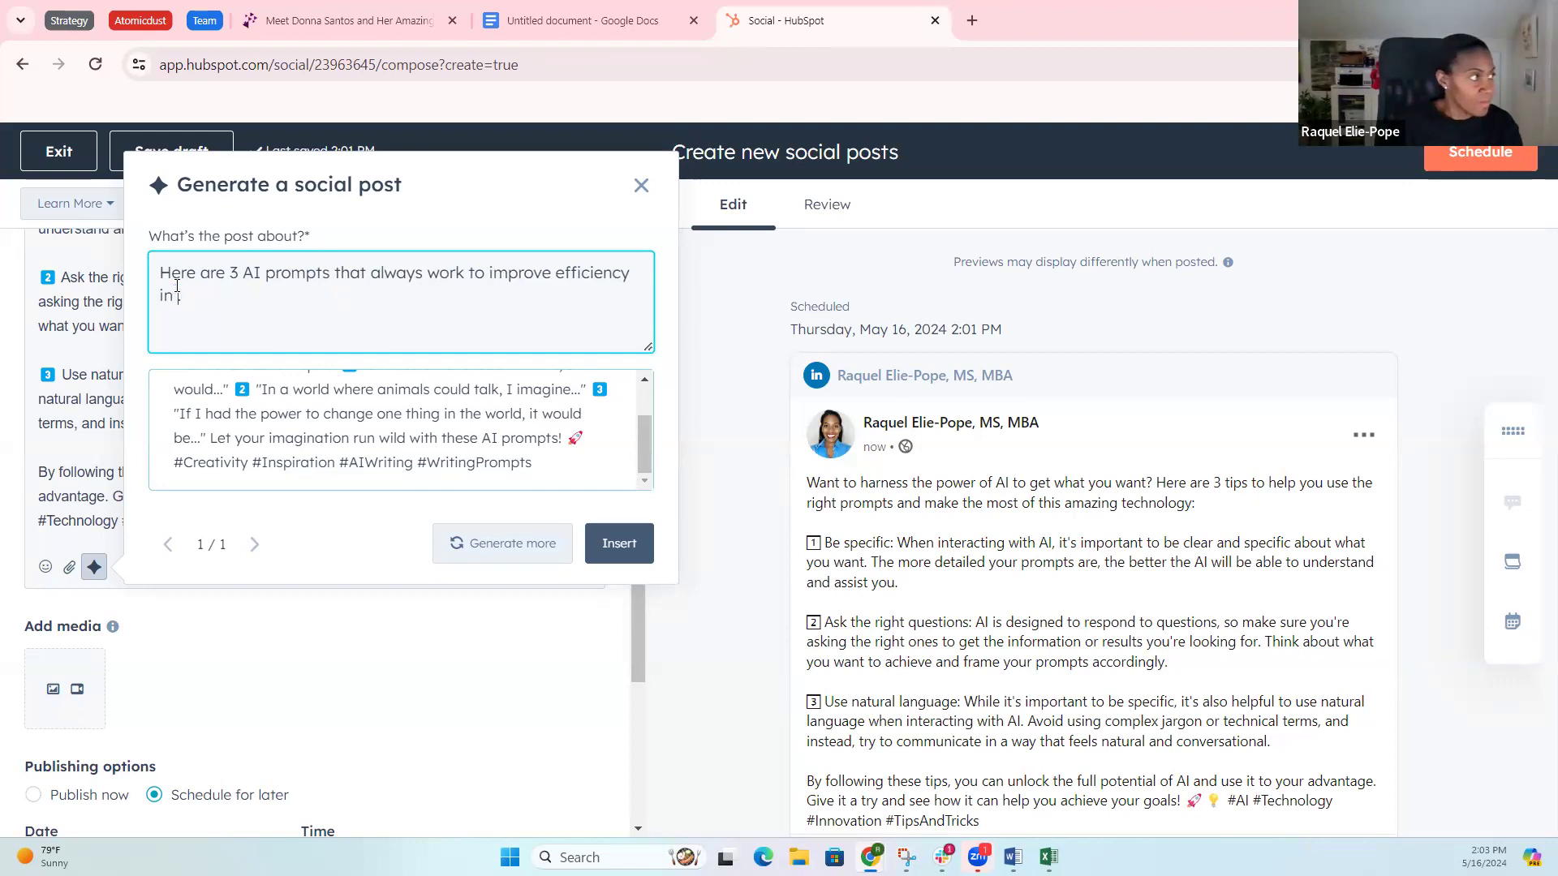
{"action": "type", "text": "marketing str"}
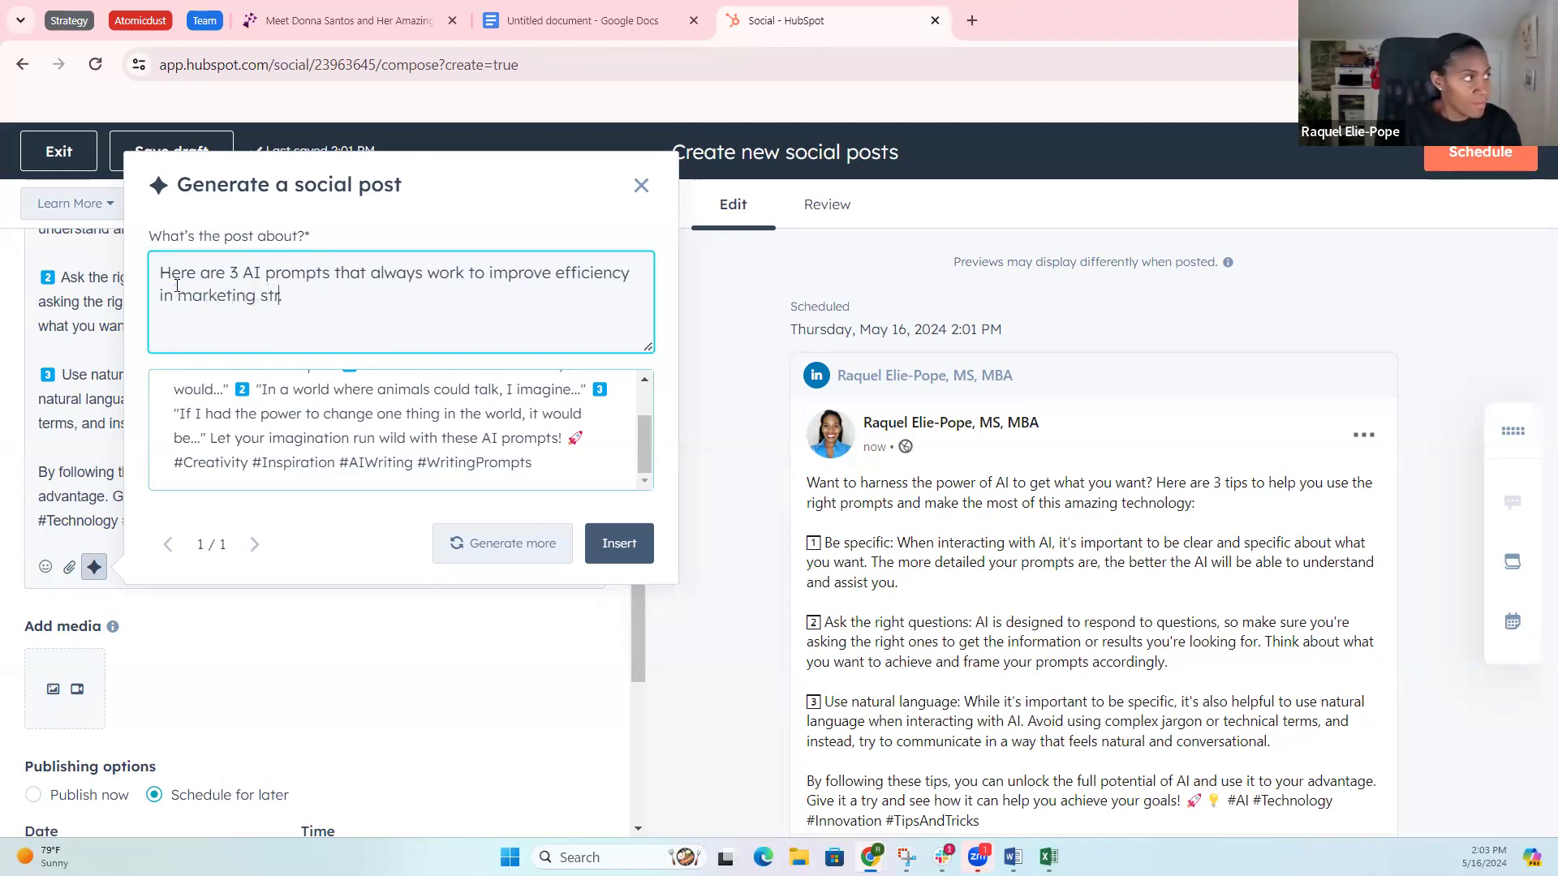
{"action": "type", "text": "ategy."}
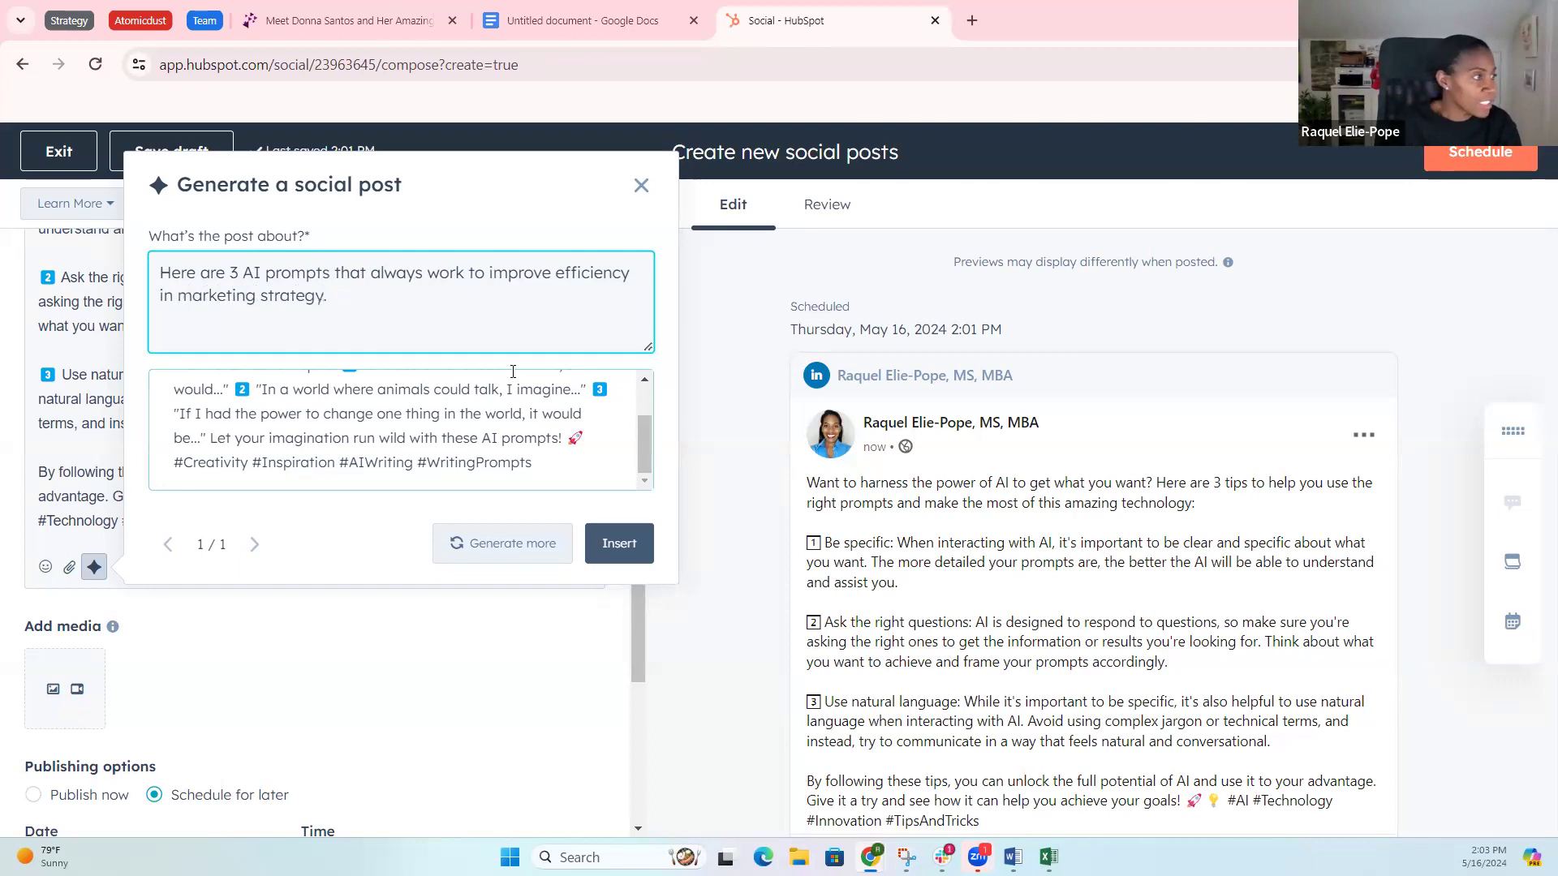
Step: Generate another version of the post from the revised prompt and insert it into the draft
{"action": "left_click", "coordinate": [522, 545]}
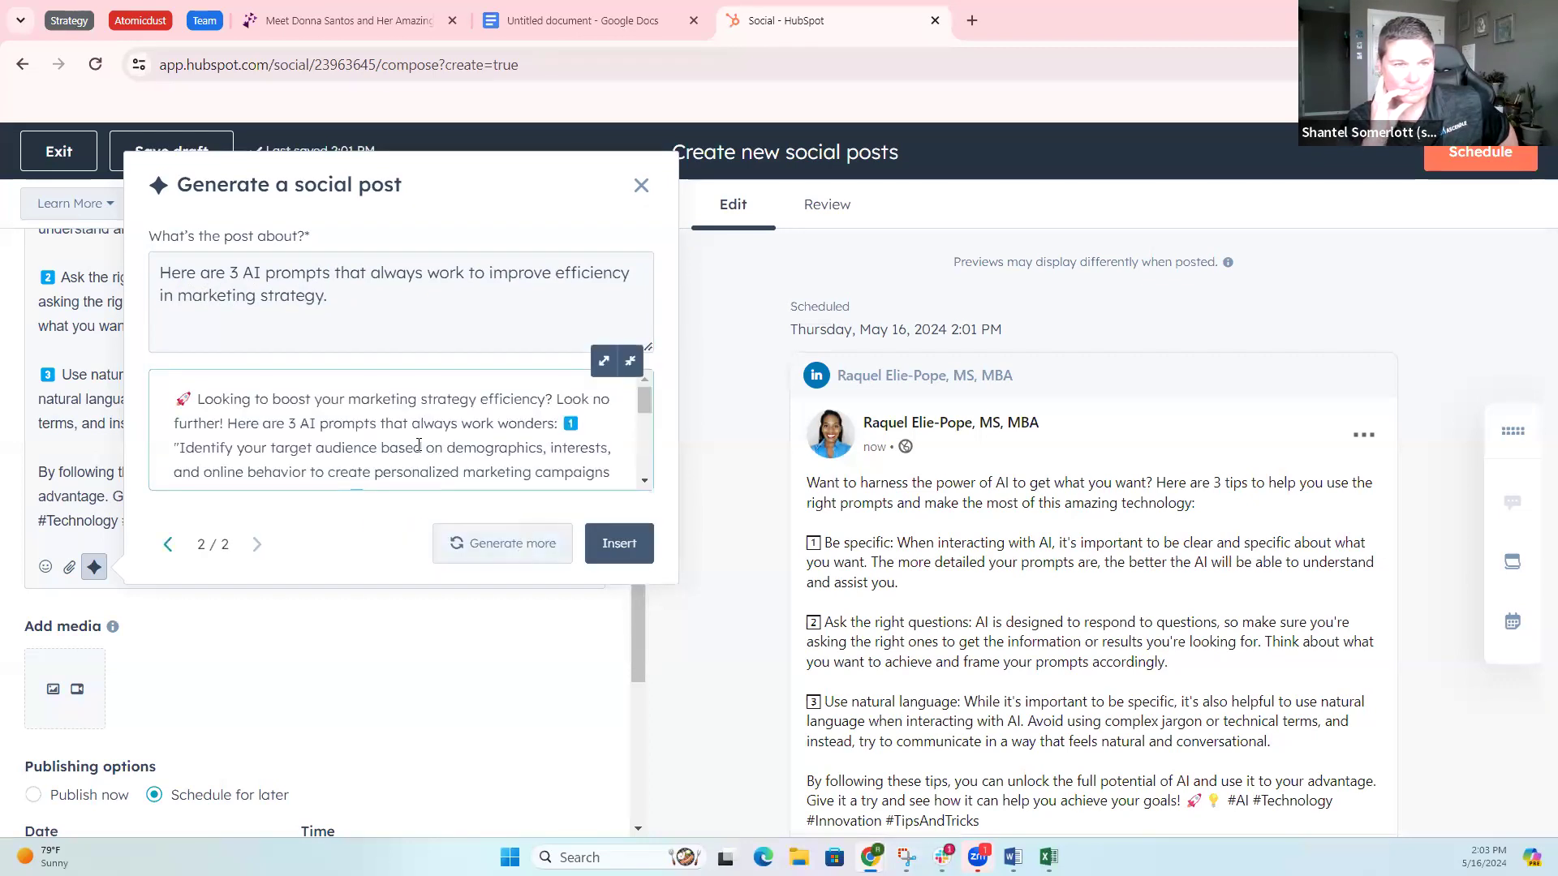
{"action": "scroll", "coordinate": [419, 445], "scroll_direction": "down", "scroll_amount": 3}
{"action": "scroll", "coordinate": [418, 444], "scroll_direction": "up", "scroll_amount": 3}
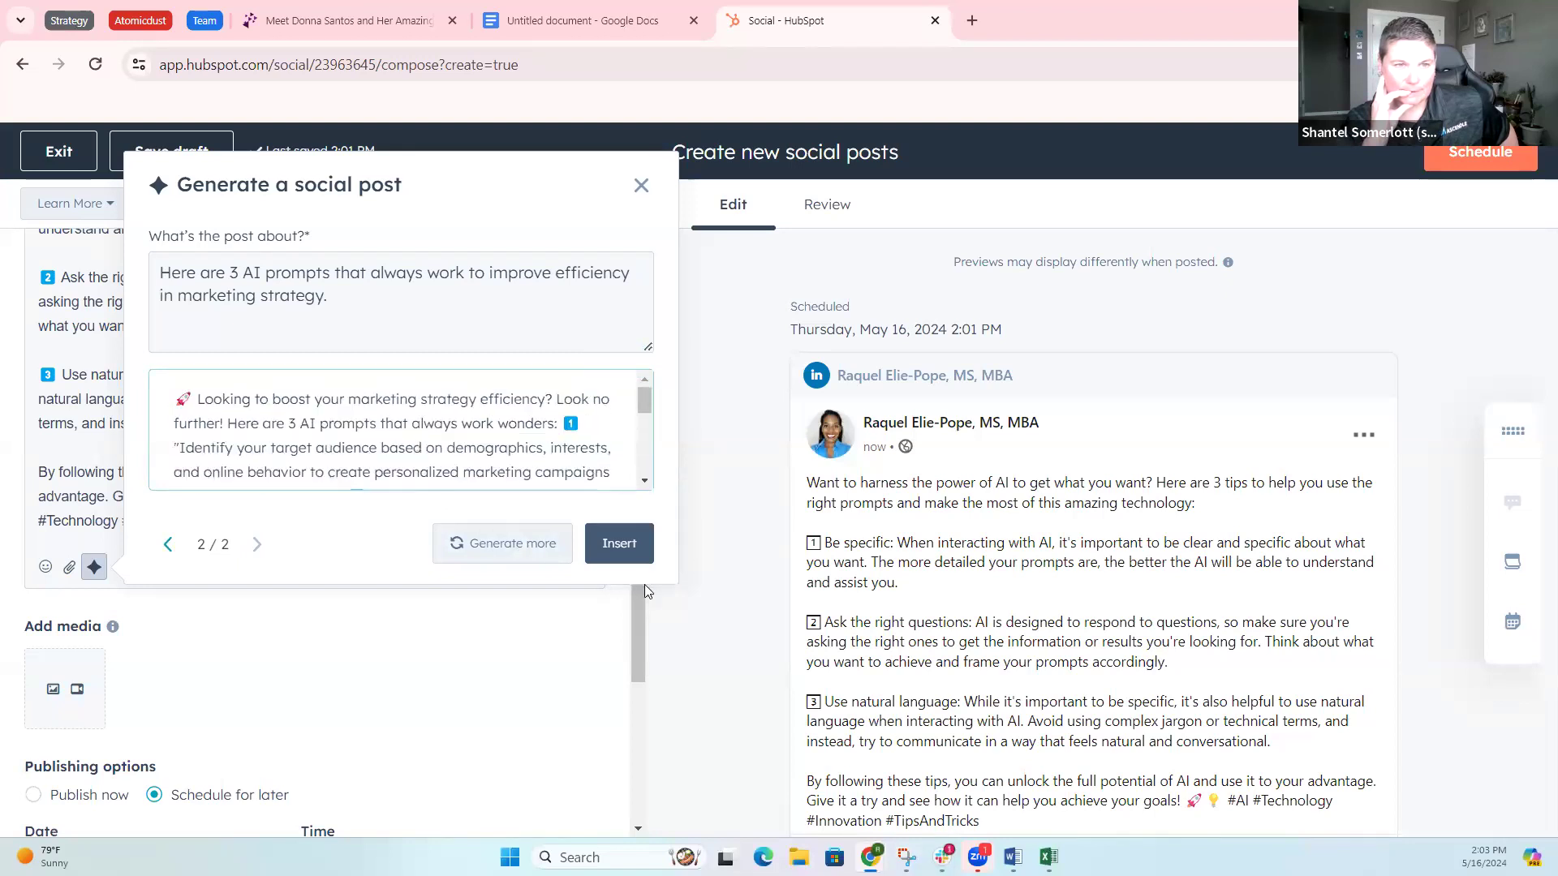
{"action": "left_click", "coordinate": [618, 544]}
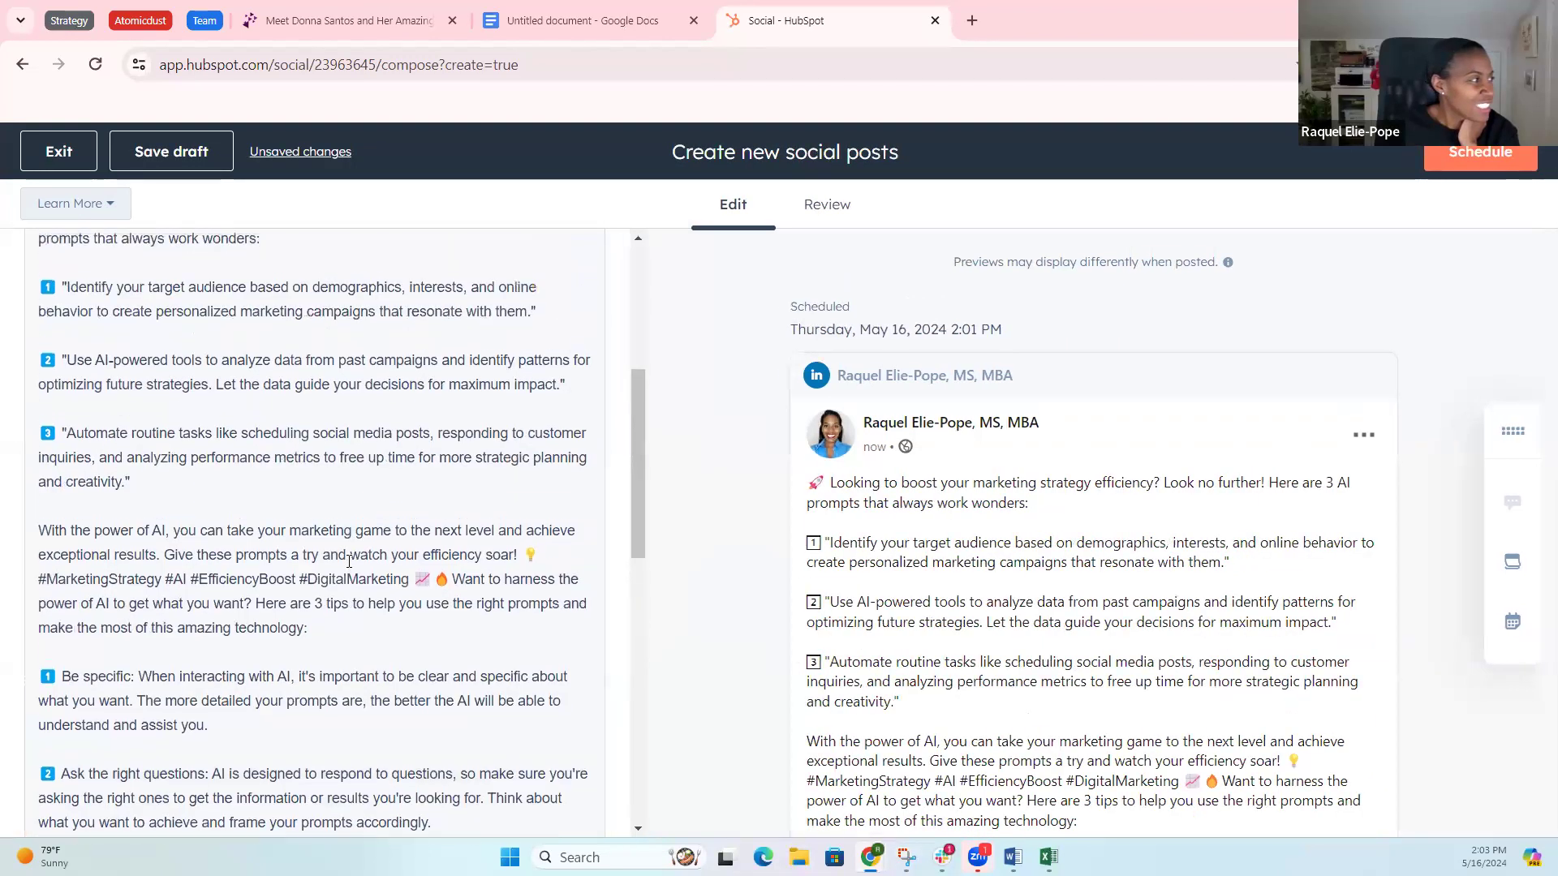
Step: Examine the draft text, from the opening line and three marketing prompts down to the earlier tips below them
{"action": "scroll", "coordinate": [349, 561], "scroll_direction": "down", "scroll_amount": 1}
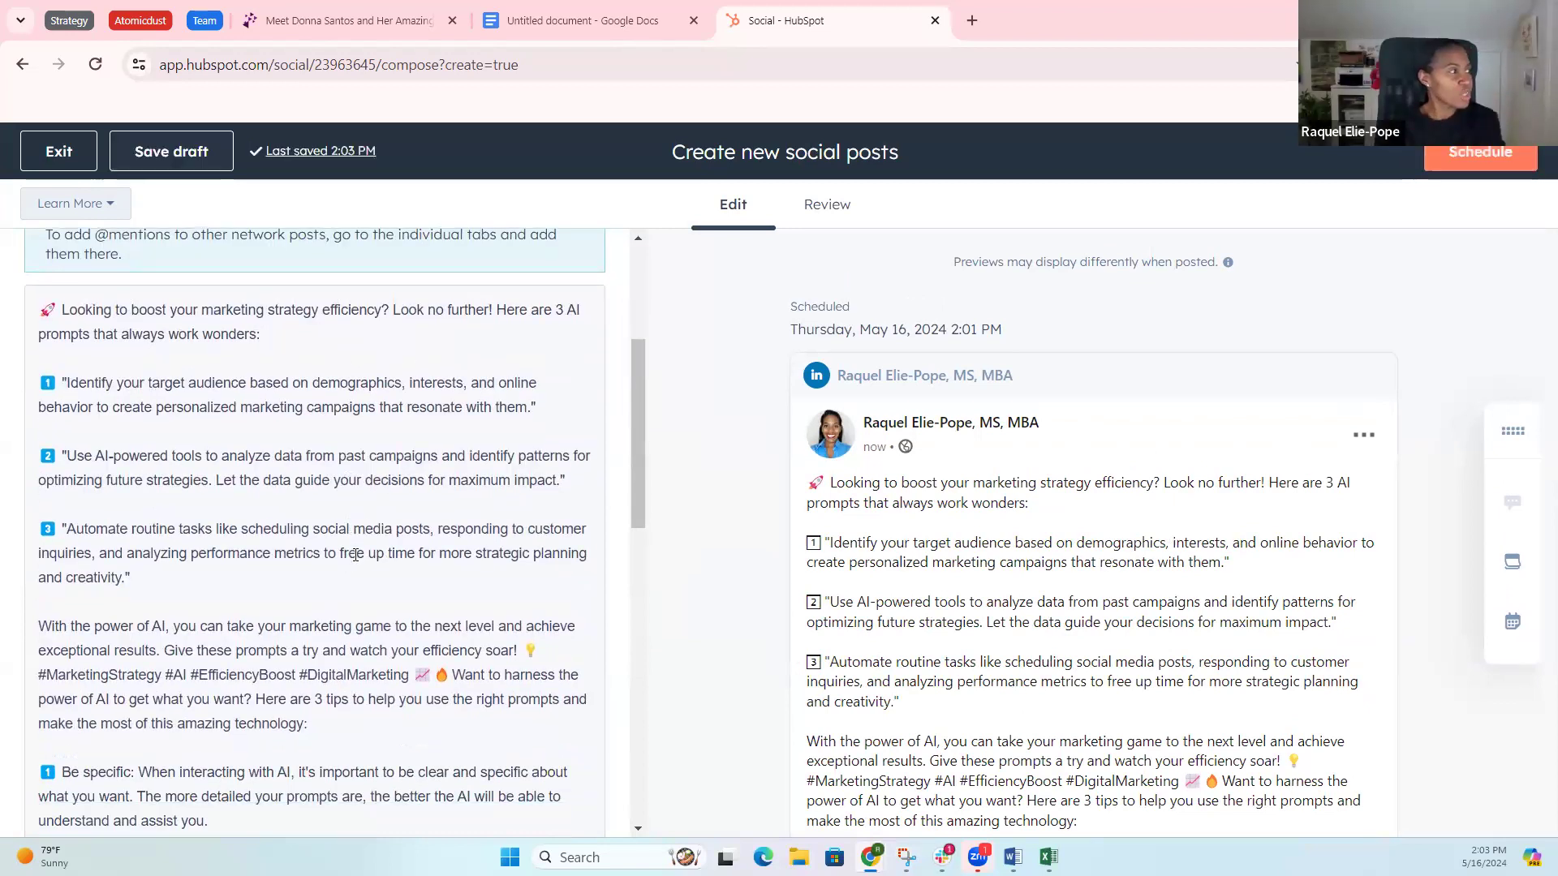
{"action": "left_click", "coordinate": [387, 309]}
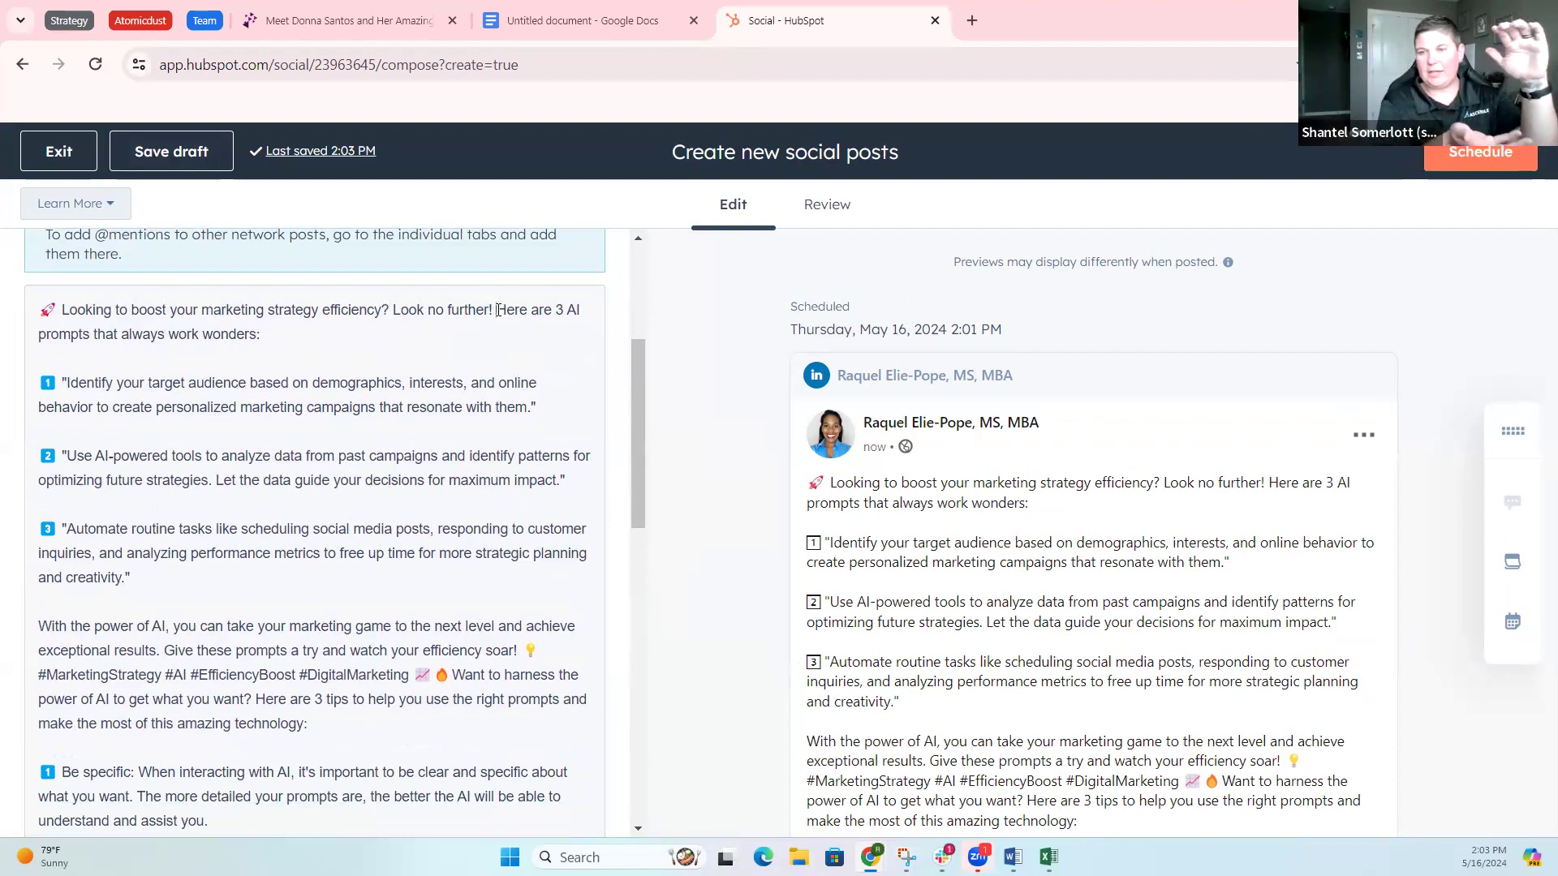
{"action": "left_click_drag", "start_coordinate": [497, 310], "coordinate": [282, 310]}
{"action": "scroll", "coordinate": [380, 642], "scroll_direction": "down", "scroll_amount": 1}
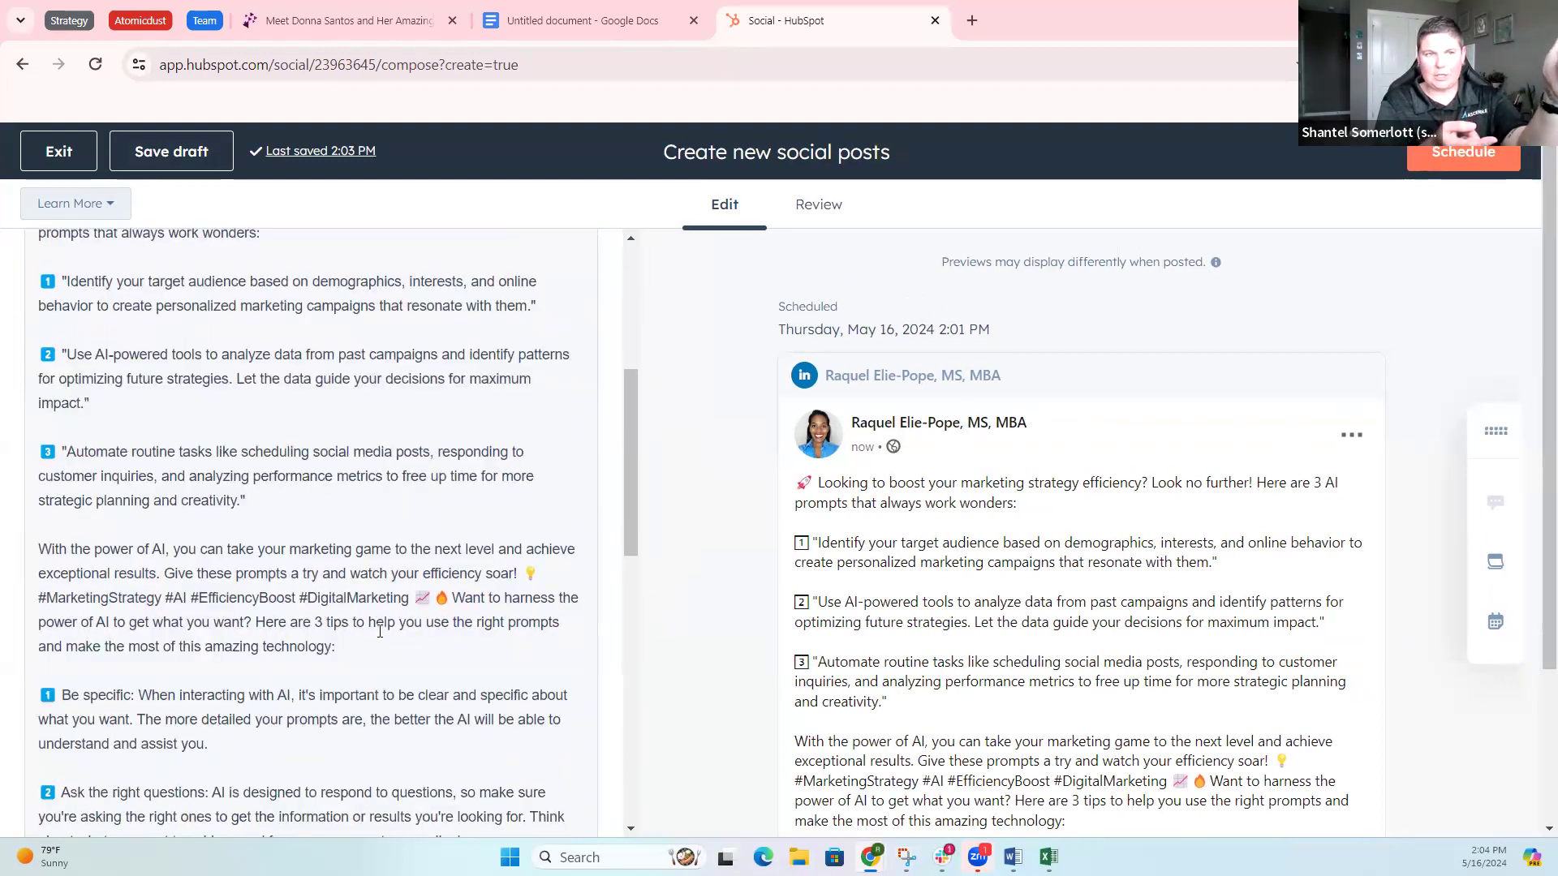
{"action": "scroll", "coordinate": [380, 631], "scroll_direction": "up", "scroll_amount": 2}
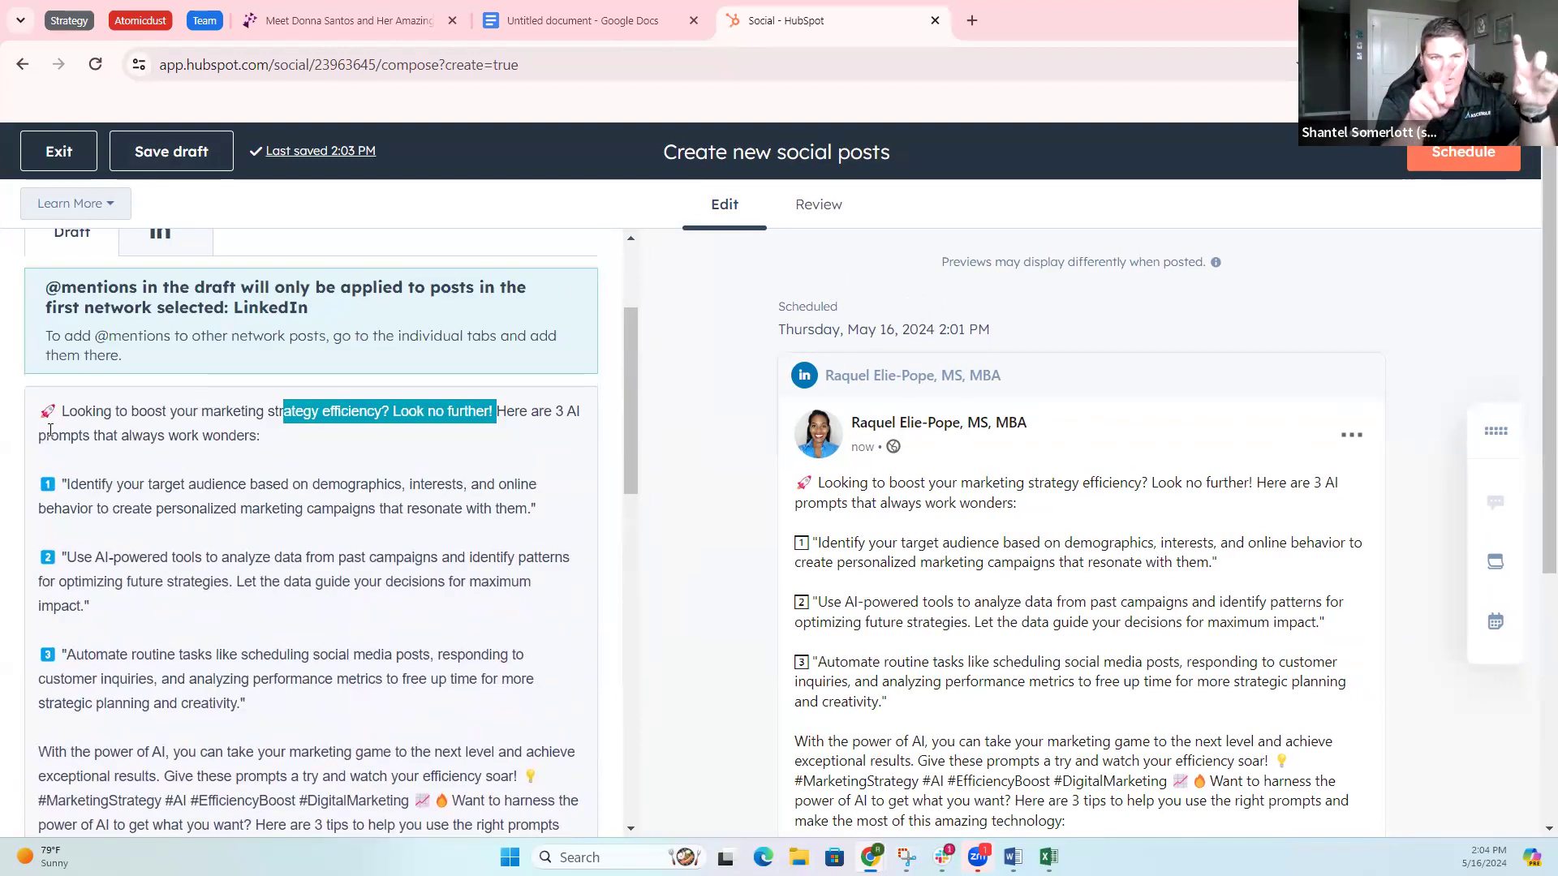
{"action": "left_click", "coordinate": [238, 559]}
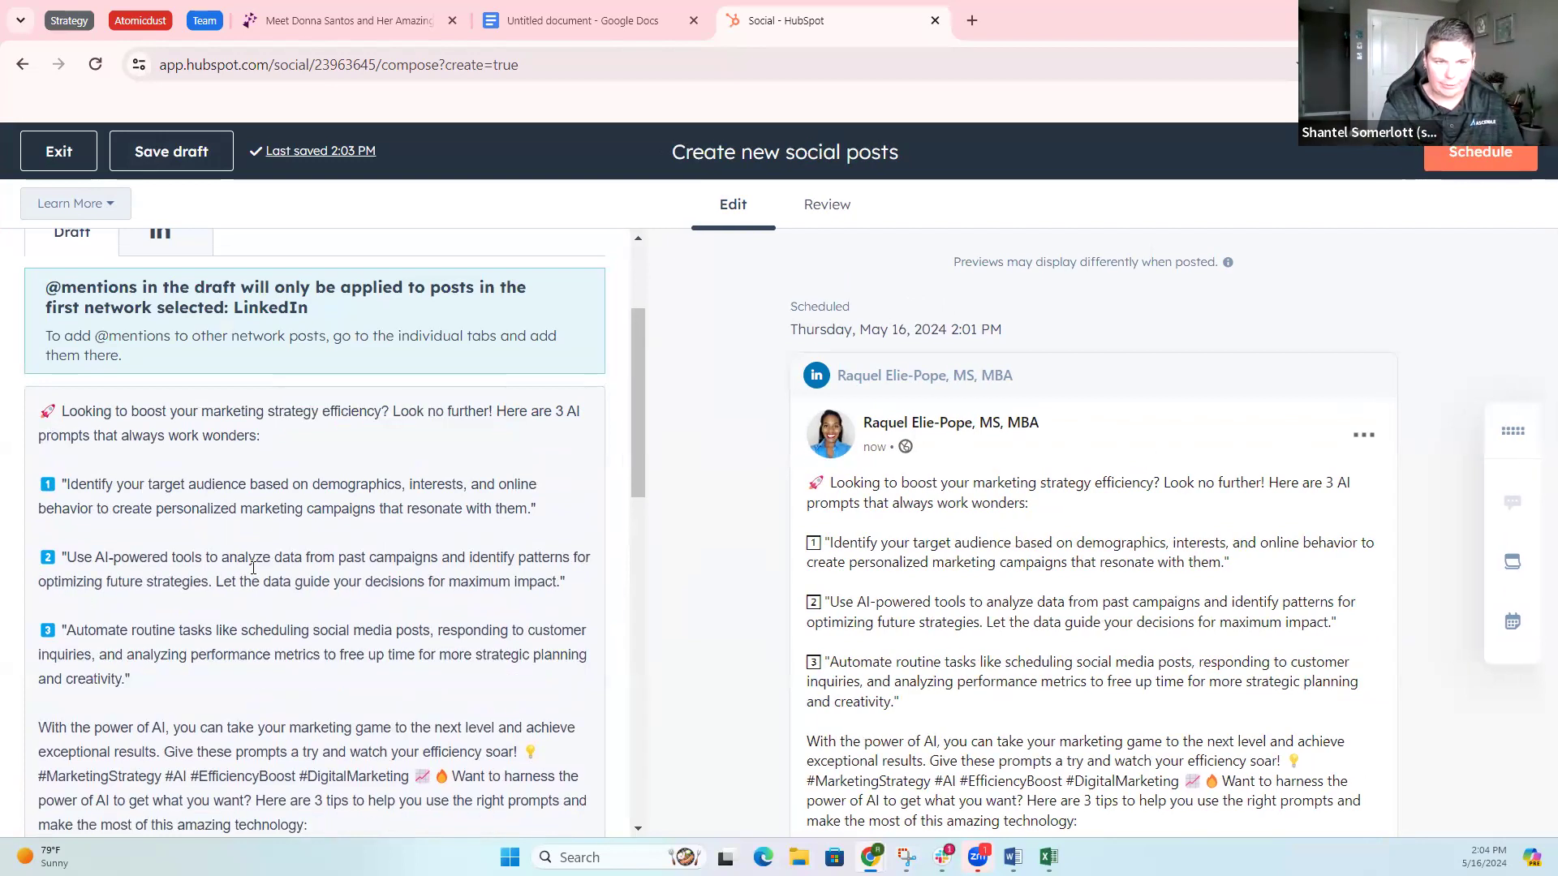
{"action": "scroll", "coordinate": [255, 568], "scroll_direction": "down", "scroll_amount": 1}
{"action": "left_click", "coordinate": [149, 578]}
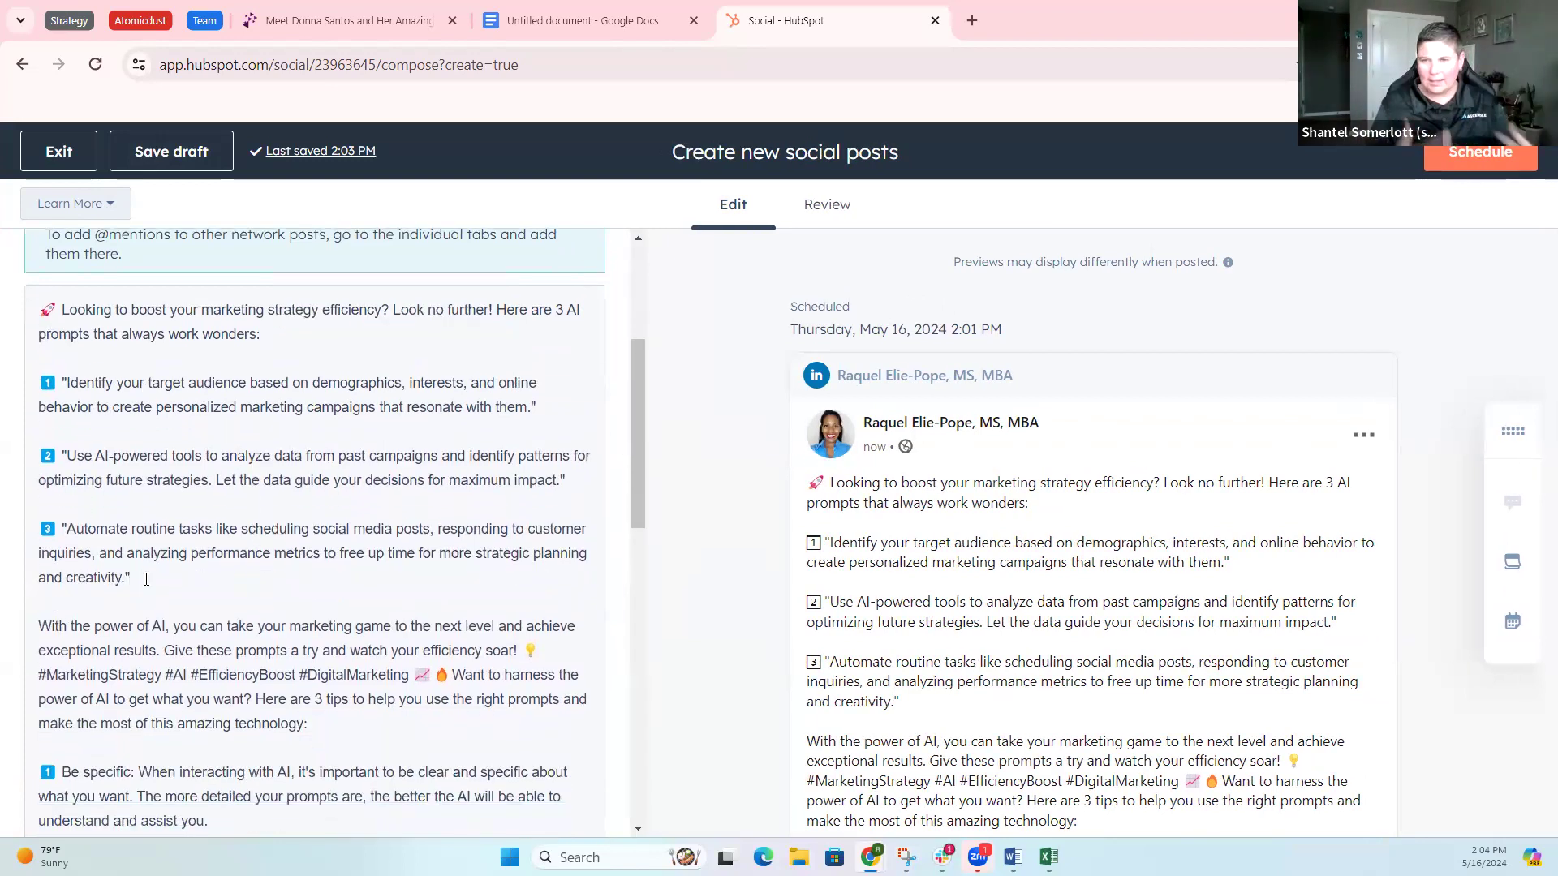
{"action": "scroll", "coordinate": [149, 581], "scroll_direction": "down", "scroll_amount": 1}
{"action": "scroll", "coordinate": [195, 616], "scroll_direction": "down", "scroll_amount": 1}
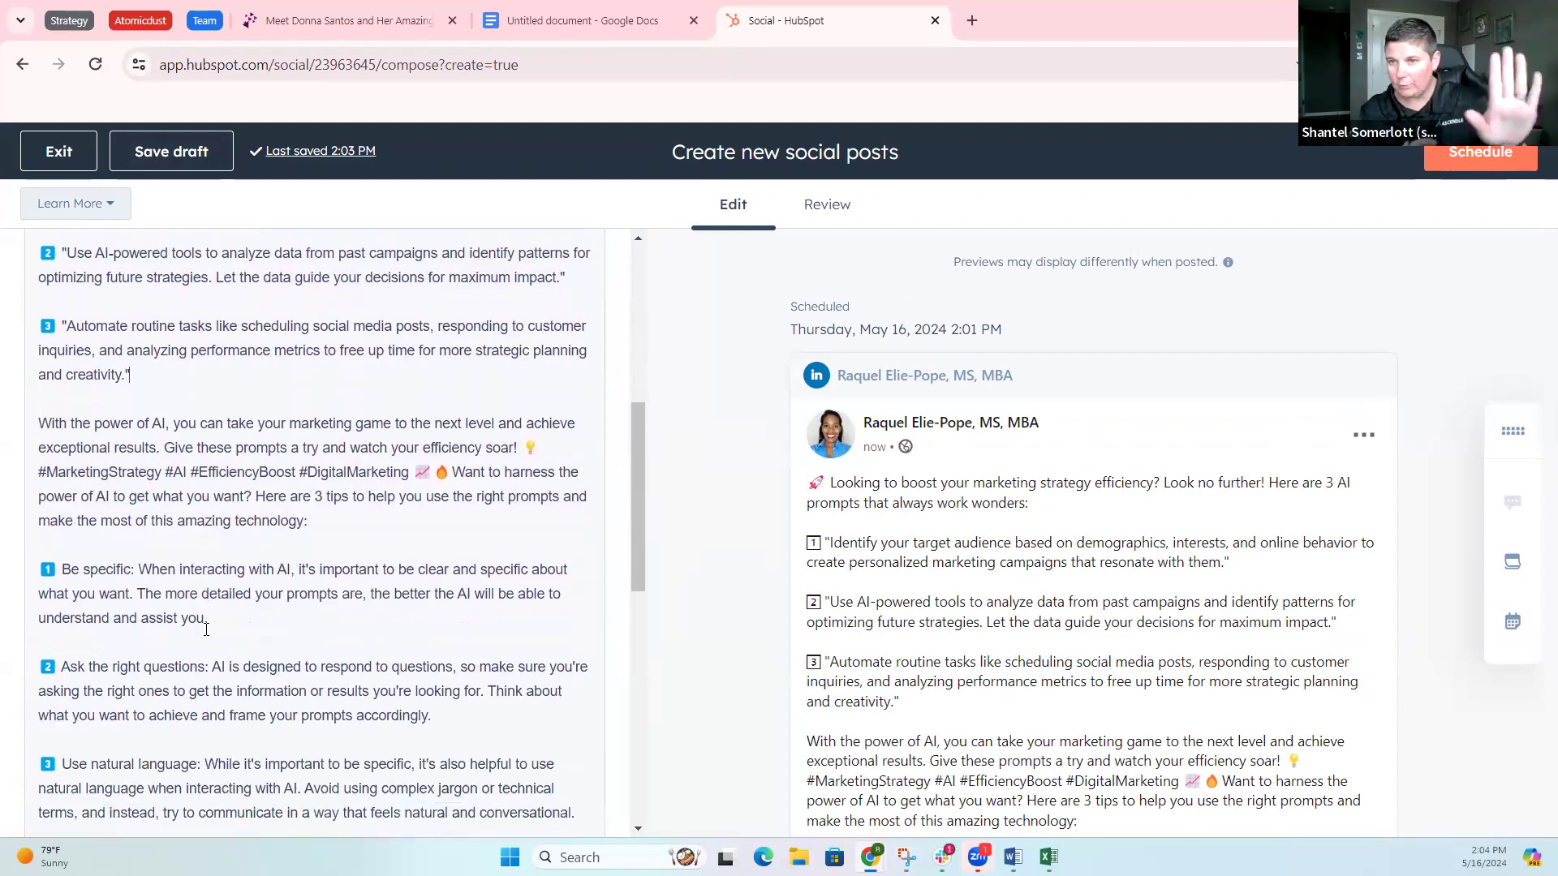
{"action": "scroll", "coordinate": [207, 628], "scroll_direction": "down", "scroll_amount": 1}
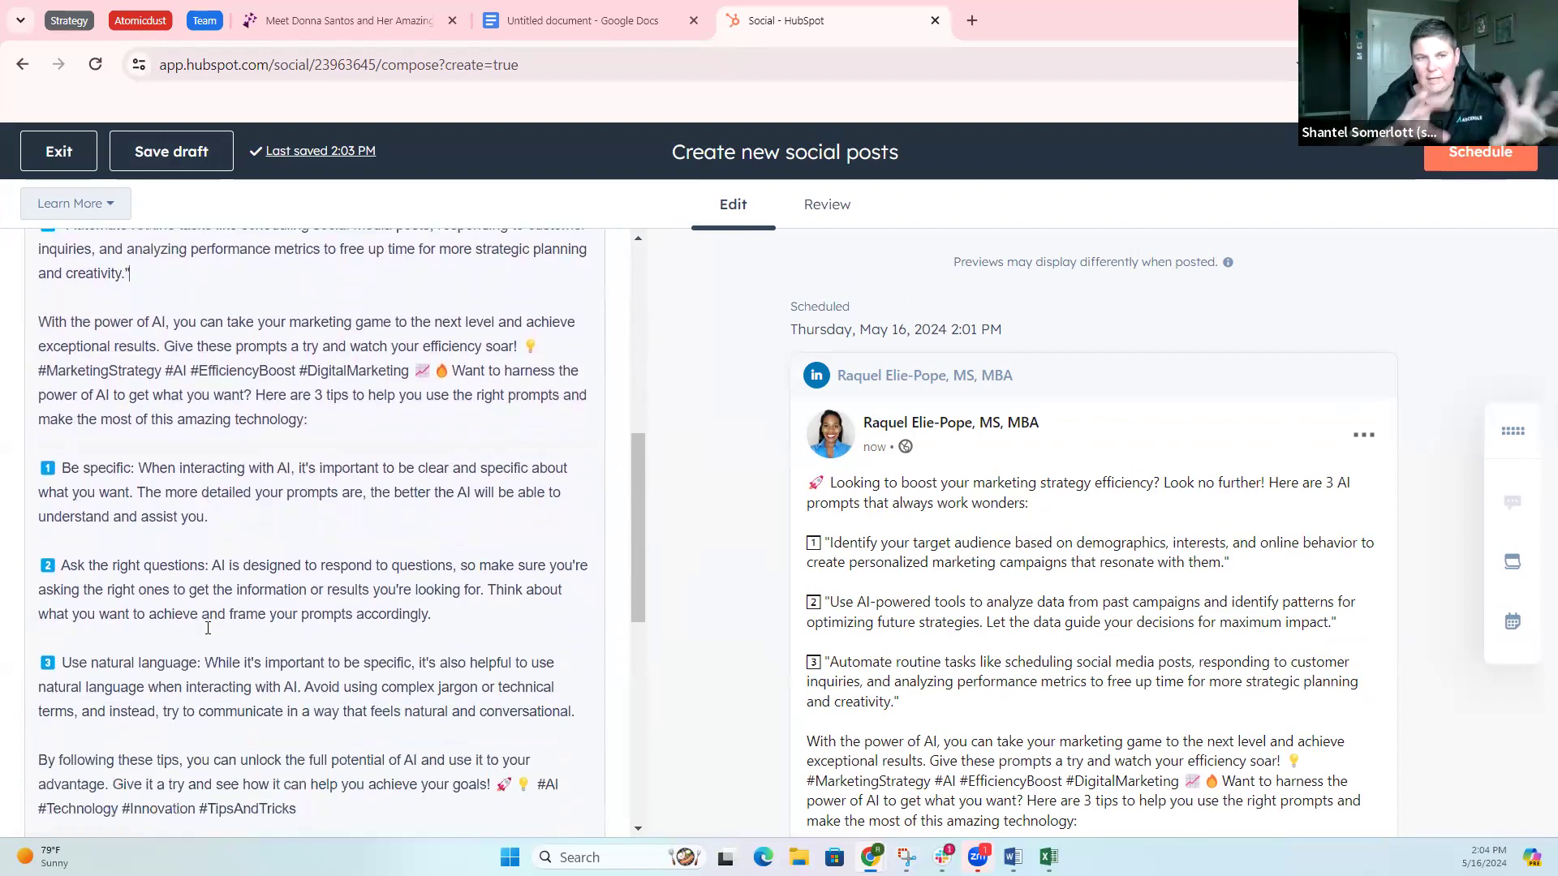
Step: Delete the rocket emoji and the opening sentences "Looking to boost your marketing strategy efficiency? Look no further!" from the draft
{"action": "scroll", "coordinate": [207, 627], "scroll_direction": "down", "scroll_amount": 2}
{"action": "scroll", "coordinate": [179, 643], "scroll_direction": "up", "scroll_amount": 3}
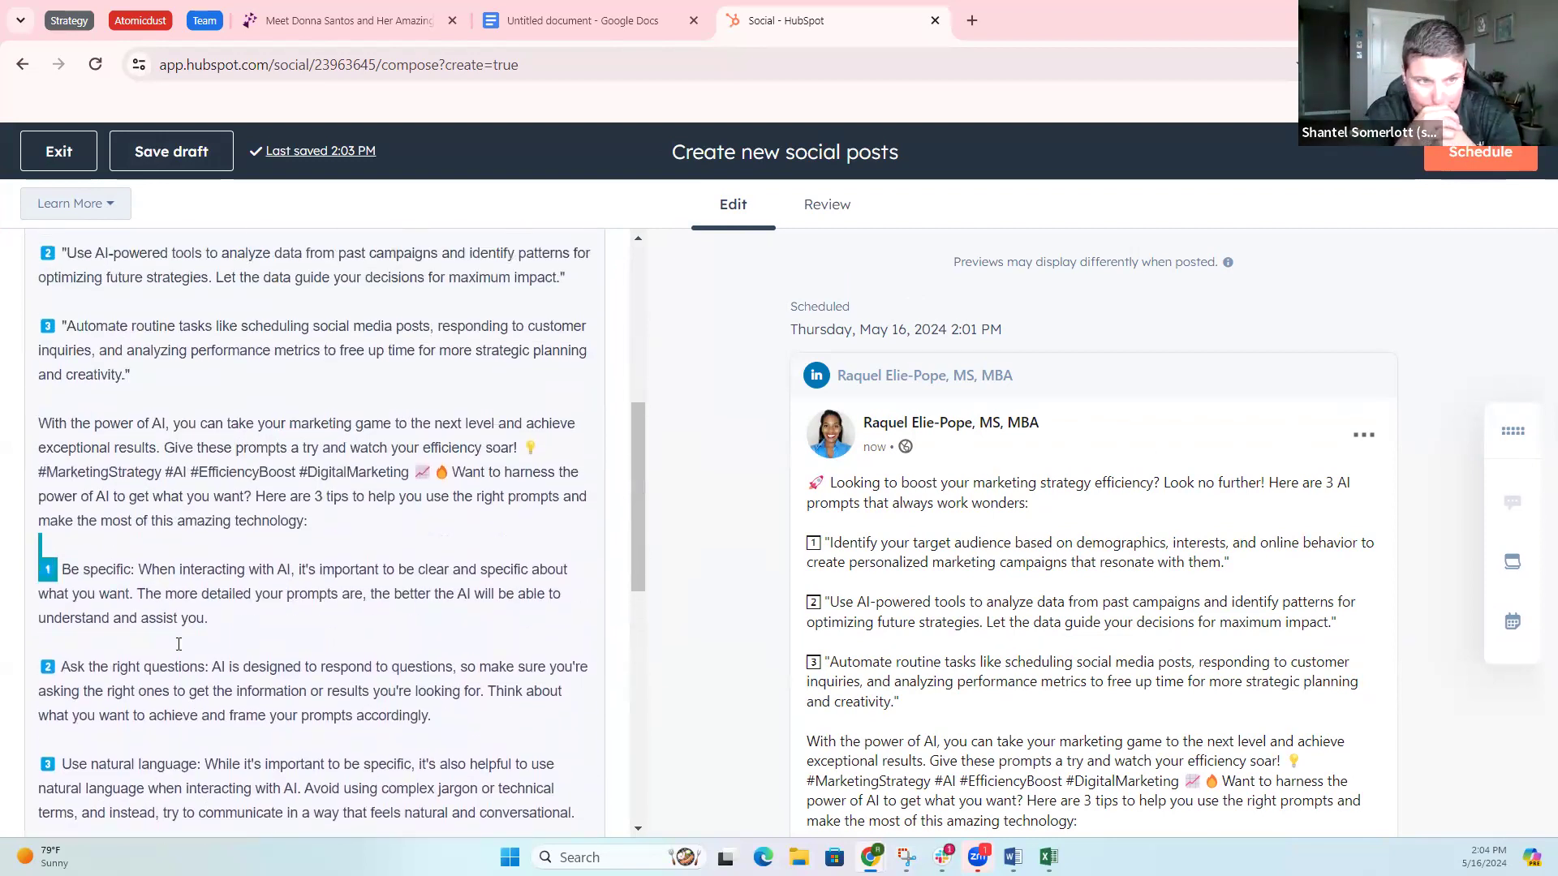
{"action": "scroll", "coordinate": [133, 514], "scroll_direction": "up", "scroll_amount": 3}
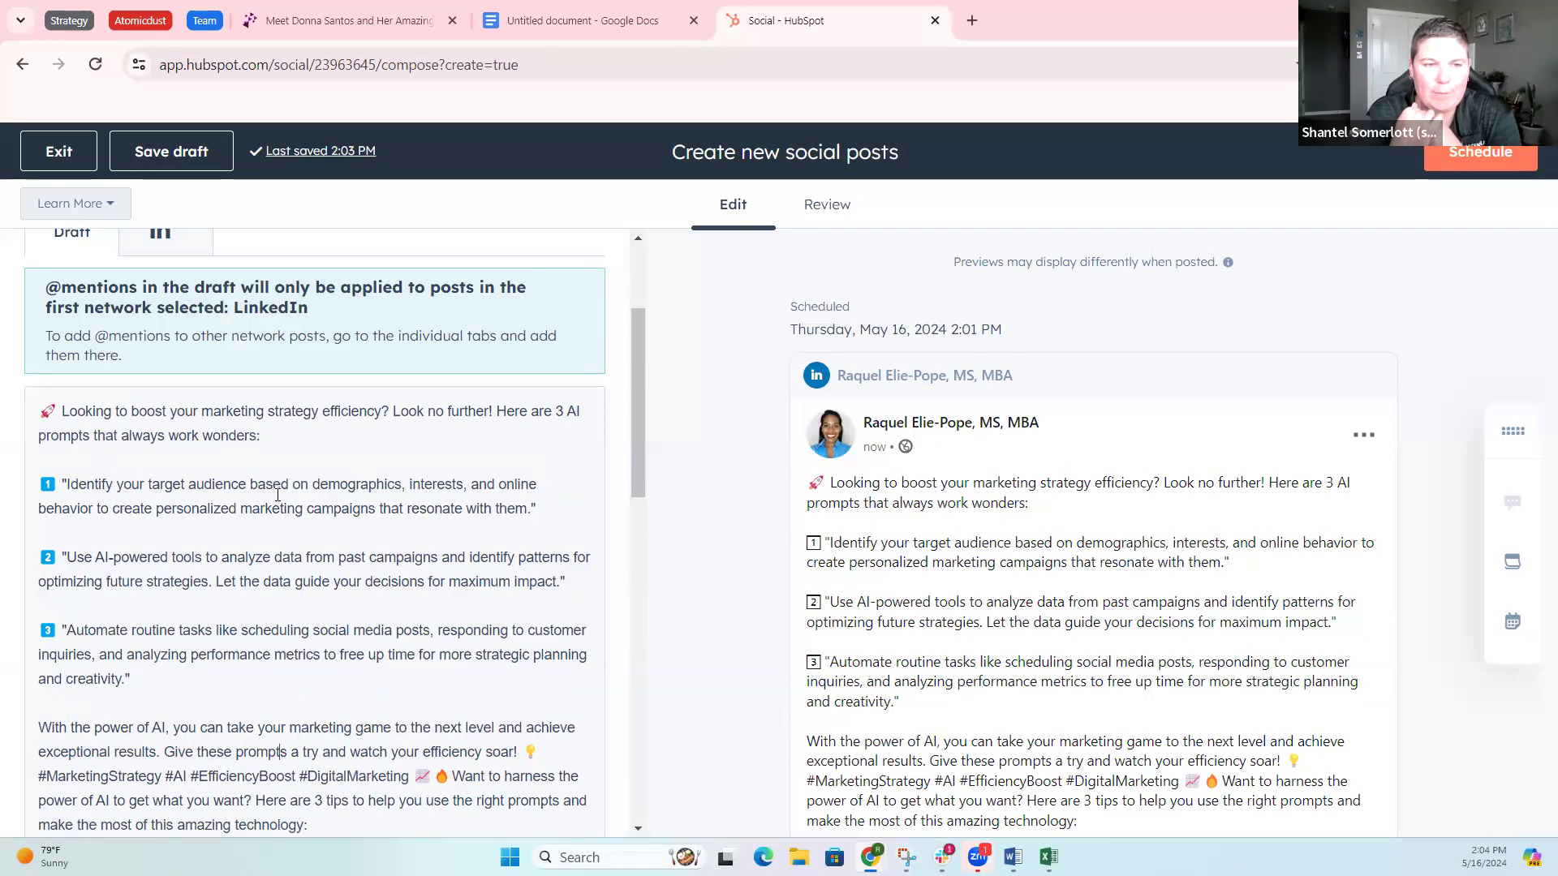
{"action": "left_click_drag", "start_coordinate": [500, 412], "coordinate": [62, 420]}
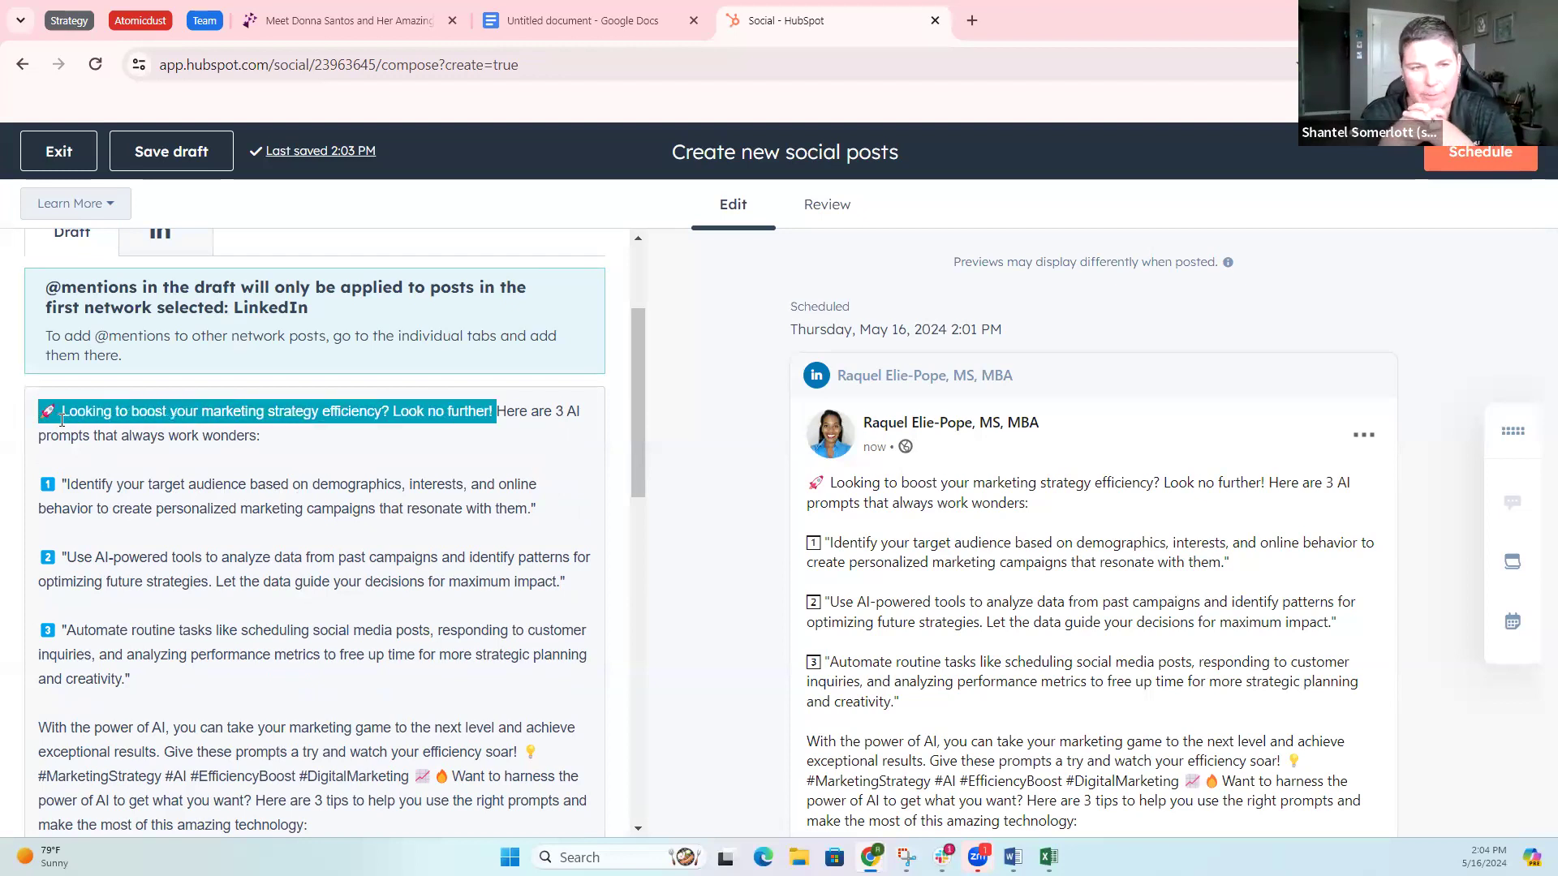
{"action": "key", "text": "BackSpace"}
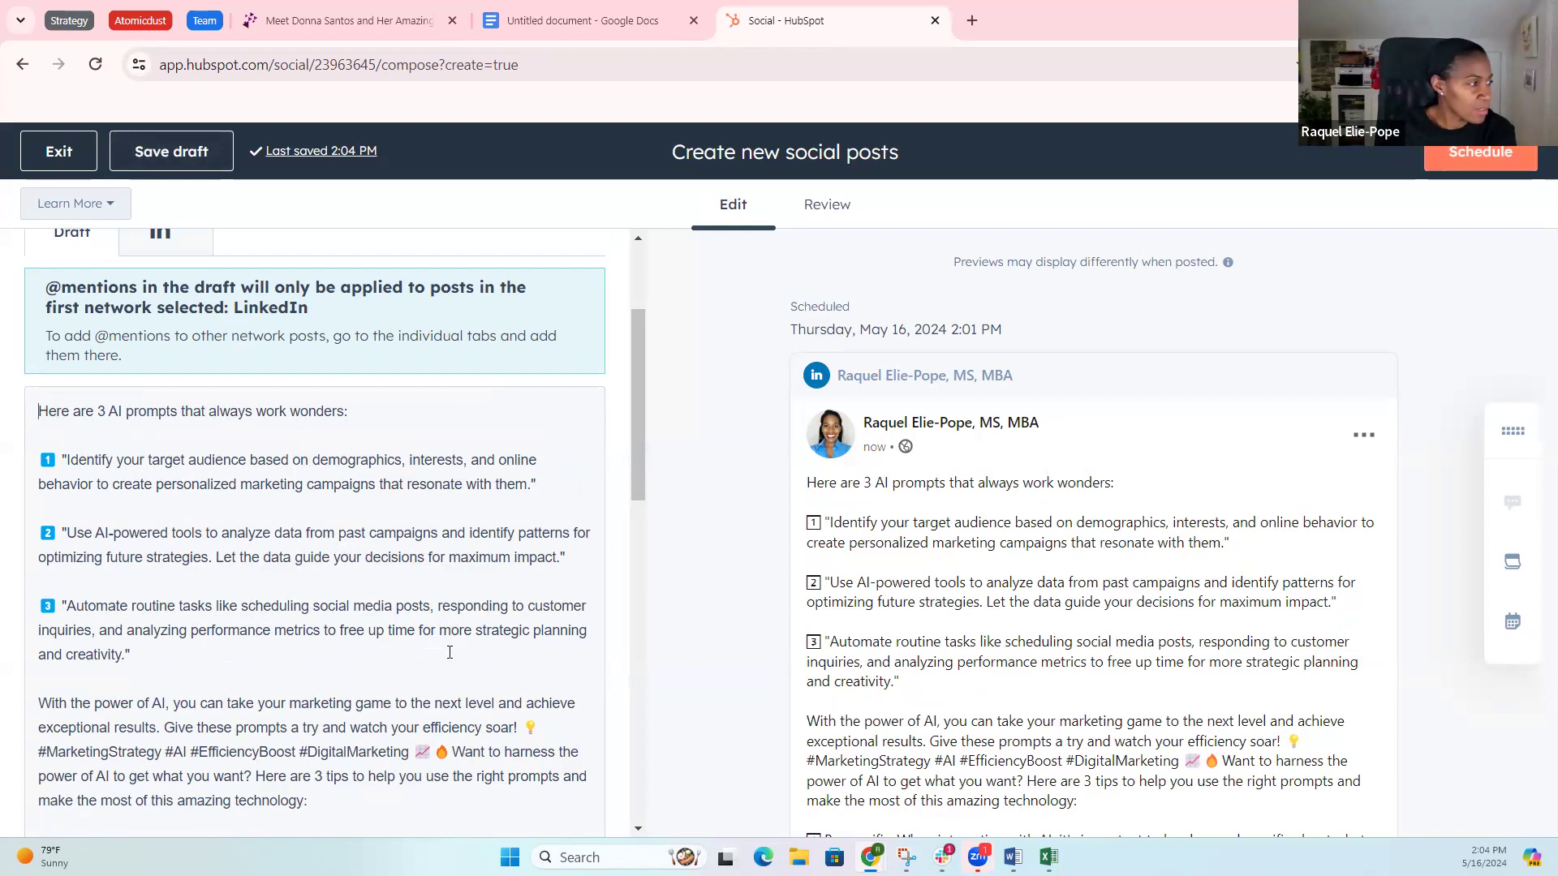
Step: Separate the new post from the earlier tips text with a blank line after "#DigitalMarketing"
{"action": "left_click", "coordinate": [176, 654]}
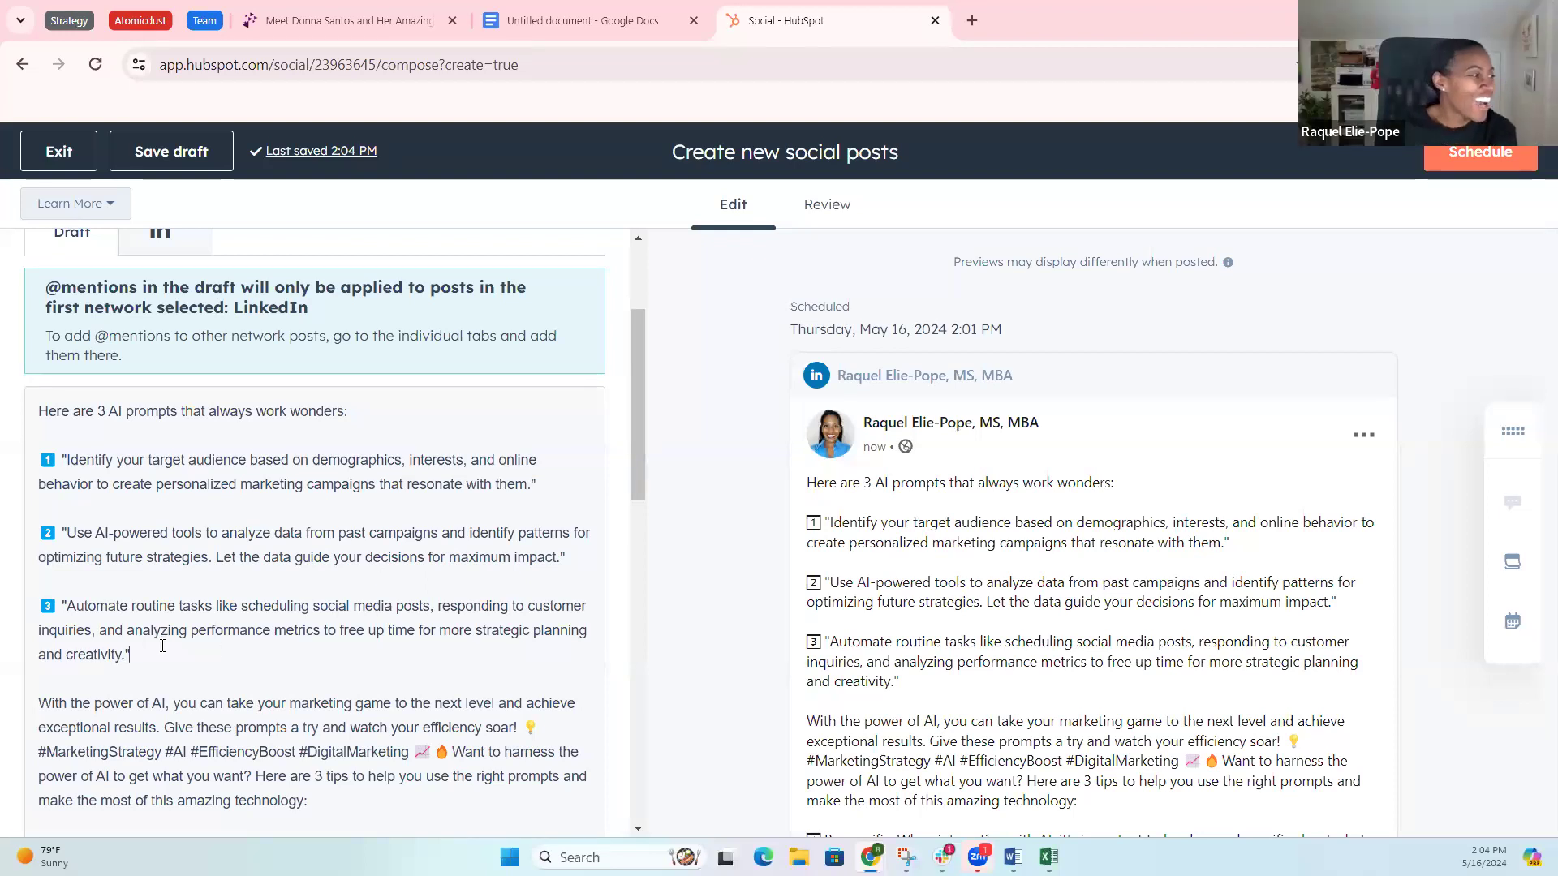
{"action": "scroll", "coordinate": [91, 637], "scroll_direction": "down", "scroll_amount": 1}
{"action": "scroll", "coordinate": [87, 677], "scroll_direction": "down", "scroll_amount": 1}
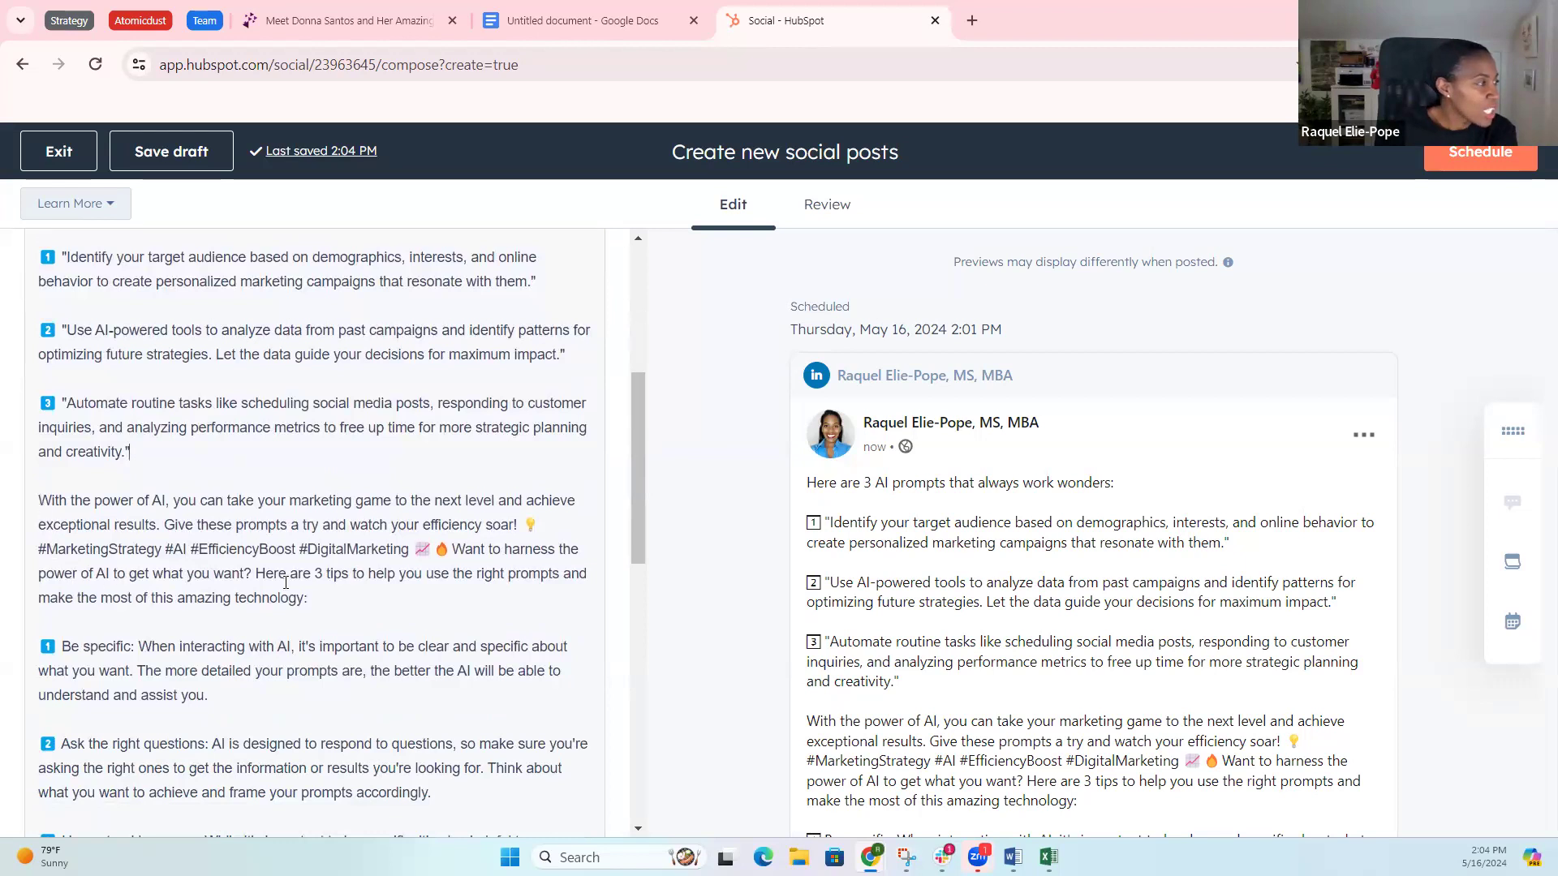
{"action": "left_click", "coordinate": [412, 548]}
{"action": "key", "text": "Return"}
{"action": "key", "text": "Return"}
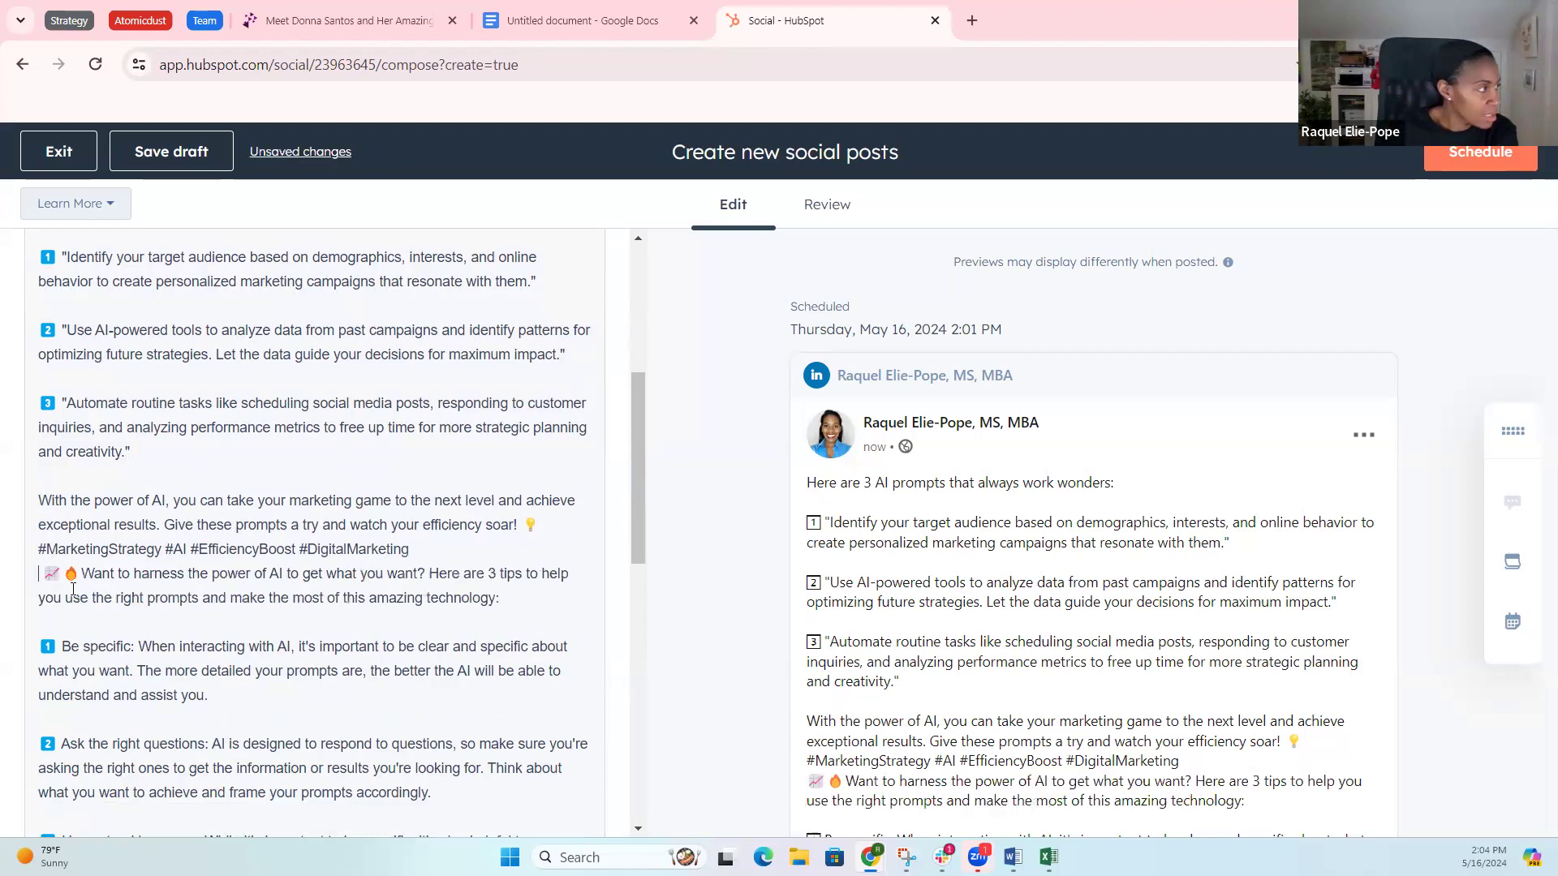
Step: Delete the earlier tips text, from "Want to harness the power of AI" through "#TipsAndTricks", and the leftover blank lines
{"action": "left_click_drag", "start_coordinate": [44, 595], "coordinate": [208, 719]}
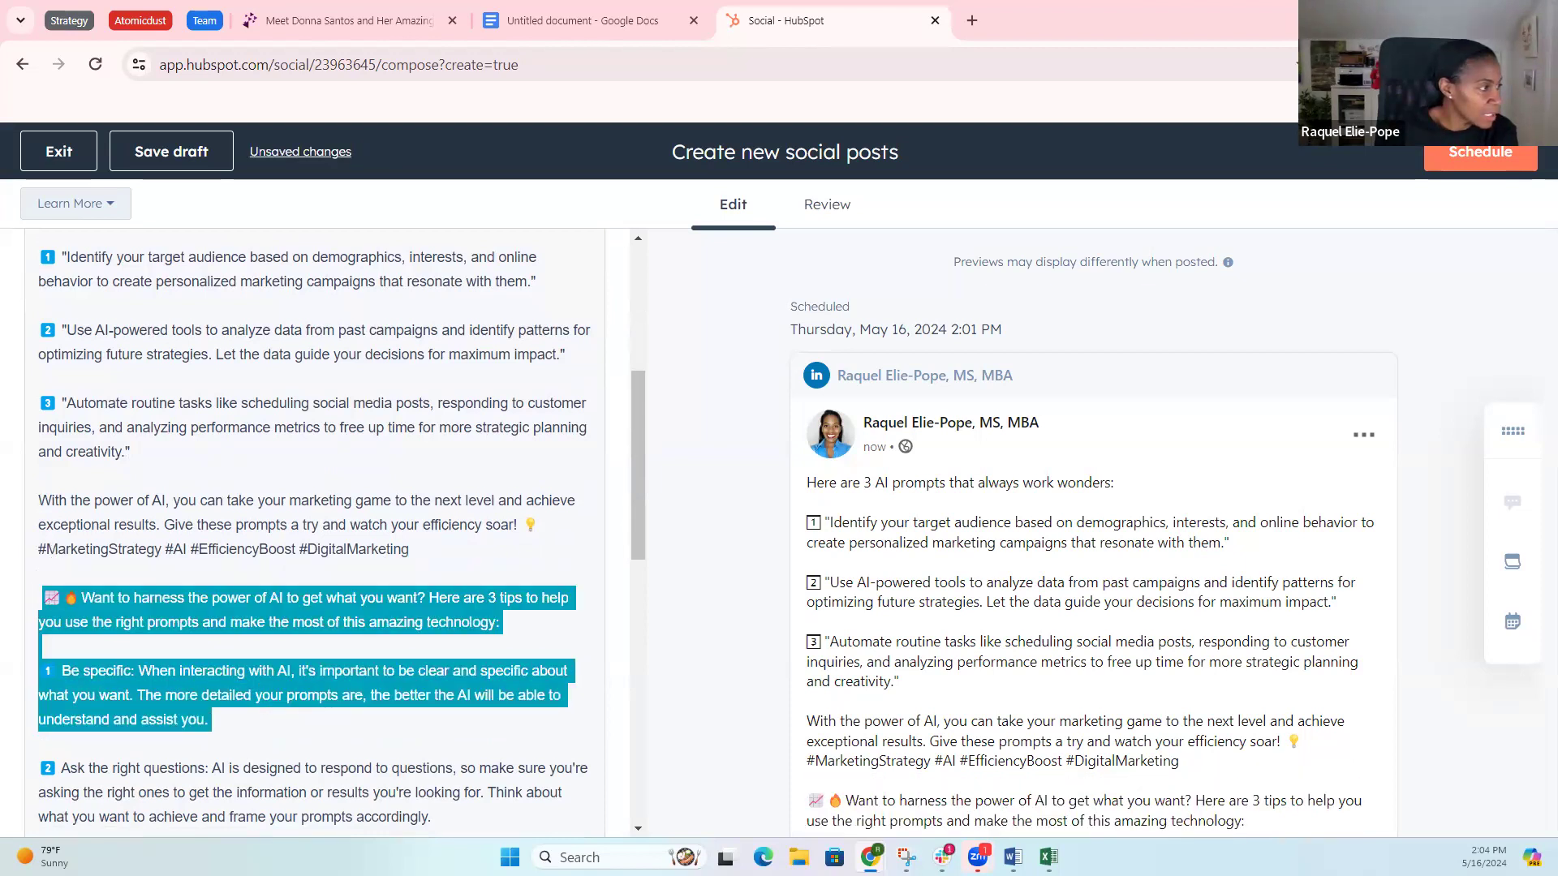
{"action": "scroll", "coordinate": [529, 564], "scroll_direction": "down", "scroll_amount": 10}
{"action": "scroll", "coordinate": [517, 412], "scroll_direction": "up", "scroll_amount": 1}
{"action": "scroll", "coordinate": [517, 412], "scroll_direction": "up", "scroll_amount": 8}
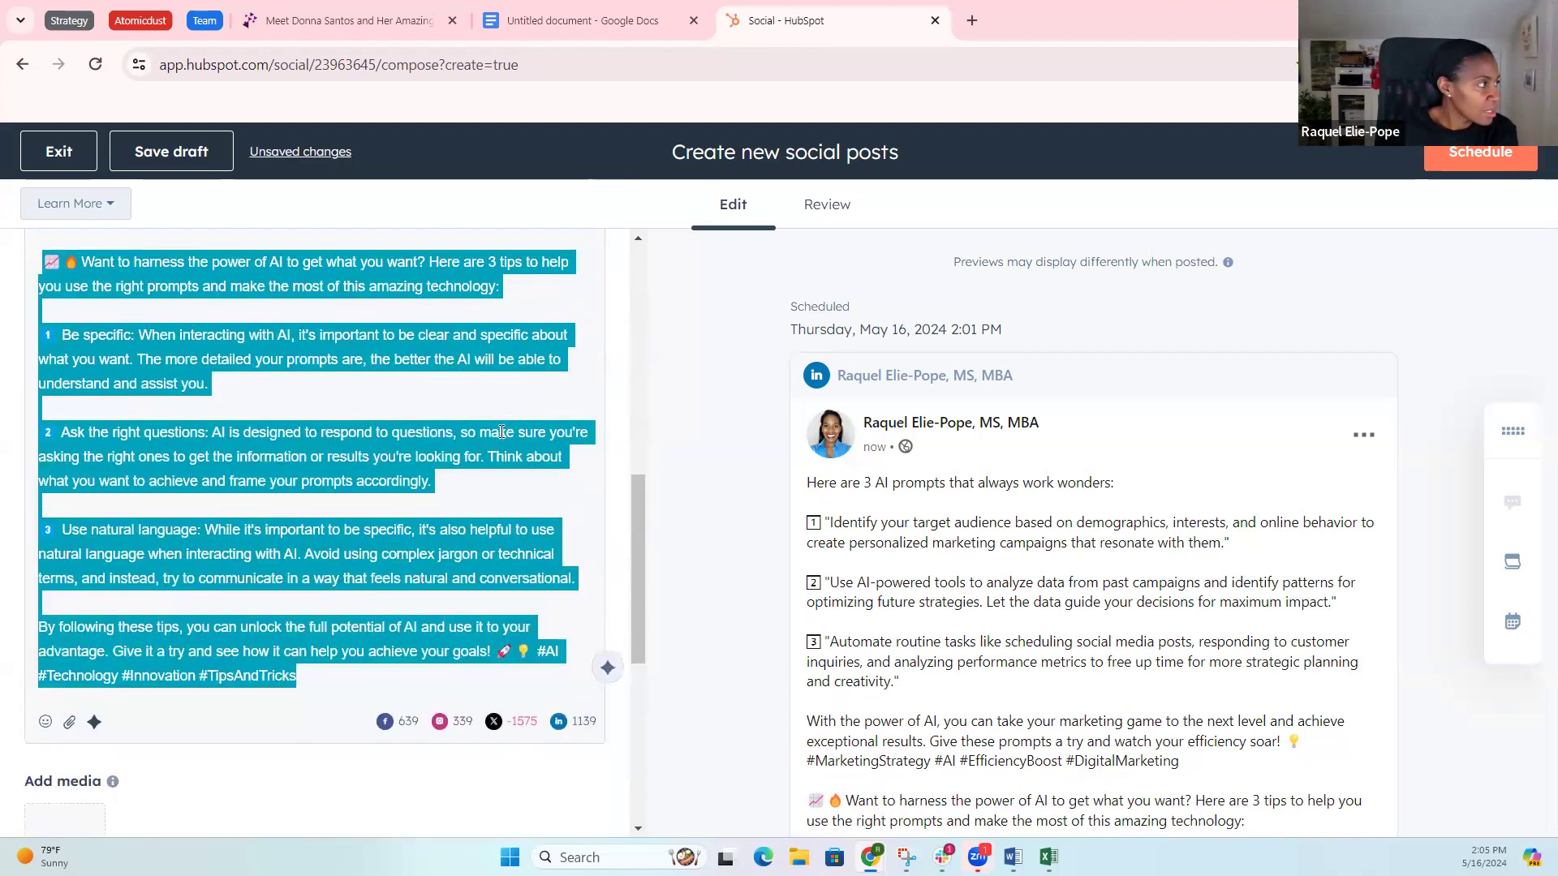
{"action": "key", "text": "BackSpace"}
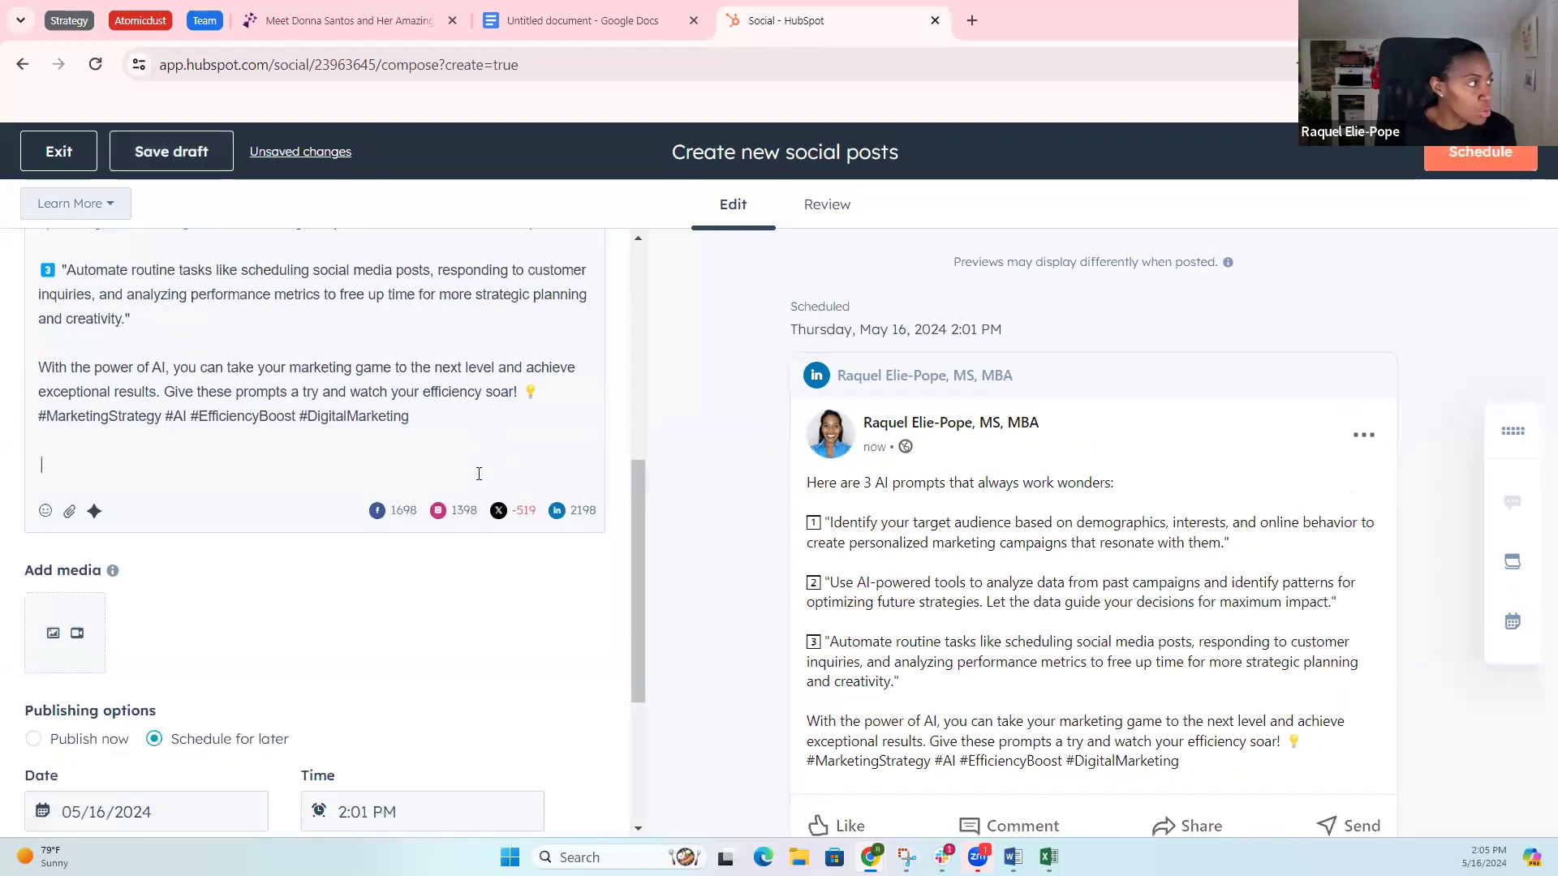
{"action": "key", "text": "BackSpace"}
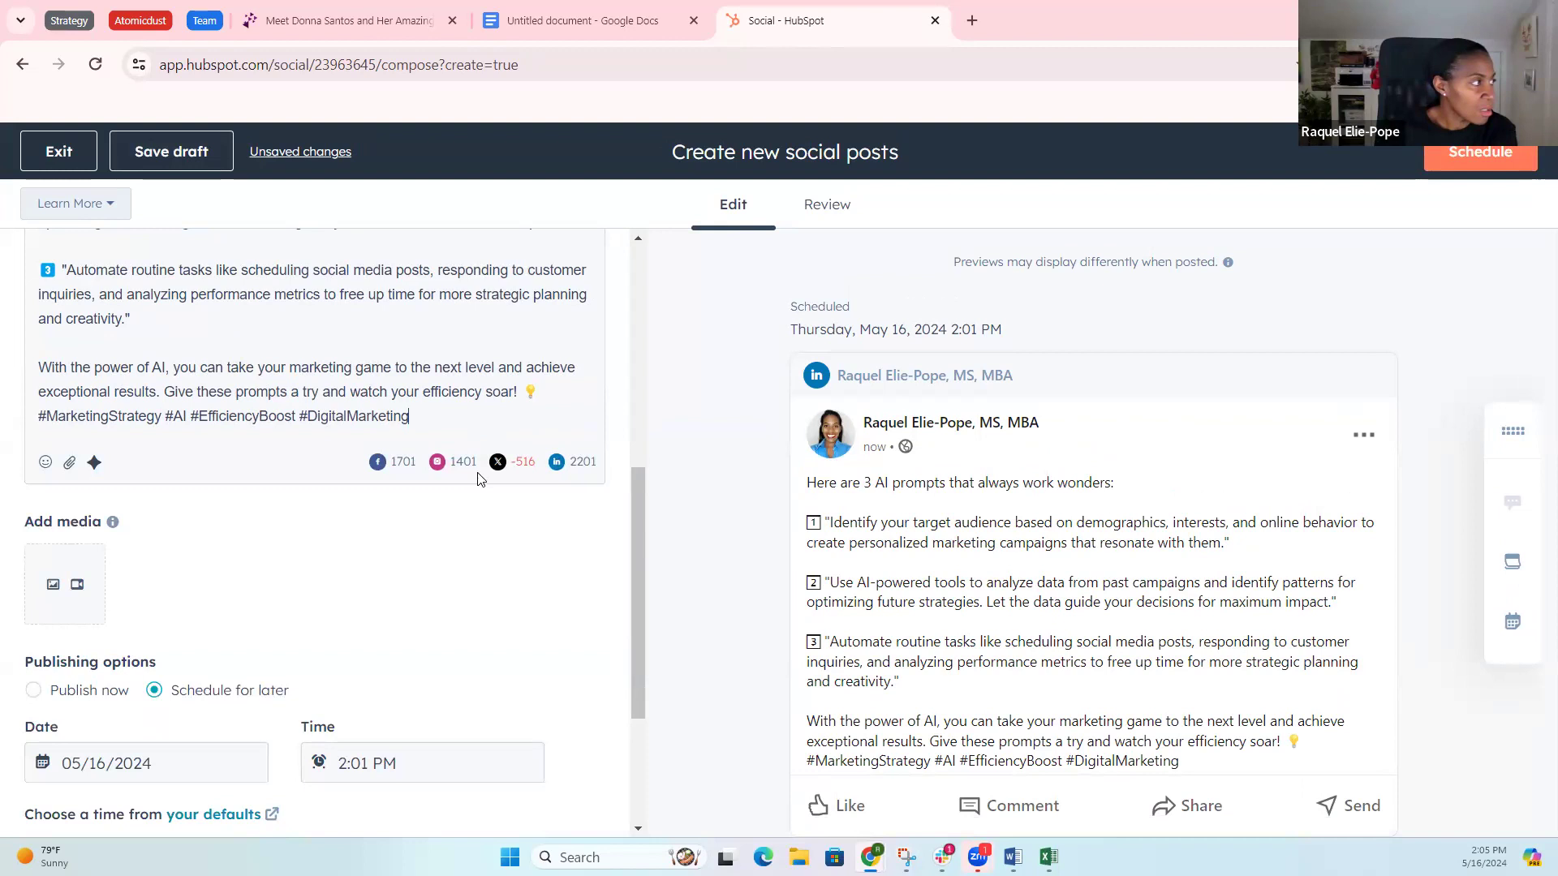
Step: Check the shortened post once more and save it as a draft
{"action": "scroll", "coordinate": [340, 540], "scroll_direction": "down", "scroll_amount": 1}
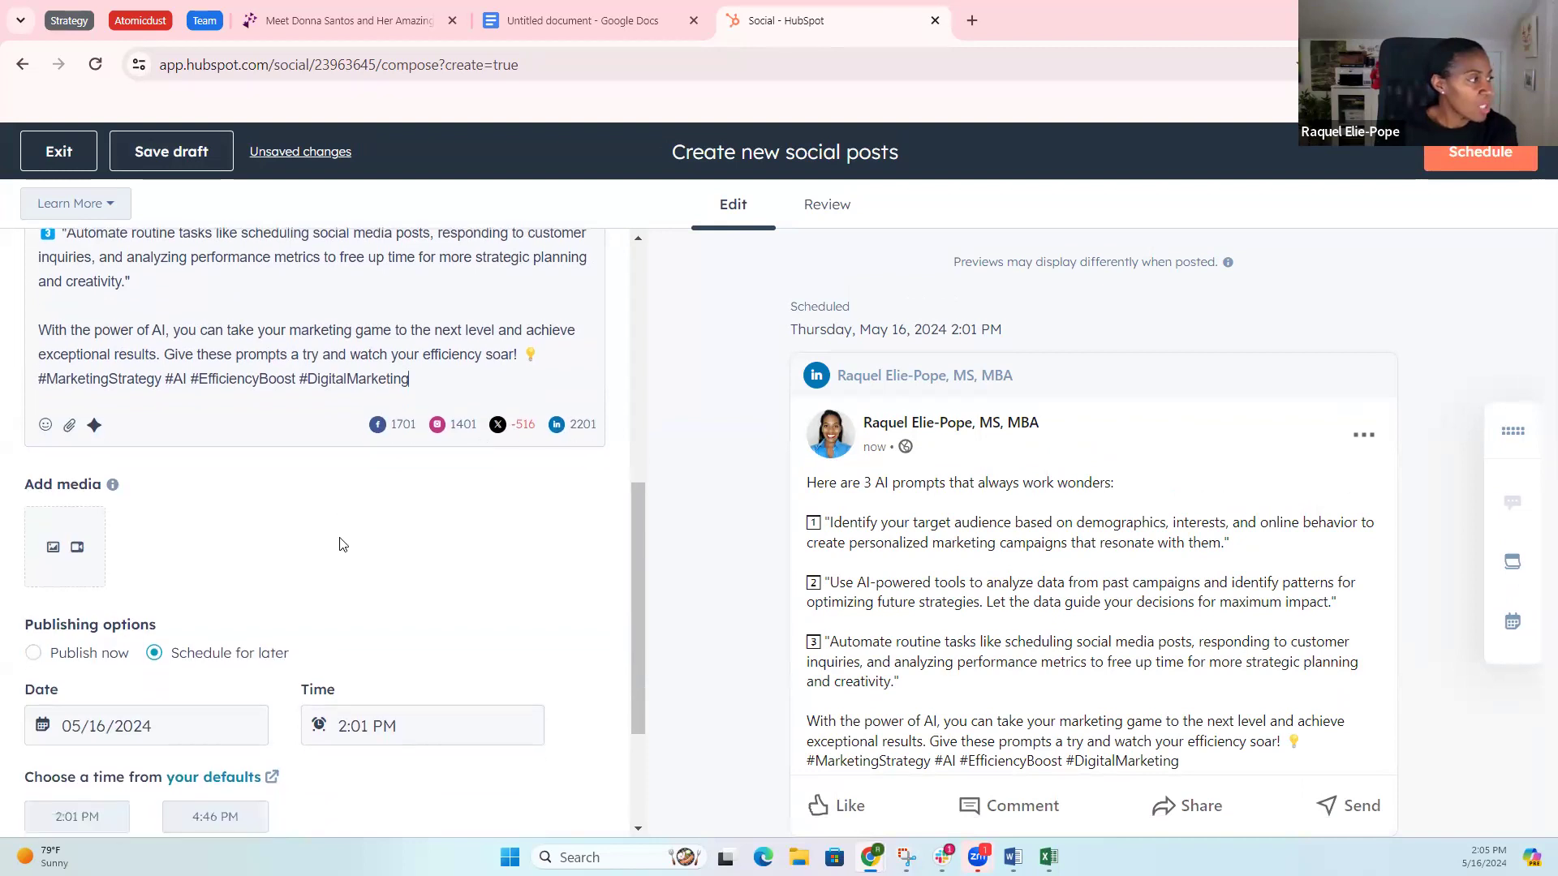
{"action": "scroll", "coordinate": [315, 490], "scroll_direction": "up", "scroll_amount": 6}
{"action": "scroll", "coordinate": [320, 499], "scroll_direction": "down", "scroll_amount": 2}
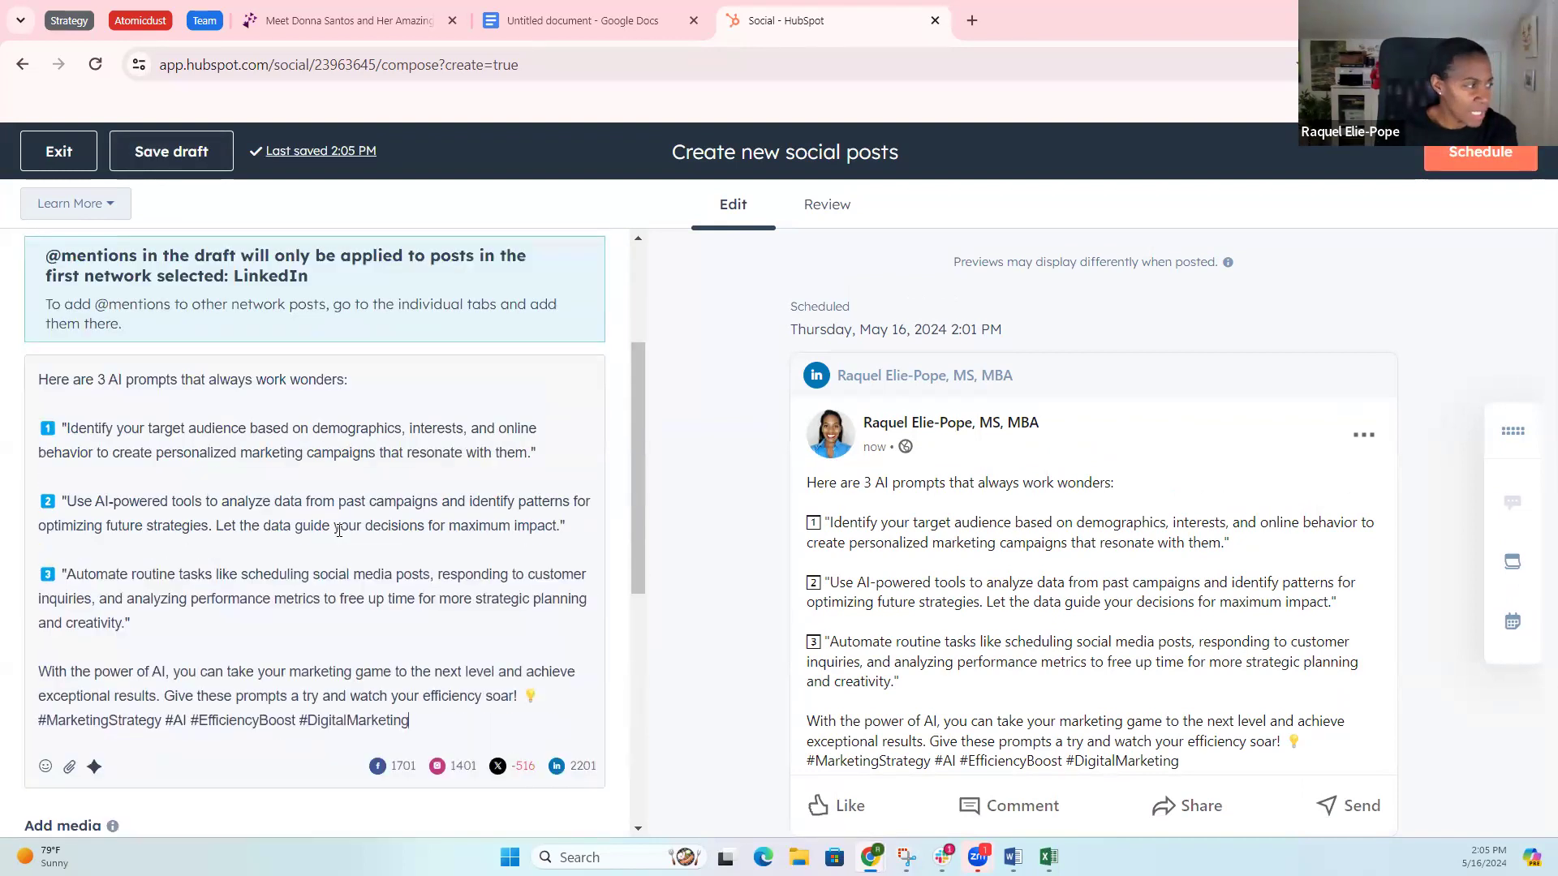
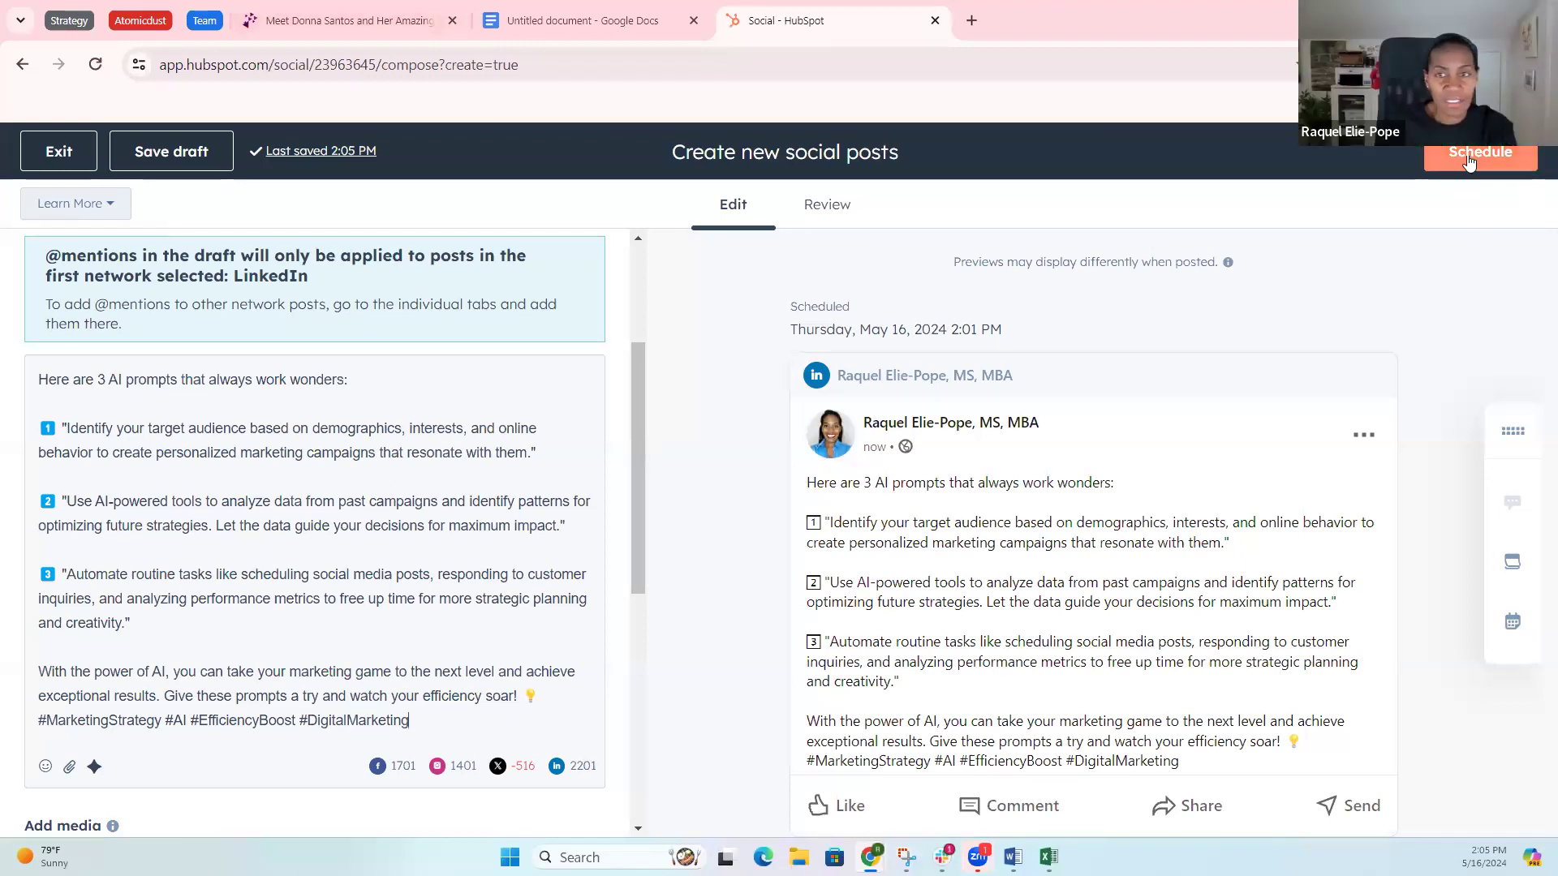
{"action": "left_click", "coordinate": [167, 152]}
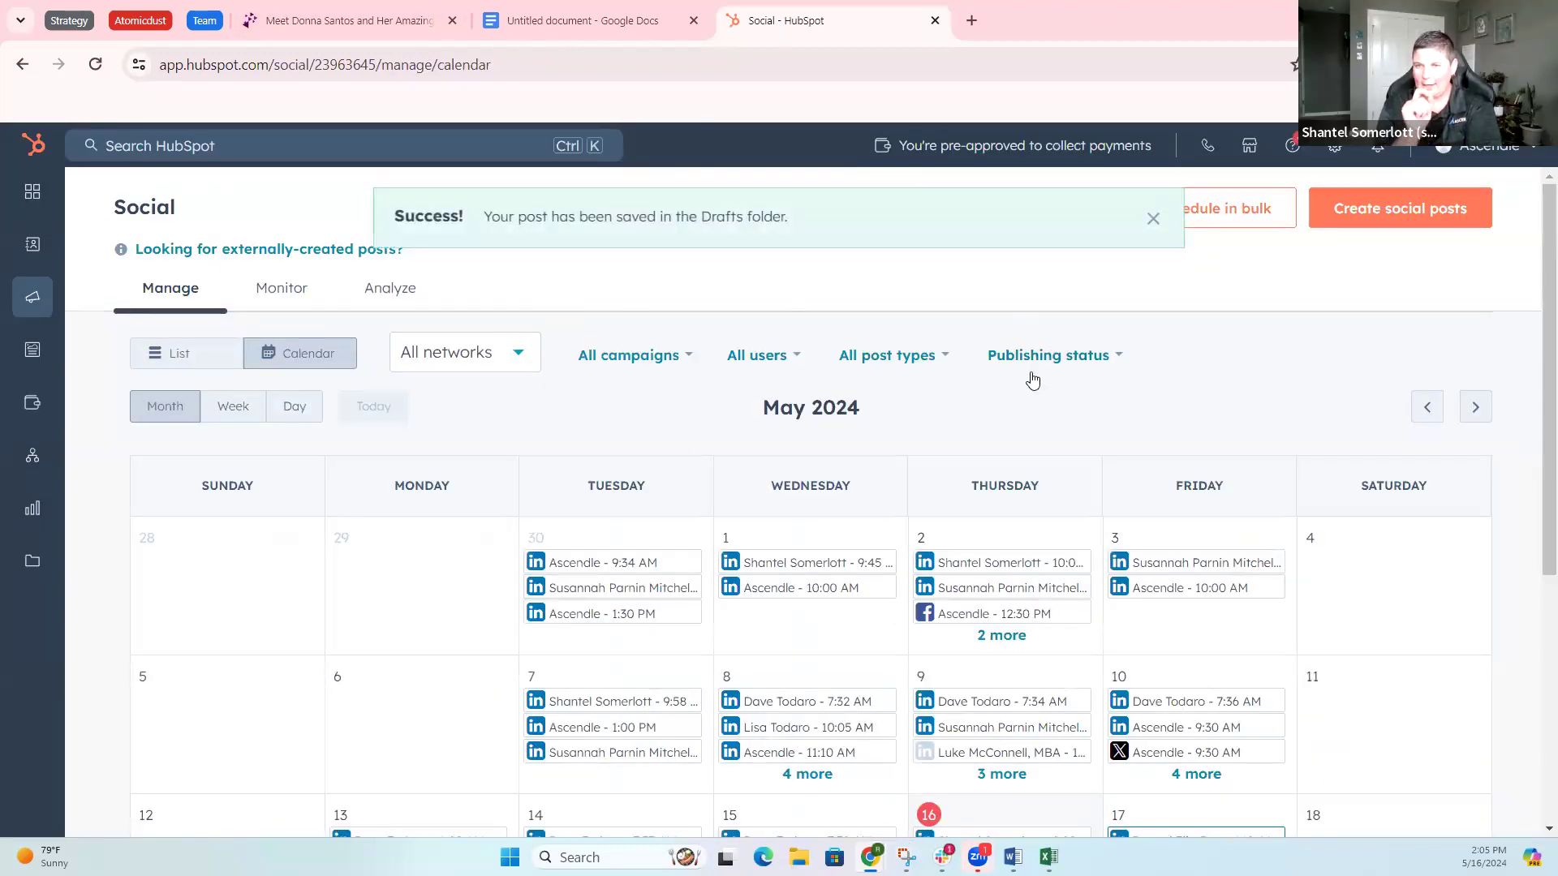
Step: Find the 2:01 PM draft among the May 16 posts in the monthly calendar and open its preview
{"action": "left_click", "coordinate": [196, 357]}
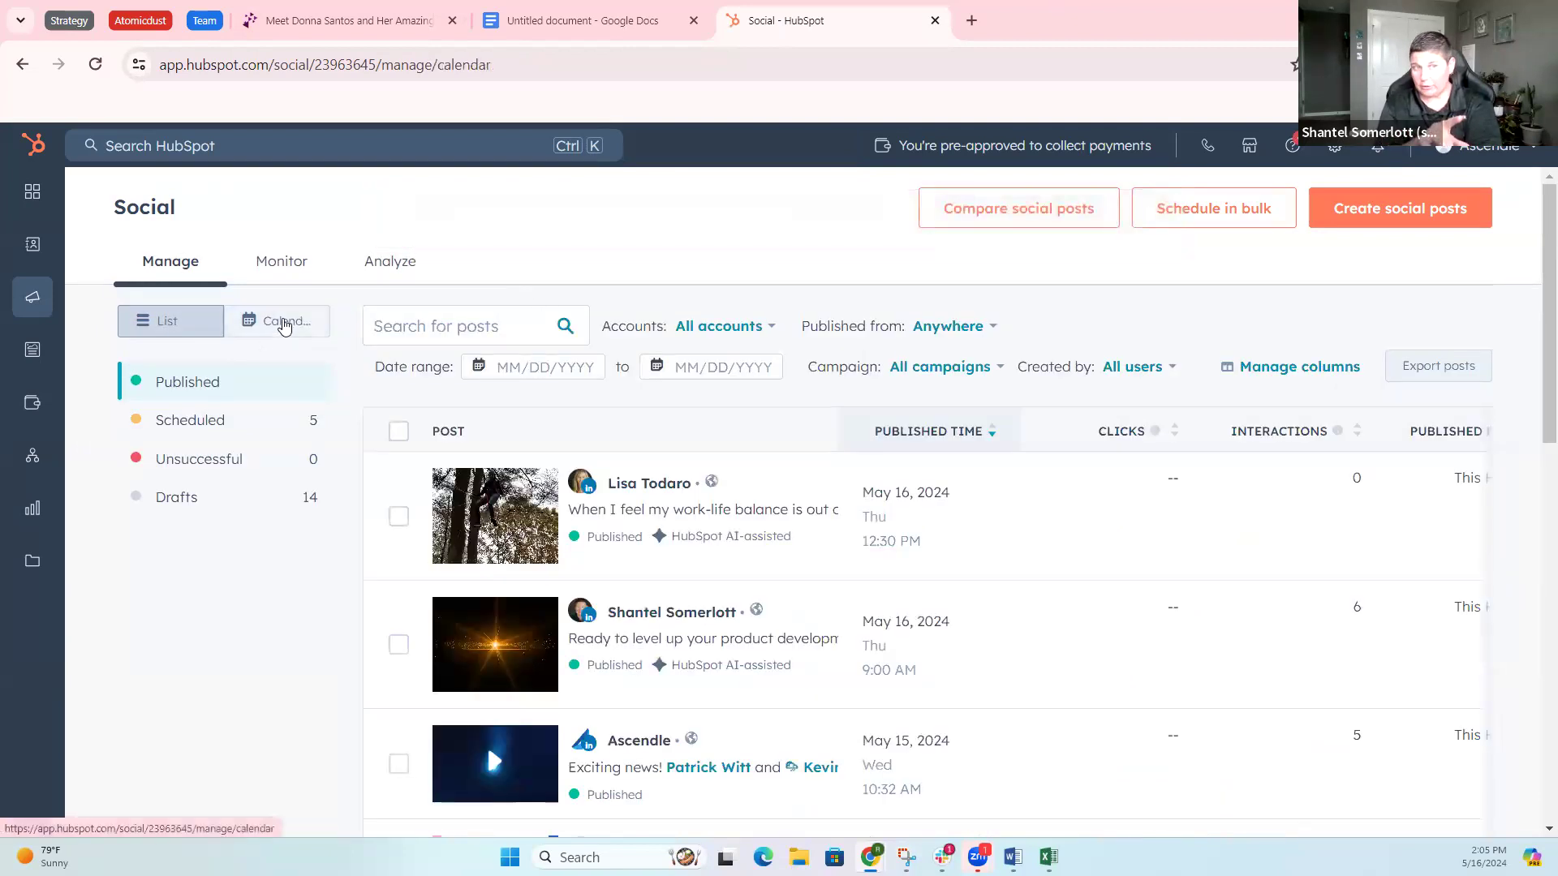
{"action": "left_click", "coordinate": [280, 324]}
{"action": "scroll", "coordinate": [1245, 685], "scroll_direction": "down", "scroll_amount": 4}
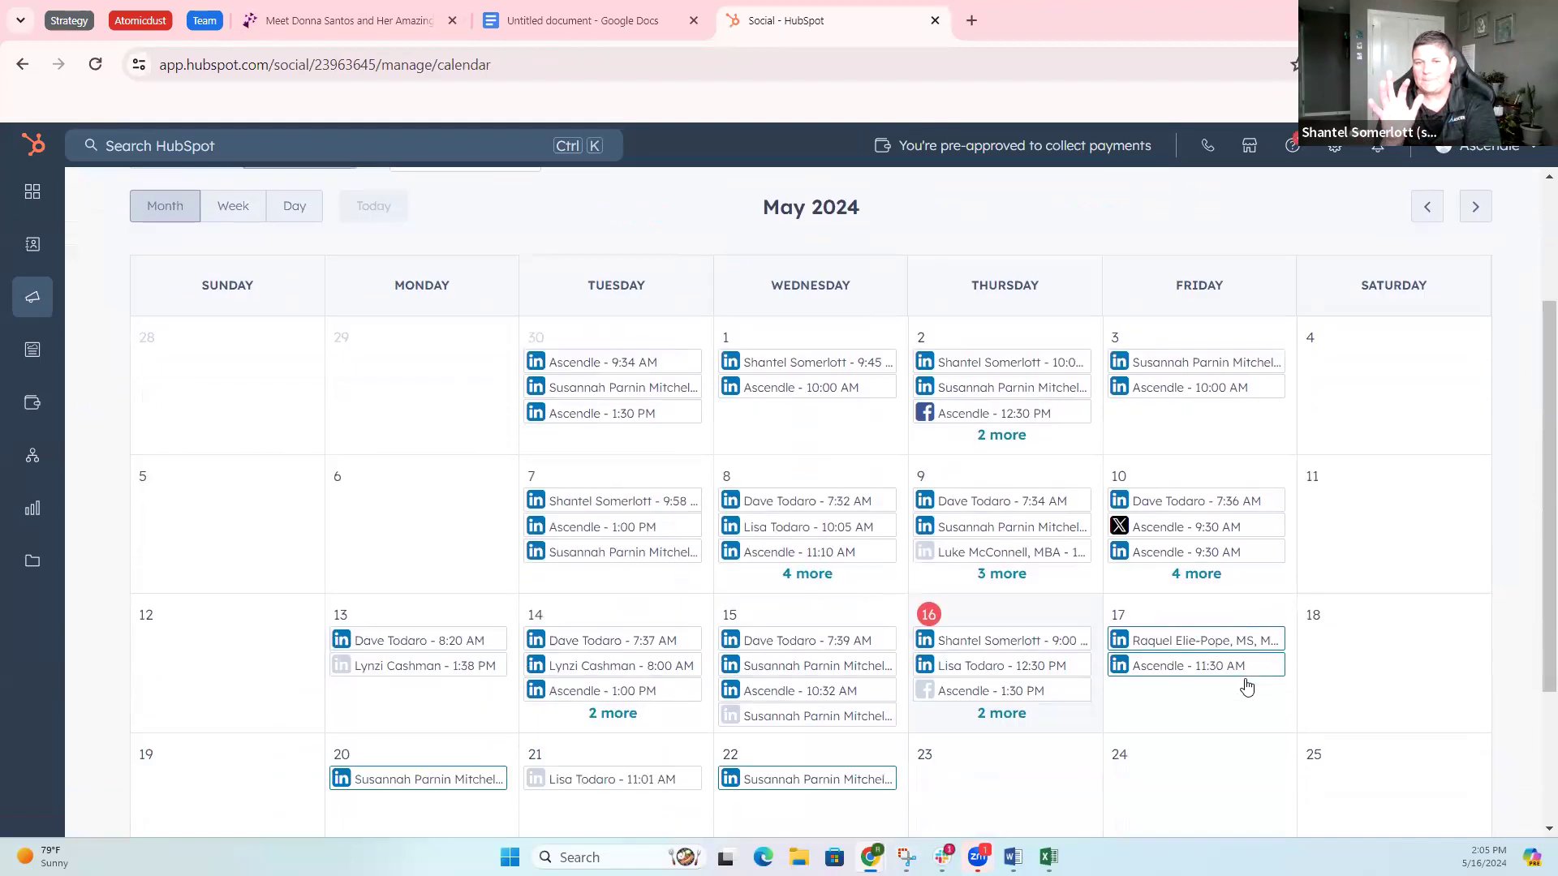
{"action": "scroll", "coordinate": [1245, 678], "scroll_direction": "down", "scroll_amount": 2}
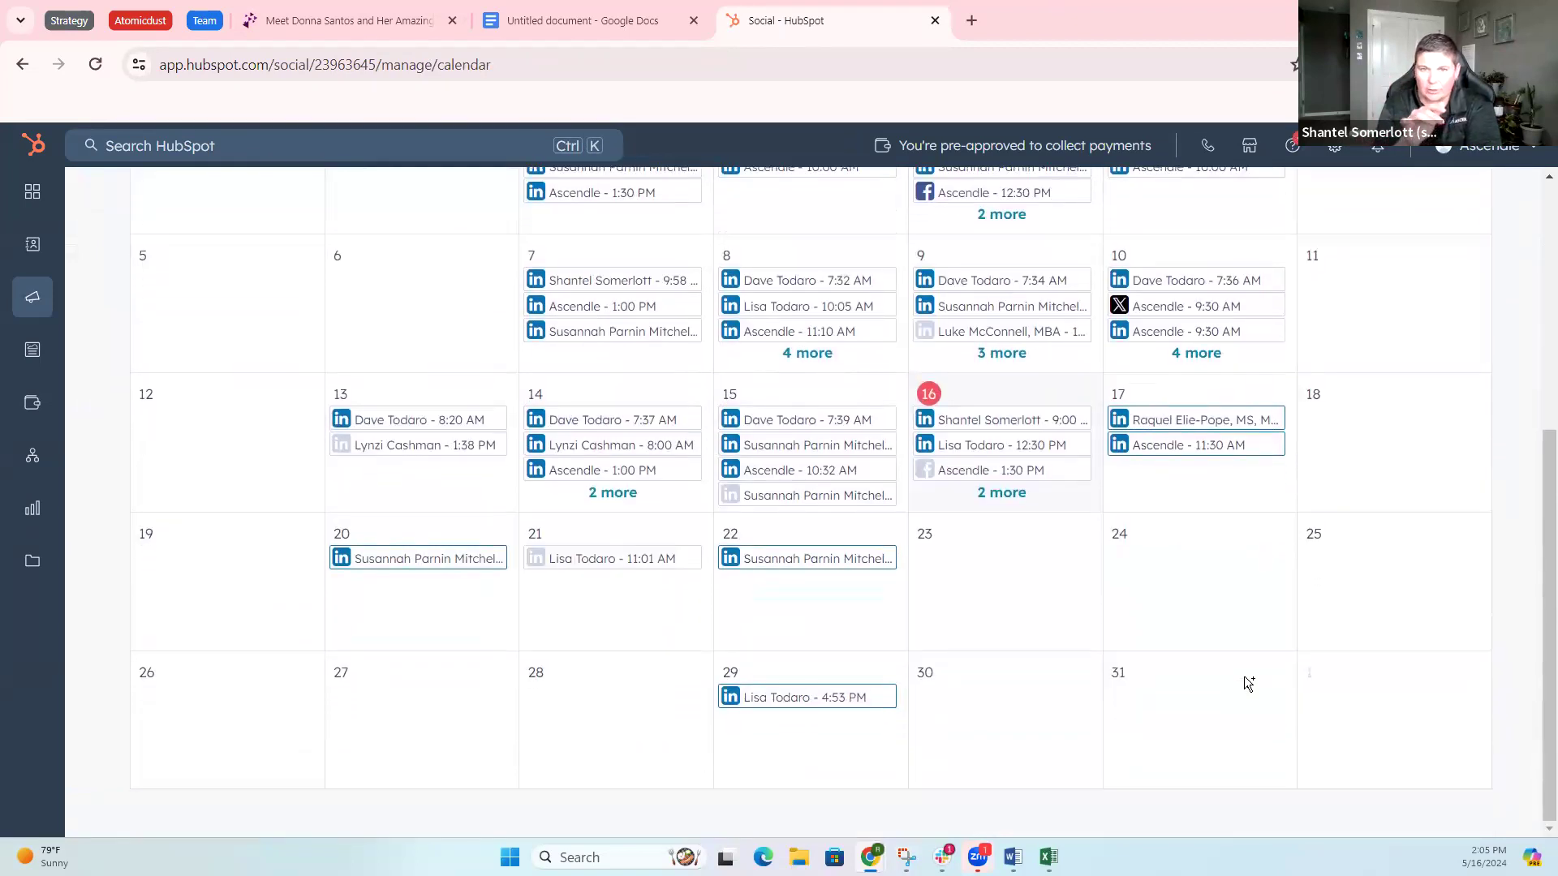
{"action": "scroll", "coordinate": [1248, 683], "scroll_direction": "up", "scroll_amount": 2}
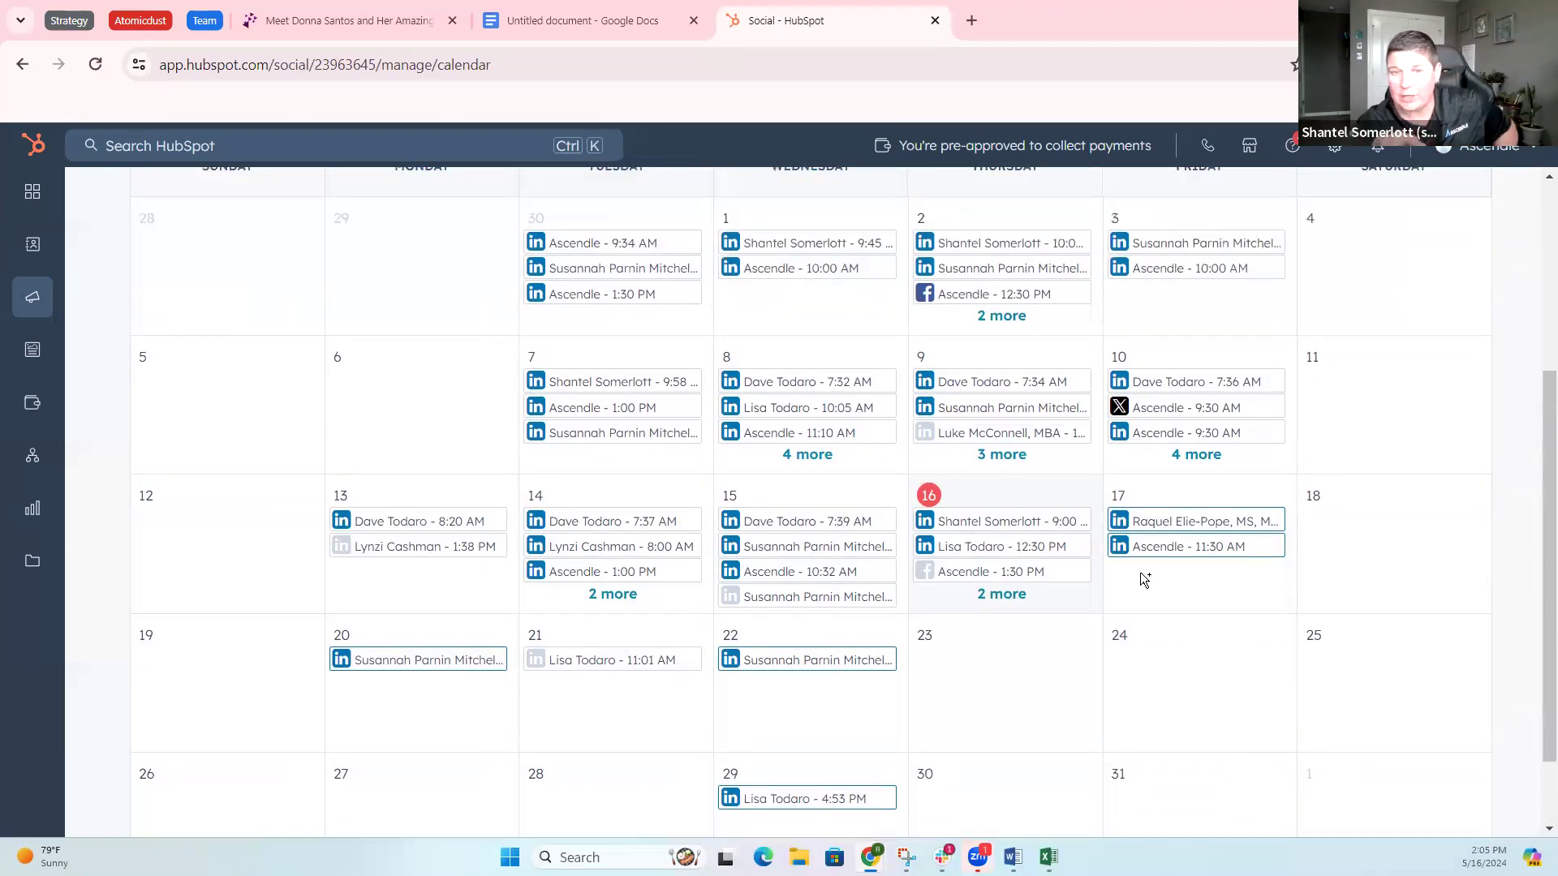
{"action": "left_click", "coordinate": [996, 606]}
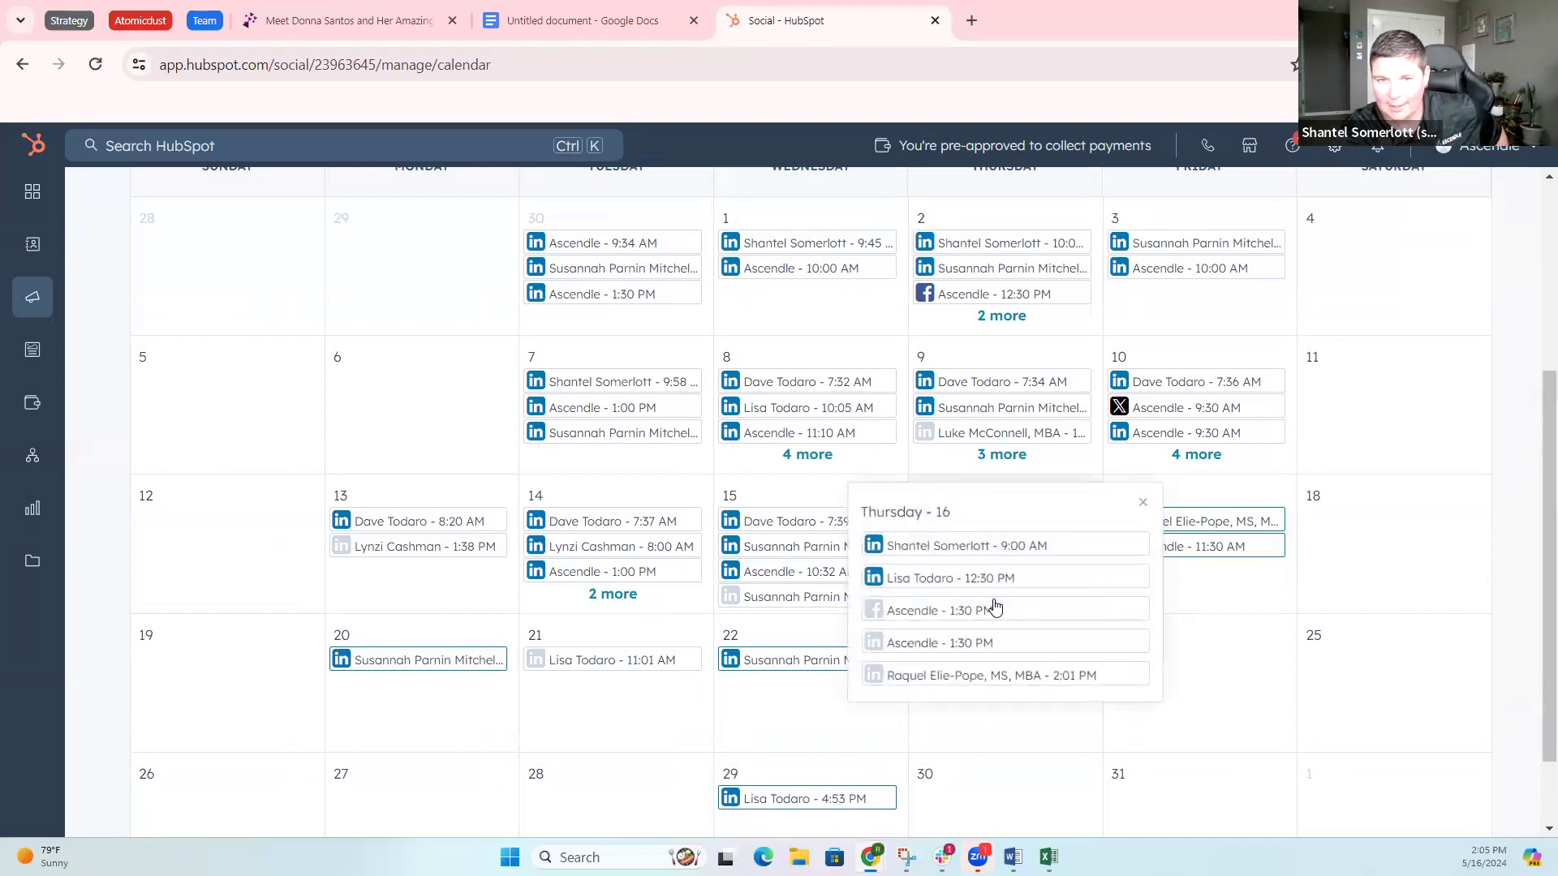
{"action": "left_click", "coordinate": [989, 677]}
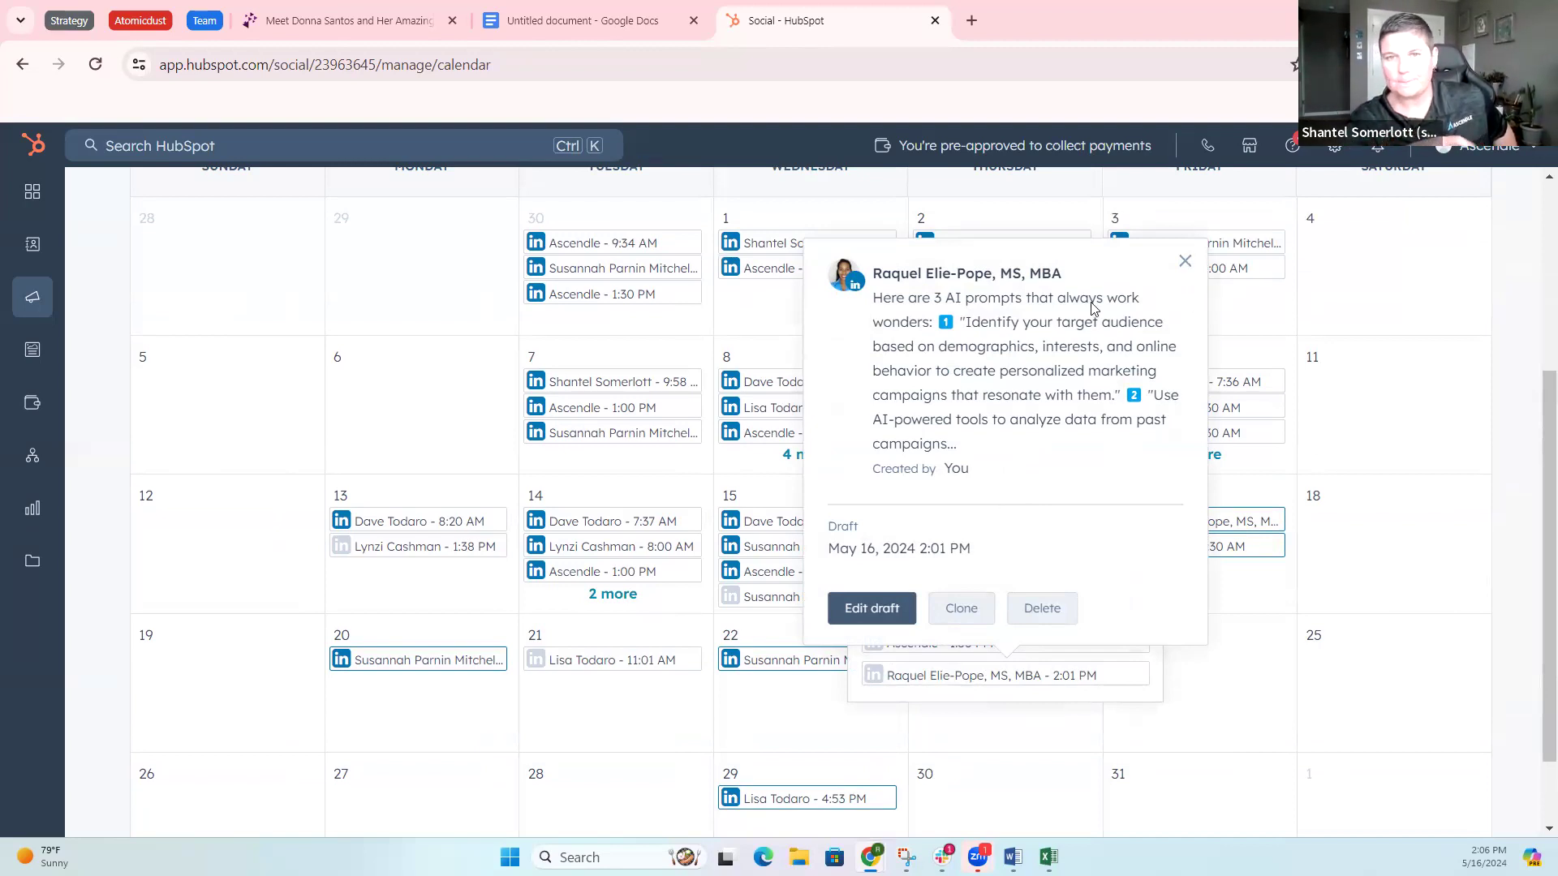
Step: Switch to the list of draft posts, look through it, and open the accounts filter
{"action": "scroll", "coordinate": [786, 439], "scroll_direction": "up", "scroll_amount": 4}
{"action": "left_click", "coordinate": [175, 352]}
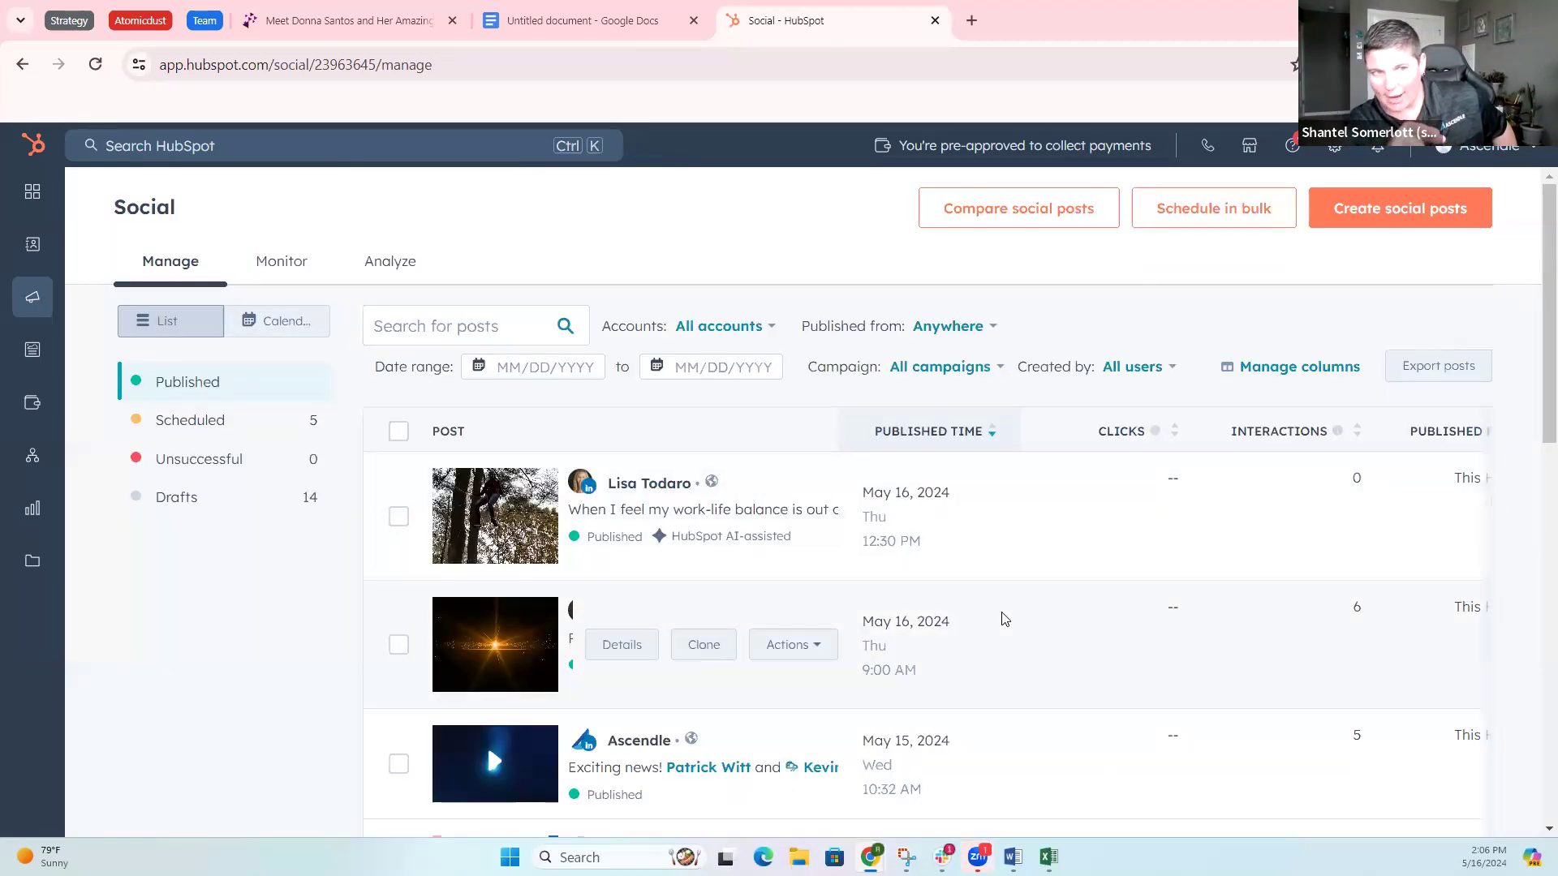
{"action": "left_click", "coordinate": [251, 498]}
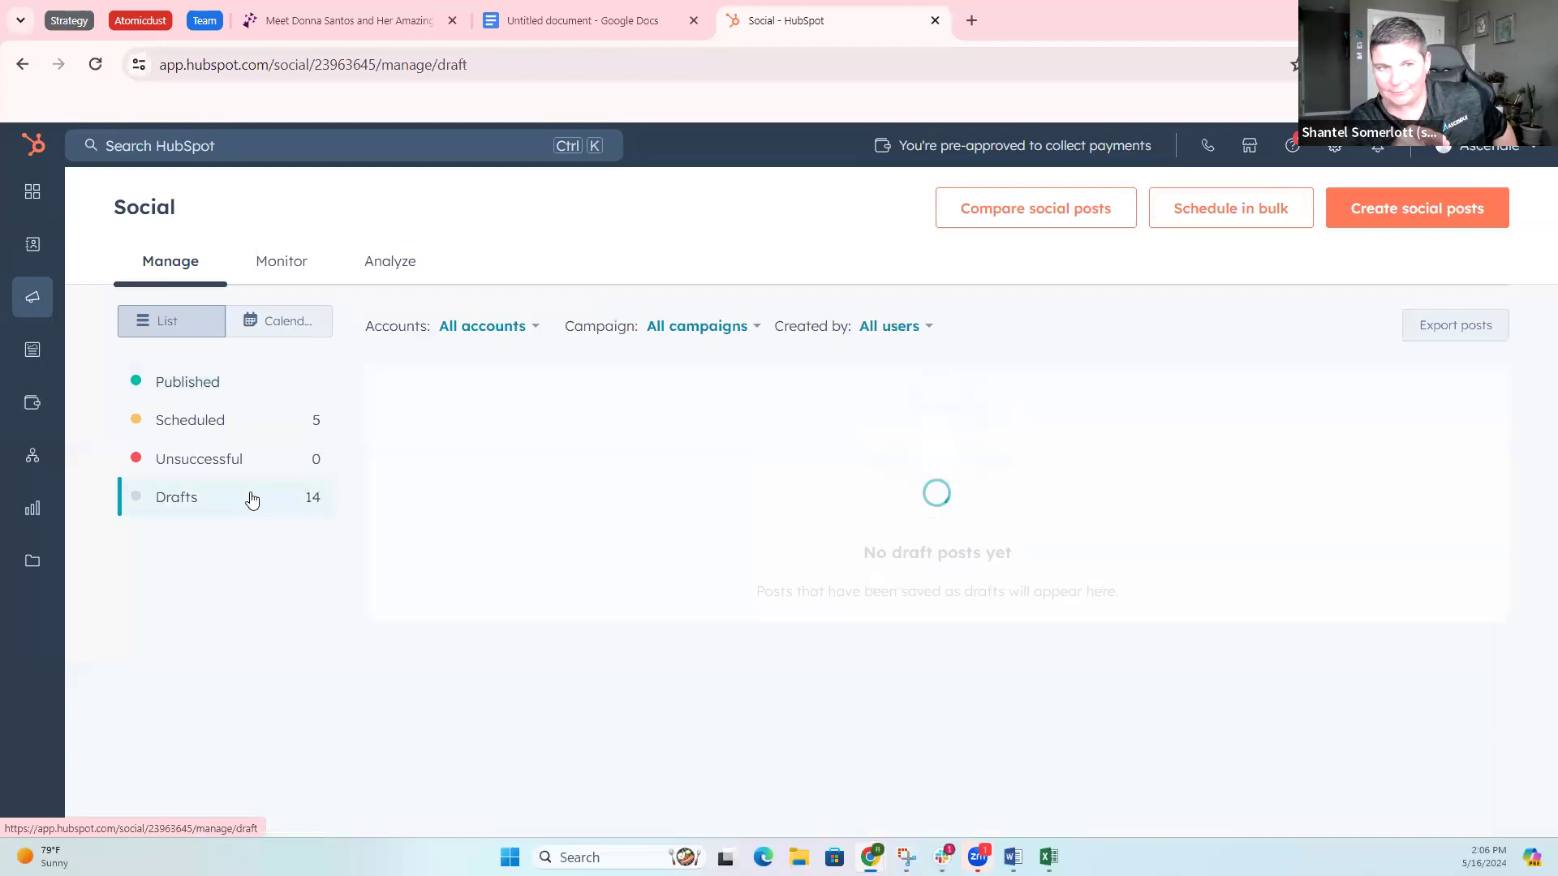
{"action": "scroll", "coordinate": [911, 524], "scroll_direction": "down", "scroll_amount": 10}
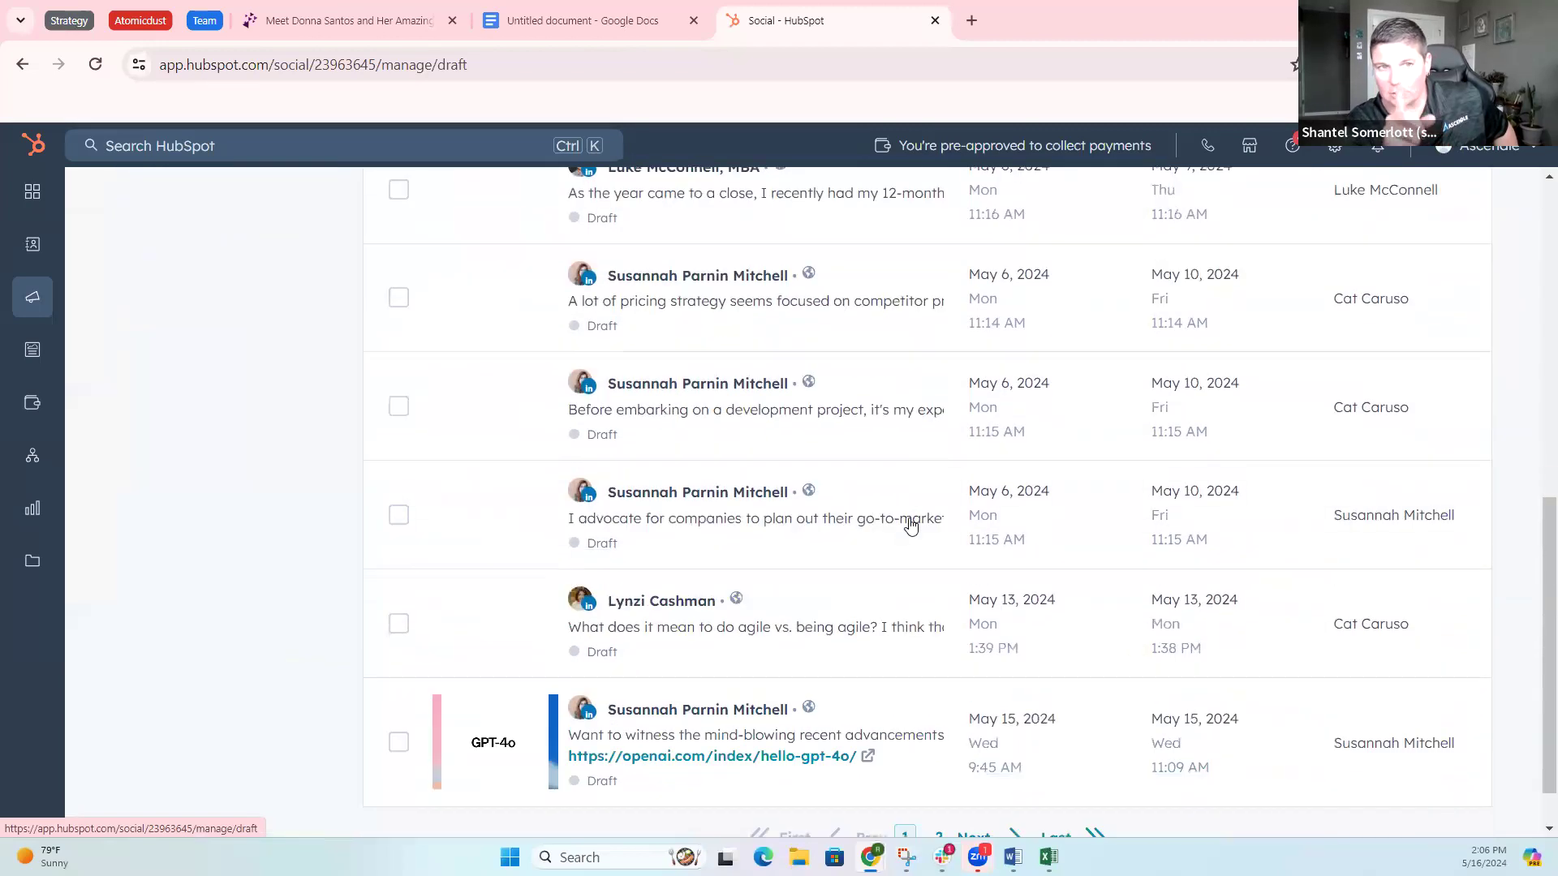
{"action": "scroll", "coordinate": [877, 584], "scroll_direction": "up", "scroll_amount": 10}
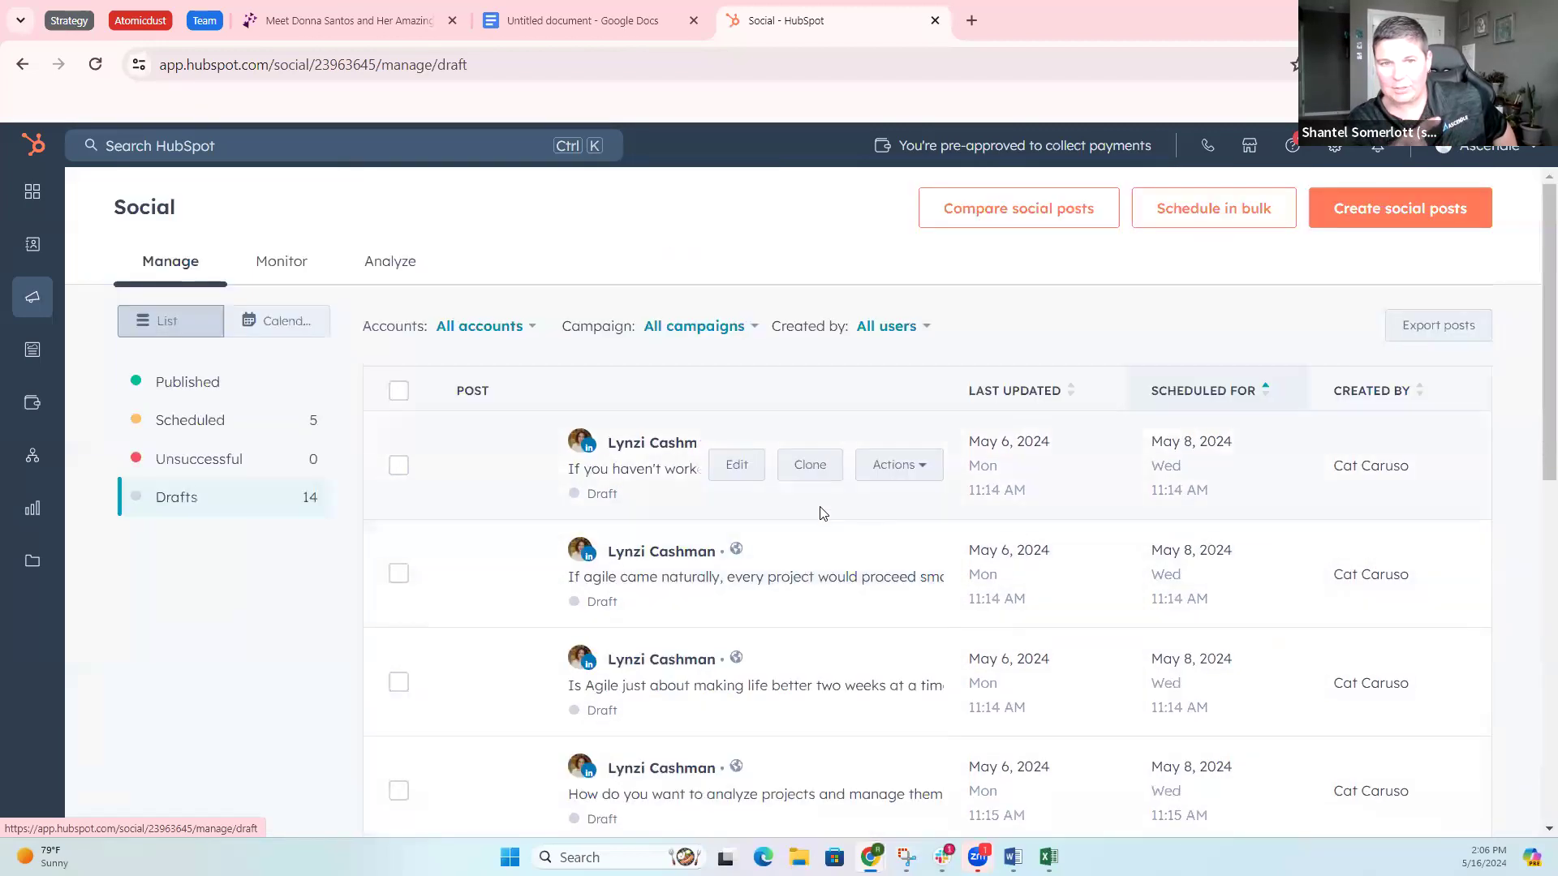
{"action": "left_click", "coordinate": [530, 328]}
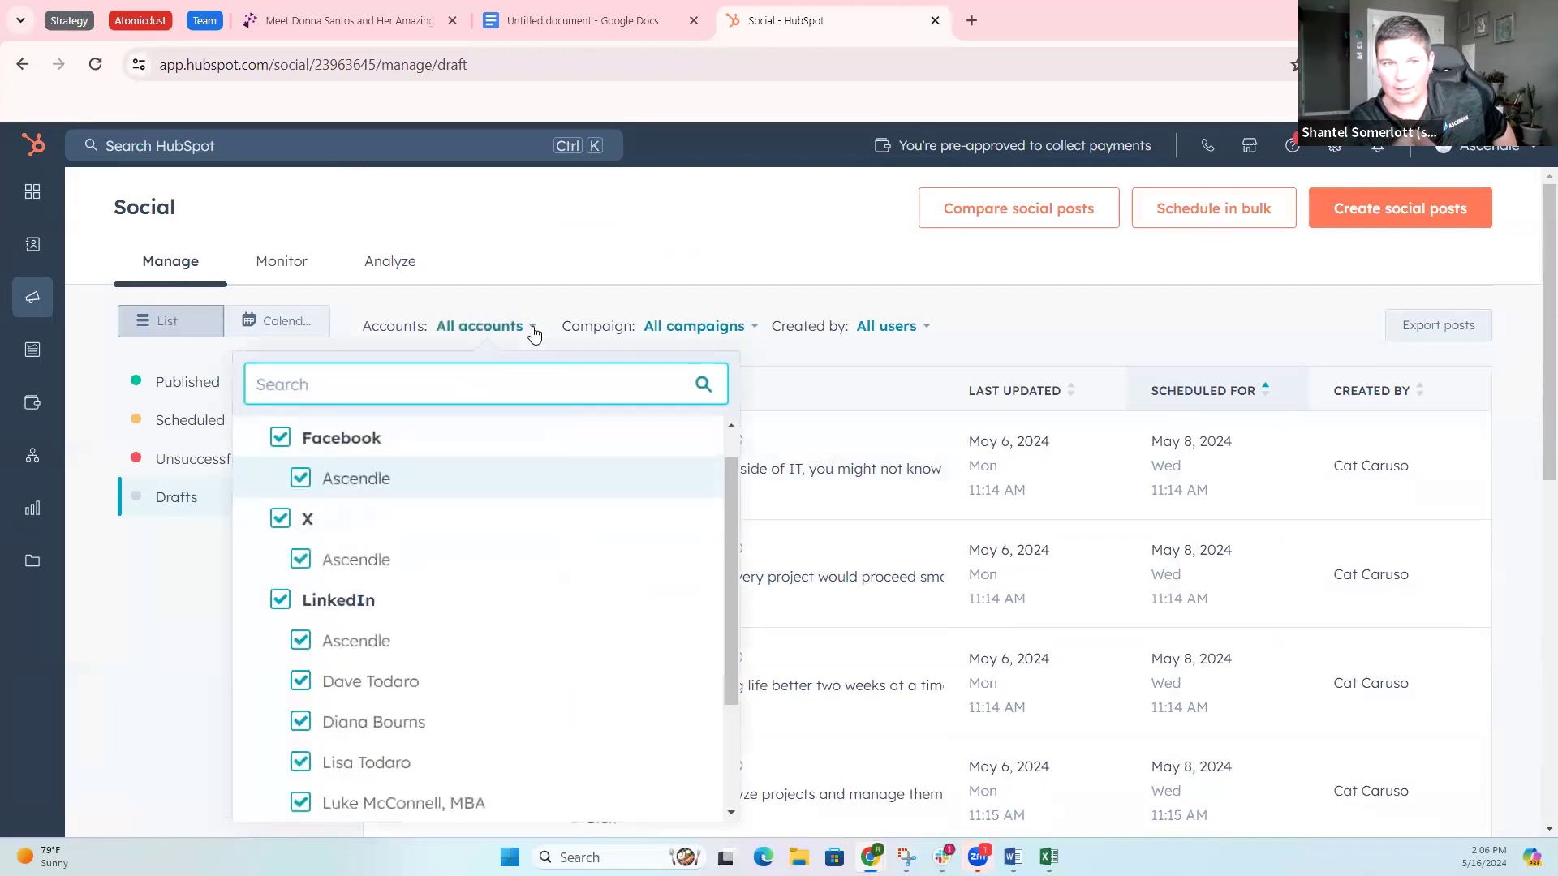
{"action": "left_click", "coordinate": [280, 437]}
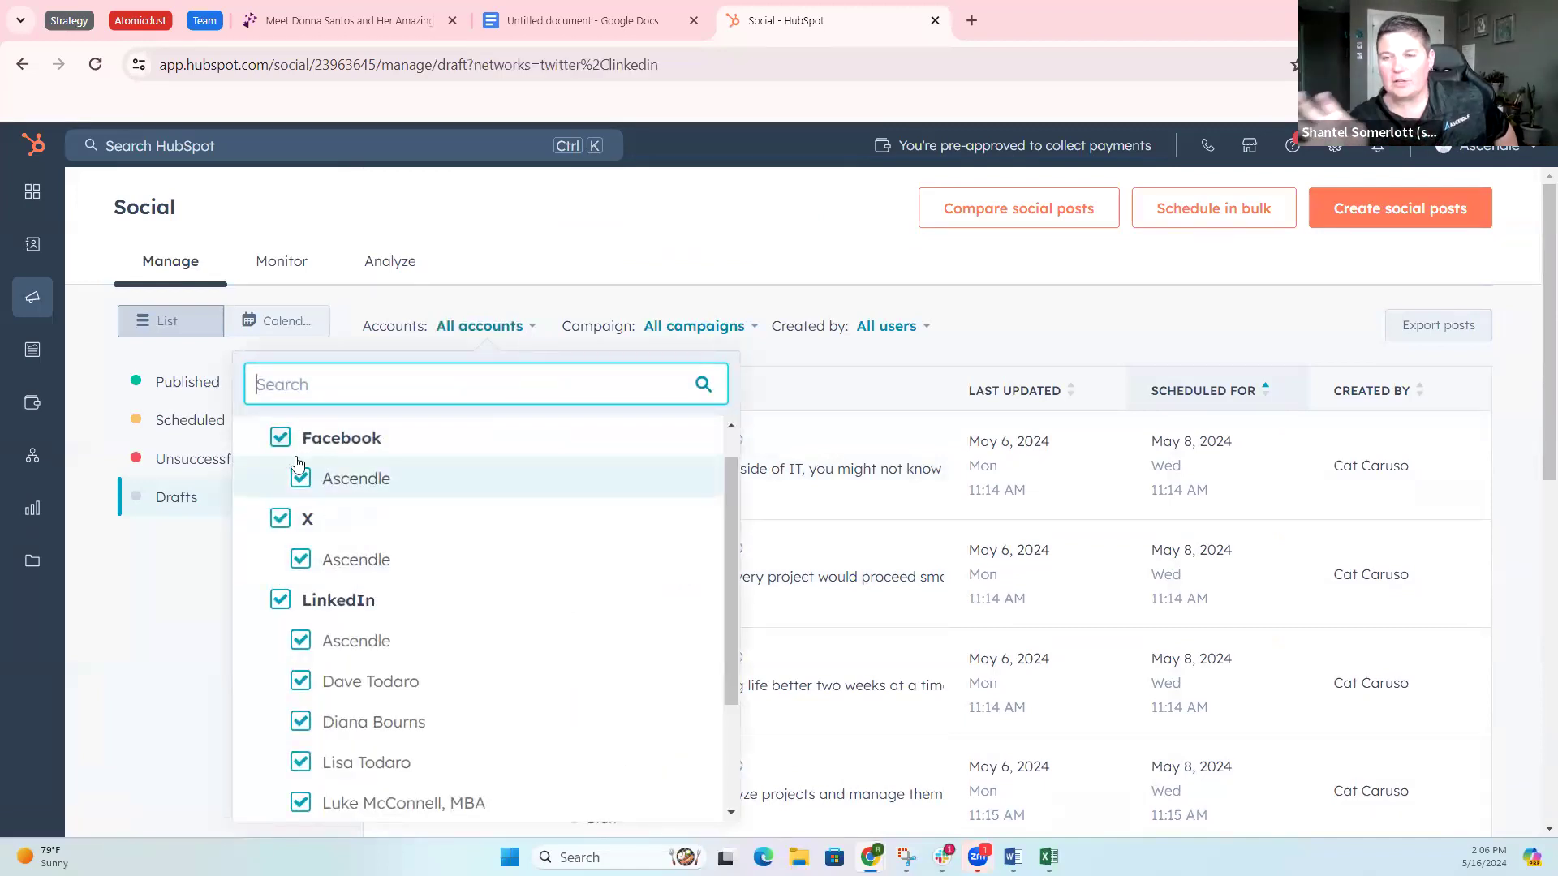
{"action": "scroll", "coordinate": [396, 589], "scroll_direction": "down", "scroll_amount": 3}
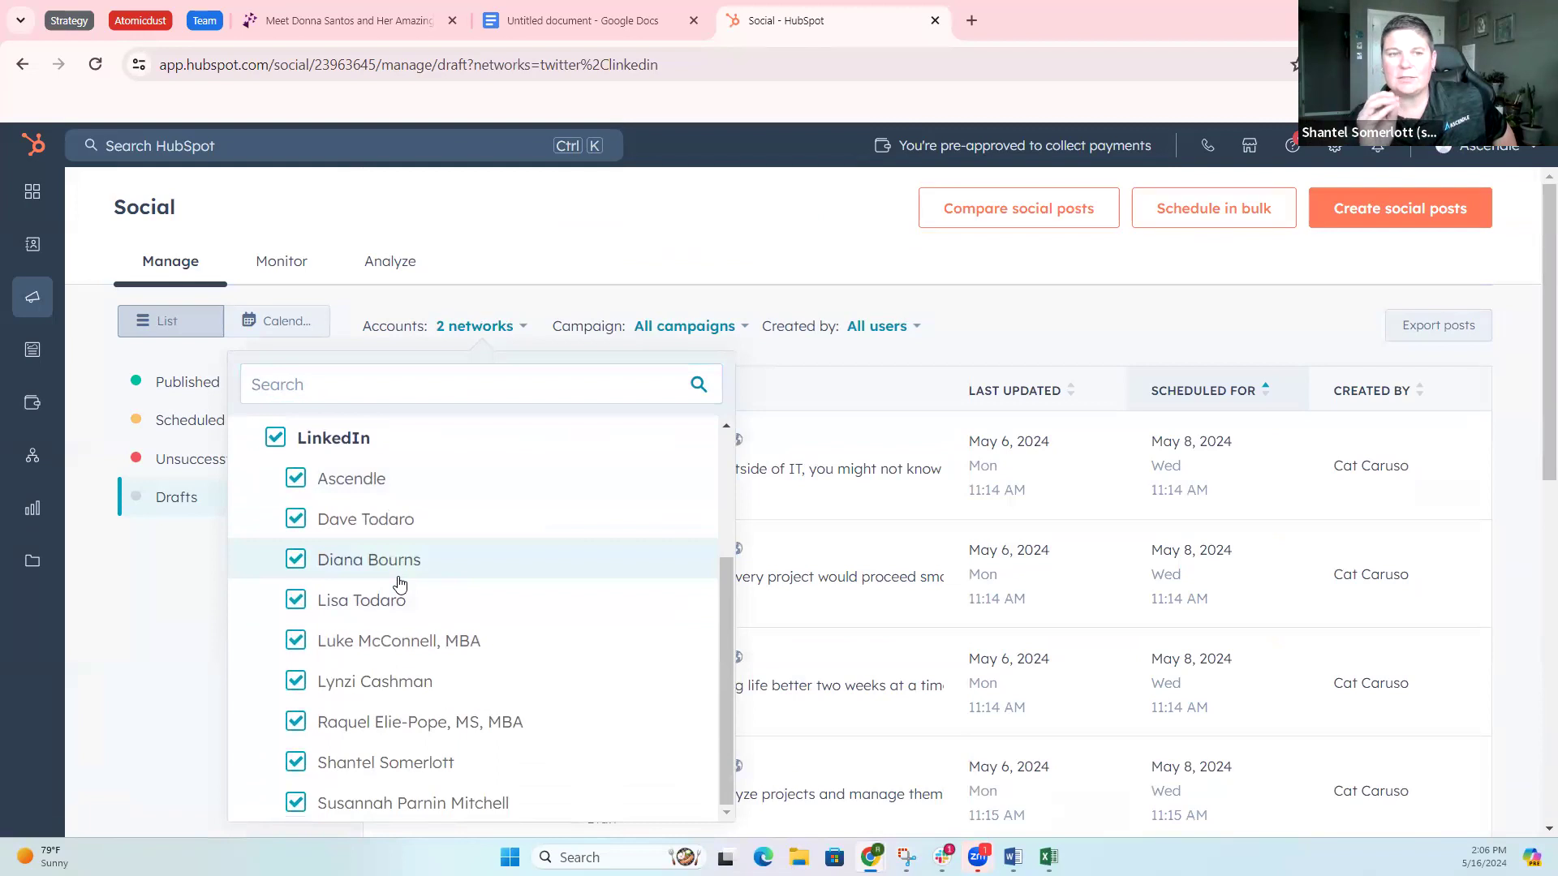
{"action": "scroll", "coordinate": [400, 582], "scroll_direction": "up", "scroll_amount": 3}
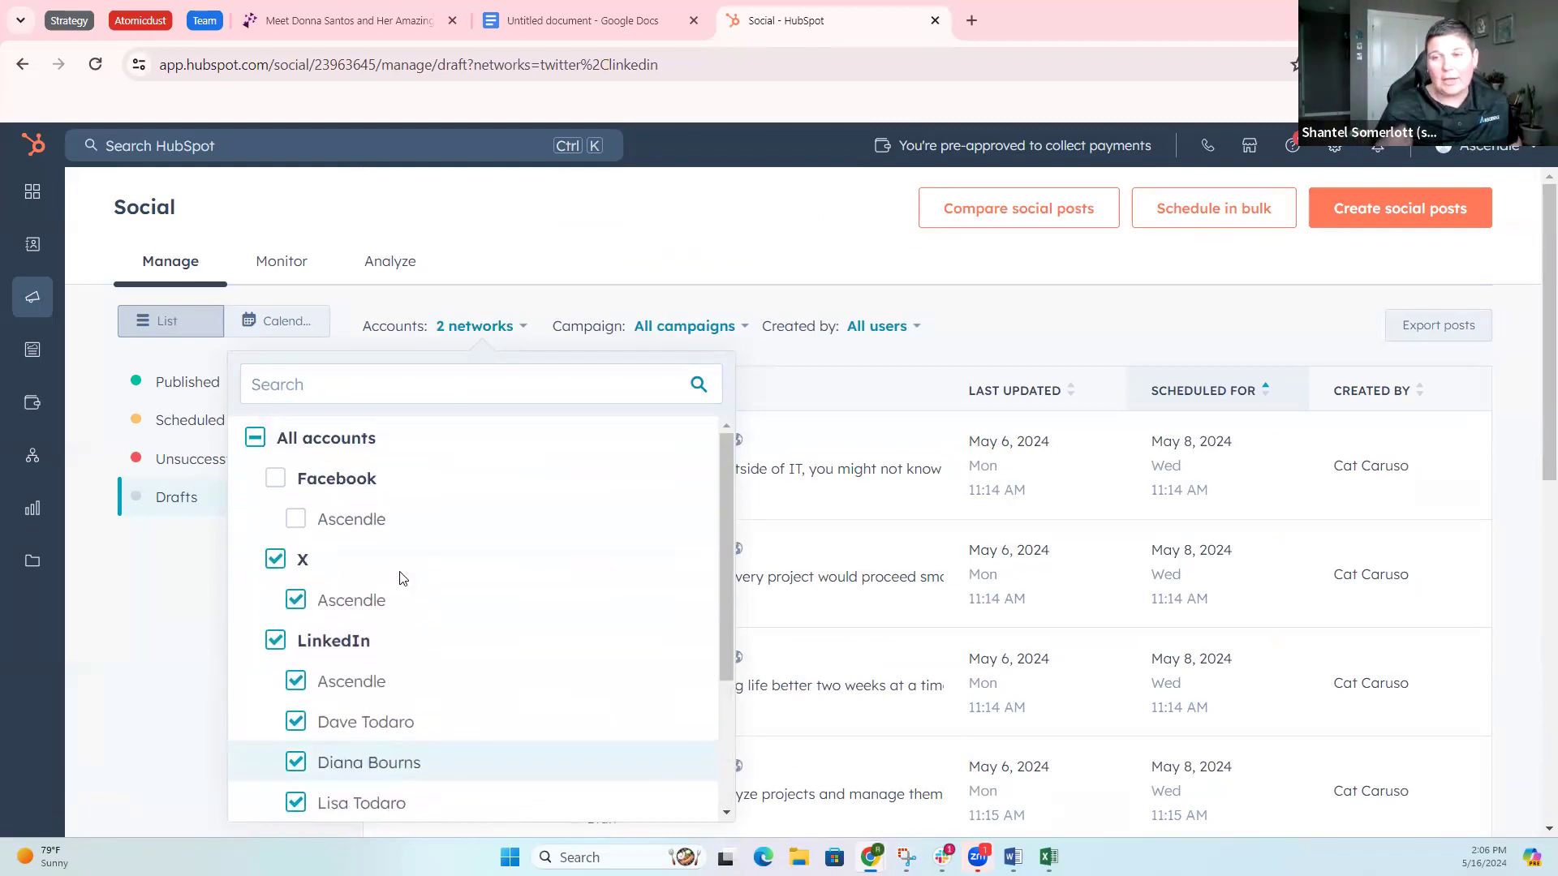
{"action": "left_click", "coordinate": [256, 439]}
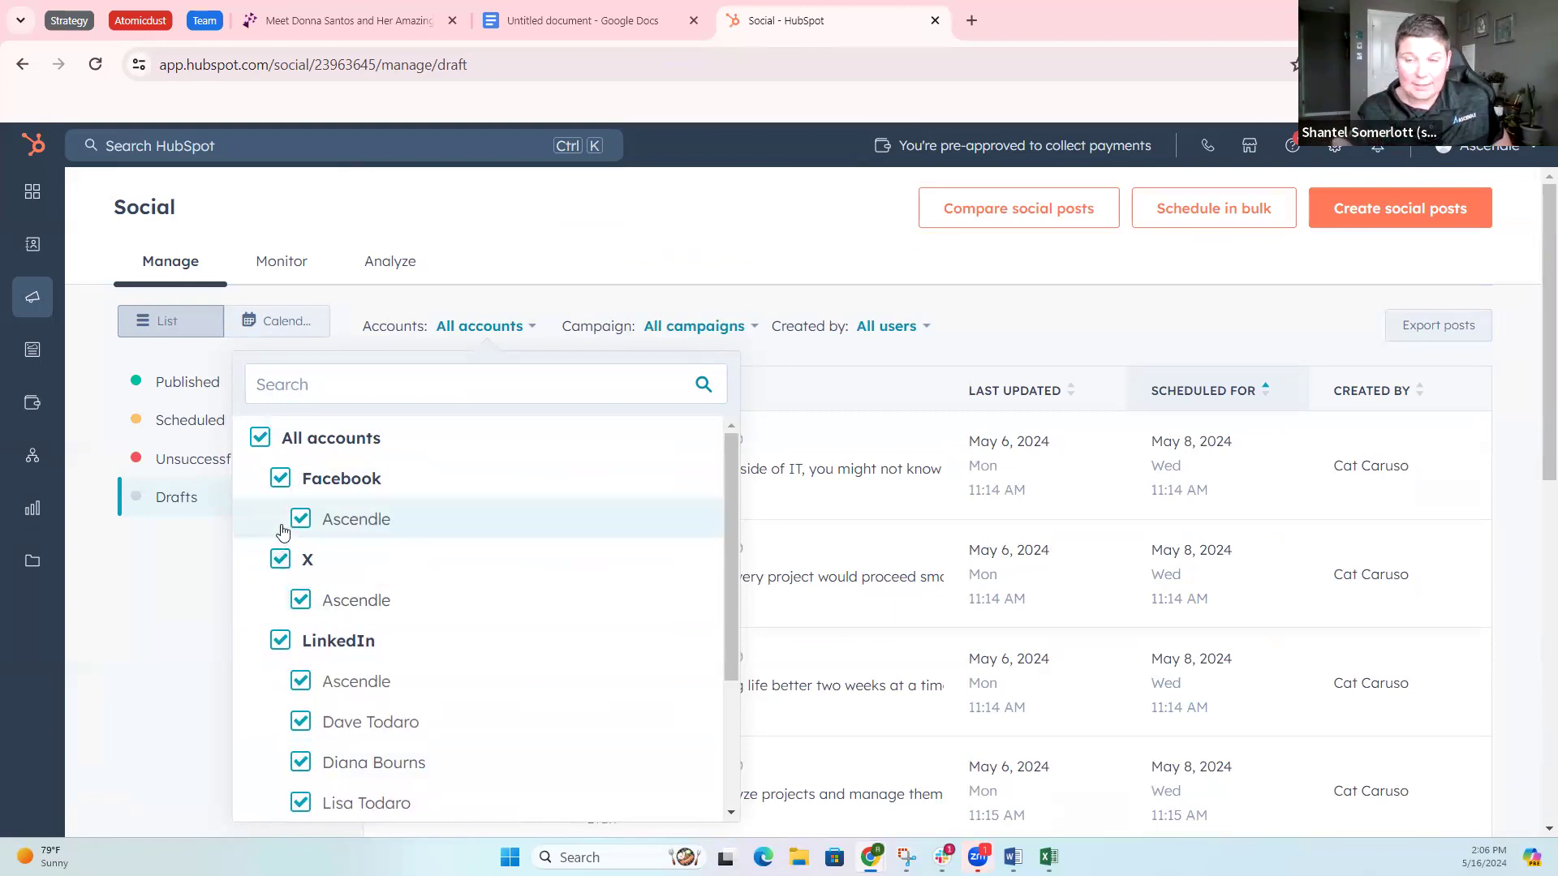
Step: Filter the drafts to only the draft author's LinkedIn account, excluding Facebook, X and all other LinkedIn accounts
{"action": "left_click", "coordinate": [279, 642]}
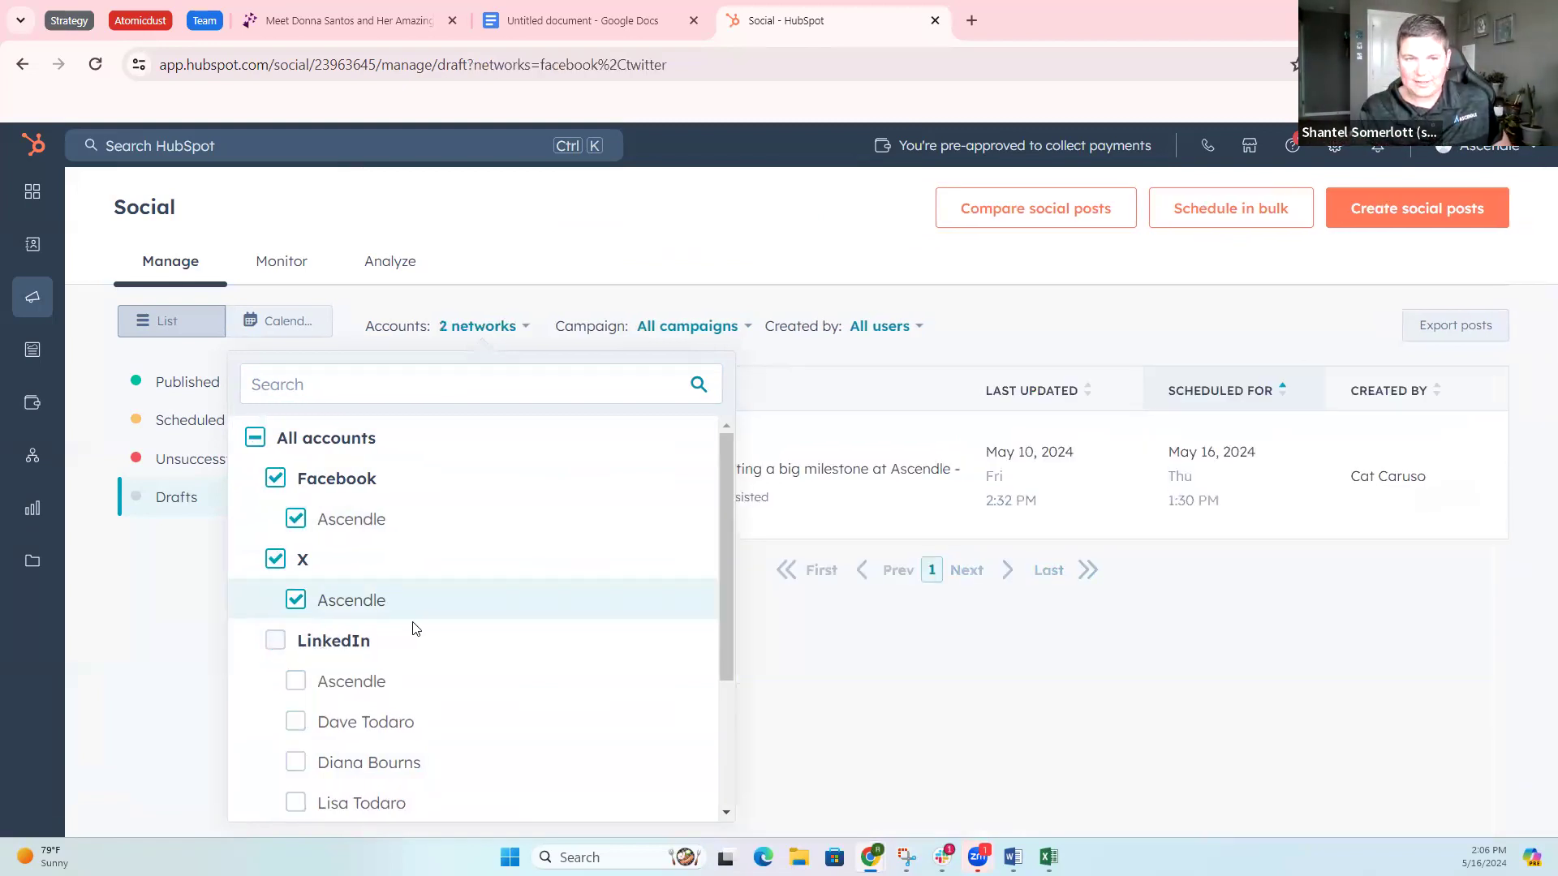
{"action": "scroll", "coordinate": [414, 630], "scroll_direction": "down", "scroll_amount": 3}
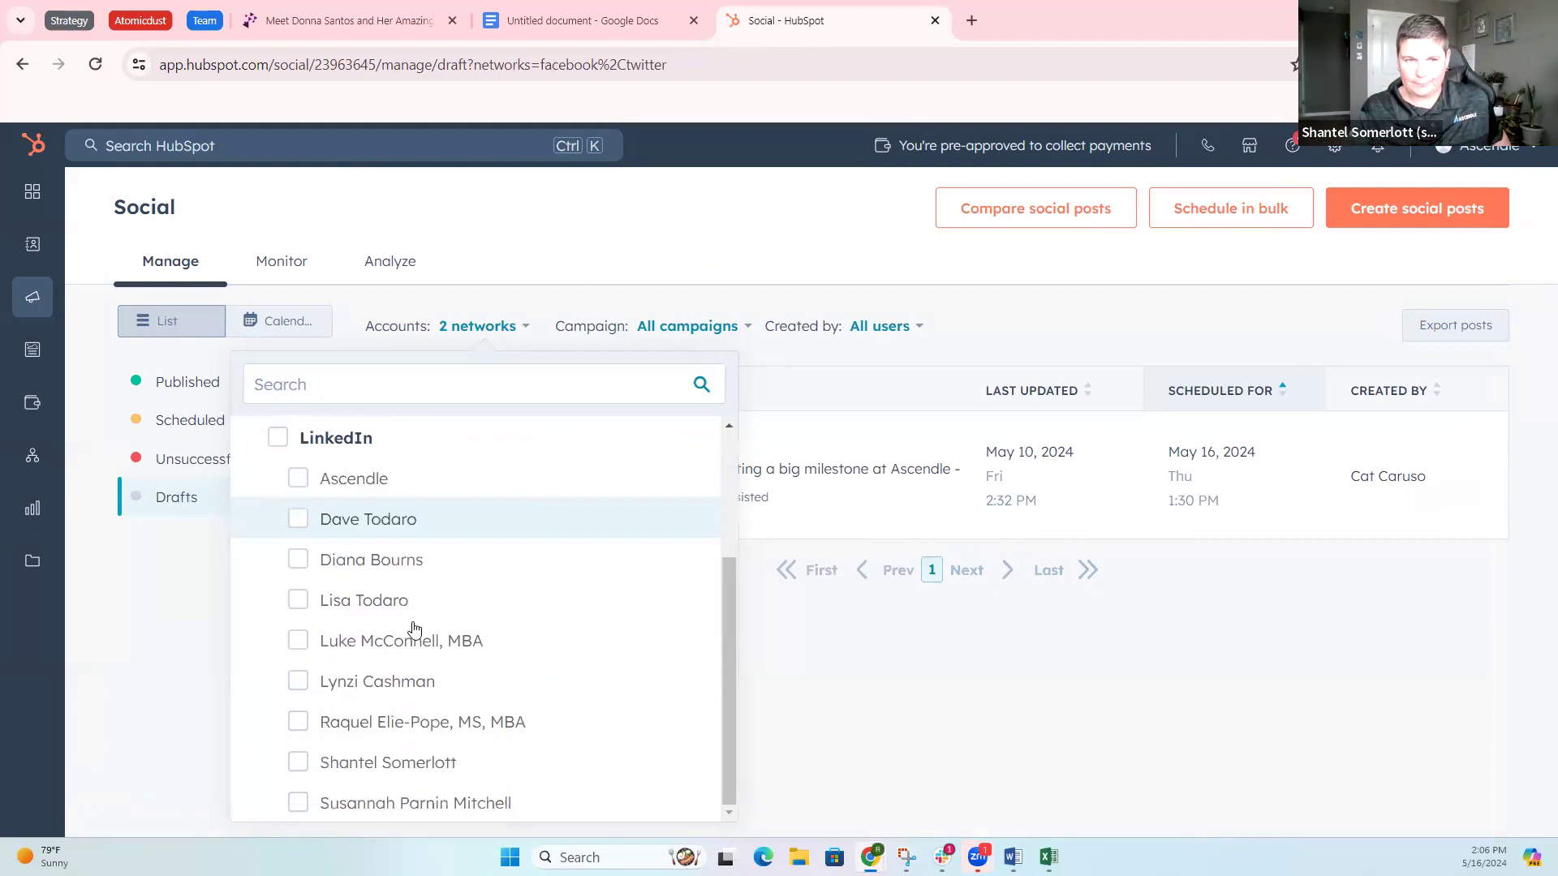
{"action": "left_click", "coordinate": [298, 722]}
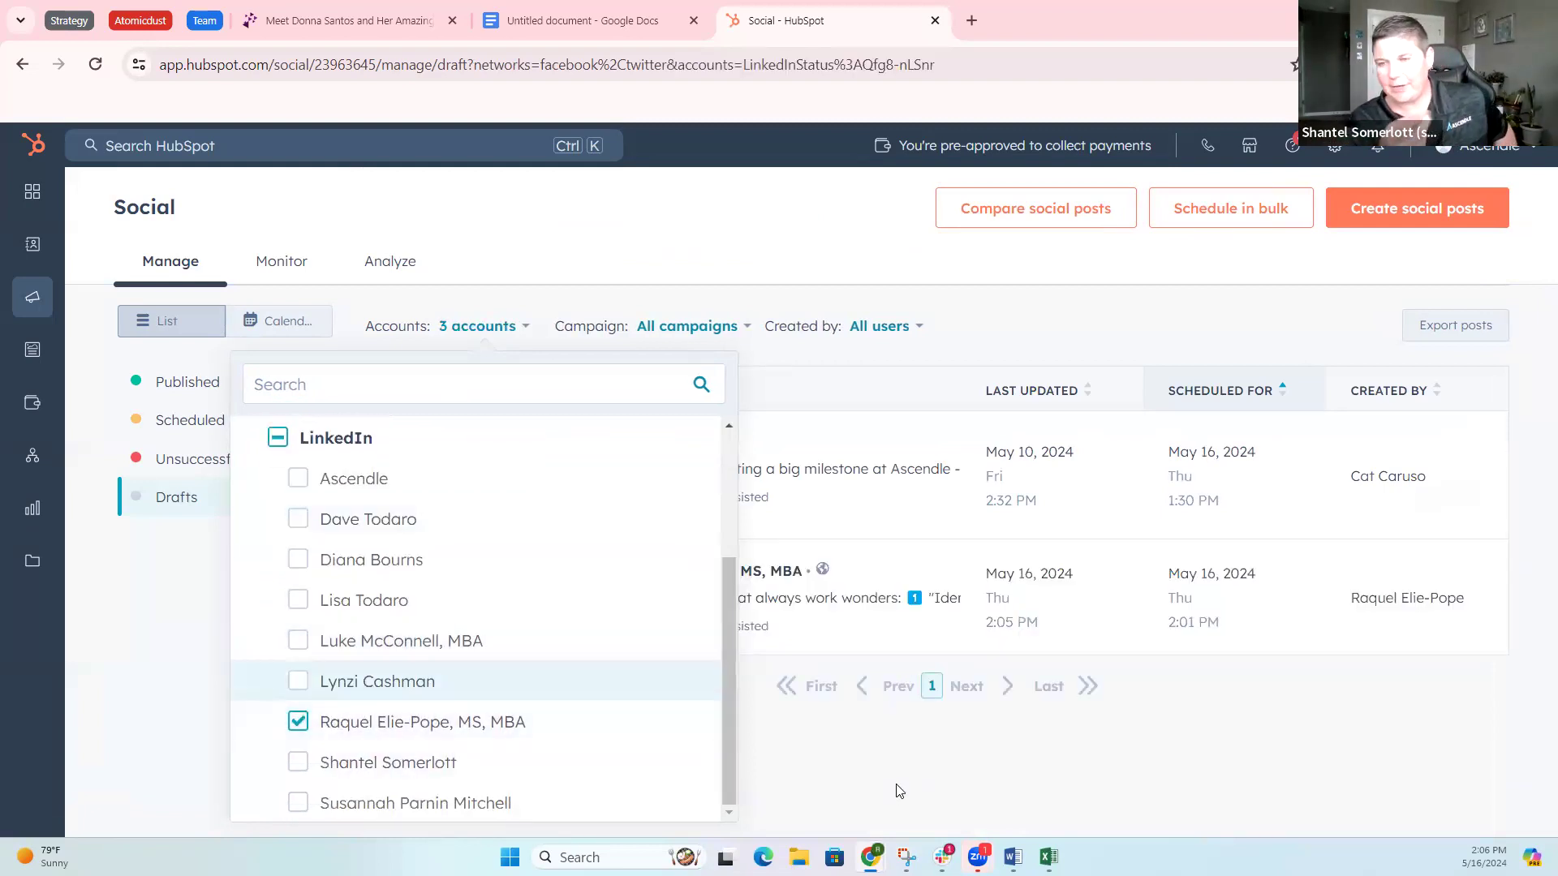
{"action": "scroll", "coordinate": [487, 604], "scroll_direction": "up", "scroll_amount": 3}
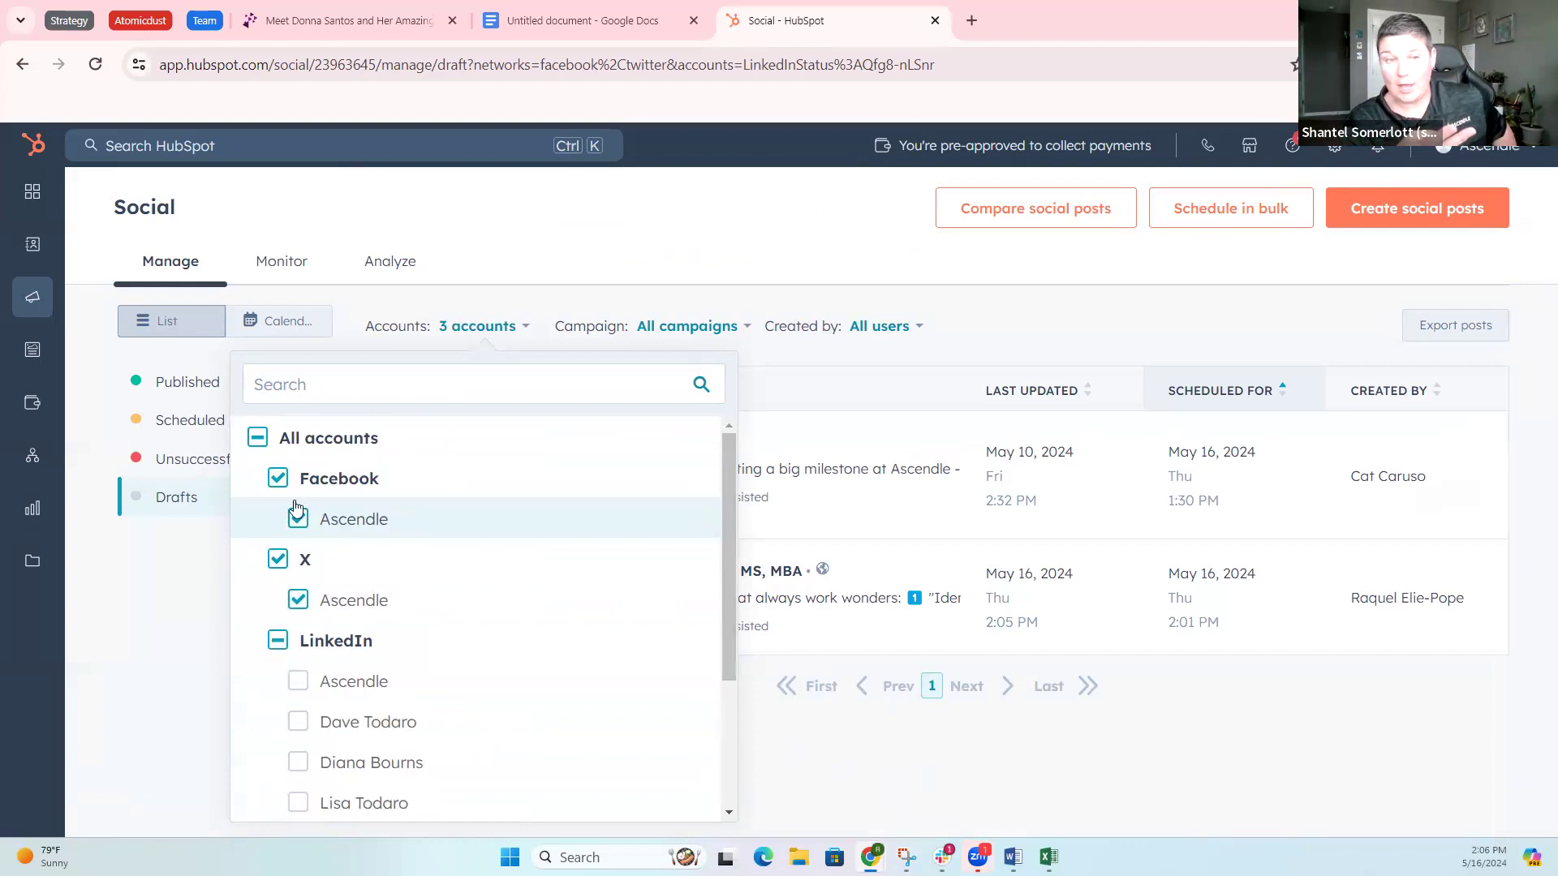
{"action": "left_click", "coordinate": [278, 480]}
{"action": "left_click", "coordinate": [278, 561]}
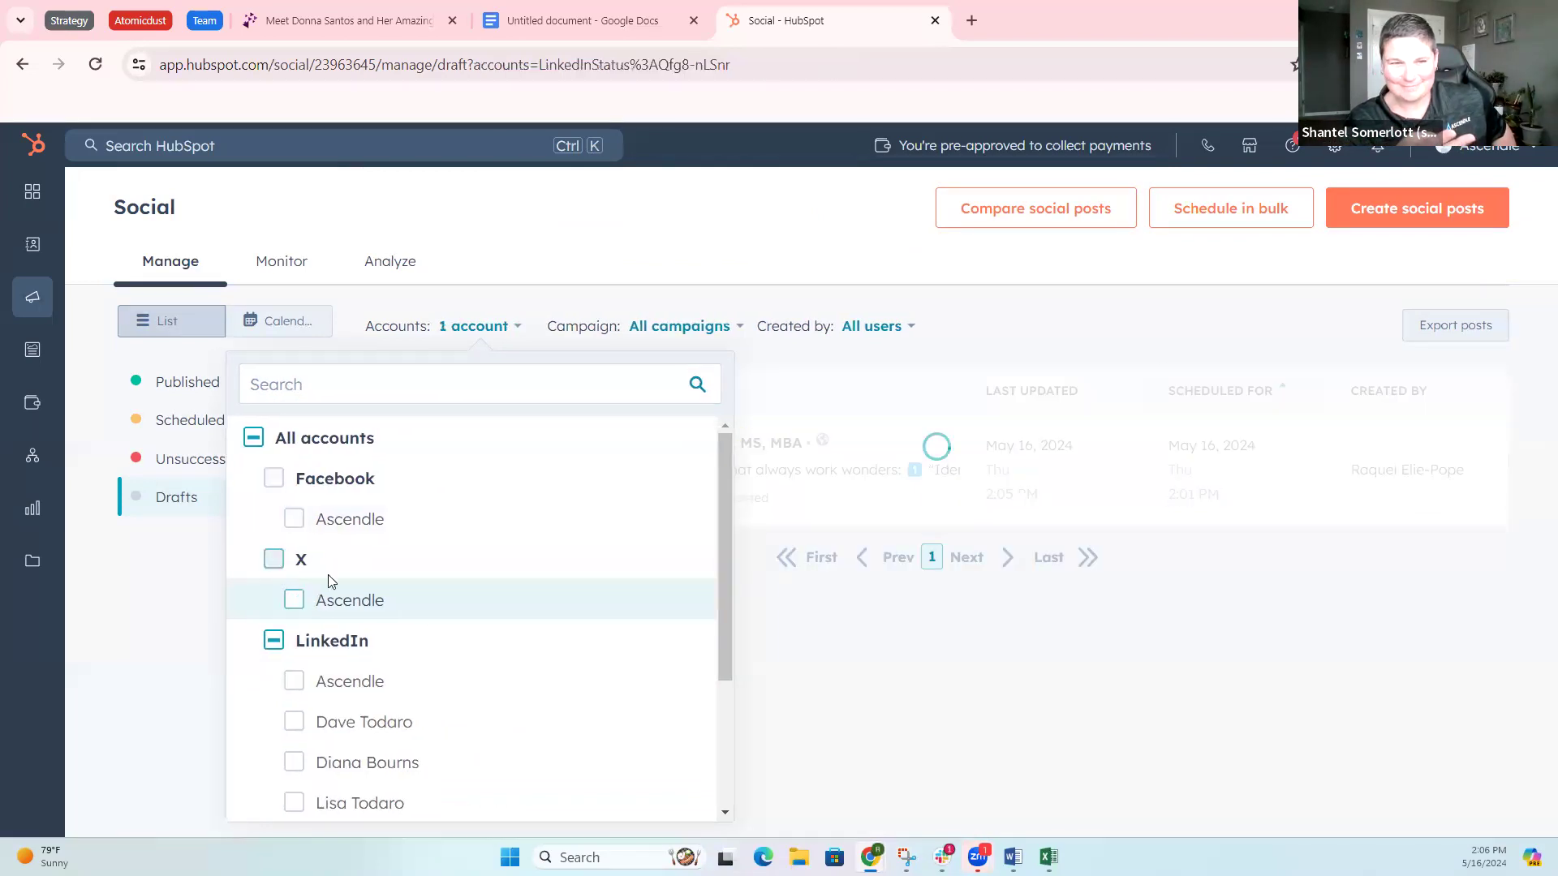
Step: Close the accounts filter and clone the filtered LinkedIn draft about three AI prompts into a new post
{"action": "left_click", "coordinate": [867, 768]}
{"action": "mouse_move", "coordinate": [759, 466]}
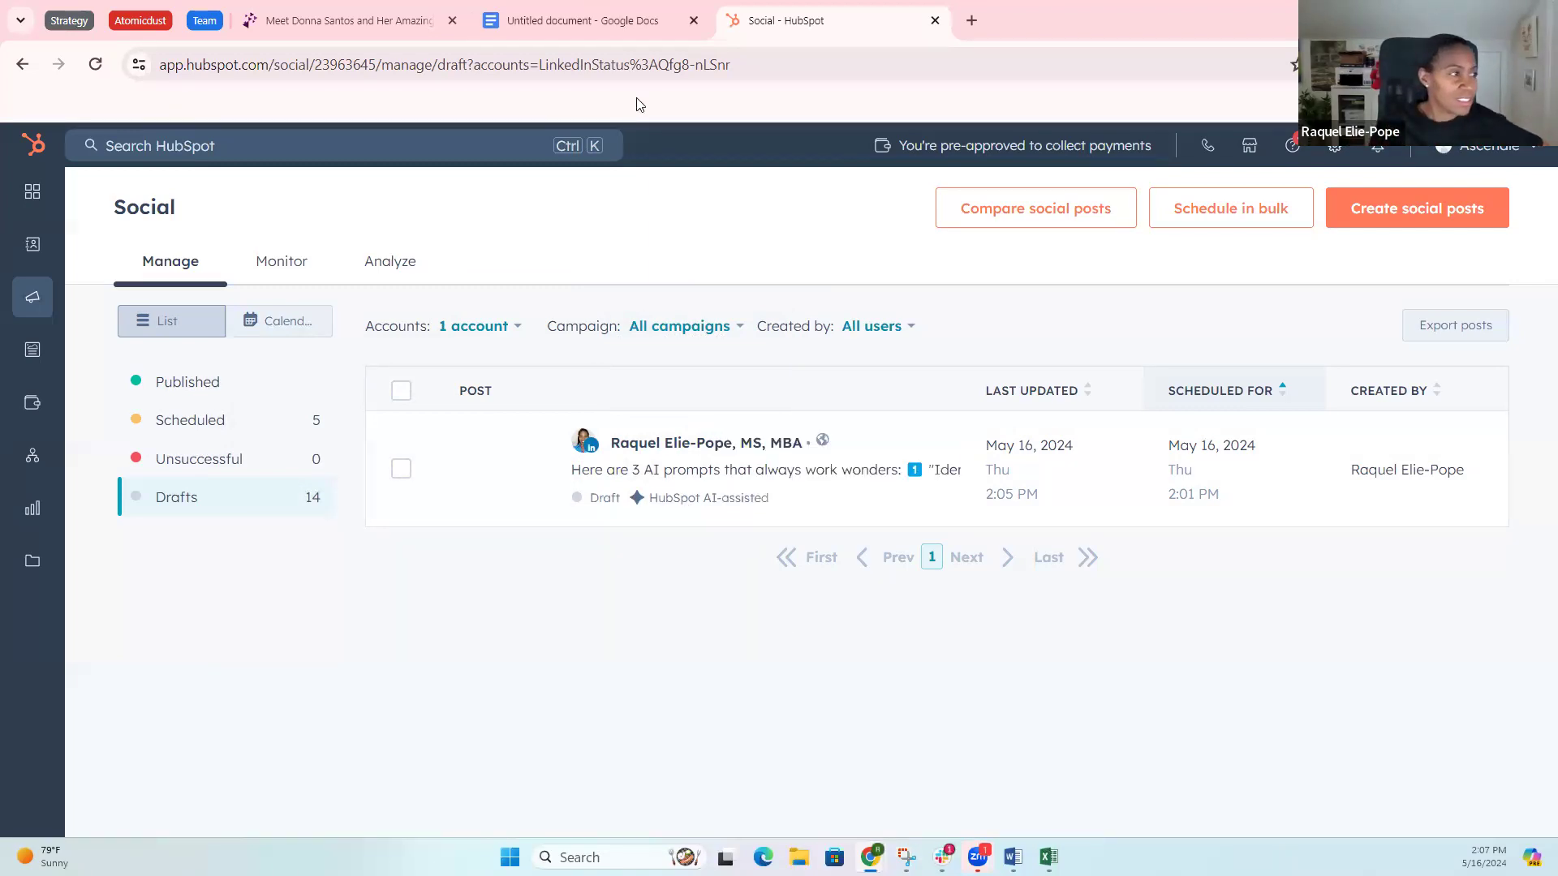
{"action": "mouse_move", "coordinate": [708, 477]}
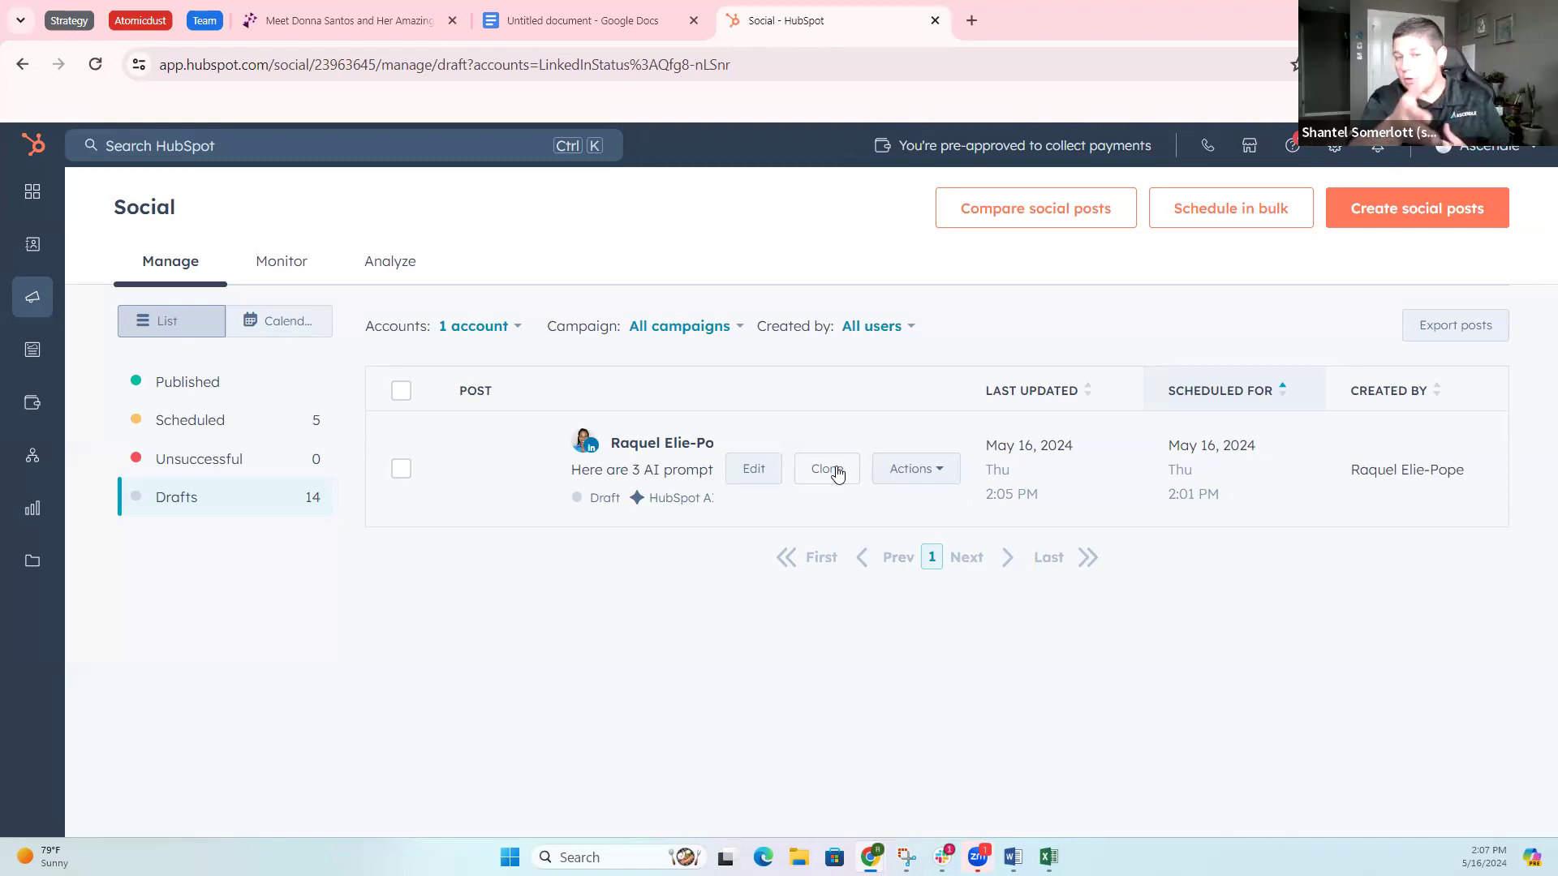
{"action": "left_click", "coordinate": [836, 470]}
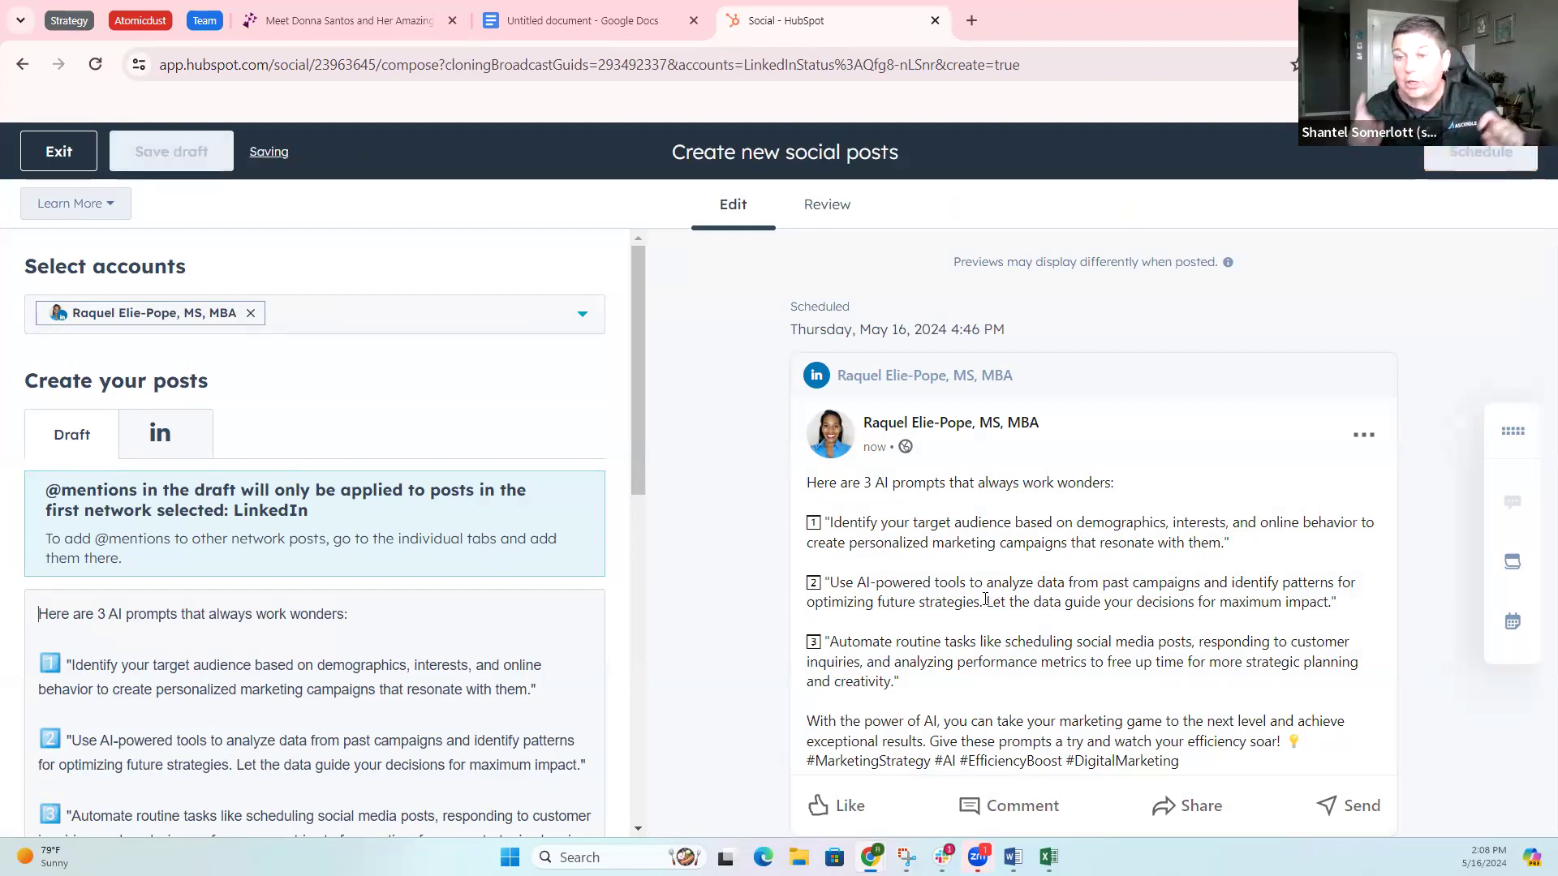
Step: Select and copy the first prompt in the cloned post, the quoted sentence about identifying your target audience
{"action": "scroll", "coordinate": [420, 492], "scroll_direction": "down", "scroll_amount": 4}
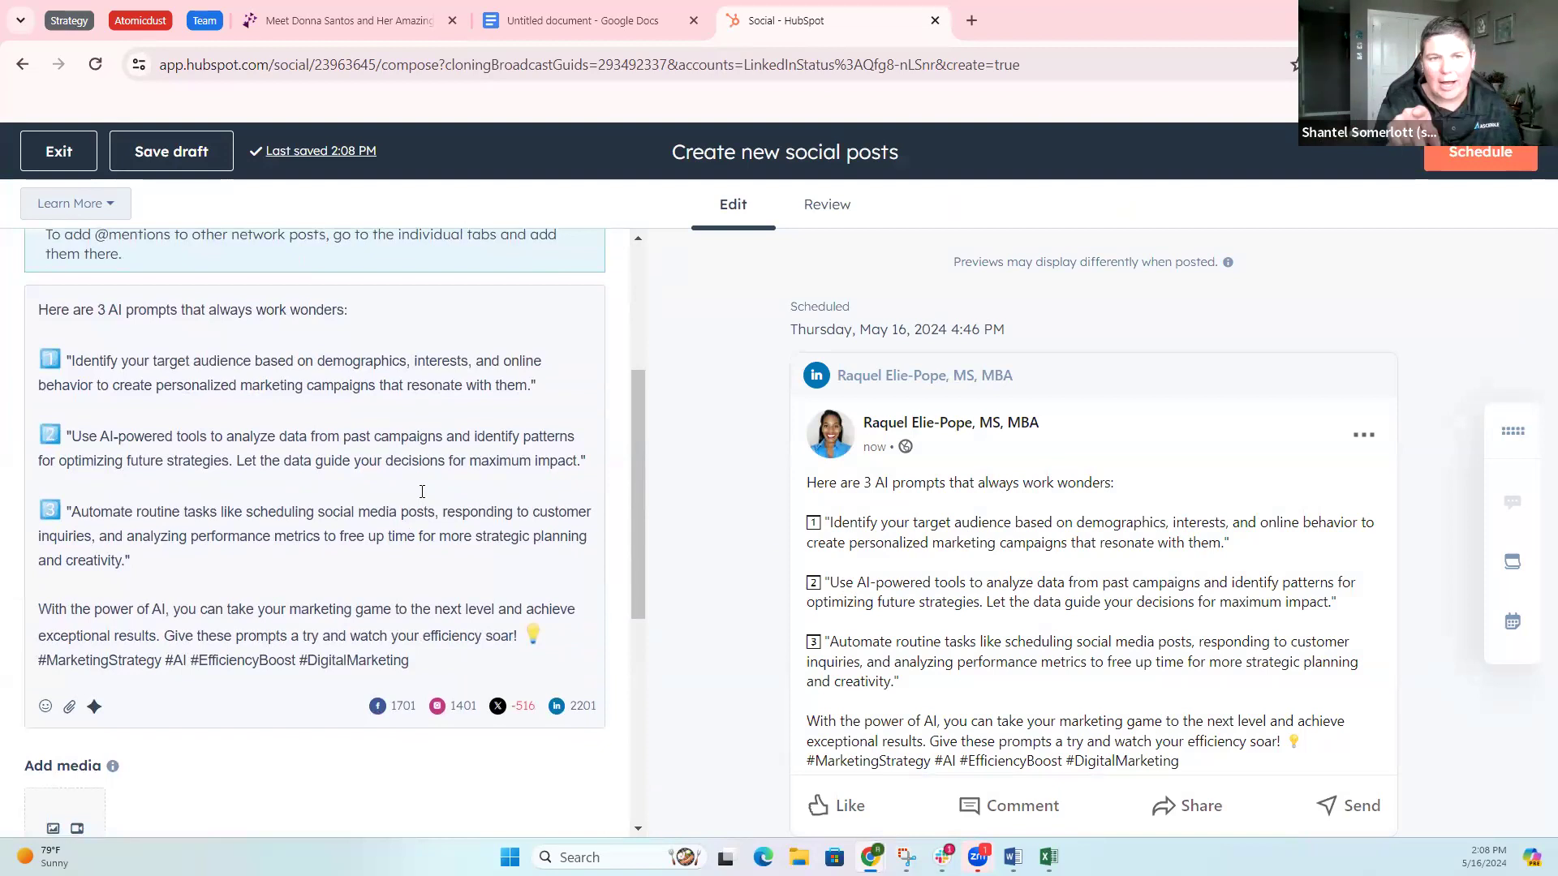
{"action": "scroll", "coordinate": [61, 390], "scroll_direction": "up", "scroll_amount": 1}
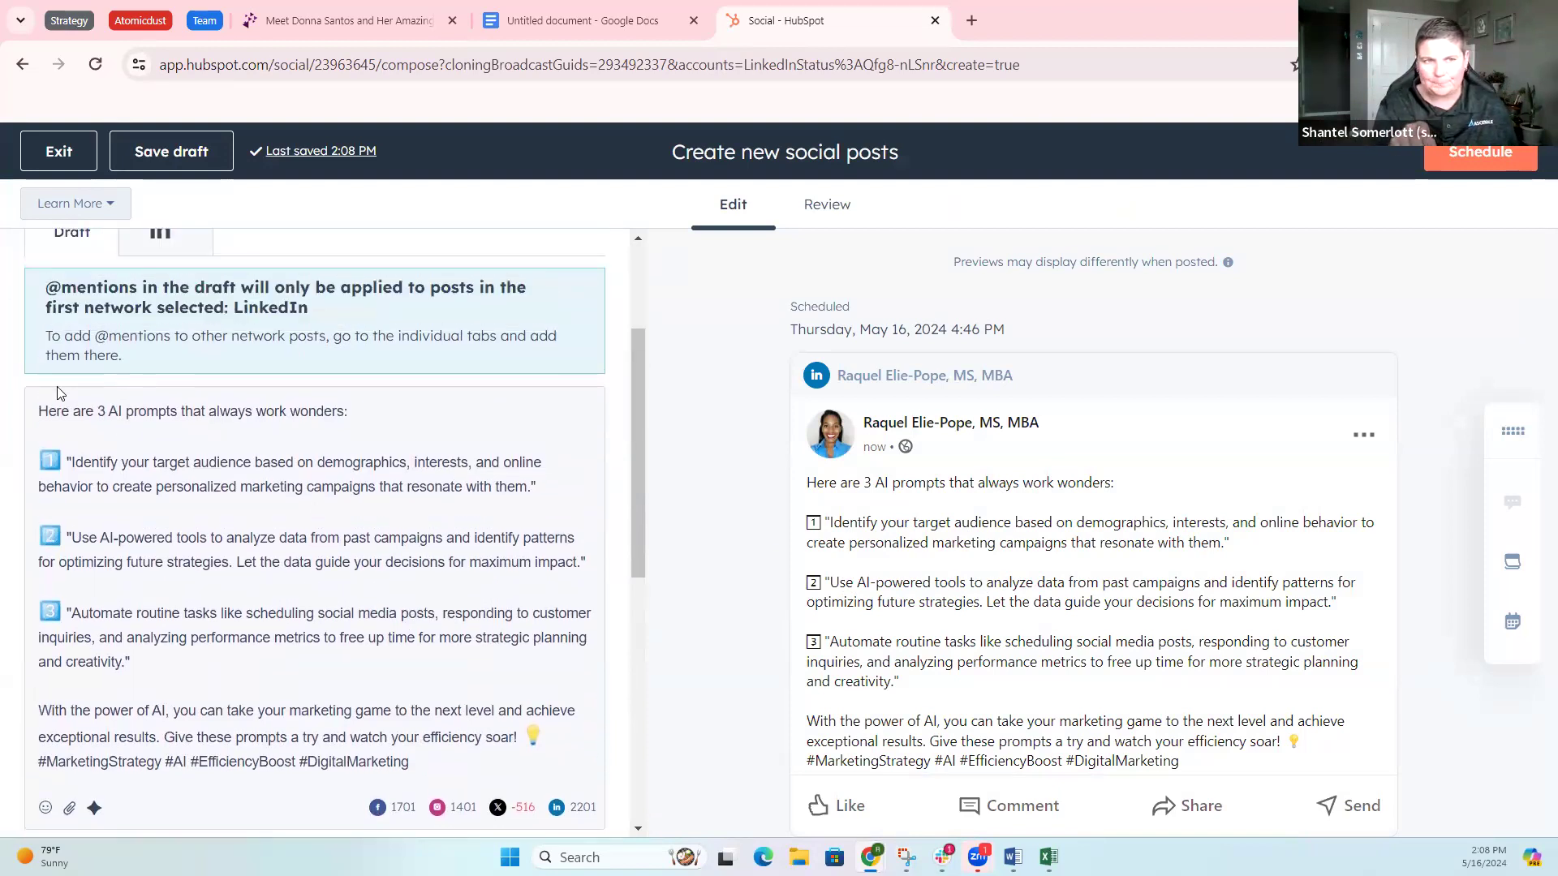
{"action": "left_click_drag", "start_coordinate": [40, 412], "coordinate": [55, 461]}
{"action": "key", "text": "ctrl+c"}
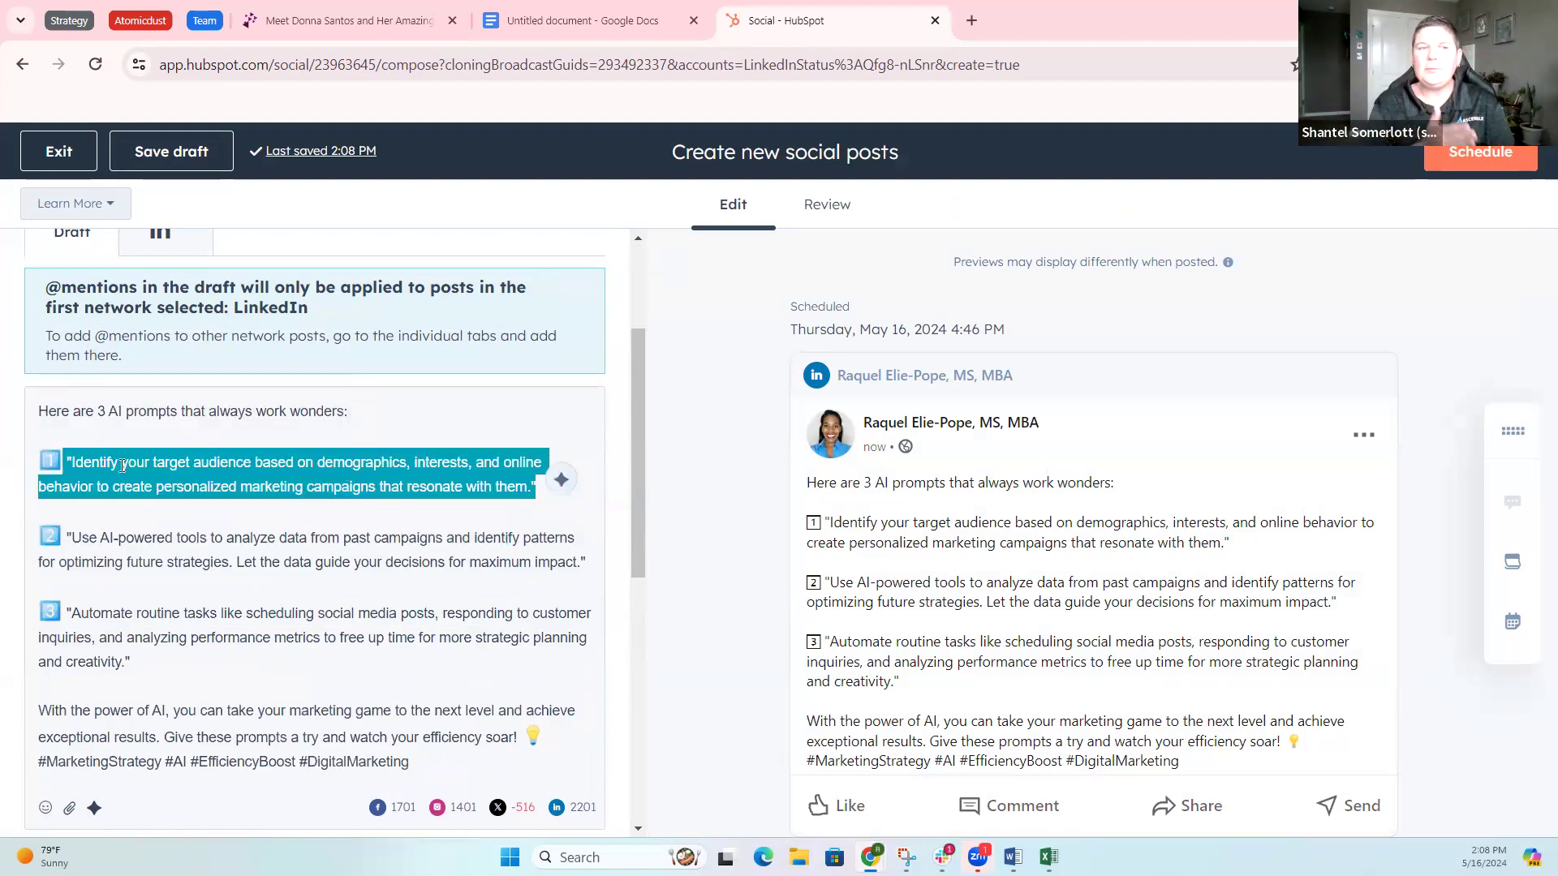
Step: Generate a post with the AI assistant from "tell me why this works:" followed by the copied prompt, and read through the result
{"action": "left_click", "coordinate": [94, 807]}
{"action": "left_click", "coordinate": [266, 604]}
{"action": "type", "text": "tell me why"}
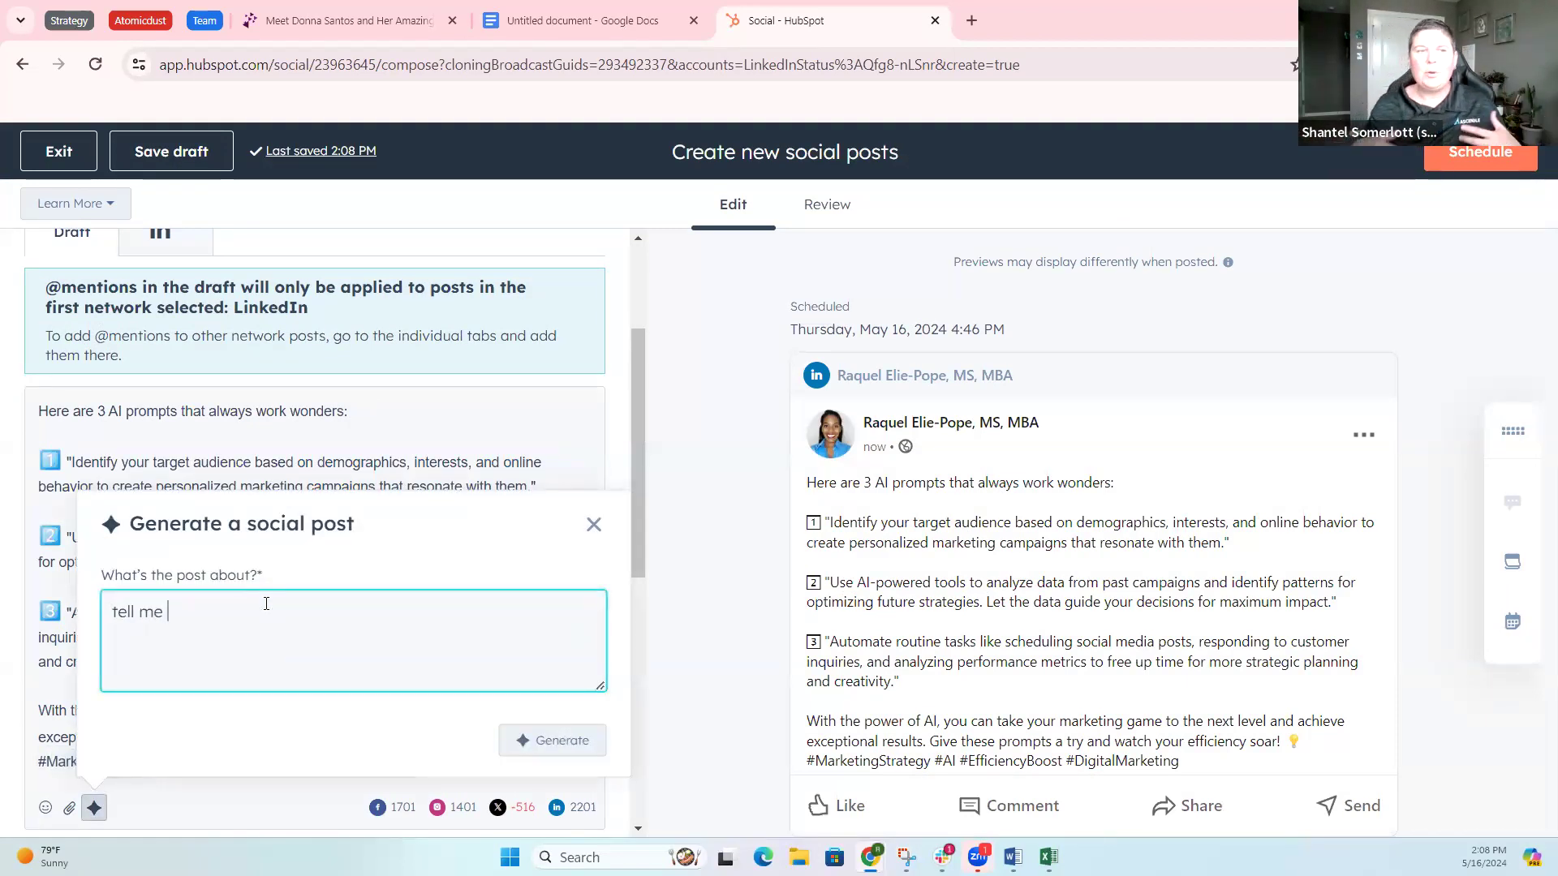
{"action": "key", "text": "BackSpace"}
{"action": "key", "text": "BackSpace"}
{"action": "type", "text": "hy this "}
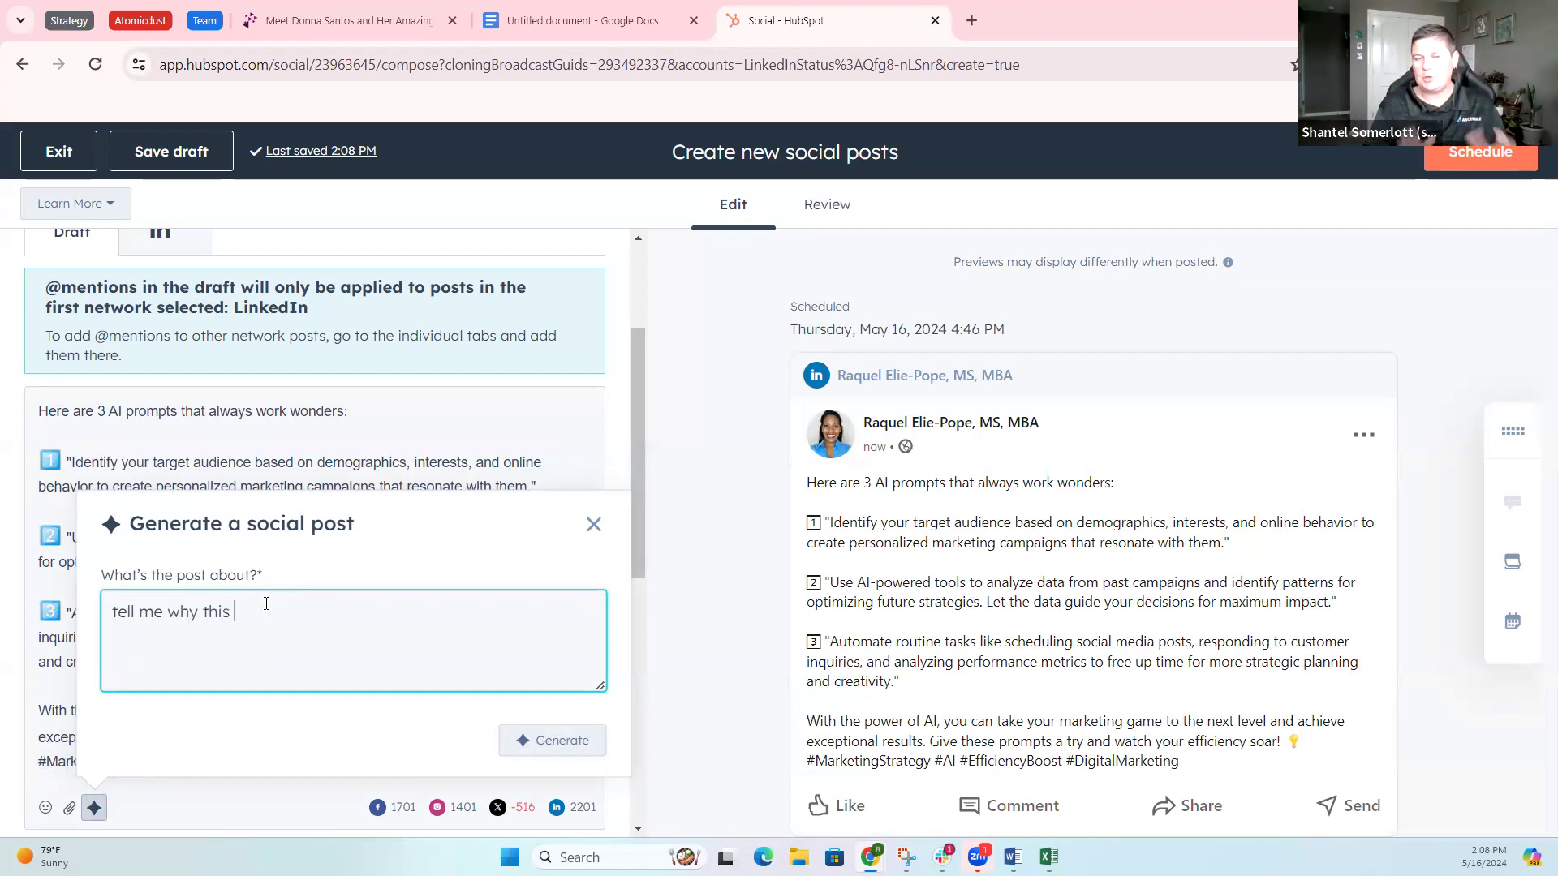
{"action": "type", "text": "works"}
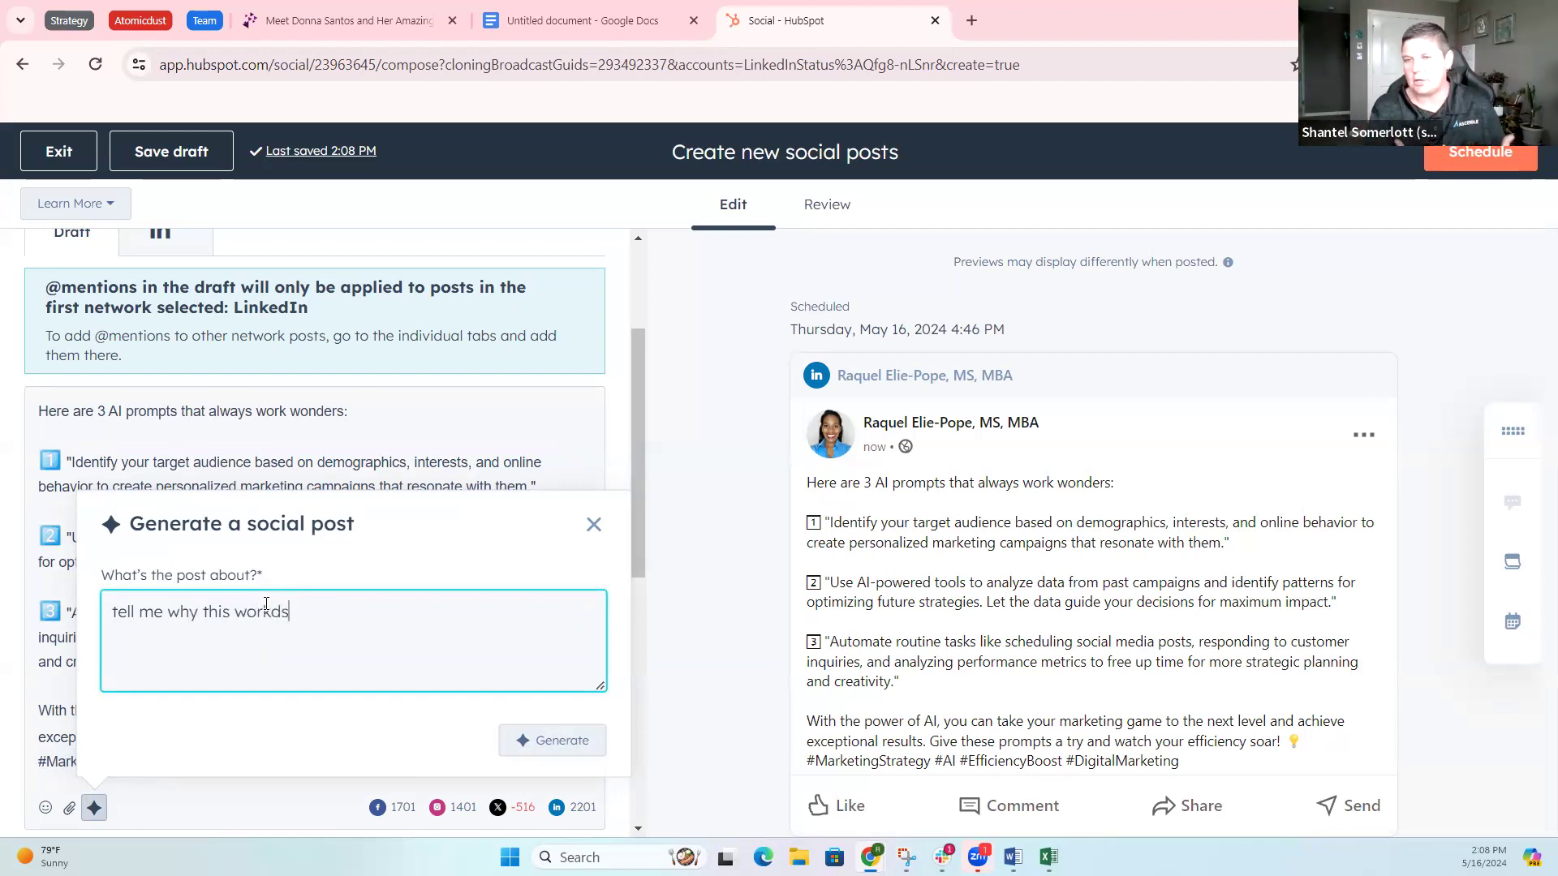
{"action": "type", "text": ":"}
{"action": "key", "text": "ctrl+v"}
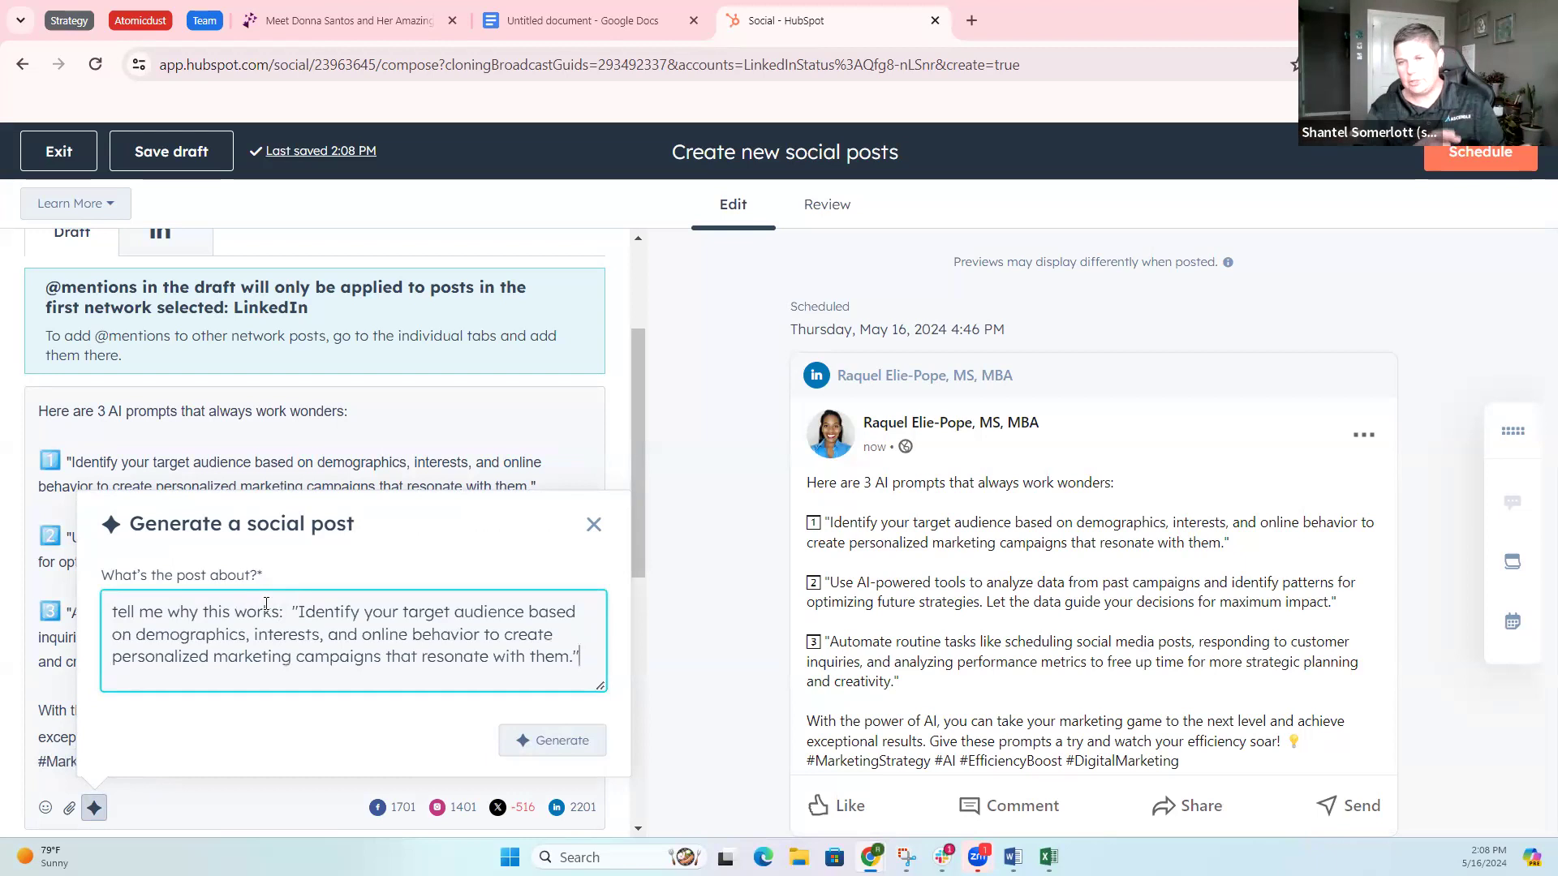
{"action": "left_click", "coordinate": [563, 742]}
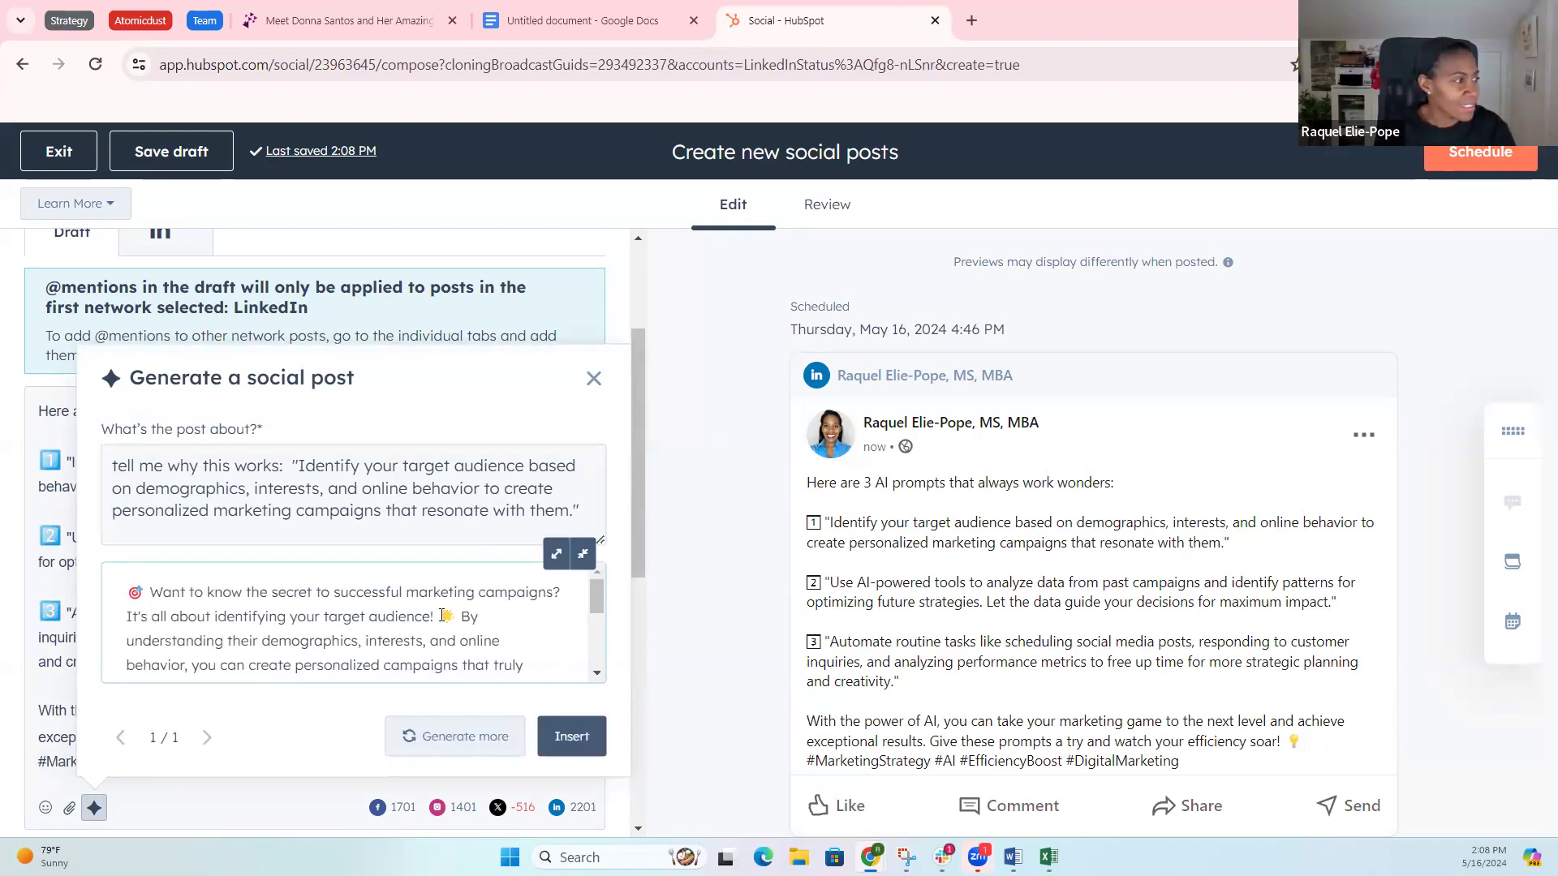
{"action": "scroll", "coordinate": [430, 633], "scroll_direction": "down", "scroll_amount": 5}
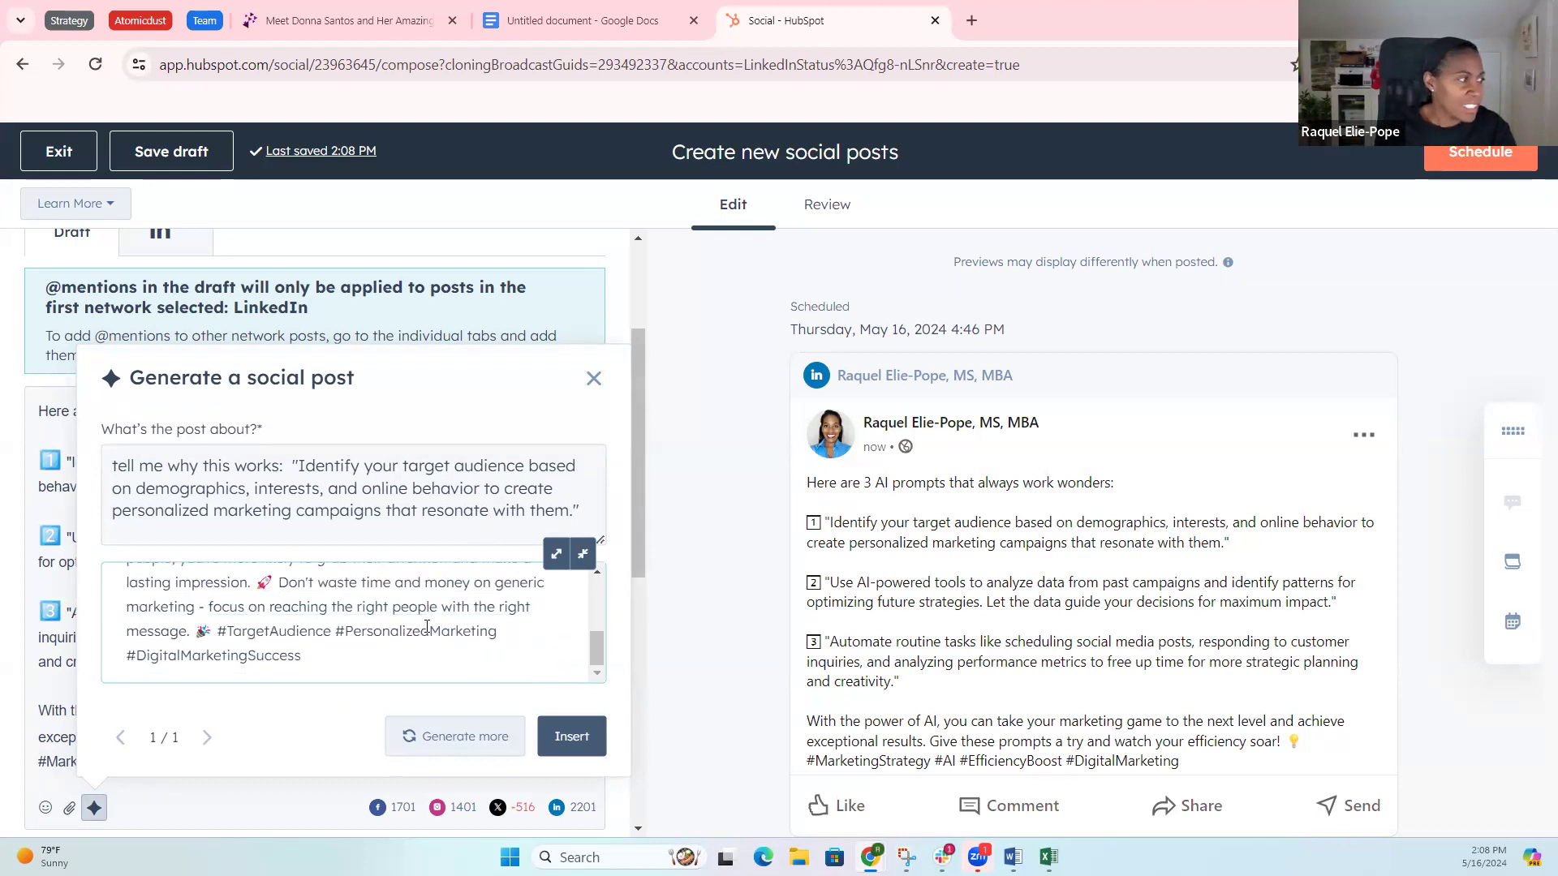
{"action": "scroll", "coordinate": [426, 627], "scroll_direction": "up", "scroll_amount": 2}
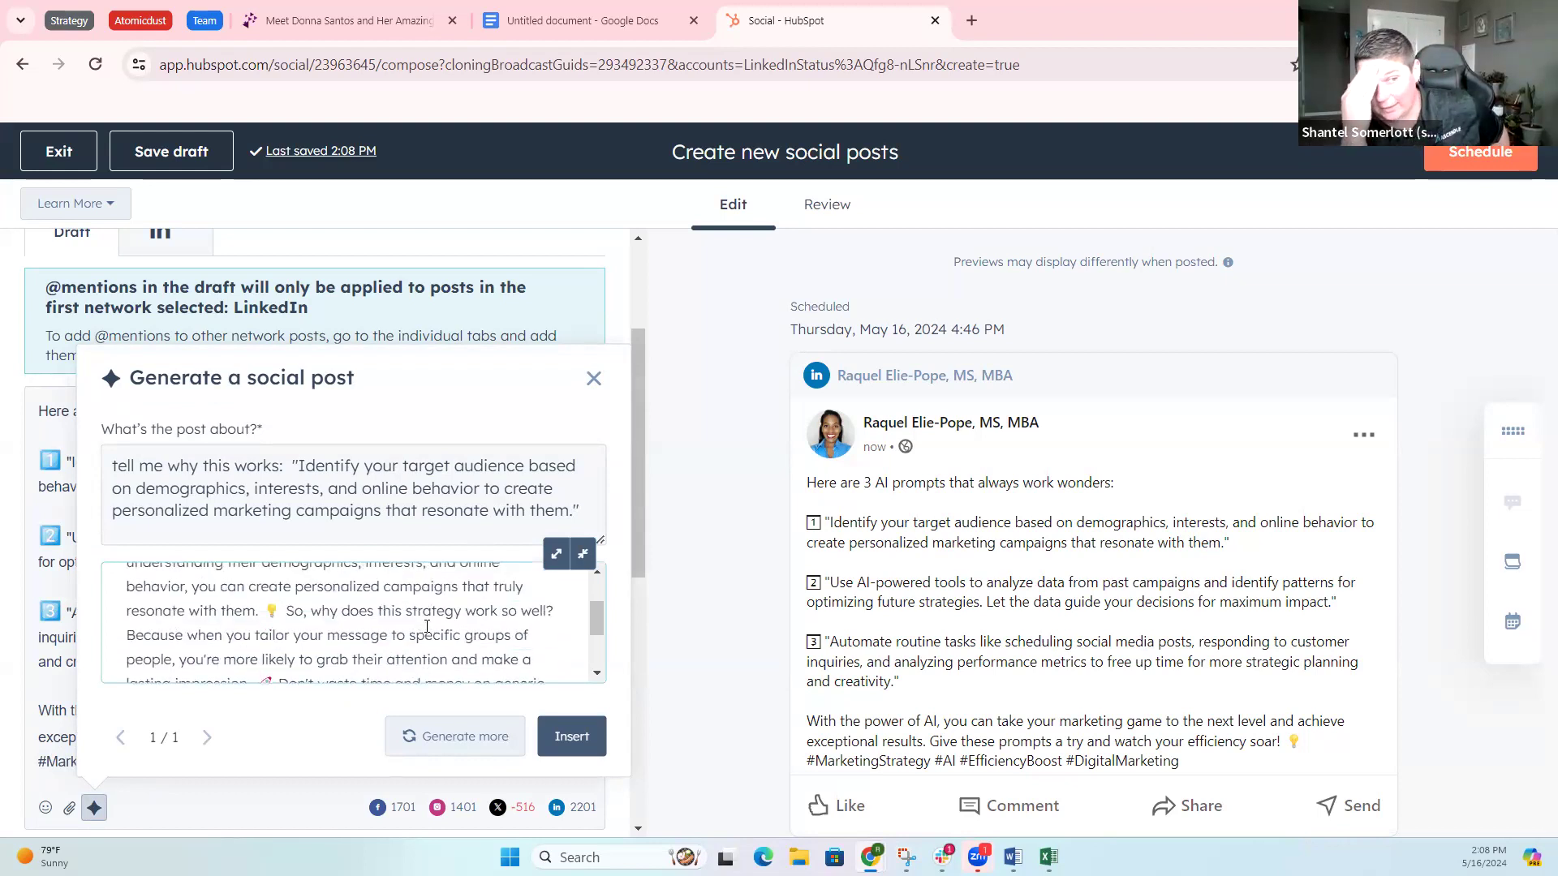
{"action": "scroll", "coordinate": [427, 627], "scroll_direction": "up", "scroll_amount": 3}
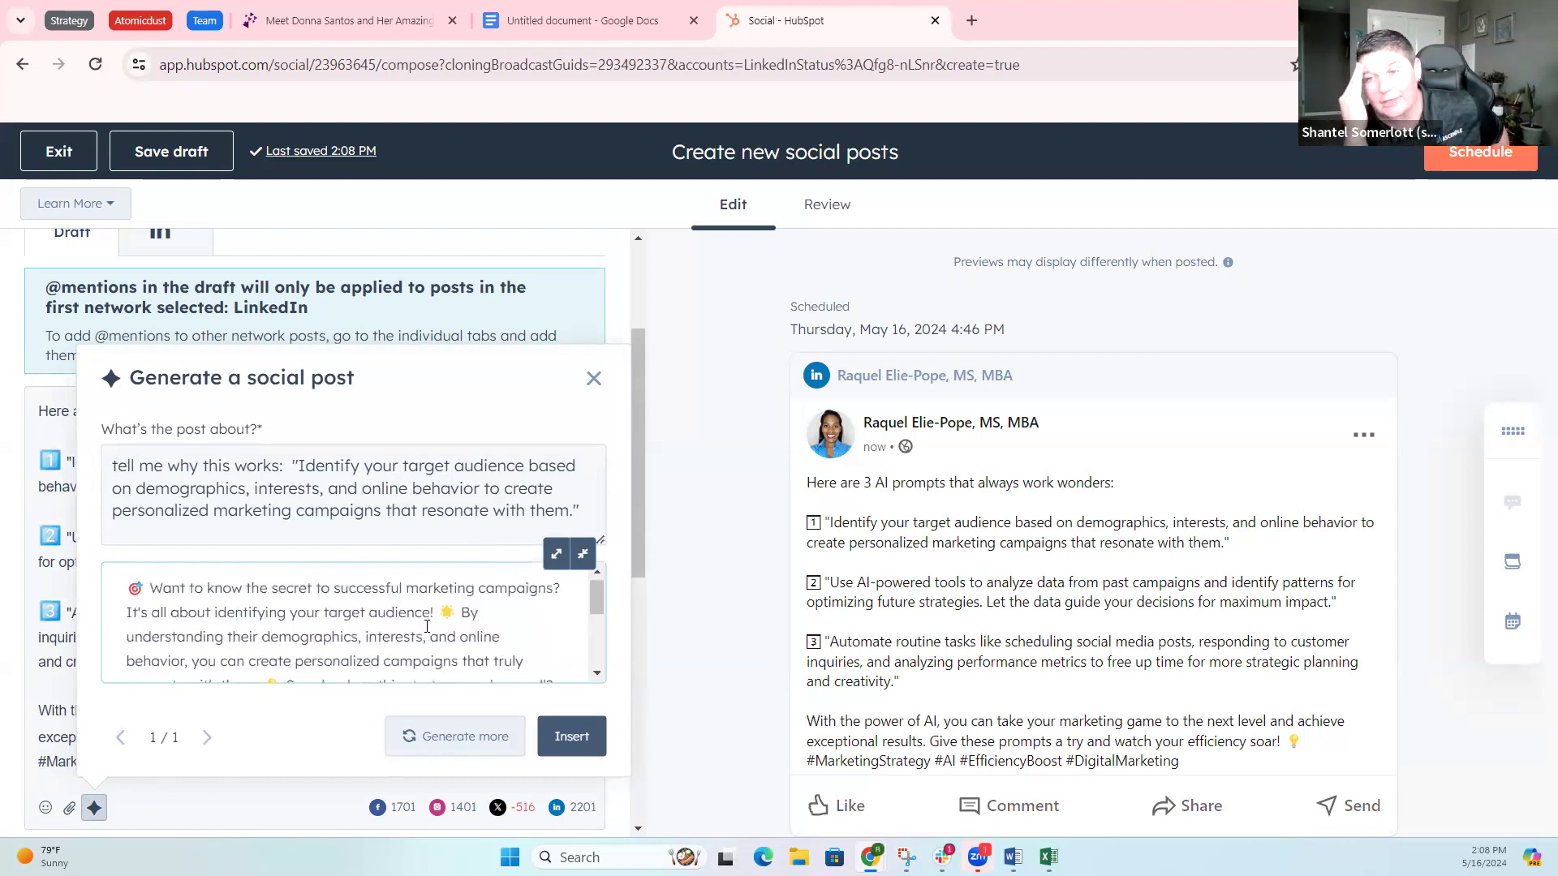
Step: Reword the request's opening to "tell me why this Ai prompt works well:" and generate another version
{"action": "left_click", "coordinate": [278, 469]}
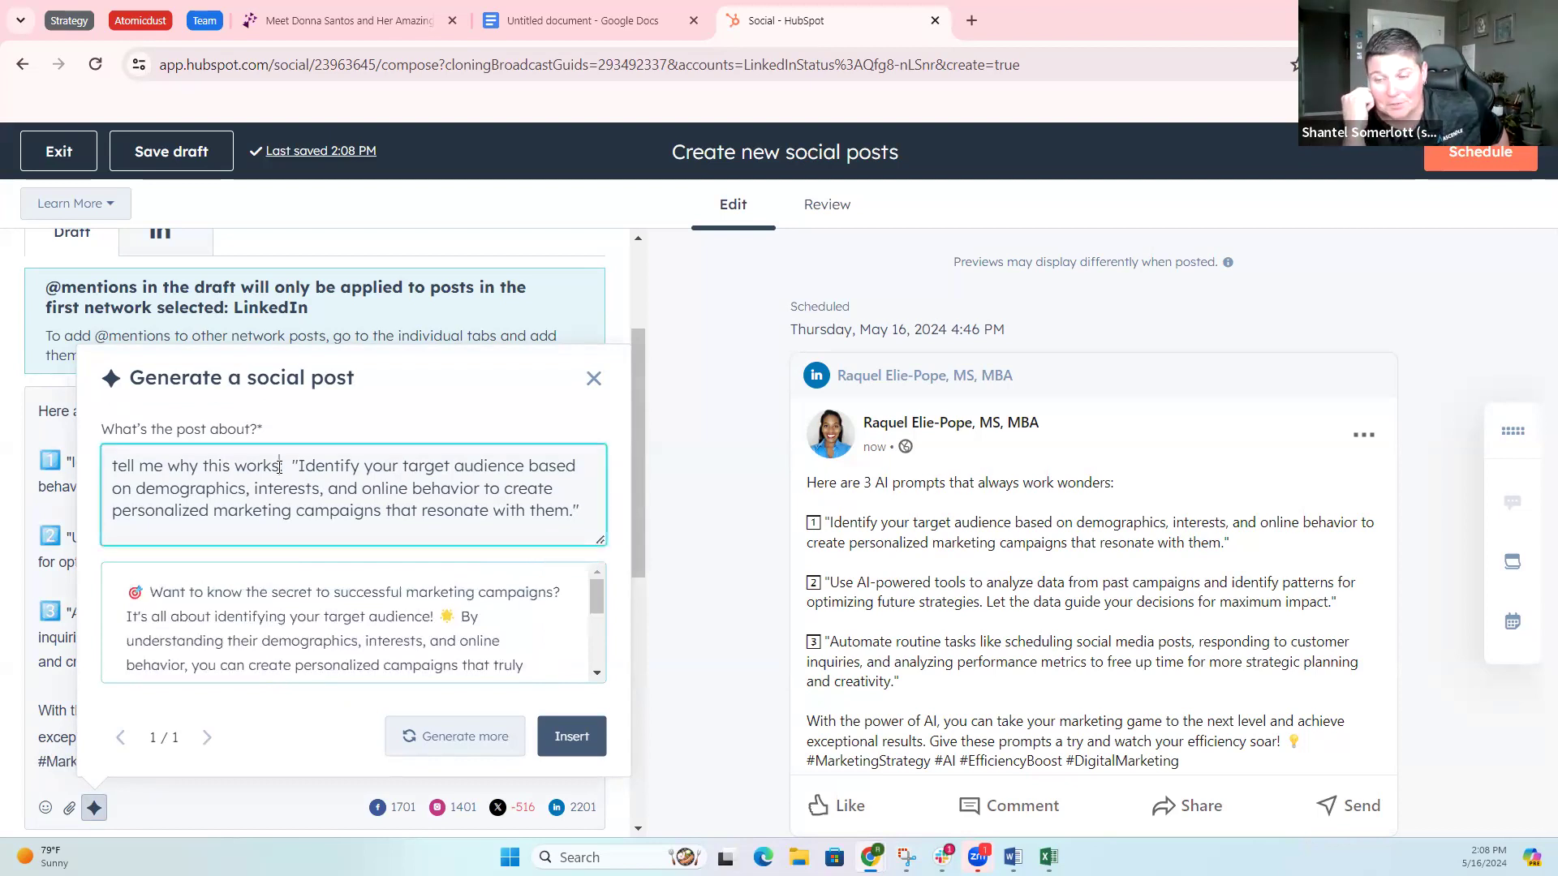
{"action": "left_click", "coordinate": [234, 464]}
{"action": "type", "text": "AI"}
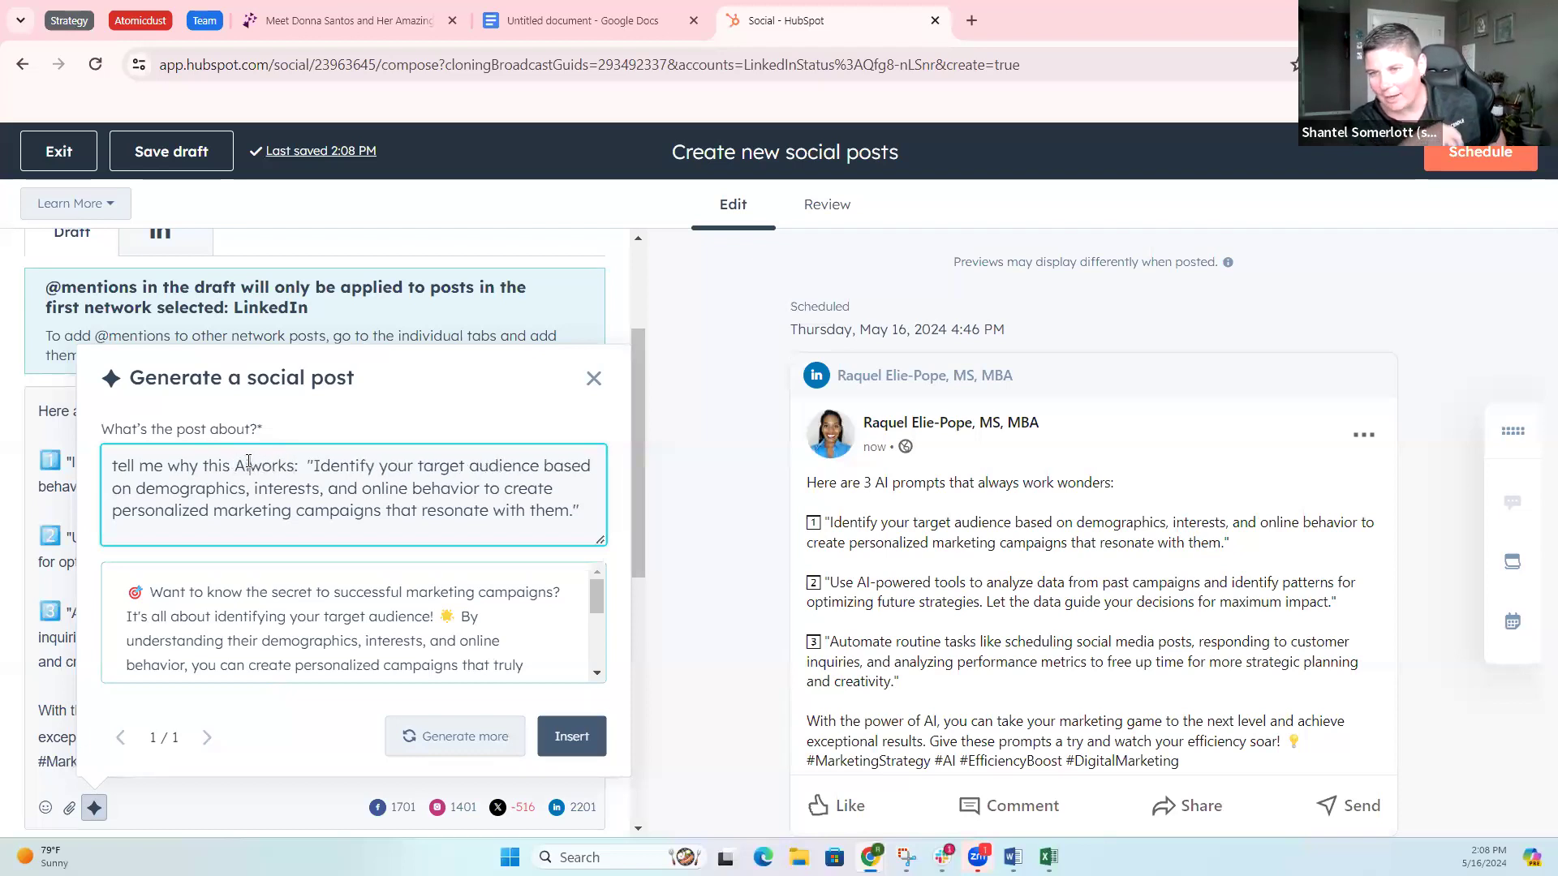
{"action": "type", "text": " prompt works"}
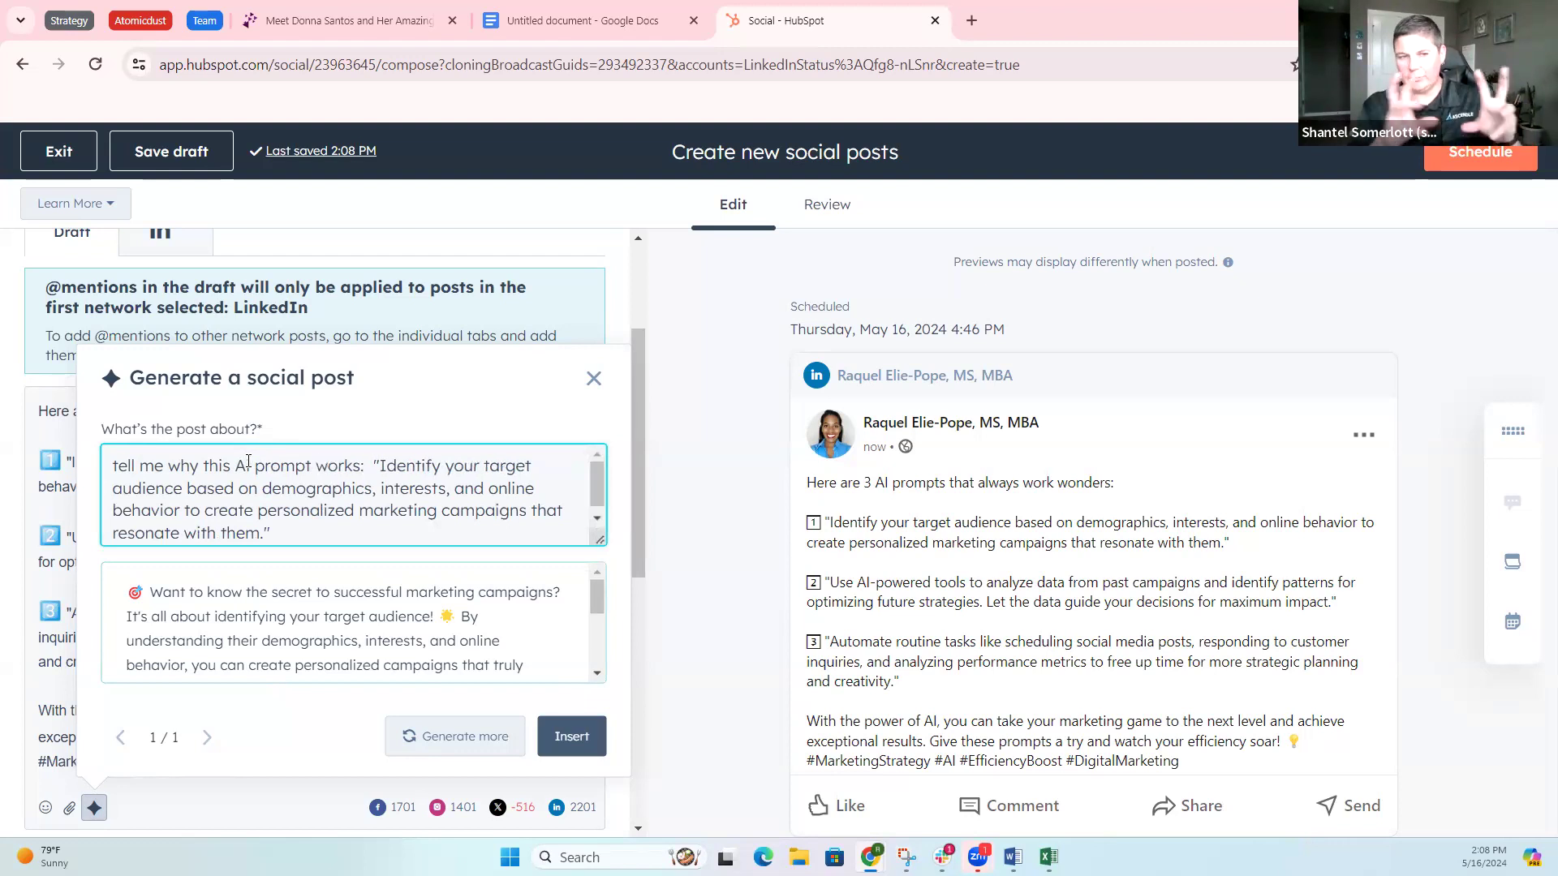
{"action": "type", "text": " well"}
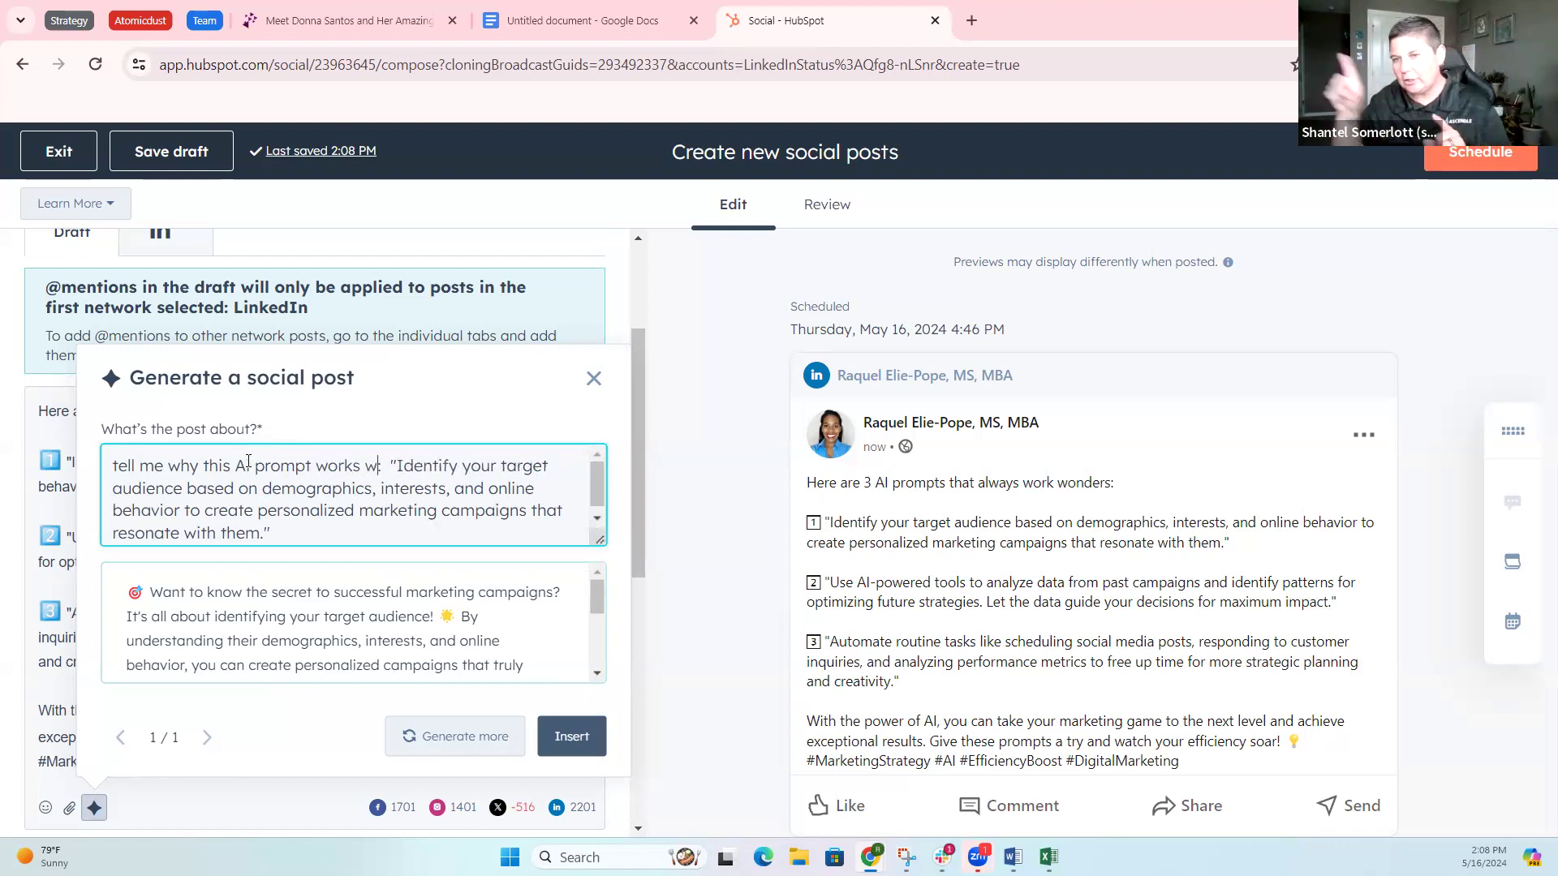
{"action": "type", "text": ":"}
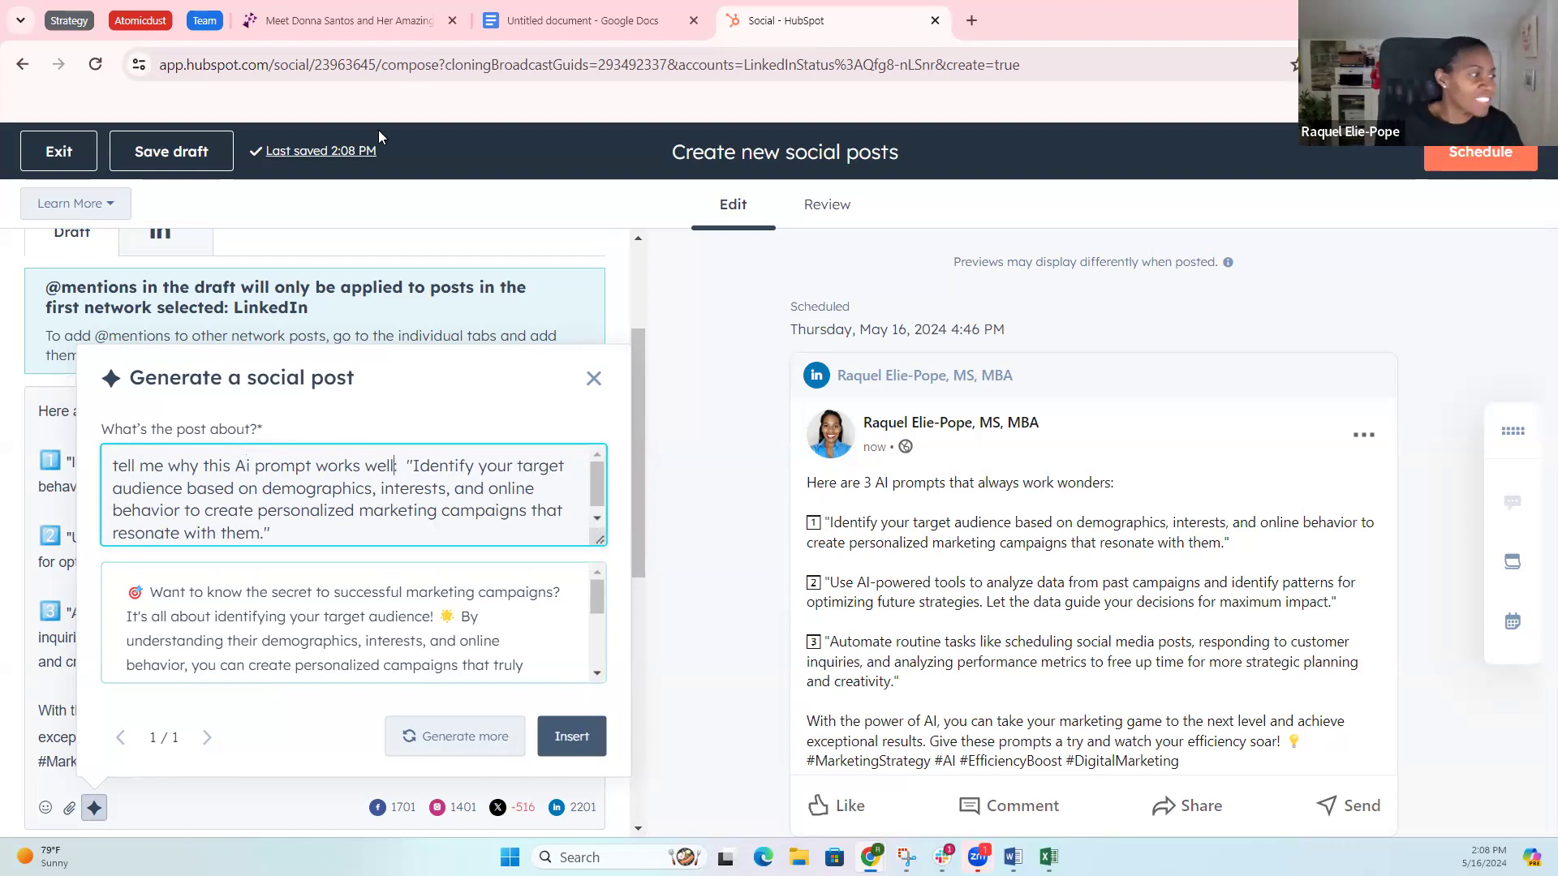
{"action": "left_click", "coordinate": [455, 736]}
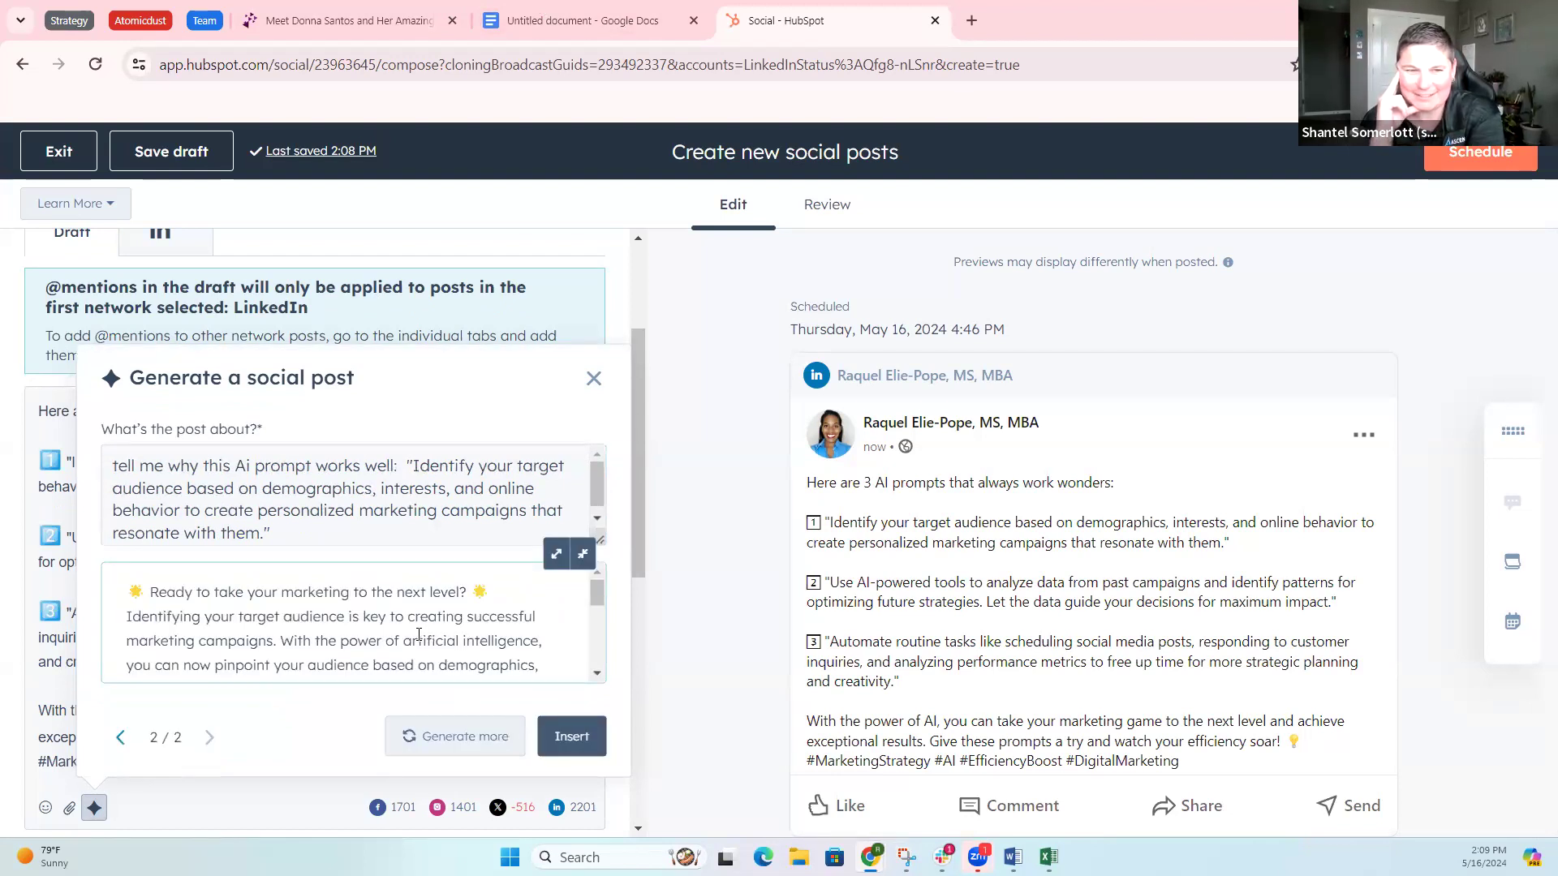
Step: Read the second generated version to its end and insert it in place of the selected first prompt
{"action": "scroll", "coordinate": [418, 634], "scroll_direction": "down", "scroll_amount": 3}
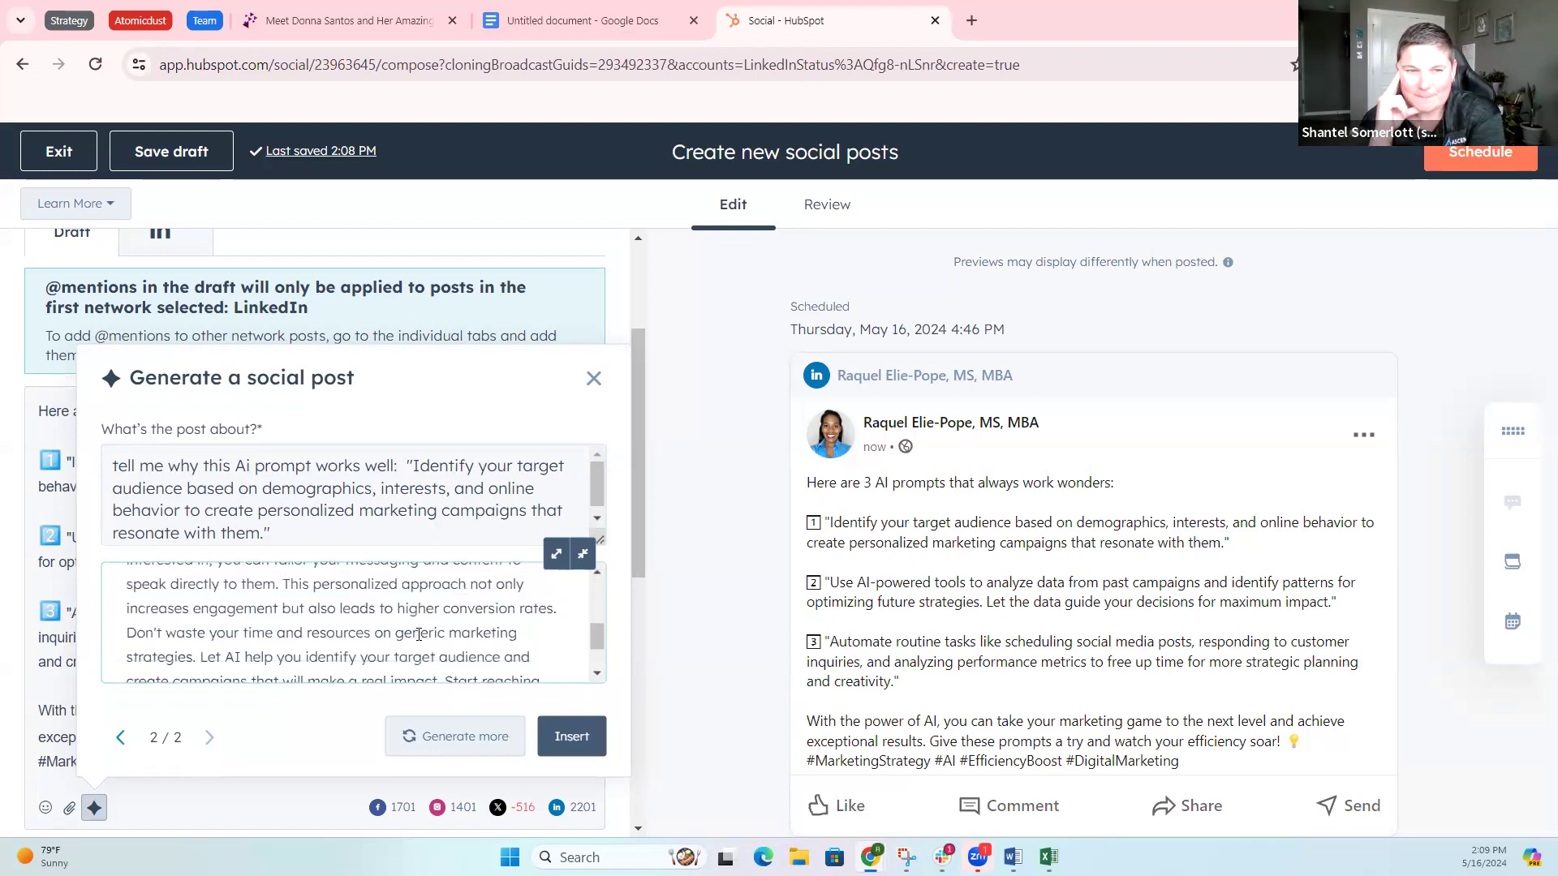
{"action": "scroll", "coordinate": [418, 635], "scroll_direction": "down", "scroll_amount": 2}
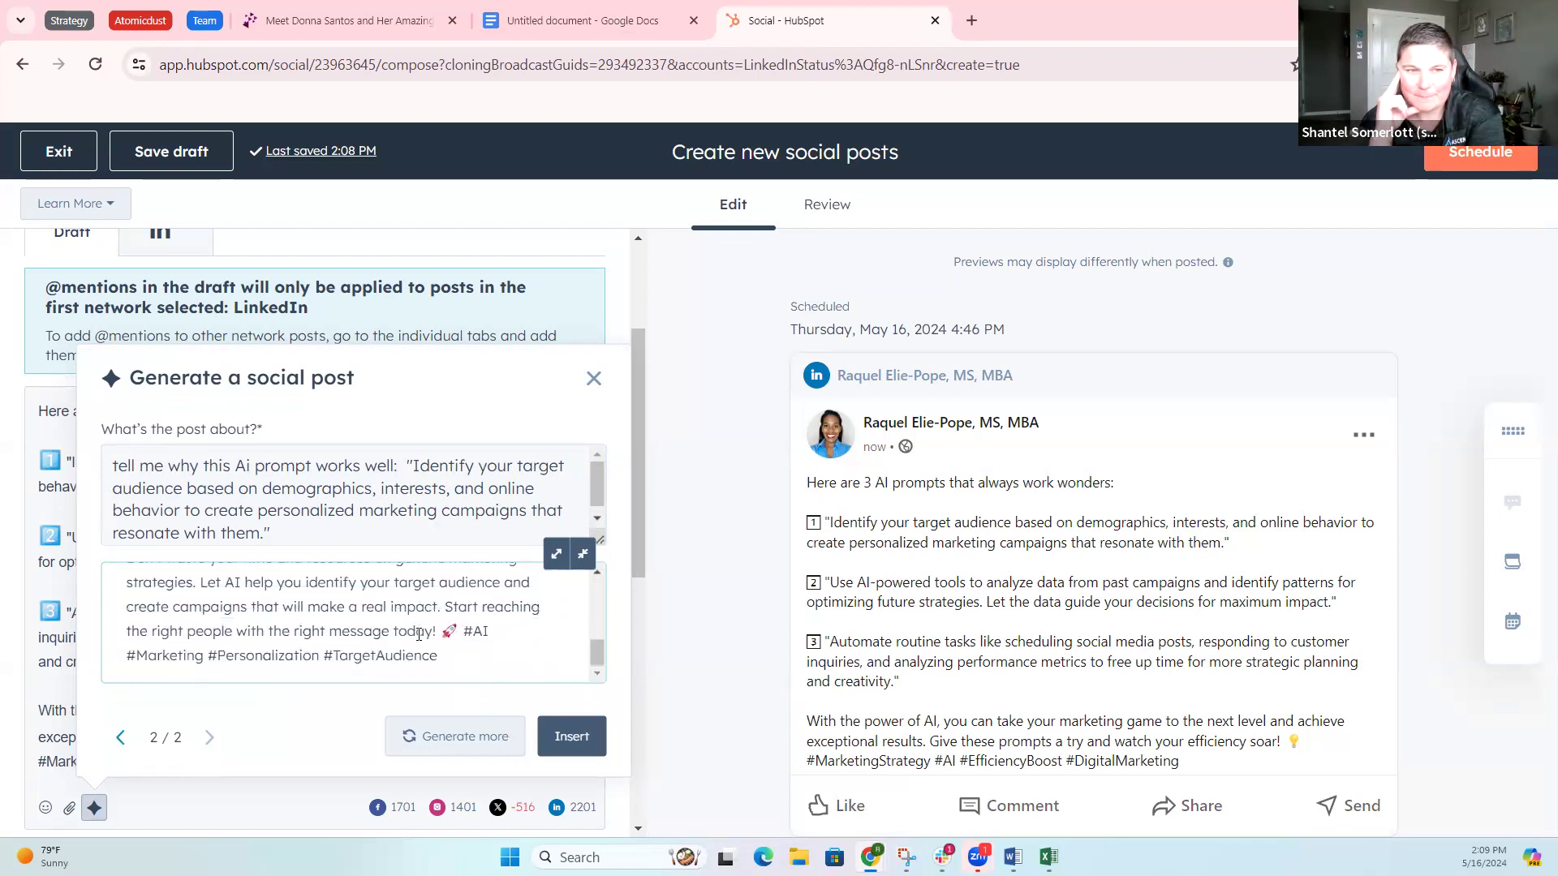
{"action": "left_click", "coordinate": [571, 737]}
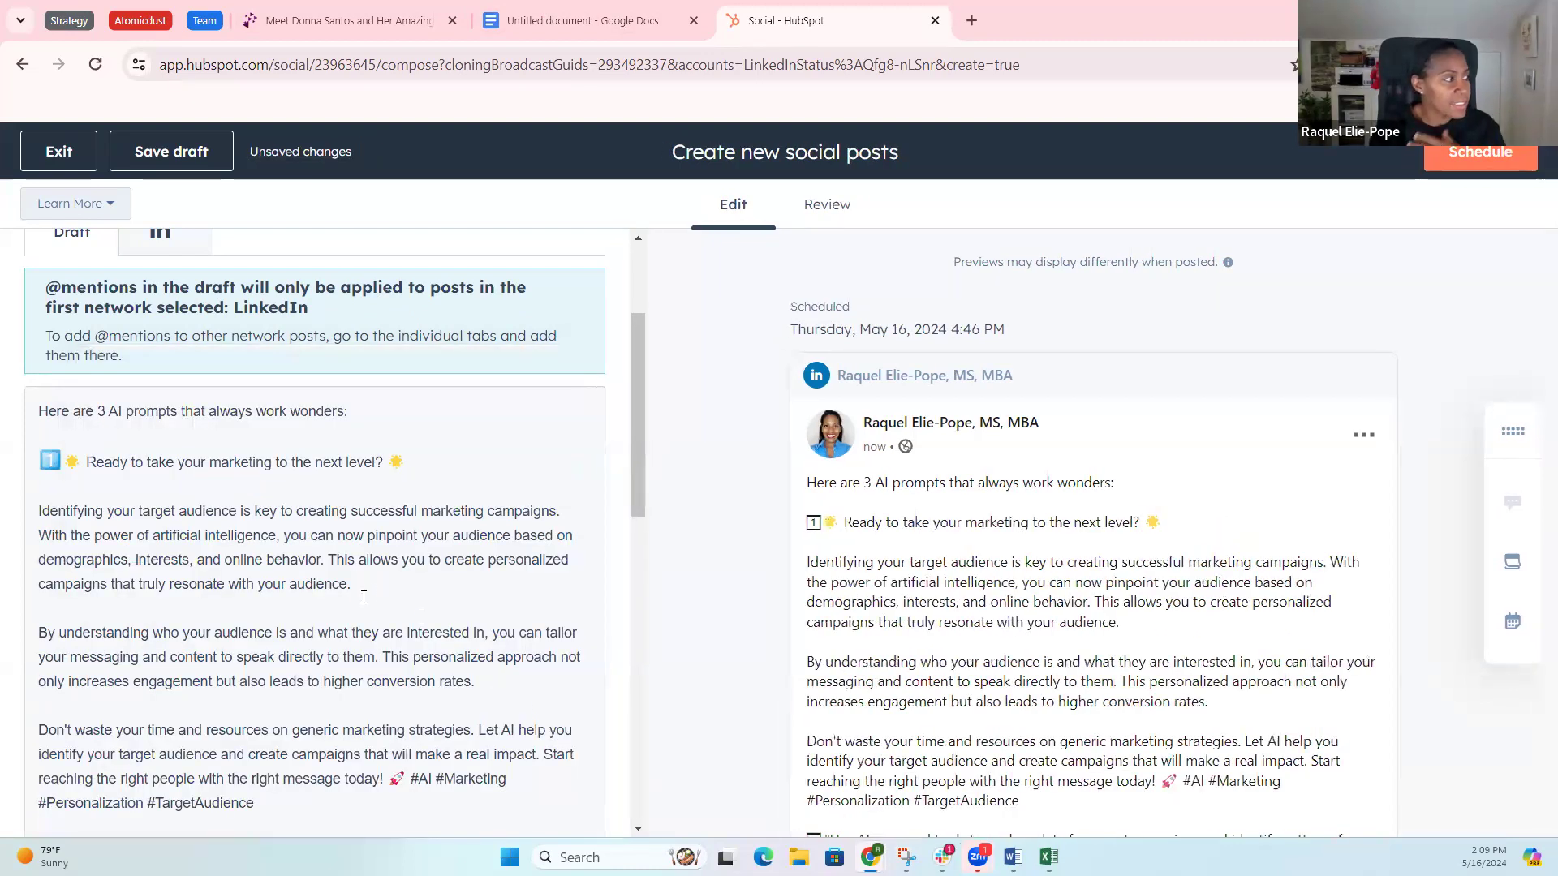
Step: Look over the combined post and delete its intro line, the number 1 emoji and the "Ready to take your marketing to the next level?" line
{"action": "scroll", "coordinate": [362, 598], "scroll_direction": "down", "scroll_amount": 2}
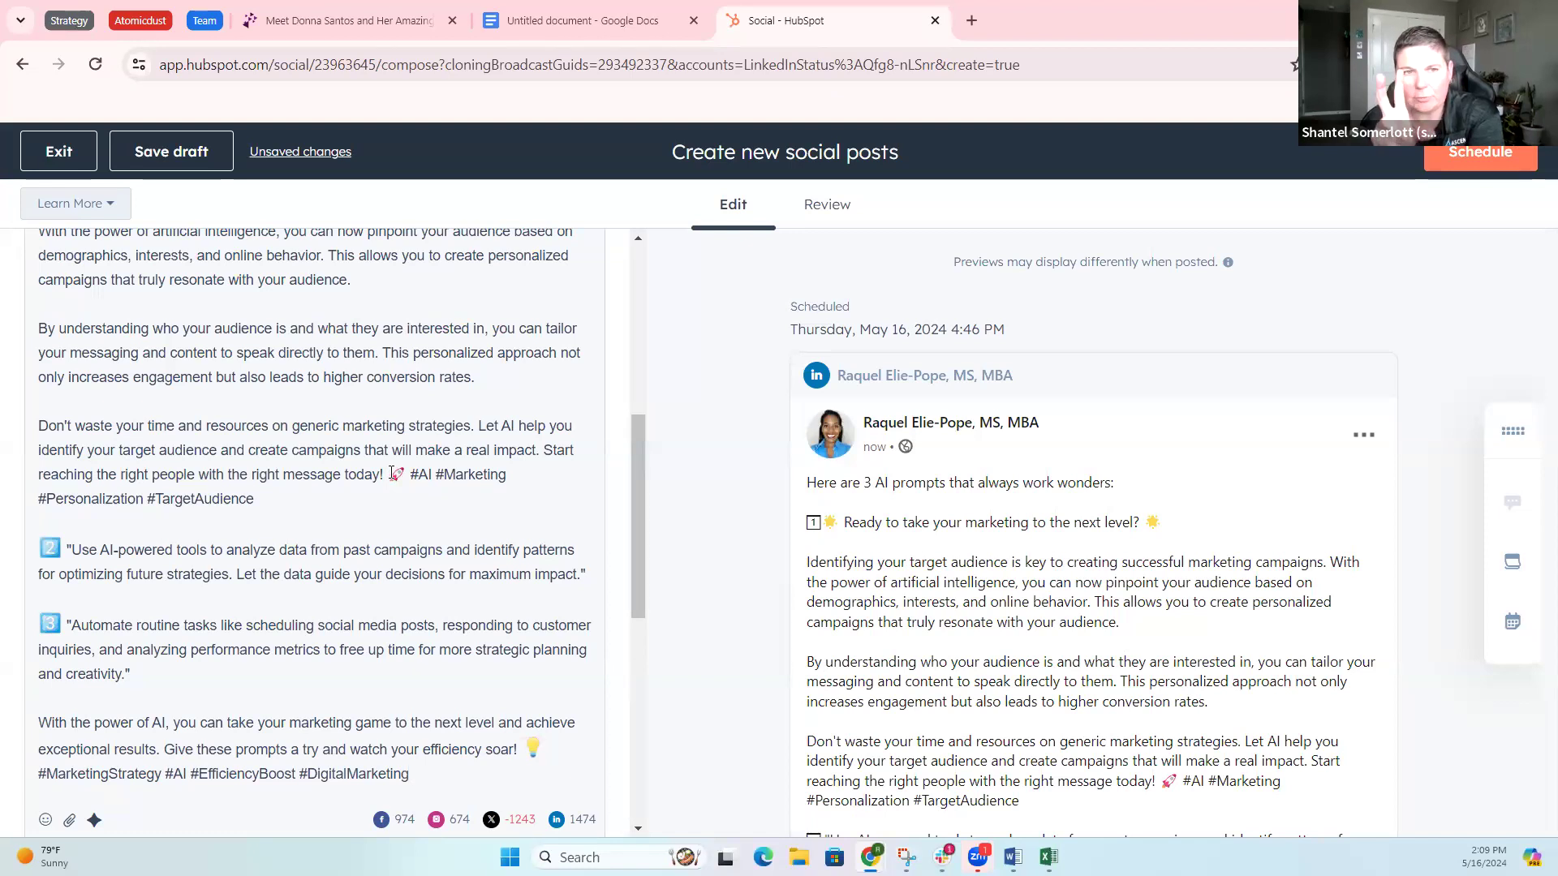
{"action": "scroll", "coordinate": [420, 516], "scroll_direction": "up", "scroll_amount": 5}
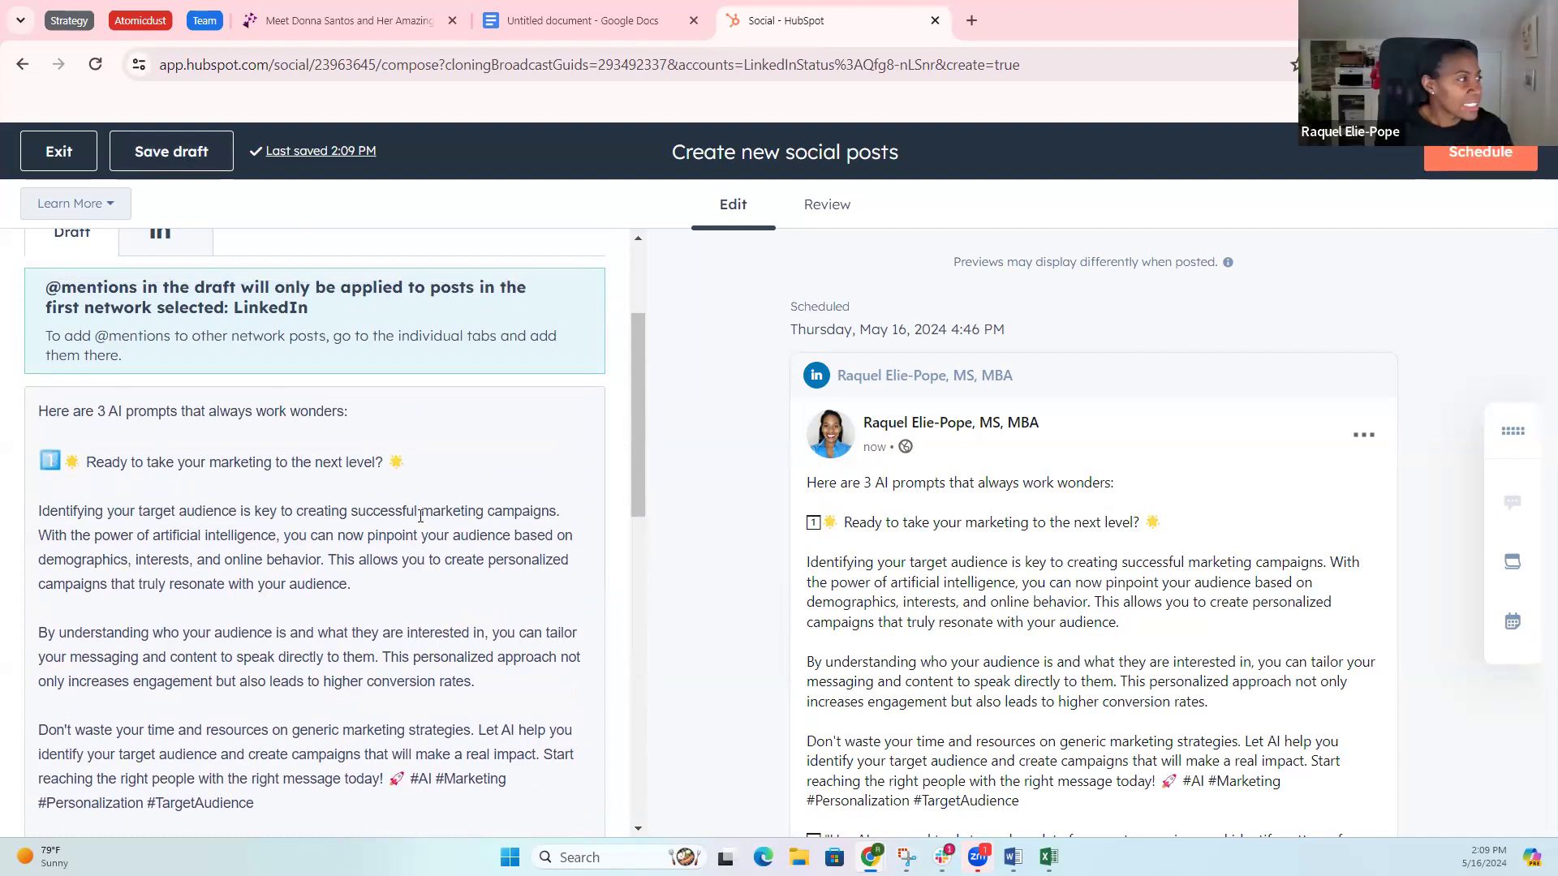
{"action": "scroll", "coordinate": [419, 521], "scroll_direction": "down", "scroll_amount": 5}
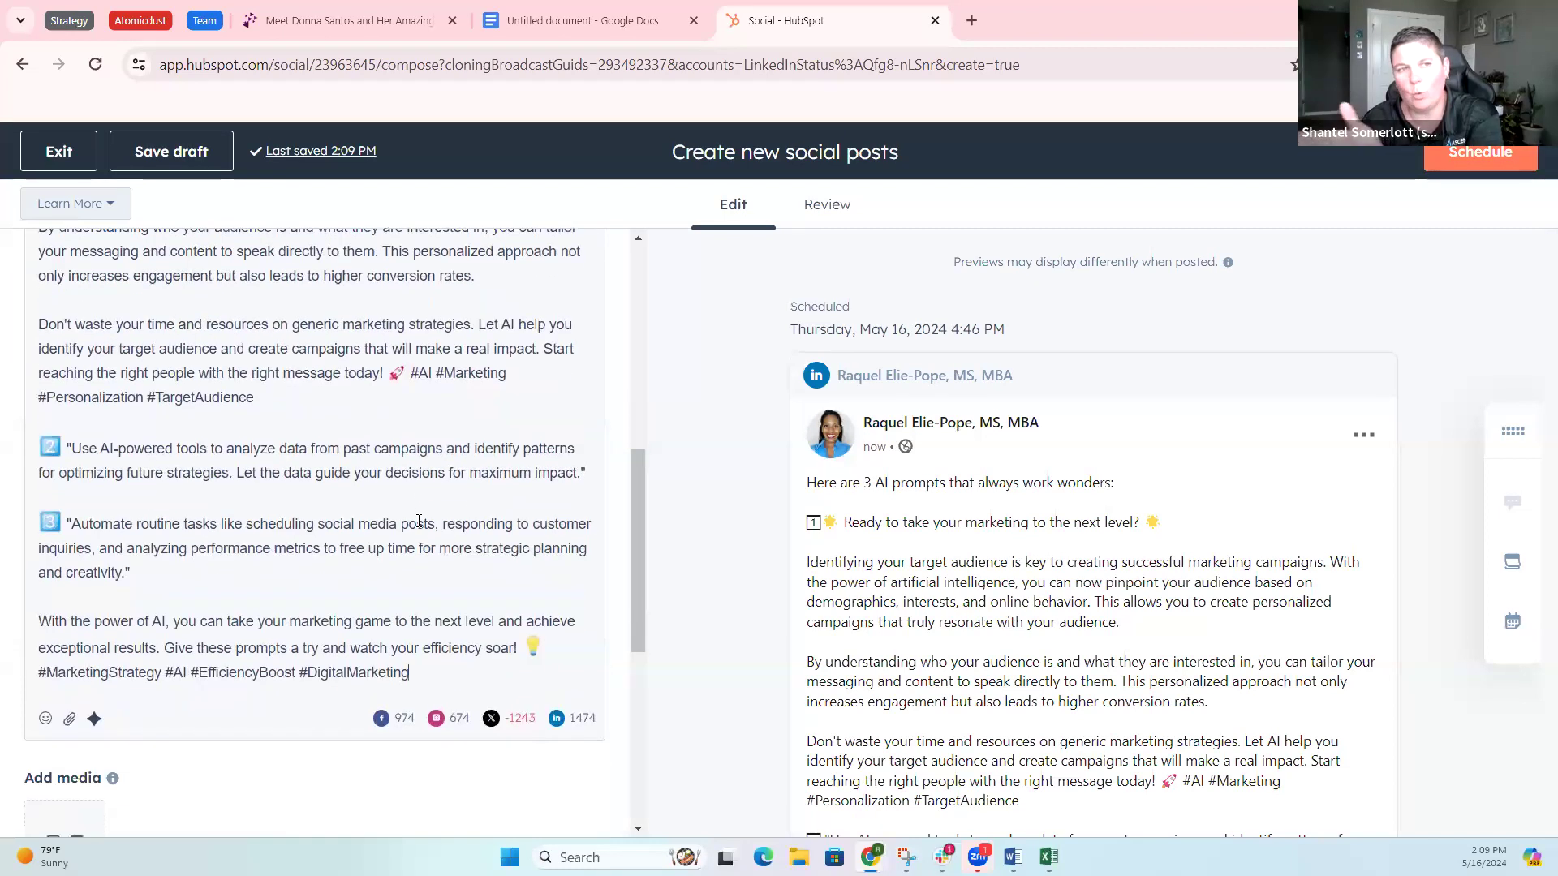
{"action": "scroll", "coordinate": [419, 521], "scroll_direction": "up", "scroll_amount": 5}
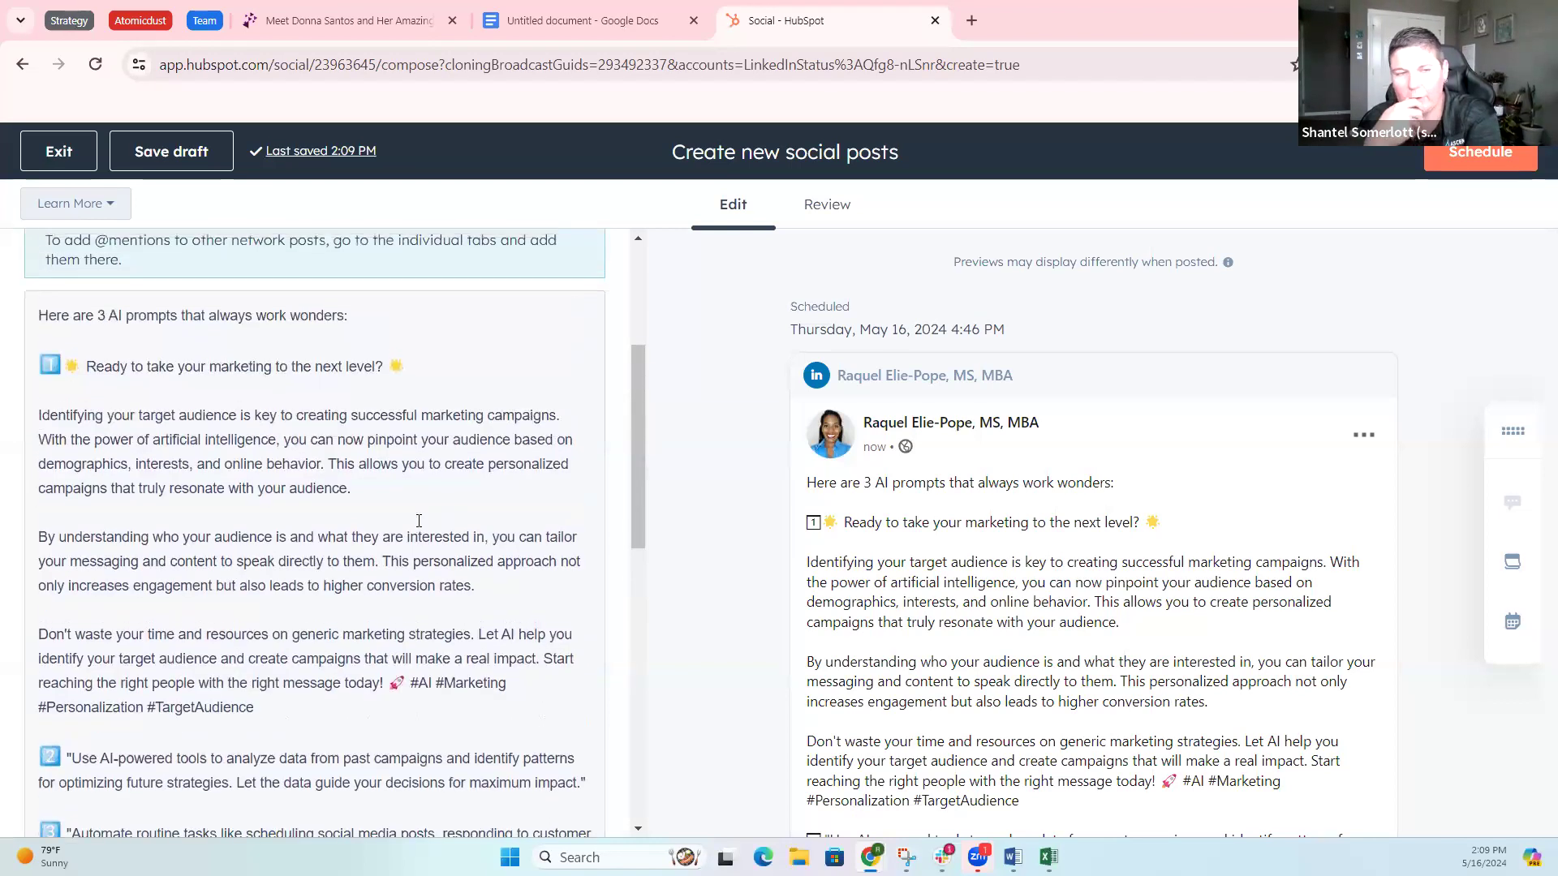
{"action": "left_click_drag", "start_coordinate": [418, 463], "coordinate": [38, 411]}
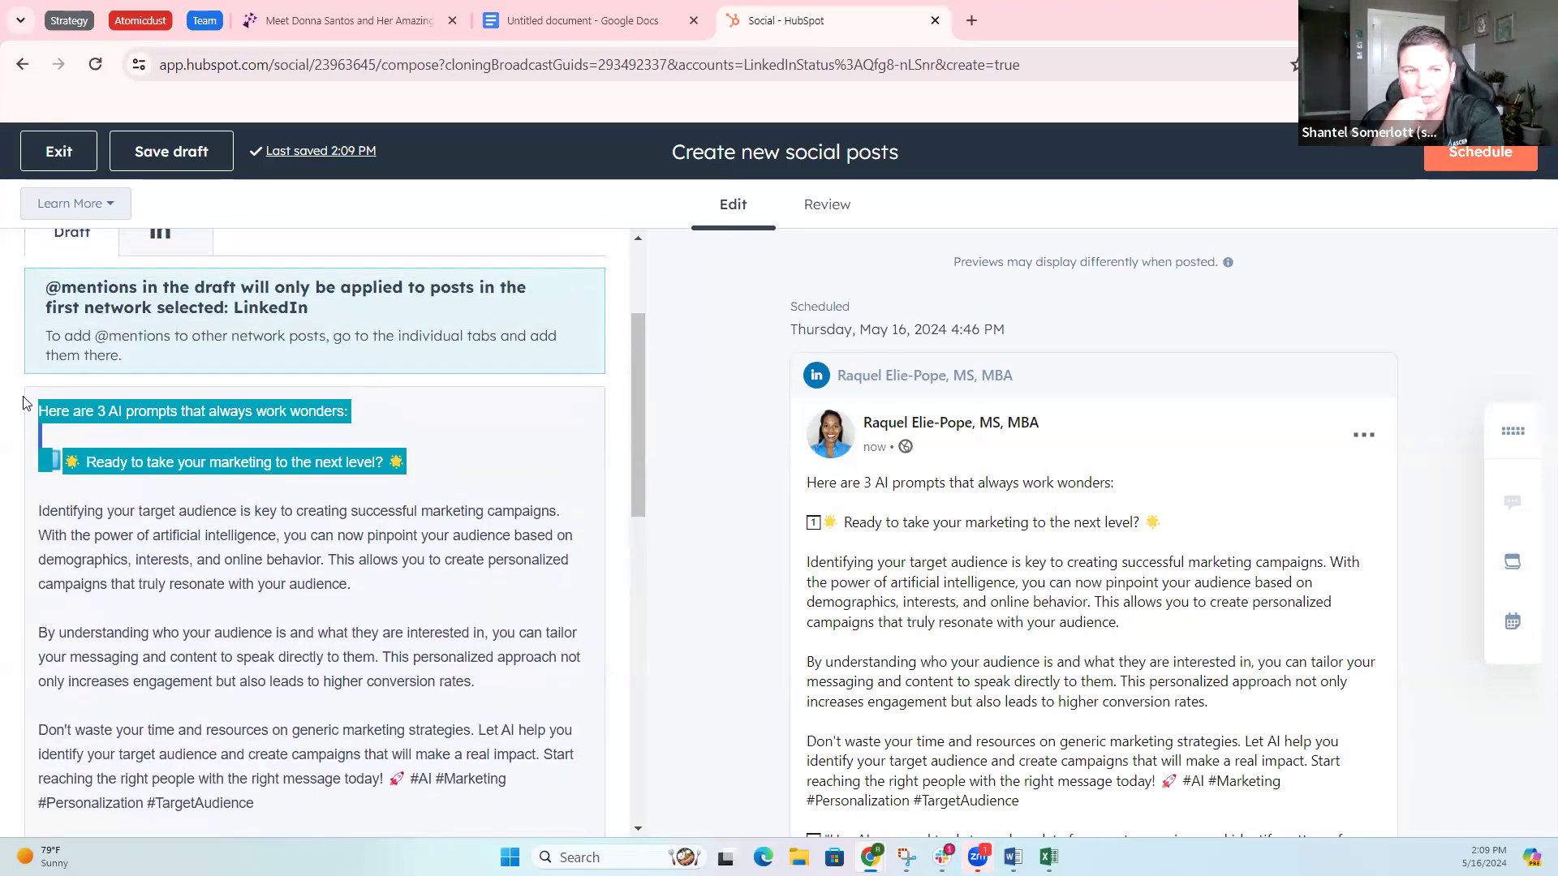
{"action": "key", "text": "BackSpace"}
{"action": "key", "text": "Delete"}
{"action": "key", "text": "Delete"}
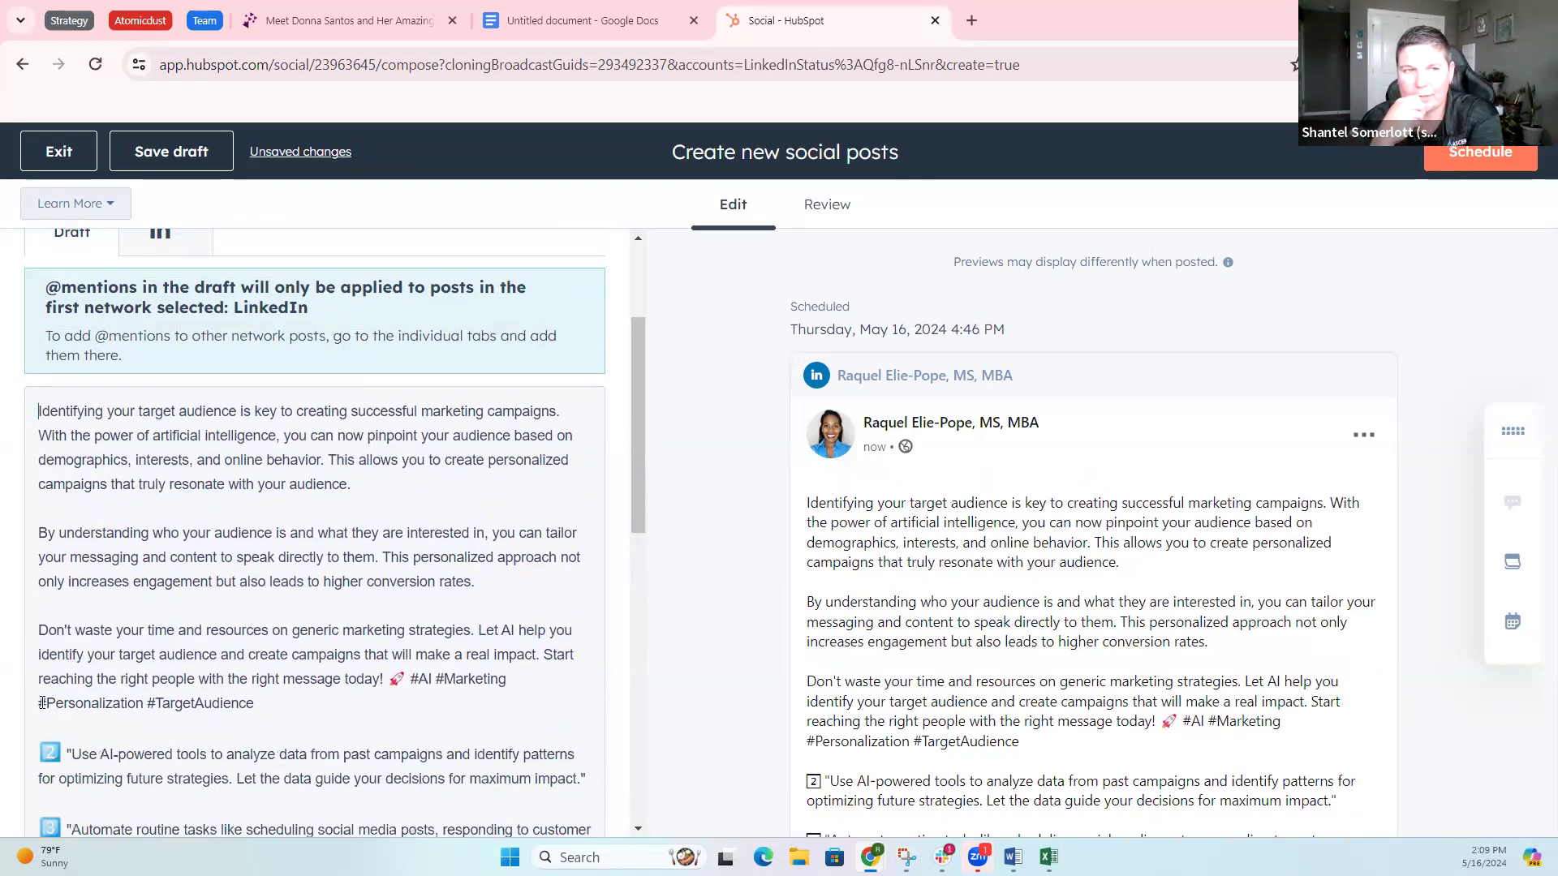
Step: Delete the second and third prompts together with the old closing paragraph and its hashtags
{"action": "left_click_drag", "start_coordinate": [46, 732], "coordinate": [378, 455]}
{"action": "scroll", "coordinate": [376, 260], "scroll_direction": "down", "scroll_amount": 5}
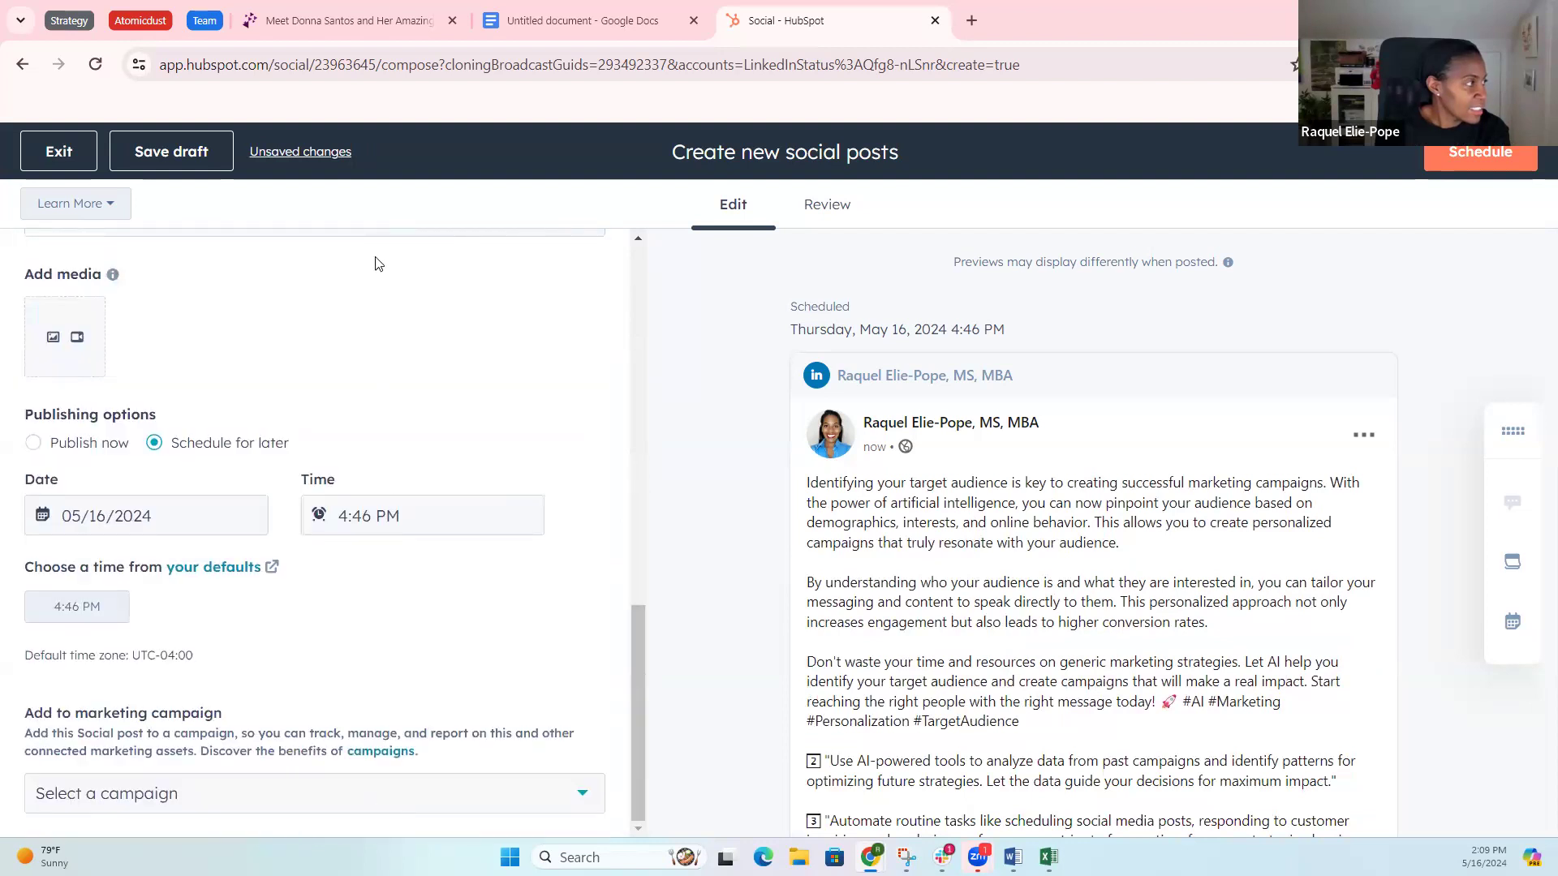
{"action": "scroll", "coordinate": [409, 380], "scroll_direction": "up", "scroll_amount": 5}
{"action": "scroll", "coordinate": [409, 381], "scroll_direction": "up", "scroll_amount": 2}
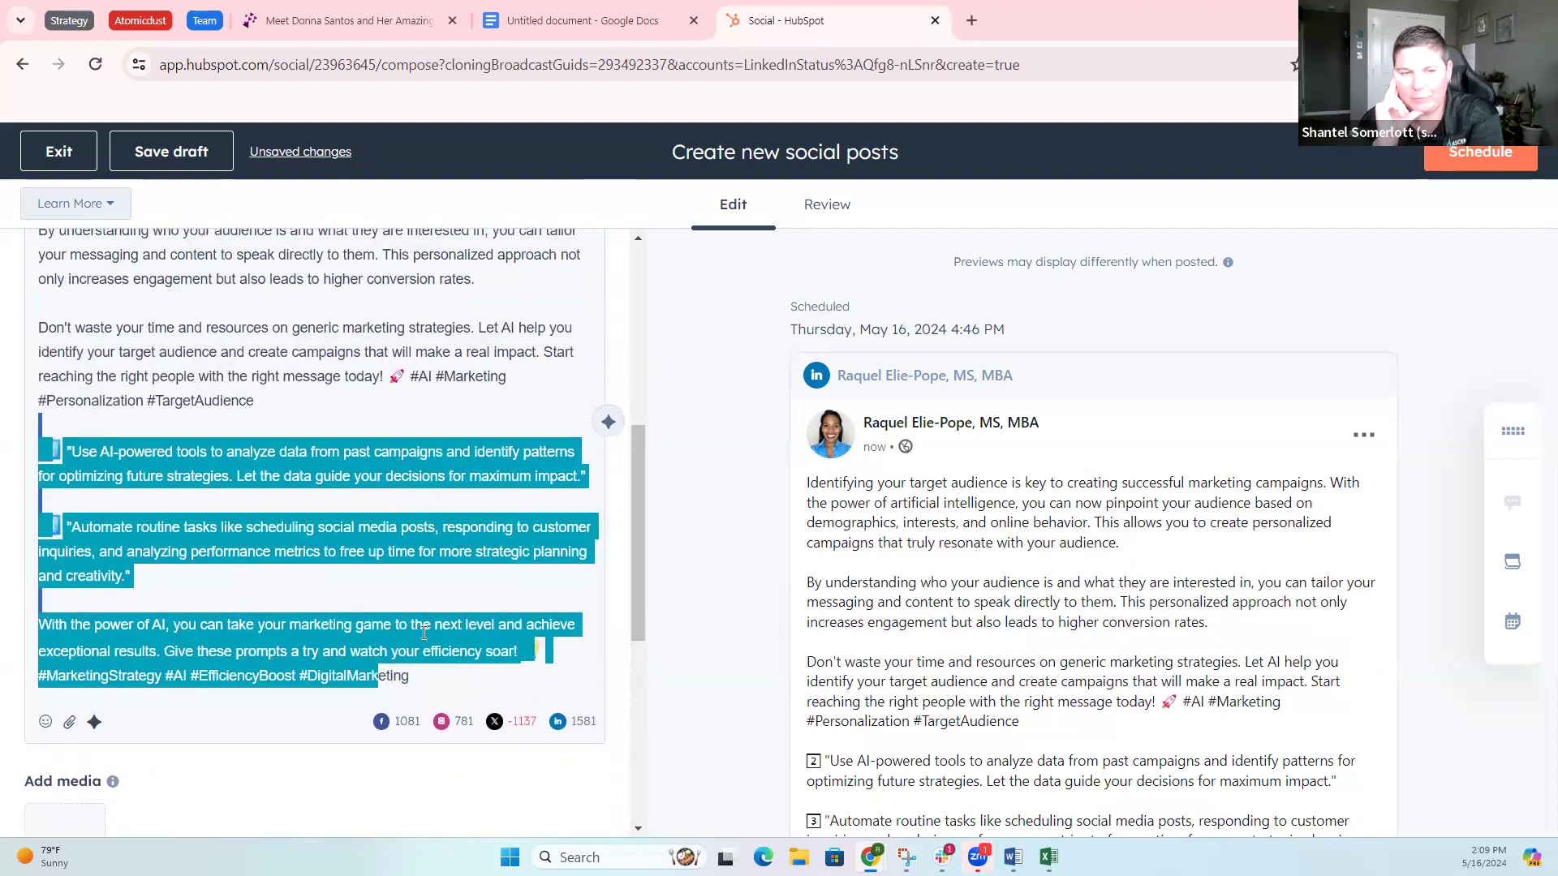
{"action": "left_click_drag", "start_coordinate": [446, 674], "coordinate": [28, 452]}
{"action": "key", "text": "BackSpace"}
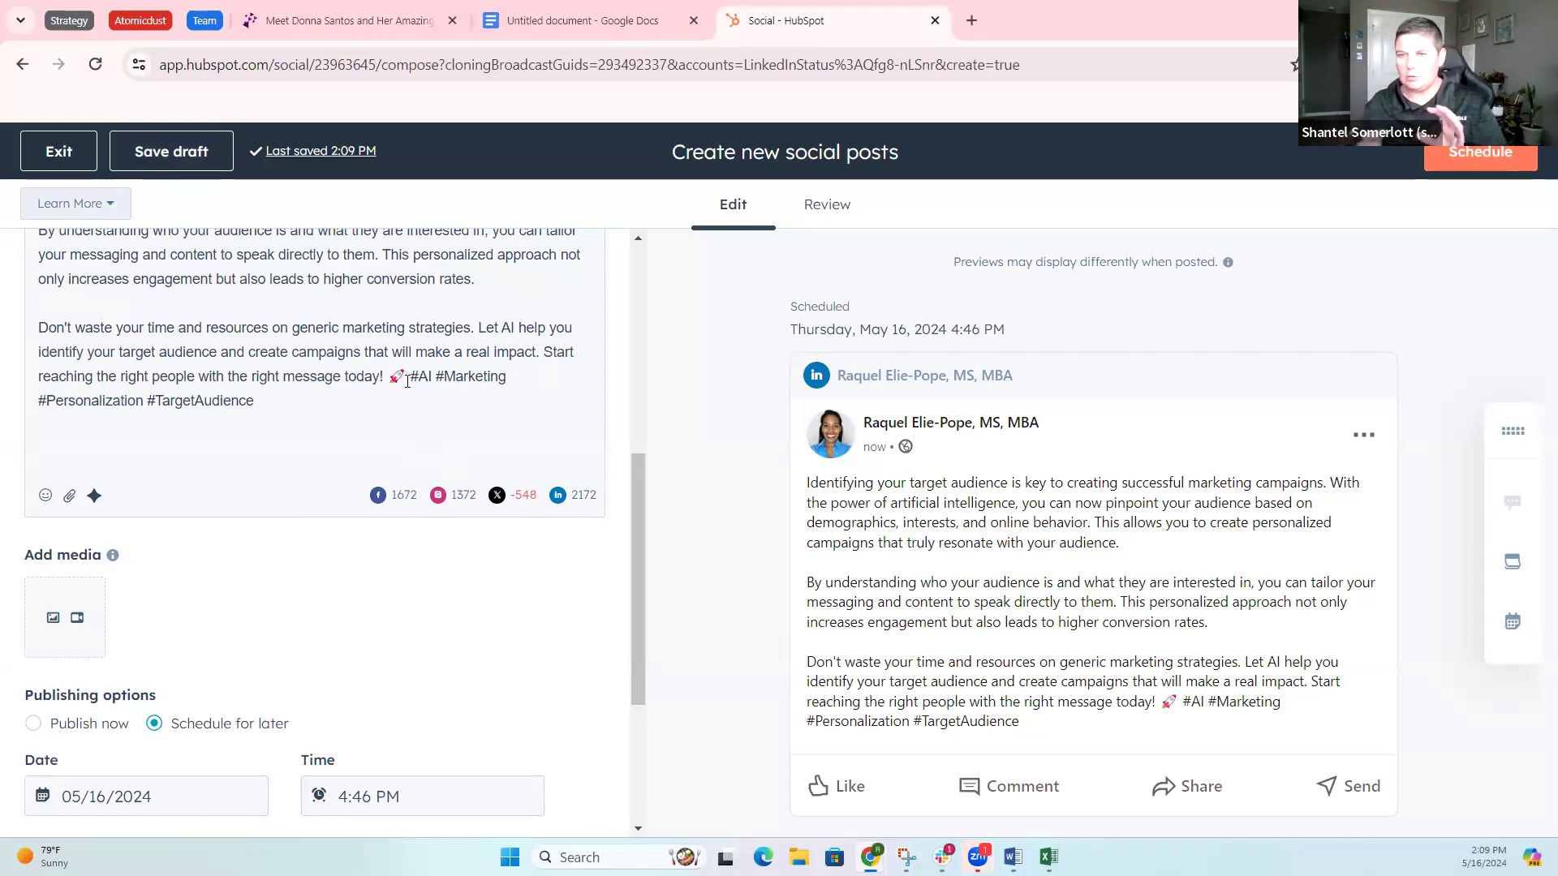
Step: Remove the rocket emoji after "today!" and move the hashtags into a separate paragraph, leaving a blank line above them
{"action": "left_click", "coordinate": [407, 378]}
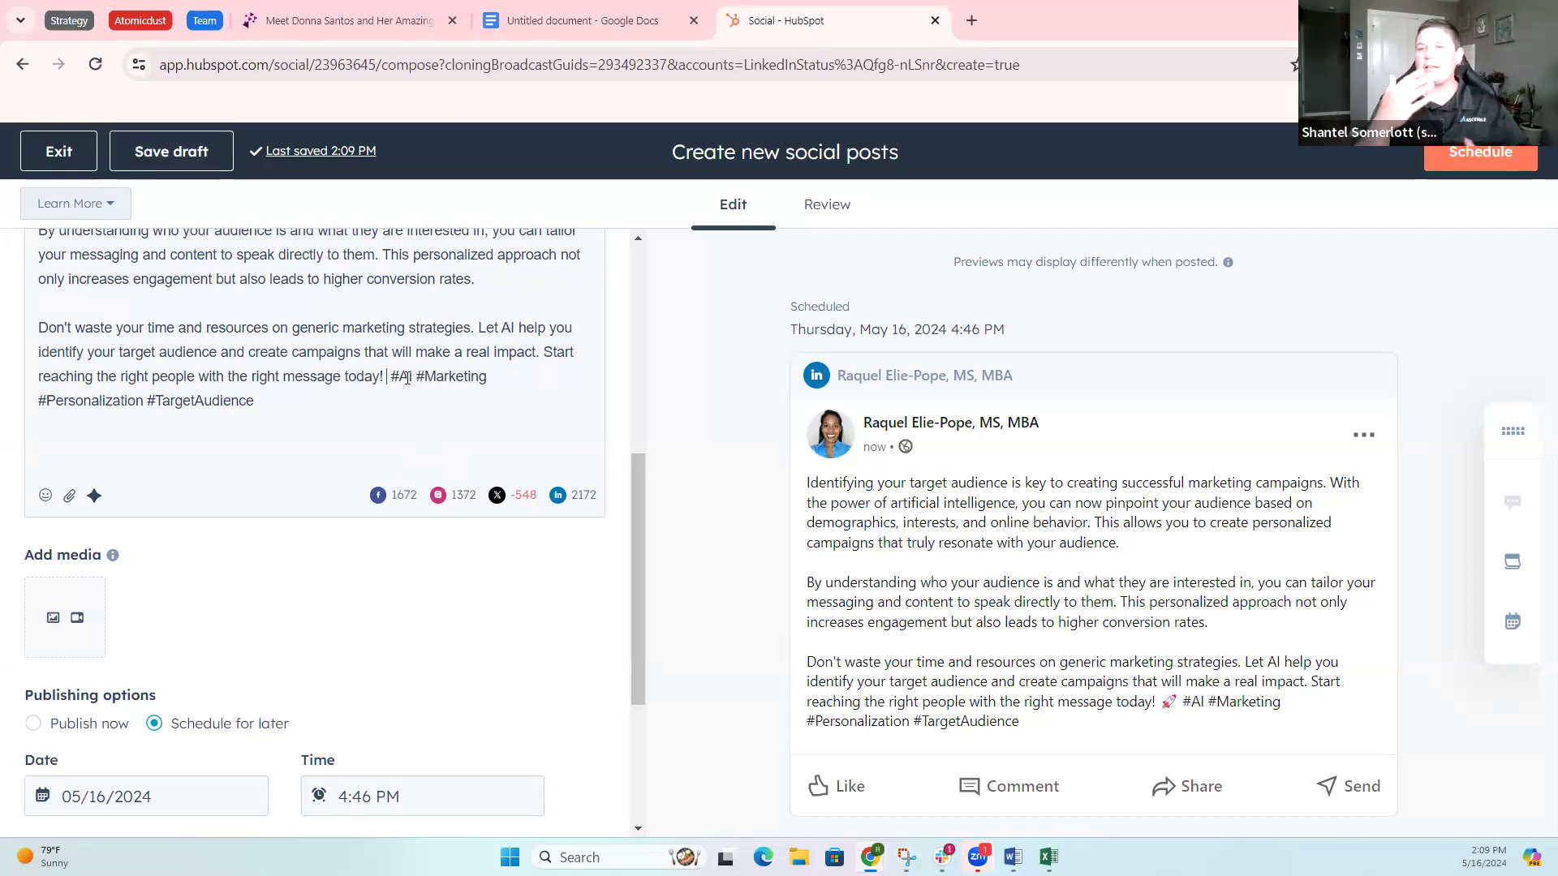
{"action": "key", "text": "BackSpace"}
{"action": "key", "text": "Return"}
{"action": "key", "text": "Return"}
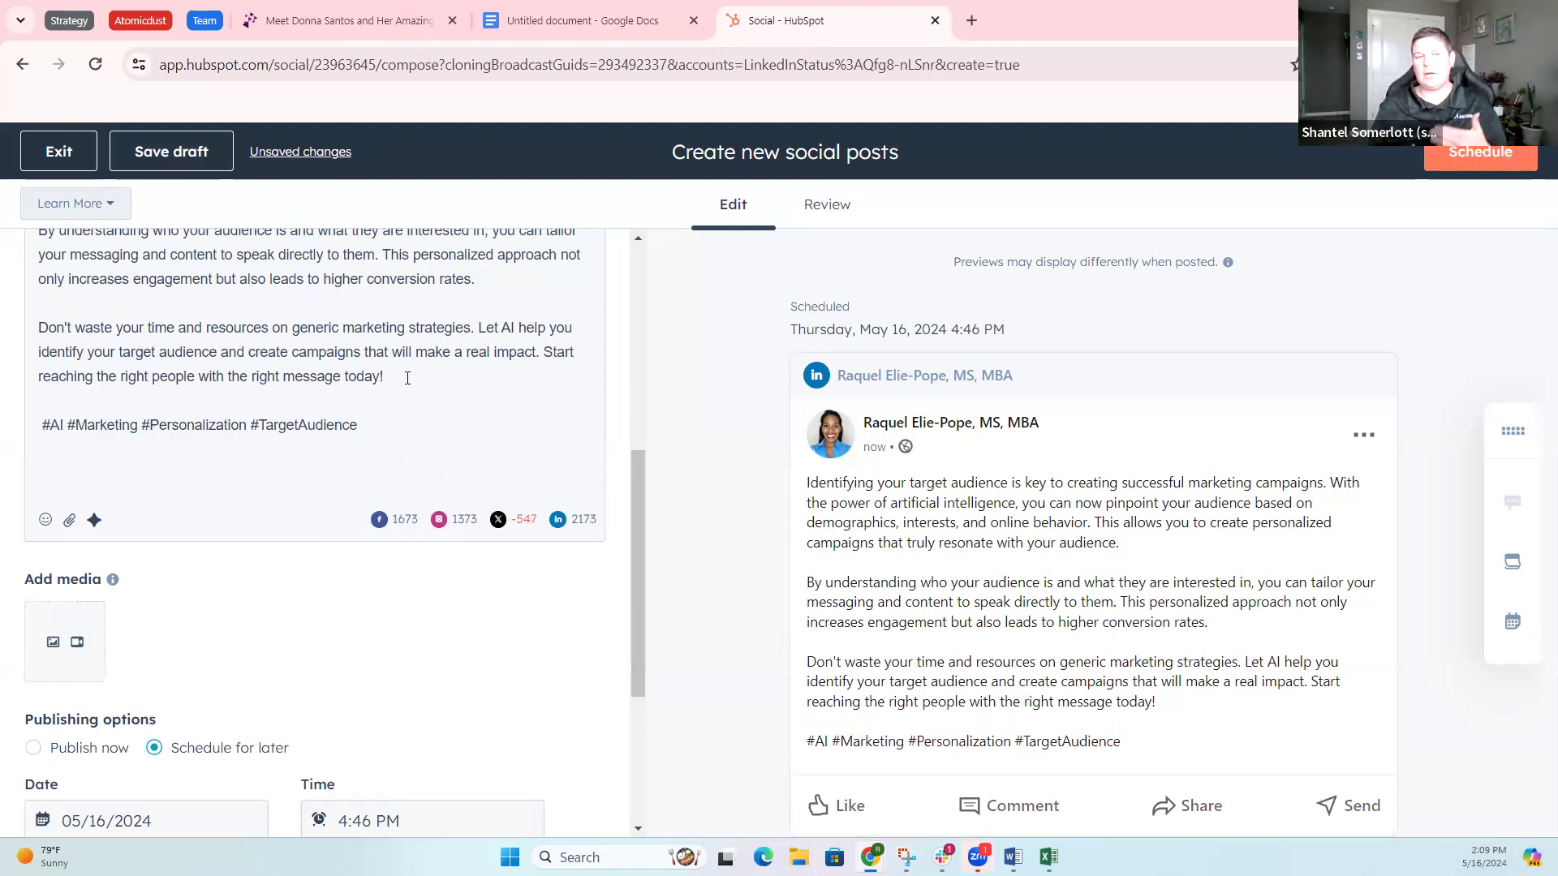
{"action": "left_click", "coordinate": [436, 439]}
{"action": "scroll", "coordinate": [436, 439], "scroll_direction": "up", "scroll_amount": 4}
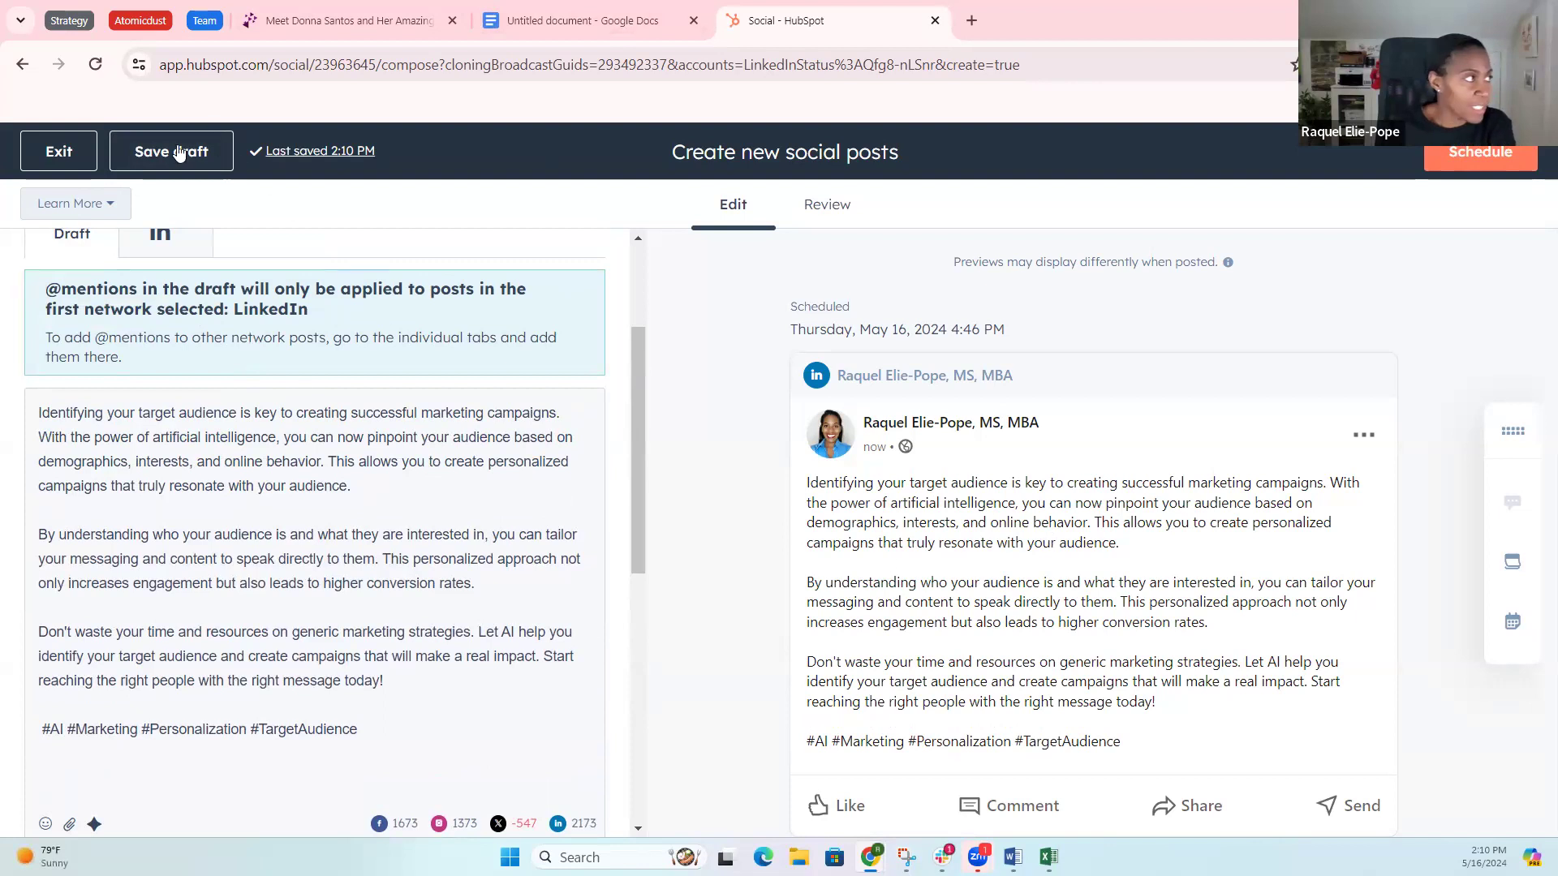
Step: Save the follow-up post as a draft and browse the list of draft posts
{"action": "left_click", "coordinate": [182, 150]}
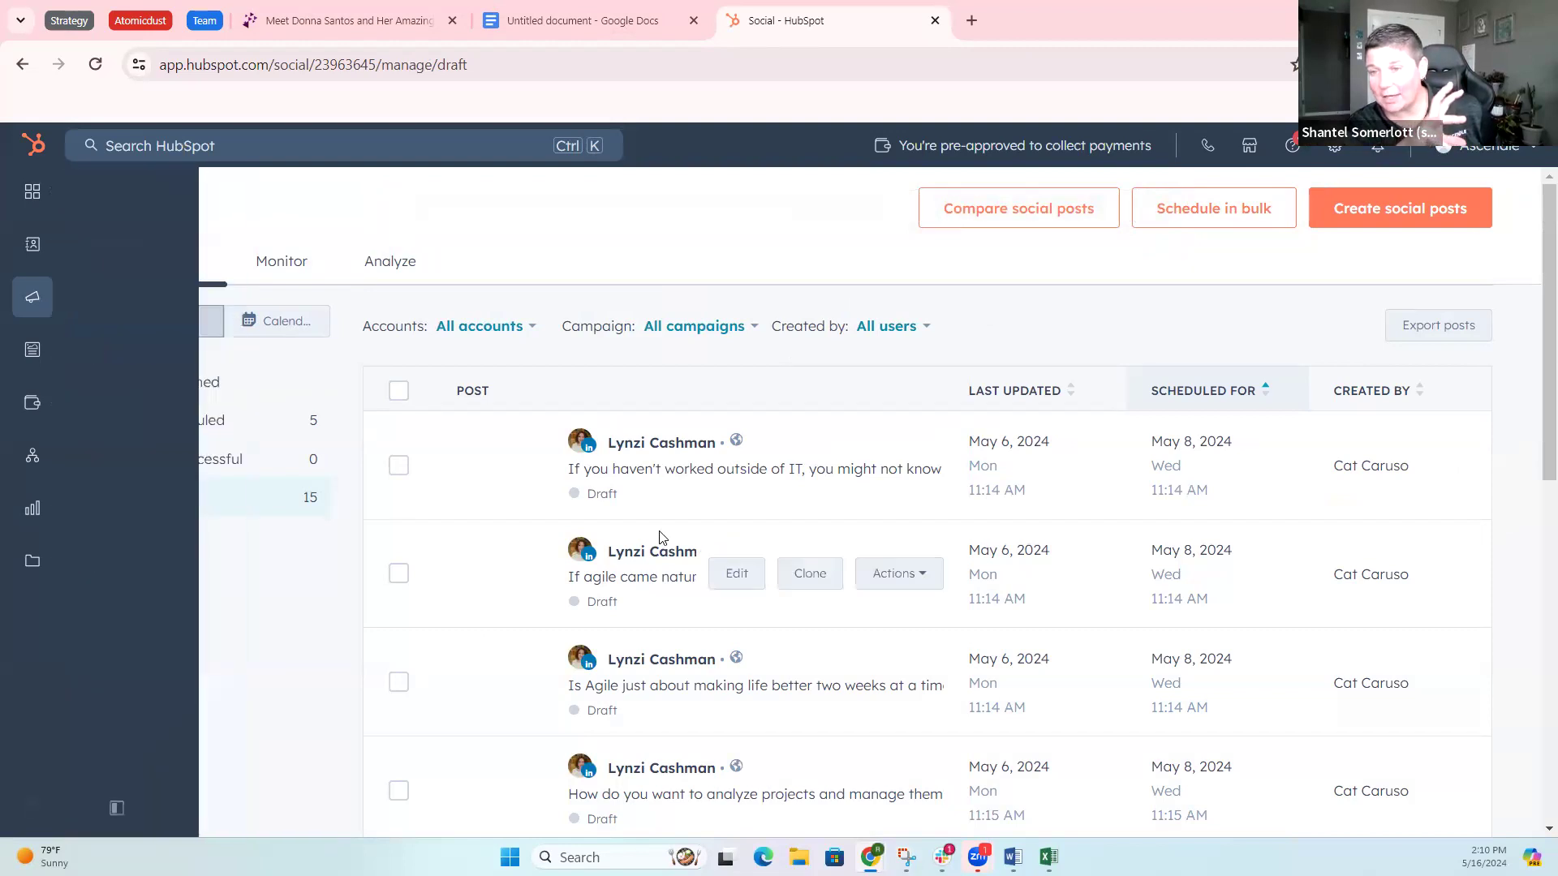
{"action": "scroll", "coordinate": [321, 536], "scroll_direction": "down", "scroll_amount": 8}
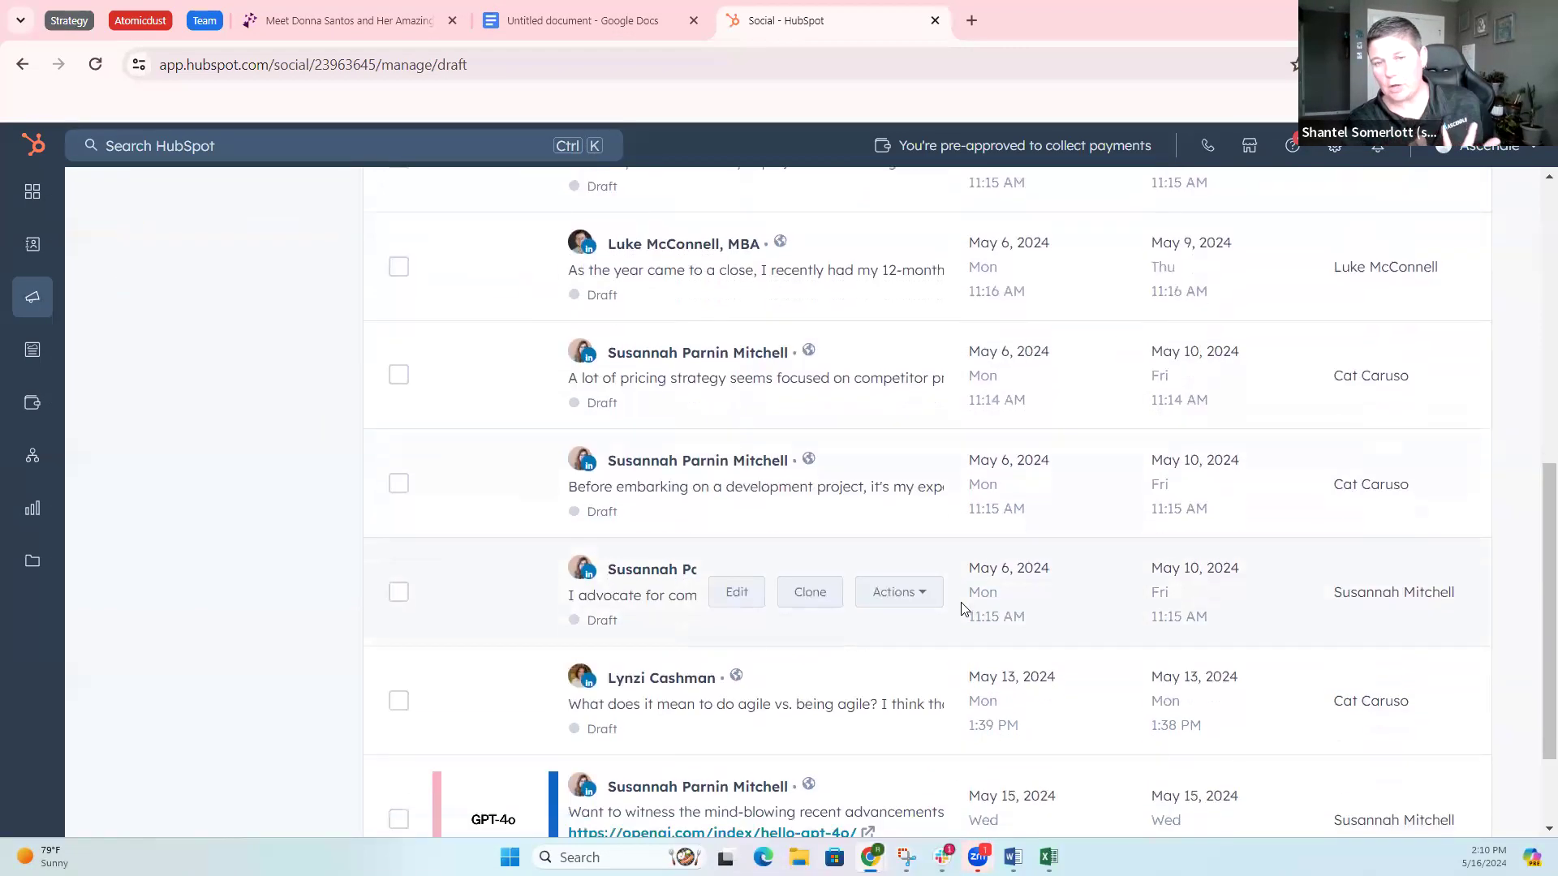
{"action": "scroll", "coordinate": [308, 523], "scroll_direction": "up", "scroll_amount": 8}
{"action": "left_click", "coordinate": [279, 502]}
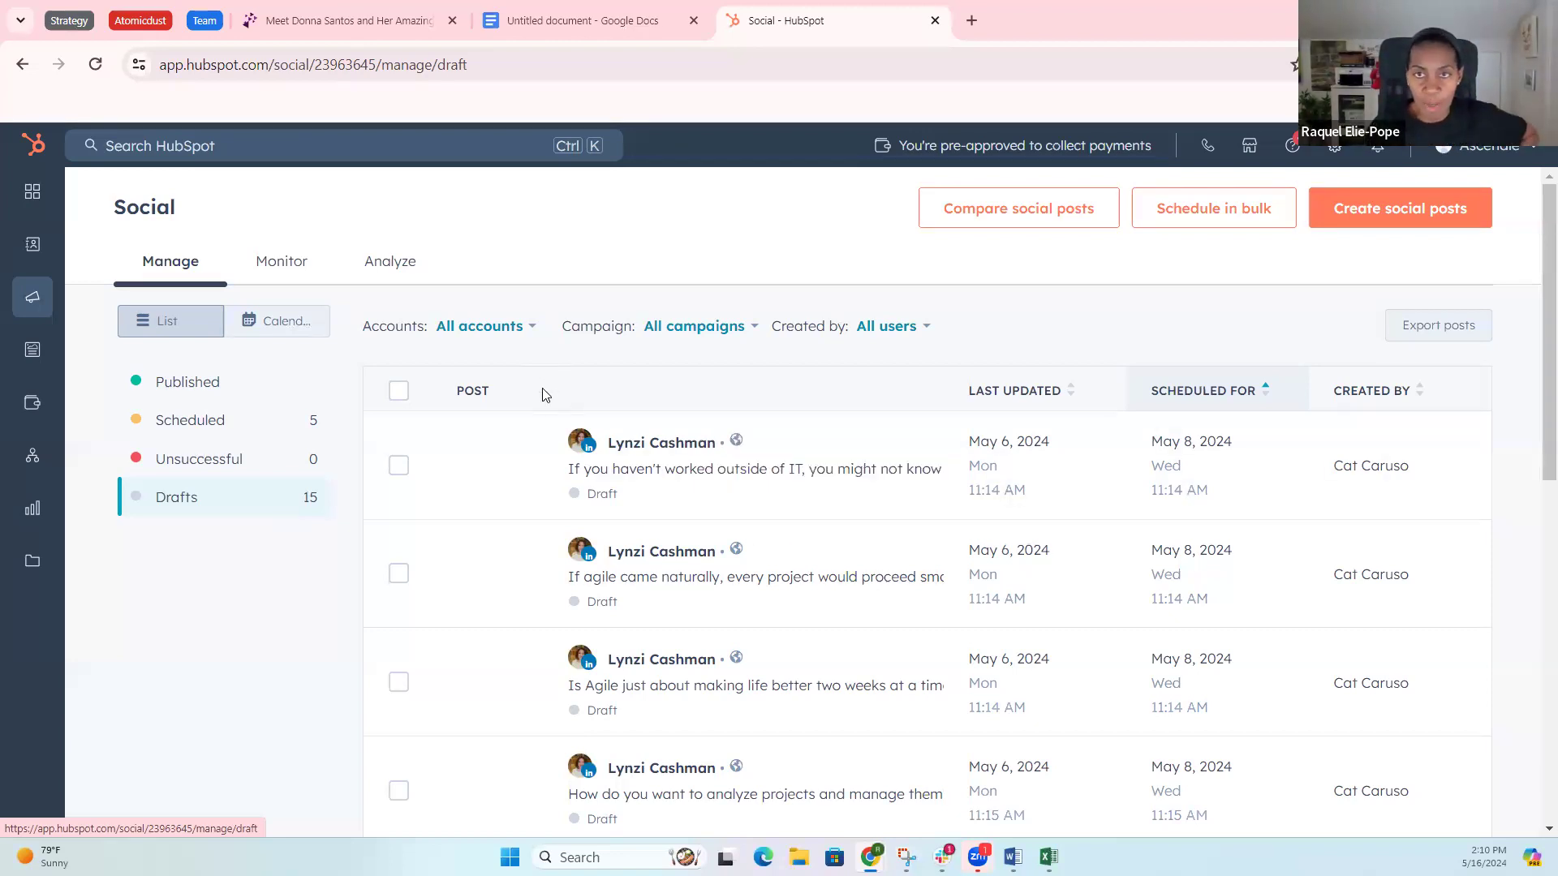
{"action": "mouse_move", "coordinate": [628, 485]}
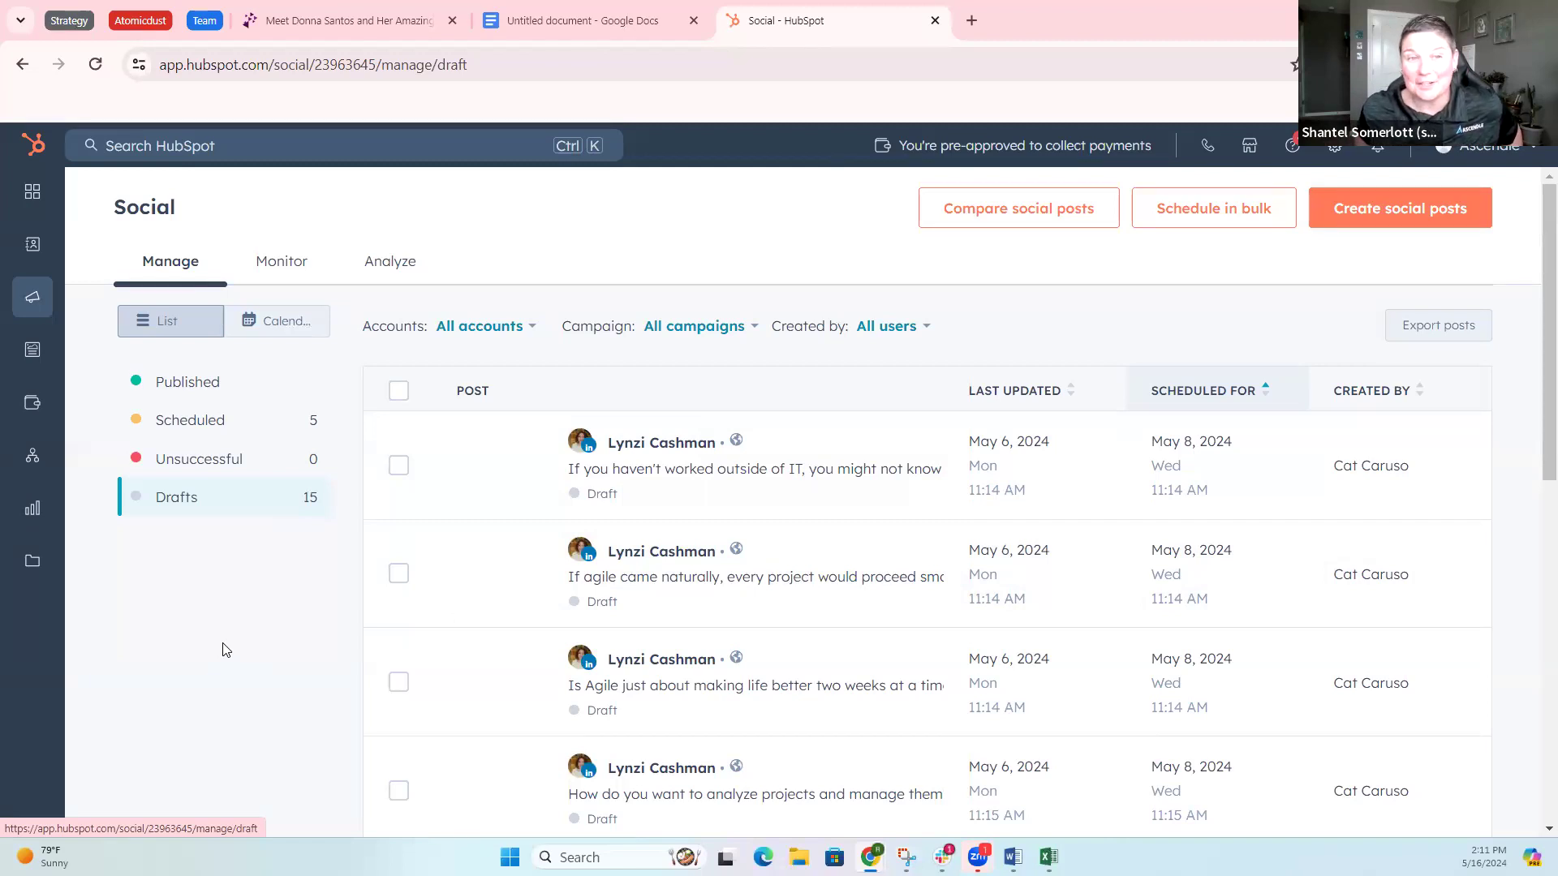
Step: Bring up the social analytics for all accounts, skip the guided tour and glance over the Audience and Published Posts charts
{"action": "left_click", "coordinate": [390, 261]}
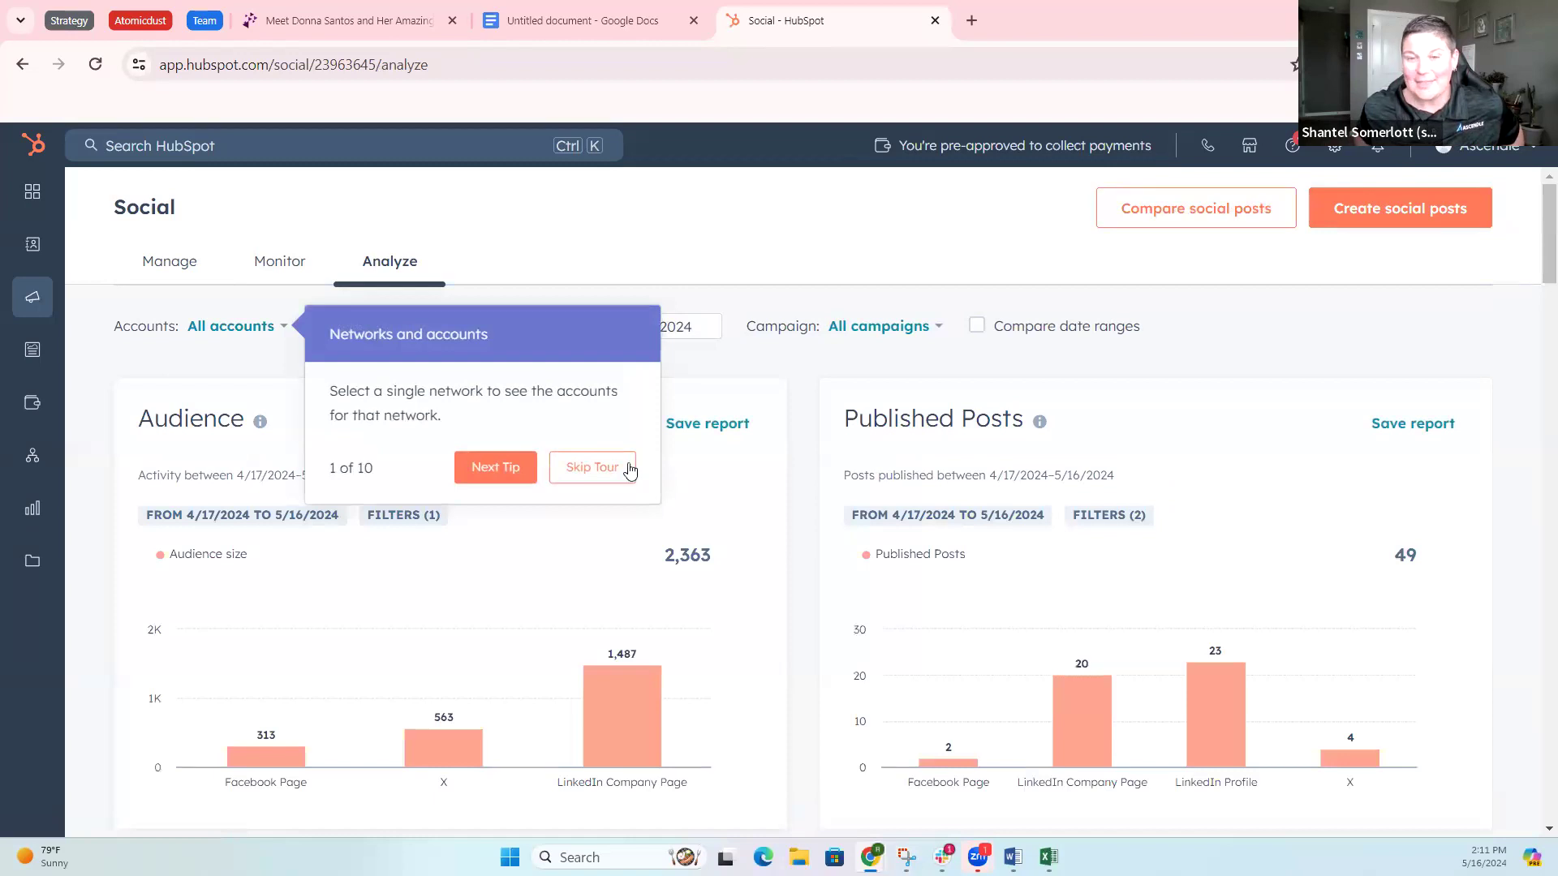
{"action": "left_click", "coordinate": [568, 469]}
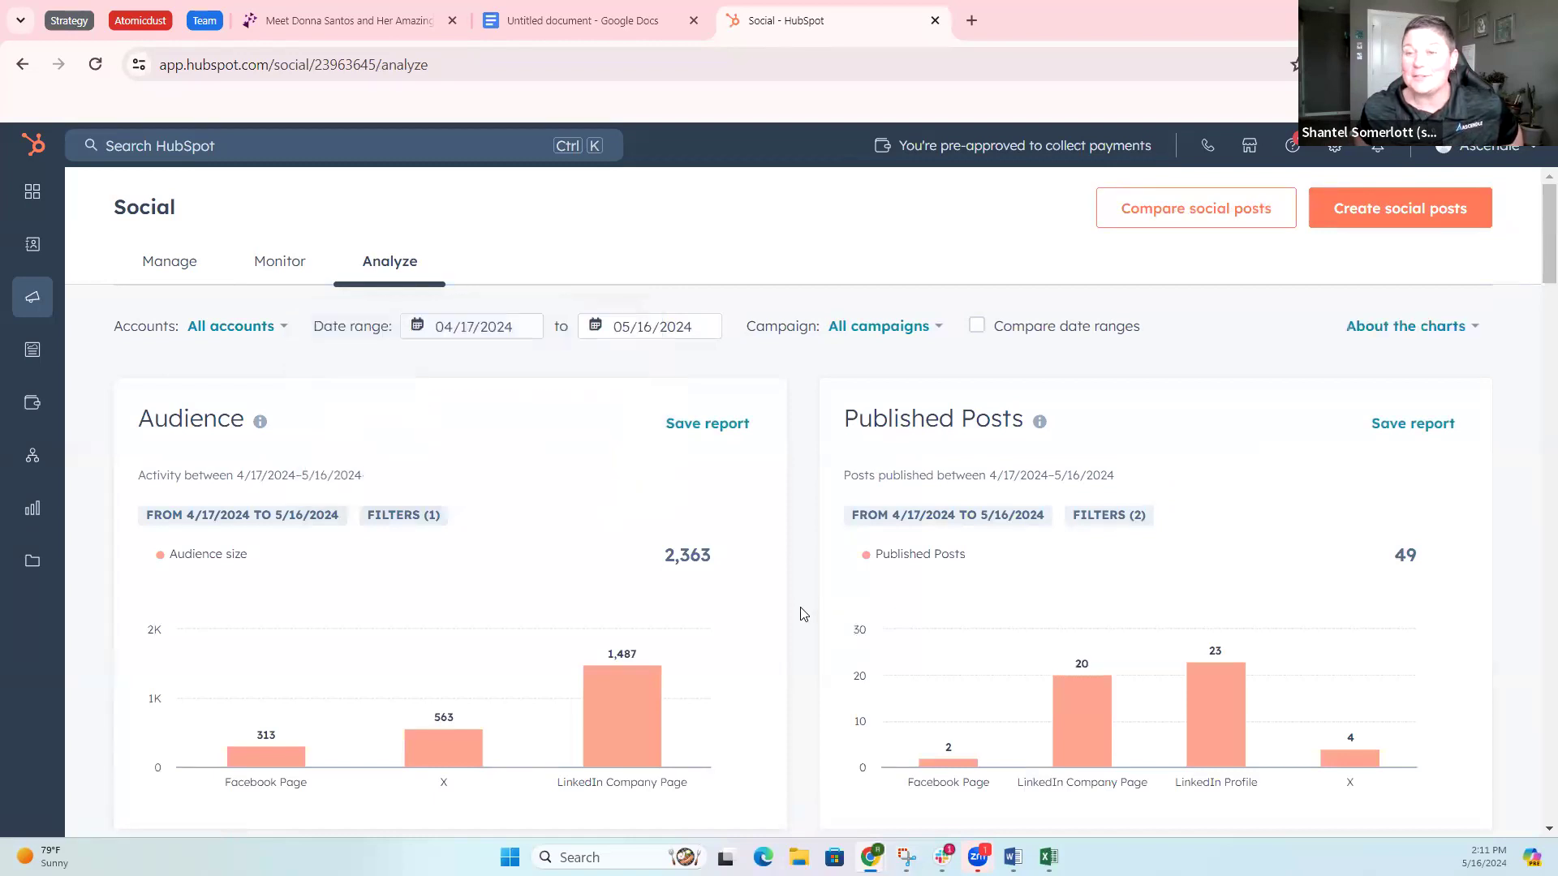
{"action": "scroll", "coordinate": [802, 614], "scroll_direction": "down", "scroll_amount": 1}
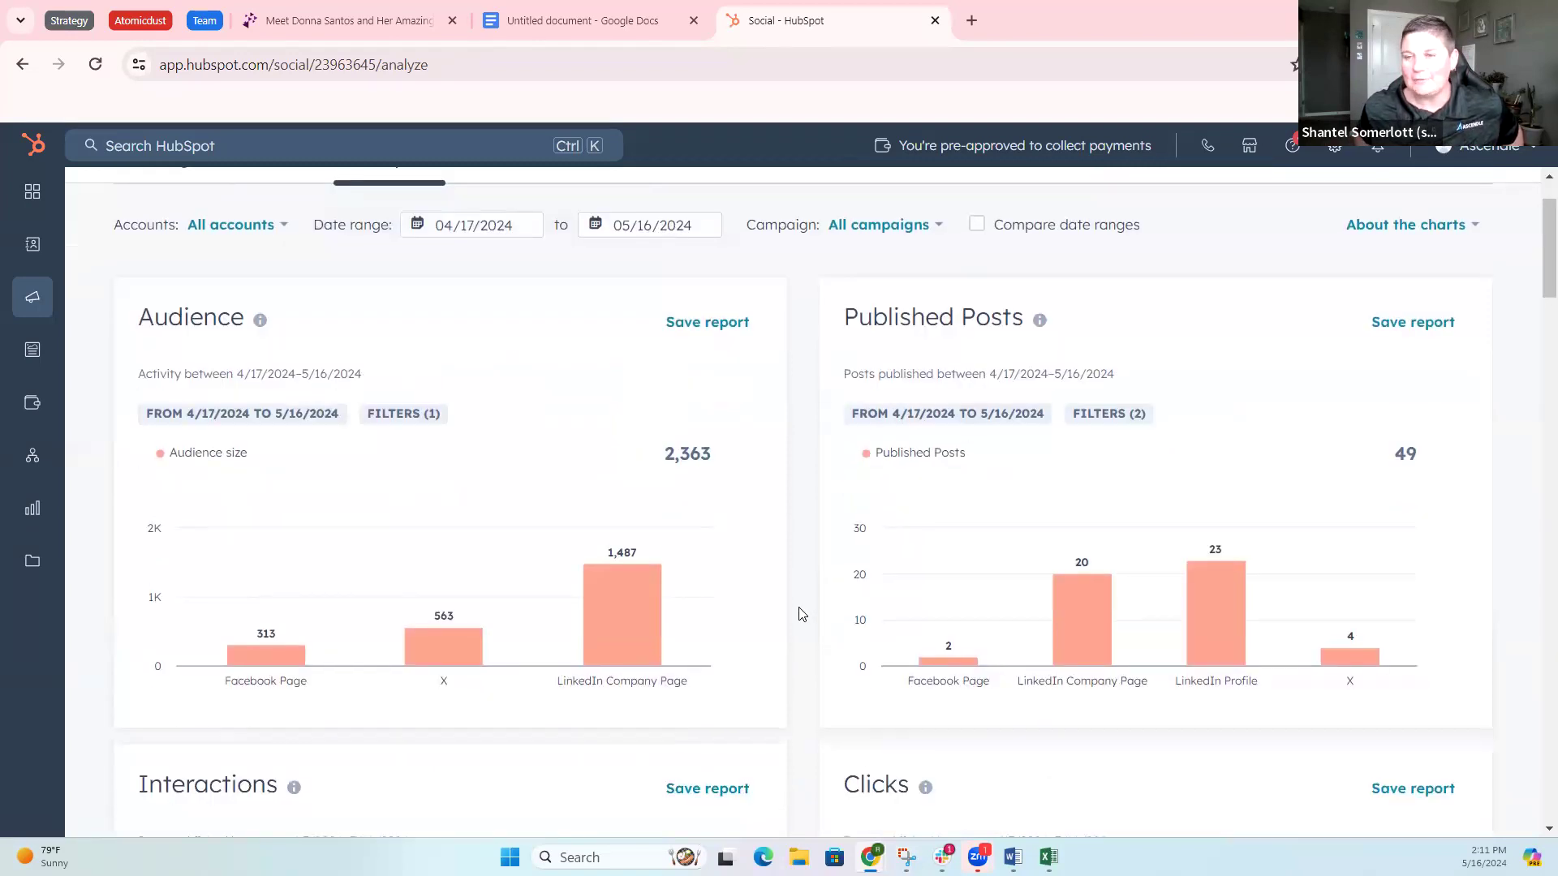
{"action": "scroll", "coordinate": [801, 614], "scroll_direction": "up", "scroll_amount": 1}
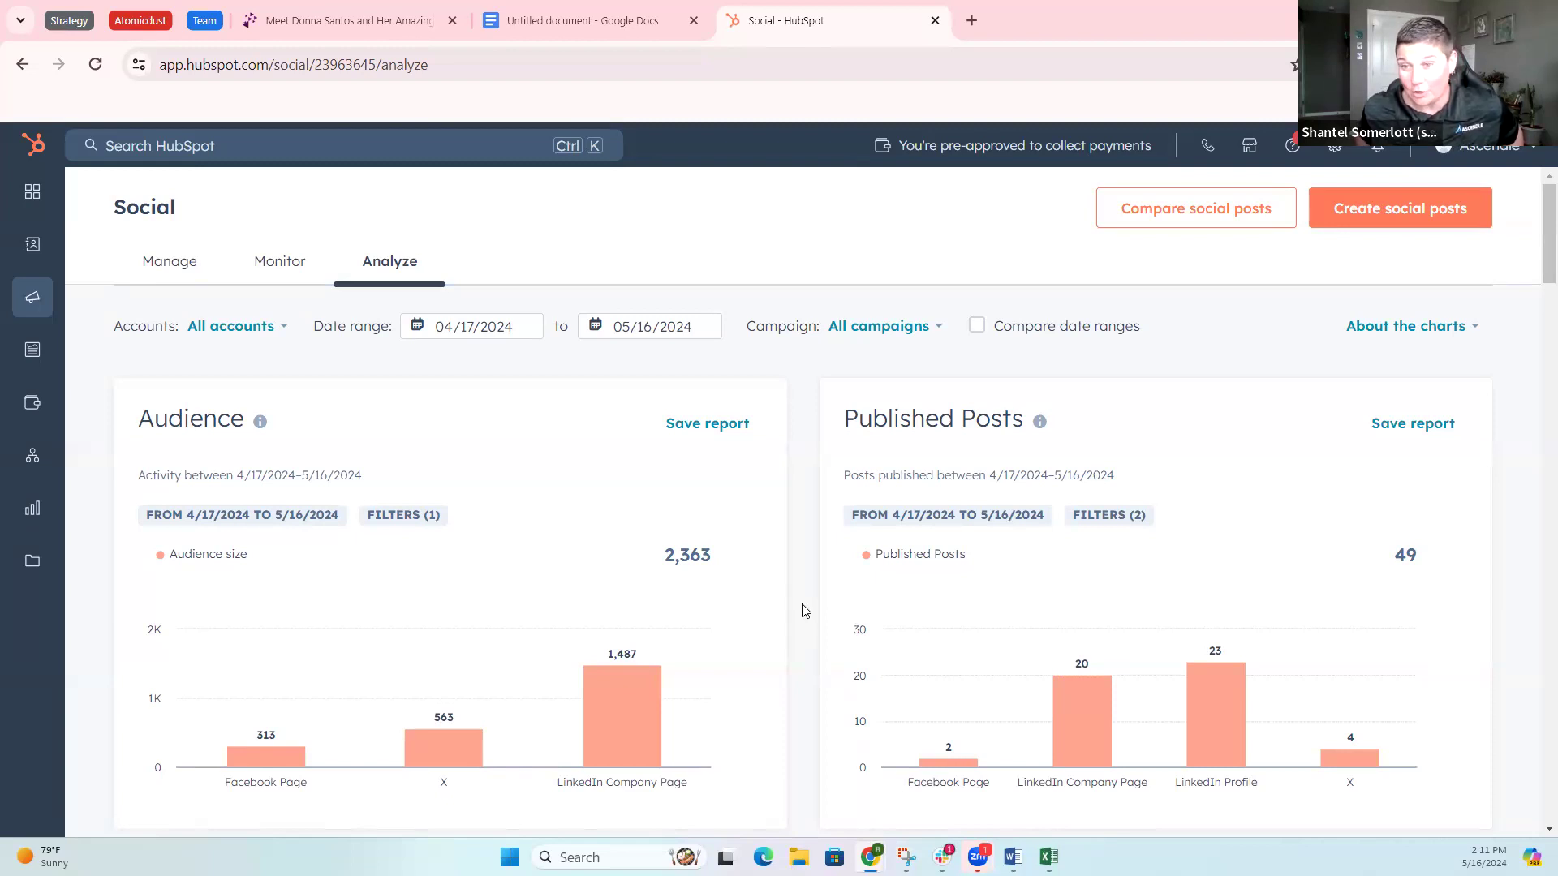
Step: Filter the analytics to only the LinkedIn profile used for the drafted posts, excluding Facebook, X and all other LinkedIn accounts
{"action": "left_click", "coordinate": [283, 331]}
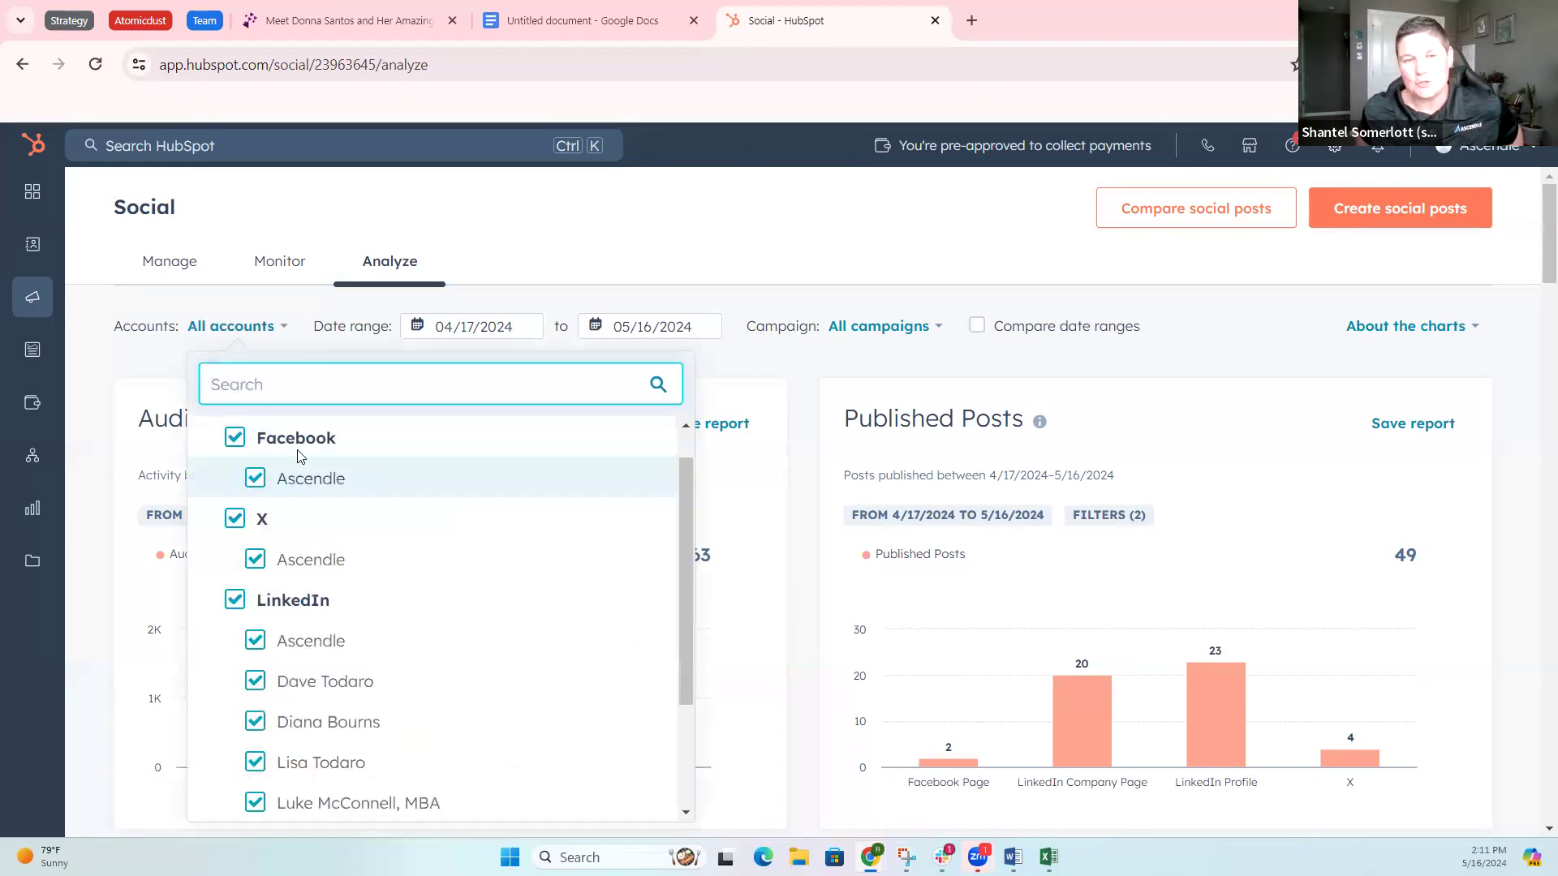
{"action": "left_click", "coordinate": [234, 612]}
{"action": "scroll", "coordinate": [358, 637], "scroll_direction": "down", "scroll_amount": 2}
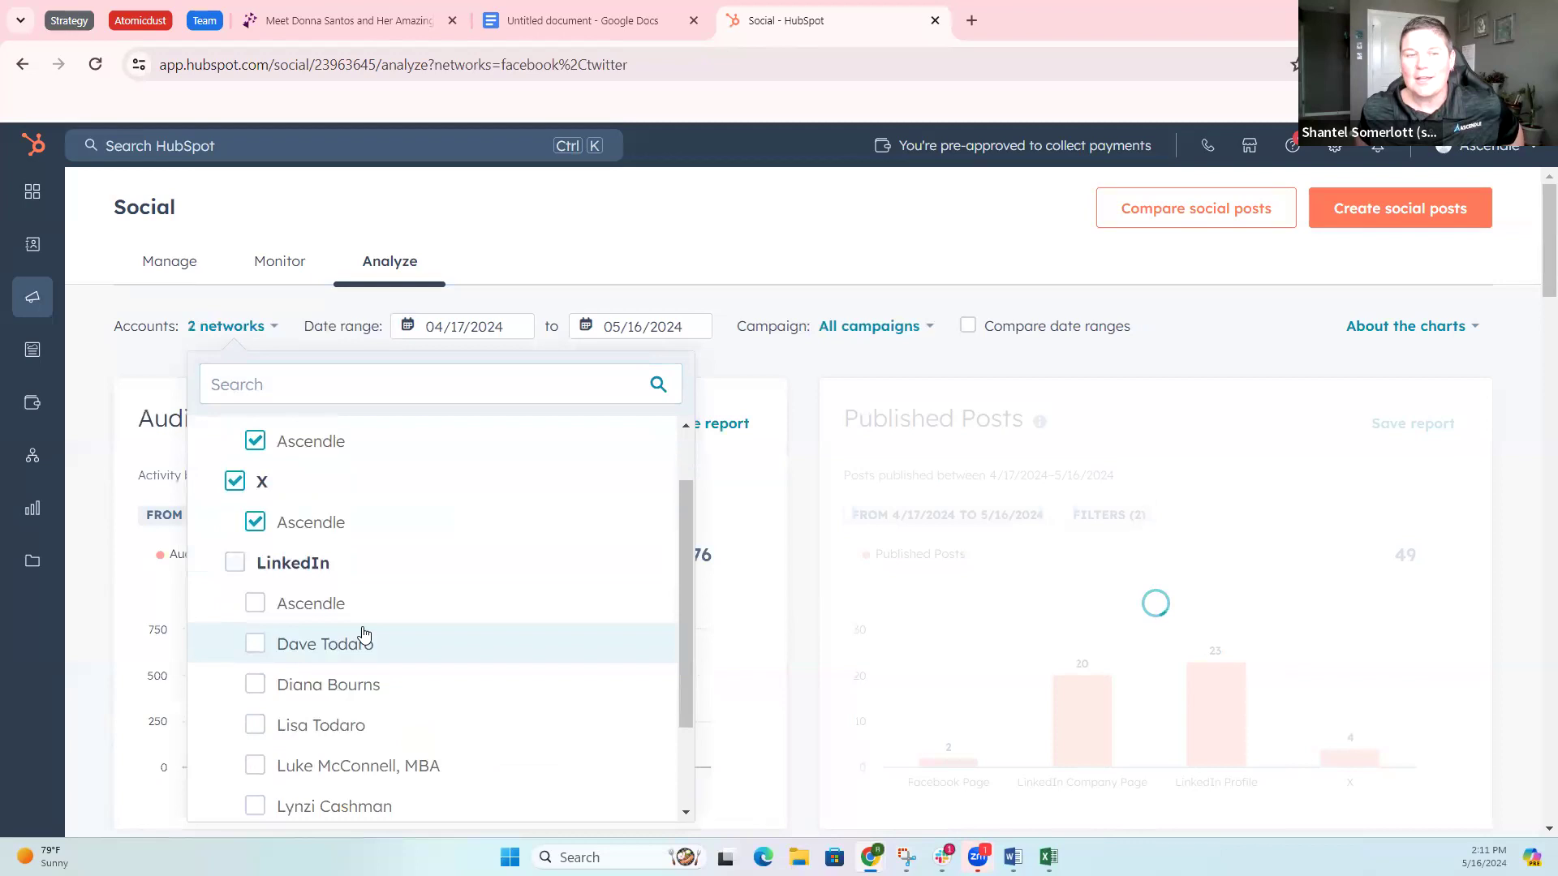
{"action": "left_click", "coordinate": [257, 722]}
{"action": "scroll", "coordinate": [351, 619], "scroll_direction": "up", "scroll_amount": 3}
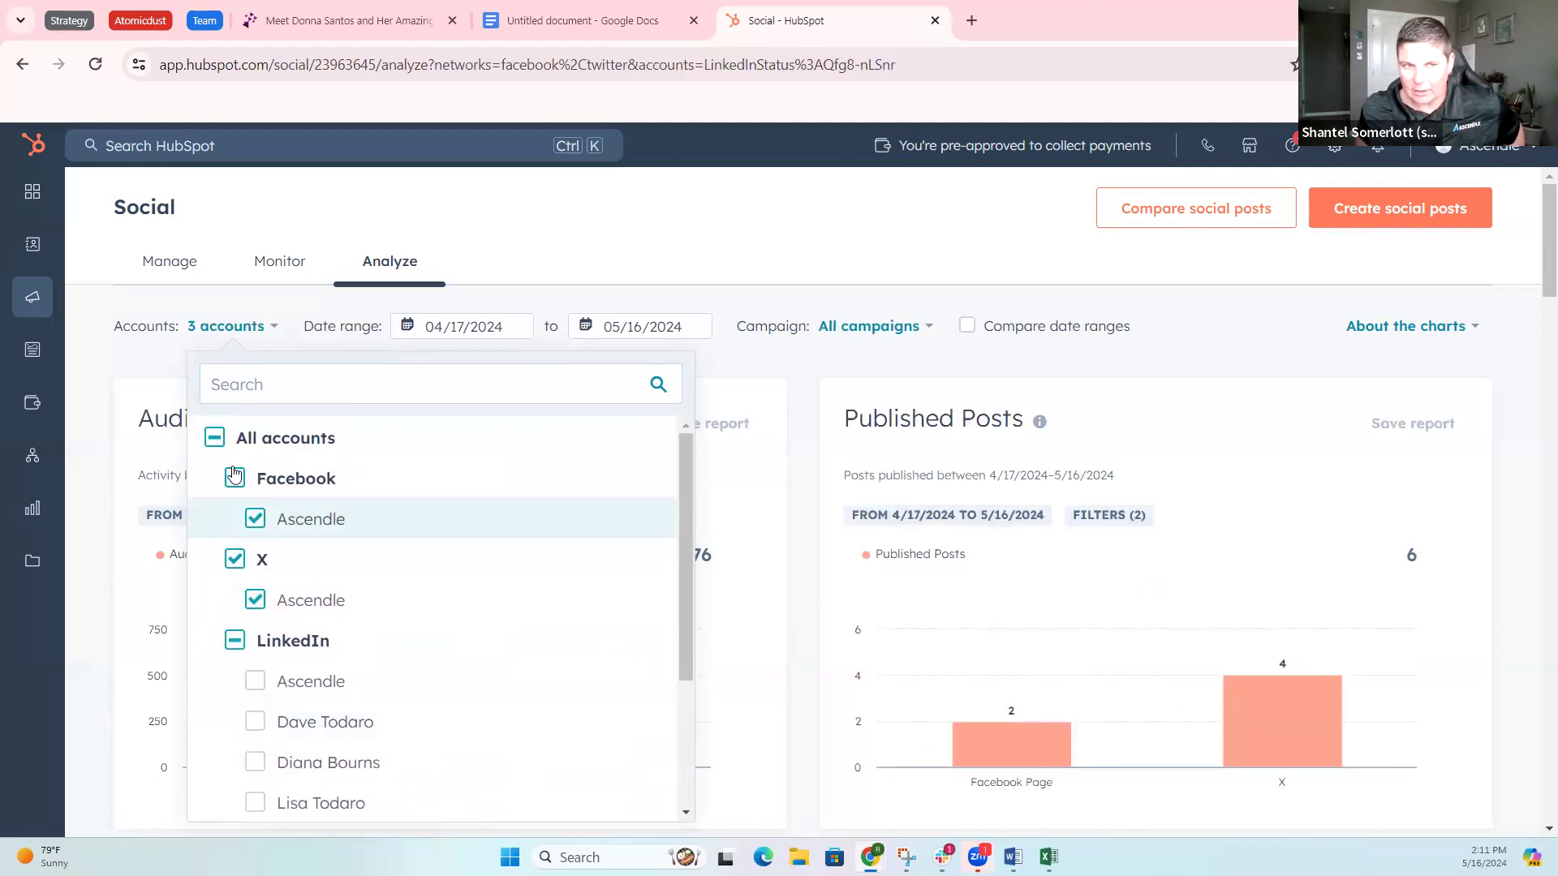
{"action": "left_click", "coordinate": [234, 479]}
{"action": "left_click", "coordinate": [234, 560]}
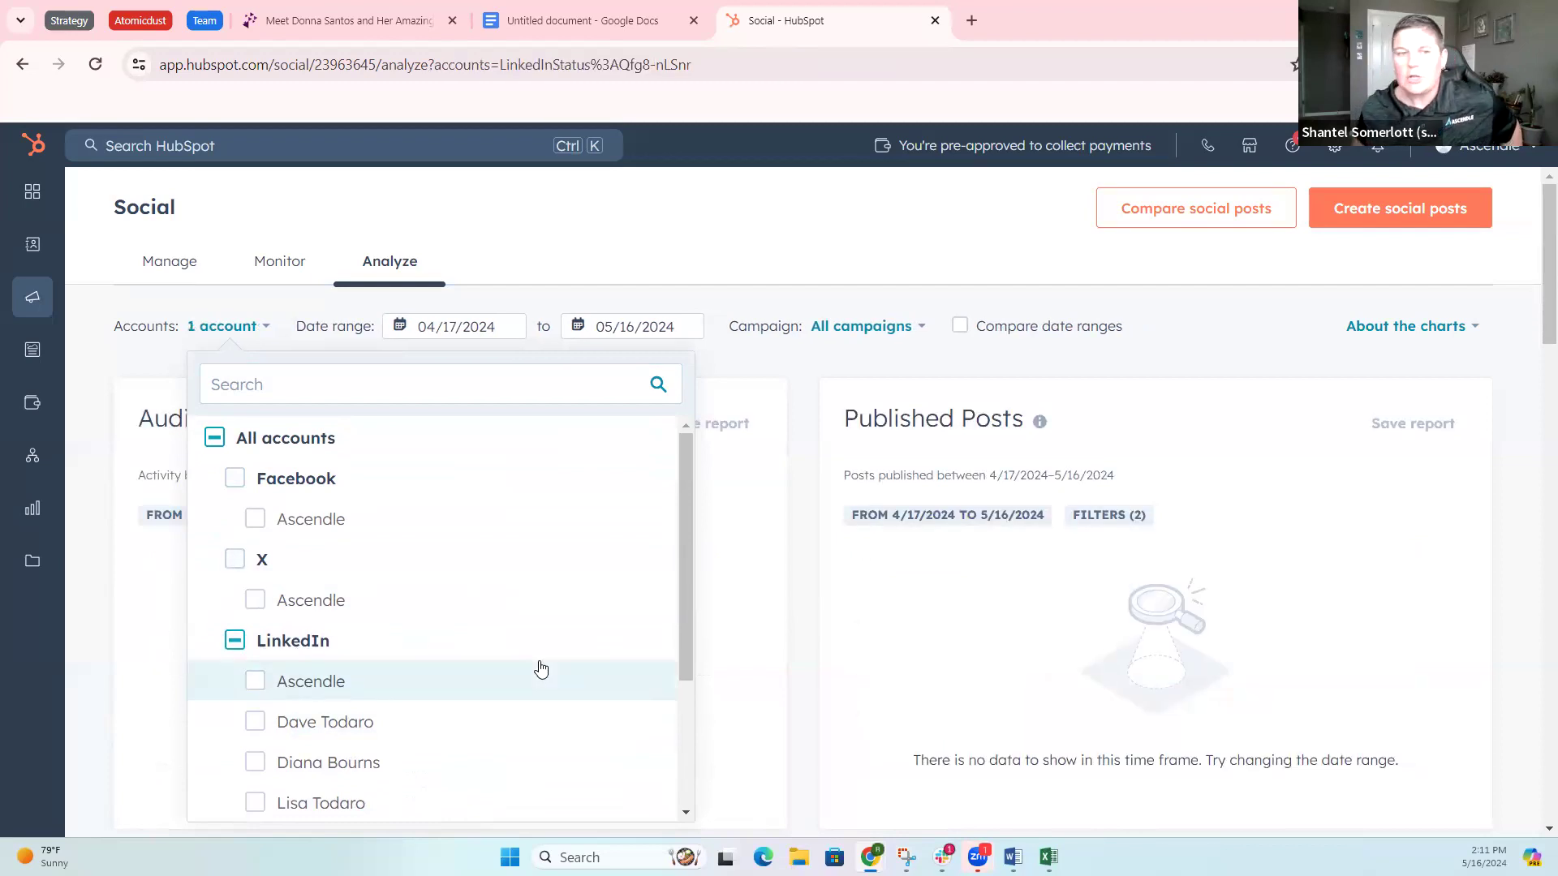
{"action": "scroll", "coordinate": [541, 668], "scroll_direction": "down", "scroll_amount": 3}
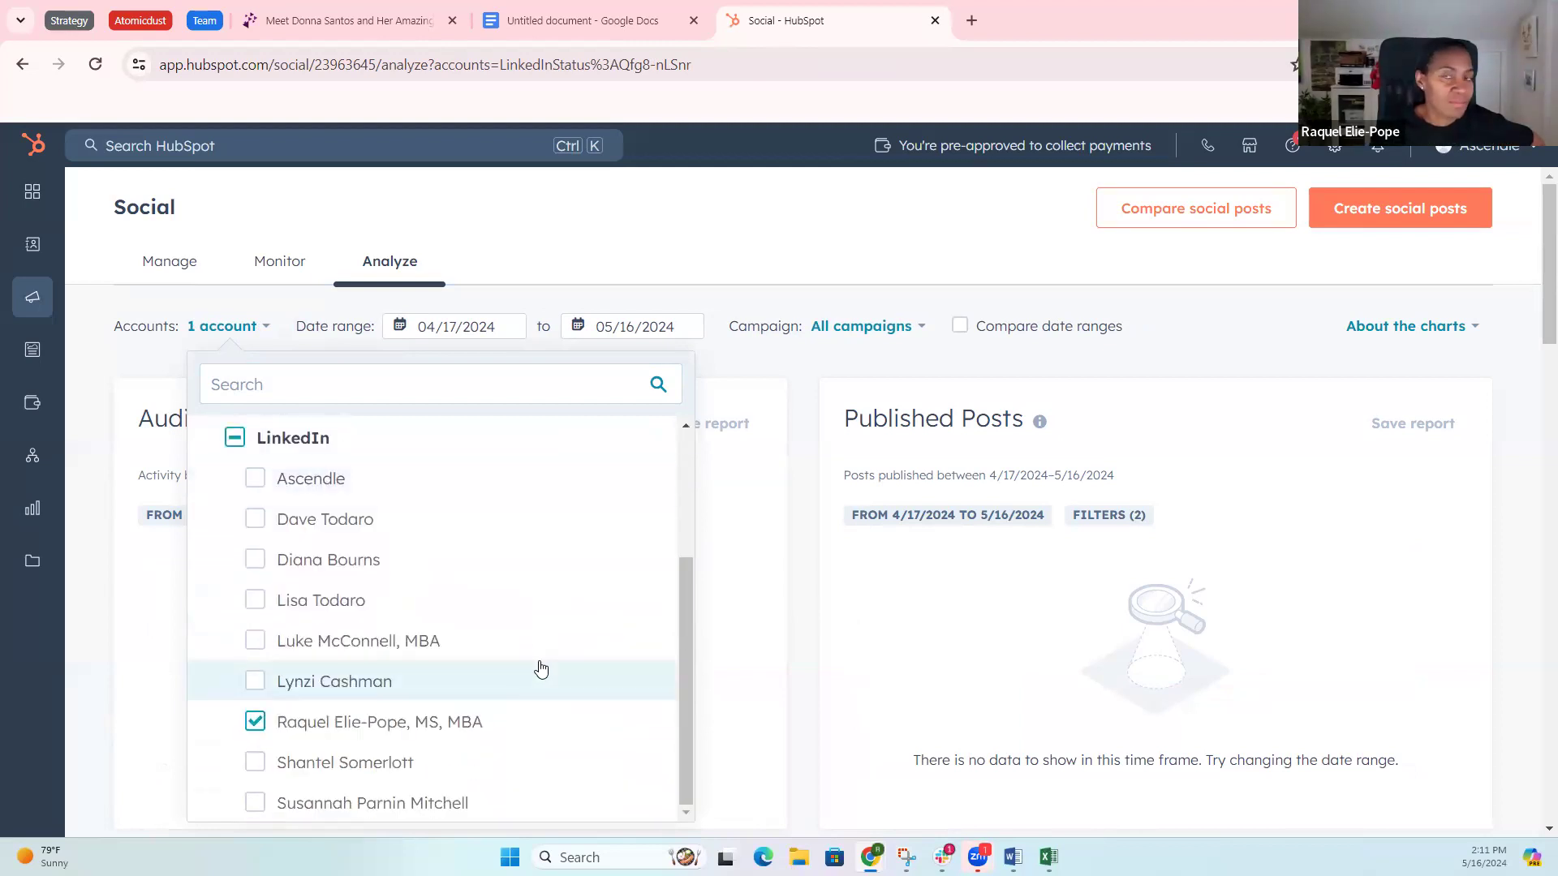
Step: Reset the account filter to all accounts and narrow it to only the second-to-last LinkedIn profile in the list, without Facebook or X
{"action": "scroll", "coordinate": [541, 669], "scroll_direction": "up", "scroll_amount": 3}
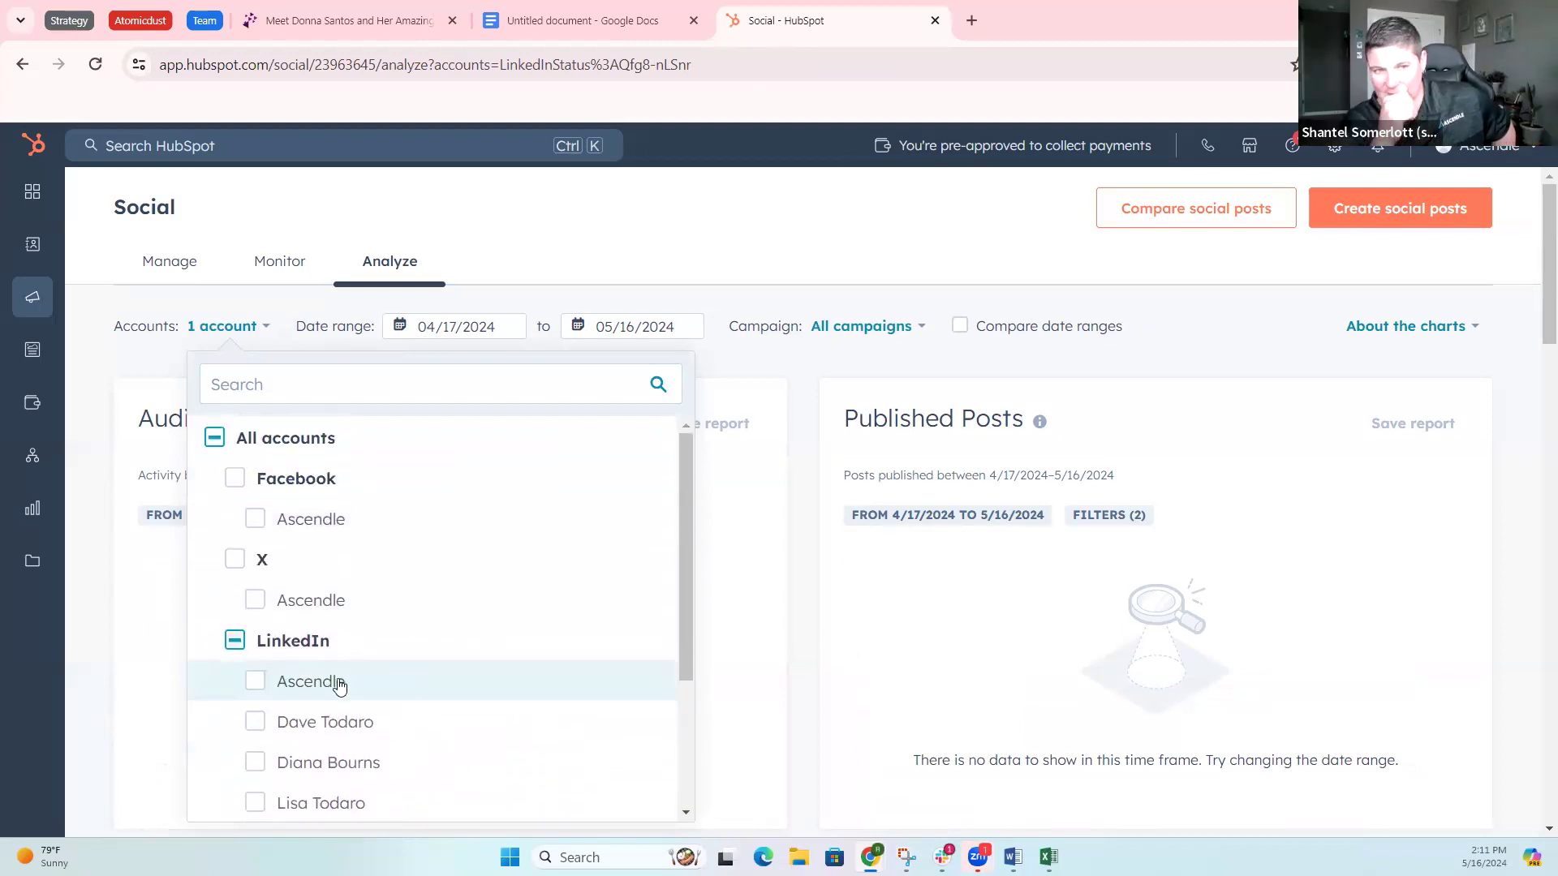
{"action": "scroll", "coordinate": [336, 678], "scroll_direction": "down", "scroll_amount": 3}
{"action": "left_click", "coordinate": [255, 762]}
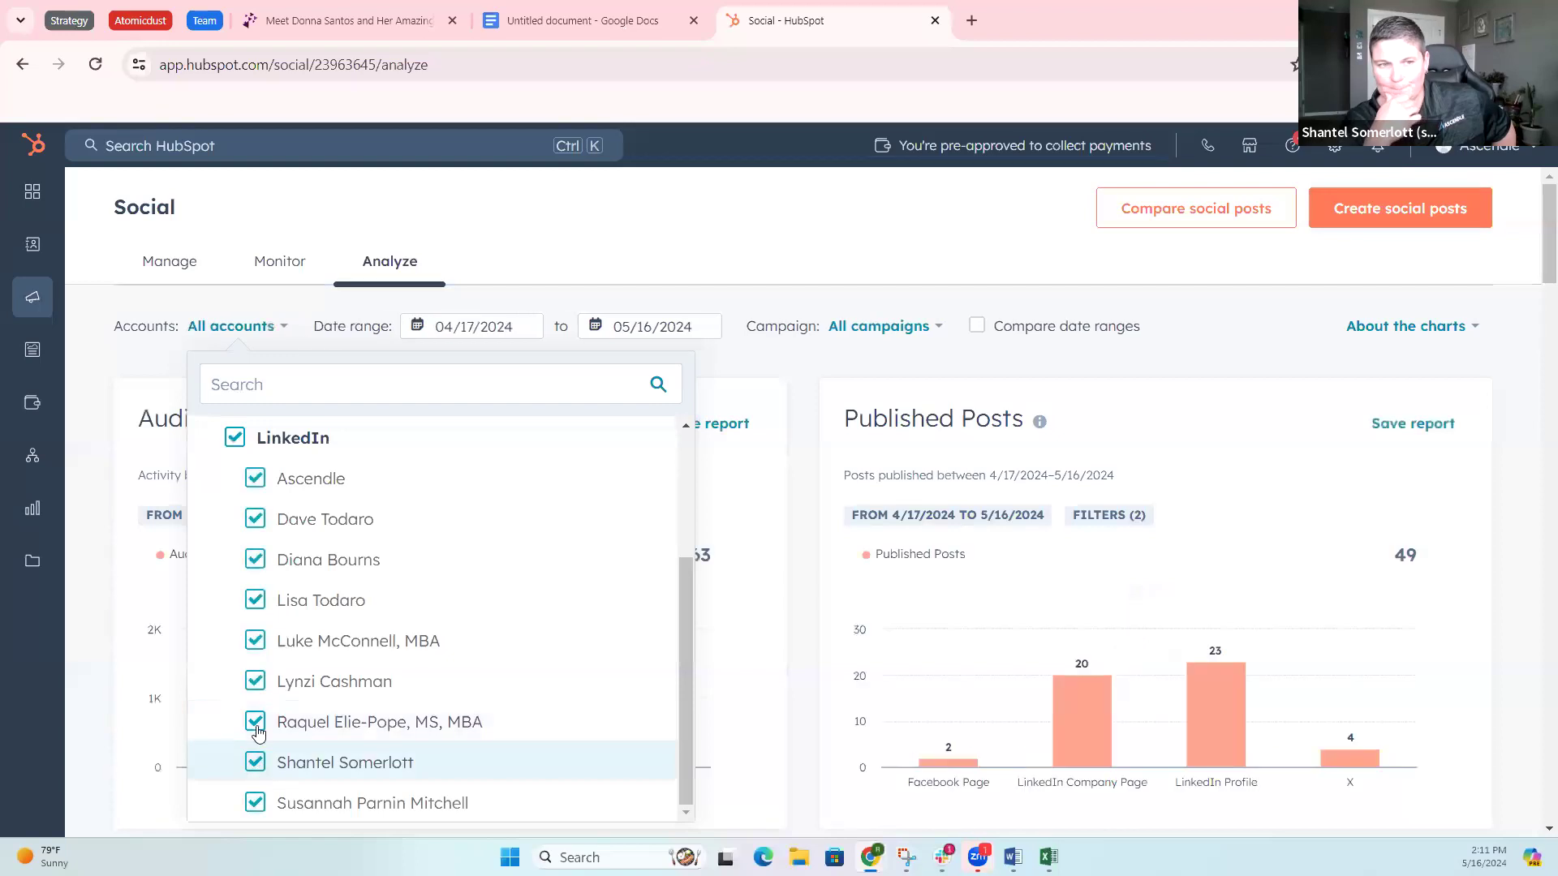
{"action": "scroll", "coordinate": [269, 548], "scroll_direction": "up", "scroll_amount": 1}
{"action": "left_click", "coordinate": [235, 539]}
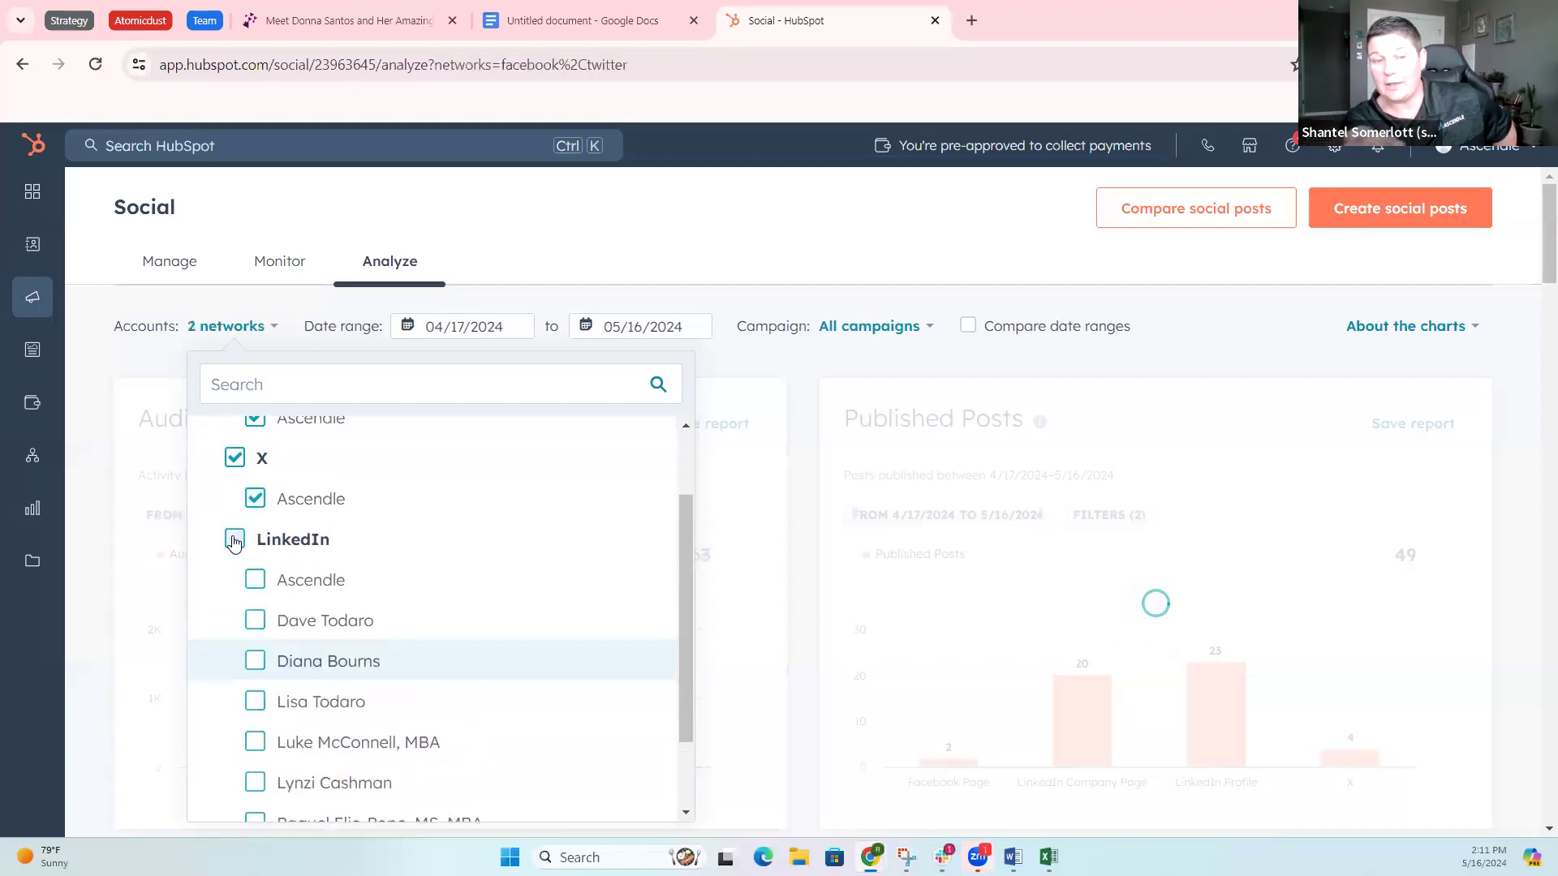
{"action": "scroll", "coordinate": [280, 624], "scroll_direction": "down", "scroll_amount": 1}
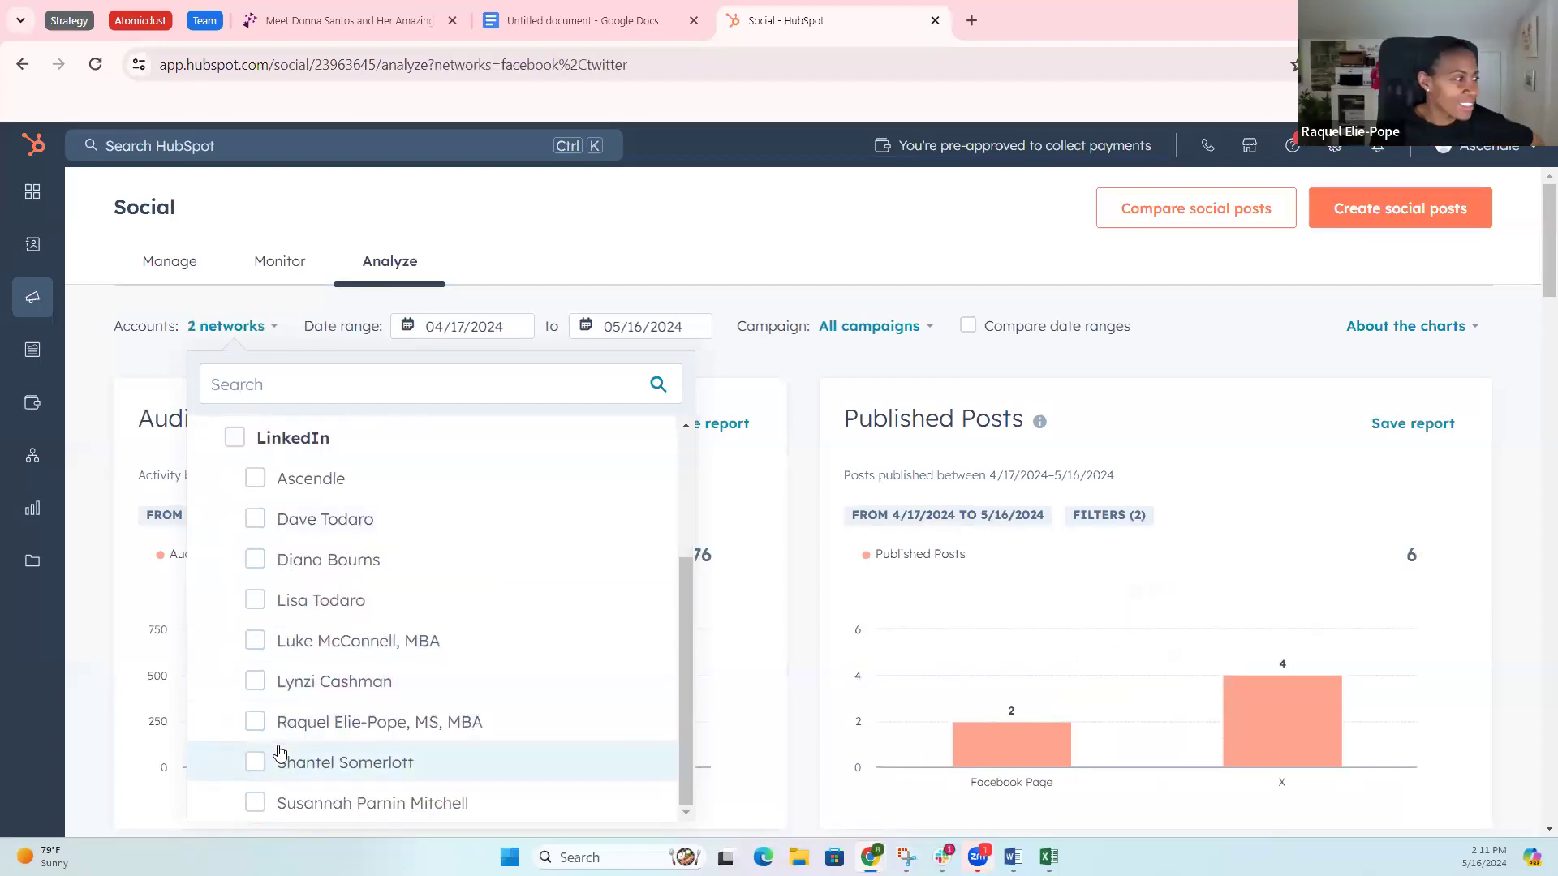
{"action": "left_click", "coordinate": [263, 764]}
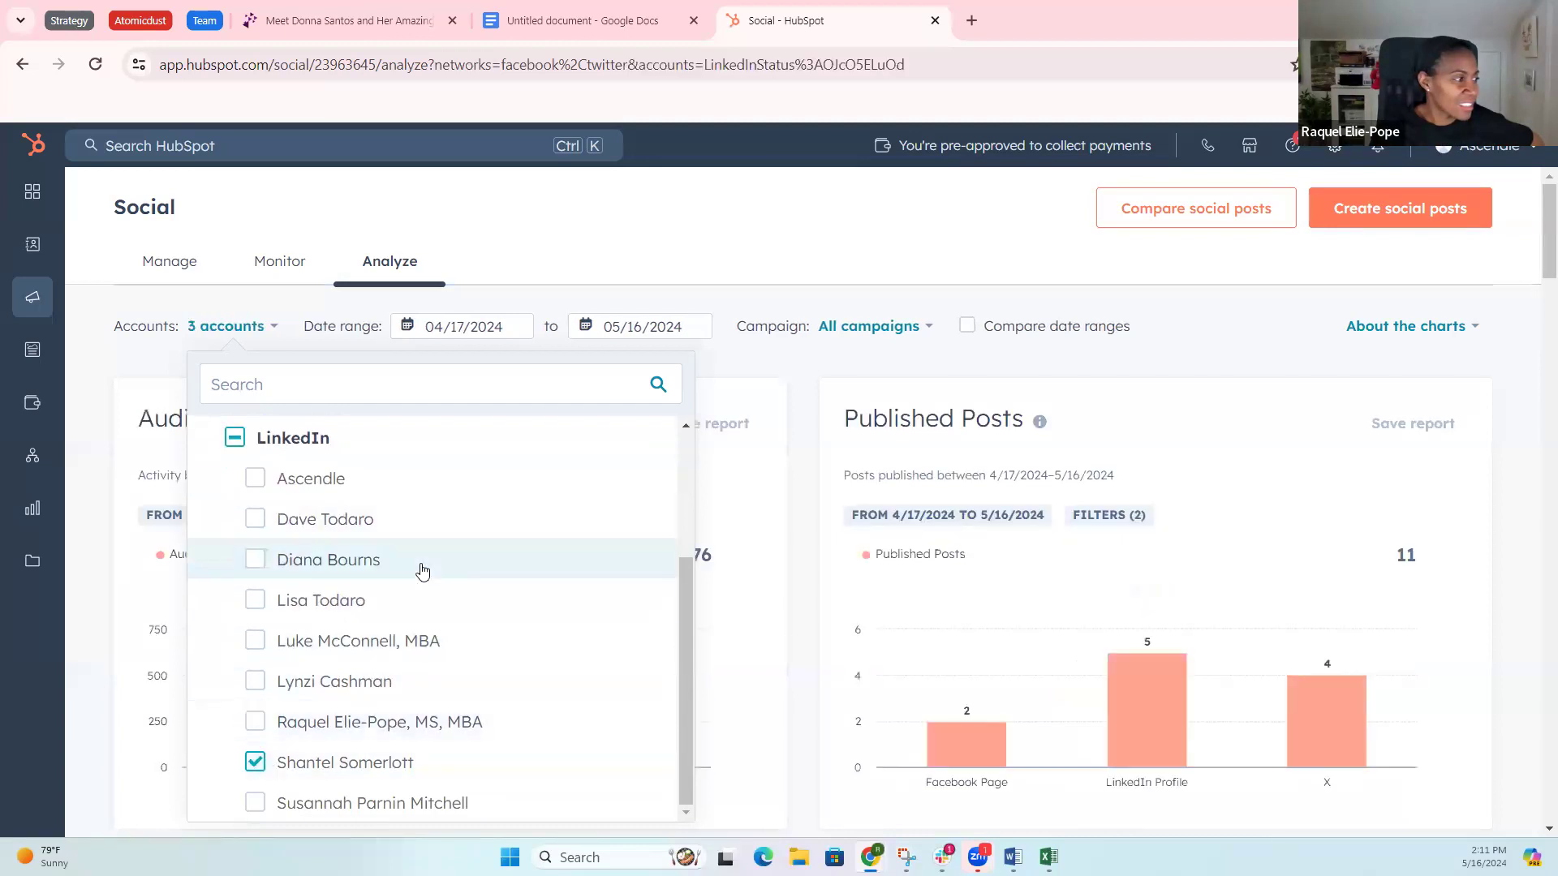
{"action": "scroll", "coordinate": [341, 543], "scroll_direction": "up", "scroll_amount": 3}
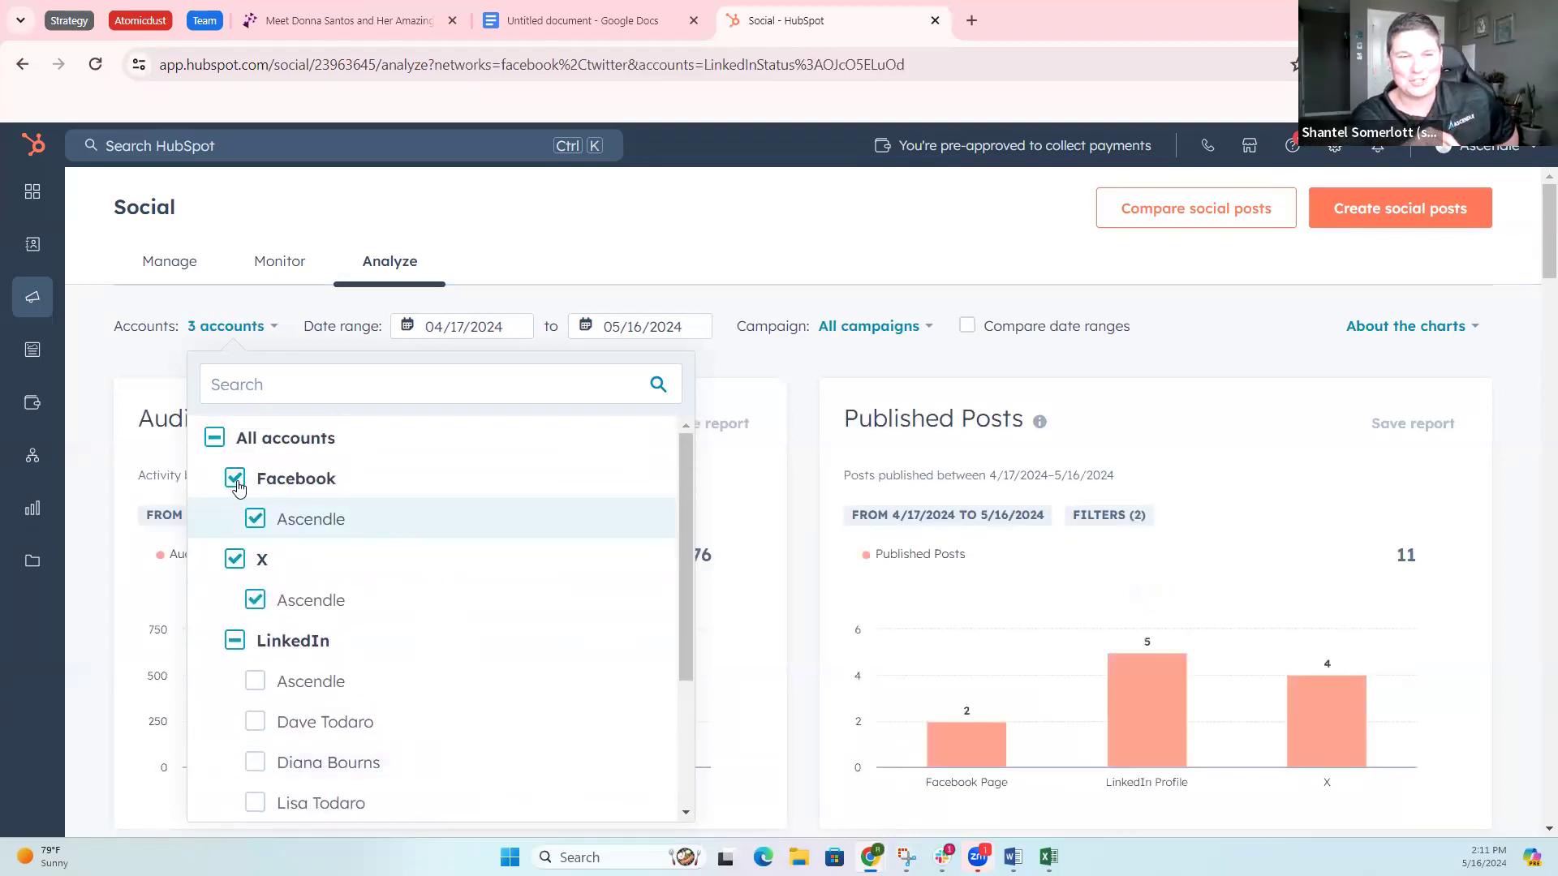
{"action": "left_click", "coordinate": [236, 480]}
{"action": "left_click", "coordinate": [234, 558]}
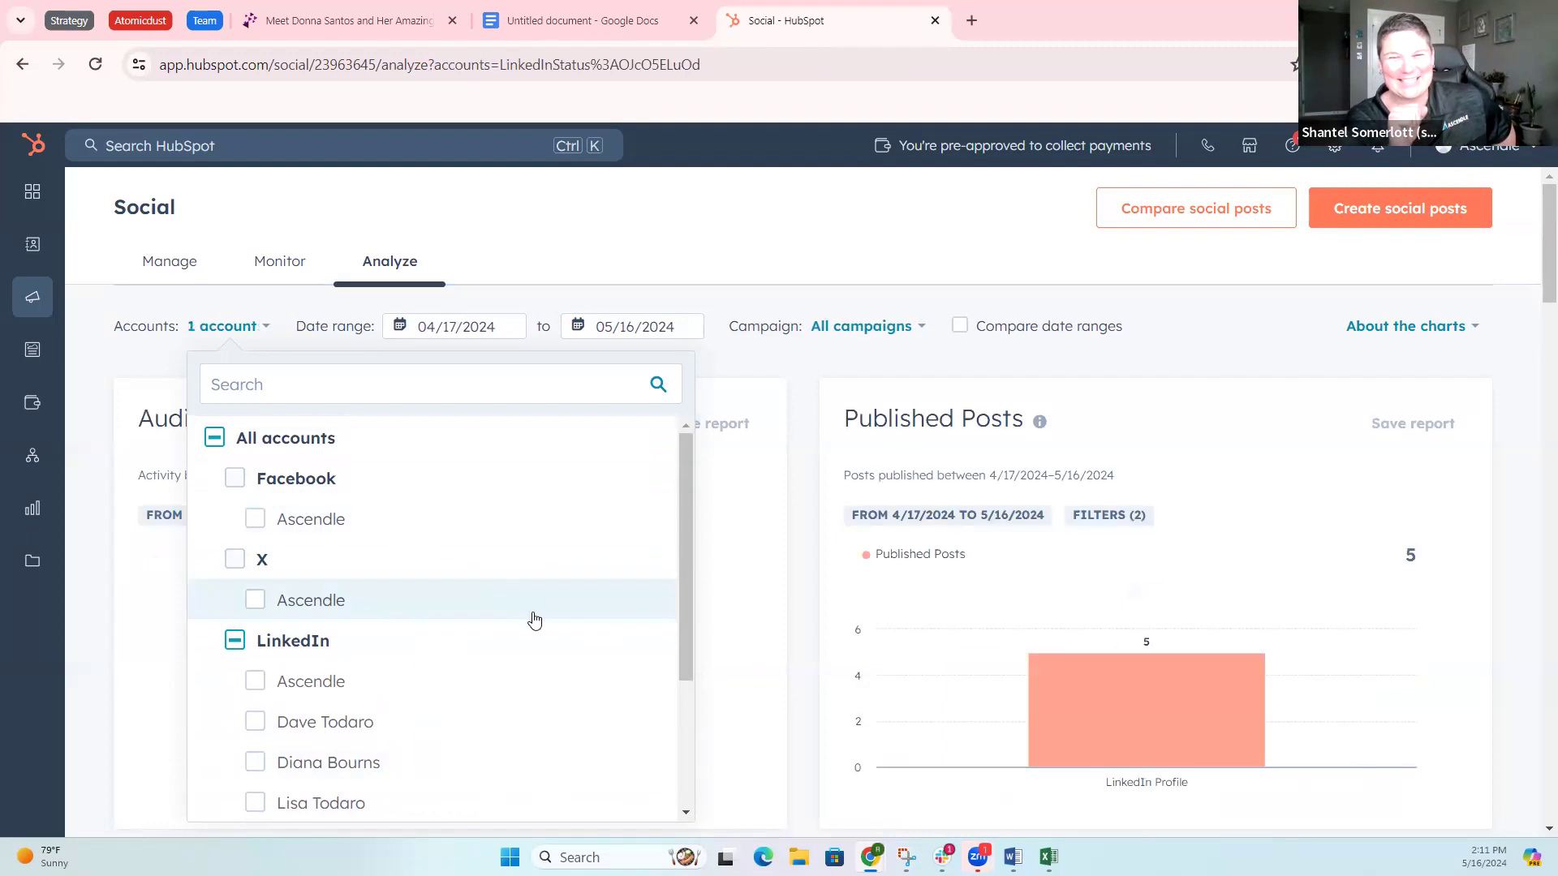
{"action": "scroll", "coordinate": [541, 632], "scroll_direction": "down", "scroll_amount": 3}
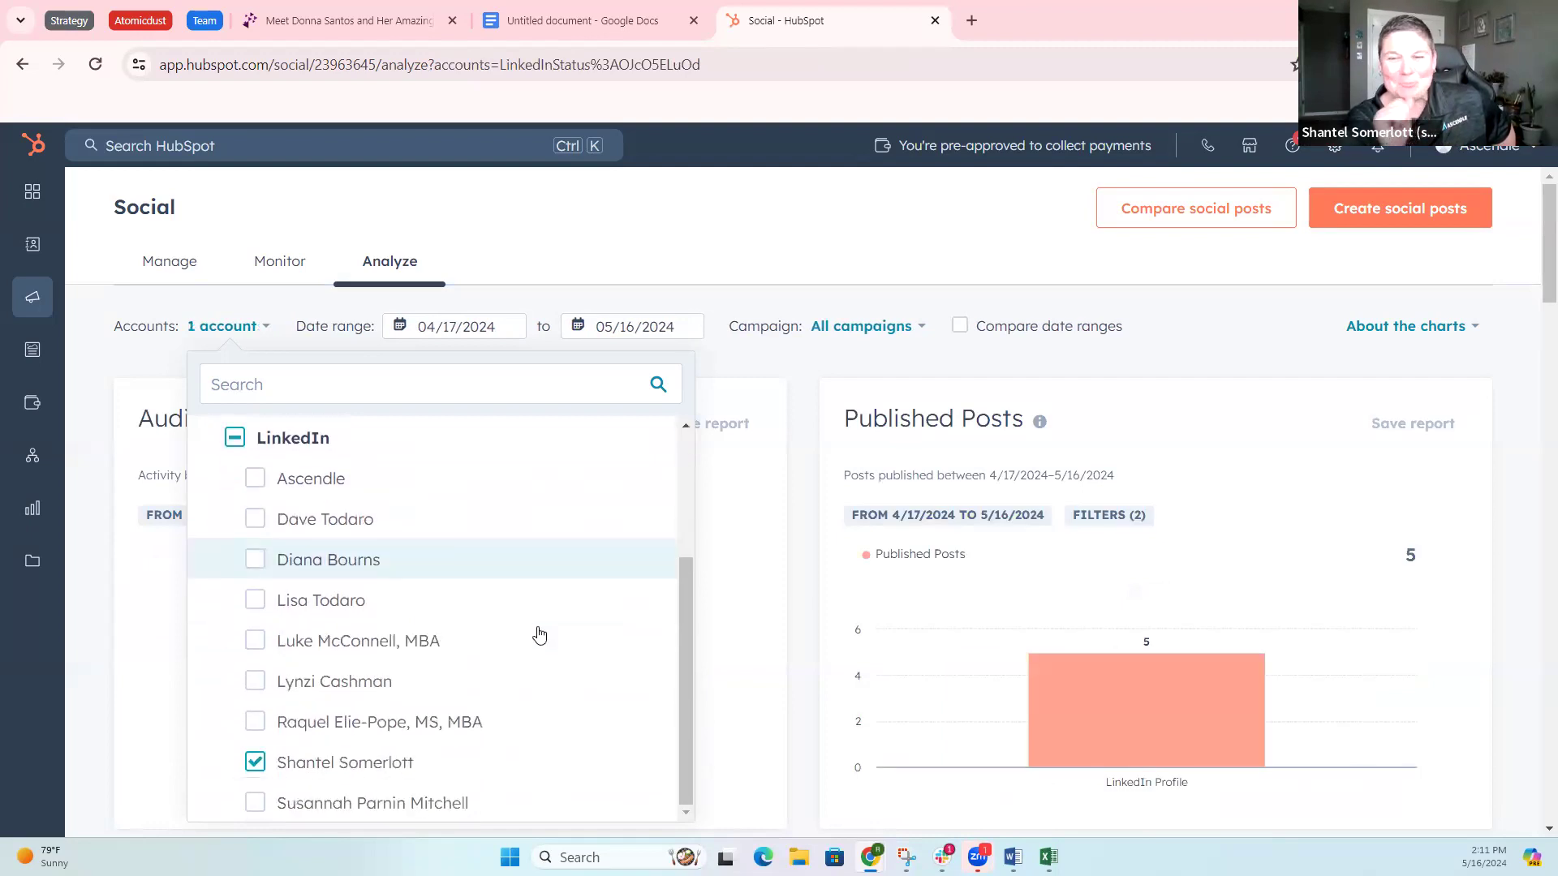
{"action": "left_click", "coordinate": [854, 809]}
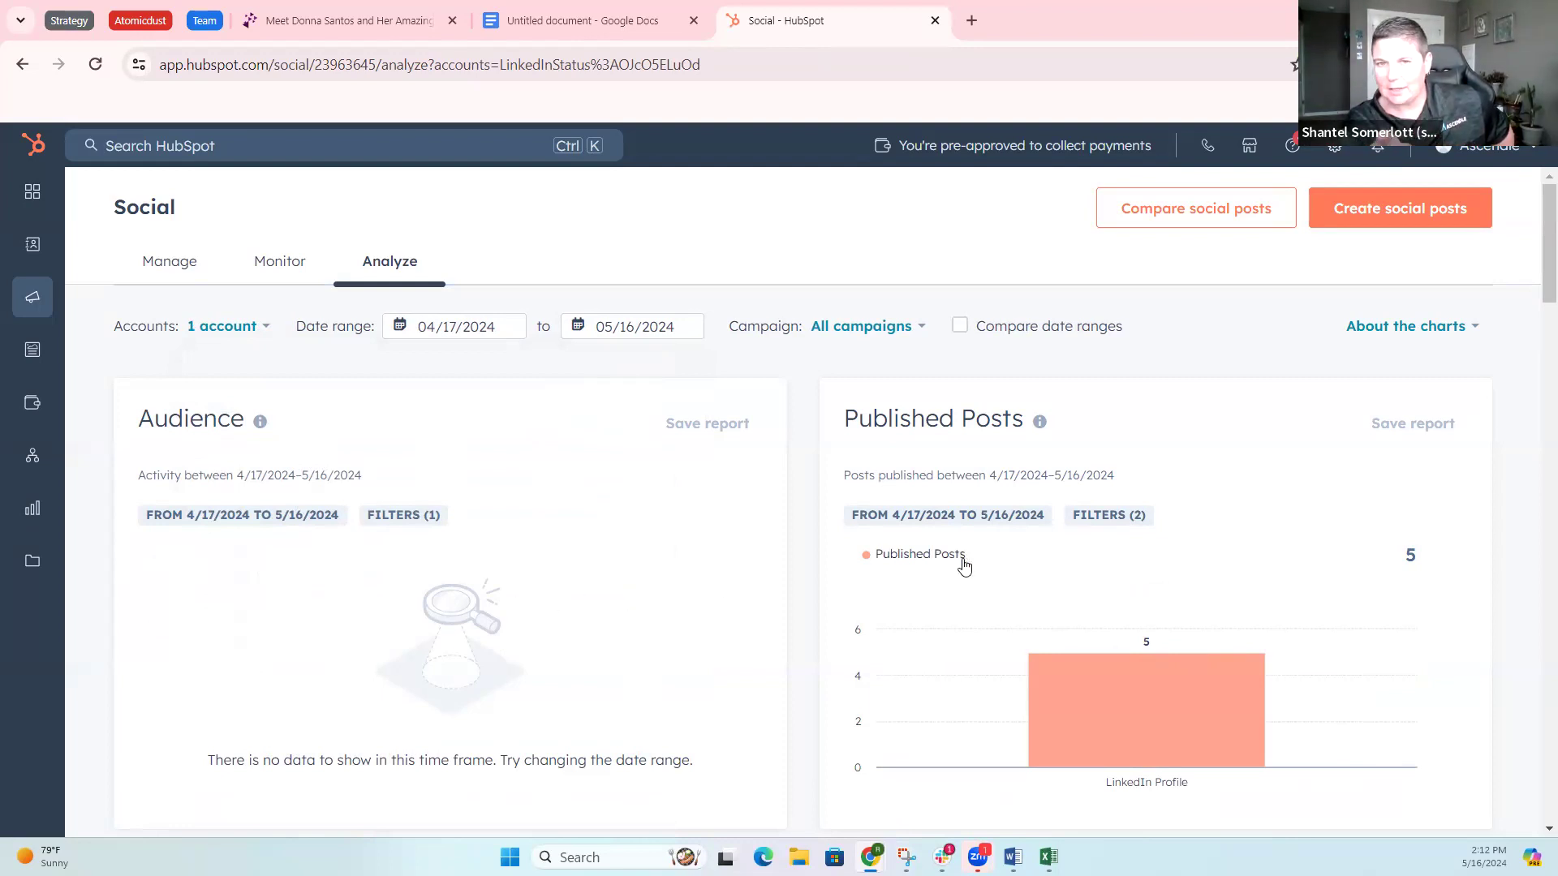
Step: Examine the selected profile's Published Posts, Interactions, Clicks, Shares and Impressions charts
{"action": "mouse_move", "coordinate": [1171, 644]}
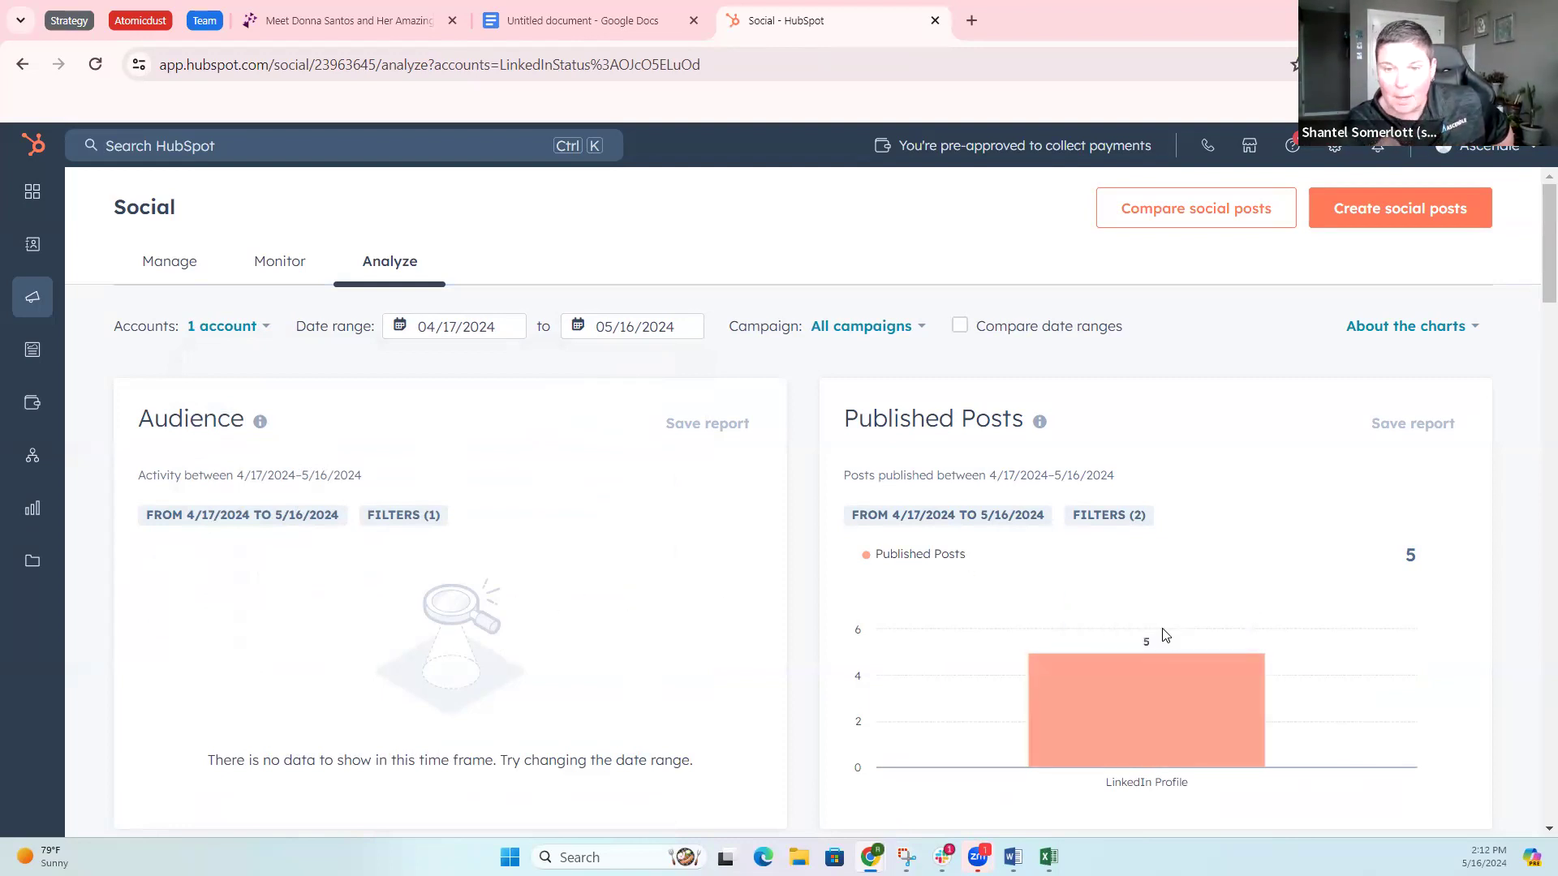
{"action": "scroll", "coordinate": [1154, 647], "scroll_direction": "down", "scroll_amount": 1}
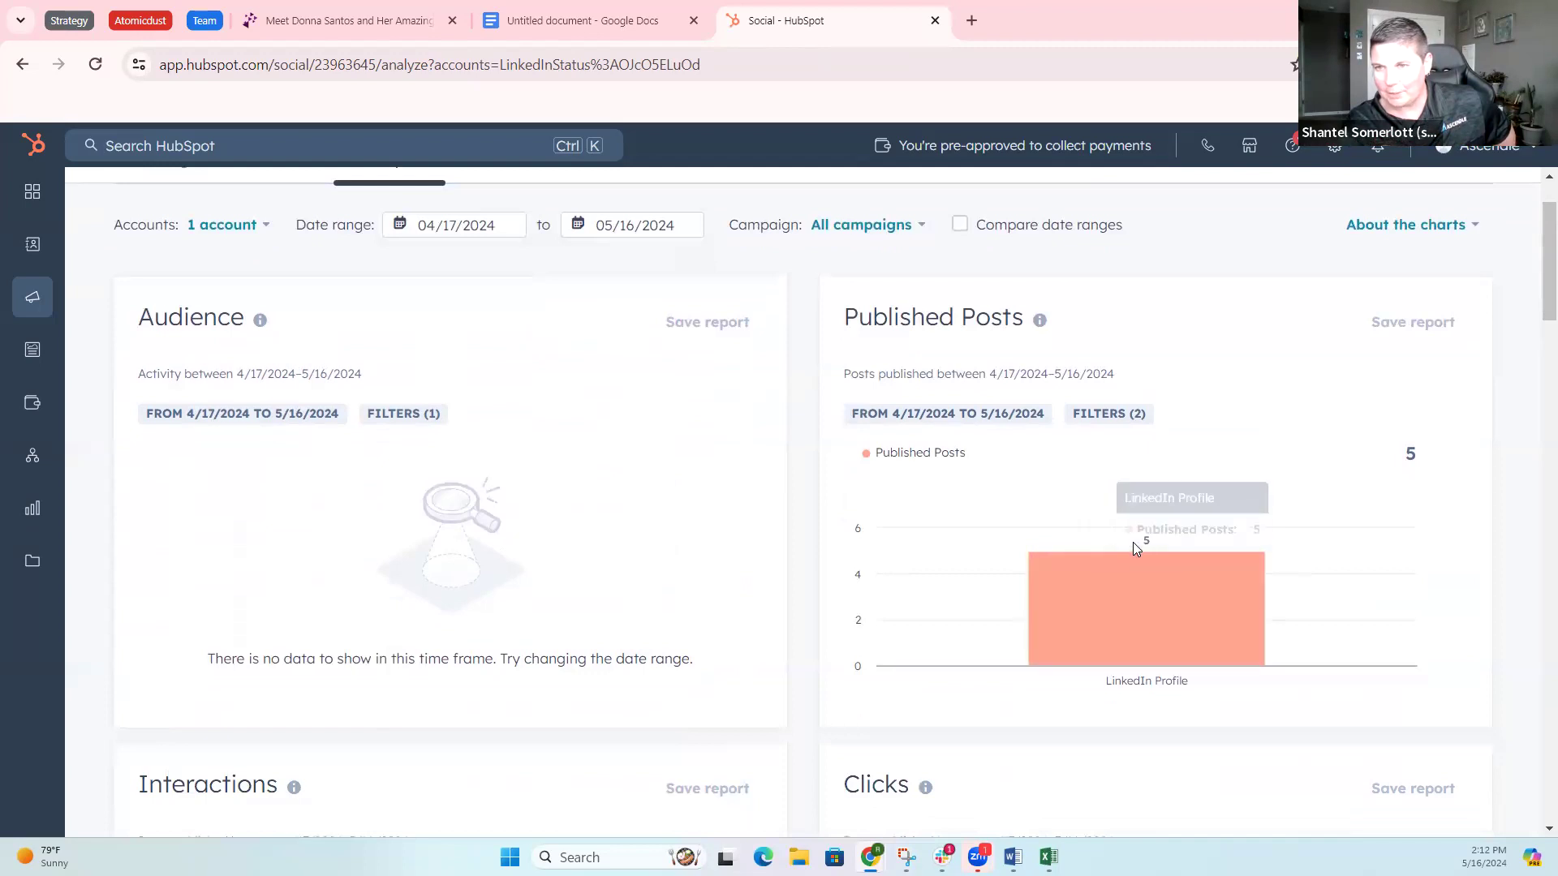
{"action": "scroll", "coordinate": [1209, 594], "scroll_direction": "down", "scroll_amount": 2}
{"action": "scroll", "coordinate": [1207, 598], "scroll_direction": "up", "scroll_amount": 1}
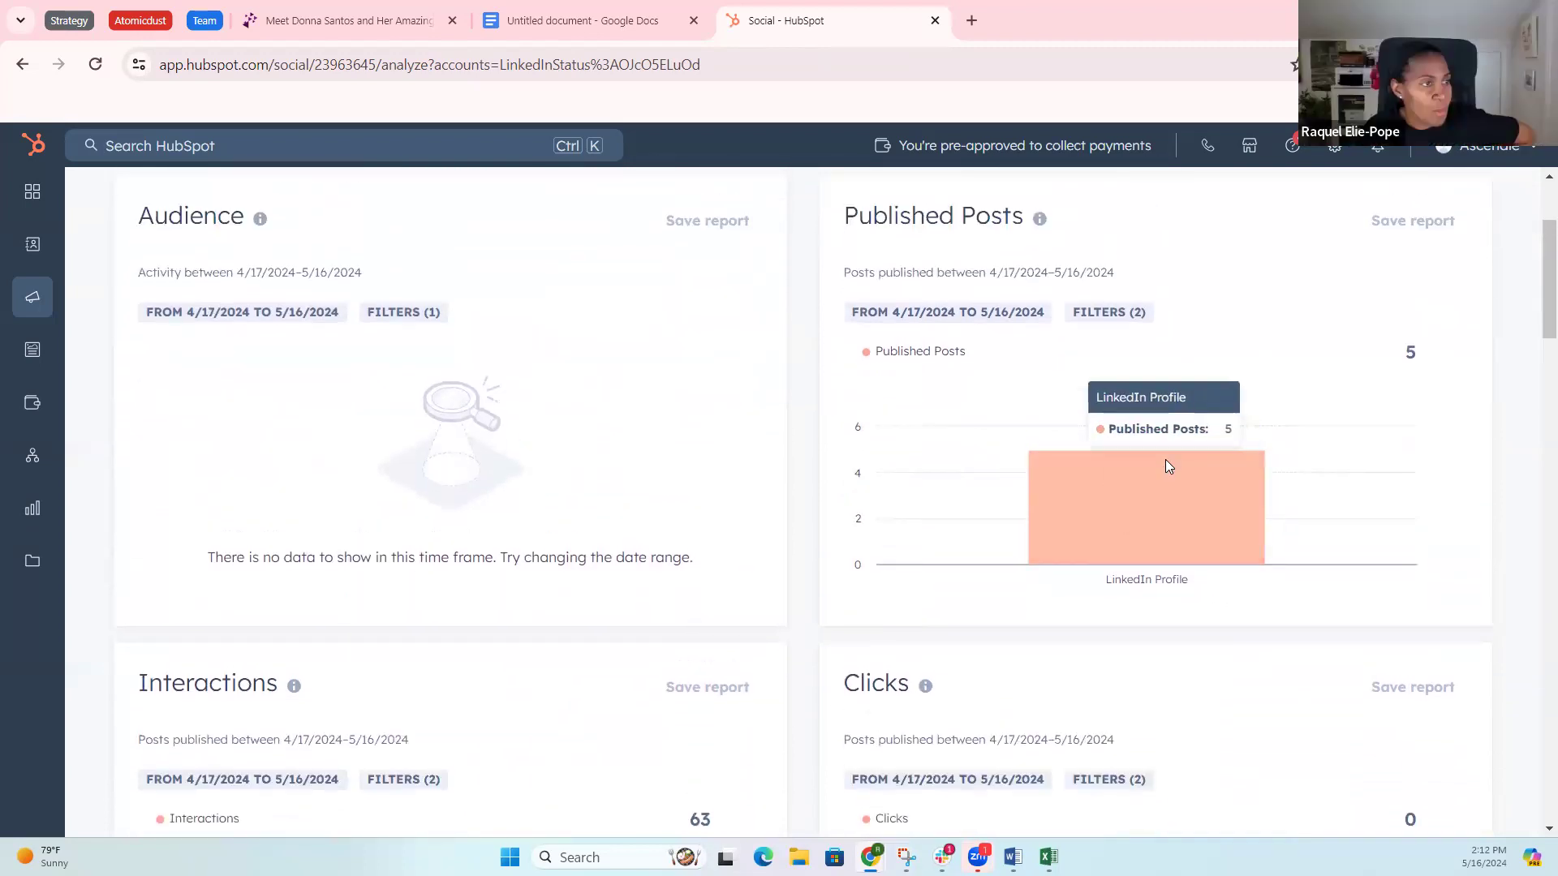
{"action": "mouse_move", "coordinate": [1413, 687]}
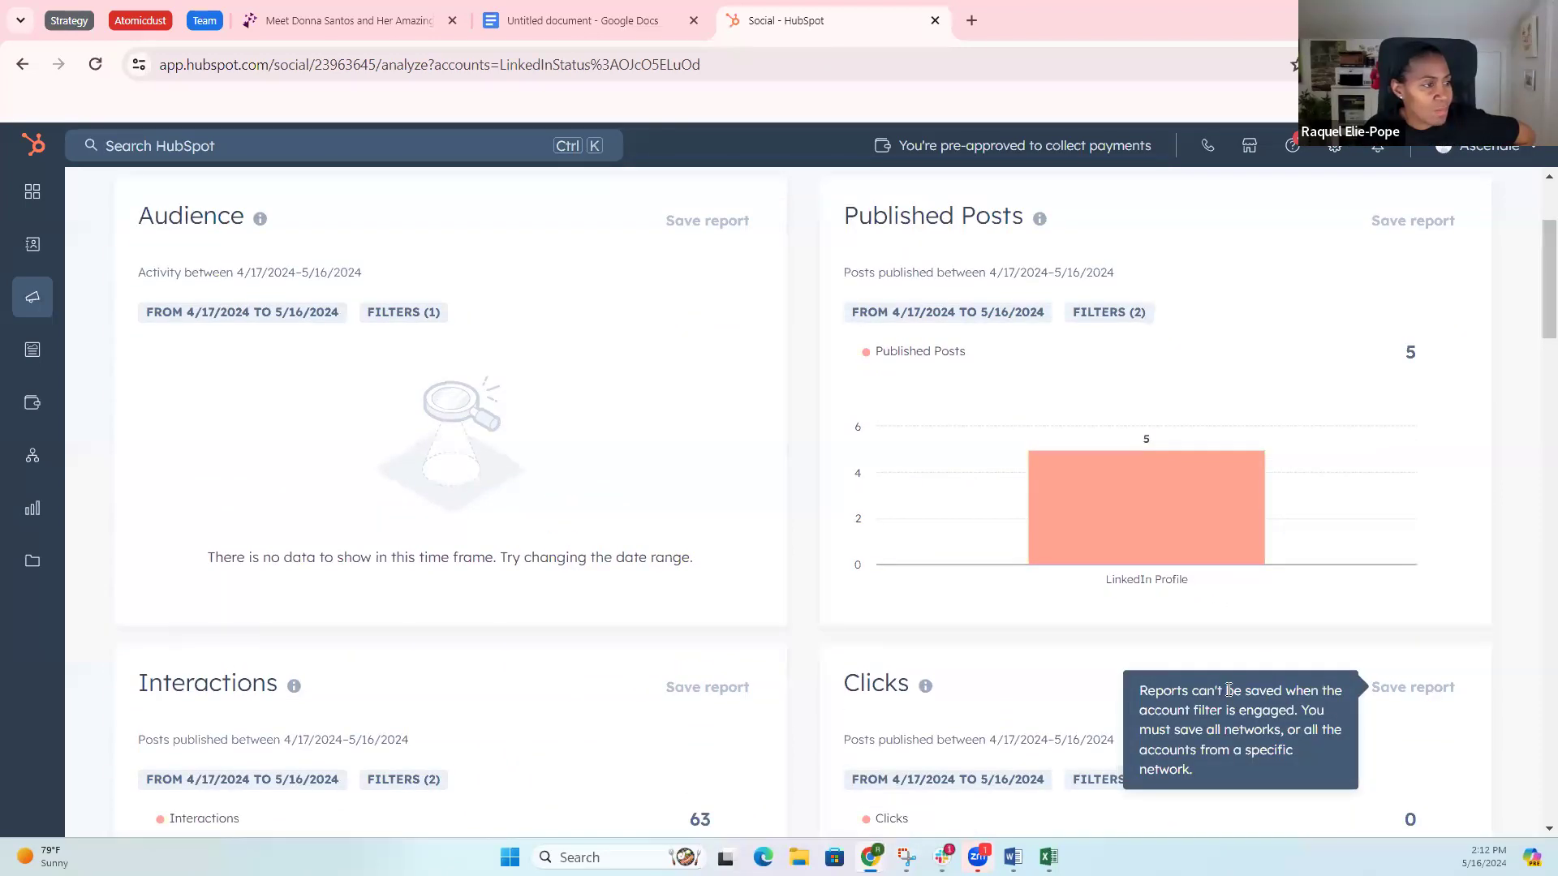
{"action": "scroll", "coordinate": [971, 711], "scroll_direction": "down", "scroll_amount": 4}
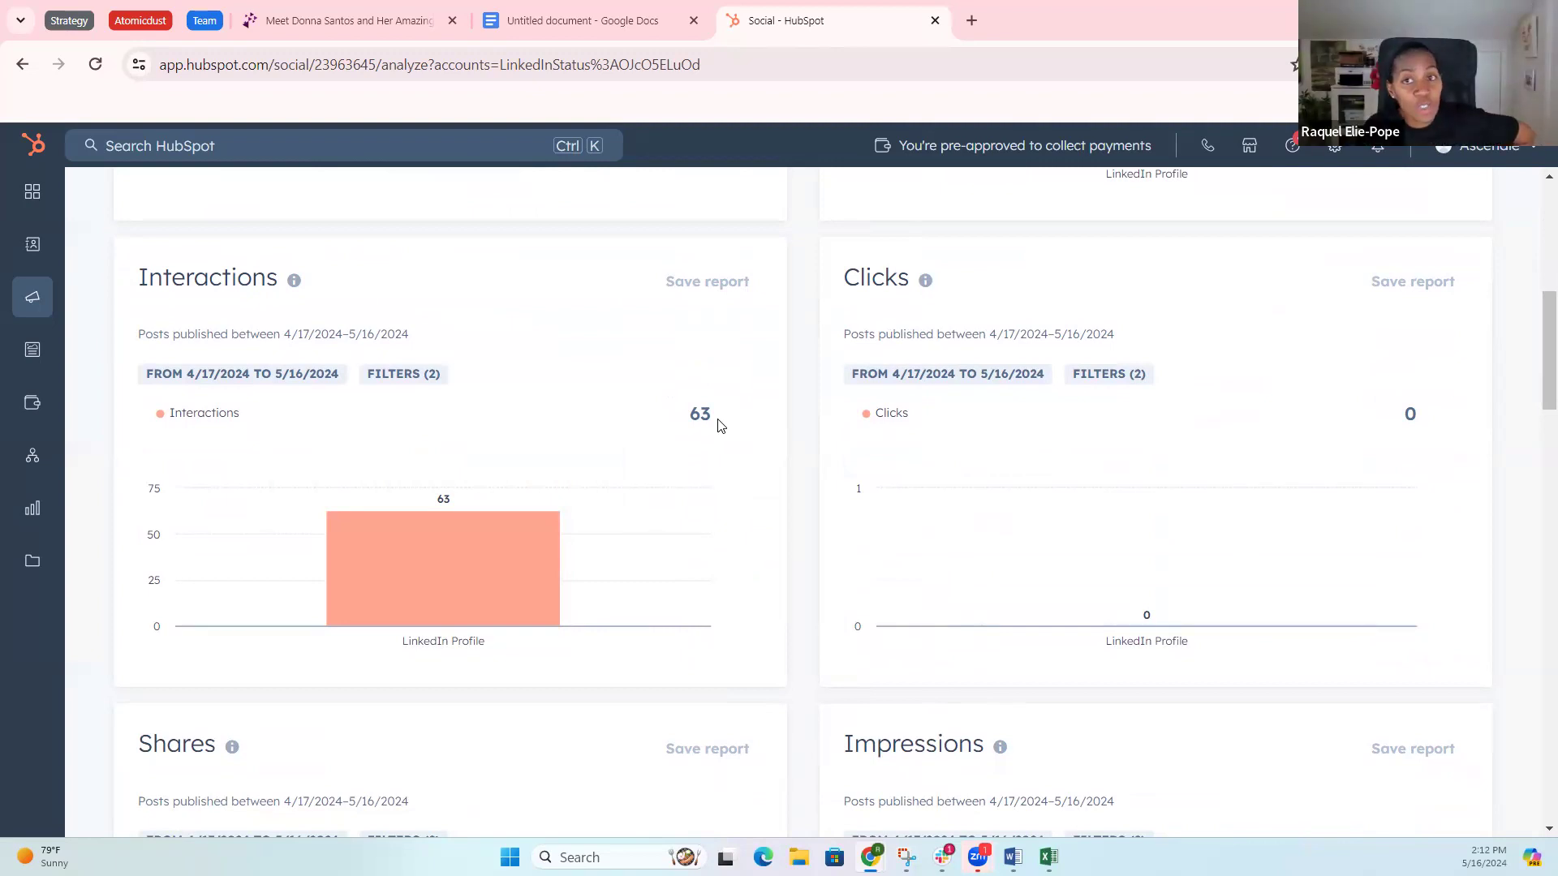
{"action": "mouse_move", "coordinate": [490, 545]}
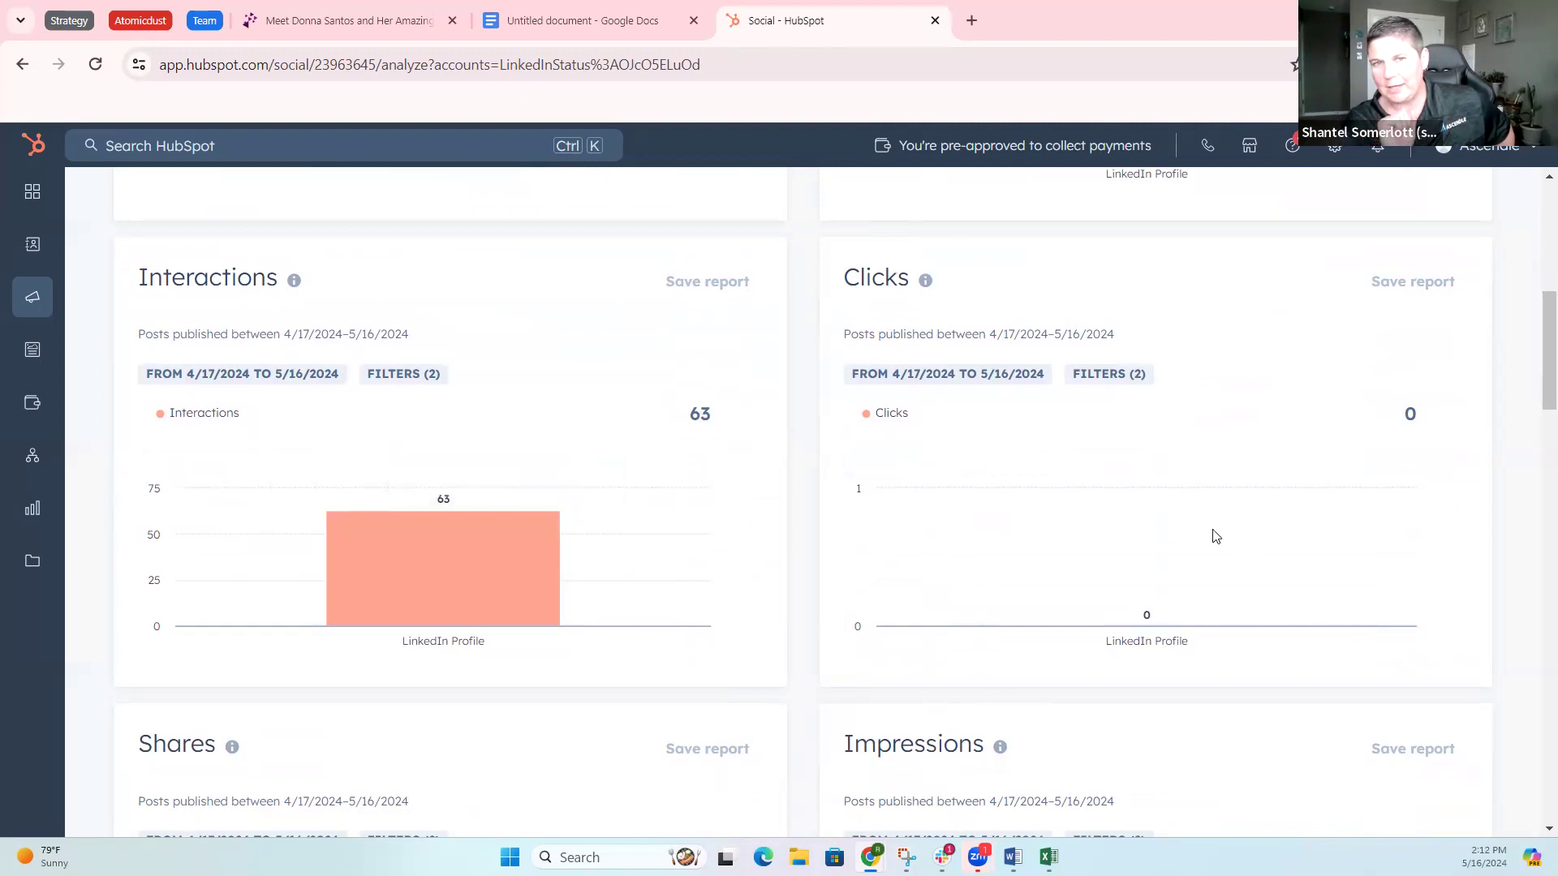
{"action": "scroll", "coordinate": [766, 649], "scroll_direction": "down", "scroll_amount": 2}
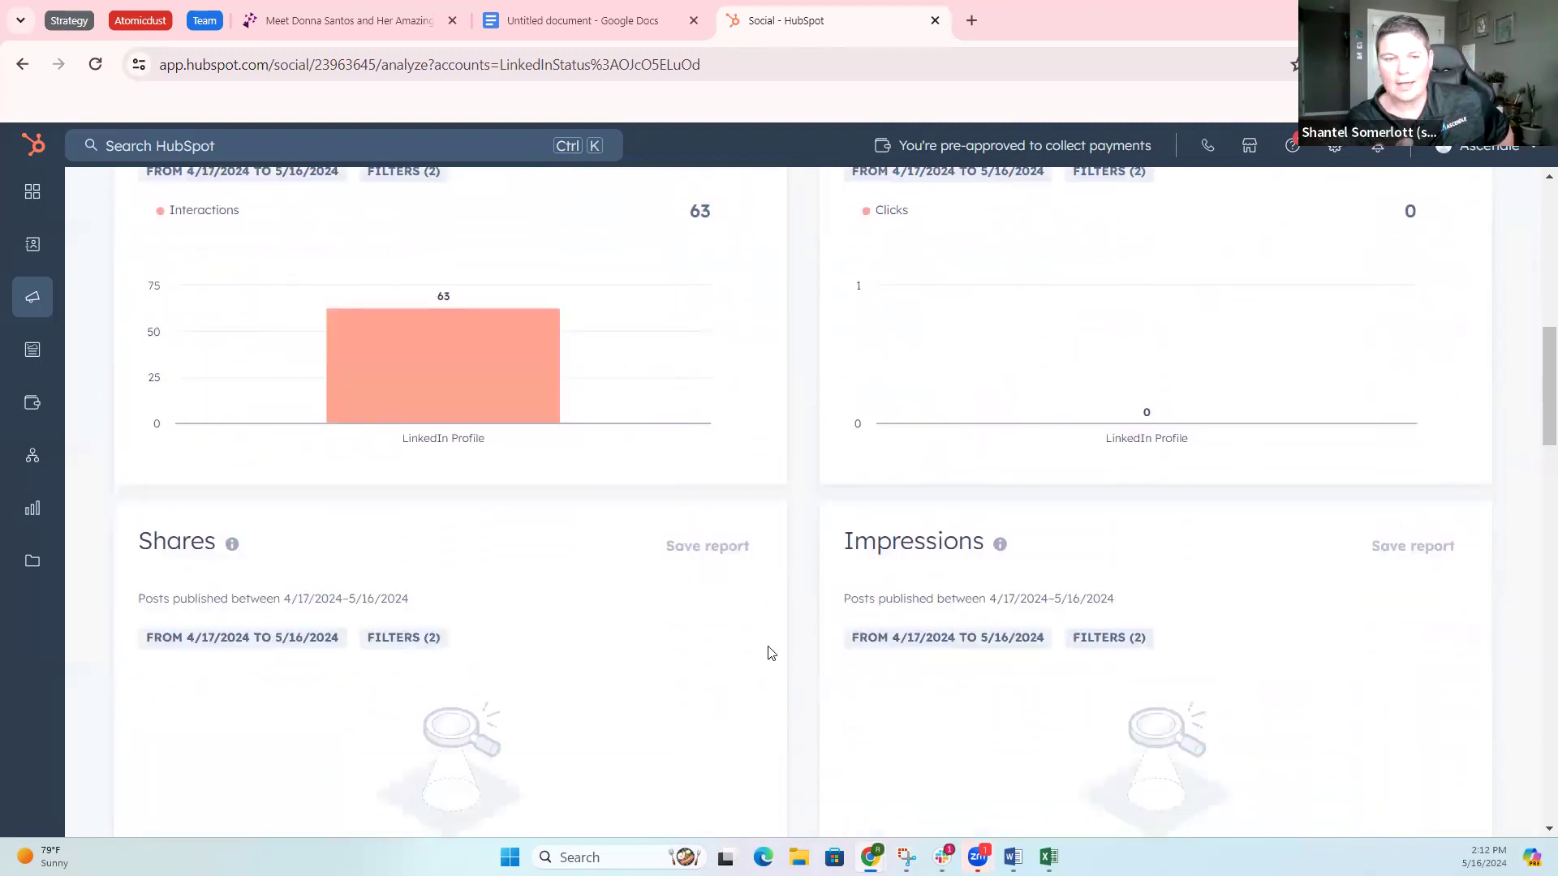
{"action": "scroll", "coordinate": [771, 653], "scroll_direction": "down", "scroll_amount": 4}
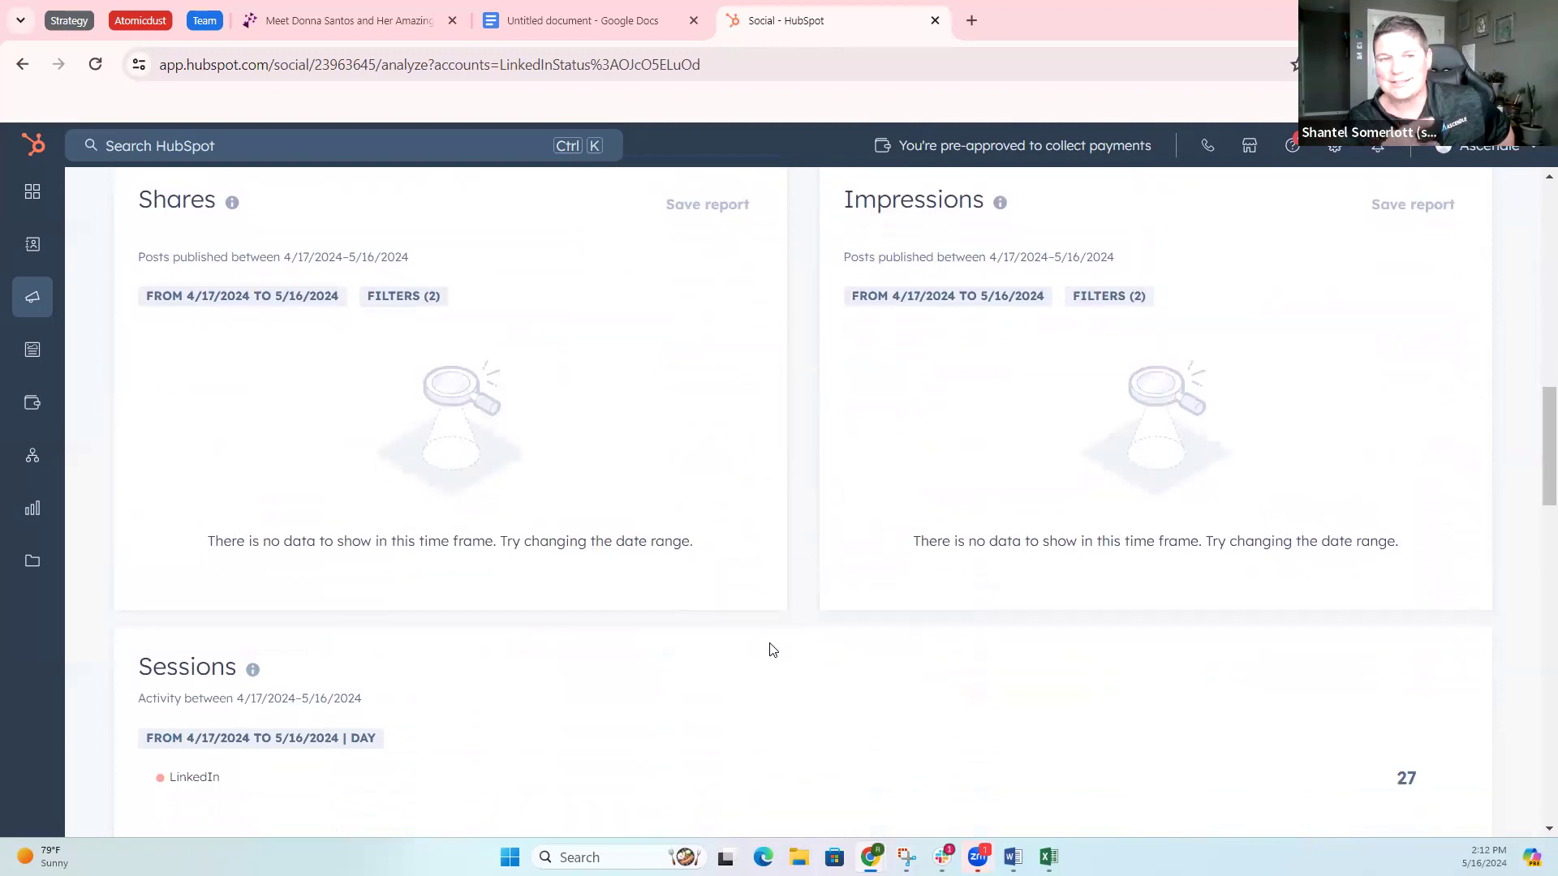
{"action": "scroll", "coordinate": [893, 487], "scroll_direction": "up", "scroll_amount": 3}
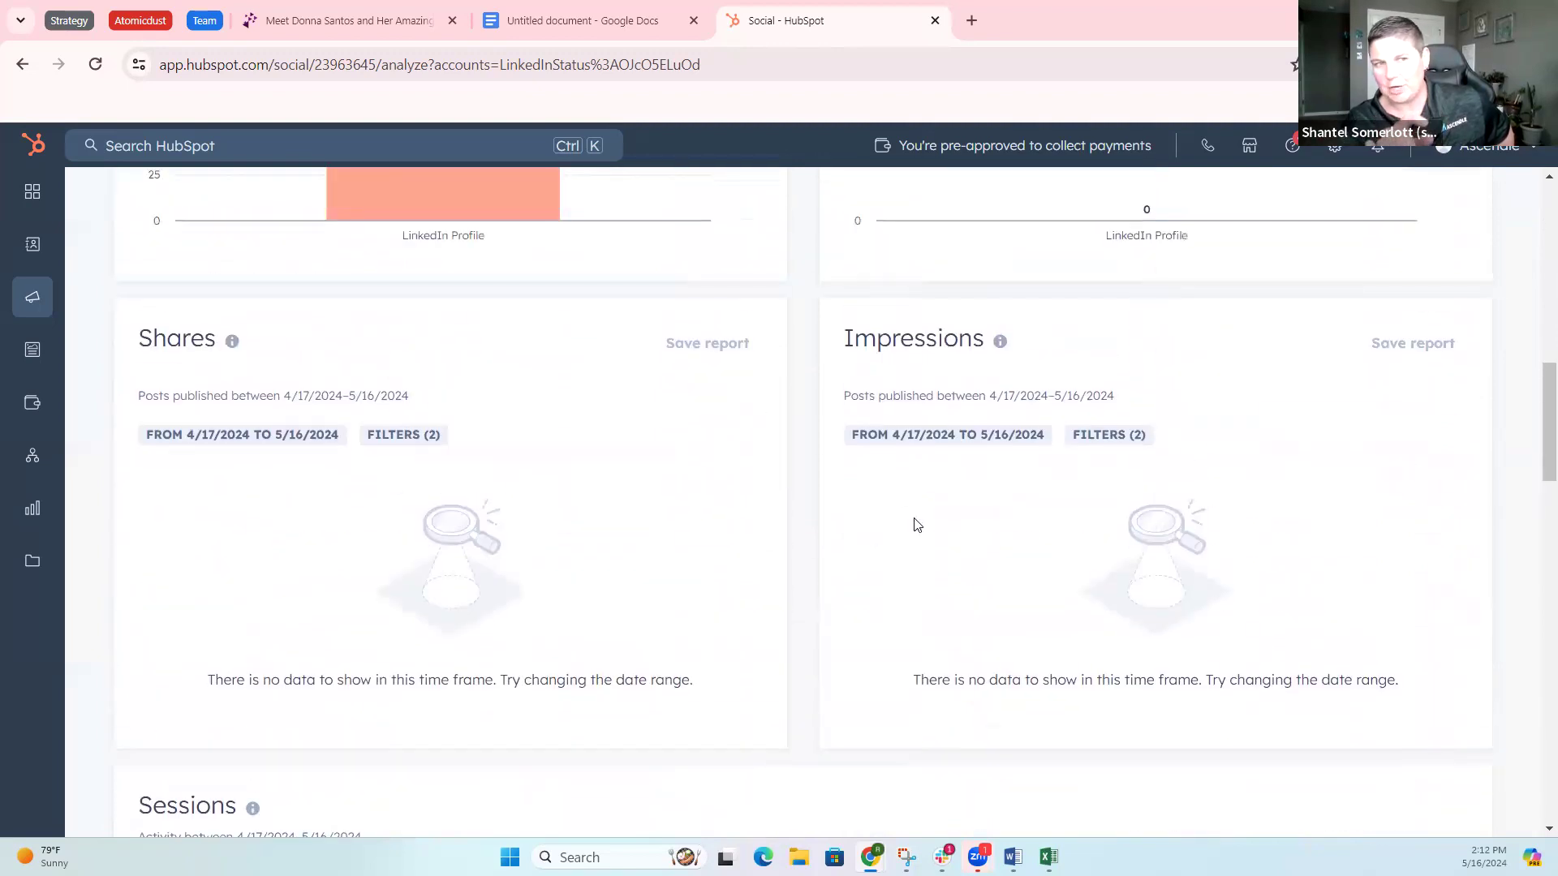
Step: Examine the daily LinkedIn figures in the Sessions and New Contacts charts
{"action": "scroll", "coordinate": [922, 567], "scroll_direction": "down", "scroll_amount": 6}
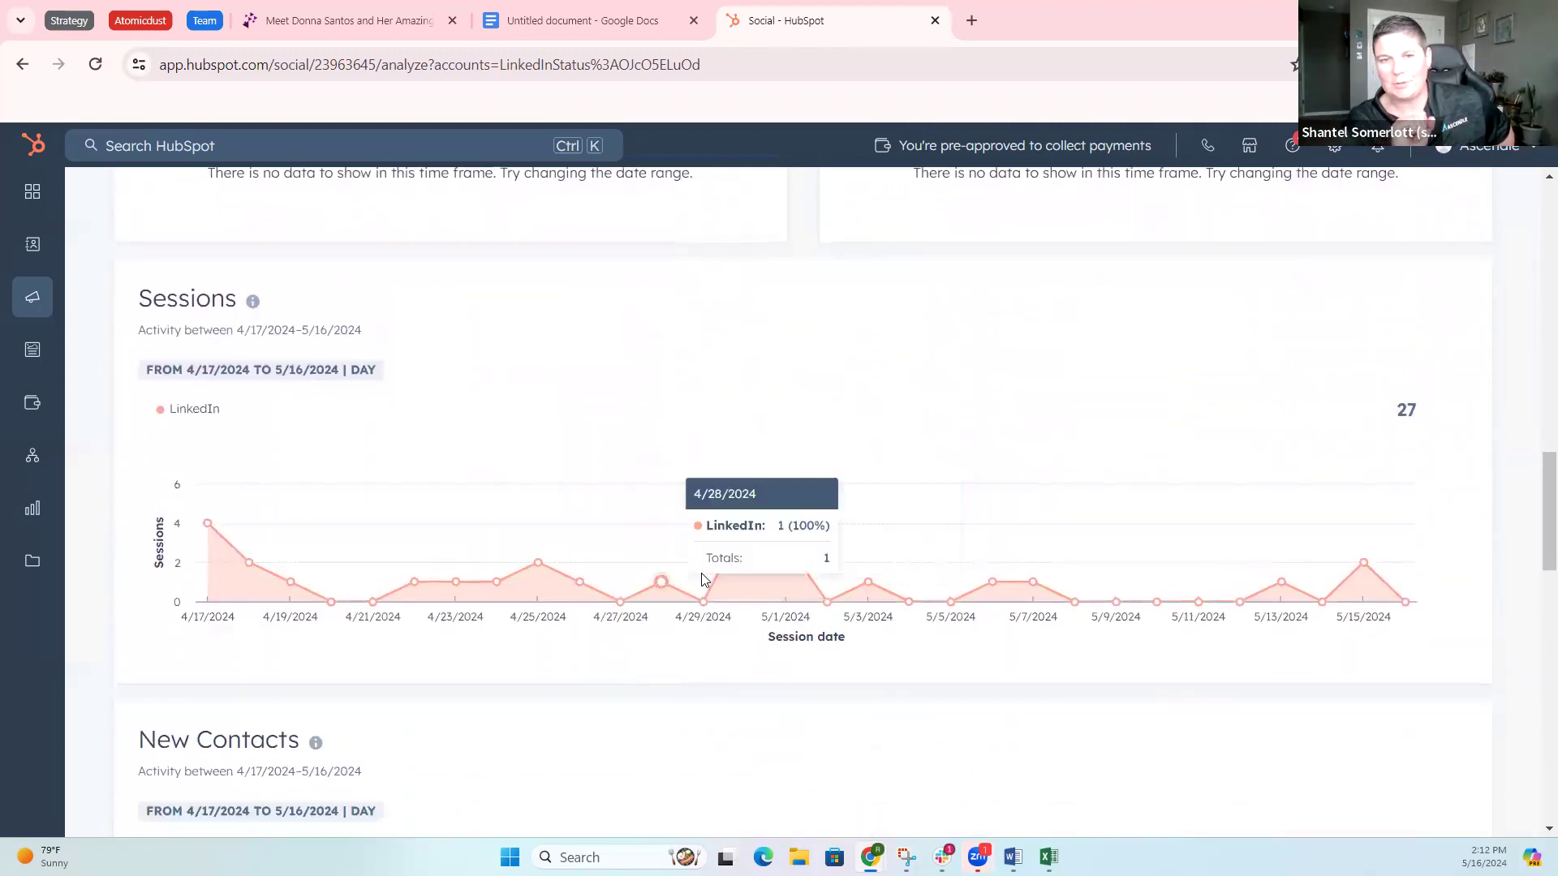
{"action": "mouse_move", "coordinate": [745, 526]}
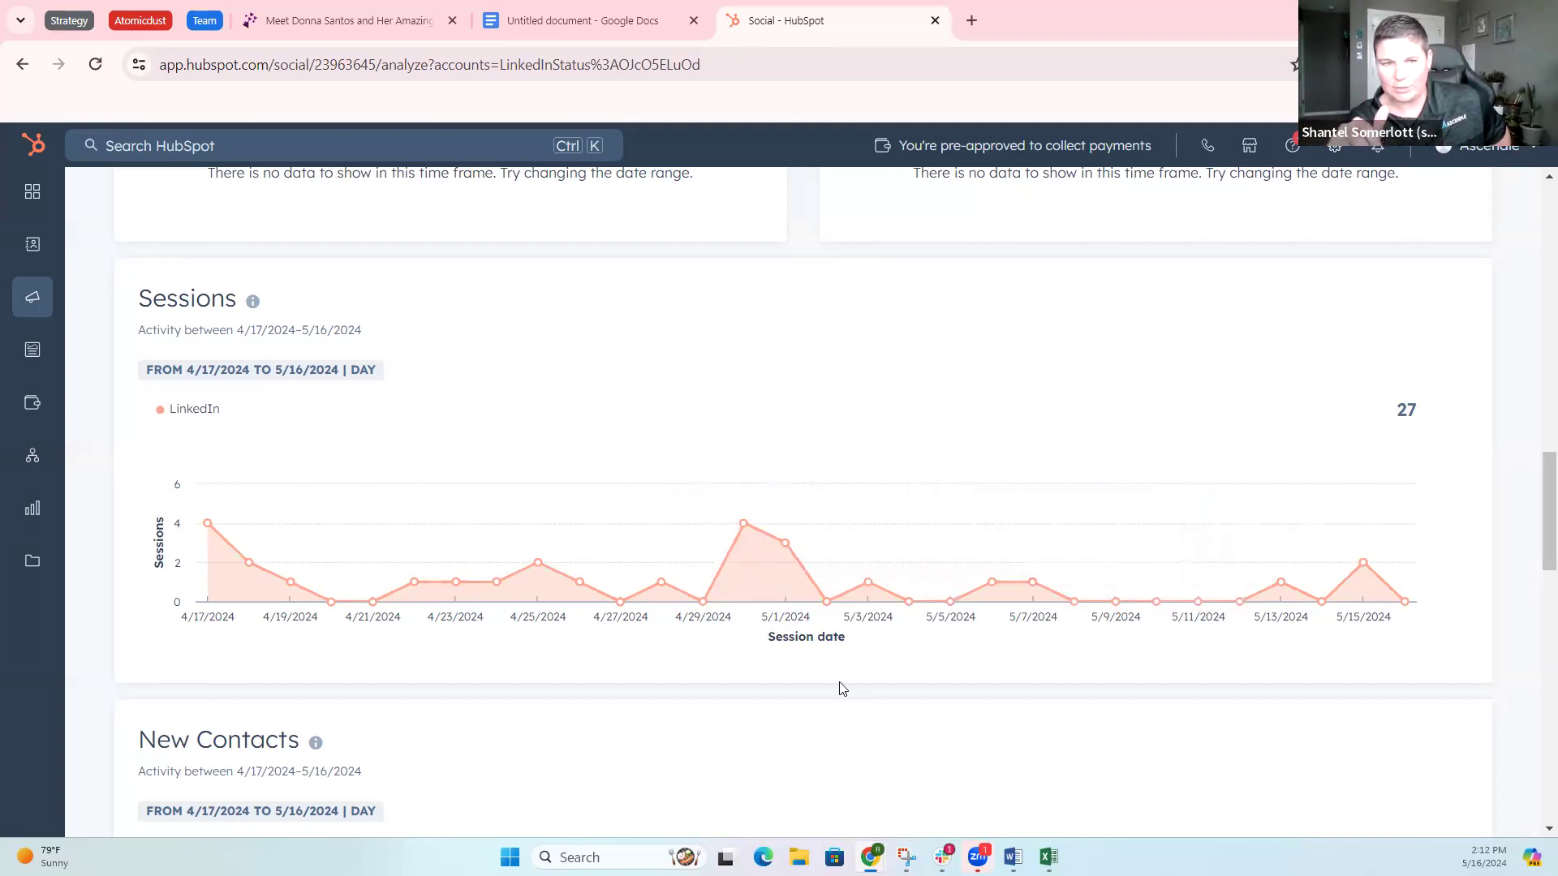
{"action": "scroll", "coordinate": [785, 690], "scroll_direction": "down", "scroll_amount": 5}
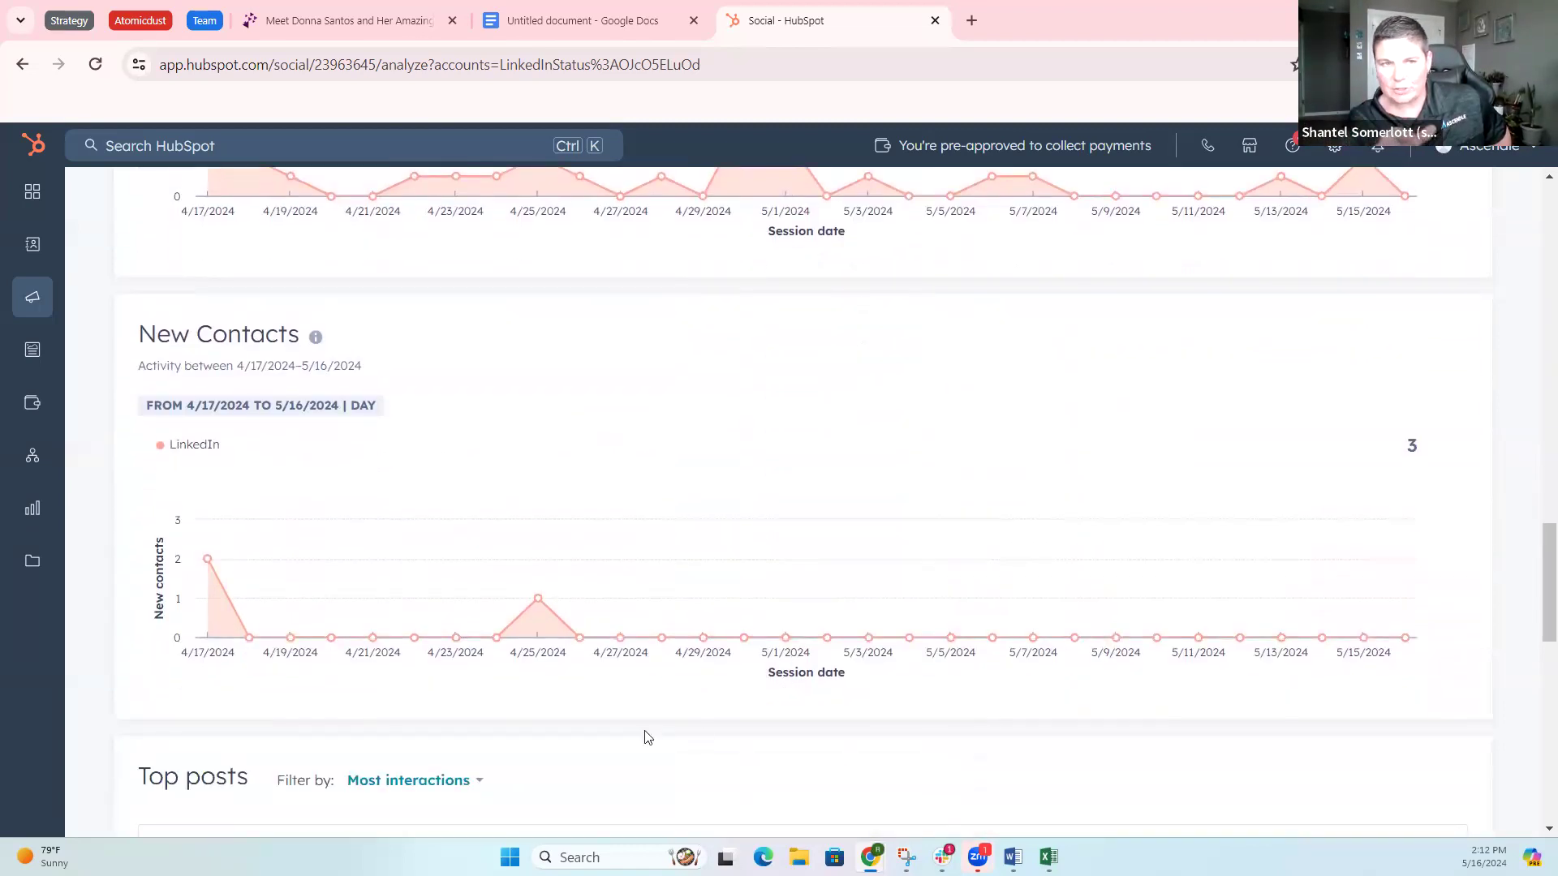
{"action": "mouse_move", "coordinate": [543, 600]}
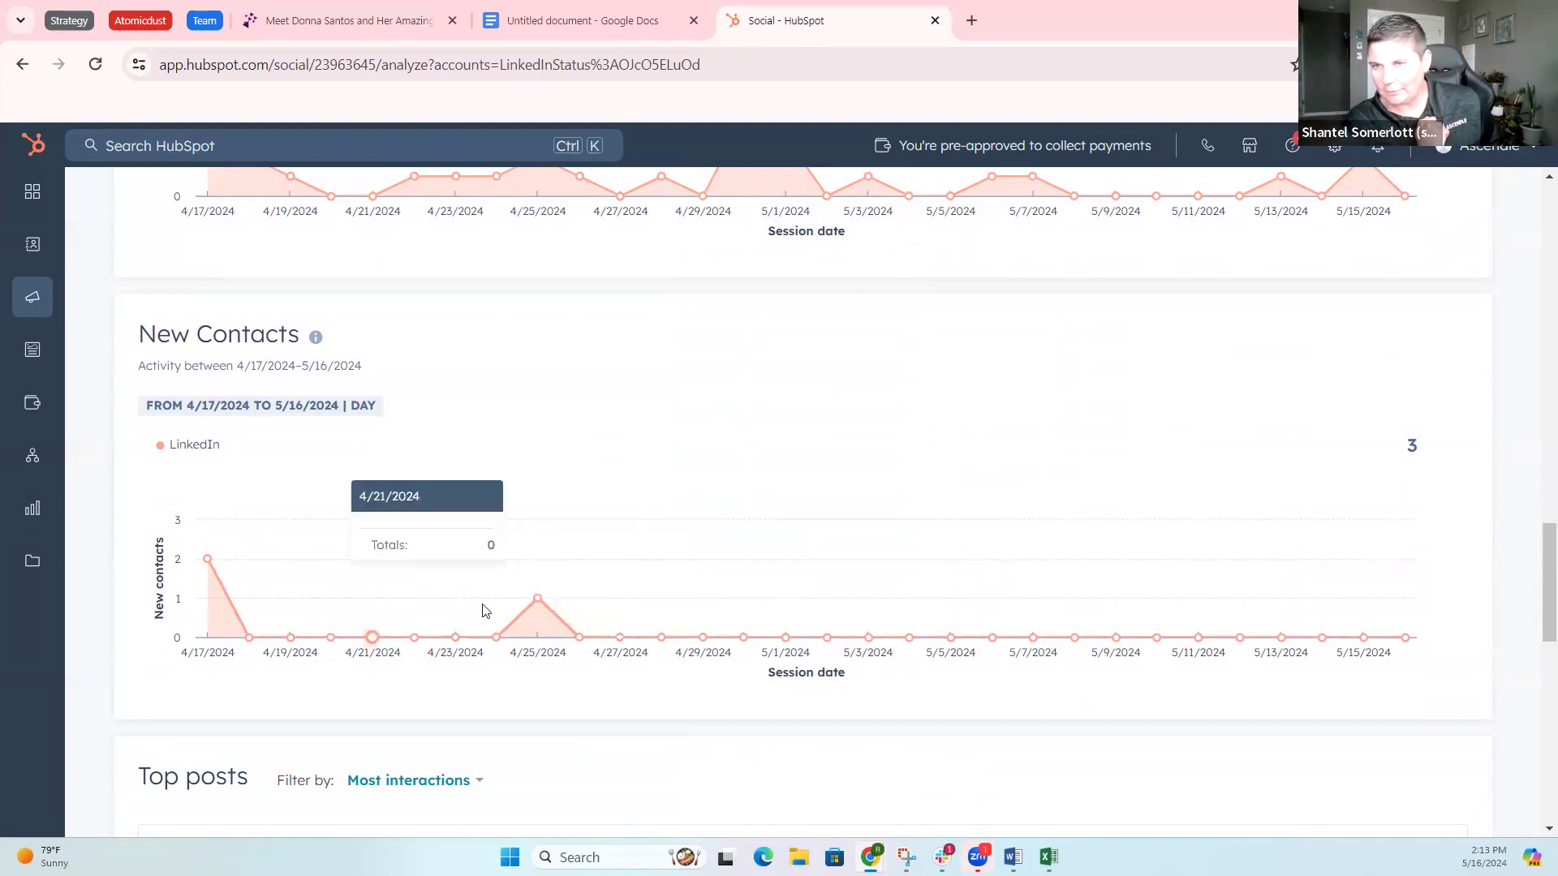
Step: Examine the interactions, clicks, impressions and shares of the profile's top posts, and recheck the Sessions and New Contacts charts
{"action": "scroll", "coordinate": [618, 630], "scroll_direction": "down", "scroll_amount": 2}
{"action": "scroll", "coordinate": [618, 630], "scroll_direction": "down", "scroll_amount": 2}
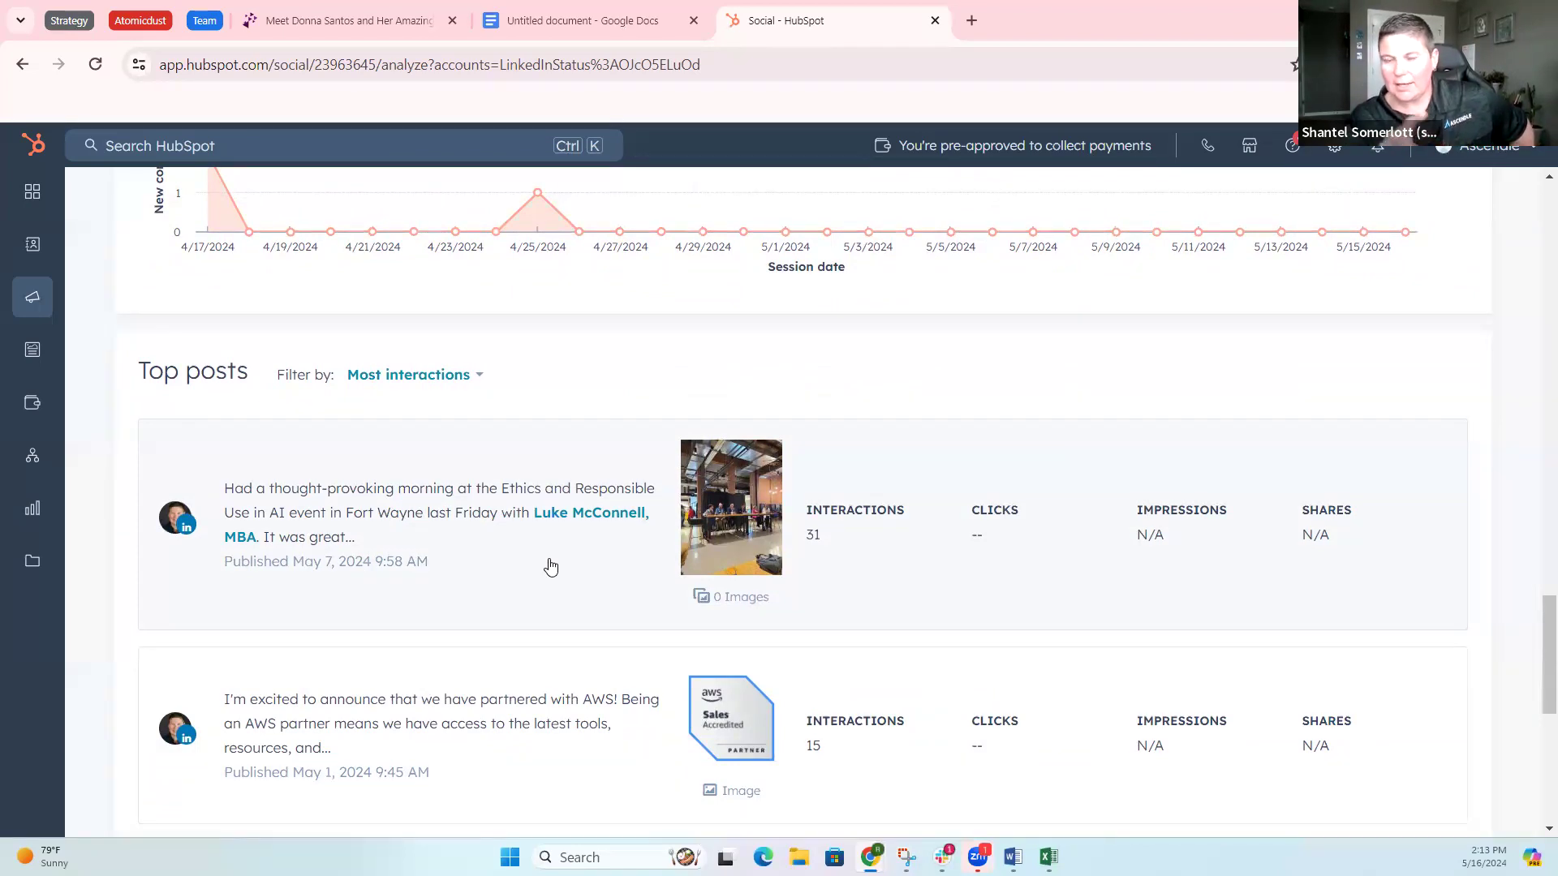
{"action": "scroll", "coordinate": [550, 567], "scroll_direction": "down", "scroll_amount": 1}
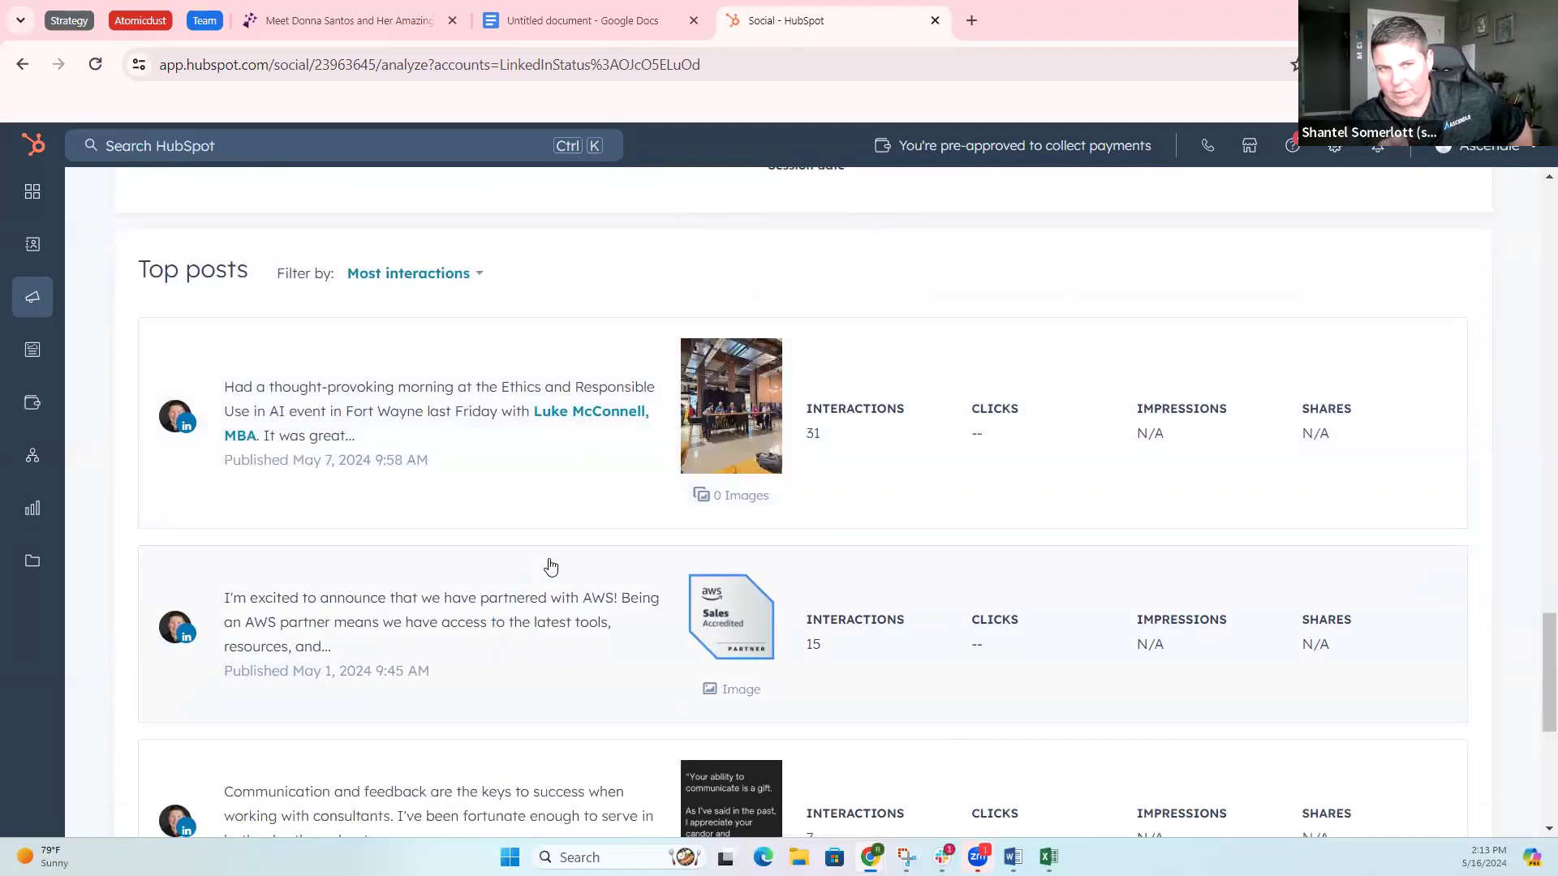
{"action": "scroll", "coordinate": [550, 567], "scroll_direction": "up", "scroll_amount": 1}
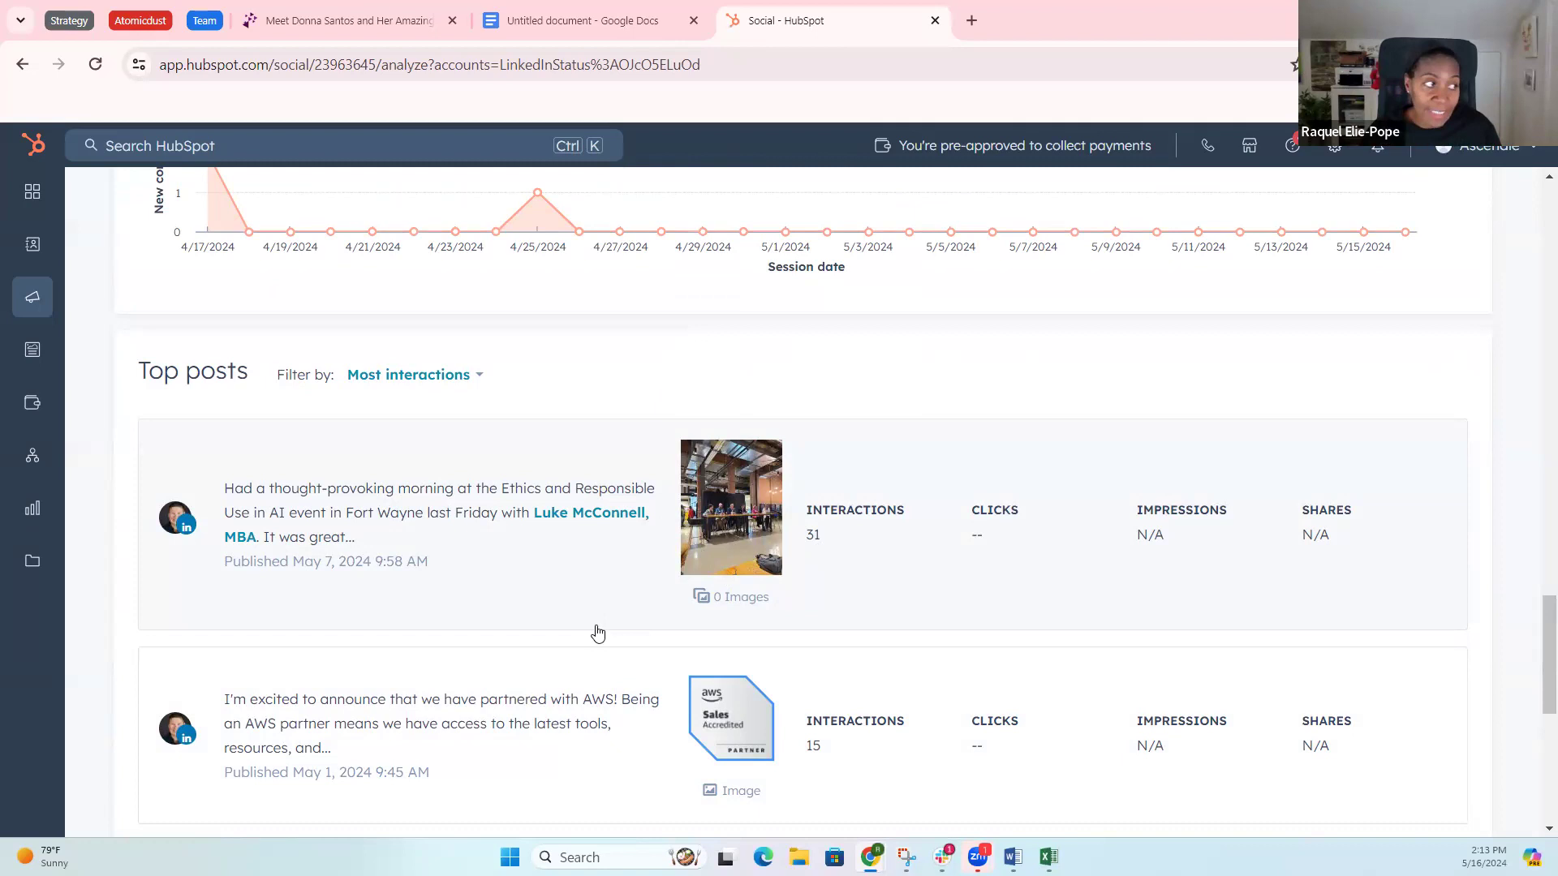
{"action": "scroll", "coordinate": [571, 602], "scroll_direction": "down", "scroll_amount": 1}
{"action": "scroll", "coordinate": [571, 603], "scroll_direction": "down", "scroll_amount": 5}
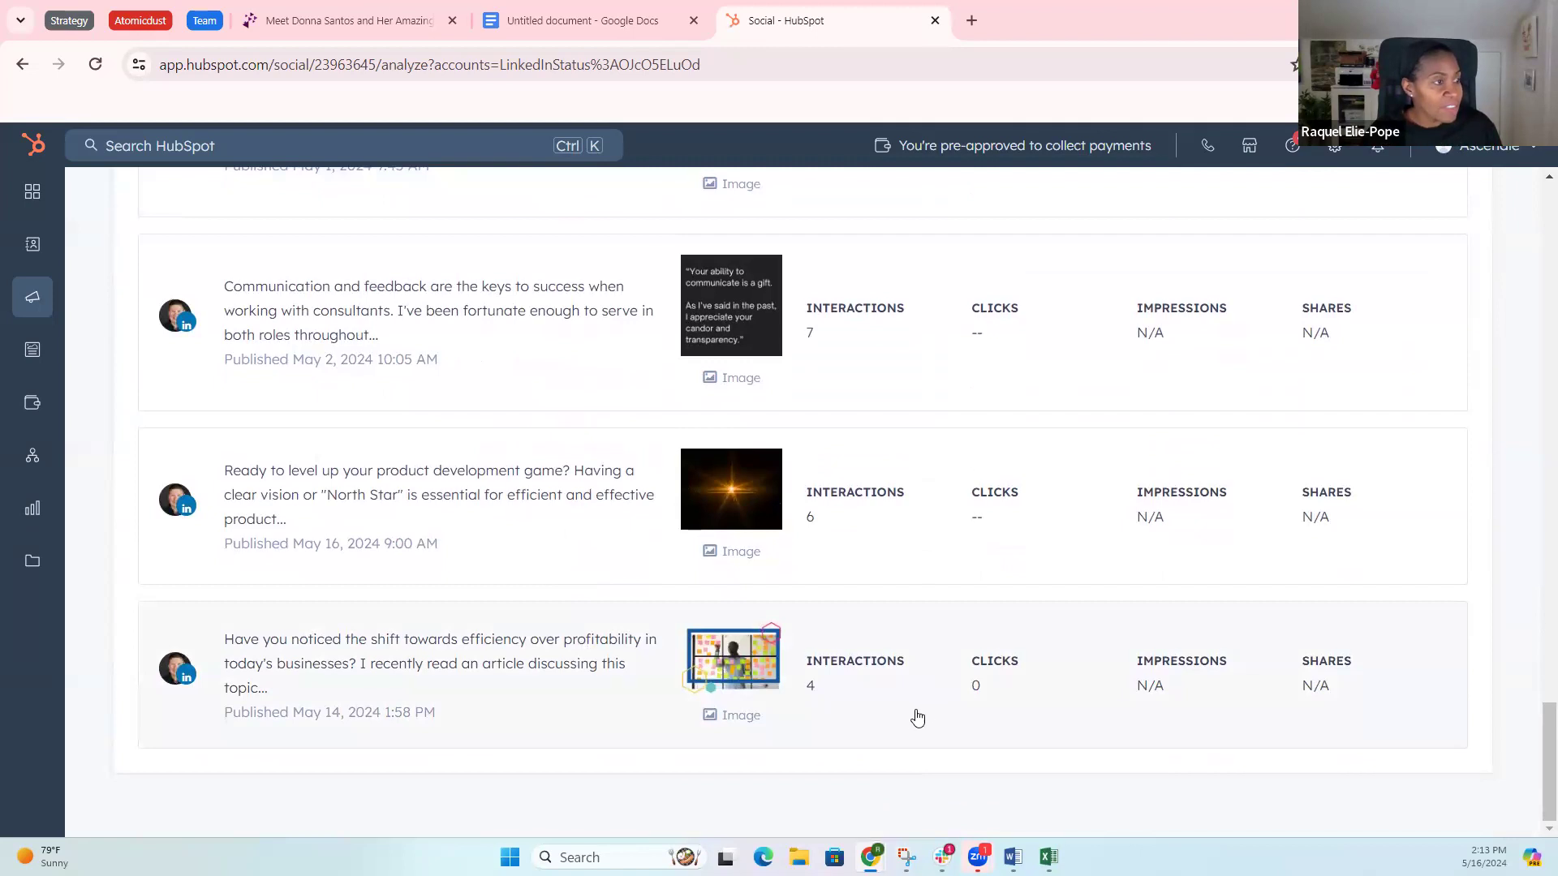
{"action": "scroll", "coordinate": [866, 661], "scroll_direction": "up", "scroll_amount": 4}
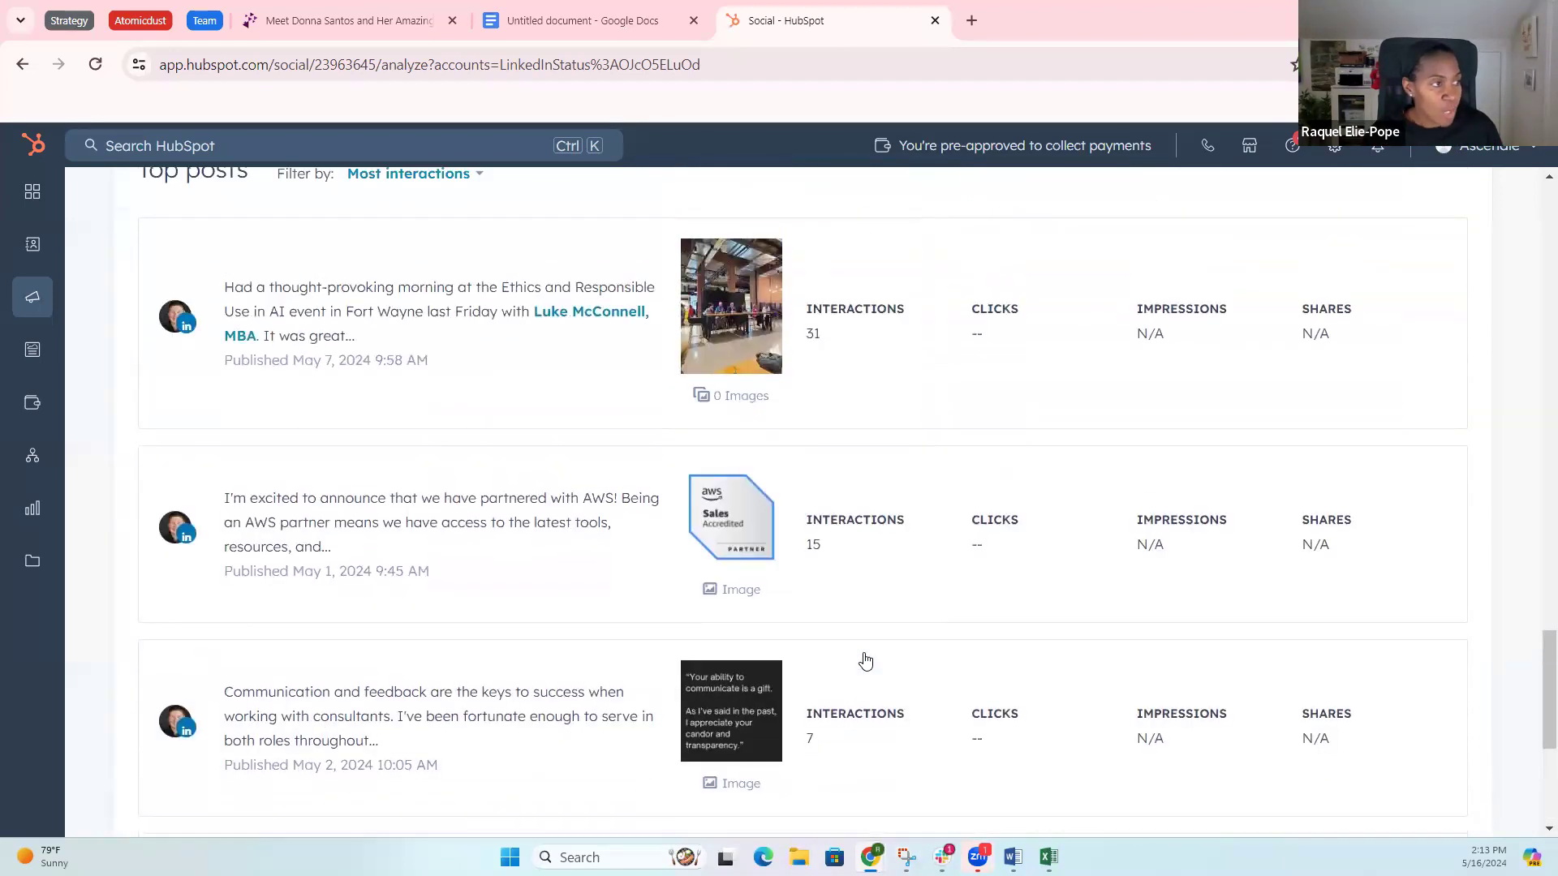
{"action": "scroll", "coordinate": [866, 661], "scroll_direction": "up", "scroll_amount": 1}
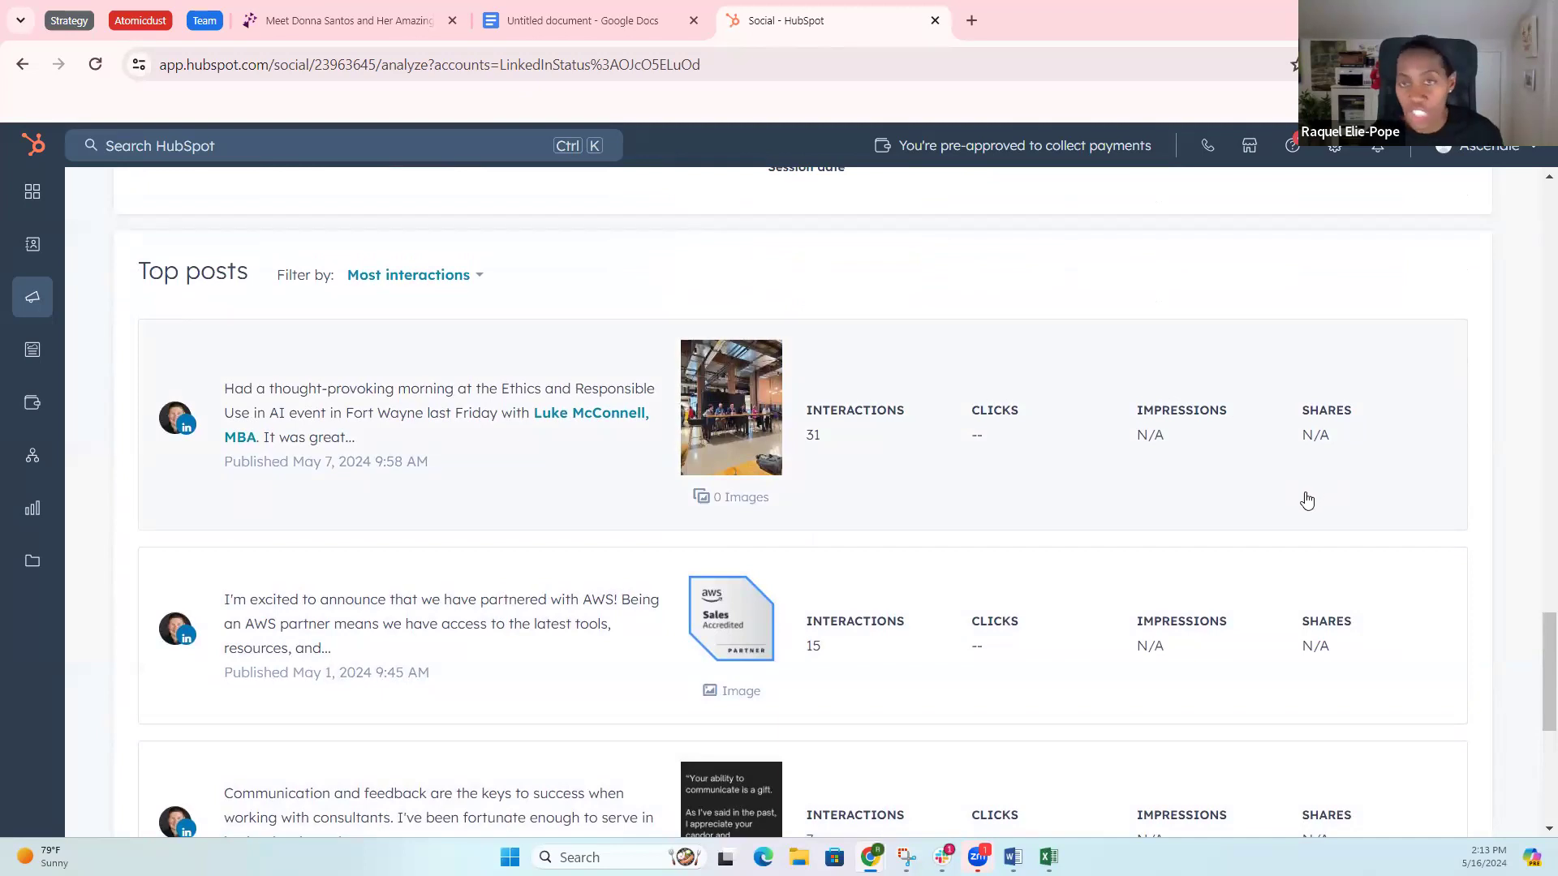
{"action": "scroll", "coordinate": [950, 547], "scroll_direction": "up", "scroll_amount": 2}
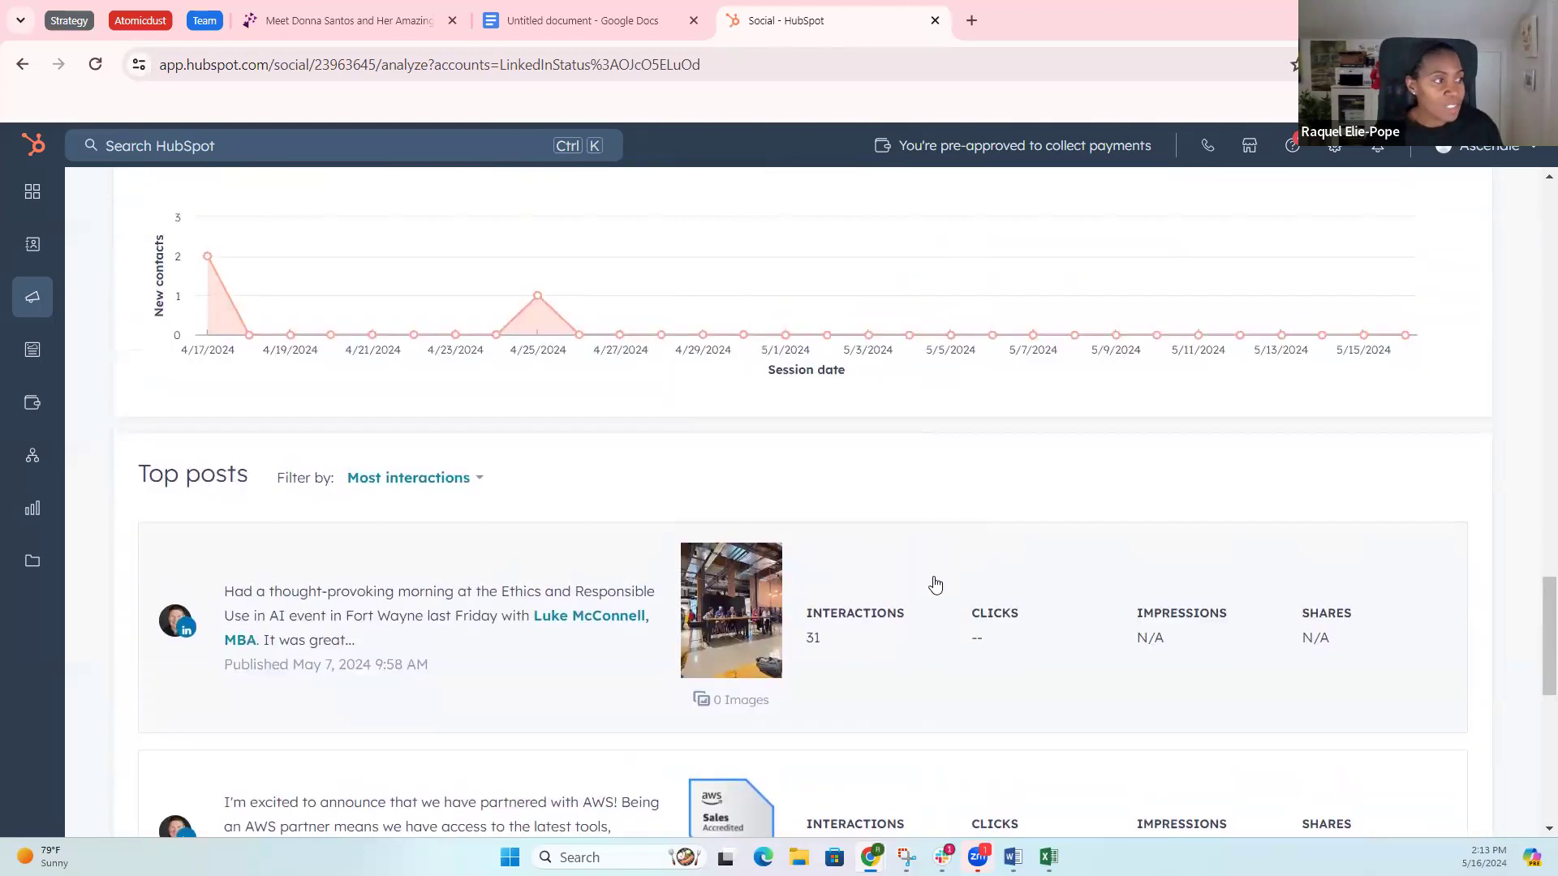
{"action": "scroll", "coordinate": [933, 585], "scroll_direction": "up", "scroll_amount": 5}
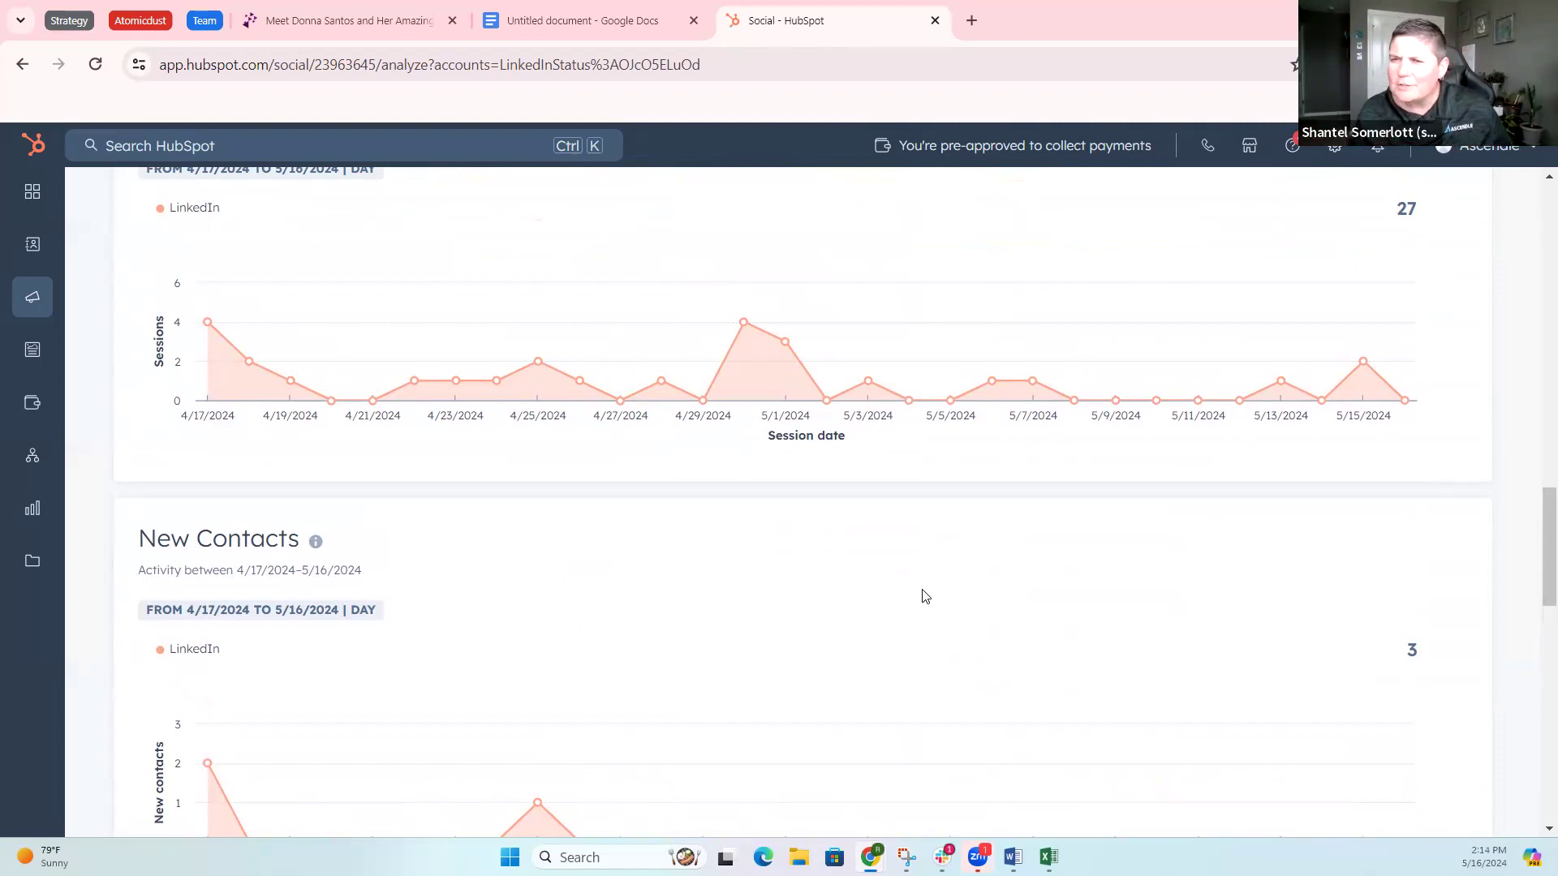
{"action": "scroll", "coordinate": [923, 599], "scroll_direction": "down", "scroll_amount": 2}
{"action": "scroll", "coordinate": [922, 601], "scroll_direction": "down", "scroll_amount": 2}
{"action": "scroll", "coordinate": [922, 601], "scroll_direction": "down", "scroll_amount": 1}
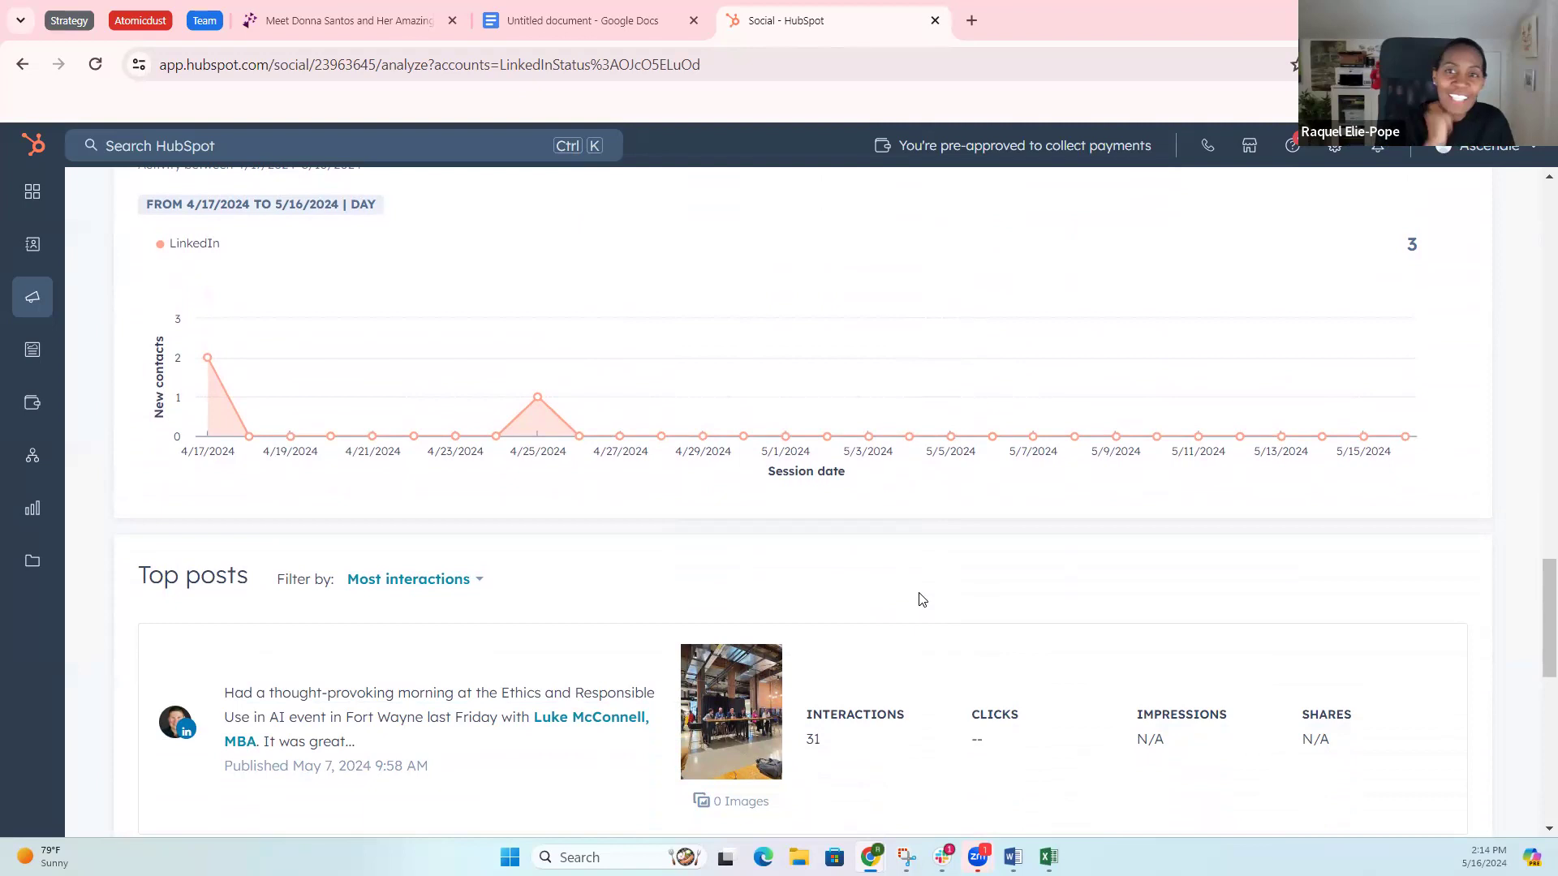
Step: Switch from the social analytics to the post management view for the same LinkedIn profile
{"action": "scroll", "coordinate": [810, 456], "scroll_direction": "up", "scroll_amount": 12}
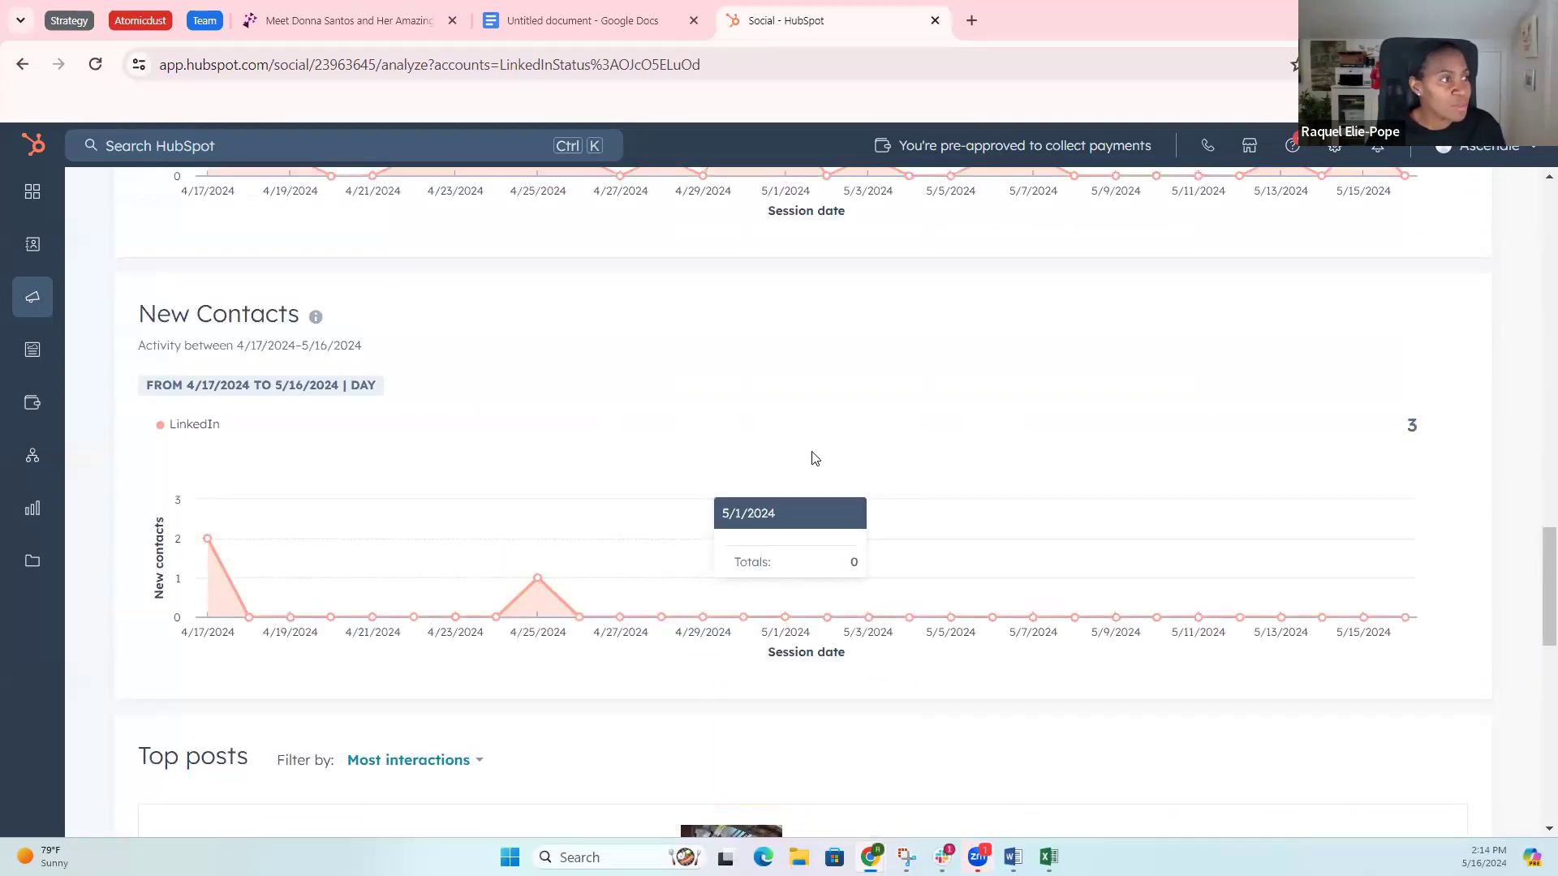
{"action": "scroll", "coordinate": [816, 459], "scroll_direction": "up", "scroll_amount": 15}
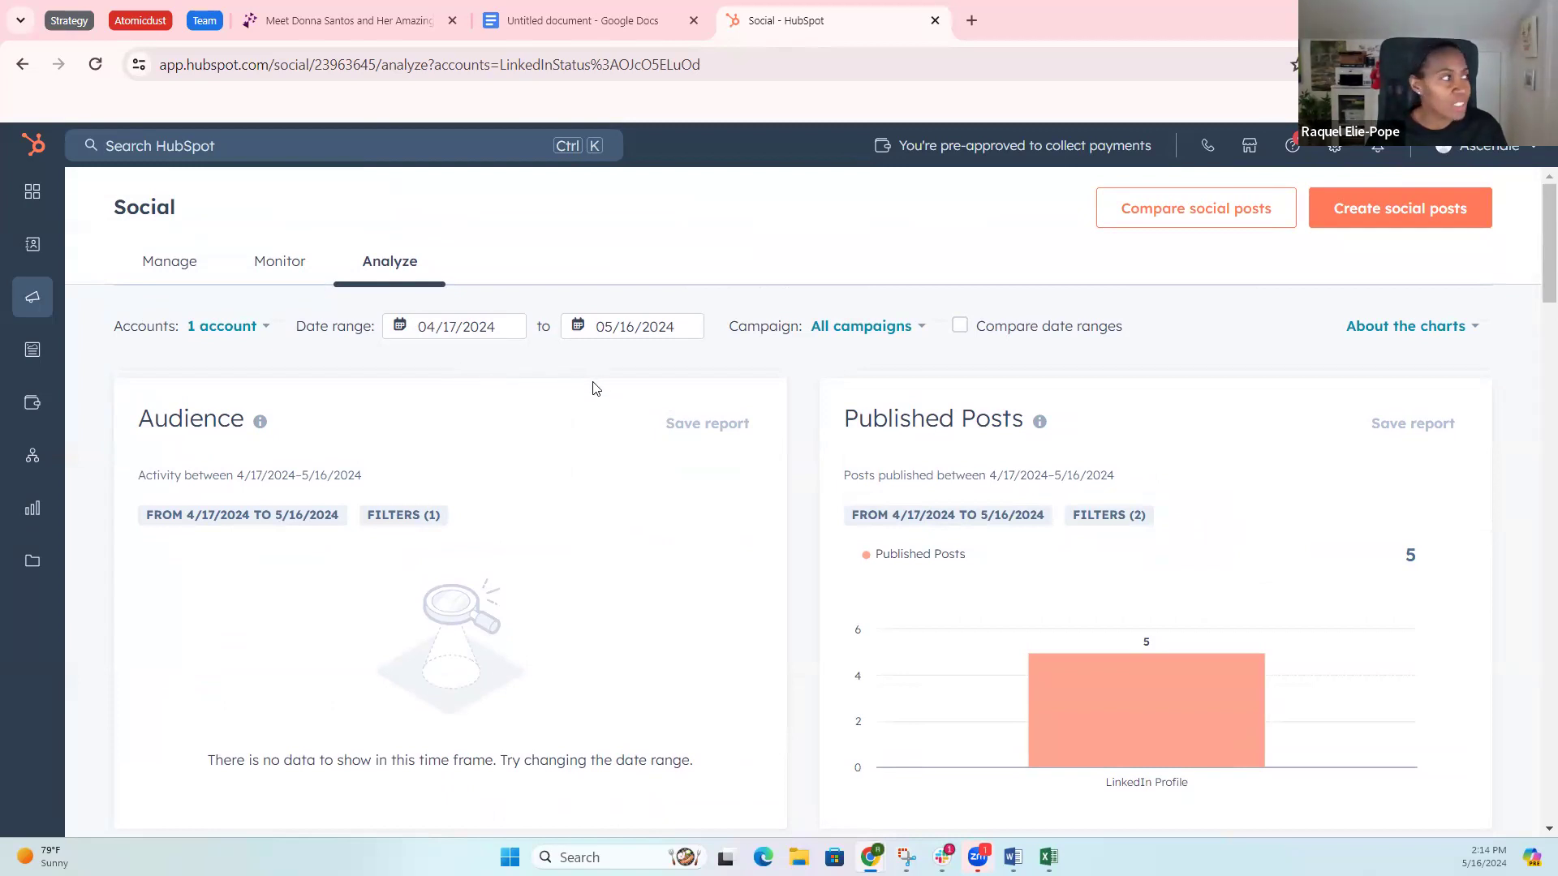
{"action": "left_click", "coordinate": [172, 261]}
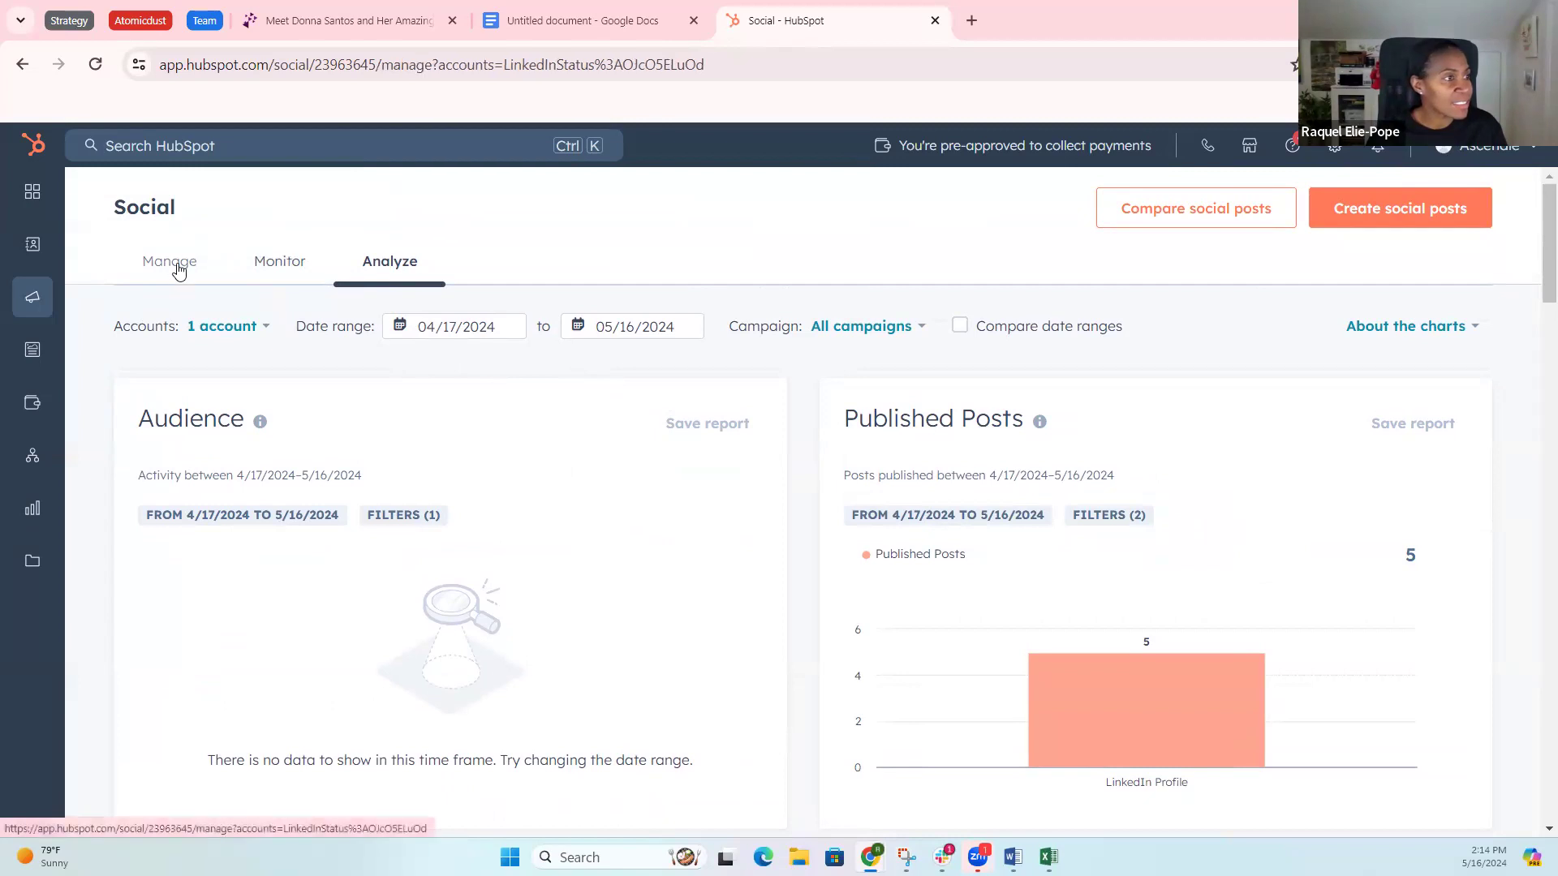